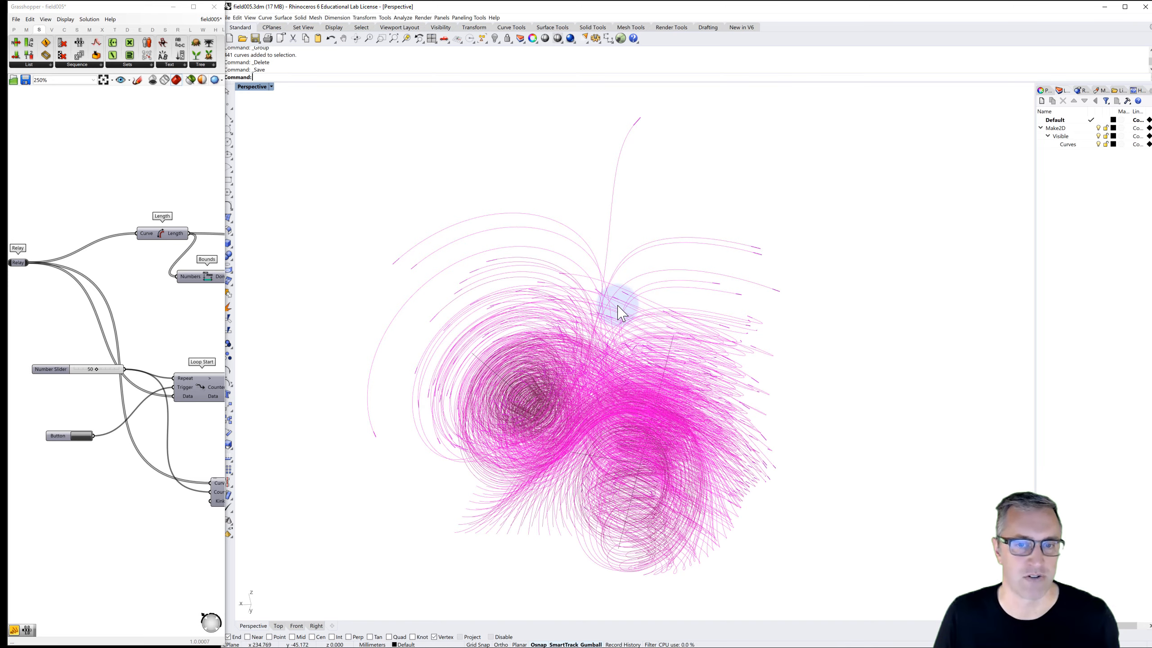
- Examine the finished pink field-line curves from several angles in the Perspective view
{"action": "right_click_drag", "start_coordinate": [609, 401], "coordinate": [630, 415]}
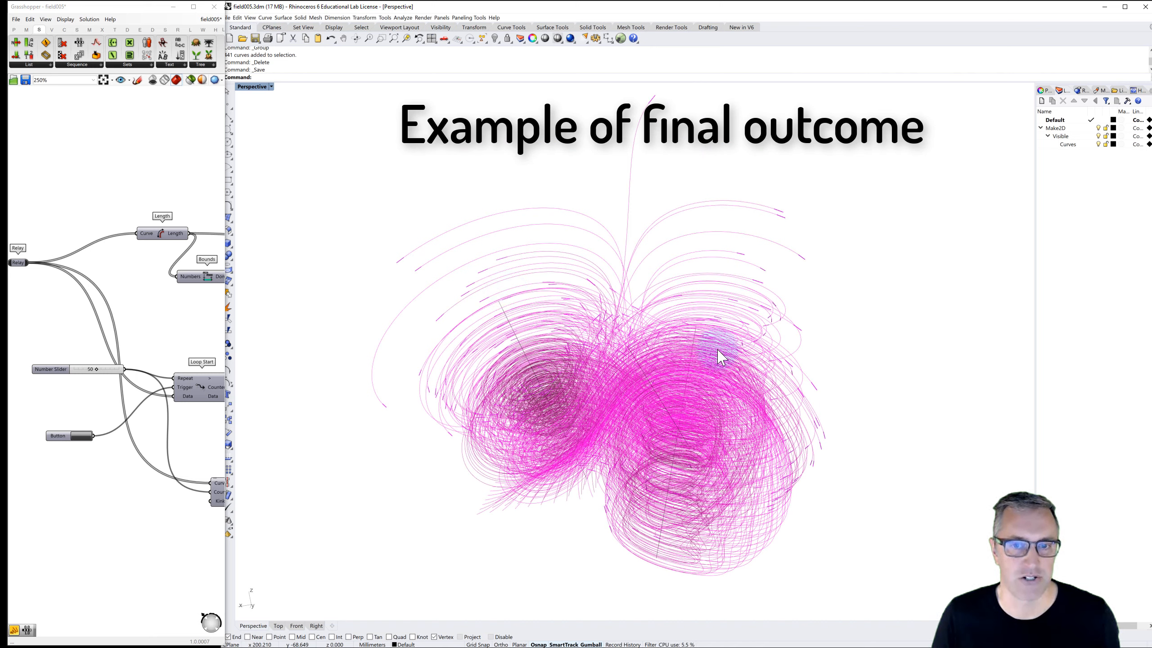
{"action": "left_click", "coordinate": [692, 341]}
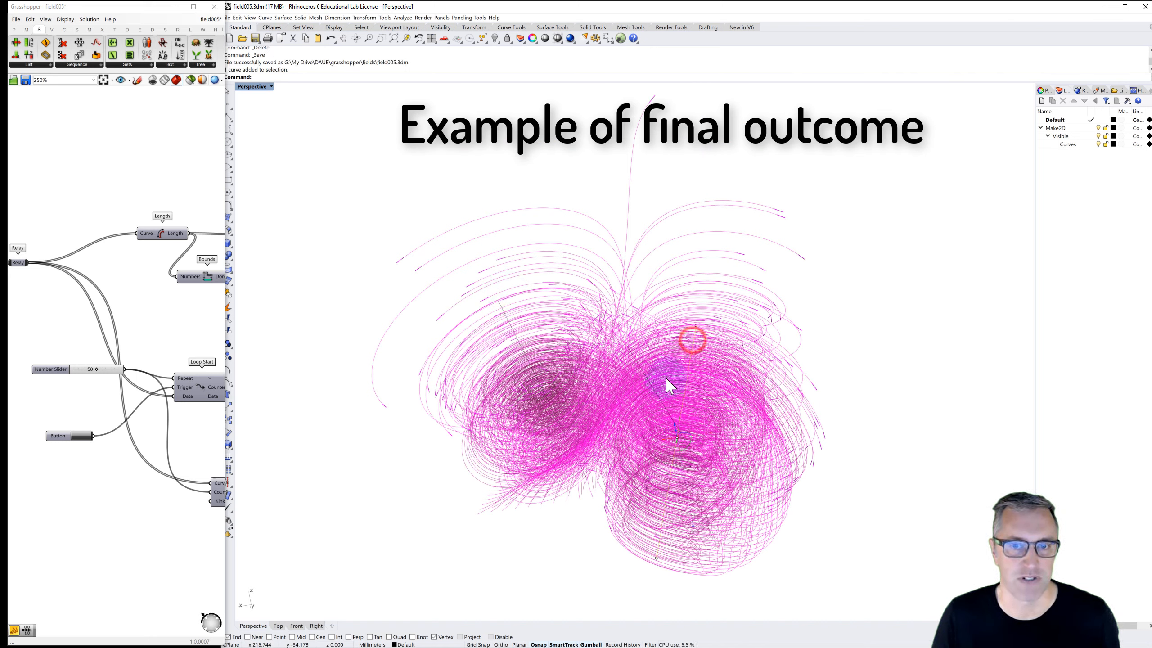
{"action": "left_click", "coordinate": [650, 382]}
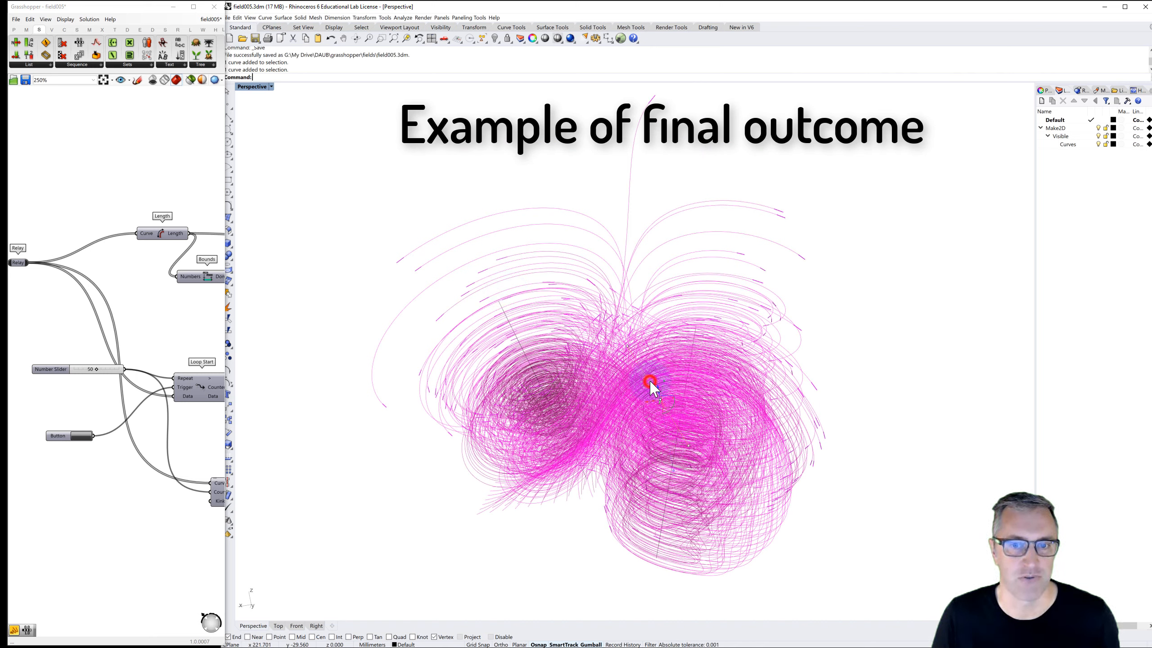
{"action": "left_click", "coordinate": [525, 351]}
{"action": "right_click_drag", "start_coordinate": [596, 437], "coordinate": [535, 347]}
{"action": "left_click", "coordinate": [841, 265]}
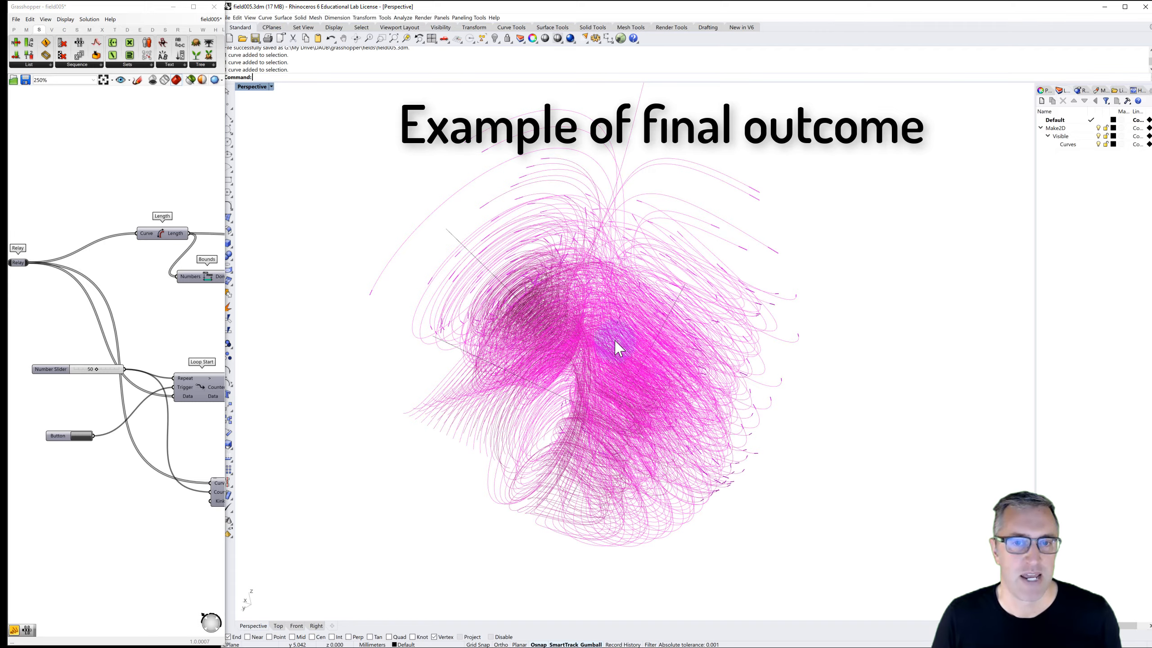
{"action": "right_click_drag", "start_coordinate": [615, 341], "coordinate": [728, 345]}
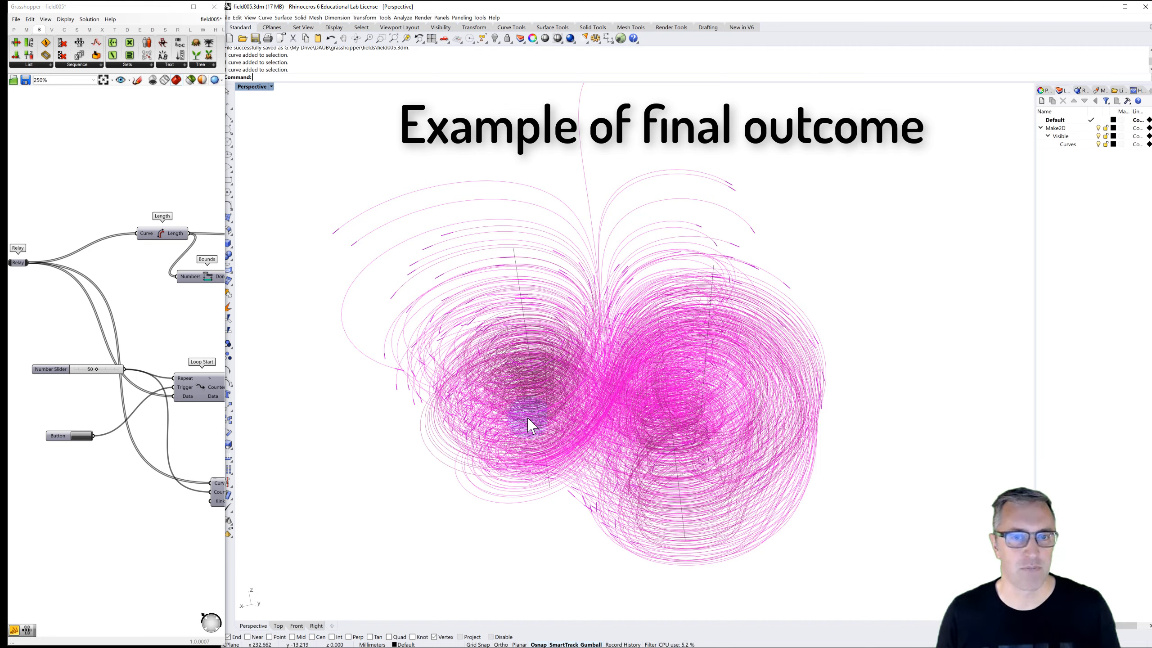
{"action": "right_click_drag", "start_coordinate": [587, 426], "coordinate": [589, 399]}
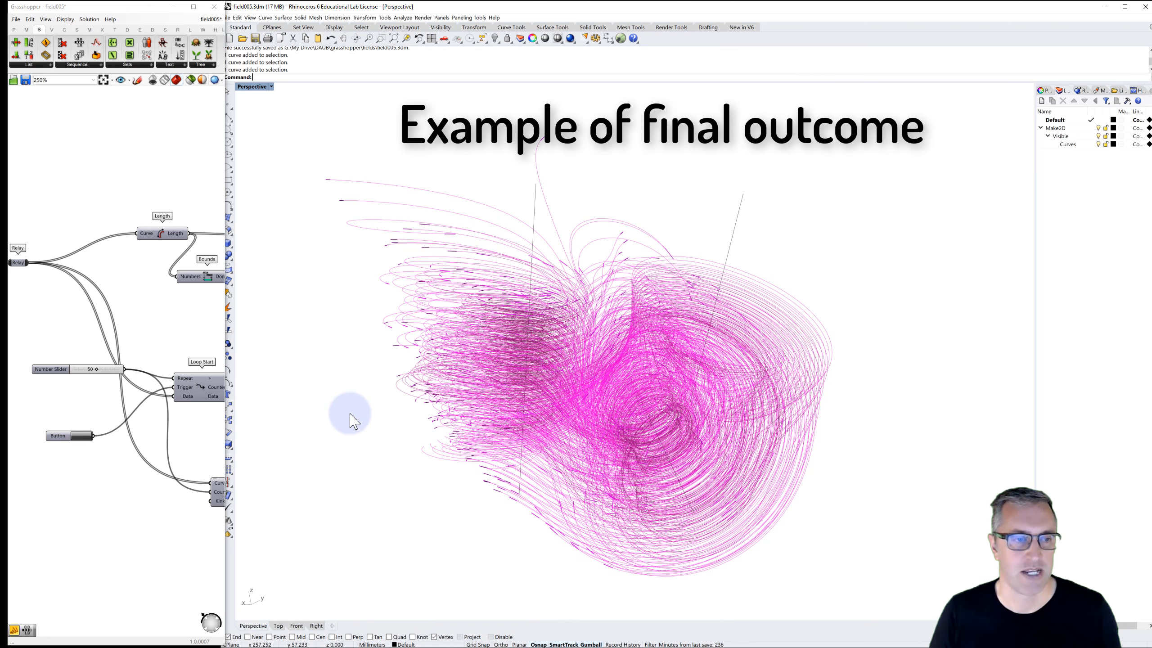
- Trigger the Loop Start animation and examine the loop components and the field curves from another angle
{"action": "left_click", "coordinate": [77, 436]}
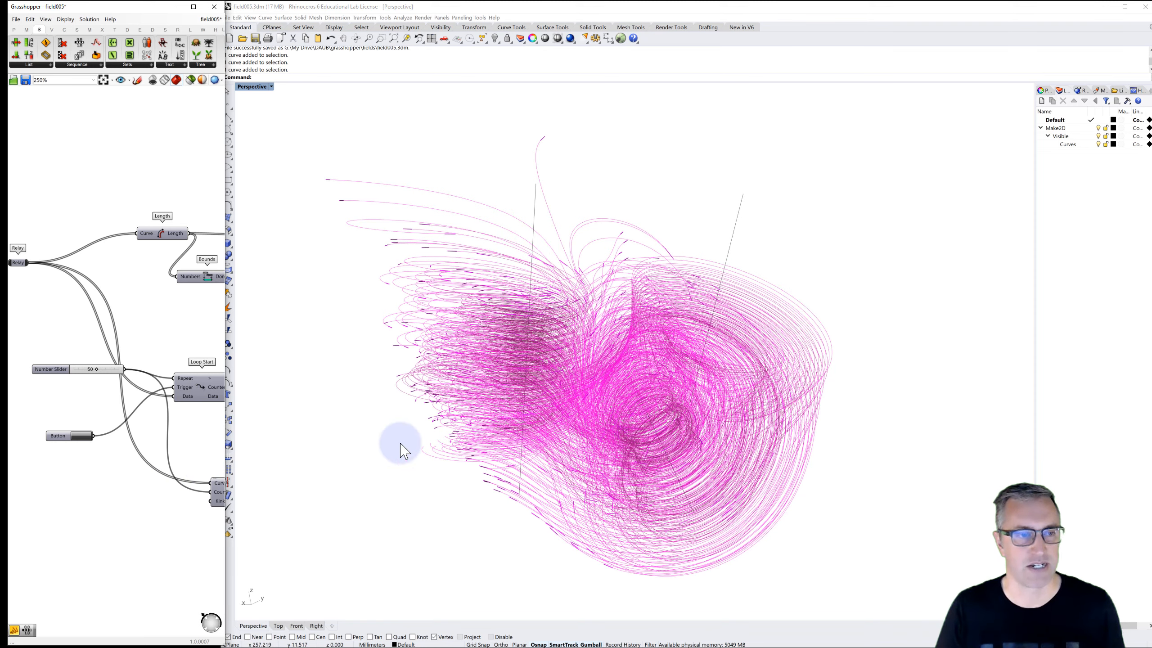
{"action": "scroll", "coordinate": [200, 433], "scroll_direction": "down", "scroll_amount": 1}
{"action": "right_click_drag", "start_coordinate": [199, 433], "coordinate": [141, 396]}
{"action": "right_click_drag", "start_coordinate": [185, 354], "coordinate": [195, 348]}
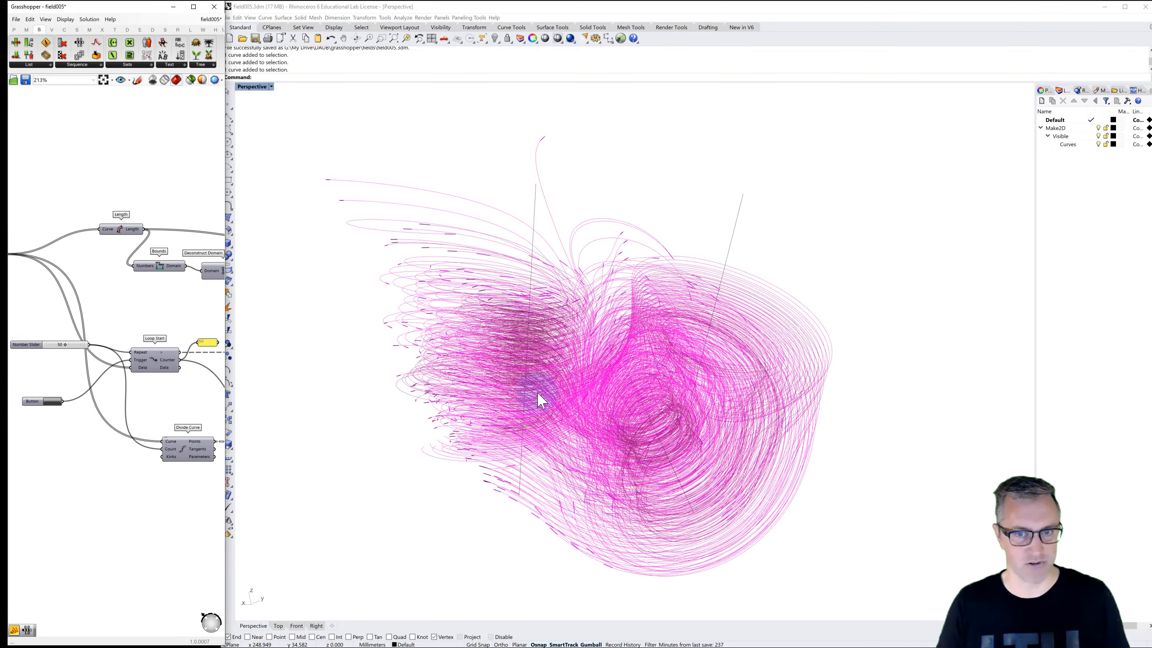
{"action": "right_click_drag", "start_coordinate": [595, 385], "coordinate": [684, 554]}
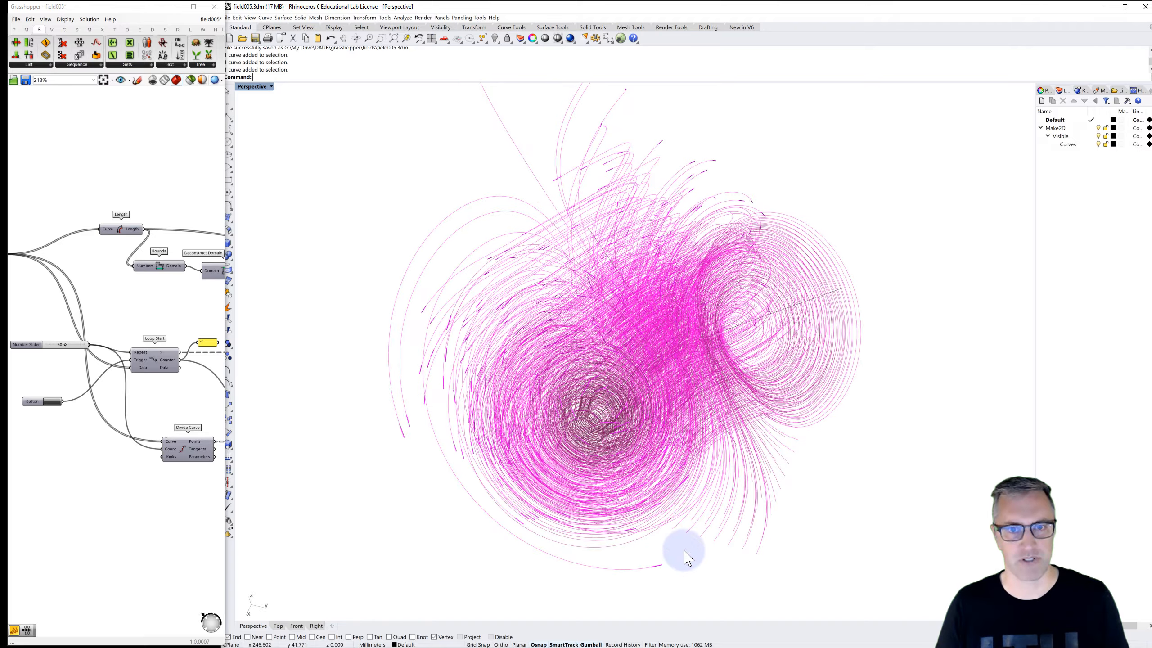
{"action": "right_click_drag", "start_coordinate": [685, 512], "coordinate": [635, 570], "text": "shift"}
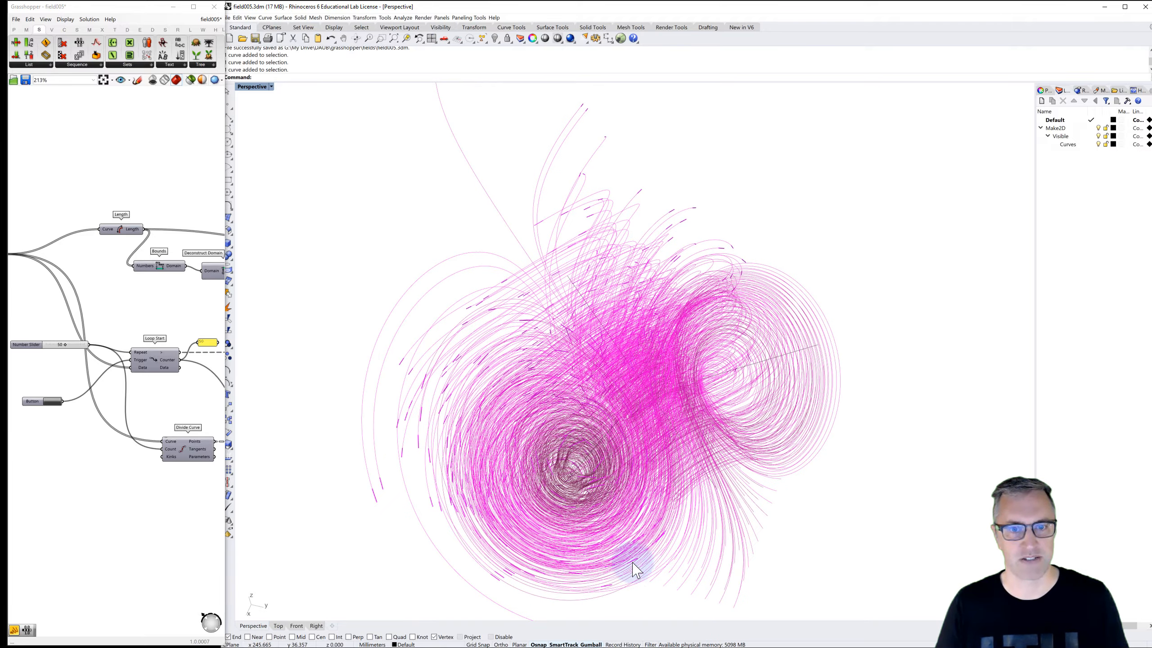
- Run the loop animation again and inspect the curve growth around both swirl centres
{"action": "left_click", "coordinate": [49, 401]}
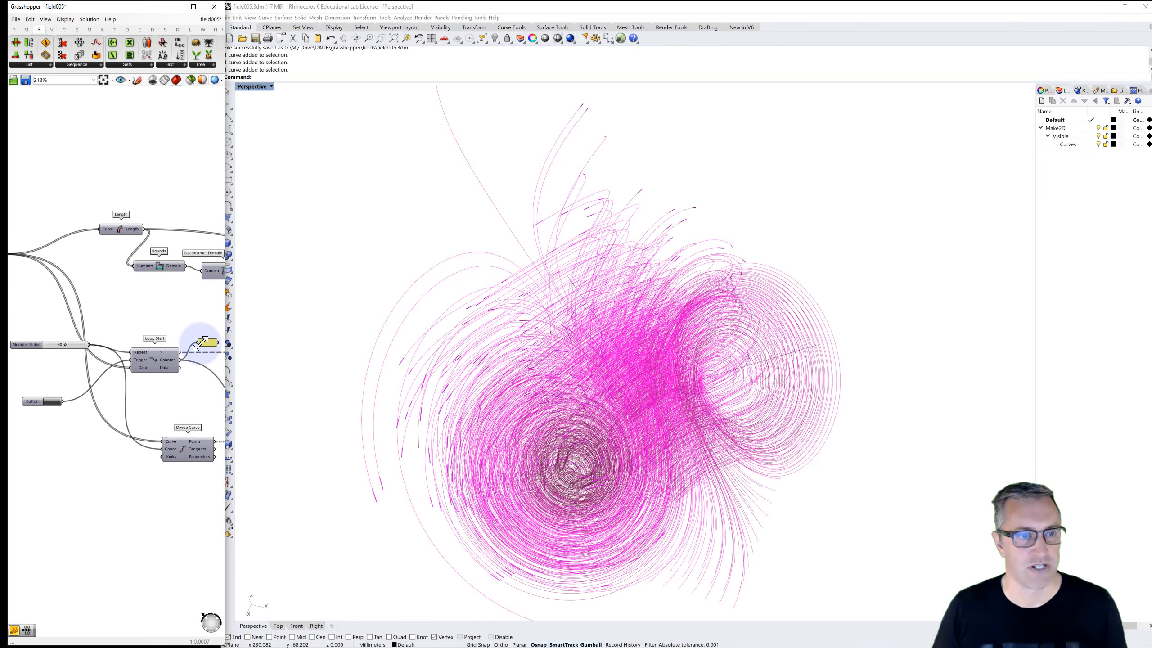
{"action": "right_click_drag", "start_coordinate": [575, 419], "coordinate": [628, 440]}
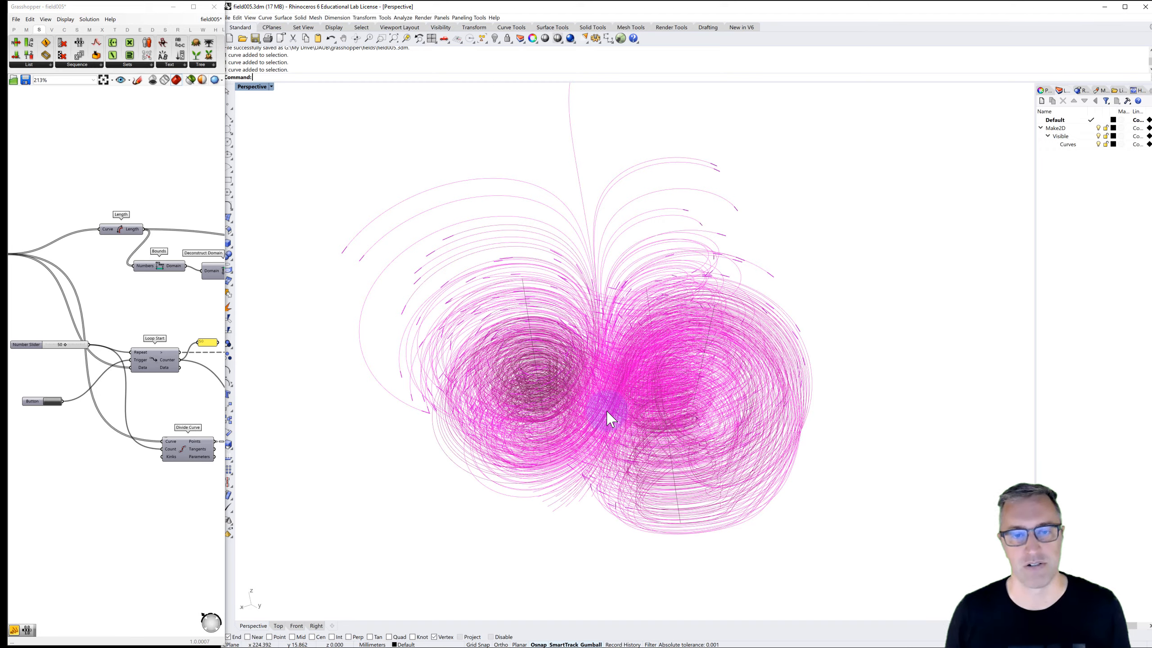
{"action": "right_click_drag", "start_coordinate": [617, 427], "coordinate": [615, 399]}
{"action": "right_click_drag", "start_coordinate": [618, 385], "coordinate": [614, 411]}
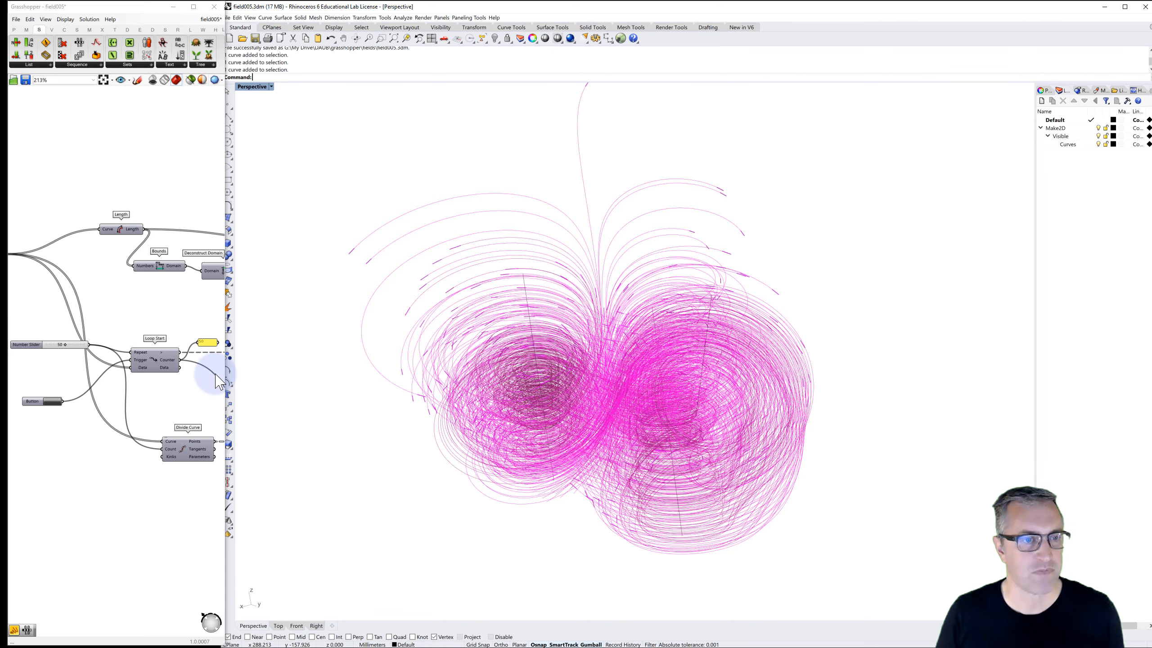
- Tile the Grasshopper and Rhino windows side by side so each fills half the screen
{"action": "left_click", "coordinate": [297, 348]}
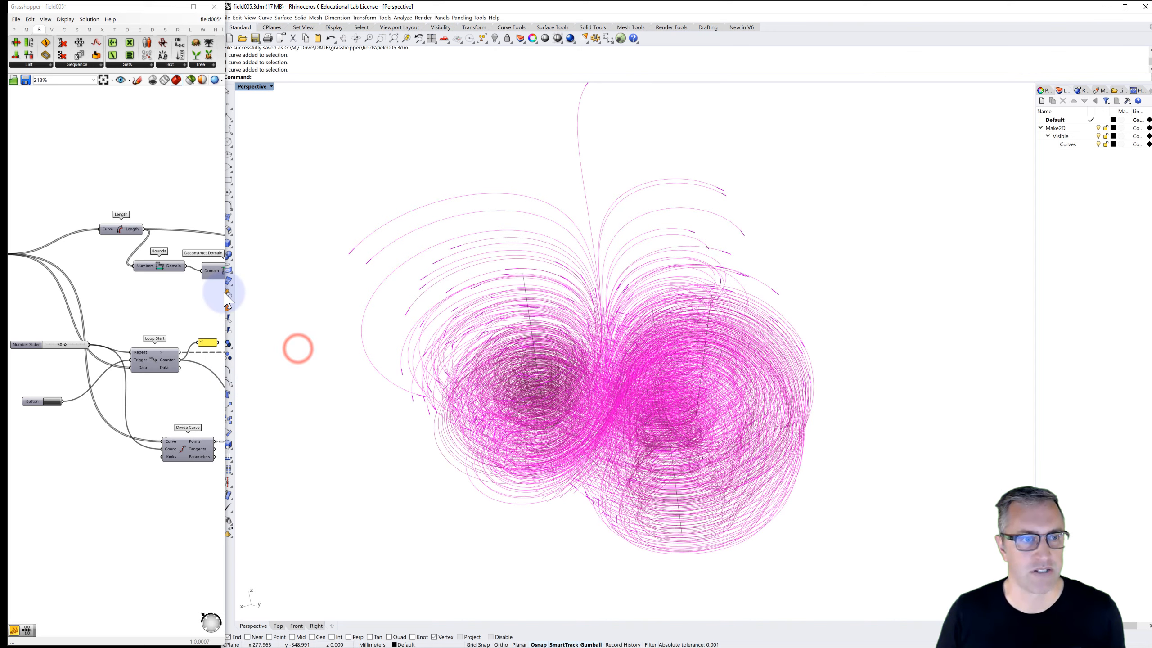
{"action": "left_click_drag", "start_coordinate": [225, 294], "coordinate": [481, 278]}
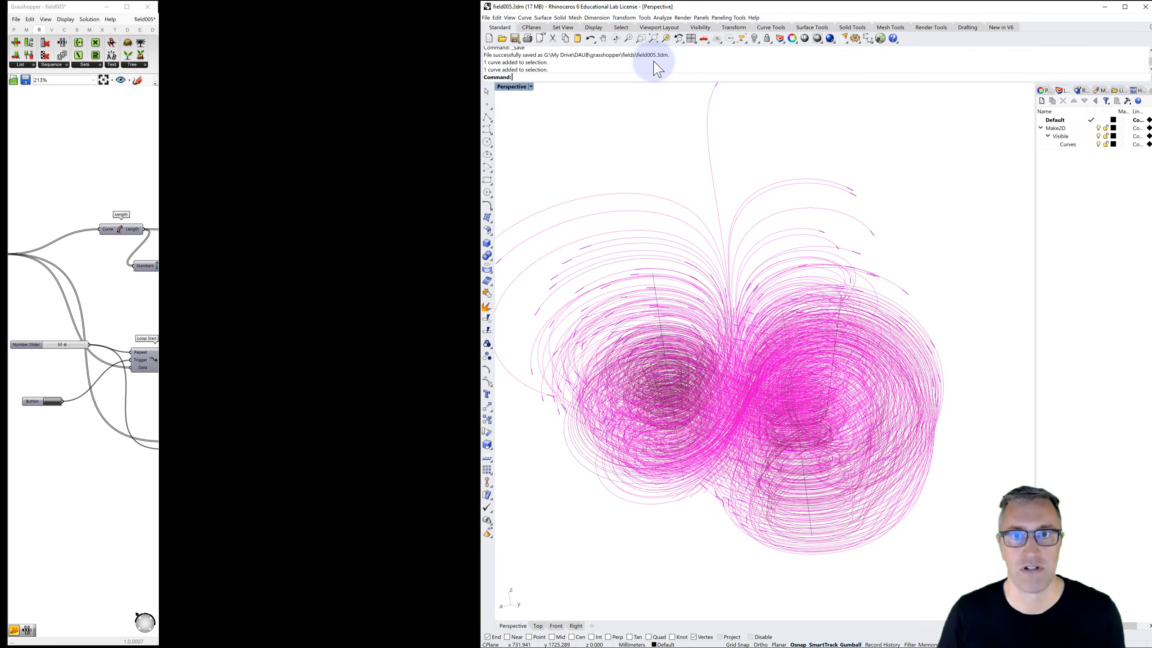
{"action": "left_click_drag", "start_coordinate": [689, 8], "coordinate": [1150, 82]}
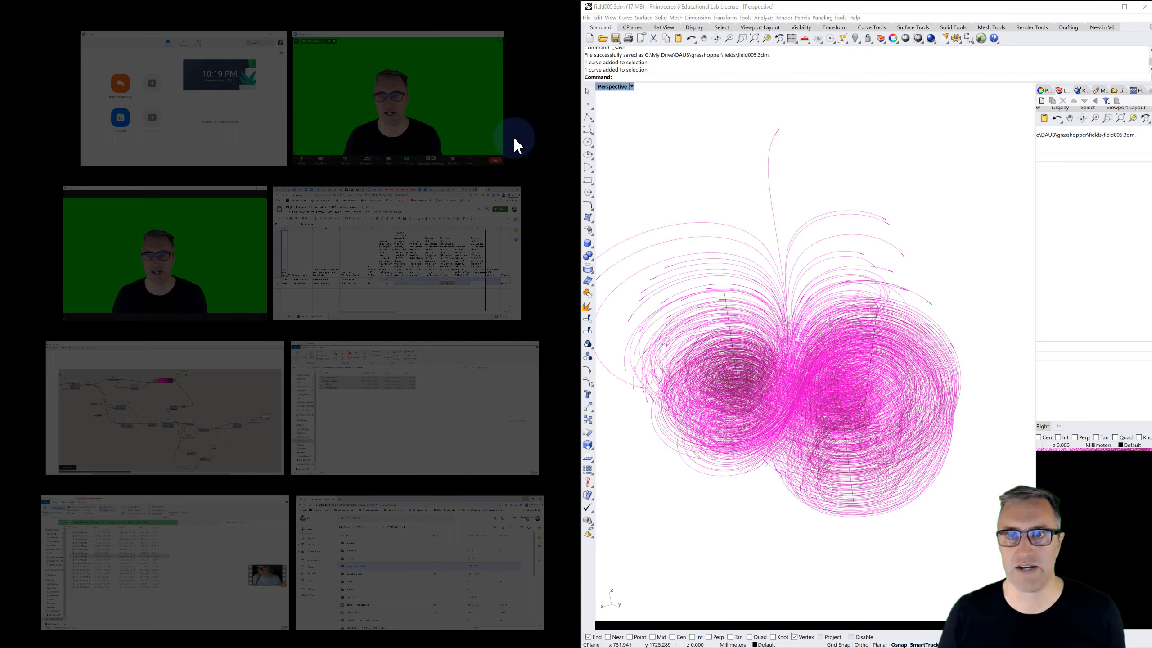
{"action": "left_click", "coordinate": [612, 153]}
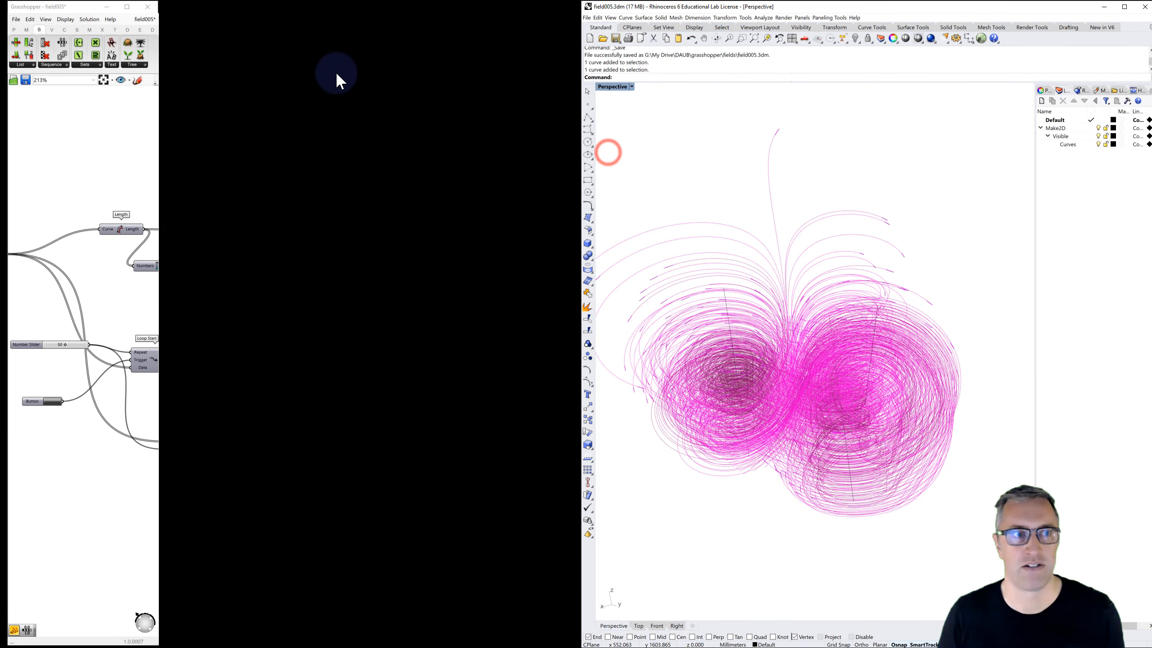
{"action": "left_click_drag", "start_coordinate": [59, 9], "coordinate": [0, 36]}
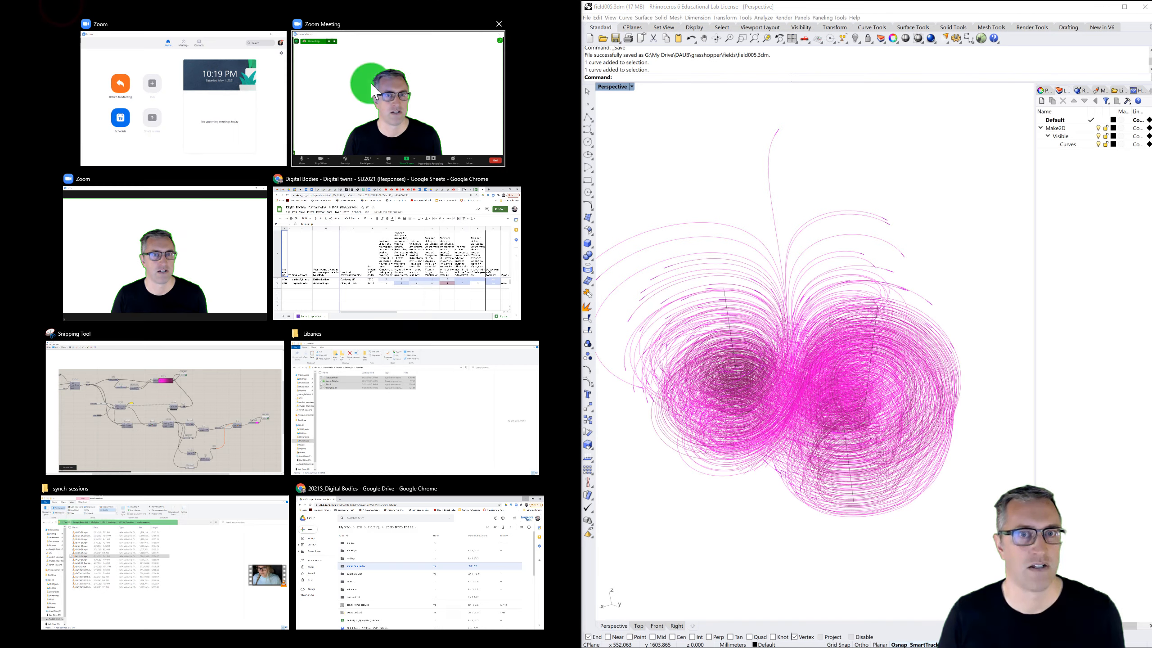
{"action": "left_click", "coordinate": [668, 150]}
{"action": "left_click", "coordinate": [413, 163]}
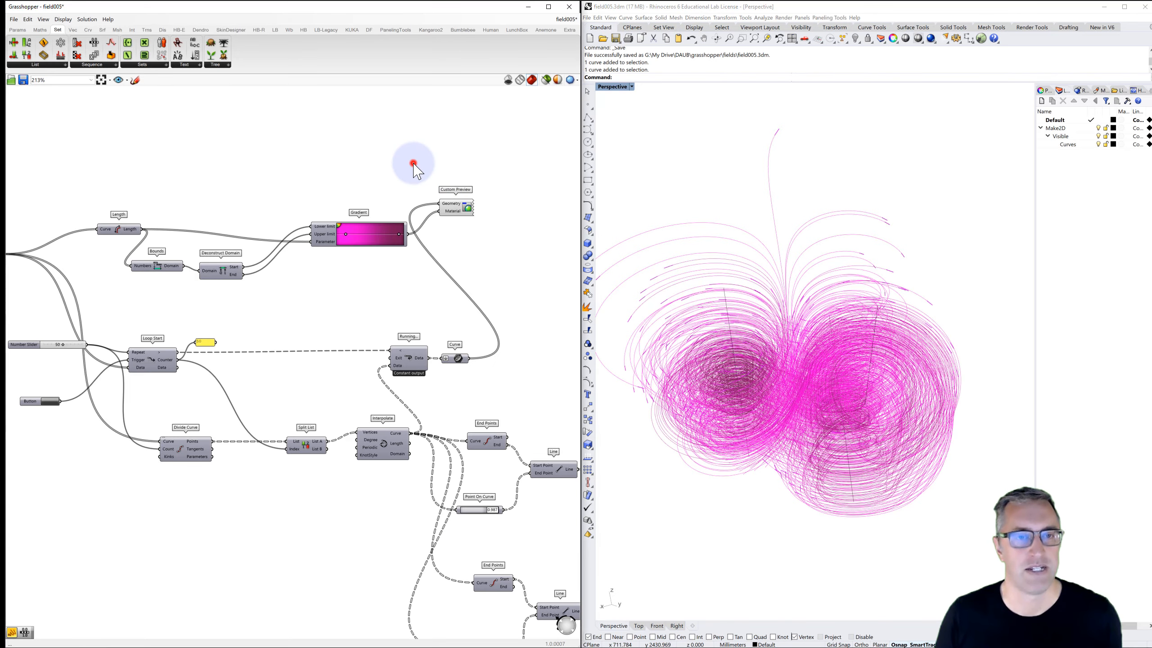
- Examine the wider Grasshopper definition and the black field curves in a maximized Top view
{"action": "scroll", "coordinate": [421, 315], "scroll_direction": "down", "scroll_amount": 2}
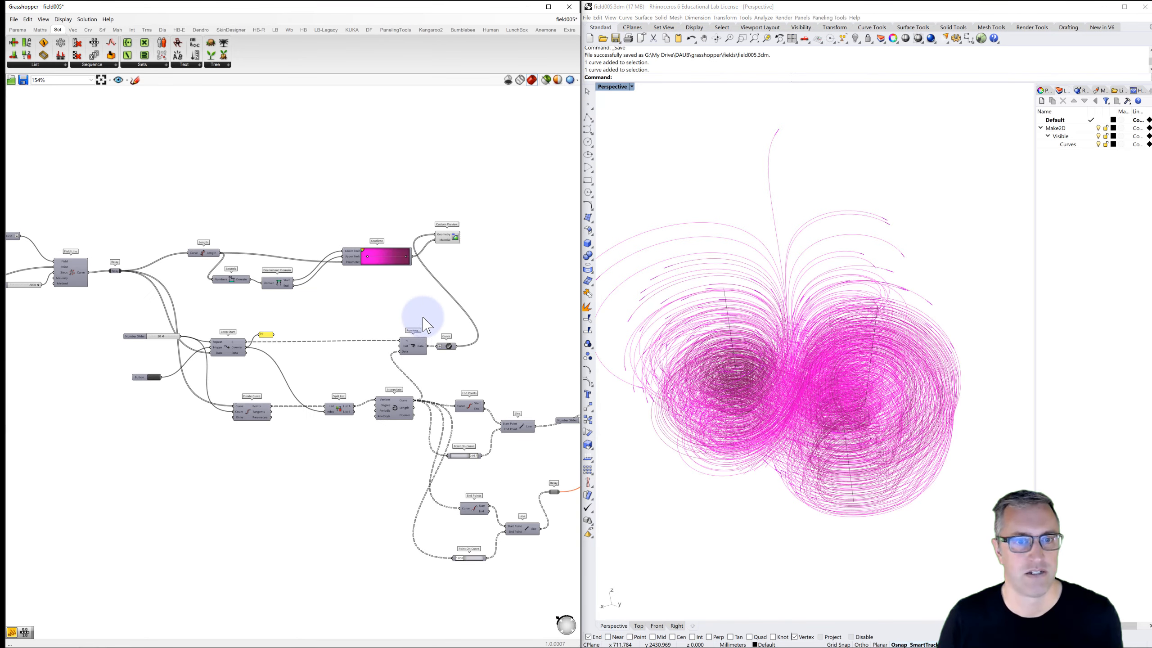
{"action": "right_click_drag", "start_coordinate": [419, 317], "coordinate": [368, 269]}
{"action": "right_click_drag", "start_coordinate": [649, 195], "coordinate": [761, 200]}
{"action": "right_click_drag", "start_coordinate": [841, 199], "coordinate": [828, 290], "text": "shift"}
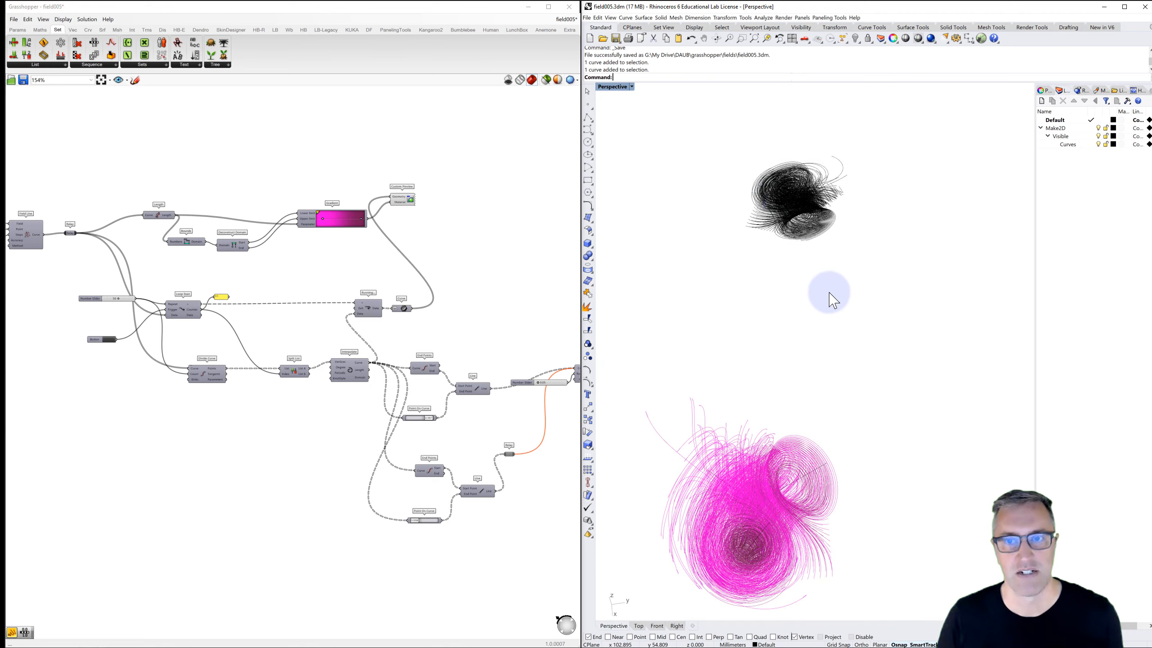
{"action": "double_click", "coordinate": [613, 87]}
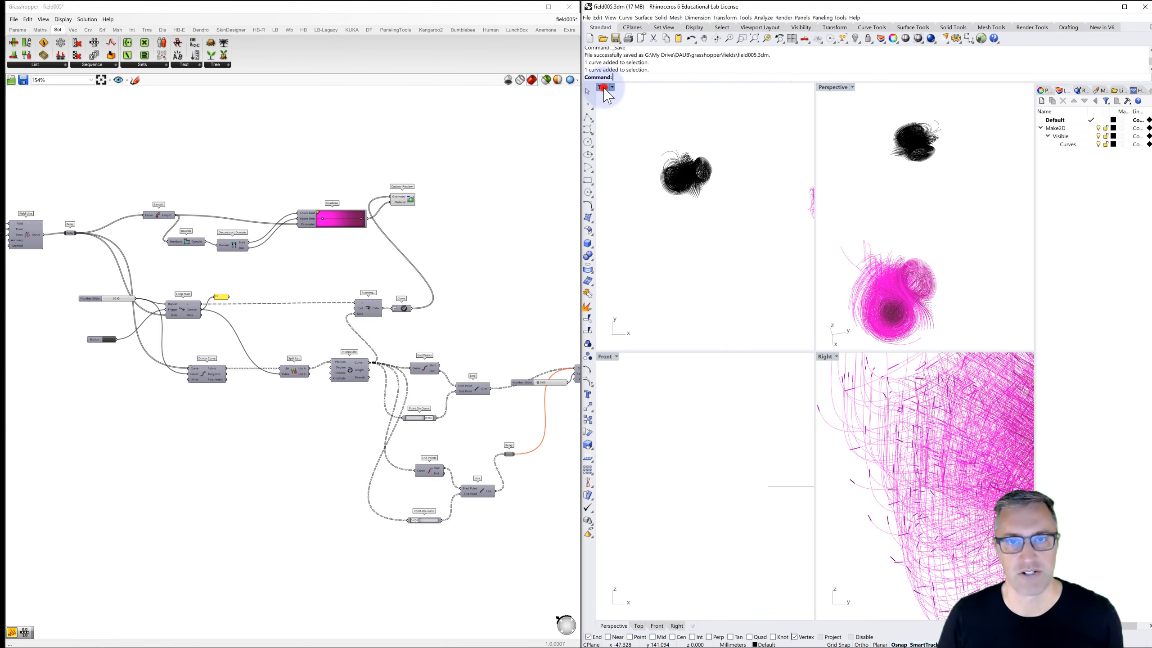
{"action": "double_click", "coordinate": [602, 86]}
{"action": "scroll", "coordinate": [761, 256], "scroll_direction": "up", "scroll_amount": 10}
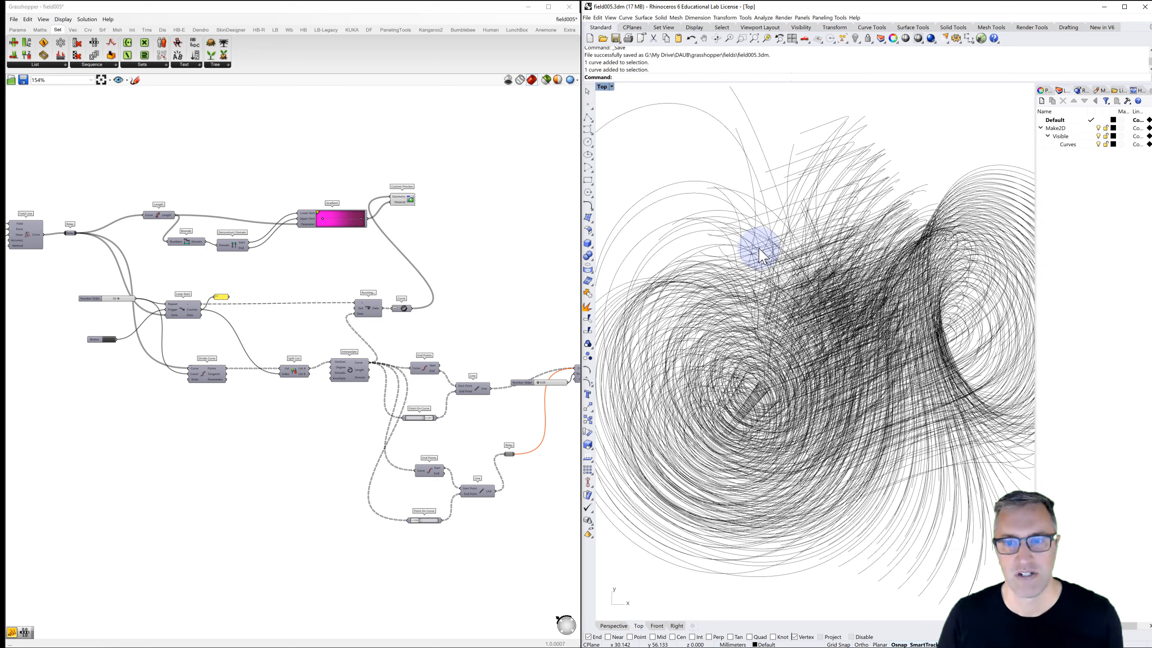
{"action": "scroll", "coordinate": [761, 256], "scroll_direction": "down", "scroll_amount": 3}
{"action": "scroll", "coordinate": [822, 322], "scroll_direction": "down", "scroll_amount": 2}
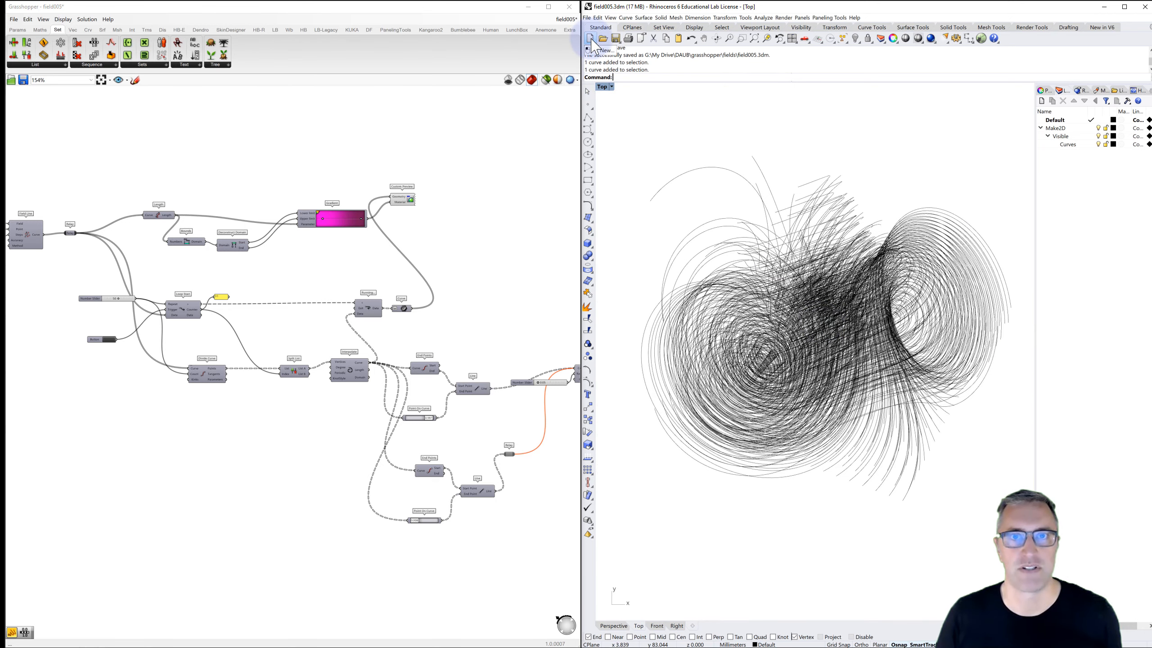
- Save the Rhino model and start a new one from the Large Objects - Feet template
{"action": "left_click", "coordinate": [616, 39]}
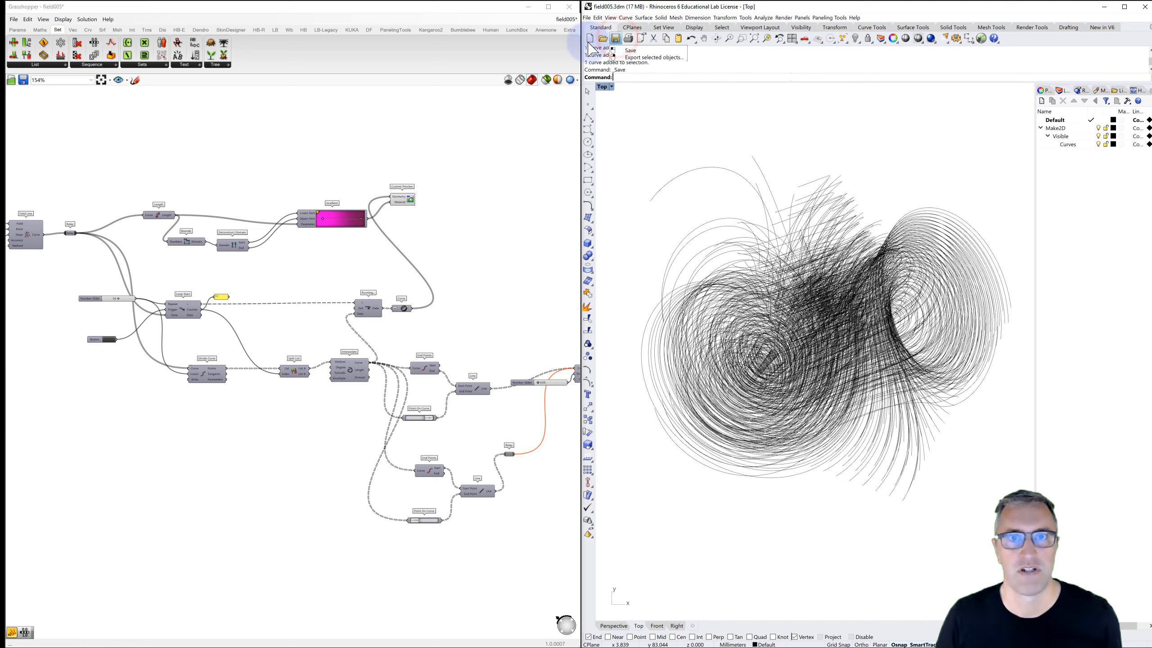
{"action": "left_click", "coordinate": [590, 38]}
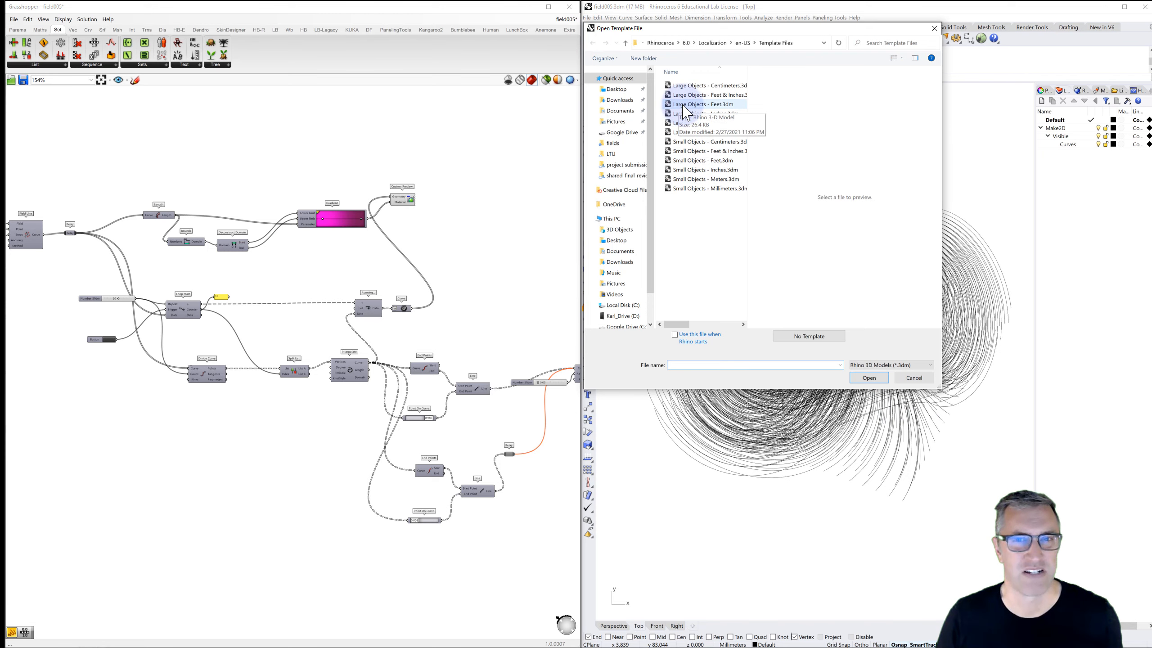
{"action": "double_click", "coordinate": [681, 104]}
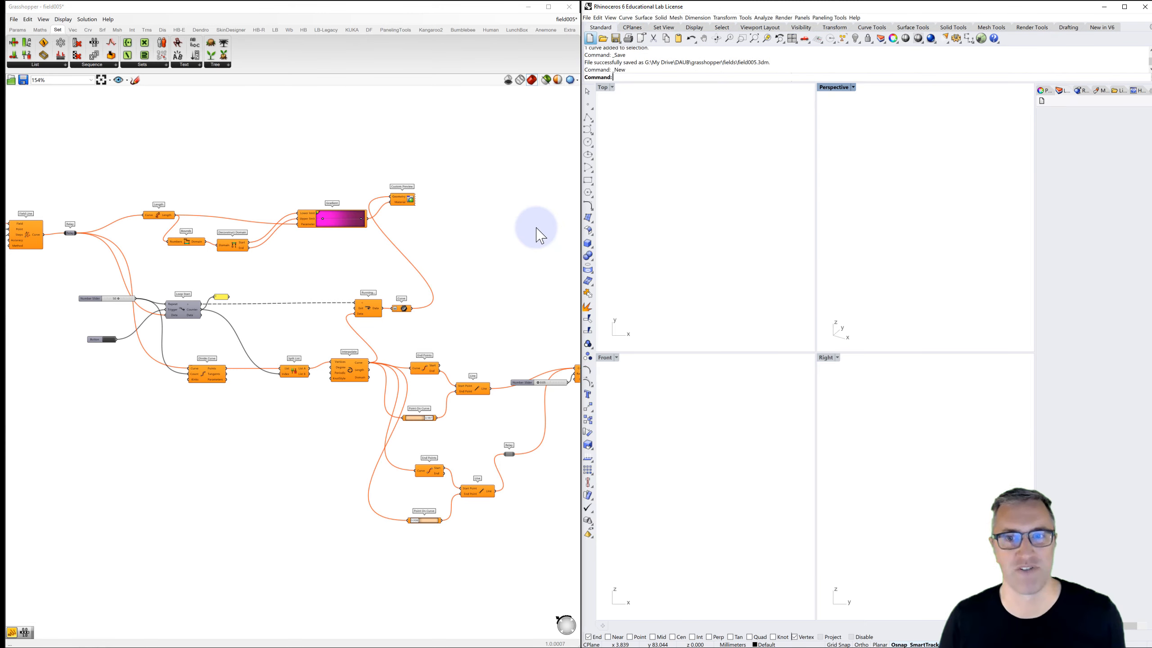
- Save the field005 Grasshopper definition and create a new empty document
{"action": "left_click", "coordinate": [12, 22]}
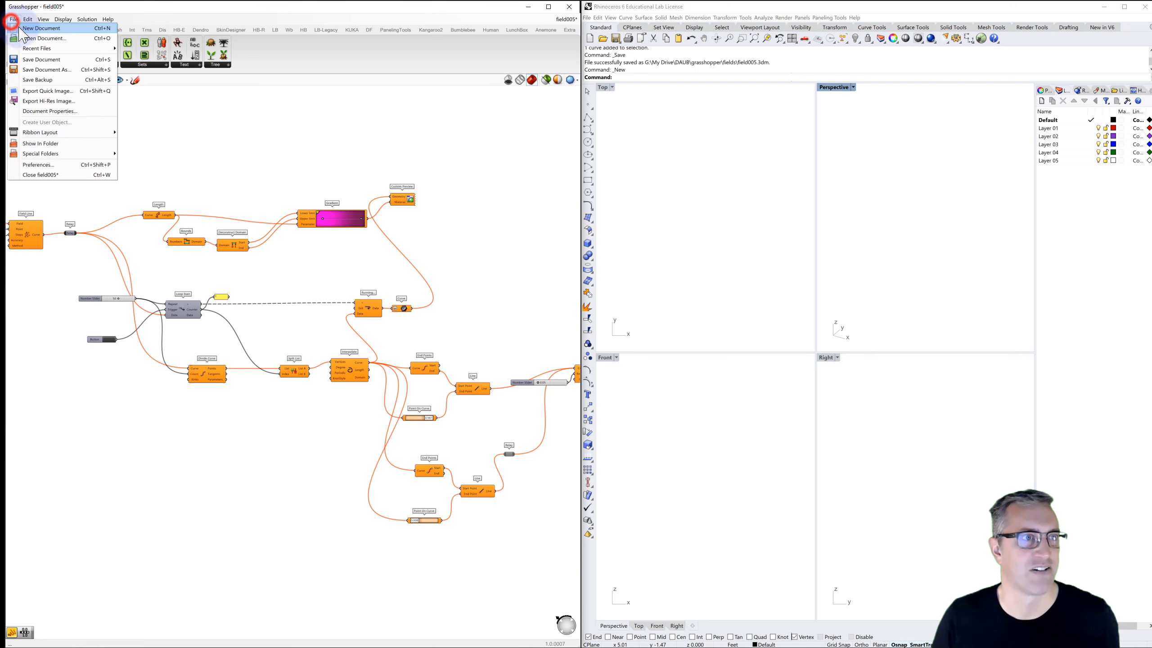
{"action": "left_click", "coordinate": [67, 59]}
{"action": "left_click", "coordinate": [15, 19]}
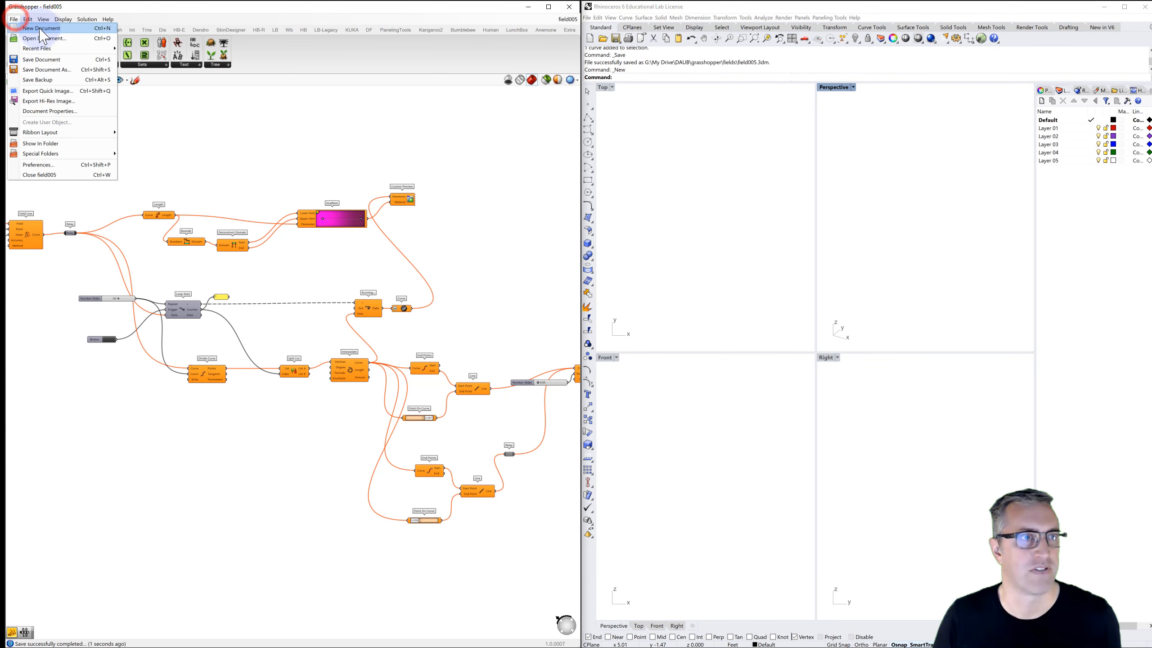
{"action": "left_click", "coordinate": [41, 28]}
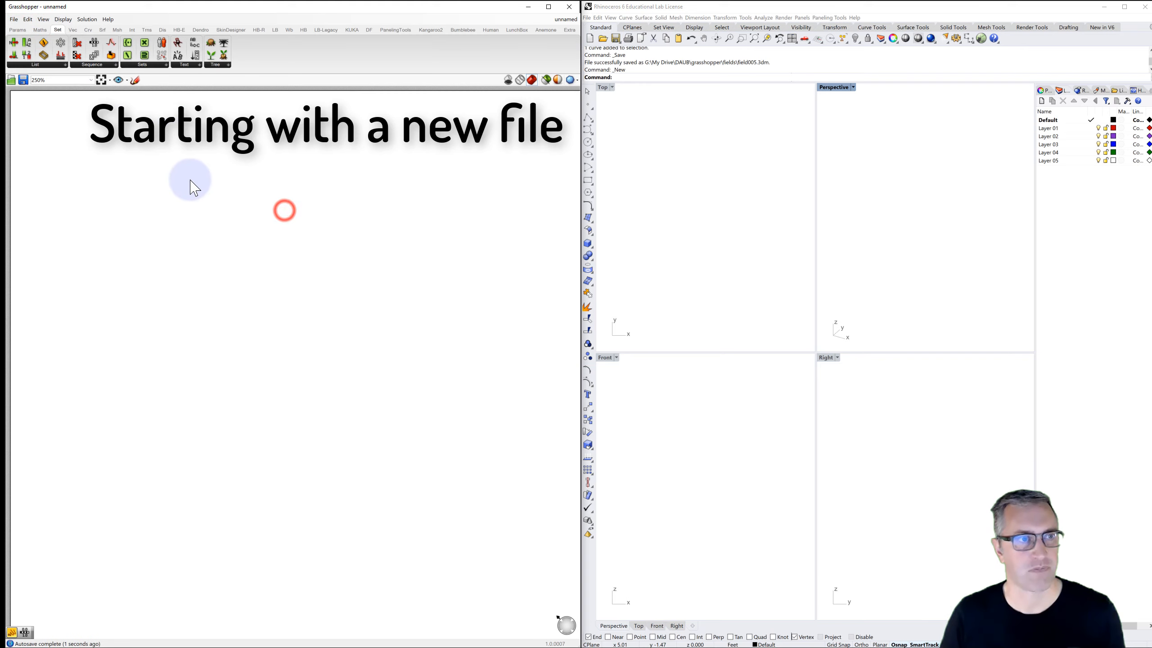
- Place the component with the Exceptions input in the canvas's upper-left corner and maximize Rhino's Perspective viewport
{"action": "left_click", "coordinate": [18, 30]}
{"action": "left_click_drag", "start_coordinate": [210, 43], "coordinate": [50, 106]}
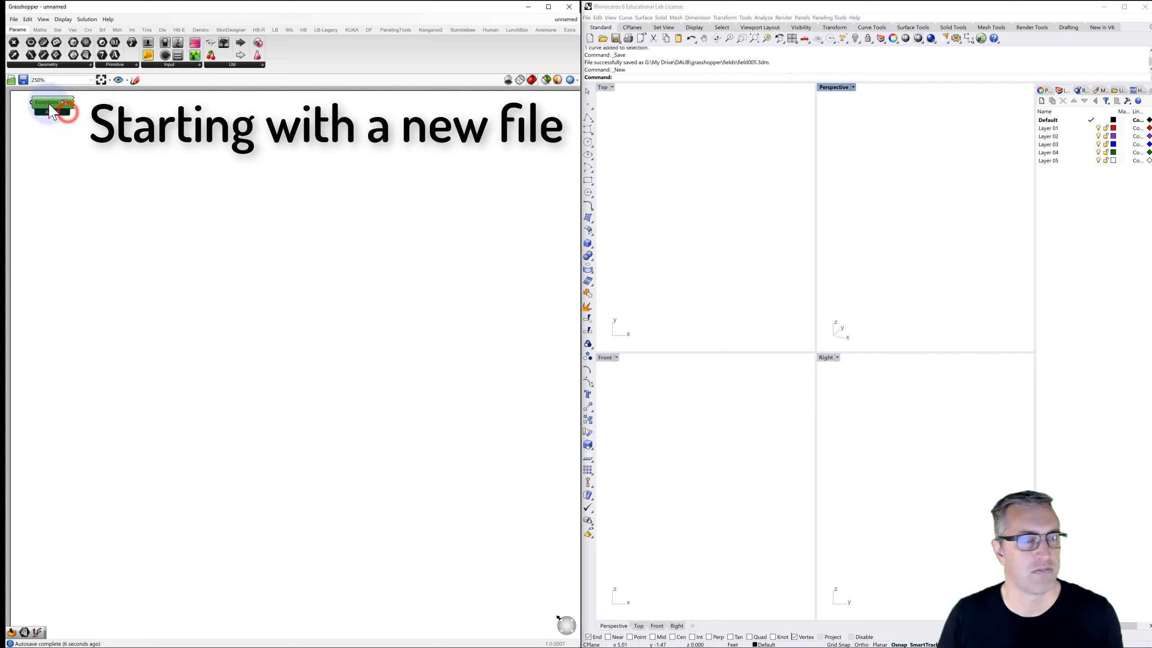
{"action": "left_click", "coordinate": [65, 135]}
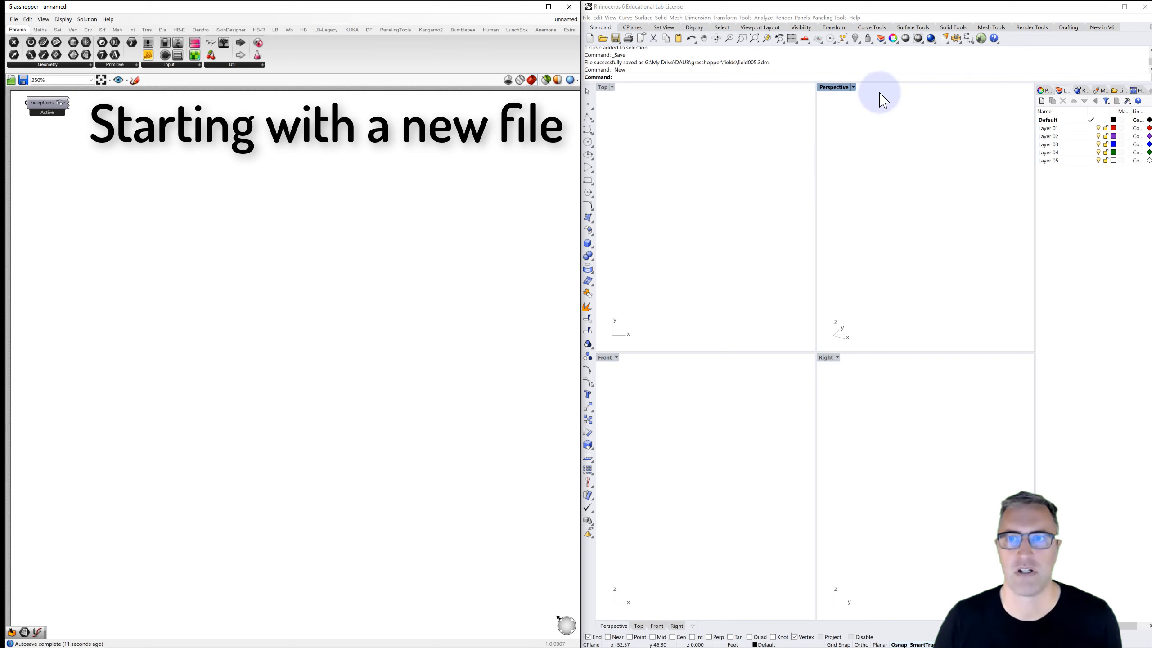
{"action": "left_click", "coordinate": [843, 88]}
{"action": "double_click", "coordinate": [844, 87]}
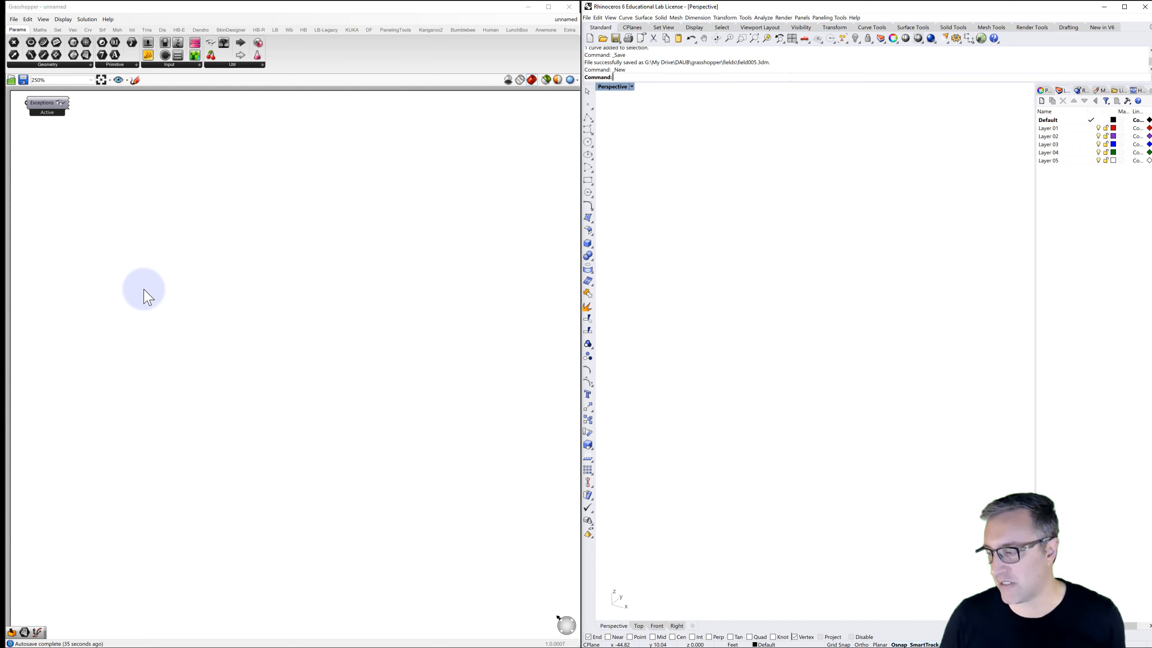
- Add a Construct Point component to the empty canvas and position it with free space on its input side
{"action": "double_click", "coordinate": [144, 290]}
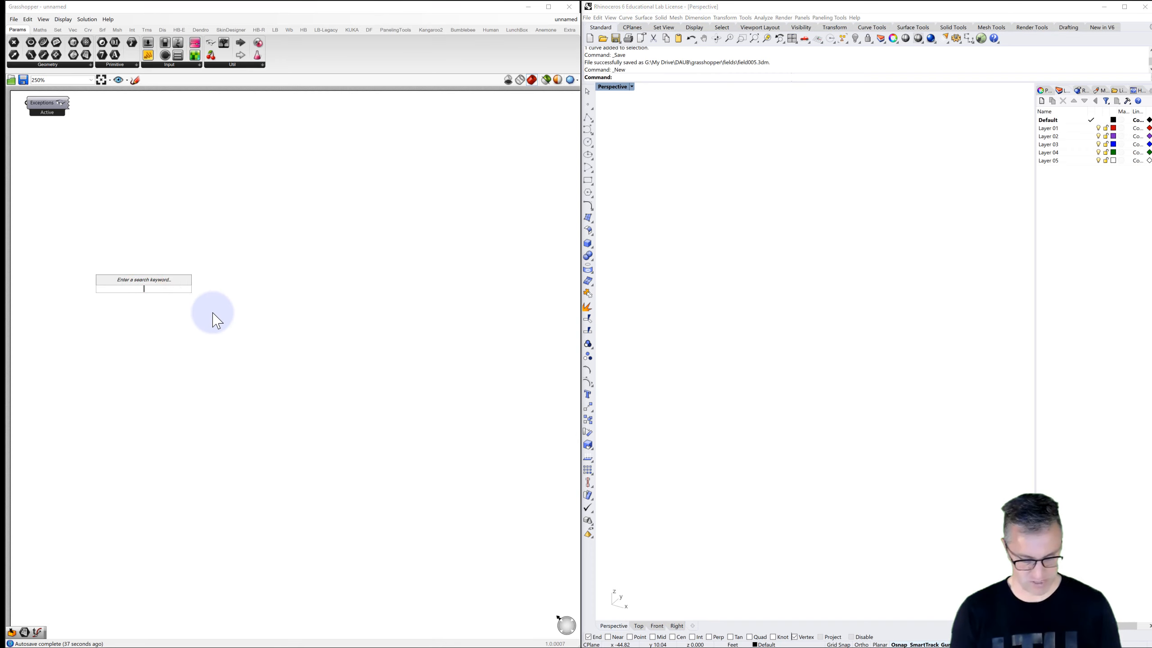
{"action": "type", "text": "con"}
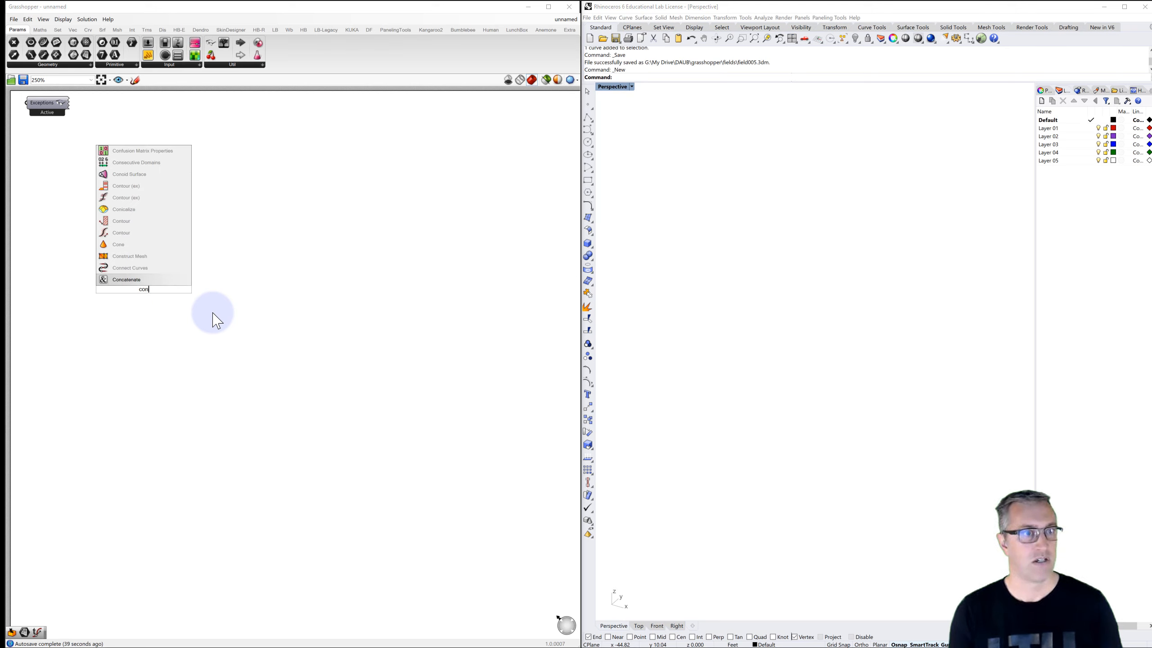
{"action": "type", "text": "struu"}
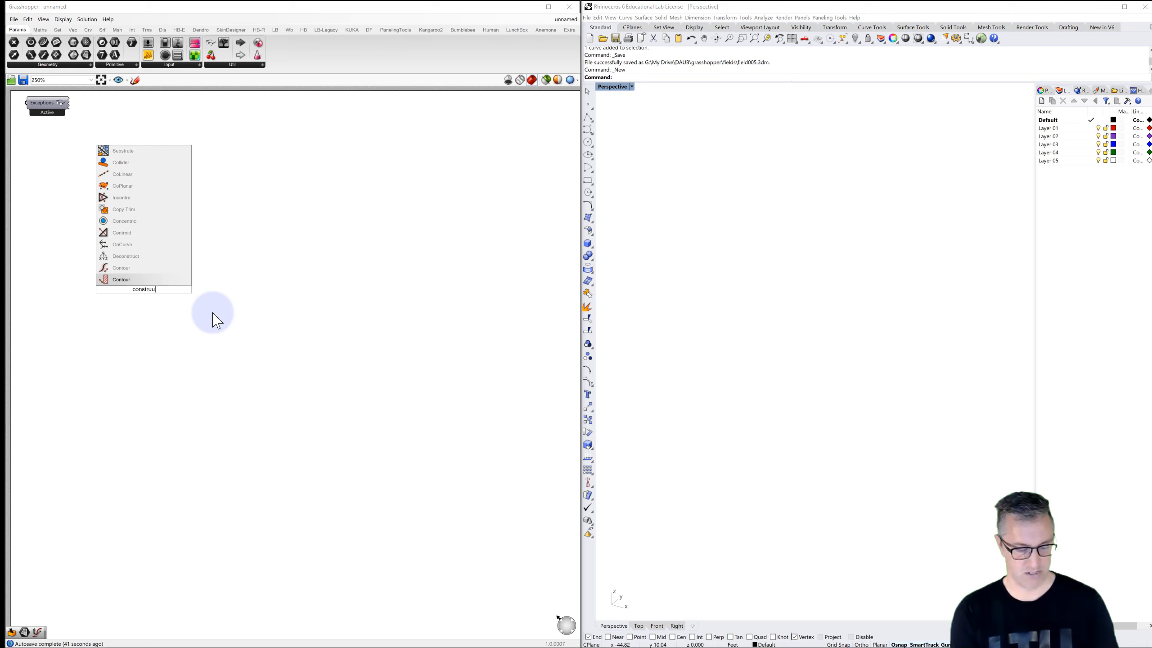
{"action": "key", "text": "BackSpace"}
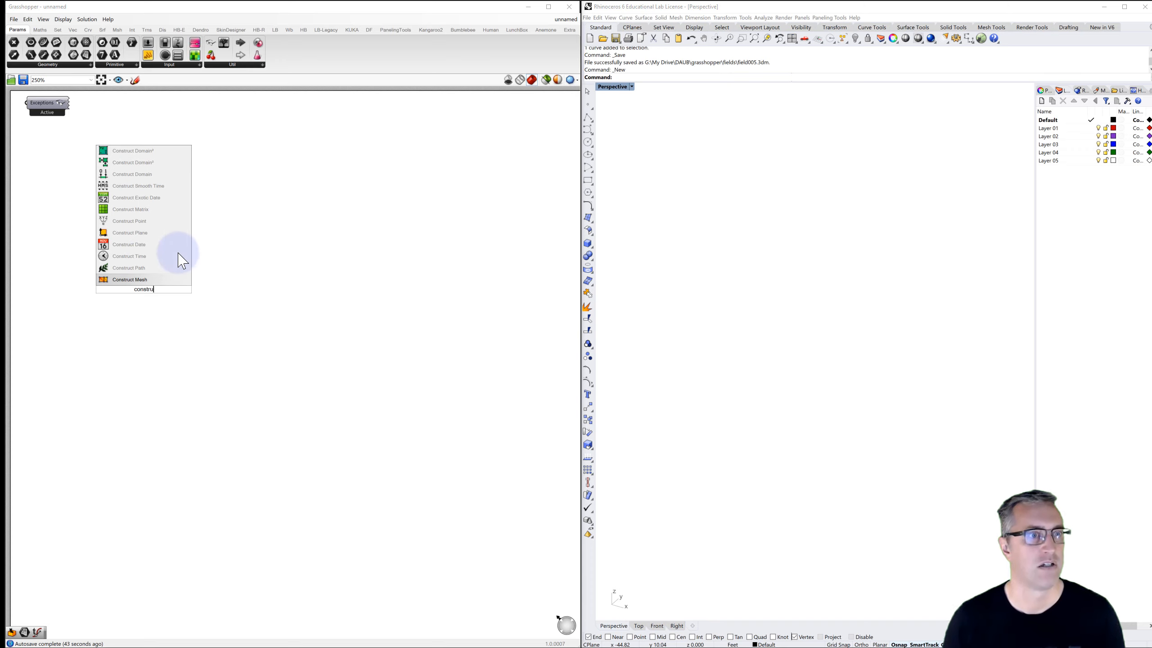
{"action": "left_click", "coordinate": [139, 221]}
{"action": "left_click_drag", "start_coordinate": [136, 285], "coordinate": [186, 291]}
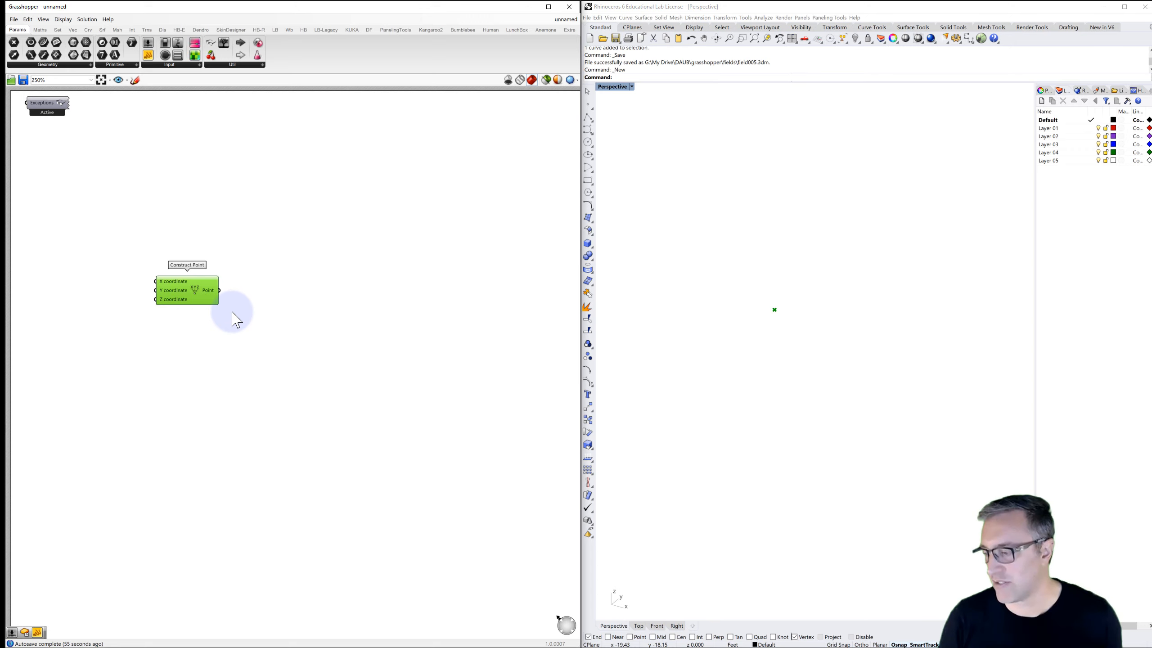
{"action": "left_click_drag", "start_coordinate": [177, 290], "coordinate": [215, 294]}
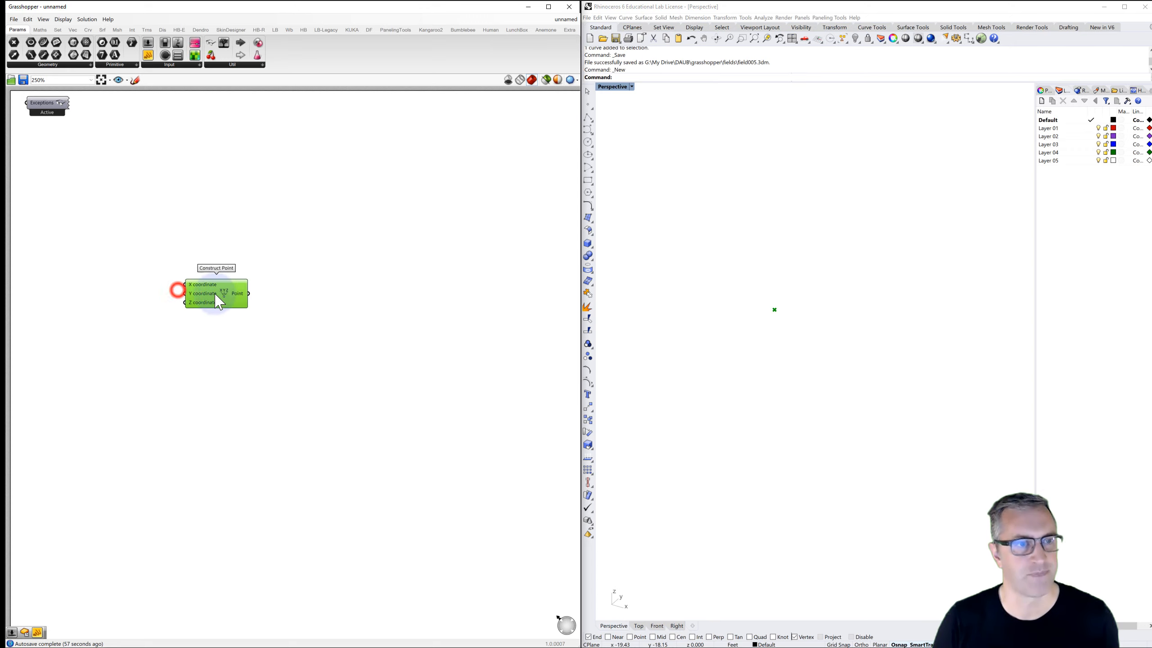
- Add a Panel beside the Construct Point component's inputs and clear its title
{"action": "double_click", "coordinate": [130, 287]}
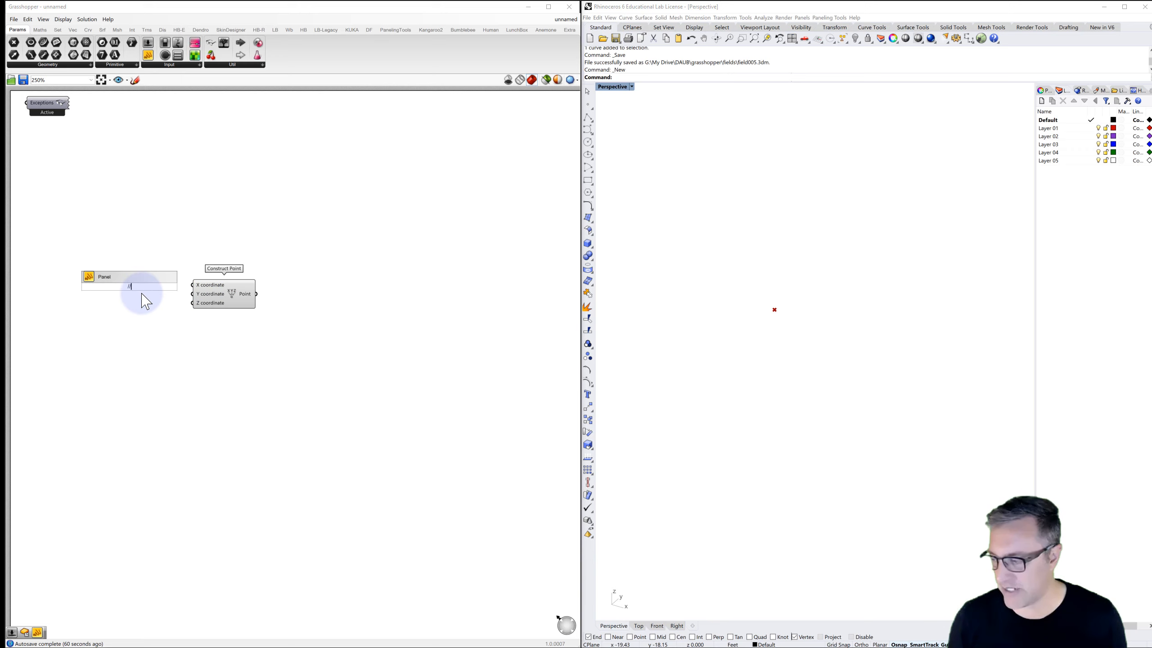
{"action": "type", "text": "//"}
{"action": "key", "text": "Return"}
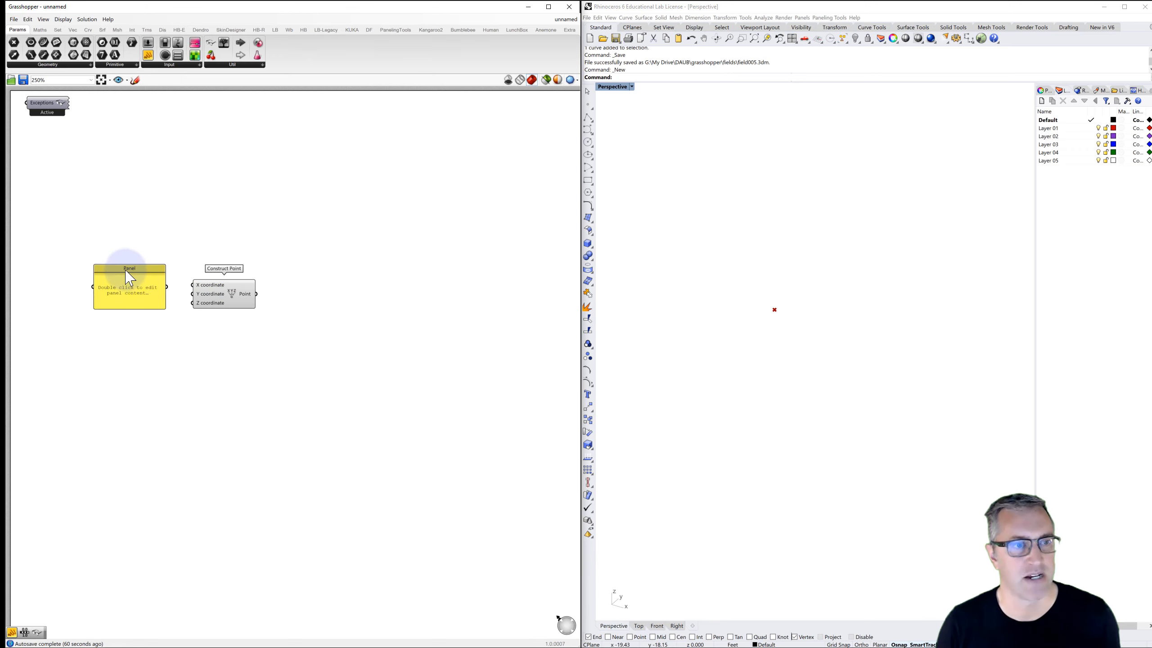
{"action": "right_click", "coordinate": [129, 273]}
{"action": "left_click_drag", "start_coordinate": [153, 272], "coordinate": [131, 272]}
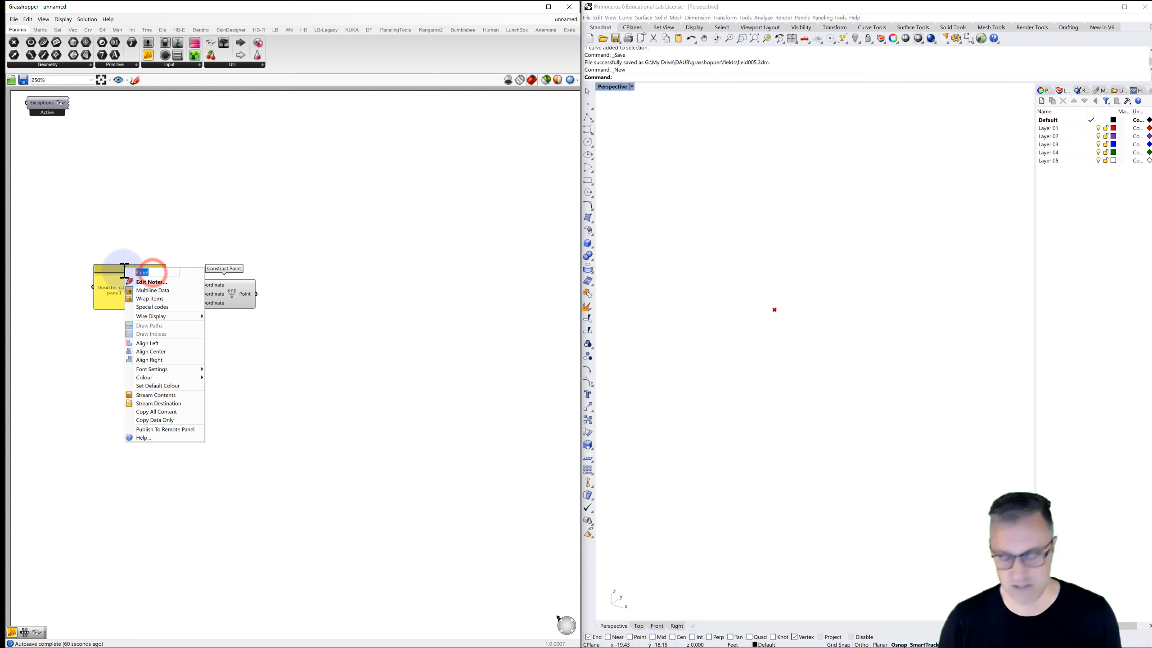
{"action": "key", "text": "Return"}
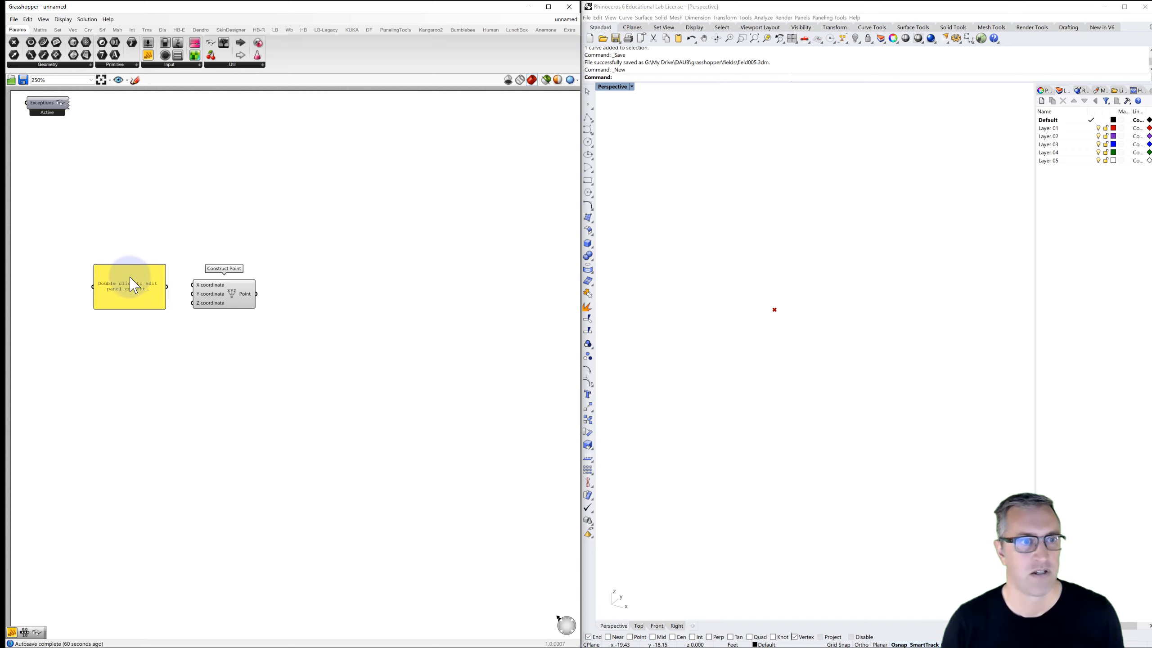
- Enter the panel's number, shrink the panel to fit, and wire it to Construct Point's X coordinate
{"action": "double_click", "coordinate": [125, 285]}
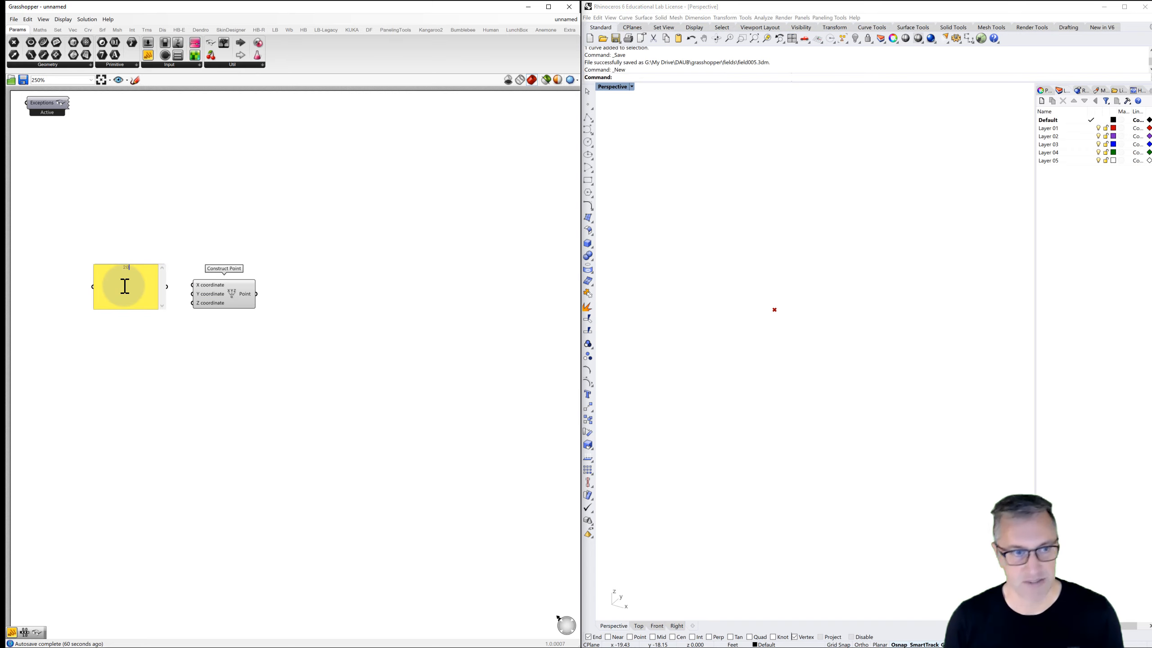
{"action": "left_click", "coordinate": [141, 245]}
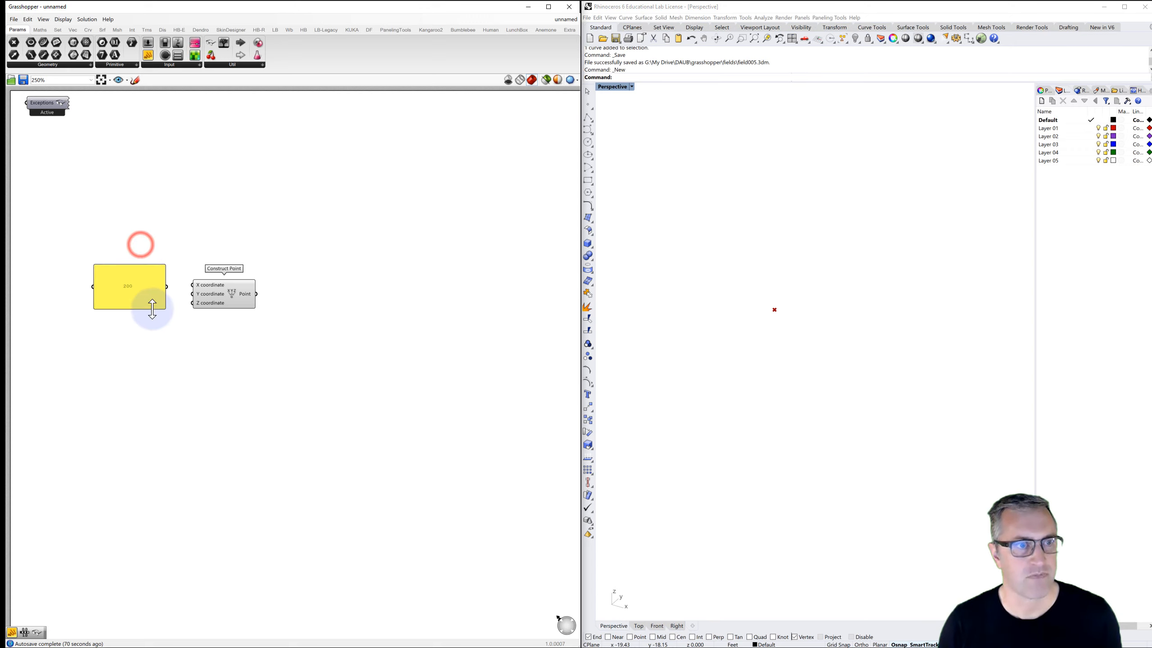
{"action": "left_click_drag", "start_coordinate": [164, 309], "coordinate": [193, 293]}
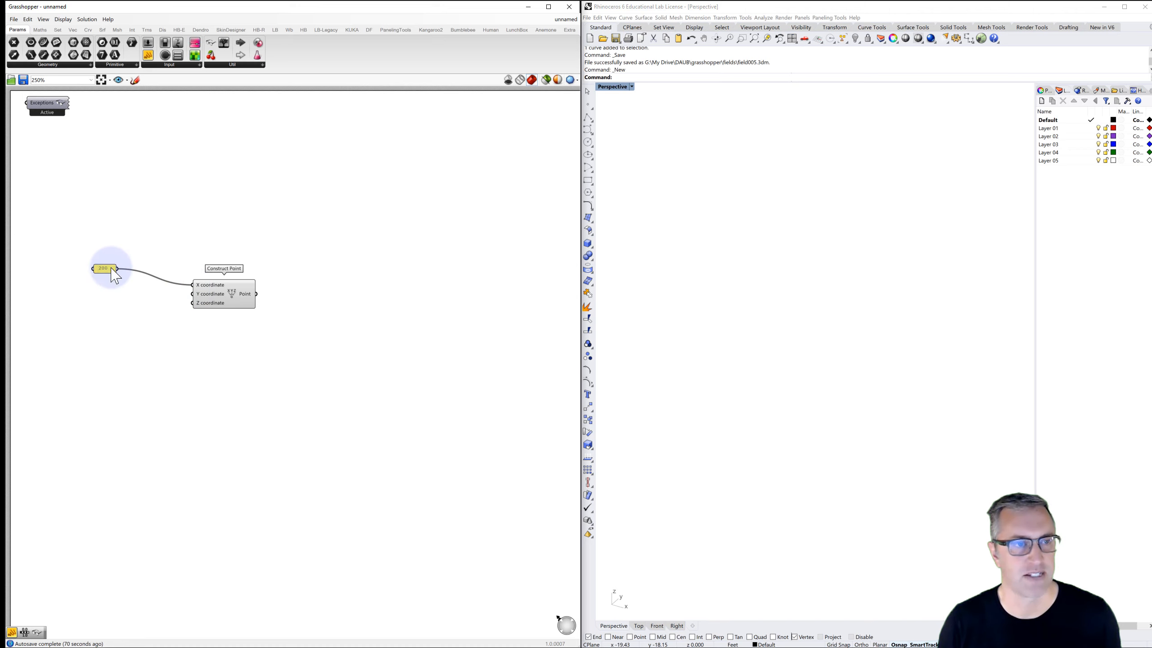
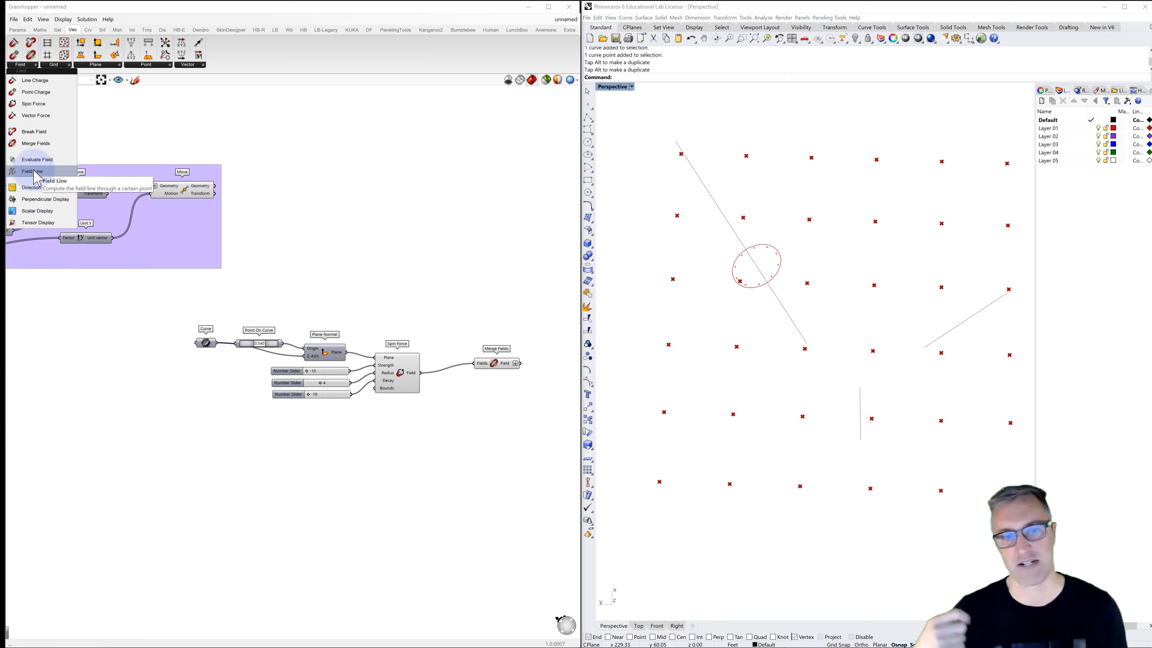
- Place a Field Line component after Merge Fields and connect the merged field to its Field input
{"action": "left_click_drag", "start_coordinate": [35, 173], "coordinate": [549, 362]}
{"action": "right_click_drag", "start_coordinate": [507, 384], "coordinate": [418, 379]}
{"action": "left_click_drag", "start_coordinate": [470, 362], "coordinate": [493, 376]}
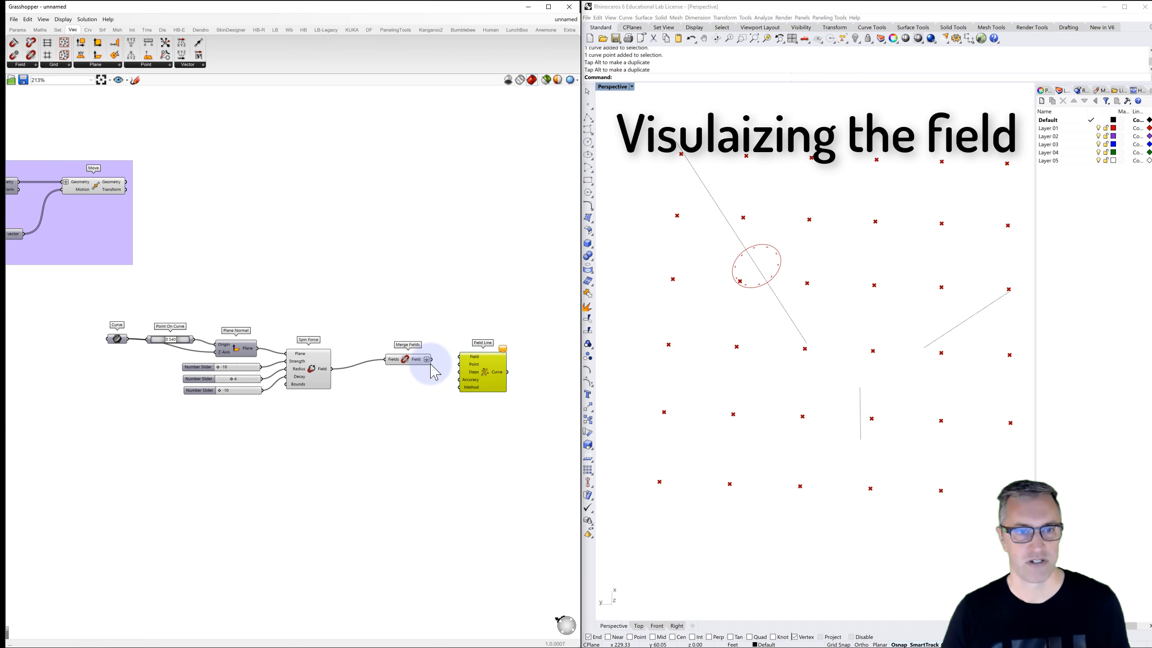
{"action": "left_click_drag", "start_coordinate": [430, 359], "coordinate": [503, 376]}
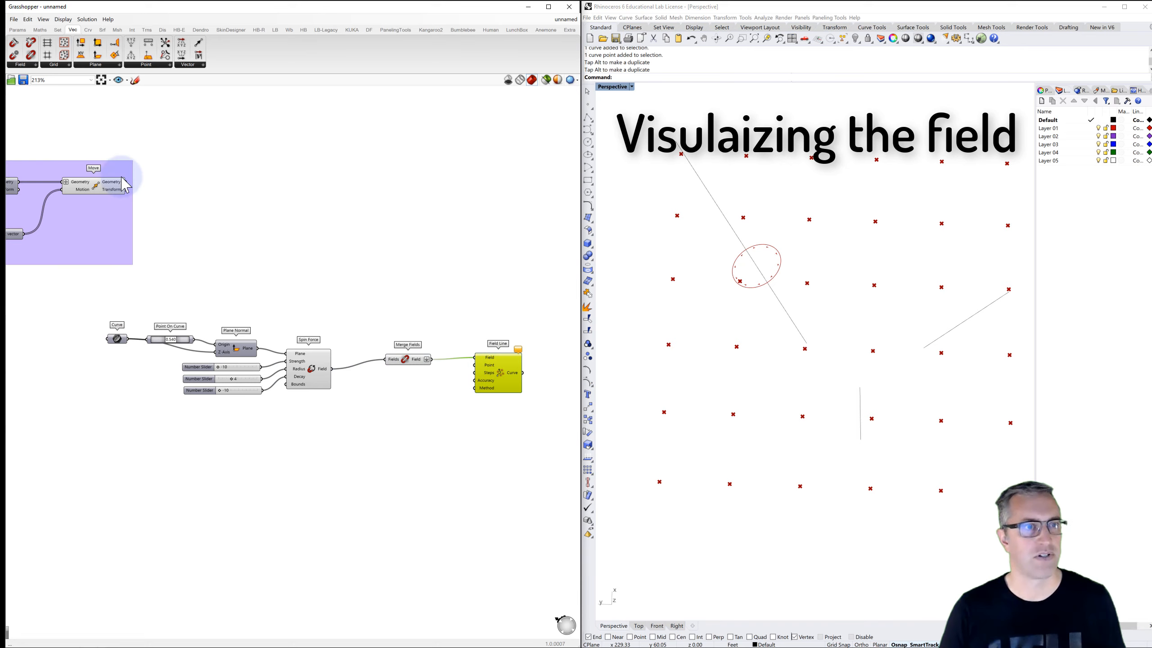
- Feed the Move component's Geometry output into Field Line's Point input and move Field Line farther from Merge Fields
{"action": "left_click", "coordinate": [117, 191]}
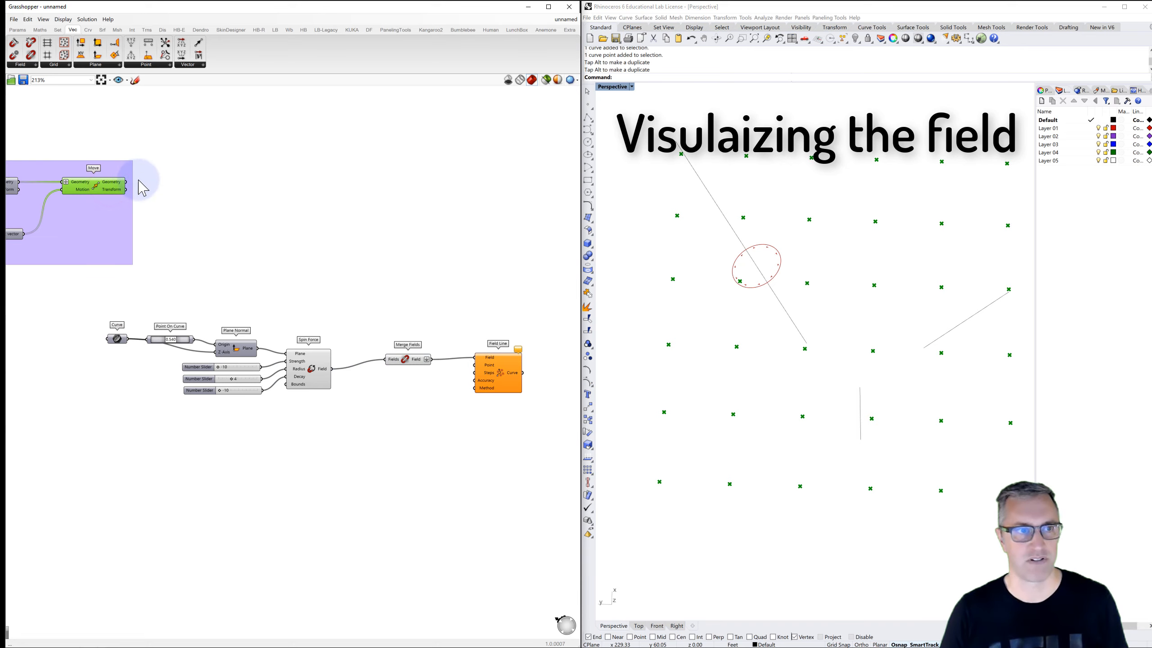
{"action": "left_click_drag", "start_coordinate": [127, 182], "coordinate": [509, 326]}
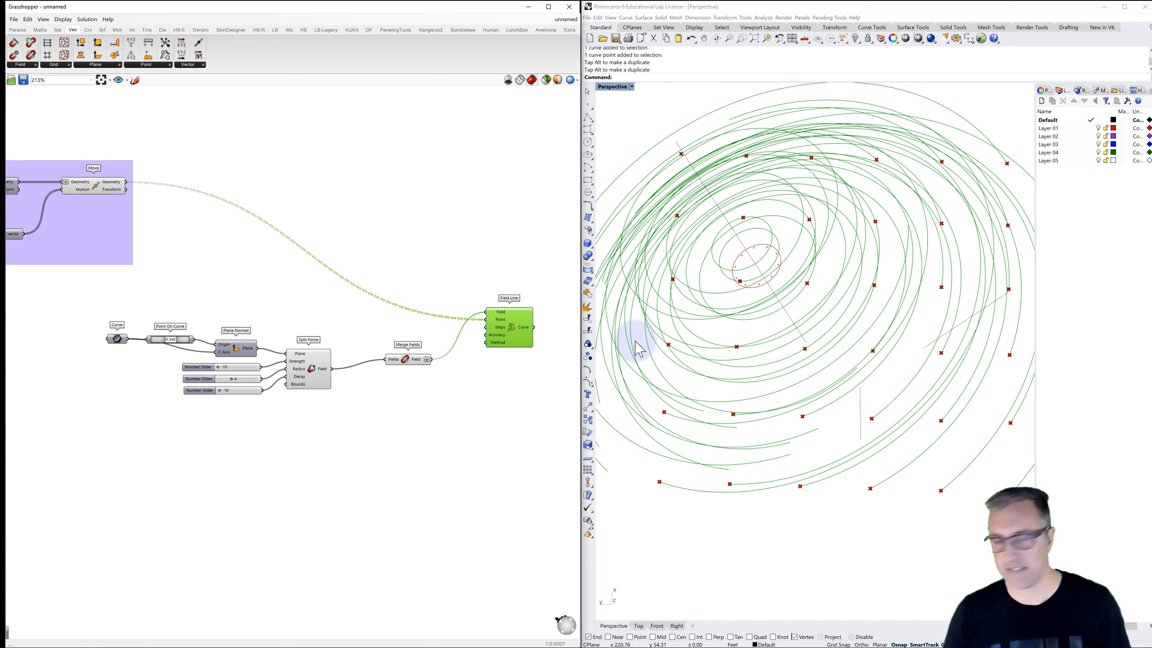
{"action": "mouse_move", "coordinate": [503, 337]}
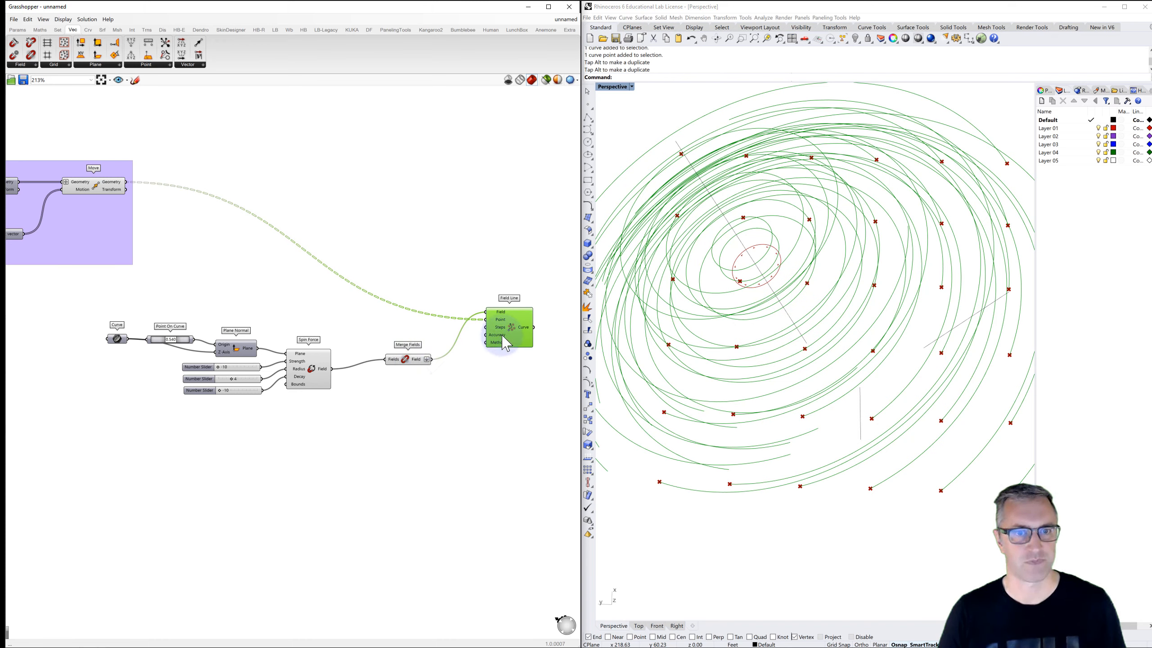
{"action": "left_click_drag", "start_coordinate": [502, 335], "coordinate": [580, 341]}
{"action": "right_click_drag", "start_coordinate": [496, 360], "coordinate": [426, 347]}
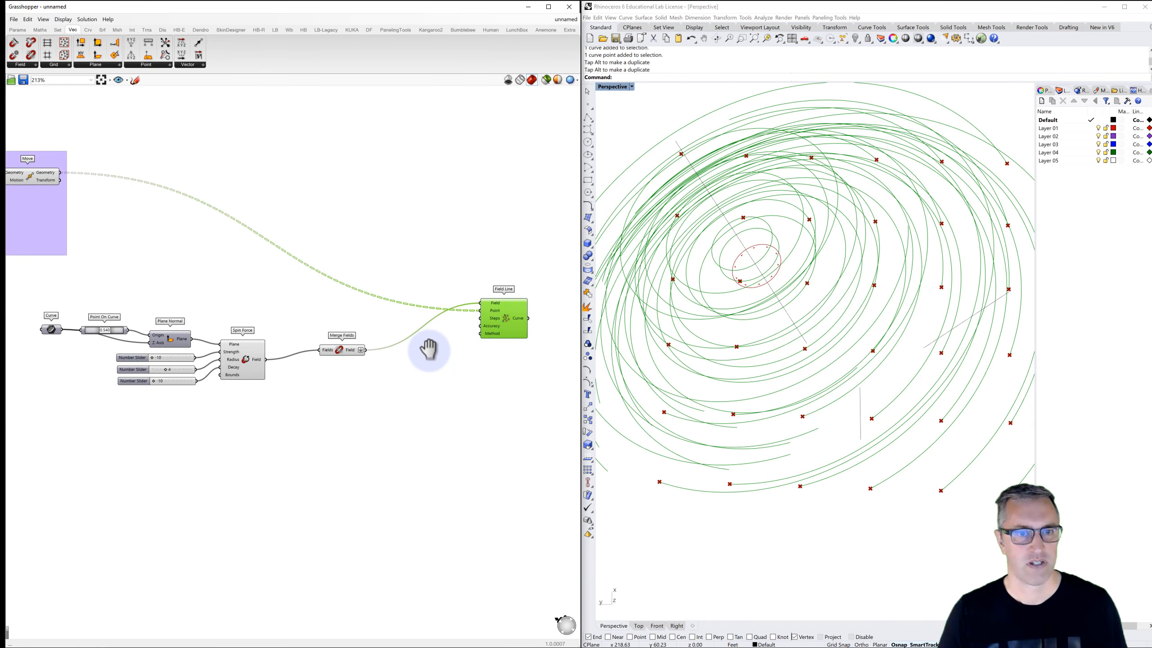
- Drive Field Line's Steps input with a new number slider ranging from 10 to 1000 and set to 378
{"action": "double_click", "coordinate": [439, 378]}
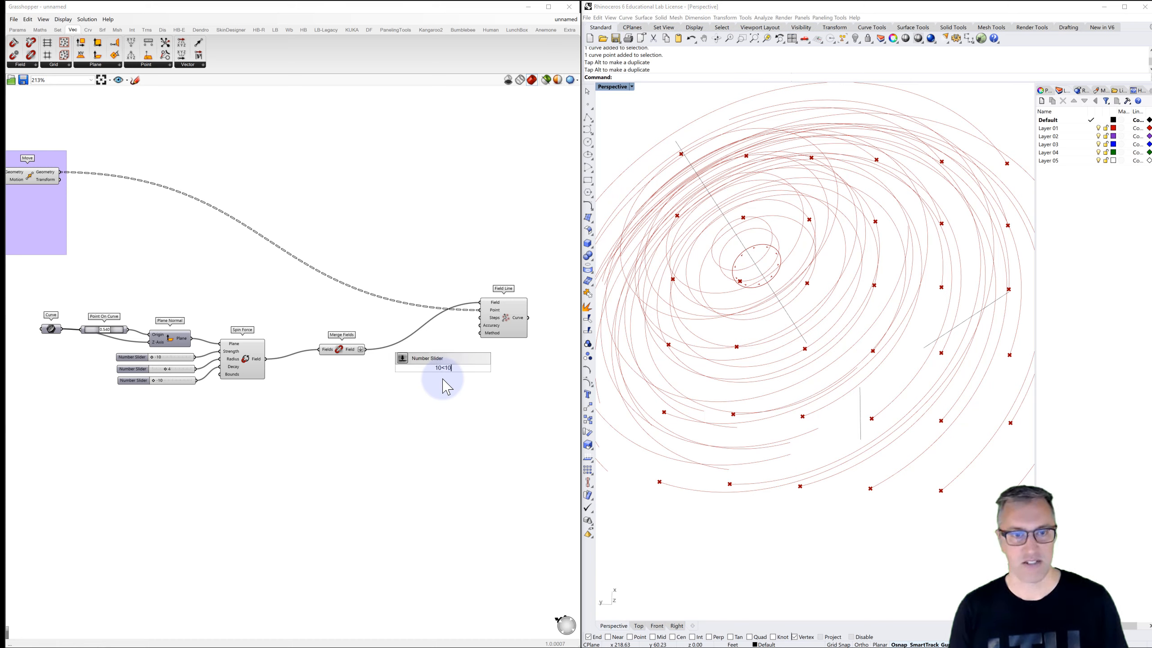
{"action": "key", "text": "Return"}
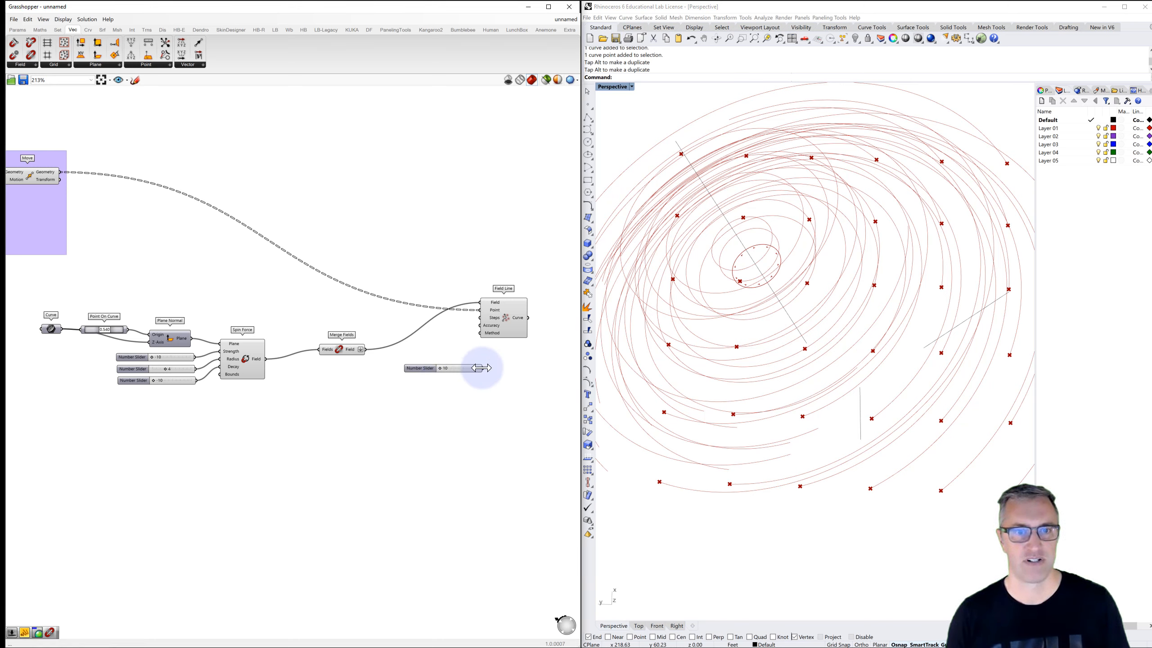
{"action": "left_click_drag", "start_coordinate": [483, 368], "coordinate": [480, 318]}
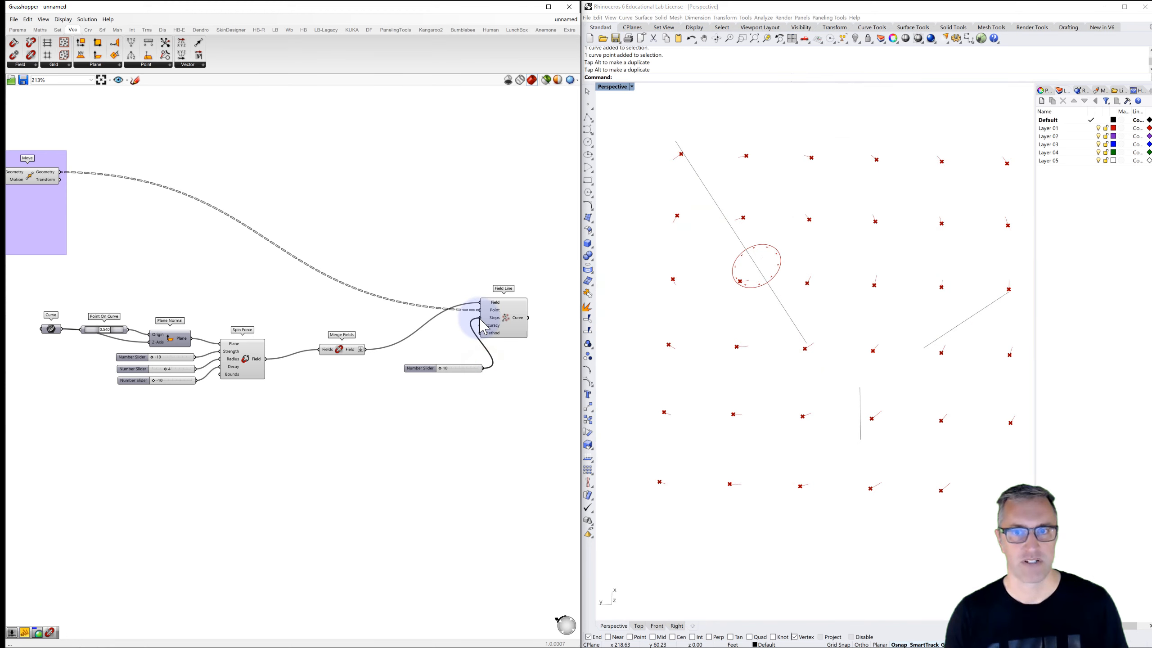
{"action": "left_click_drag", "start_coordinate": [431, 368], "coordinate": [407, 376]}
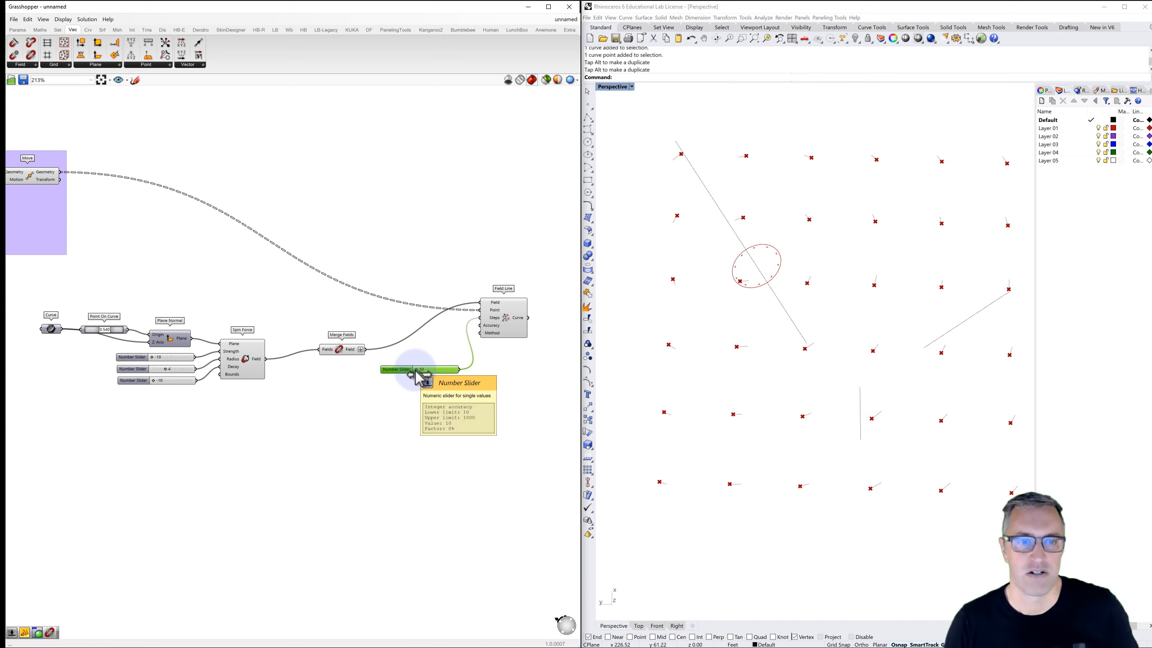
{"action": "mouse_move", "coordinate": [417, 370]}
{"action": "left_mouse_down"}
{"action": "mouse_move", "coordinate": [465, 369]}
{"action": "mouse_move", "coordinate": [381, 366]}
{"action": "mouse_move", "coordinate": [399, 361]}
{"action": "left_mouse_up"}
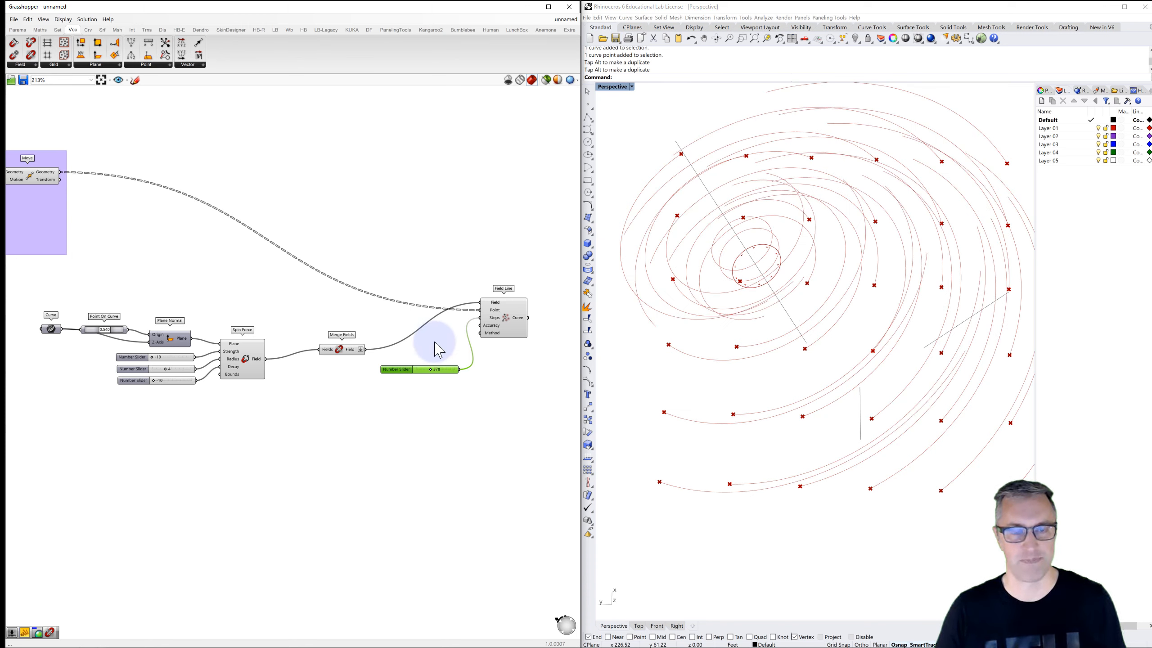
- Turn off the preview of the Move component's grid points so only the field lines are displayed
{"action": "mouse_move", "coordinate": [806, 373]}
{"action": "right_mouse_down"}
{"action": "mouse_move", "coordinate": [789, 347]}
{"action": "mouse_move", "coordinate": [812, 363]}
{"action": "right_mouse_up"}
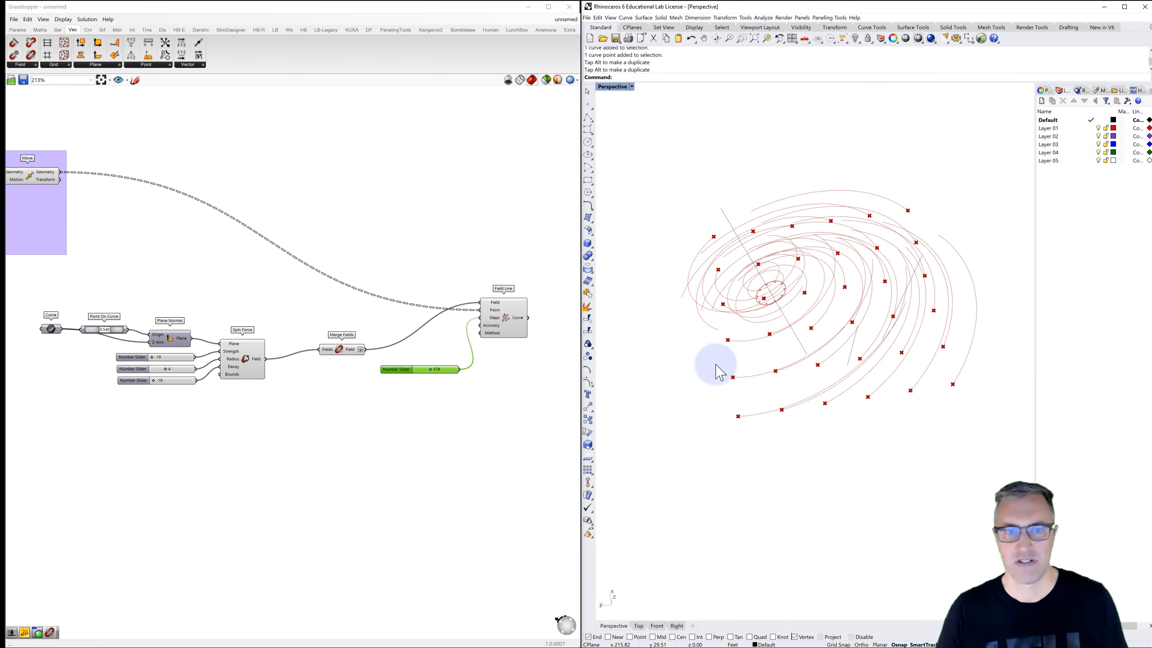
{"action": "left_click", "coordinate": [31, 182]}
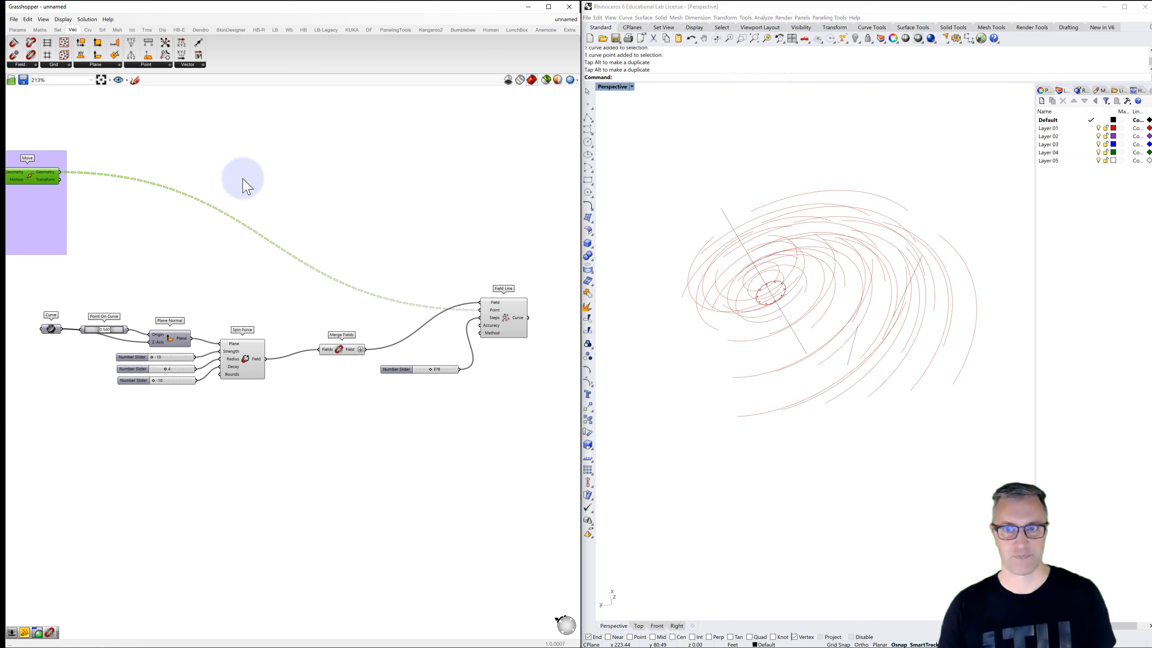
{"action": "left_click", "coordinate": [372, 185]}
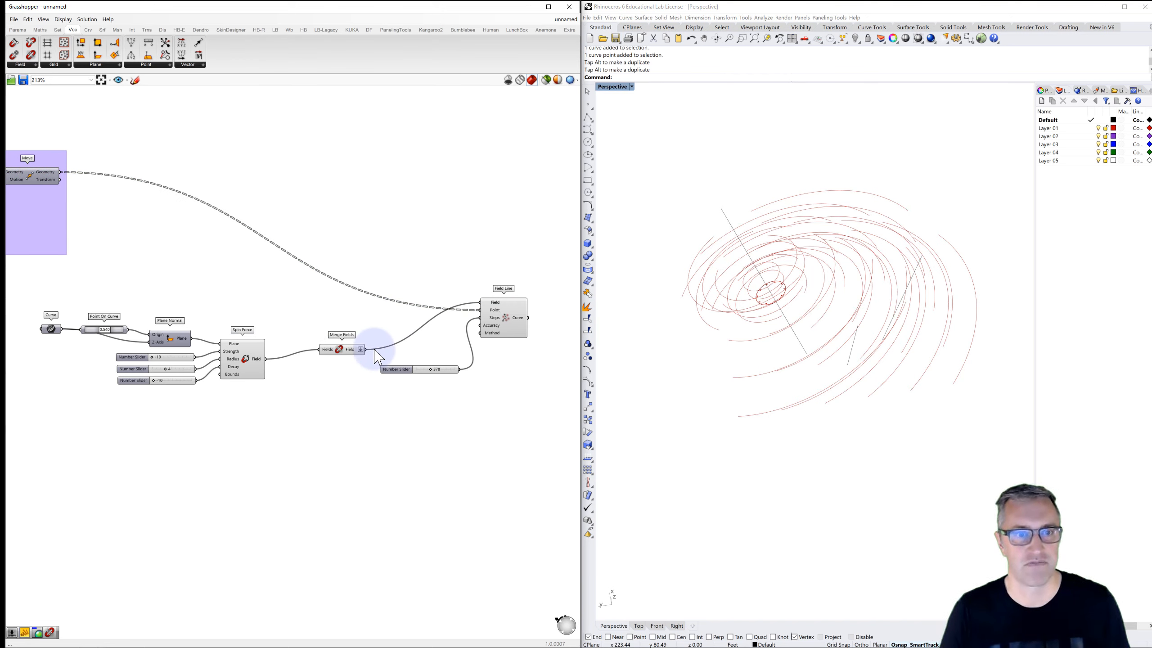
- Turn the preview of the Move component's grid points back on
{"action": "scroll", "coordinate": [171, 373], "scroll_direction": "up", "scroll_amount": 2}
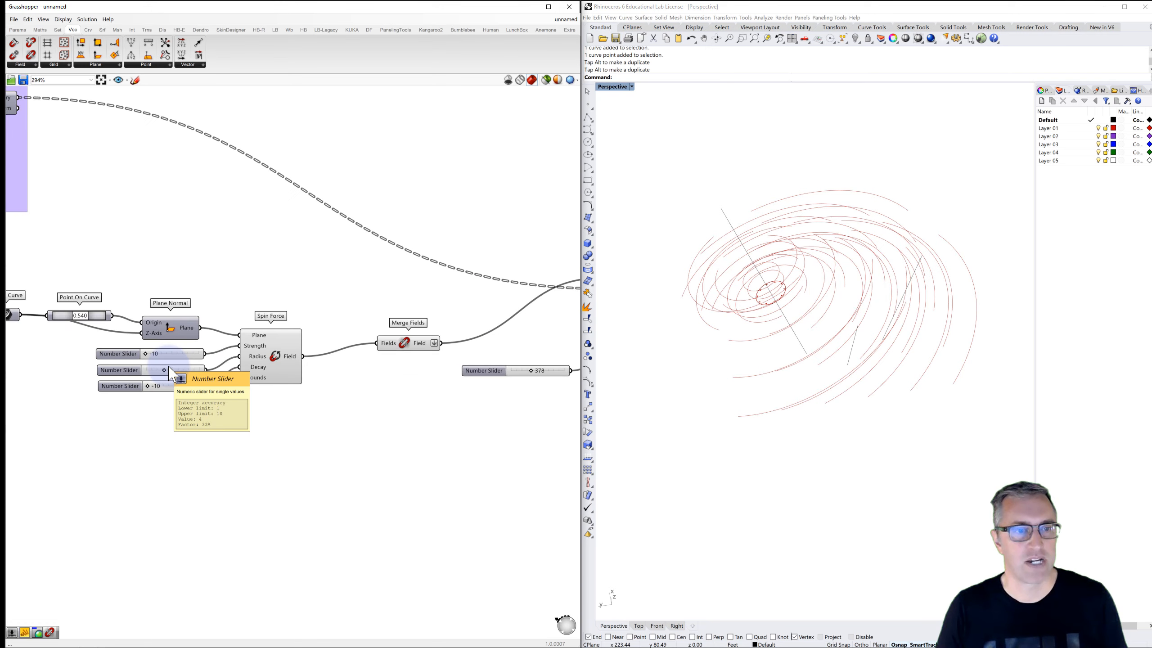
{"action": "right_click_drag", "start_coordinate": [773, 279], "coordinate": [771, 292]}
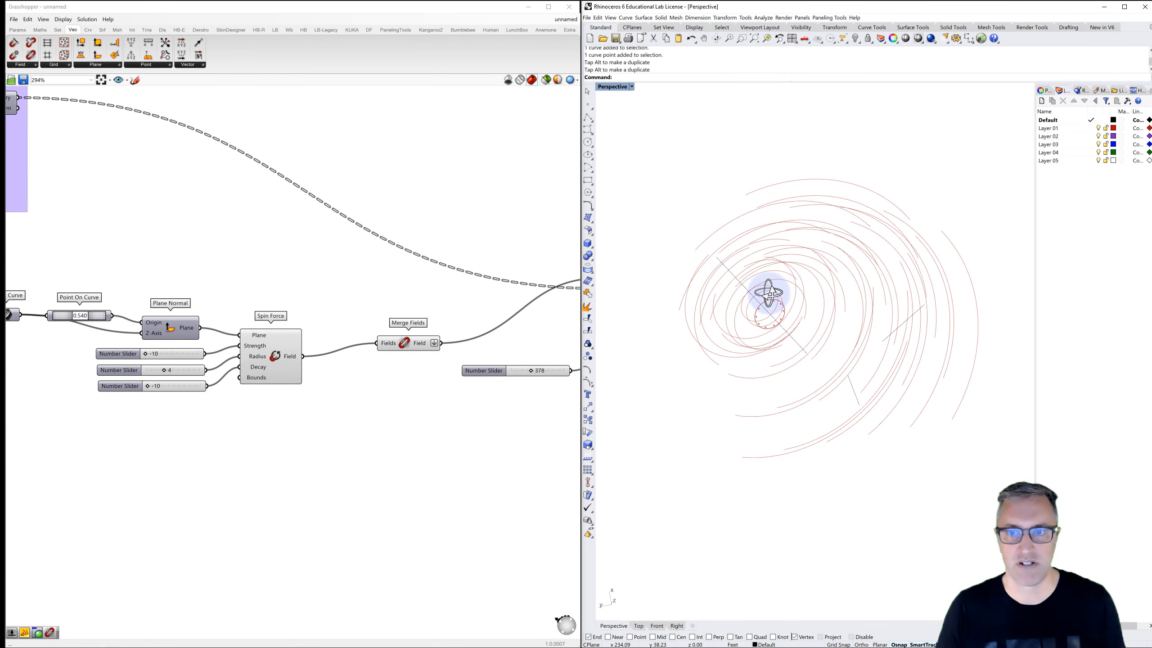
{"action": "right_click_drag", "start_coordinate": [309, 239], "coordinate": [375, 262]}
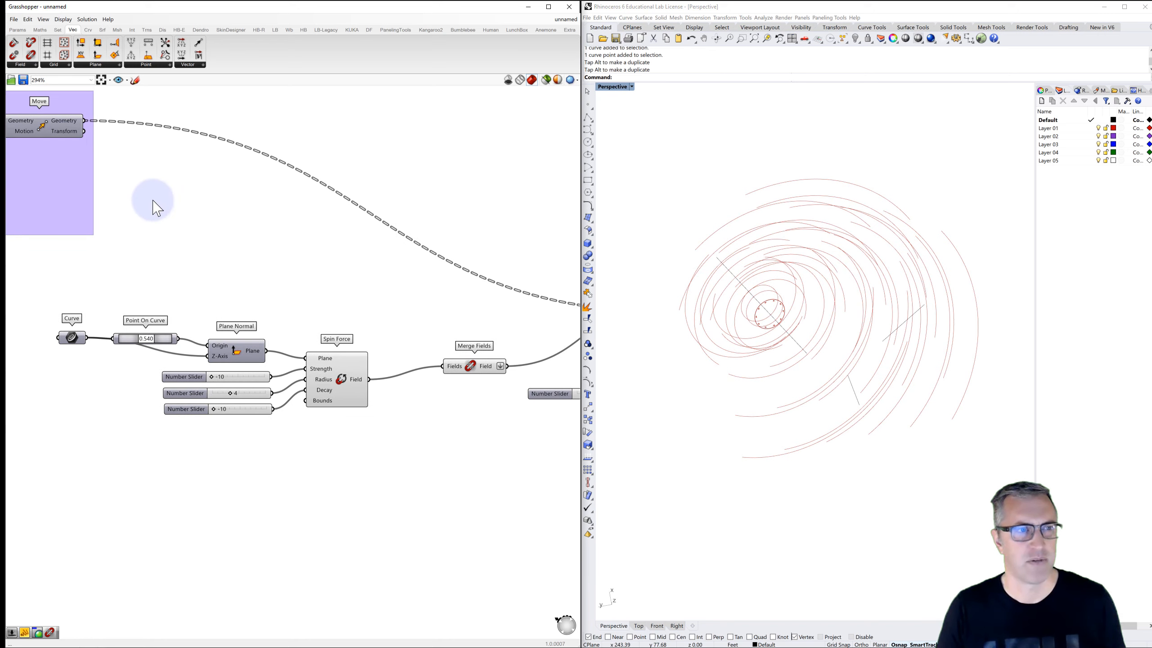
{"action": "left_click", "coordinate": [45, 129]}
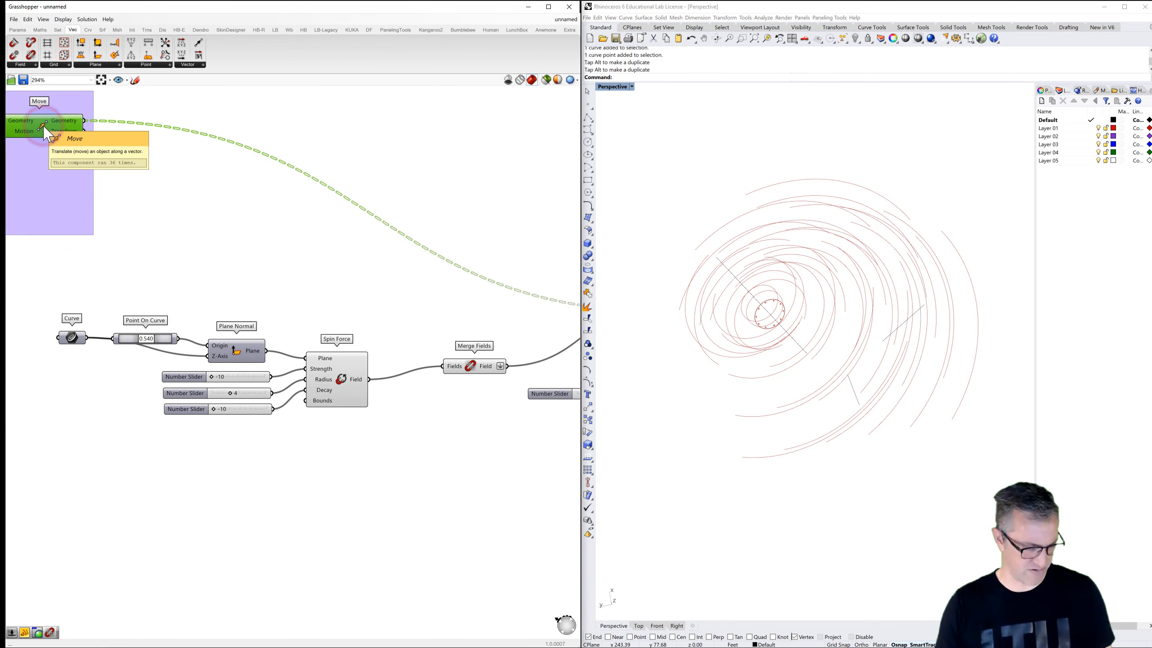
{"action": "left_click", "coordinate": [308, 218]}
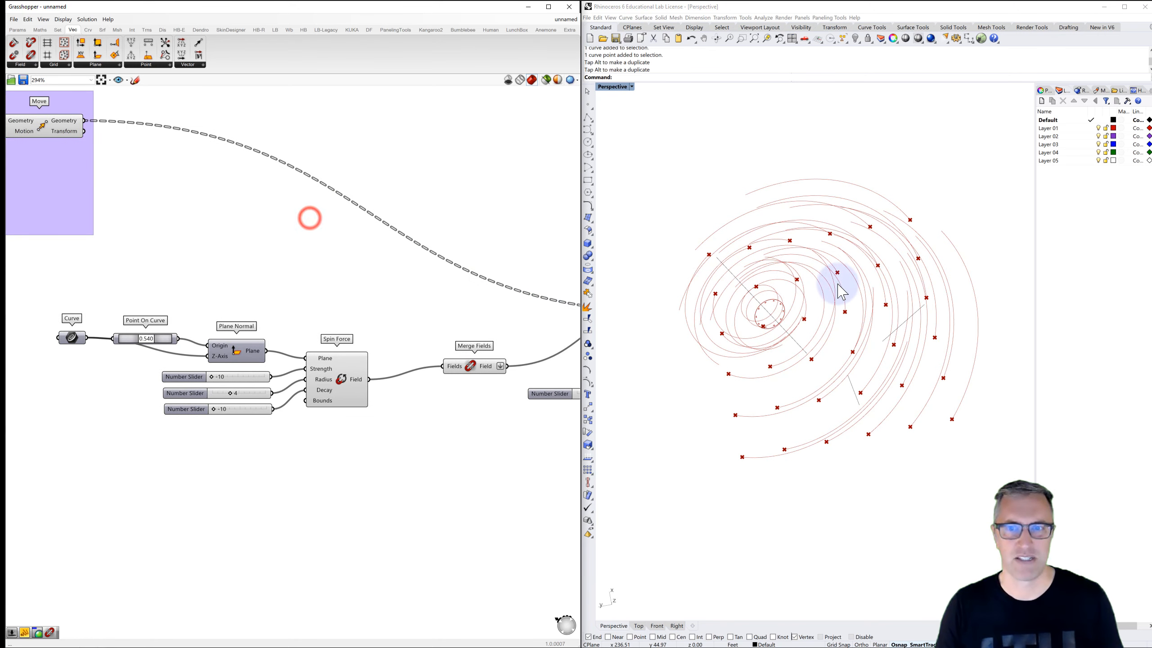
- Set the slider feeding Spin Force's Strength input to 10
{"action": "scroll", "coordinate": [234, 374], "scroll_direction": "up", "scroll_amount": 1}
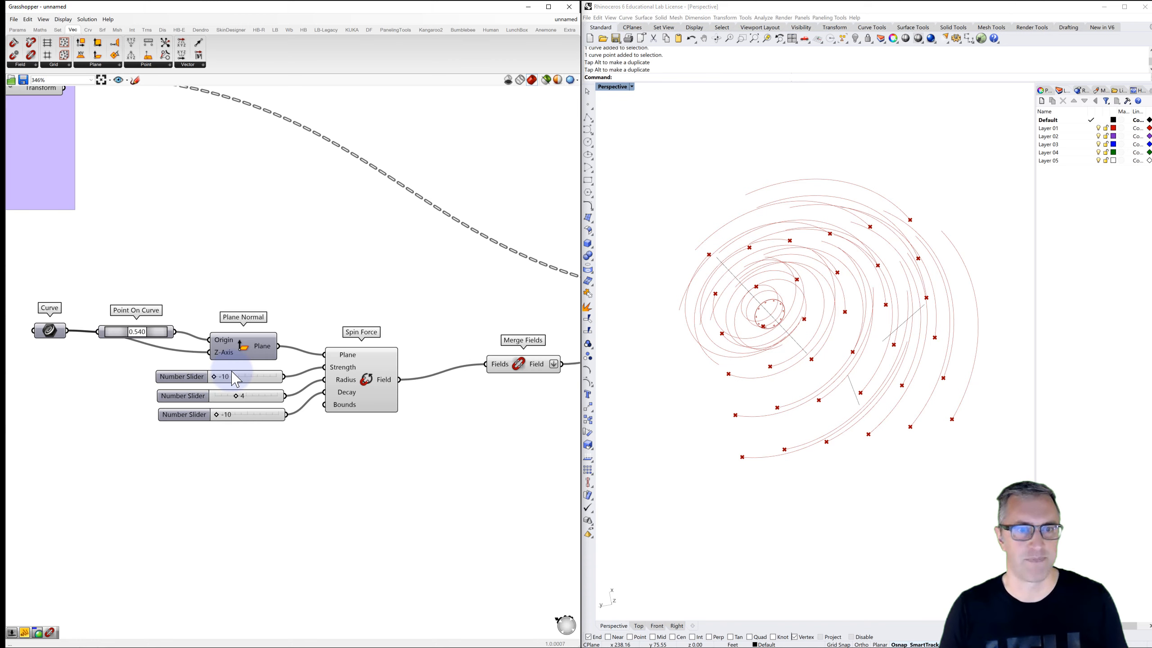
{"action": "left_click_drag", "start_coordinate": [215, 381], "coordinate": [258, 386]}
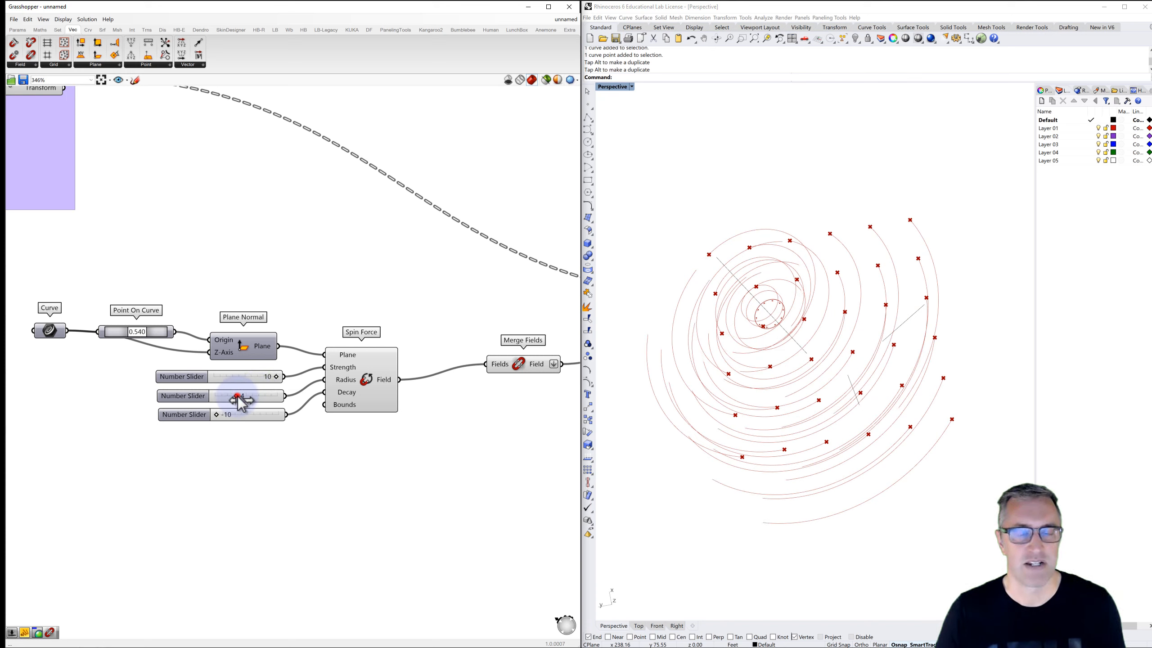
- Set the slider feeding Spin Force's Radius input to 6 and the one feeding its Decay input to 1
{"action": "mouse_move", "coordinate": [256, 400]}
{"action": "left_mouse_down"}
{"action": "mouse_move", "coordinate": [313, 399]}
{"action": "mouse_move", "coordinate": [213, 400]}
{"action": "mouse_move", "coordinate": [274, 407]}
{"action": "mouse_move", "coordinate": [247, 404]}
{"action": "left_mouse_up"}
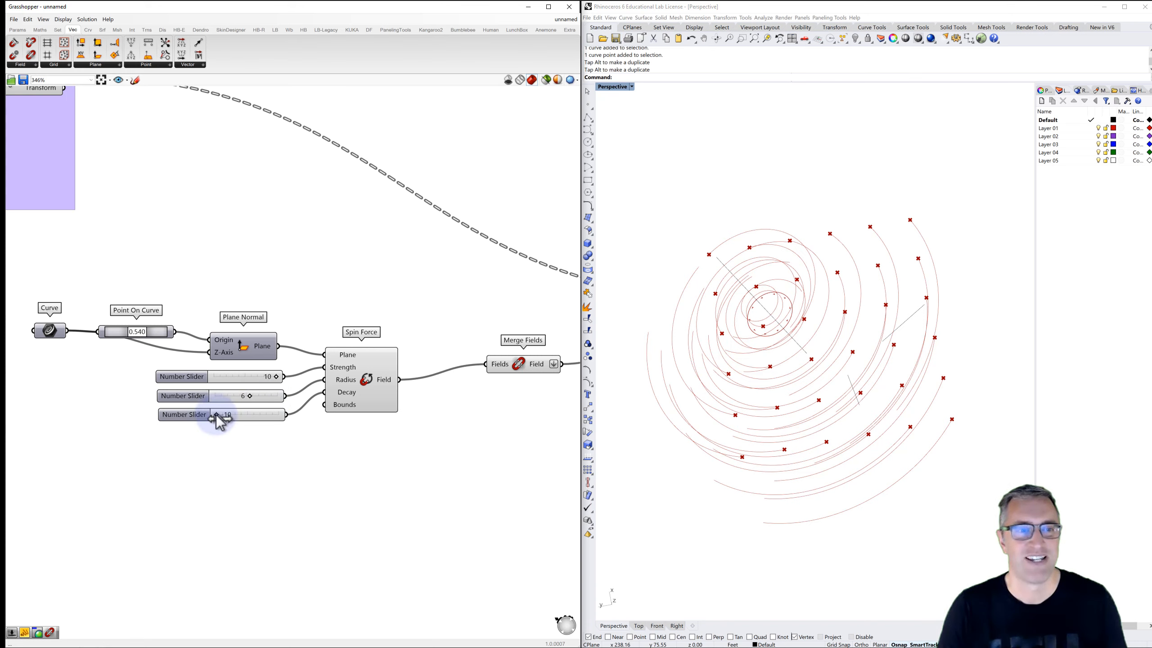
{"action": "left_click_drag", "start_coordinate": [216, 416], "coordinate": [256, 419]}
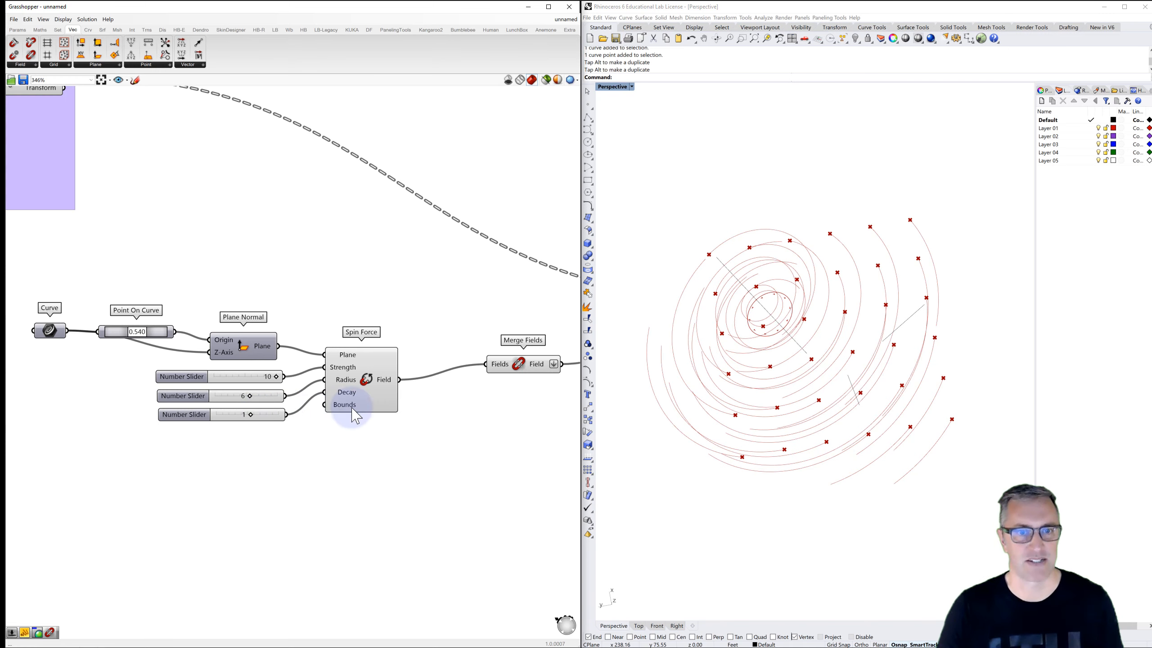
- Set the slider feeding Field Line's Steps input to 1000
{"action": "right_click_drag", "start_coordinate": [465, 409], "coordinate": [340, 399]}
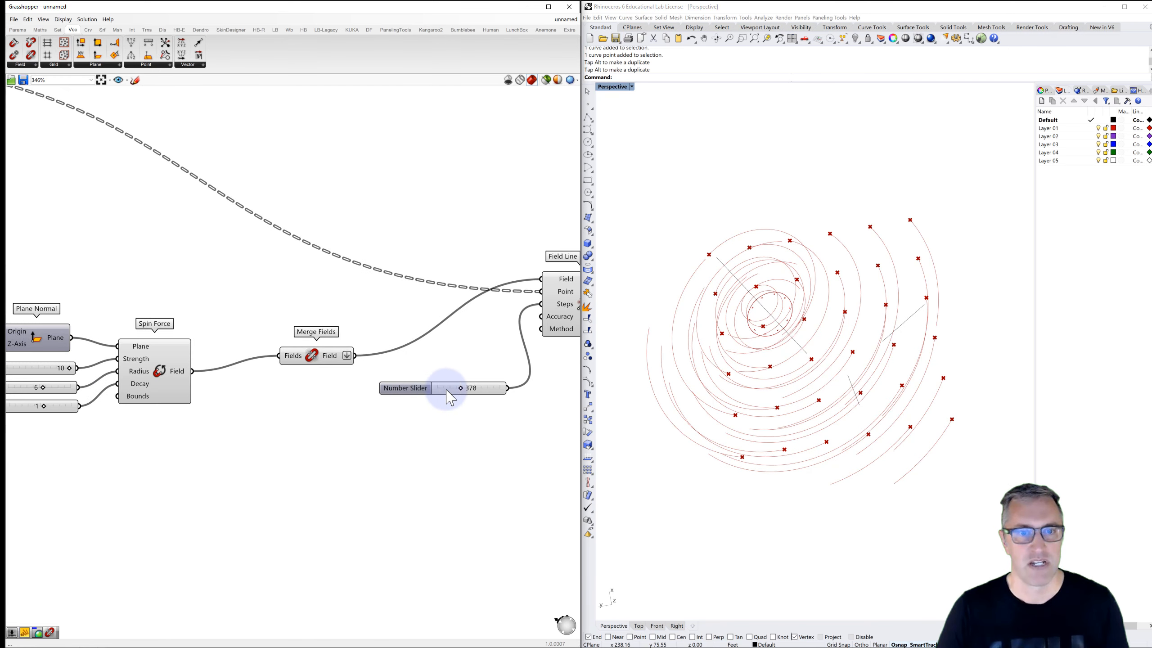
{"action": "left_click_drag", "start_coordinate": [460, 388], "coordinate": [535, 380]}
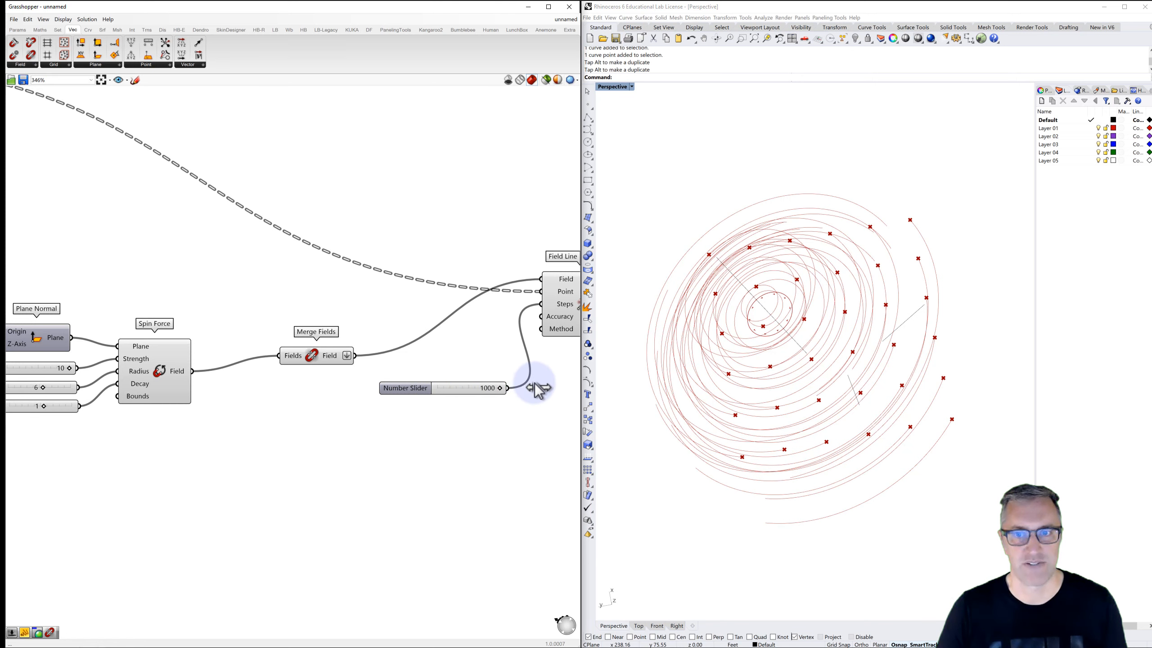
- Raise the maximum of the slider feeding Spin Force's Decay input to 100 and set its value to 47
{"action": "scroll", "coordinate": [481, 410], "scroll_direction": "down", "scroll_amount": 1}
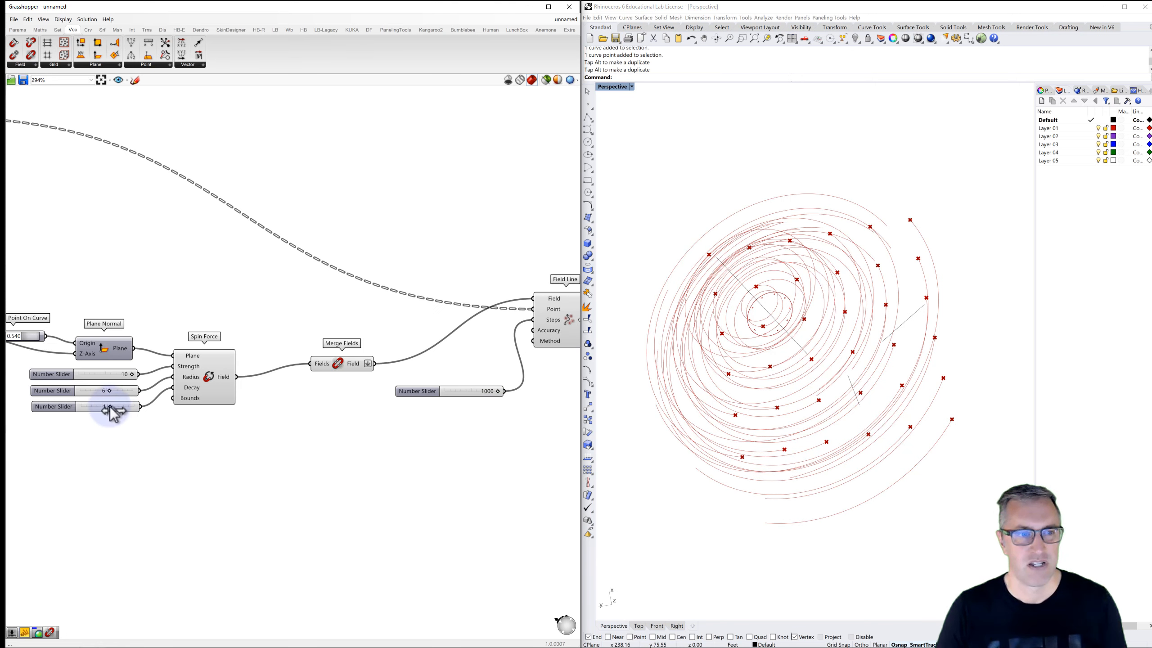
{"action": "mouse_move", "coordinate": [109, 411]}
{"action": "left_mouse_down"}
{"action": "mouse_move", "coordinate": [64, 413]}
{"action": "mouse_move", "coordinate": [134, 412]}
{"action": "mouse_move", "coordinate": [123, 408]}
{"action": "left_mouse_up"}
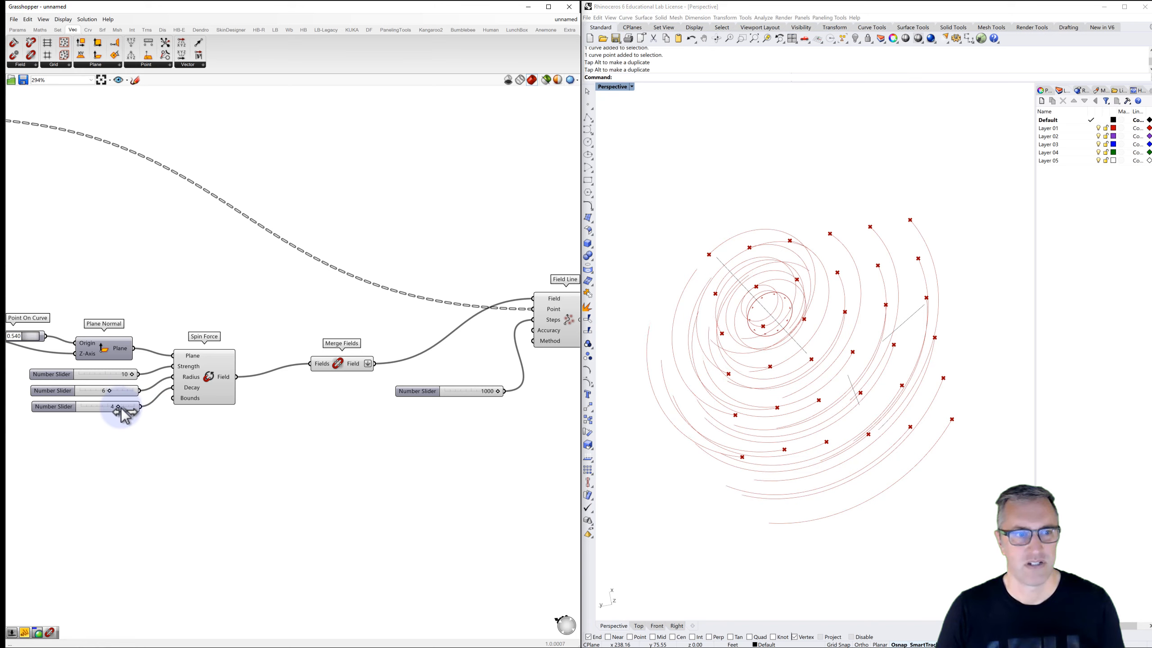
{"action": "double_click", "coordinate": [52, 406]}
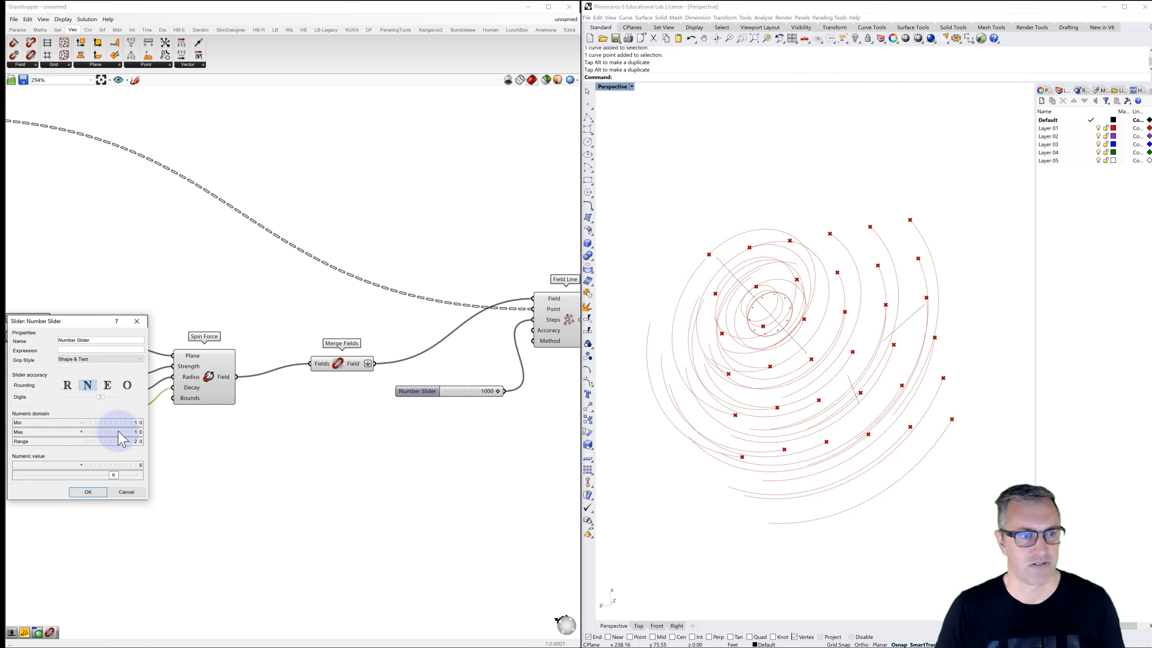
{"action": "double_click", "coordinate": [119, 431]}
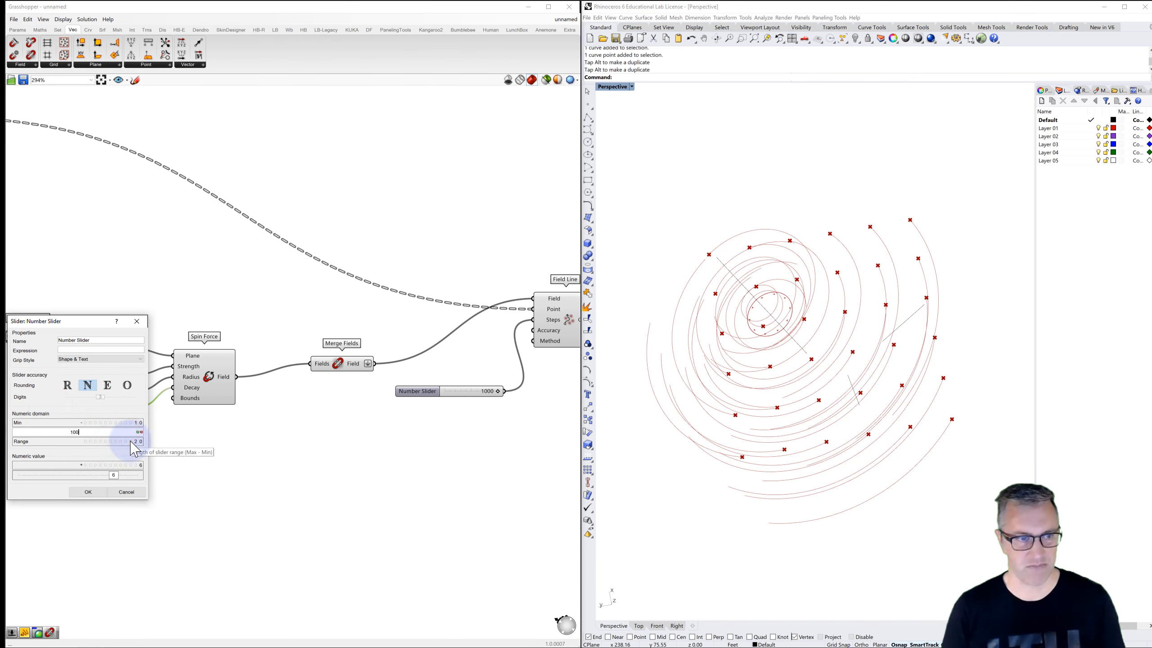
{"action": "type", "text": "100"}
{"action": "left_click", "coordinate": [89, 493]}
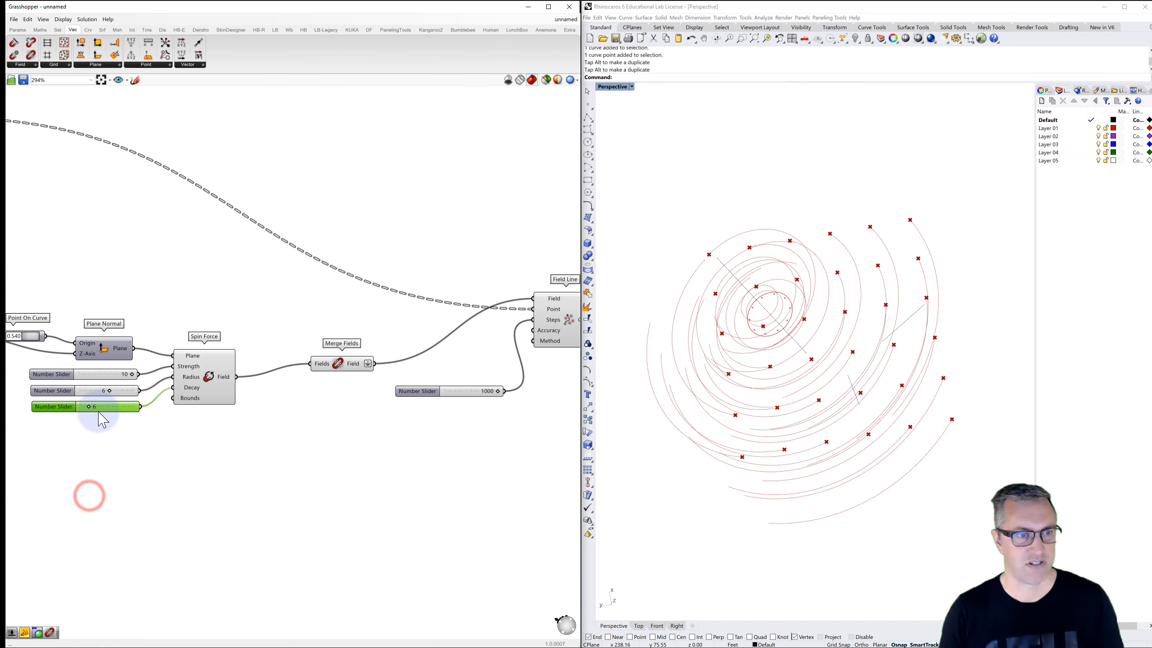
{"action": "mouse_move", "coordinate": [96, 408]}
{"action": "left_mouse_down"}
{"action": "mouse_move", "coordinate": [169, 418]}
{"action": "mouse_move", "coordinate": [114, 414]}
{"action": "left_mouse_up"}
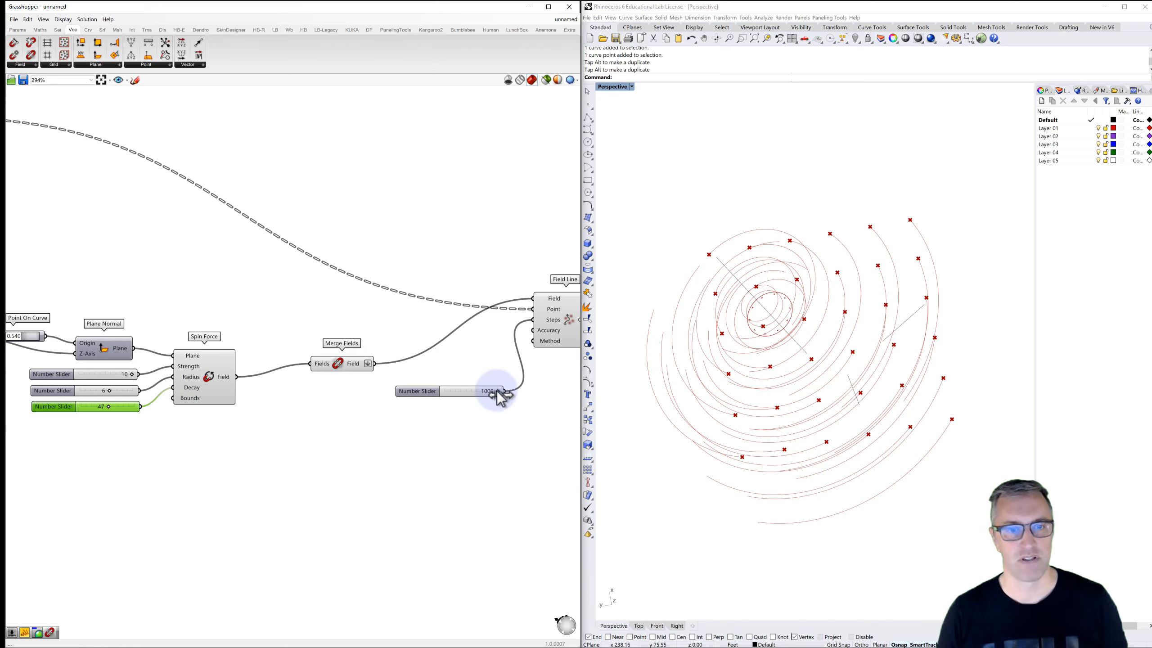
- Reduce the slider feeding Field Line's Steps input to 684
{"action": "left_click_drag", "start_coordinate": [498, 392], "coordinate": [469, 394]}
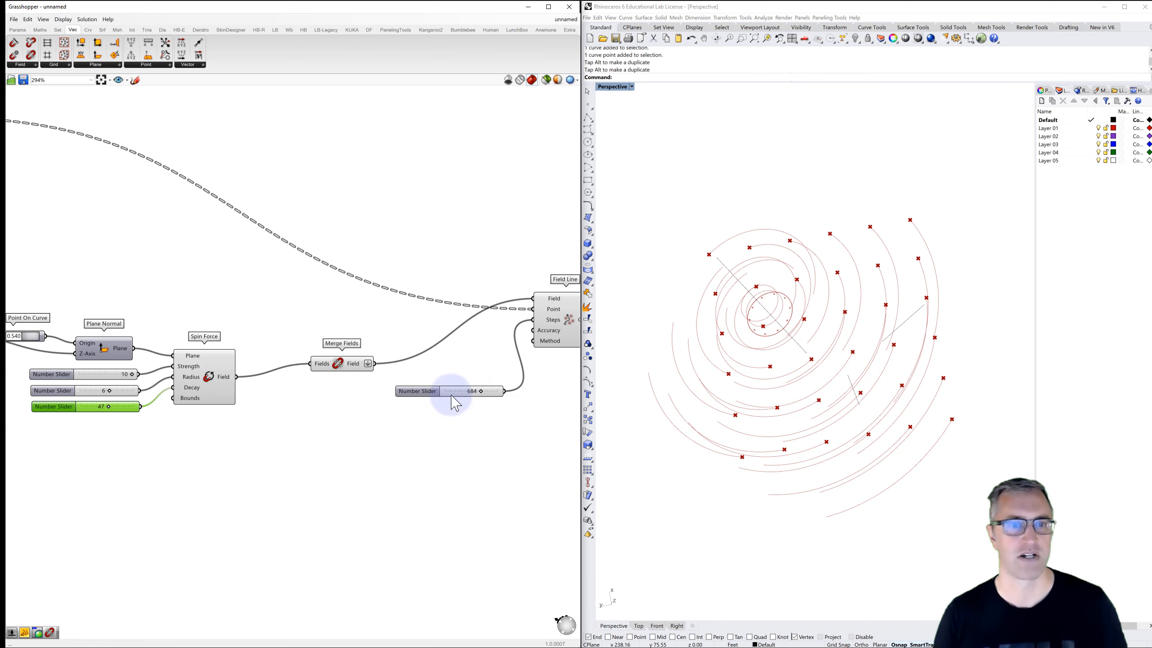
{"action": "scroll", "coordinate": [481, 395], "scroll_direction": "down", "scroll_amount": 3}
{"action": "right_click_drag", "start_coordinate": [478, 384], "coordinate": [474, 365]}
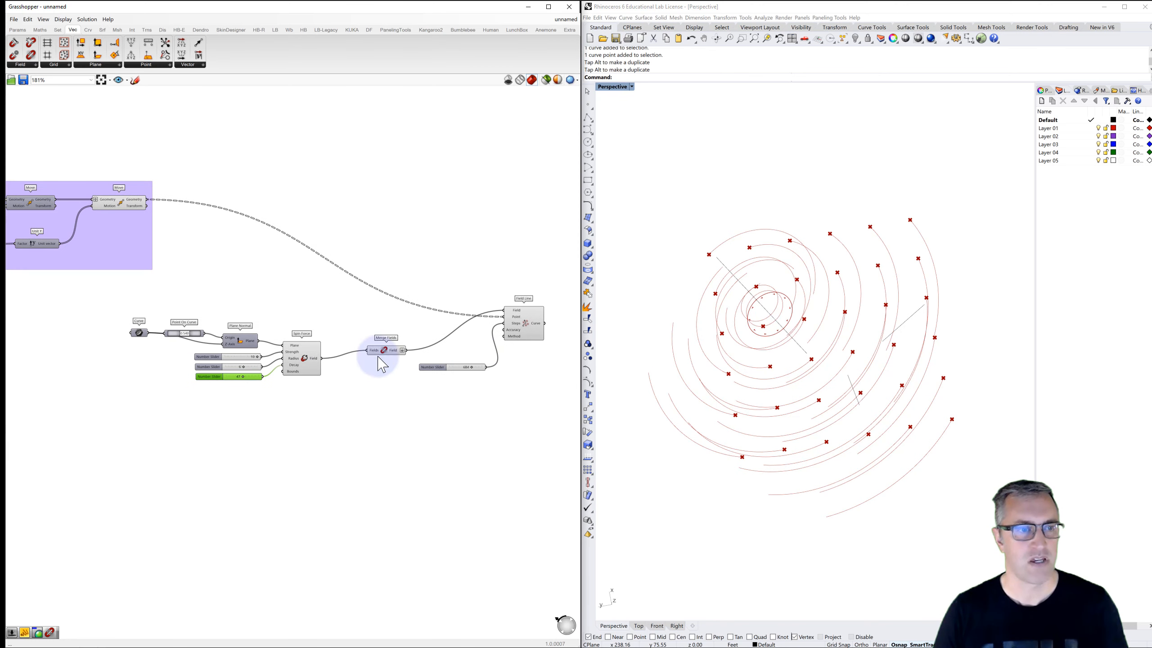
- Examine the Spin Force, Merge Fields and Field Line components and inspect the resulting curves from a lower viewing angle
{"action": "left_click", "coordinate": [310, 361]}
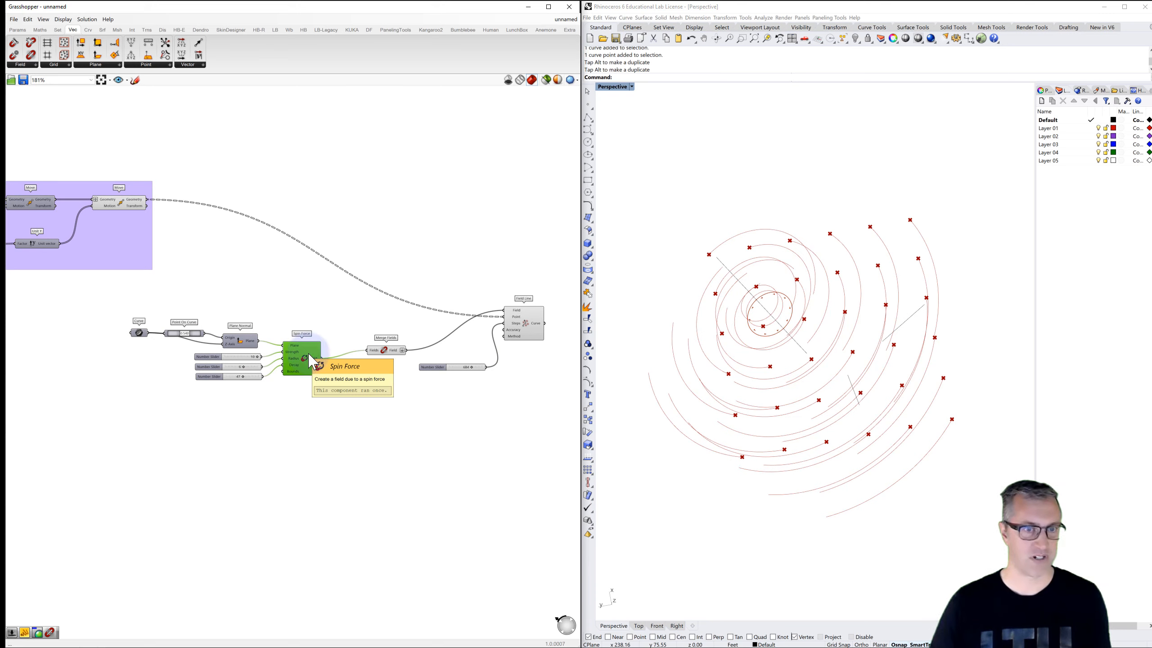
{"action": "left_click", "coordinate": [390, 354]}
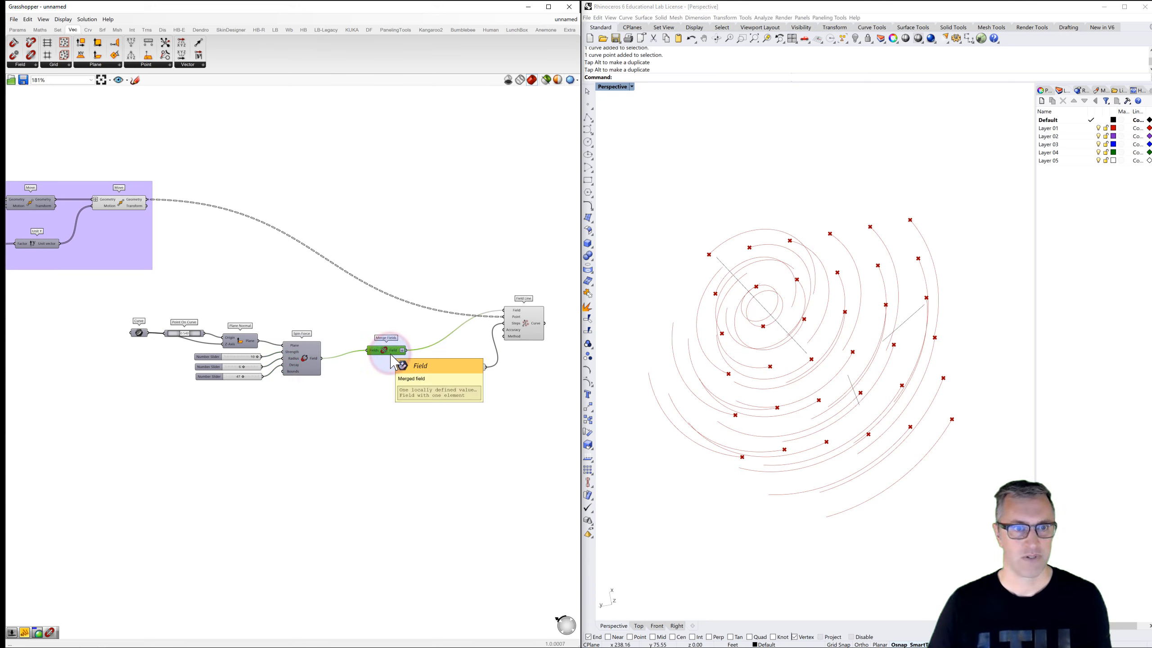
{"action": "left_click", "coordinate": [532, 323]}
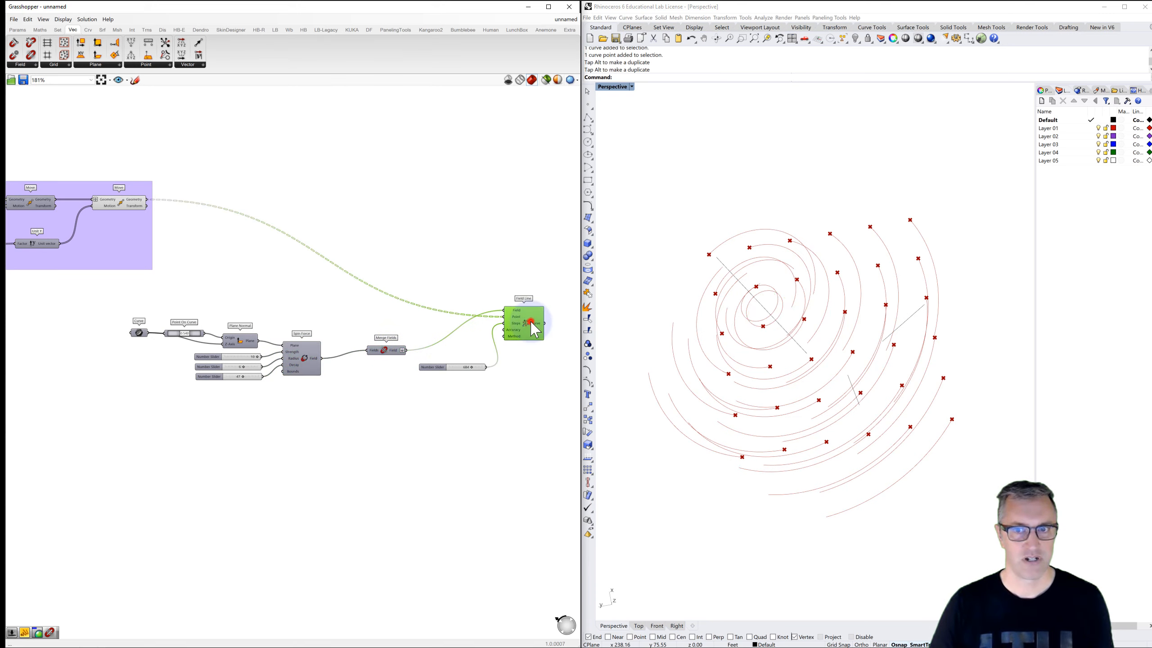
{"action": "left_click", "coordinate": [484, 259]}
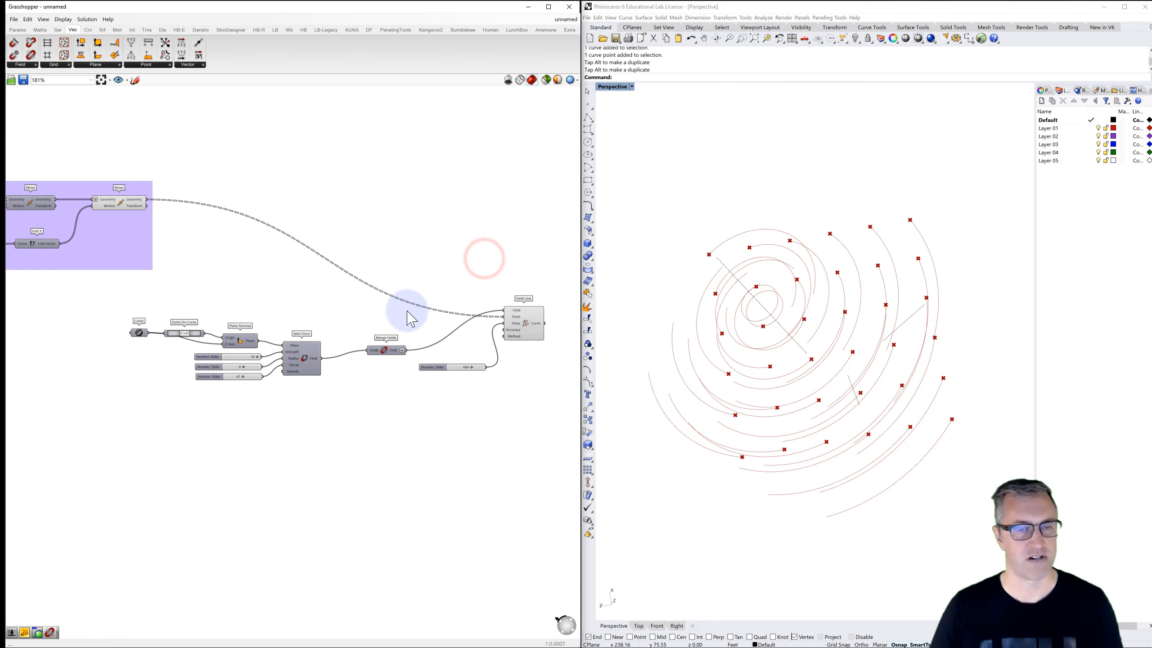
{"action": "right_click_drag", "start_coordinate": [403, 313], "coordinate": [399, 293]}
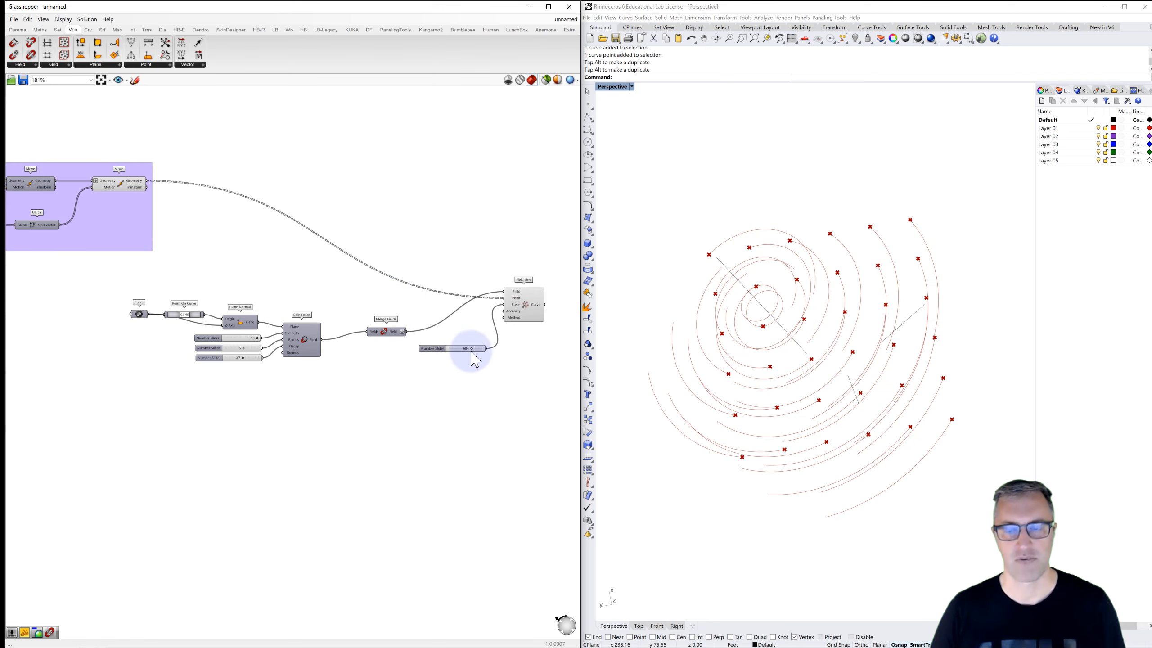
{"action": "right_click_drag", "start_coordinate": [714, 365], "coordinate": [746, 354]}
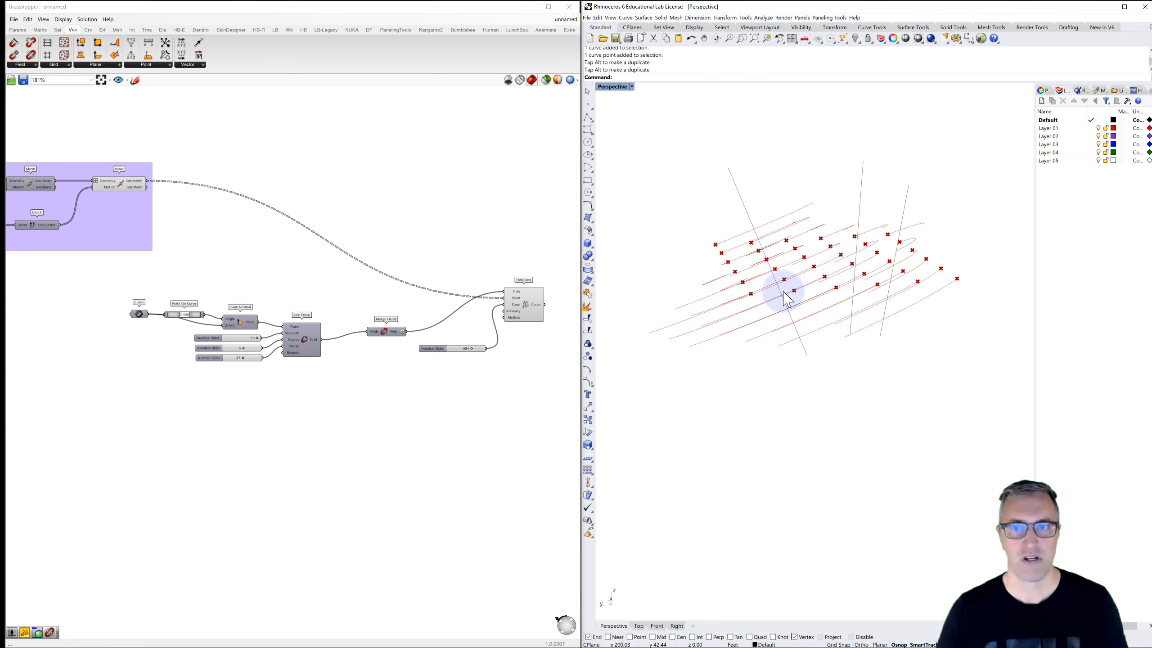
{"action": "right_click_drag", "start_coordinate": [797, 278], "coordinate": [803, 301]}
- Set the panel feeding the Range component's Steps input to 10 for a denser point grid
{"action": "scroll", "coordinate": [527, 314], "scroll_direction": "down", "scroll_amount": 3}
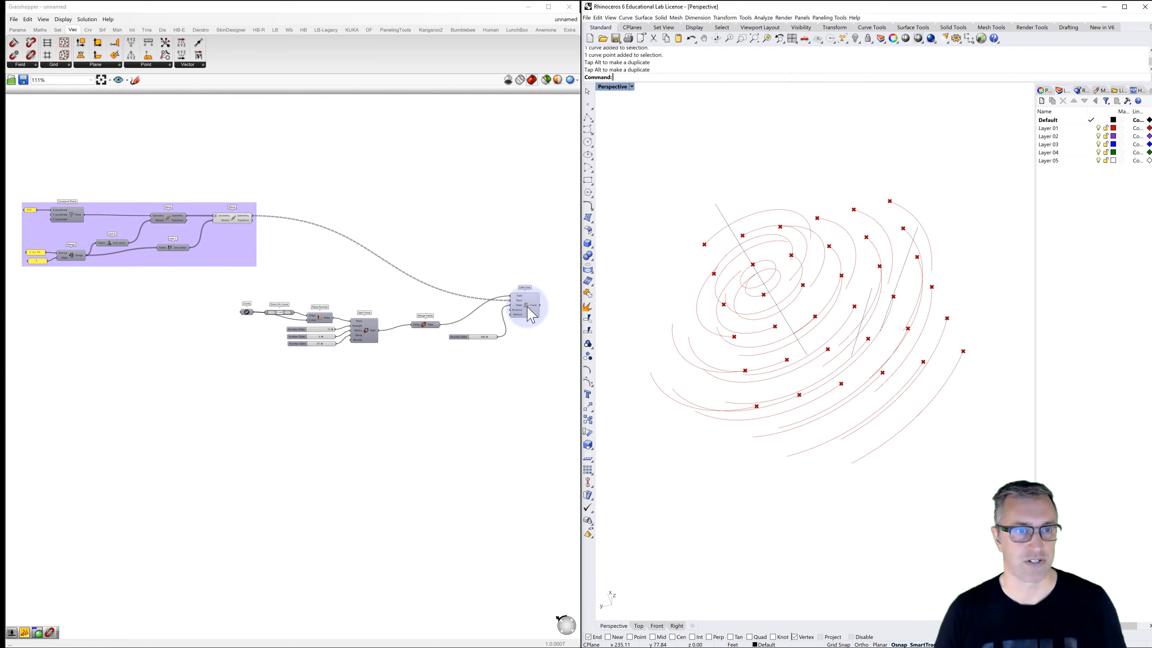
{"action": "scroll", "coordinate": [104, 264], "scroll_direction": "up", "scroll_amount": 7}
{"action": "scroll", "coordinate": [119, 277], "scroll_direction": "up", "scroll_amount": 1}
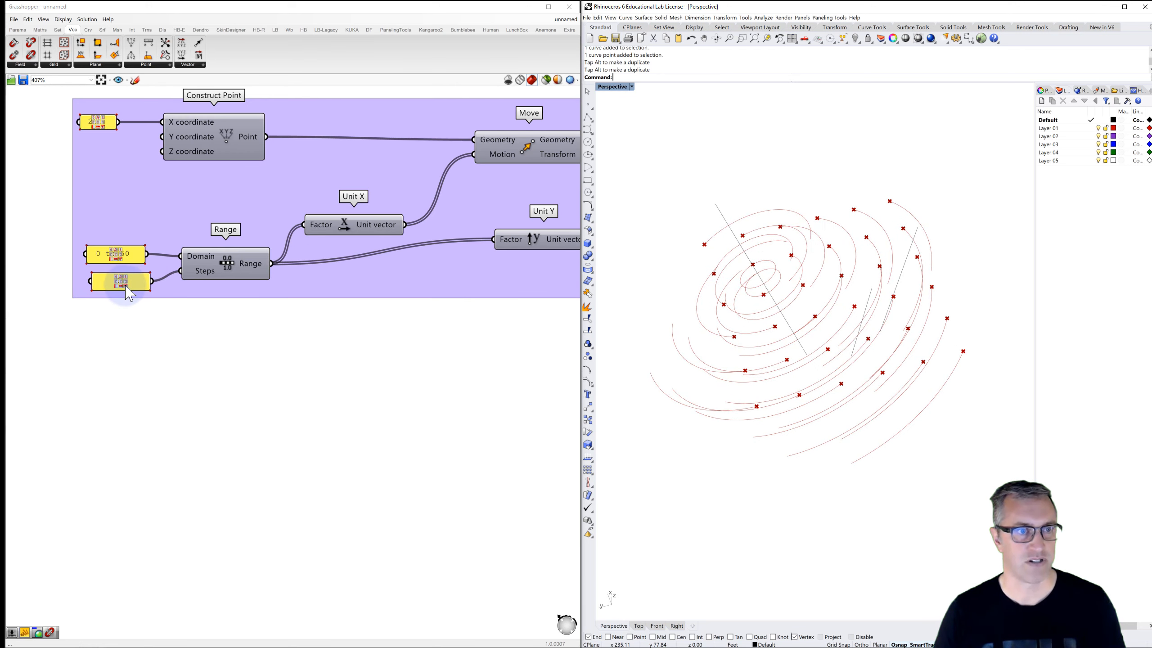
{"action": "scroll", "coordinate": [146, 283], "scroll_direction": "down", "scroll_amount": 2}
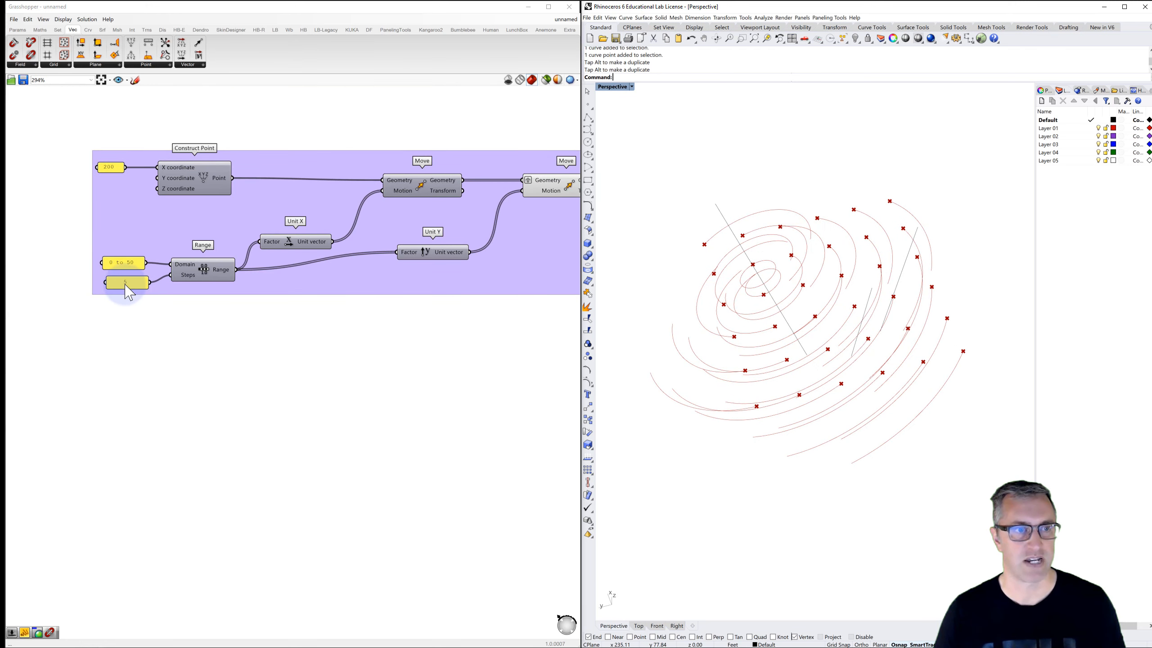
{"action": "double_click", "coordinate": [125, 282]}
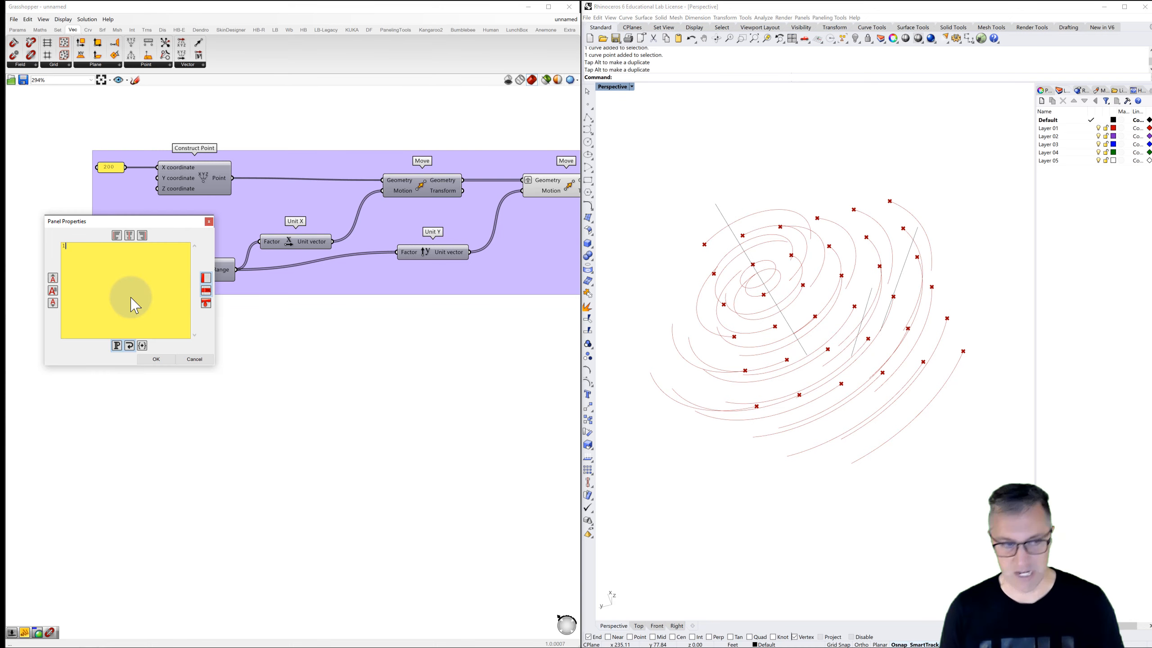
{"action": "left_click", "coordinate": [156, 359]}
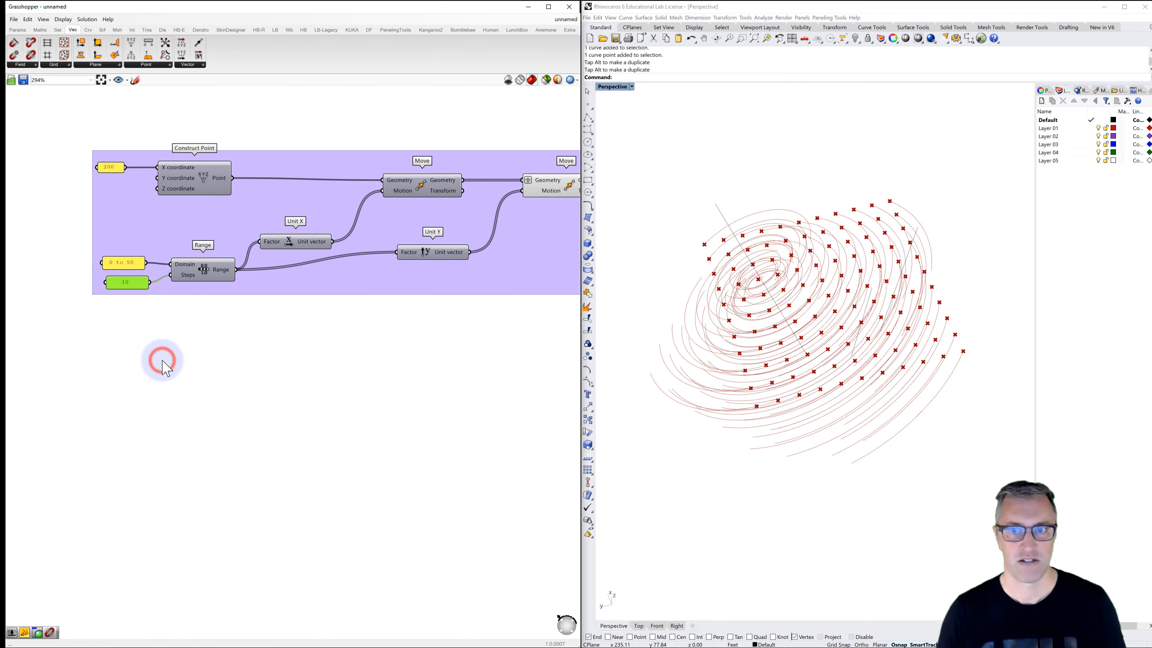
- Turn off the preview of the final Move component's grid points so only the field lines are displayed
{"action": "right_click_drag", "start_coordinate": [710, 368], "coordinate": [819, 329]}
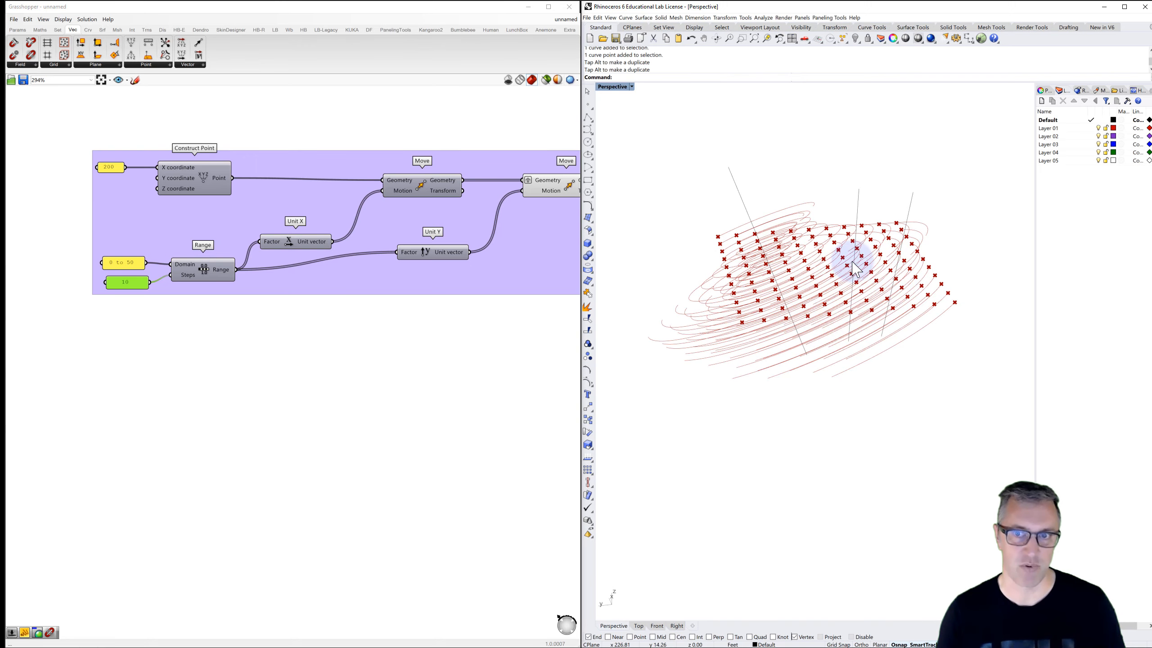
{"action": "right_click_drag", "start_coordinate": [853, 261], "coordinate": [656, 236]}
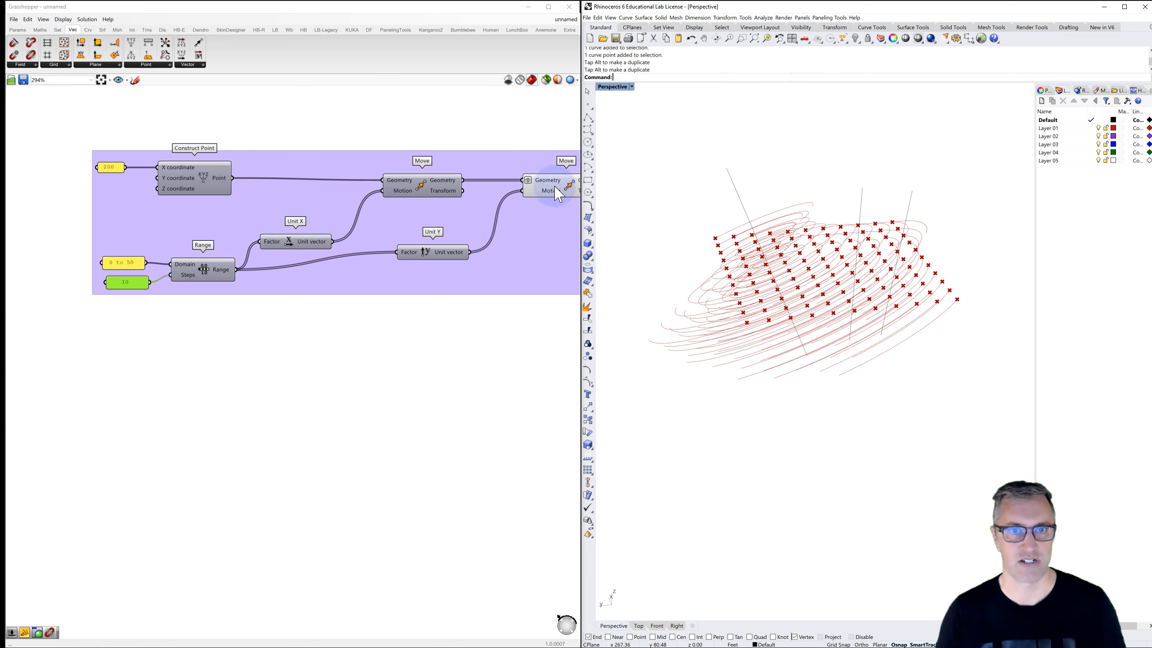
{"action": "left_click", "coordinate": [574, 192]}
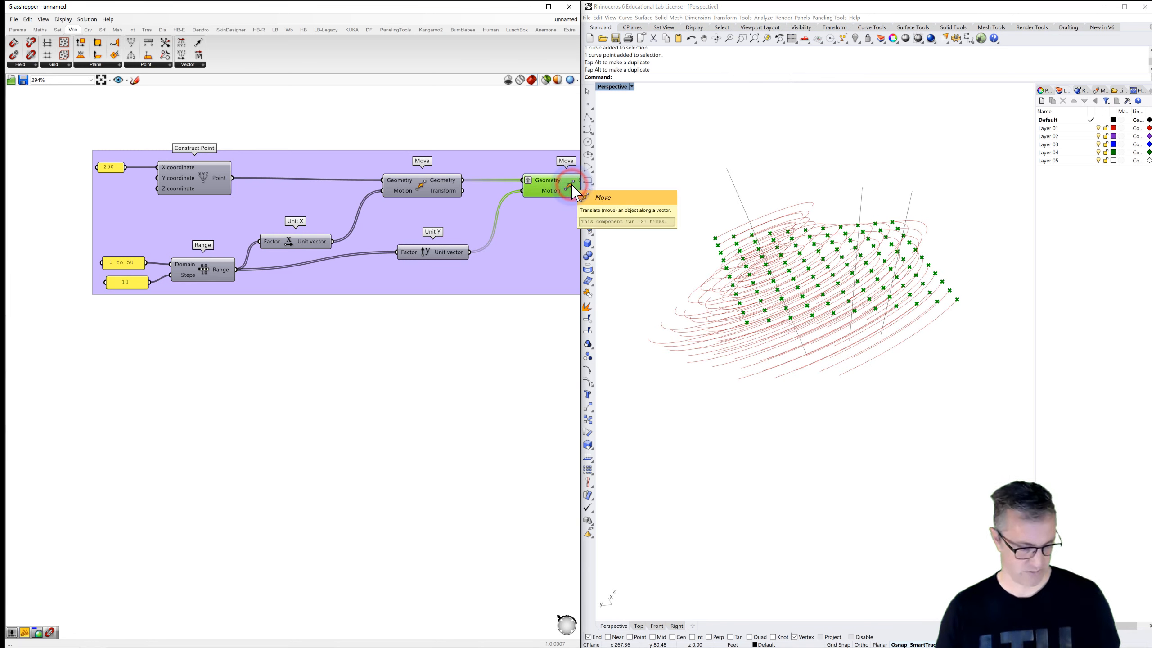
{"action": "right_click_drag", "start_coordinate": [800, 249], "coordinate": [717, 308]}
- Duplicate the Curve, Point On Curve, Plane Normal, Spin Force and slider group directly below the original
{"action": "right_click_drag", "start_coordinate": [497, 352], "coordinate": [118, 274]}
{"action": "scroll", "coordinate": [244, 310], "scroll_direction": "down", "scroll_amount": 1}
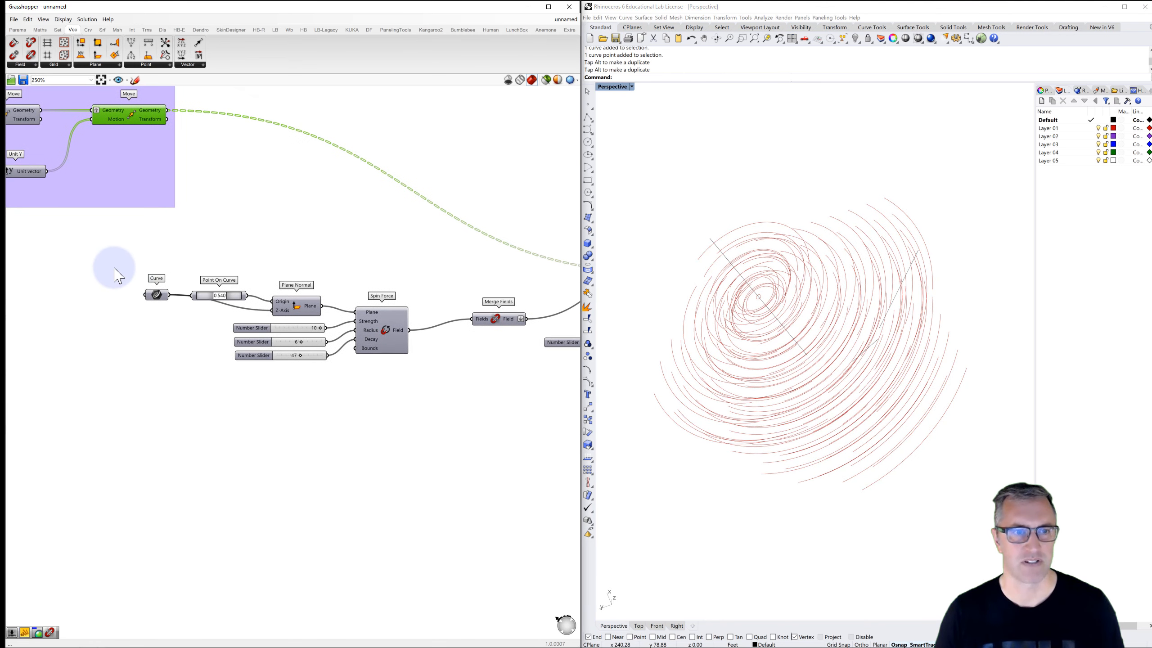
{"action": "left_click_drag", "start_coordinate": [109, 254], "coordinate": [436, 381]}
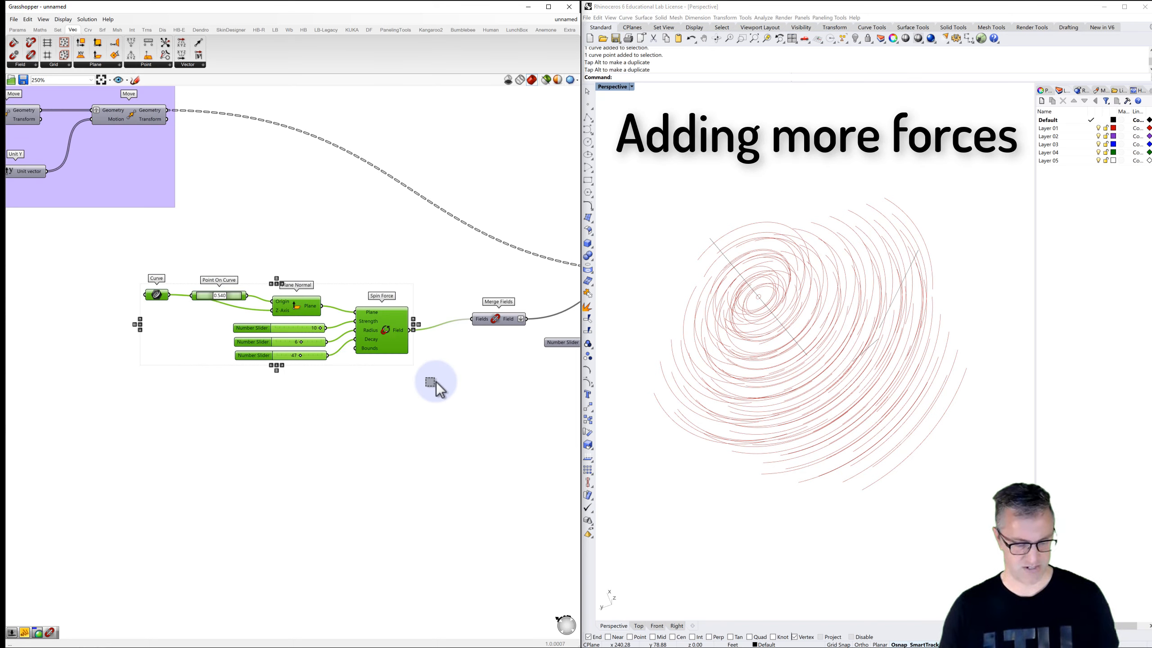
{"action": "left_click_drag", "start_coordinate": [389, 344], "coordinate": [382, 446], "text": "alt"}
{"action": "left_click", "coordinate": [451, 372]}
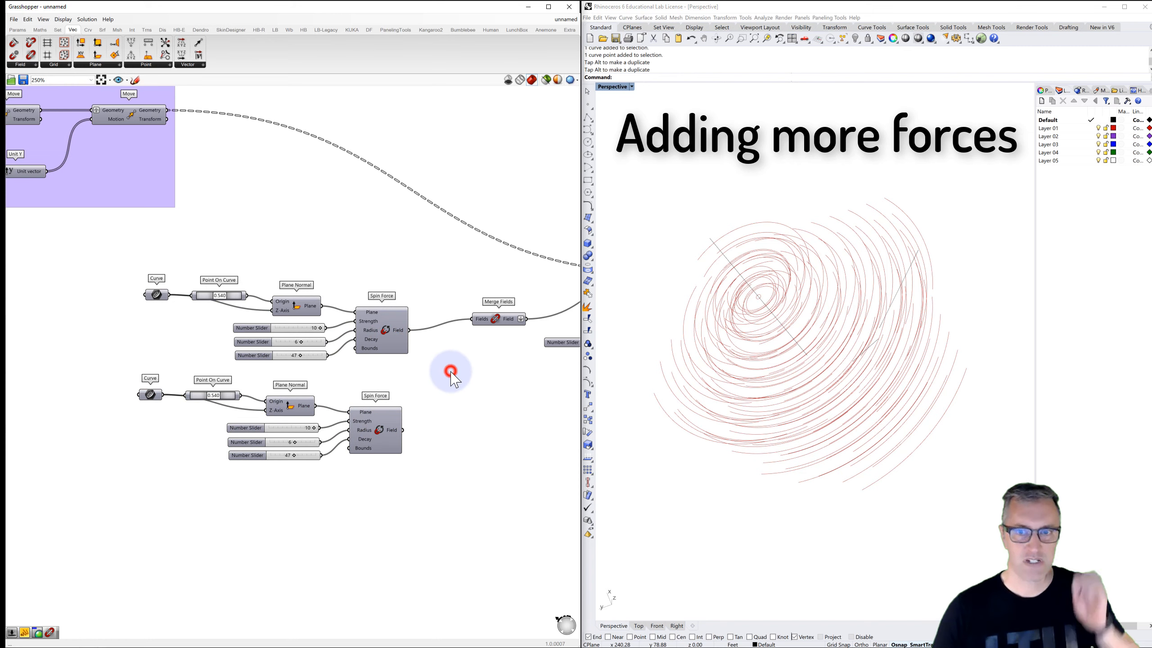
- Clear the duplicated Curve parameter's values and reference a different line in the Rhino viewport as its curve
{"action": "right_click", "coordinate": [150, 395]}
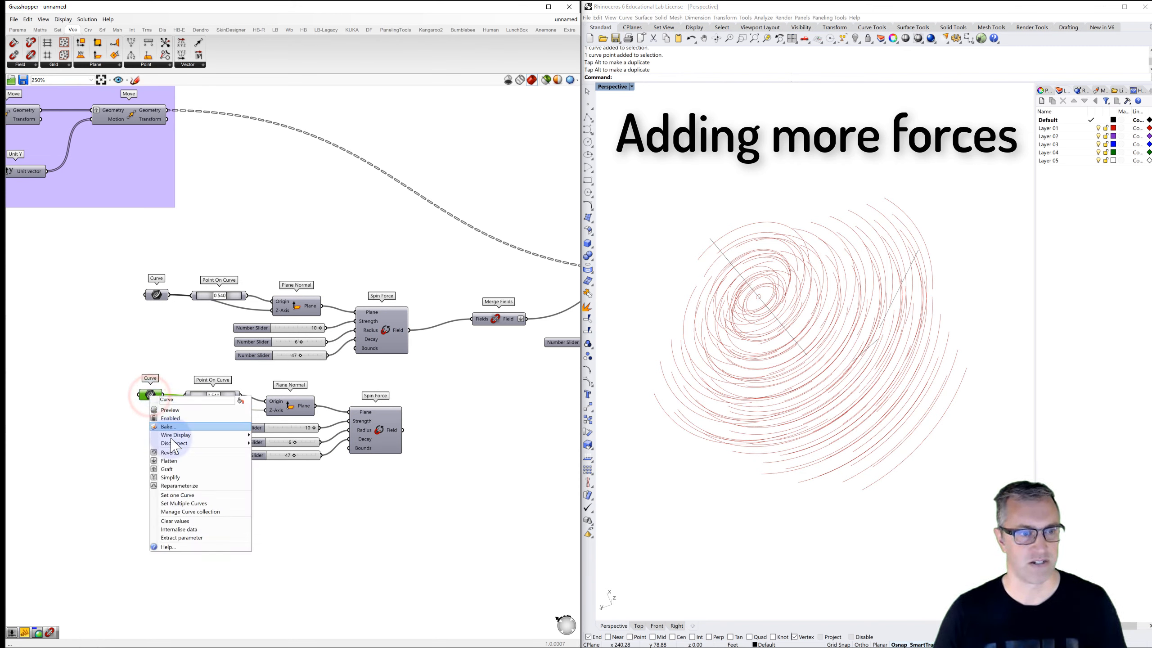
{"action": "left_click", "coordinate": [175, 521]}
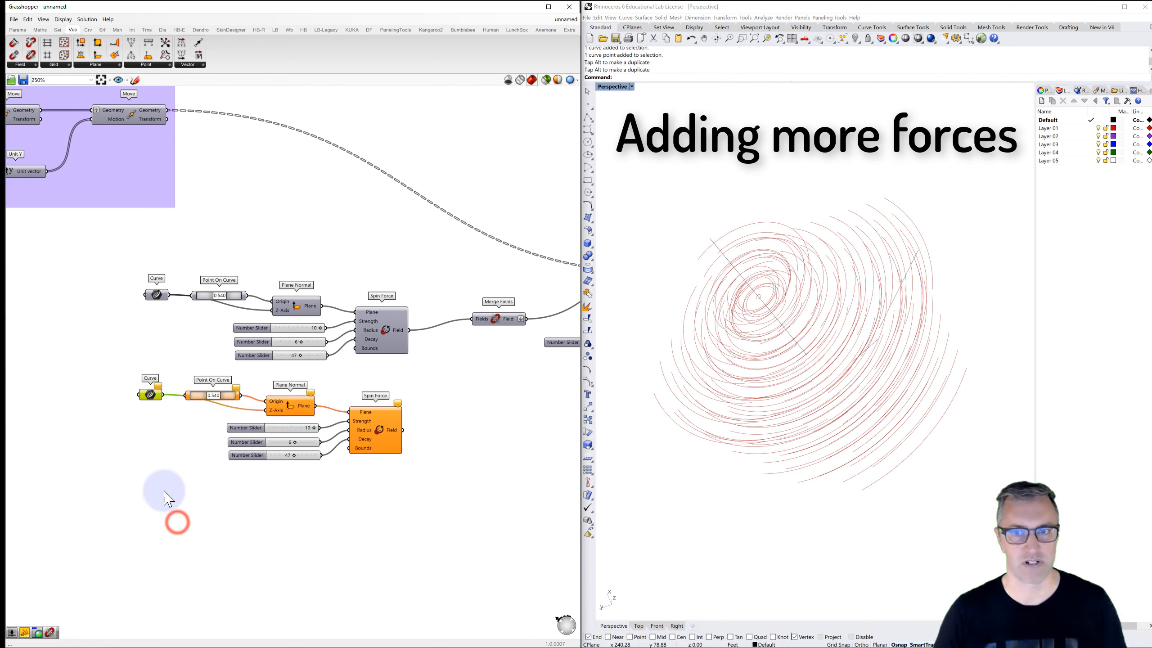
{"action": "left_click", "coordinate": [163, 489]}
{"action": "right_click", "coordinate": [149, 396]}
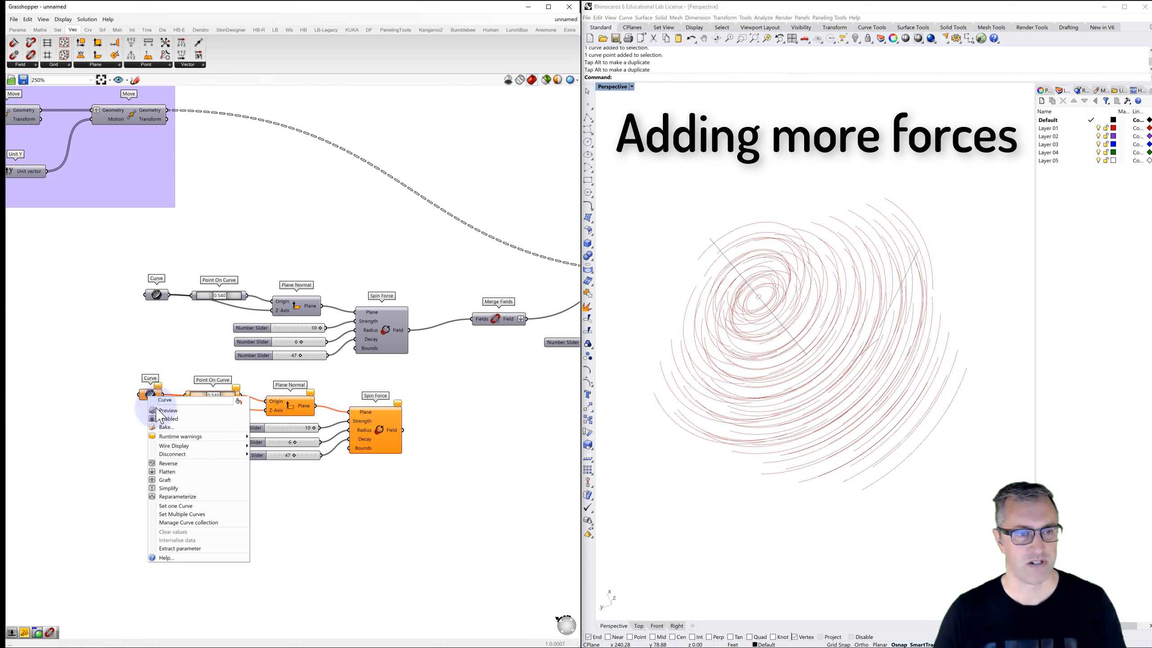
{"action": "left_click", "coordinate": [175, 506]}
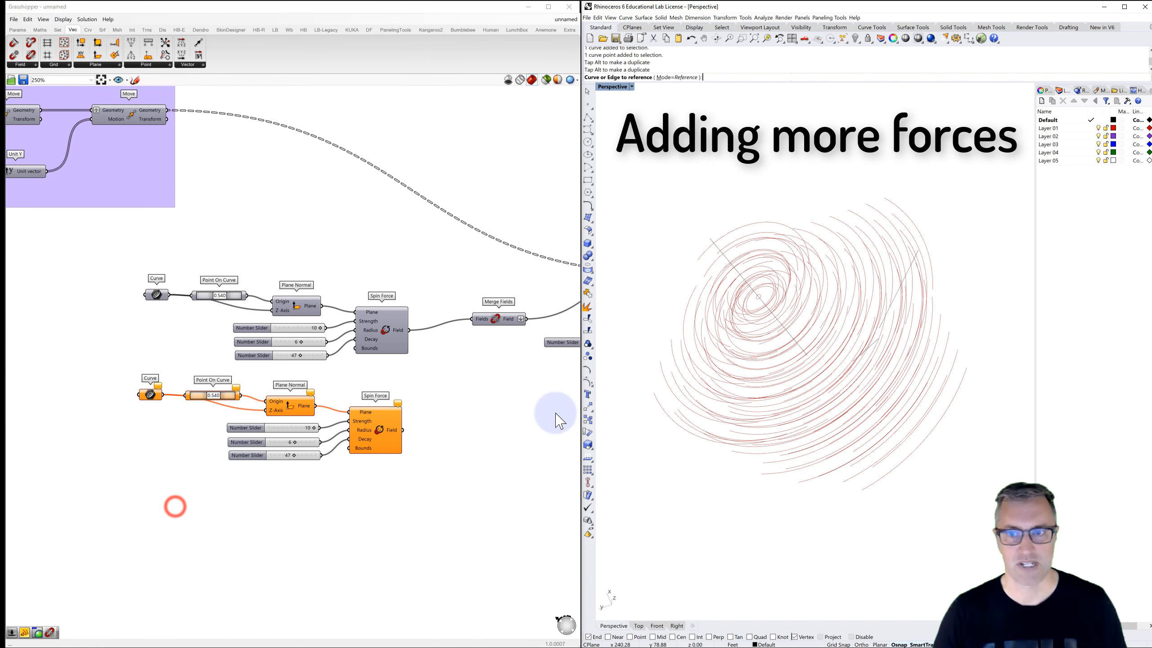
{"action": "left_click", "coordinate": [894, 299]}
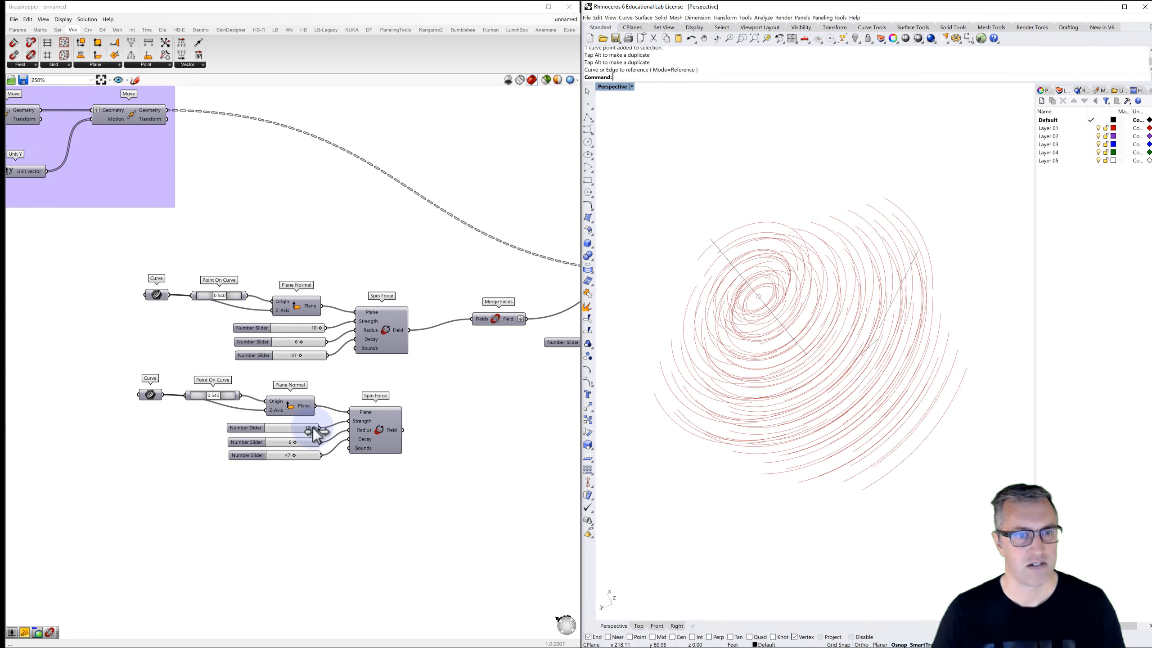
{"action": "left_click_drag", "start_coordinate": [312, 428], "coordinate": [304, 431]}
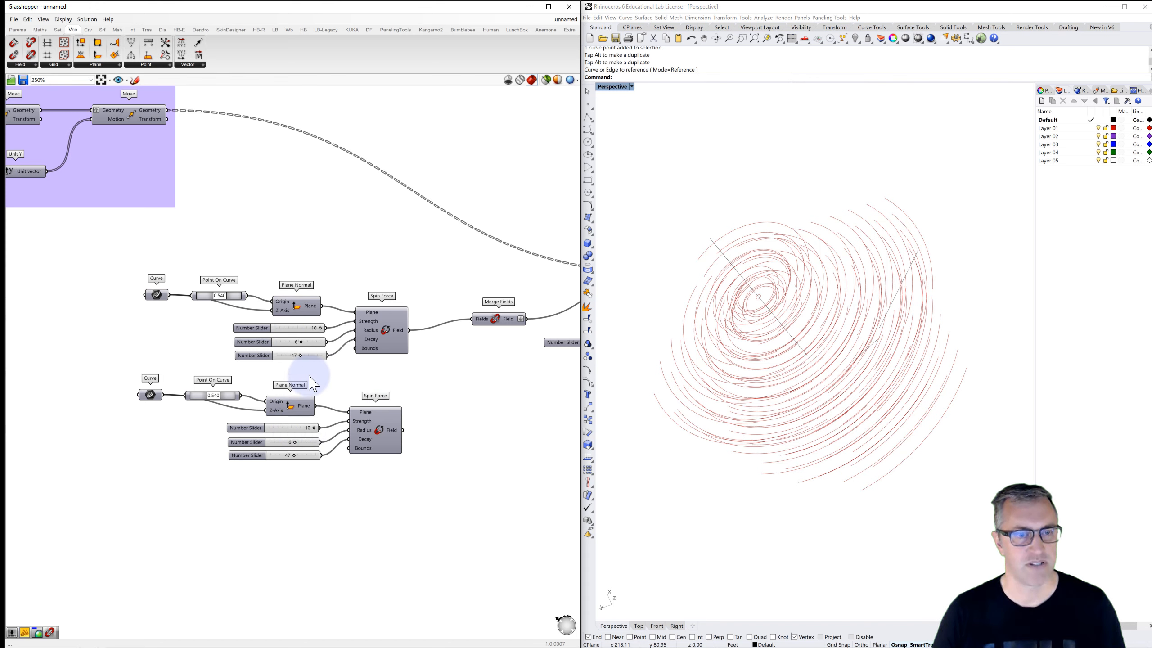
- Add the second Spin Force's field to the Merge Fields component alongside the first one
{"action": "left_click_drag", "start_coordinate": [403, 431], "coordinate": [476, 318]}
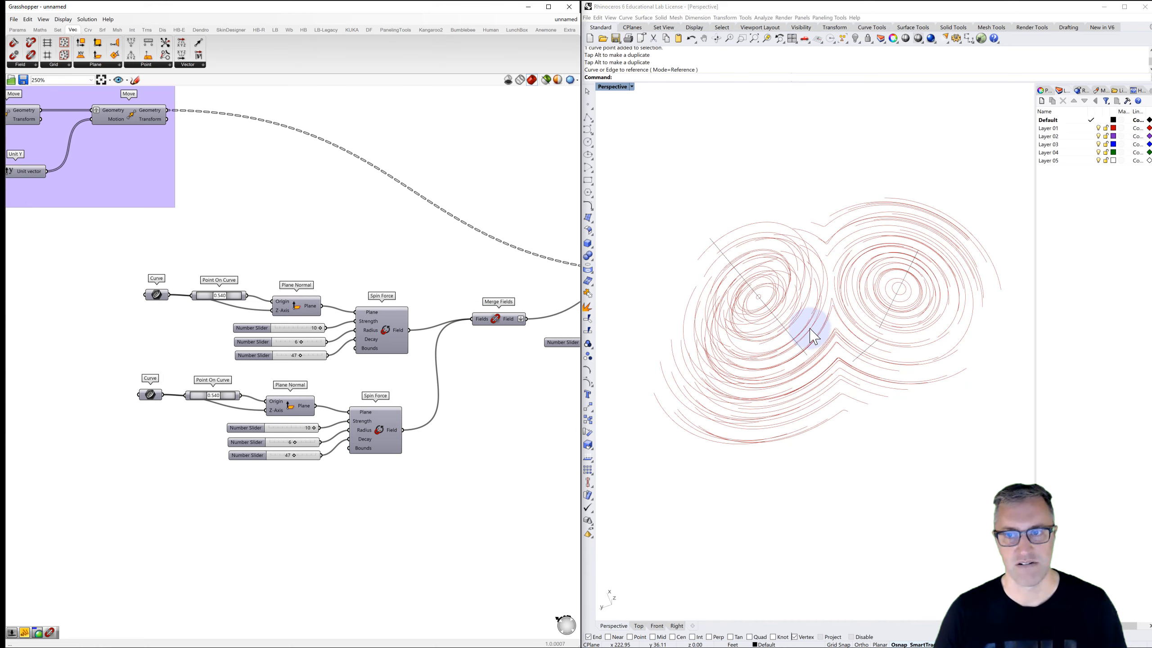
{"action": "right_click_drag", "start_coordinate": [810, 326], "coordinate": [869, 268]}
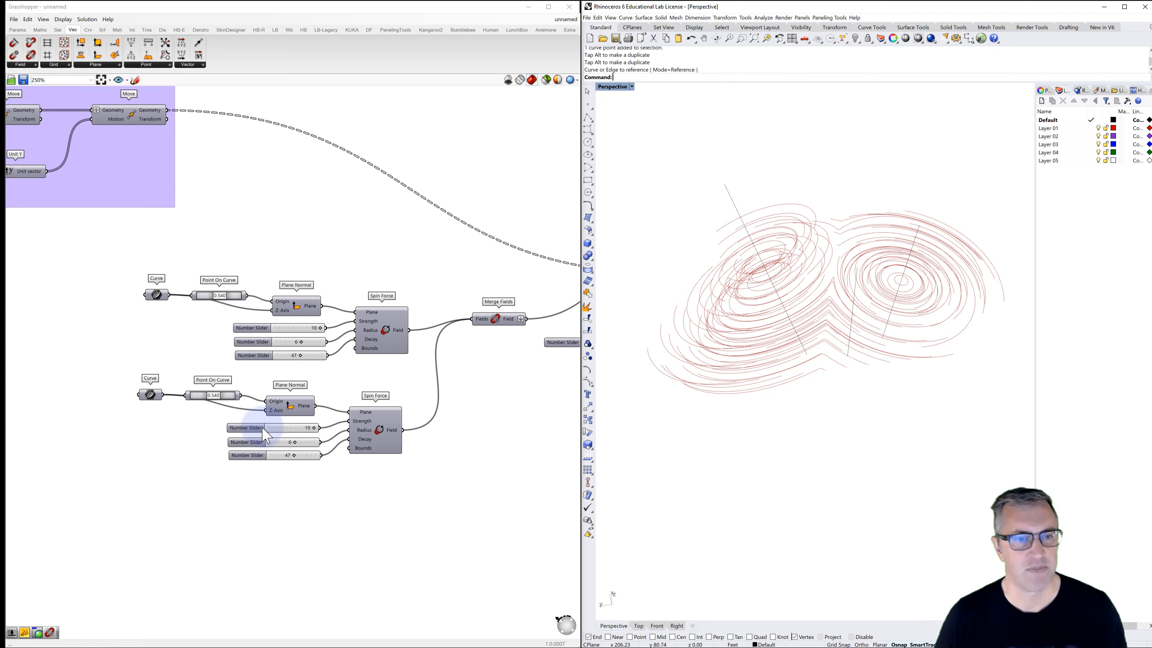
- Feed the second Spin Force's Radius and Decay from the first group's sliders and delete its own two duplicated sliders
{"action": "left_click_drag", "start_coordinate": [258, 429], "coordinate": [255, 425]}
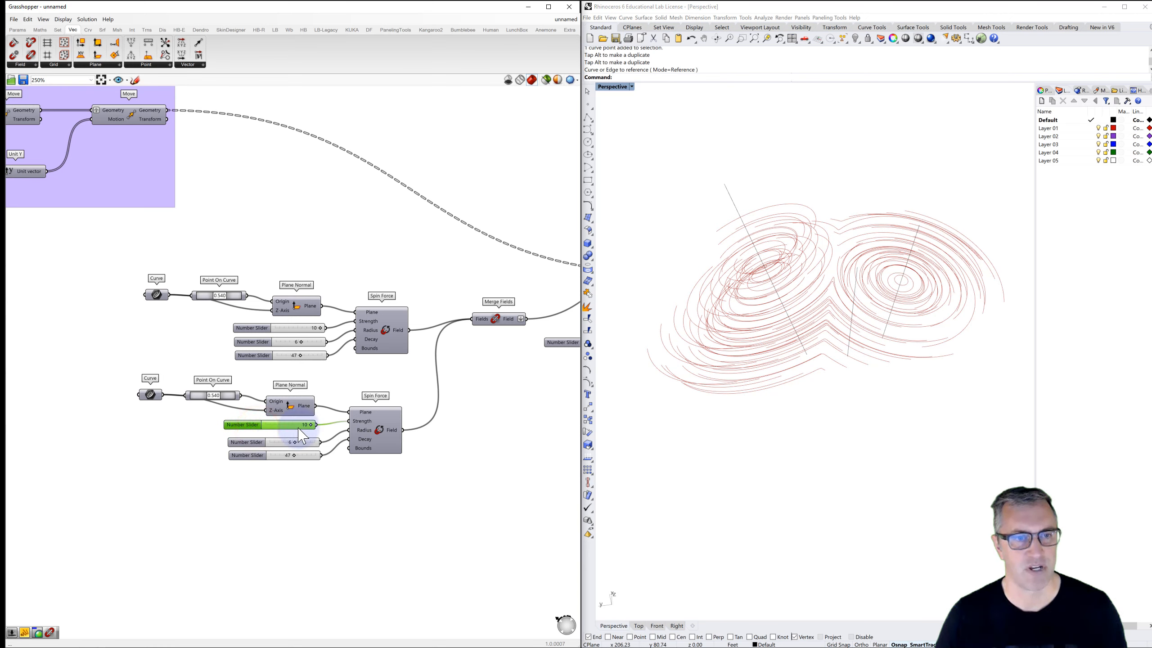
{"action": "left_click_drag", "start_coordinate": [327, 341], "coordinate": [348, 433]}
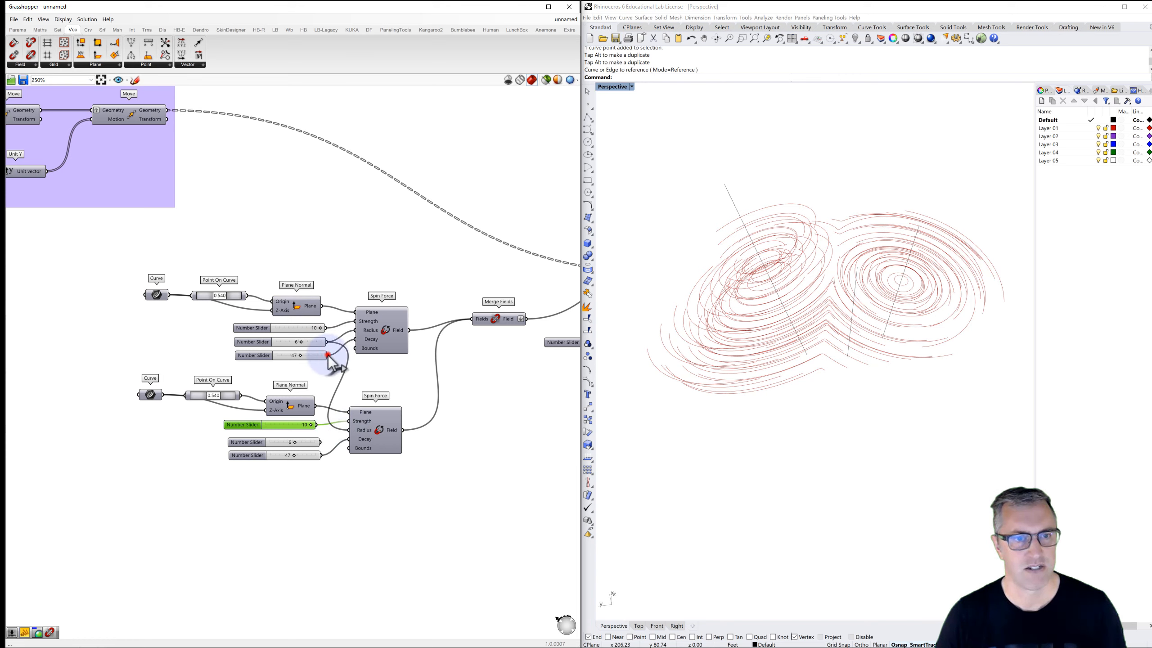
{"action": "left_click_drag", "start_coordinate": [328, 356], "coordinate": [350, 438]}
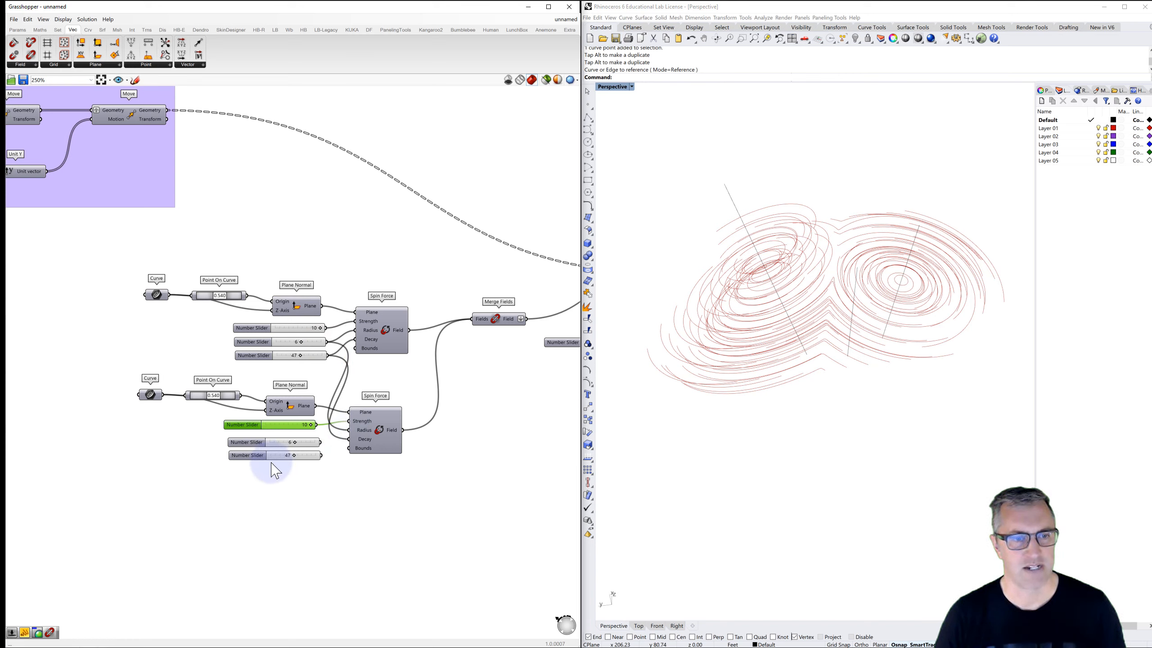
{"action": "left_click_drag", "start_coordinate": [271, 465], "coordinate": [248, 441]}
{"action": "key", "text": "Delete"}
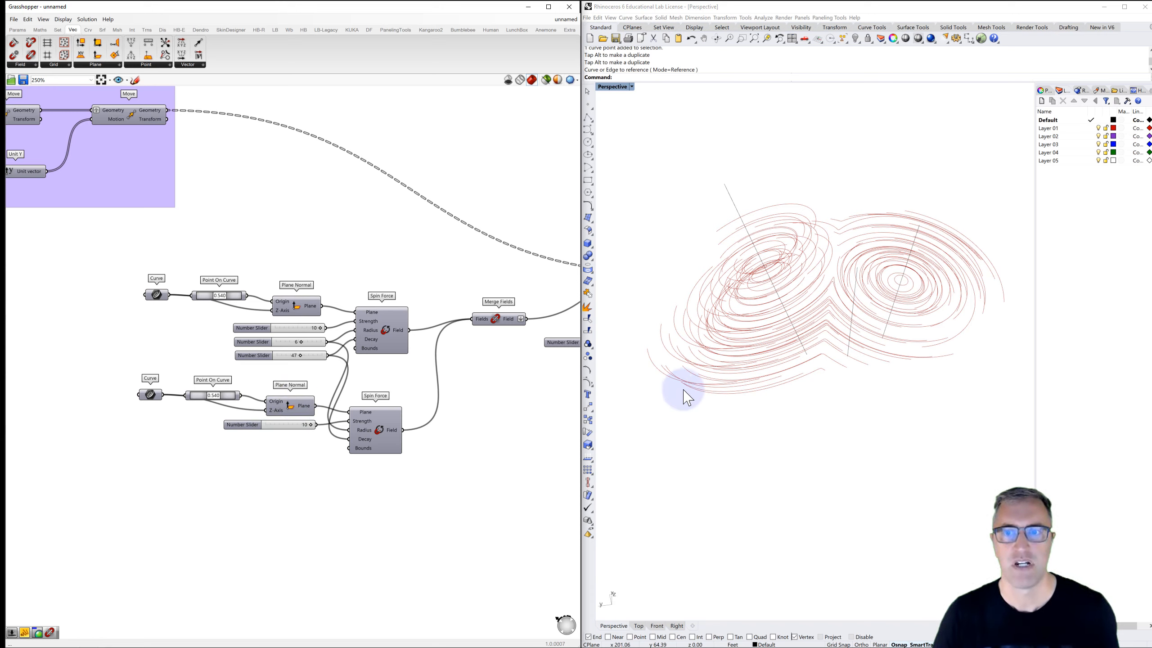
{"action": "right_click_drag", "start_coordinate": [684, 390], "coordinate": [731, 377]}
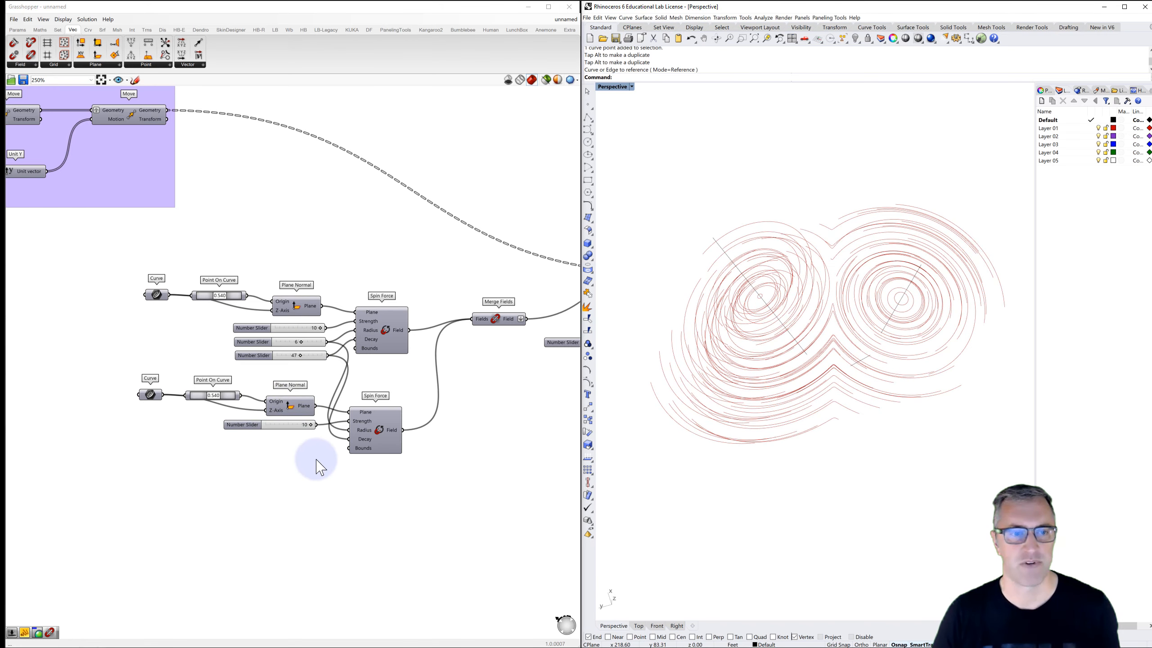
- Set the second Spin Force's Strength slider to -10
{"action": "left_click_drag", "start_coordinate": [311, 427], "coordinate": [282, 427]}
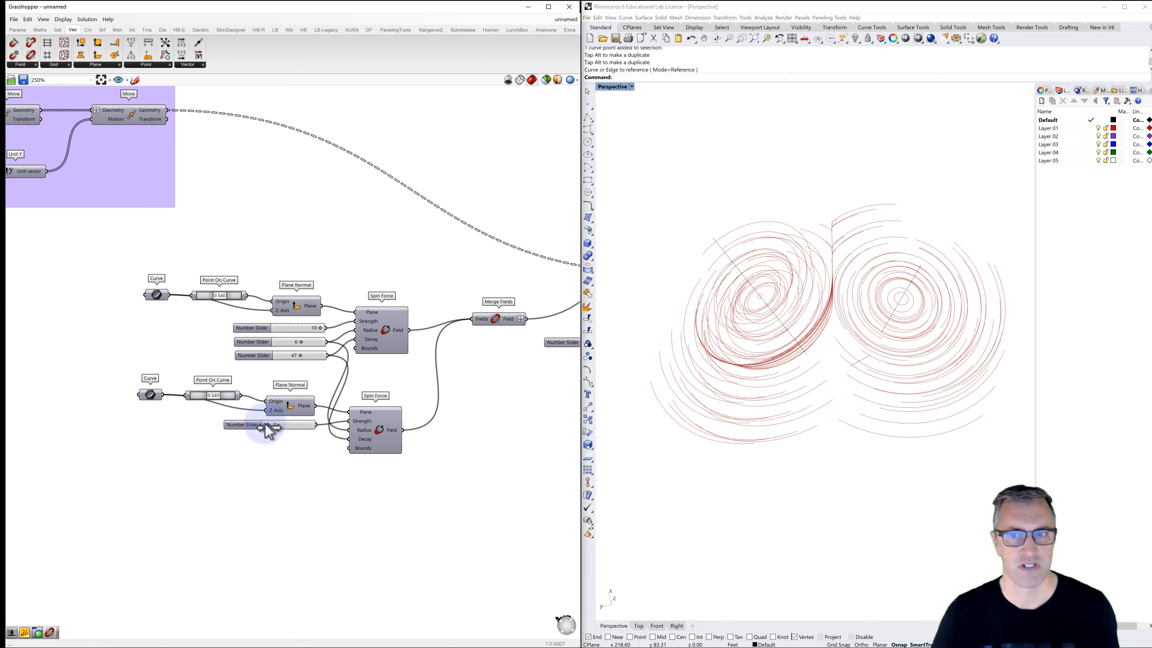
{"action": "left_click_drag", "start_coordinate": [256, 426], "coordinate": [257, 426]}
{"action": "right_click_drag", "start_coordinate": [789, 330], "coordinate": [848, 301]}
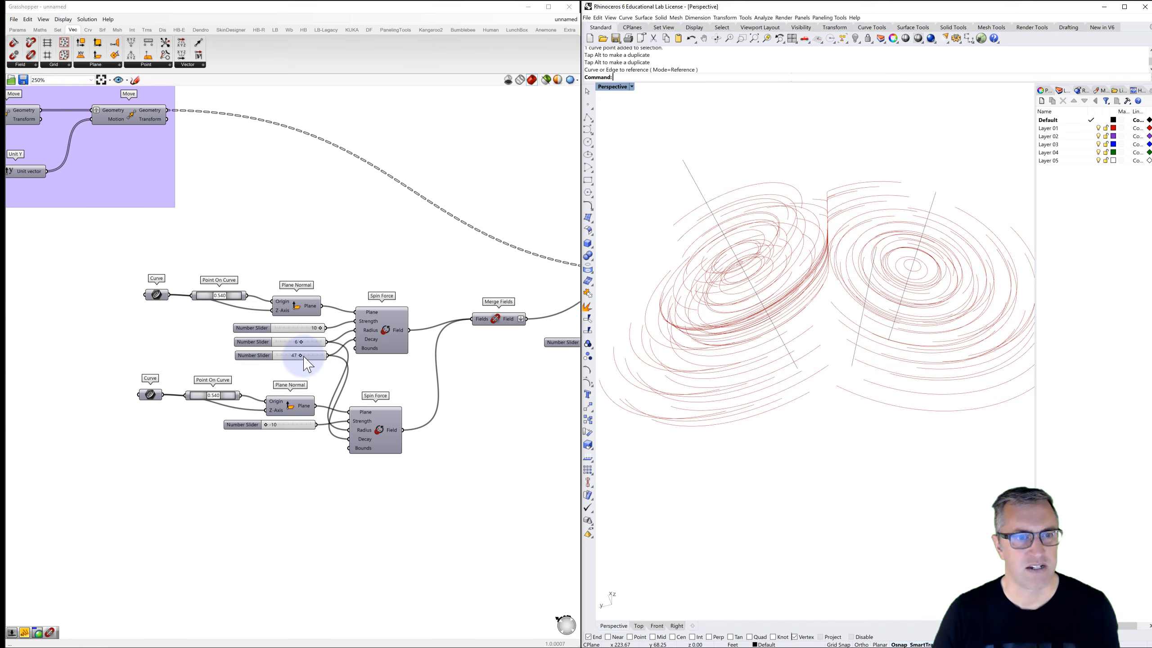
- Set the Decay slider shared by both Spin Force components to 1
{"action": "left_click_drag", "start_coordinate": [300, 357], "coordinate": [282, 359]}
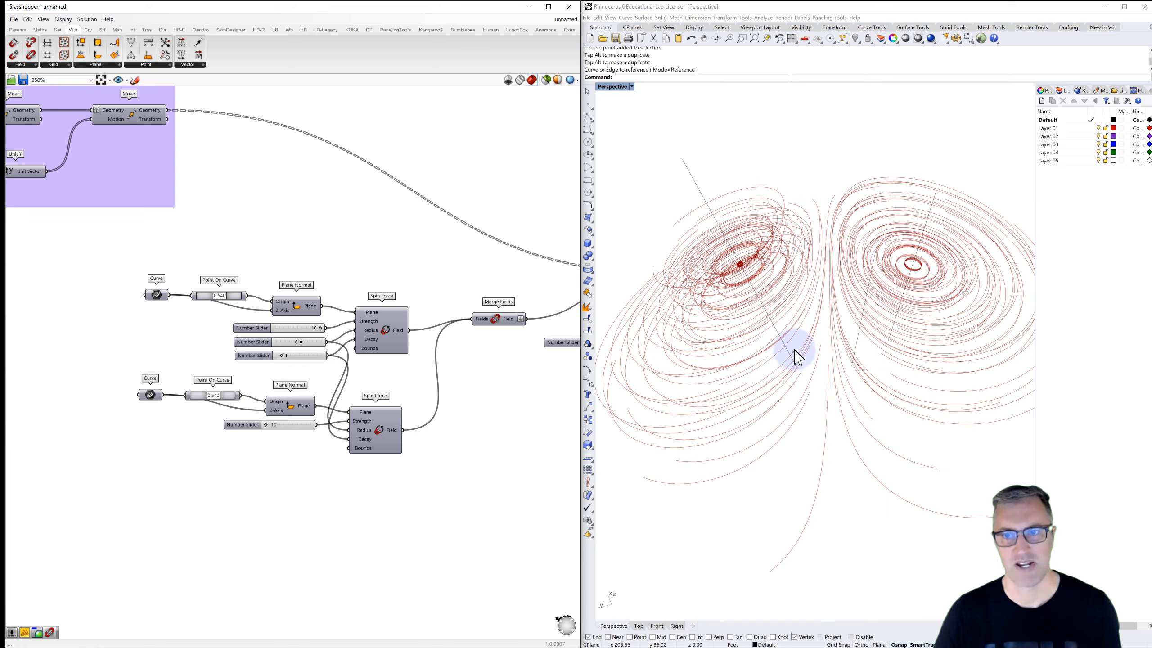
{"action": "mouse_move", "coordinate": [797, 353]}
{"action": "right_mouse_down"}
{"action": "mouse_move", "coordinate": [789, 368]}
{"action": "mouse_move", "coordinate": [801, 365]}
{"action": "mouse_move", "coordinate": [802, 327]}
{"action": "mouse_move", "coordinate": [790, 314]}
{"action": "mouse_move", "coordinate": [766, 329]}
{"action": "mouse_move", "coordinate": [765, 348]}
{"action": "mouse_move", "coordinate": [786, 356]}
{"action": "right_mouse_up"}
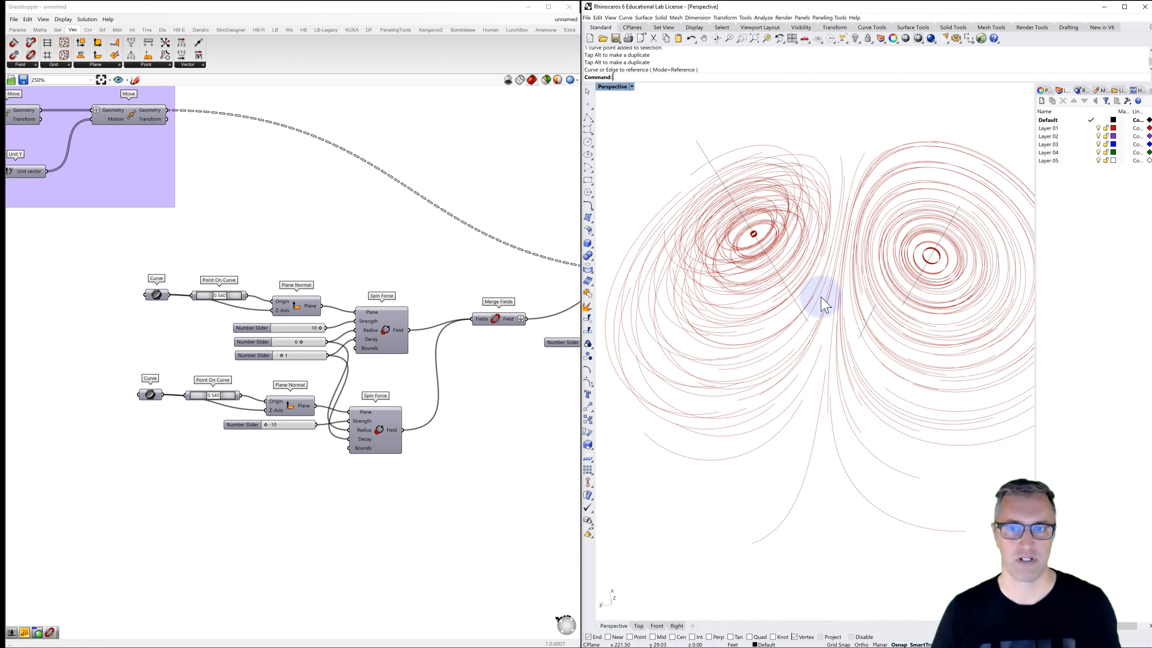
{"action": "right_click_drag", "start_coordinate": [922, 294], "coordinate": [850, 335]}
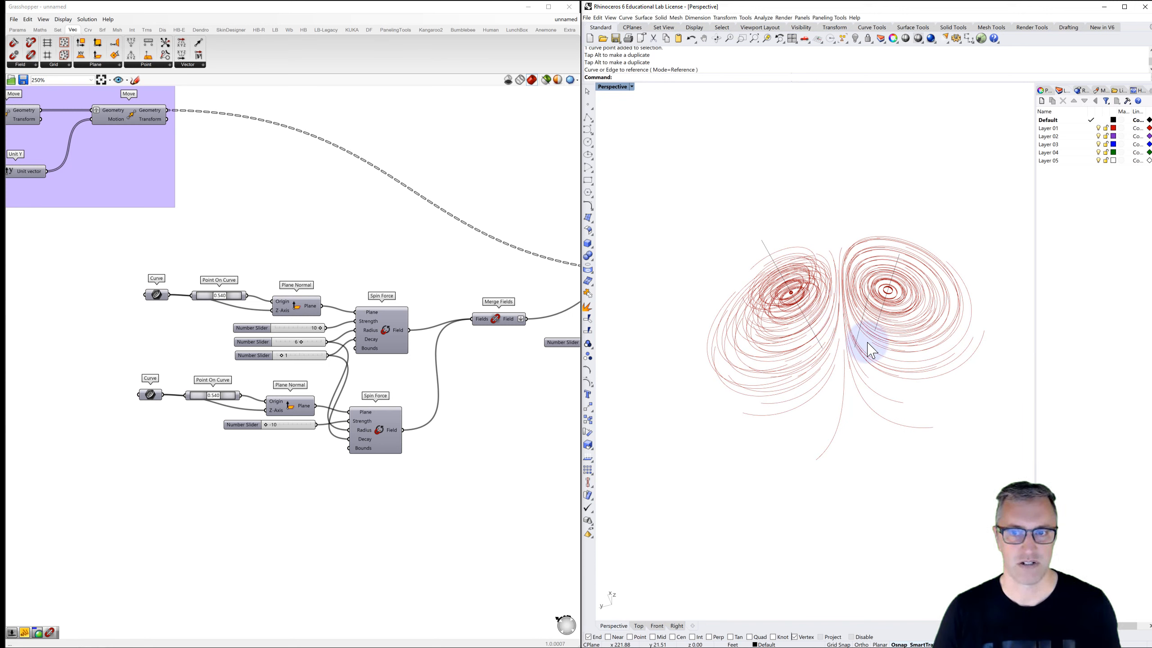
- Swap the spin directions by setting the first Spin Force's Strength to -10 and the second's to 10
{"action": "scroll", "coordinate": [275, 337], "scroll_direction": "up", "scroll_amount": 1}
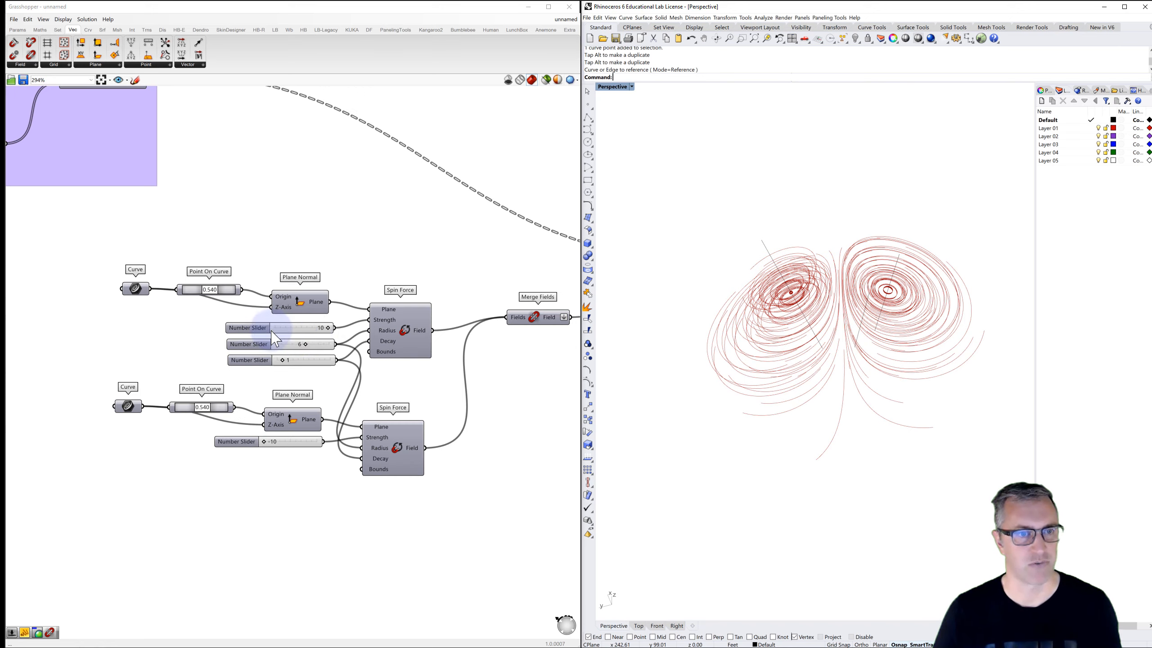
{"action": "left_click_drag", "start_coordinate": [328, 331], "coordinate": [264, 340]}
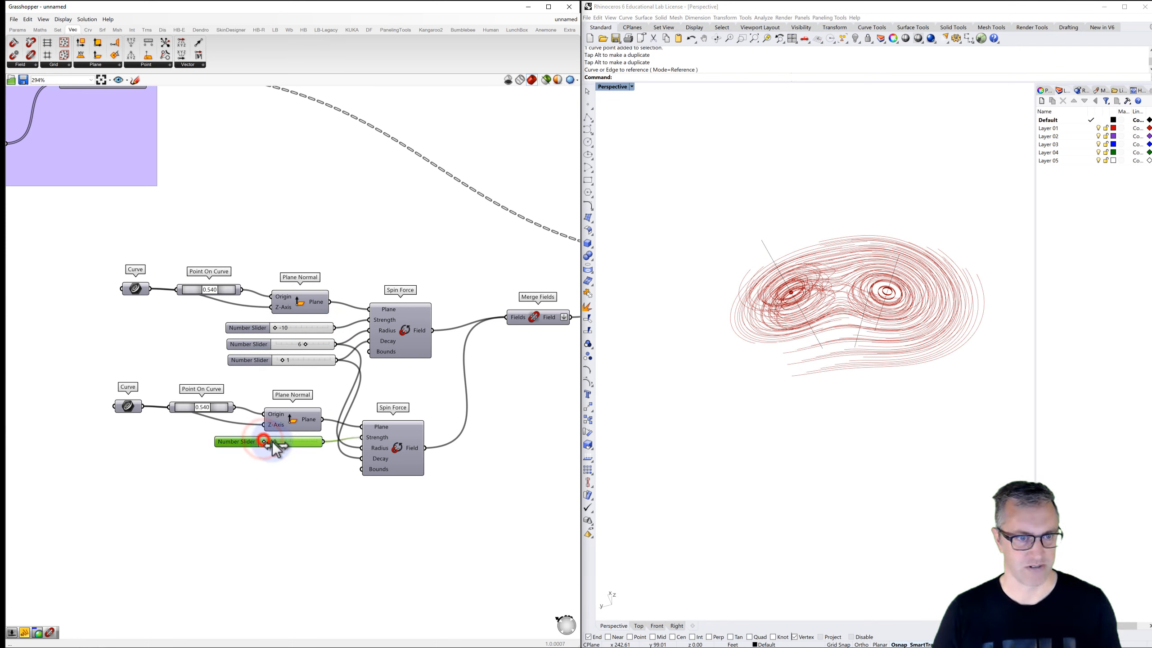
{"action": "left_click_drag", "start_coordinate": [264, 441], "coordinate": [341, 449]}
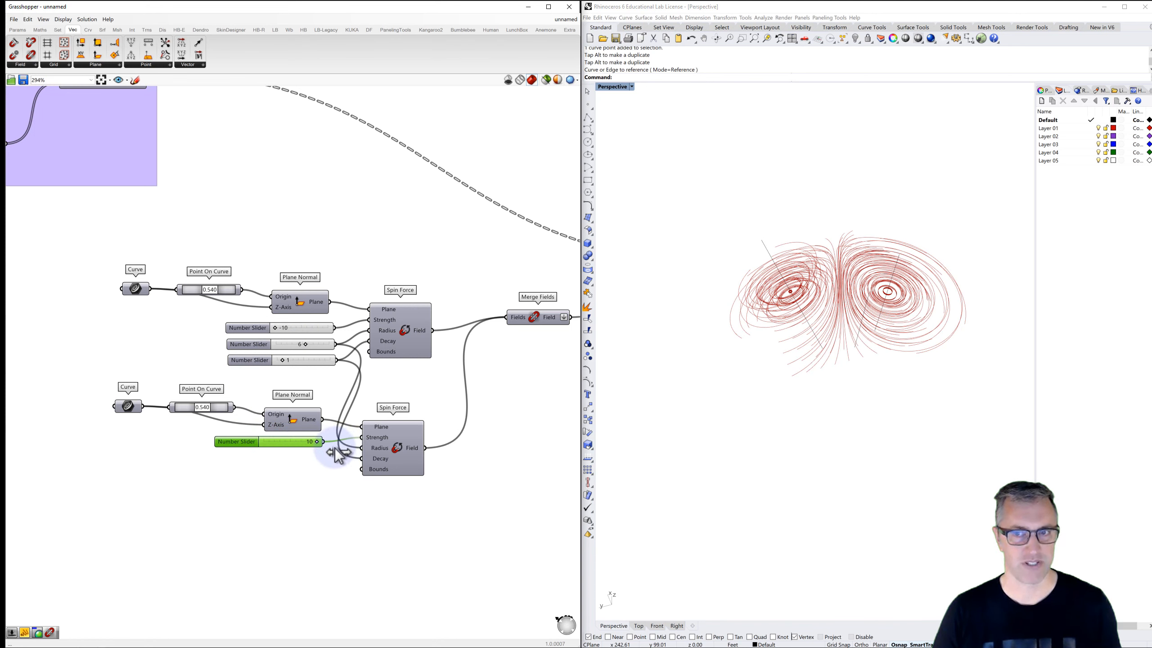
{"action": "left_click_drag", "start_coordinate": [316, 449], "coordinate": [293, 449]}
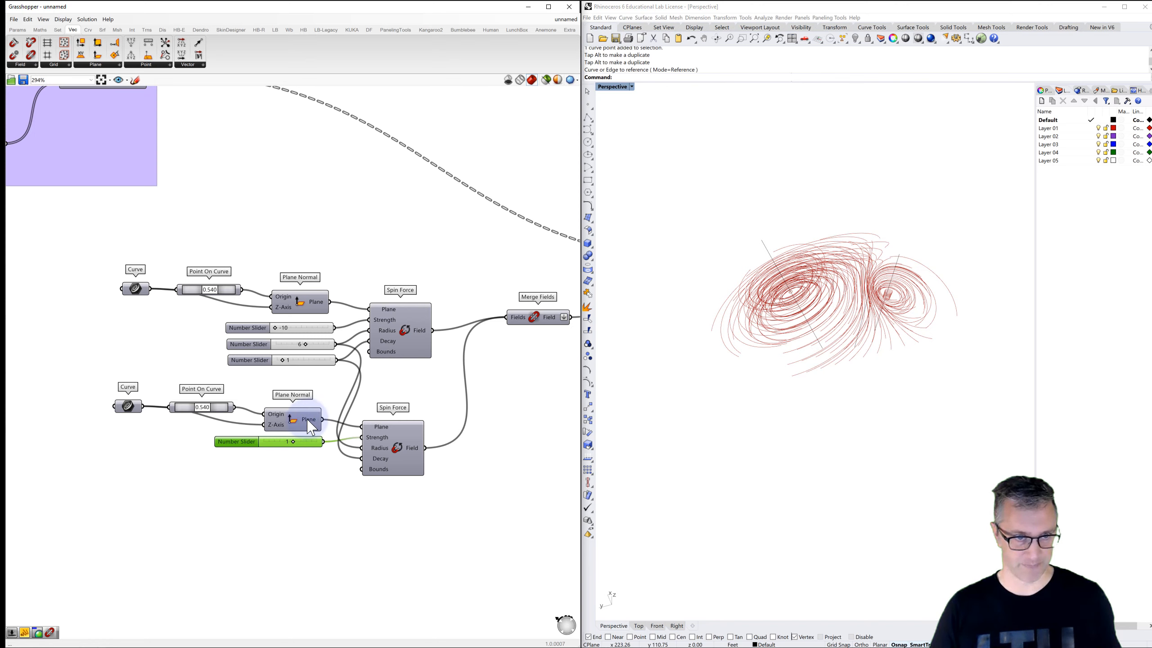
{"action": "left_click_drag", "start_coordinate": [293, 443], "coordinate": [332, 446]}
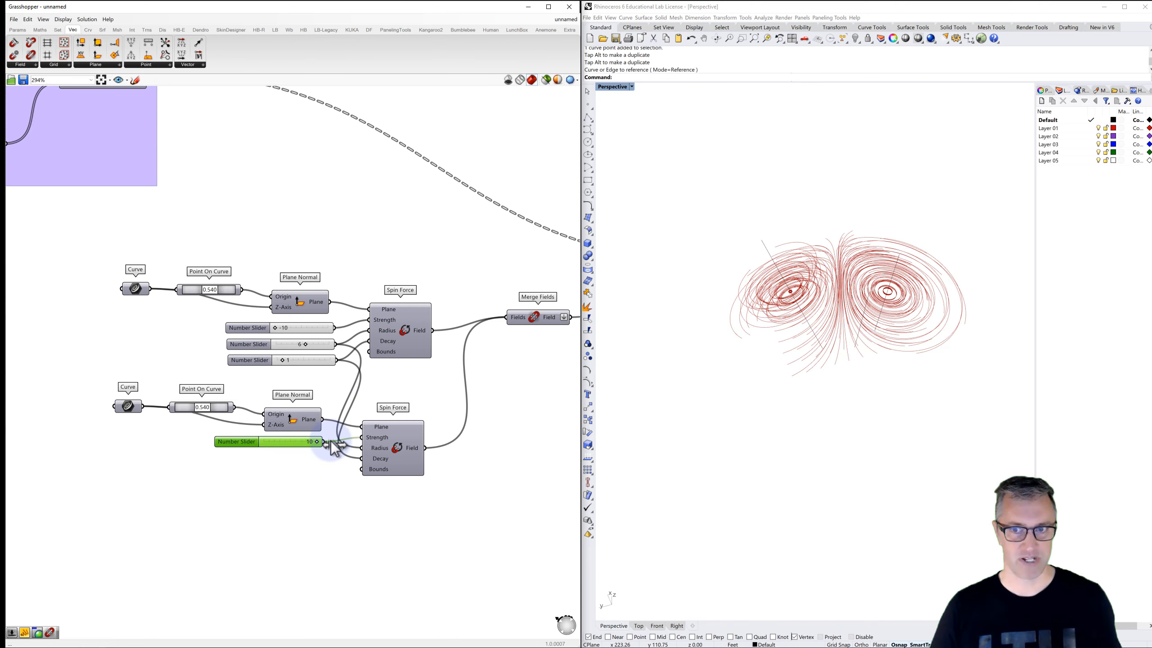
{"action": "right_click_drag", "start_coordinate": [820, 257], "coordinate": [840, 272]}
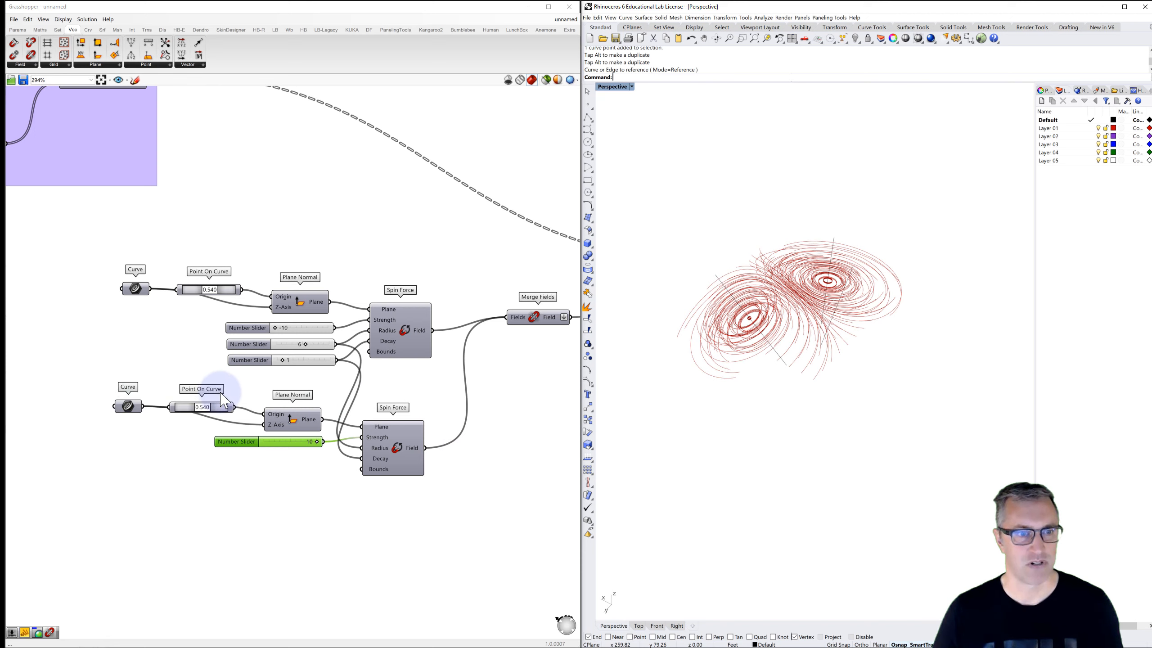
- Toggle the second Point On Curve's preview and set its position along the curve to 0.394
{"action": "left_click", "coordinate": [203, 407]}
{"action": "mouse_move", "coordinate": [210, 407]}
{"action": "left_mouse_down"}
{"action": "mouse_move", "coordinate": [228, 406]}
{"action": "mouse_move", "coordinate": [169, 408]}
{"action": "mouse_move", "coordinate": [214, 410]}
{"action": "left_mouse_up"}
{"action": "right_click", "coordinate": [218, 411]}
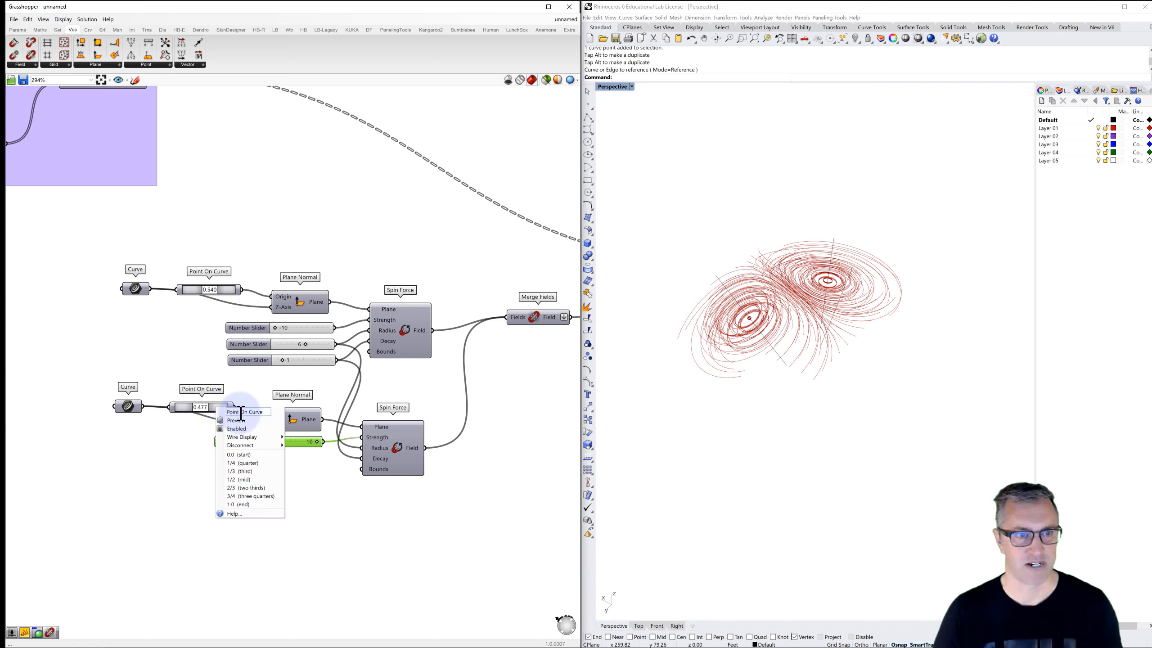
{"action": "left_click", "coordinate": [238, 420]}
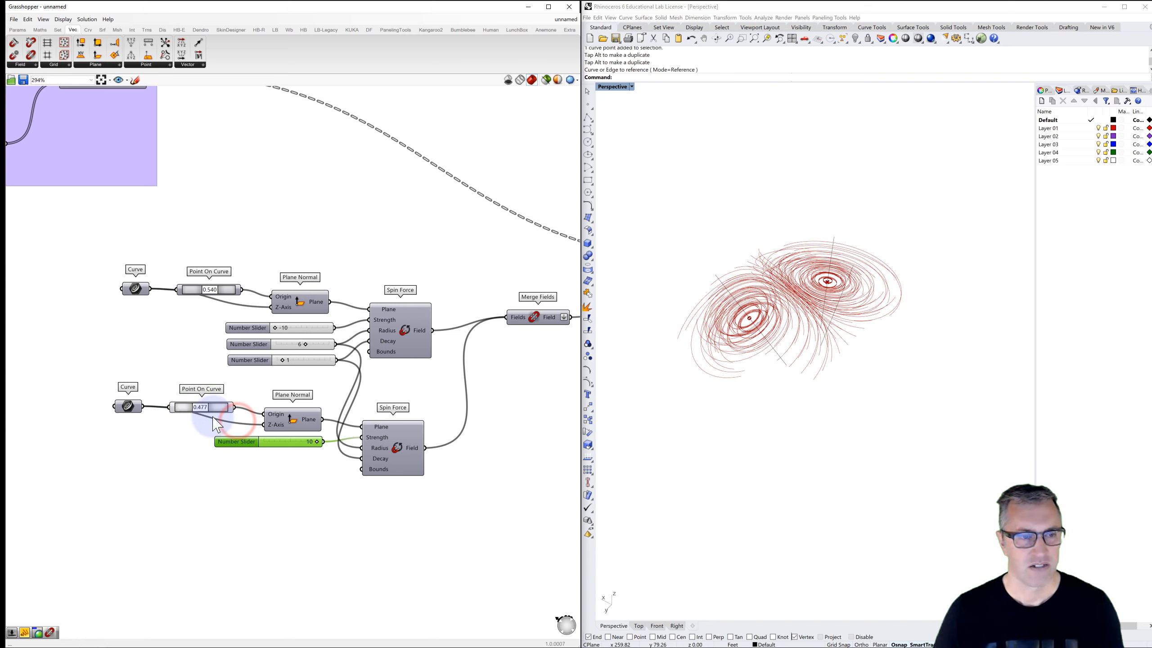
{"action": "mouse_move", "coordinate": [217, 414]}
{"action": "left_mouse_down"}
{"action": "mouse_move", "coordinate": [236, 413]}
{"action": "mouse_move", "coordinate": [168, 424]}
{"action": "mouse_move", "coordinate": [196, 419]}
{"action": "left_mouse_up"}
{"action": "left_click", "coordinate": [266, 383]}
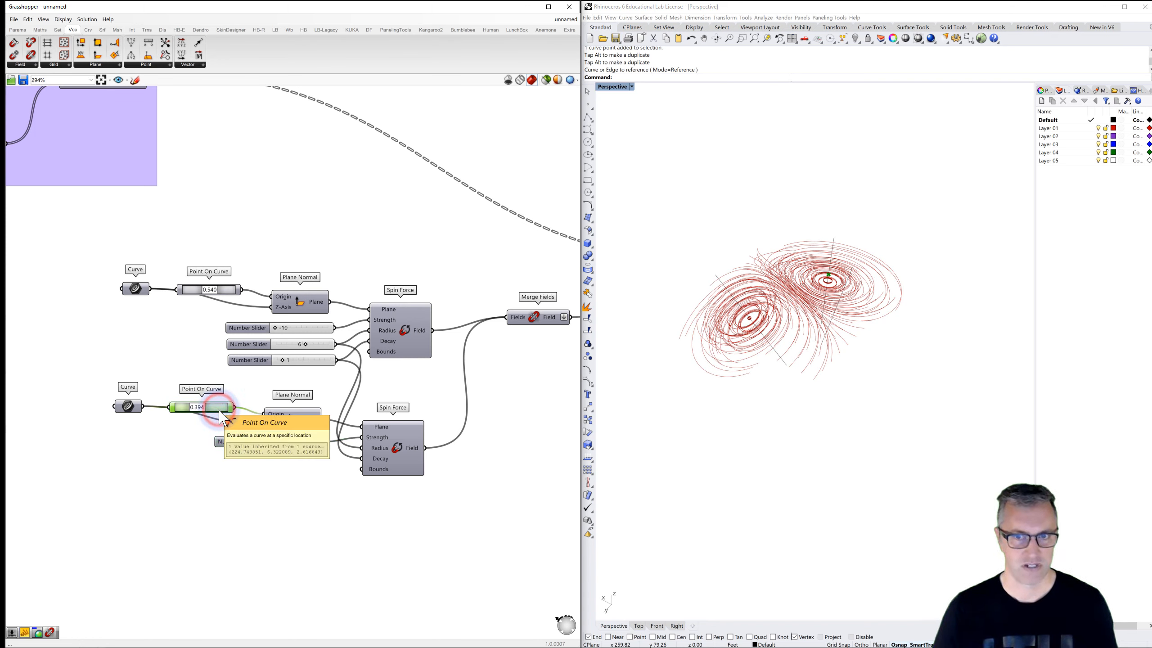
- Duplicate the second Curve, Point On Curve, Plane Normal, Strength slider and Spin Force group directly below itself
{"action": "left_click_drag", "start_coordinate": [87, 382], "coordinate": [464, 508]}
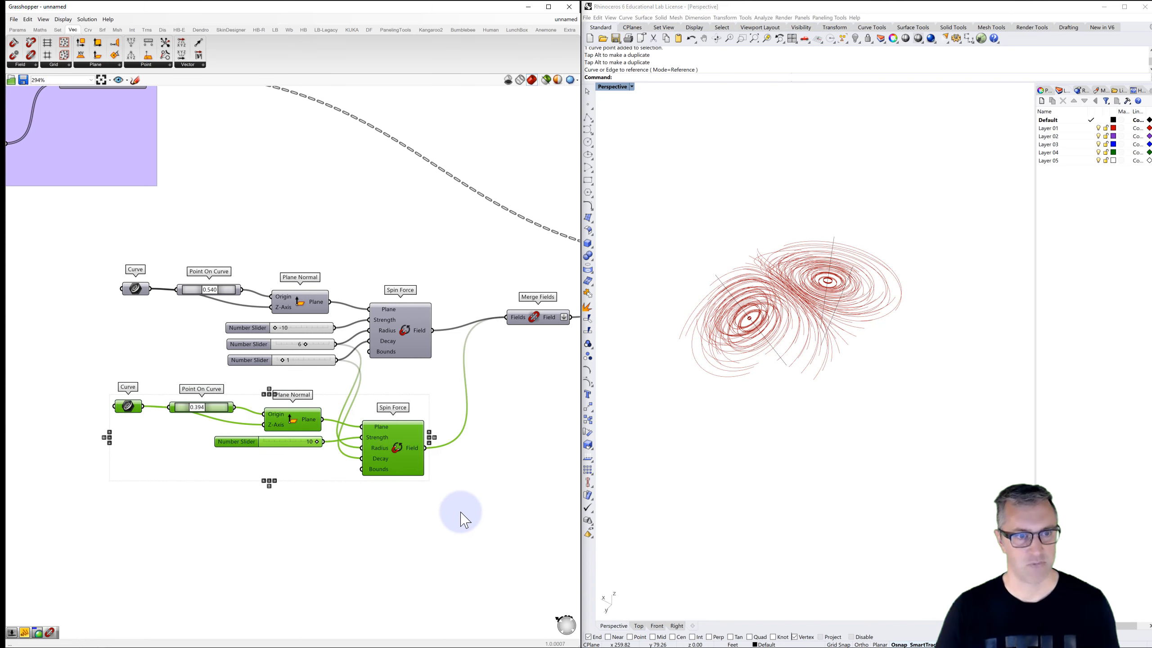
{"action": "left_click_drag", "start_coordinate": [408, 469], "coordinate": [406, 562], "text": "alt"}
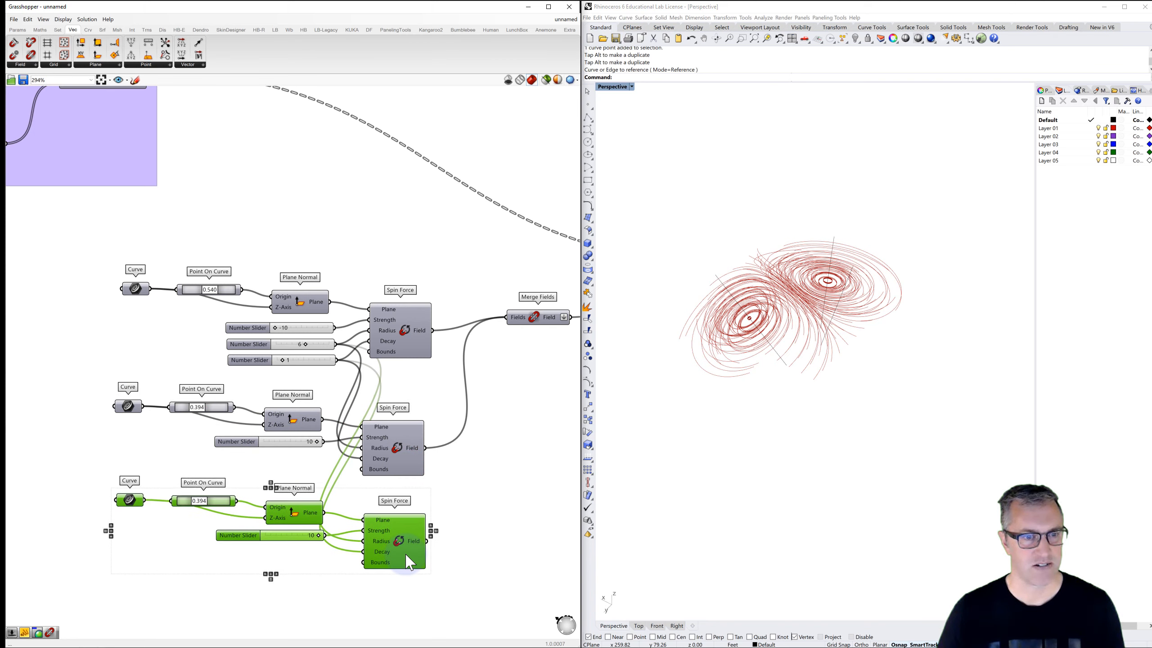
{"action": "left_click", "coordinate": [159, 445]}
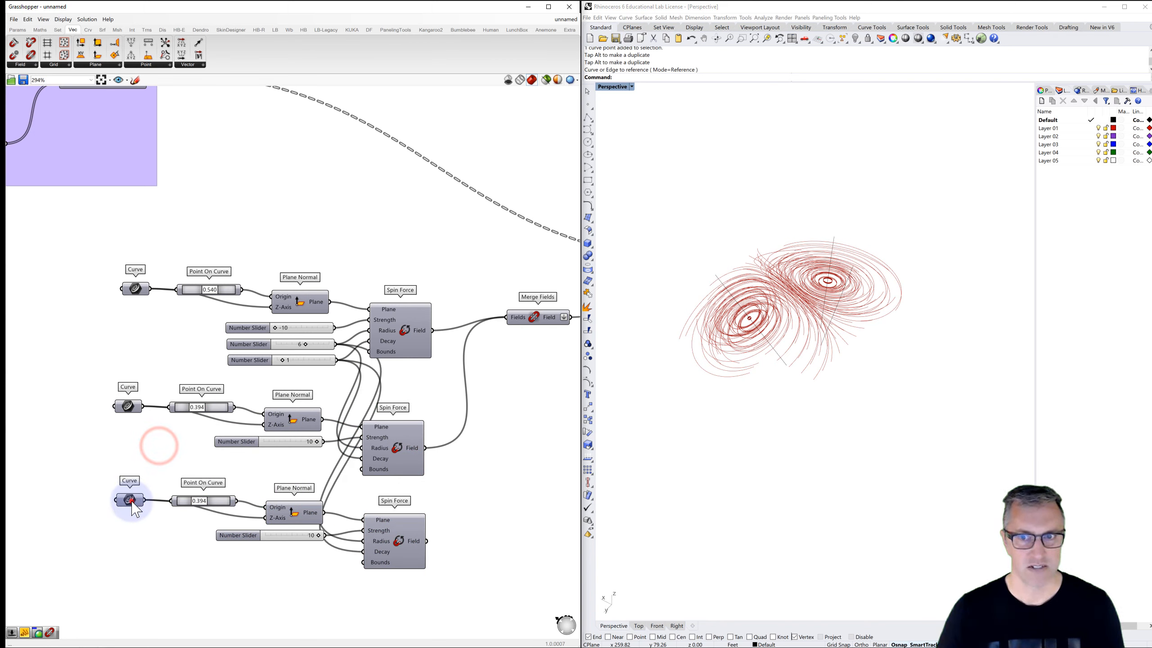
- Clear the third Curve parameter's values and reference the remaining line in the Rhino viewport as its curve
{"action": "right_click", "coordinate": [131, 501]}
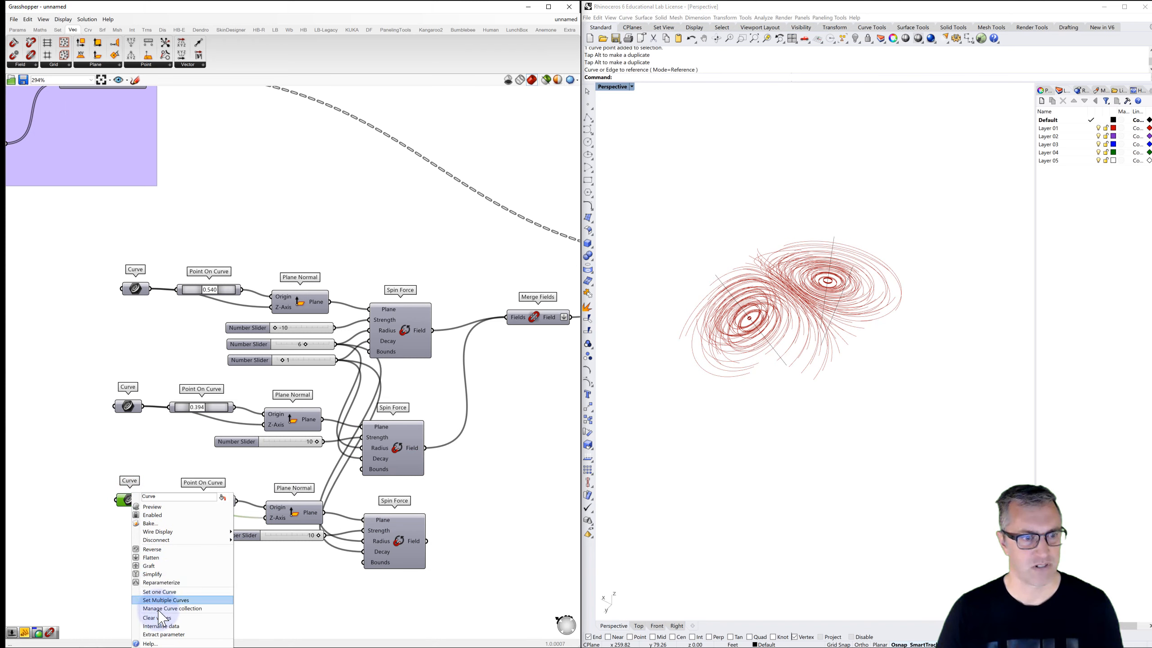
{"action": "left_click", "coordinate": [159, 618]}
{"action": "right_click", "coordinate": [128, 499]}
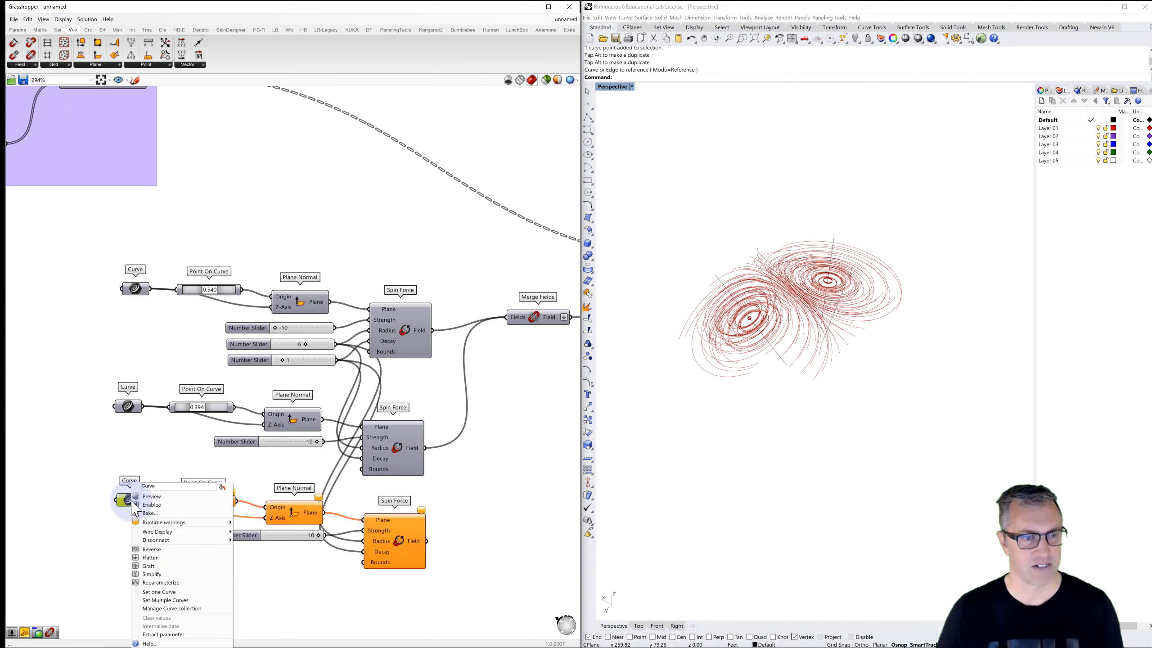
{"action": "left_click", "coordinate": [159, 591]}
{"action": "mouse_move", "coordinate": [759, 396]}
{"action": "right_mouse_down"}
{"action": "mouse_move", "coordinate": [740, 412]}
{"action": "mouse_move", "coordinate": [745, 401]}
{"action": "right_mouse_up"}
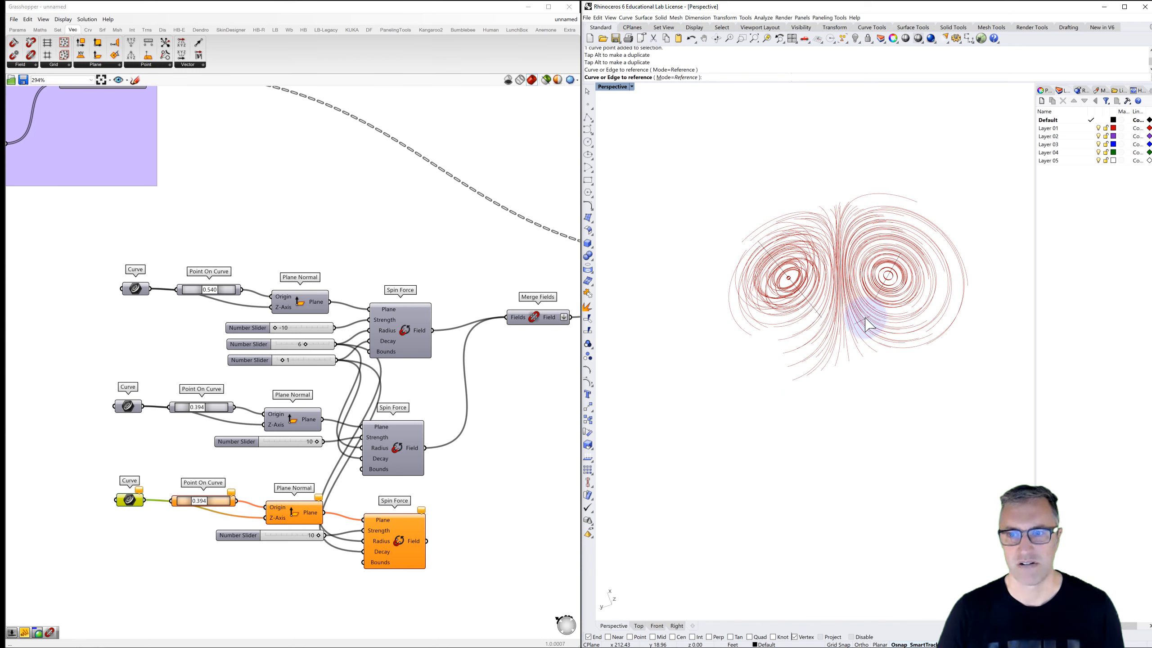
{"action": "left_click", "coordinate": [865, 320]}
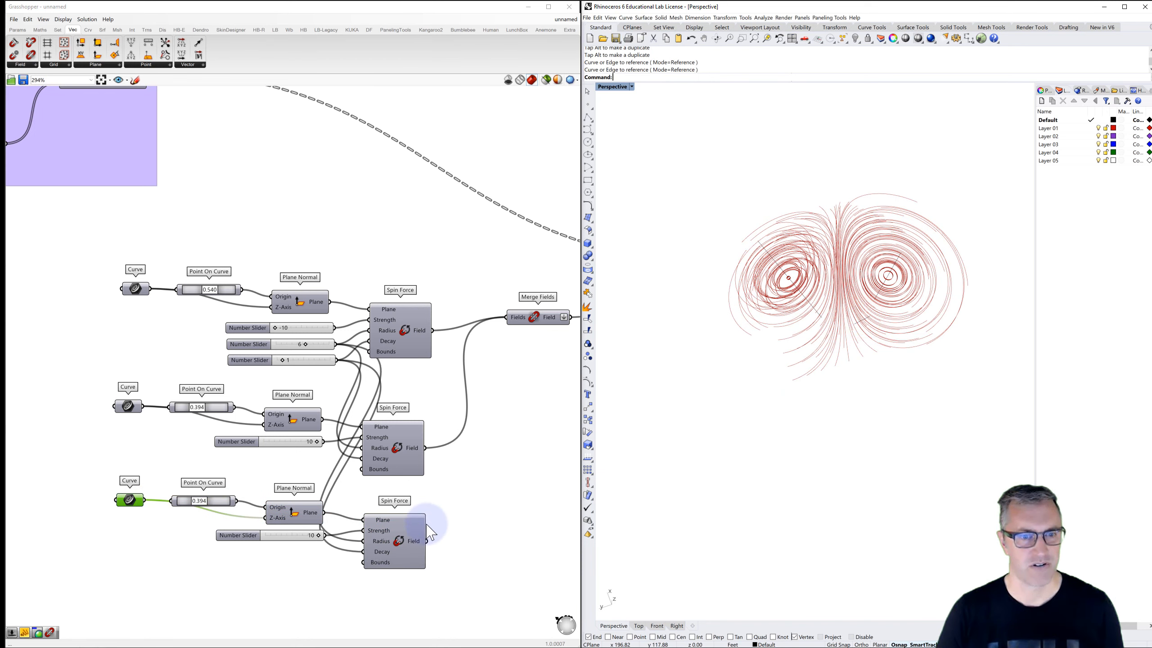
- Add the third Spin Force's field to Merge Fields while keeping the two existing connections
{"action": "left_click_drag", "start_coordinate": [427, 541], "coordinate": [507, 322], "text": "shift"}
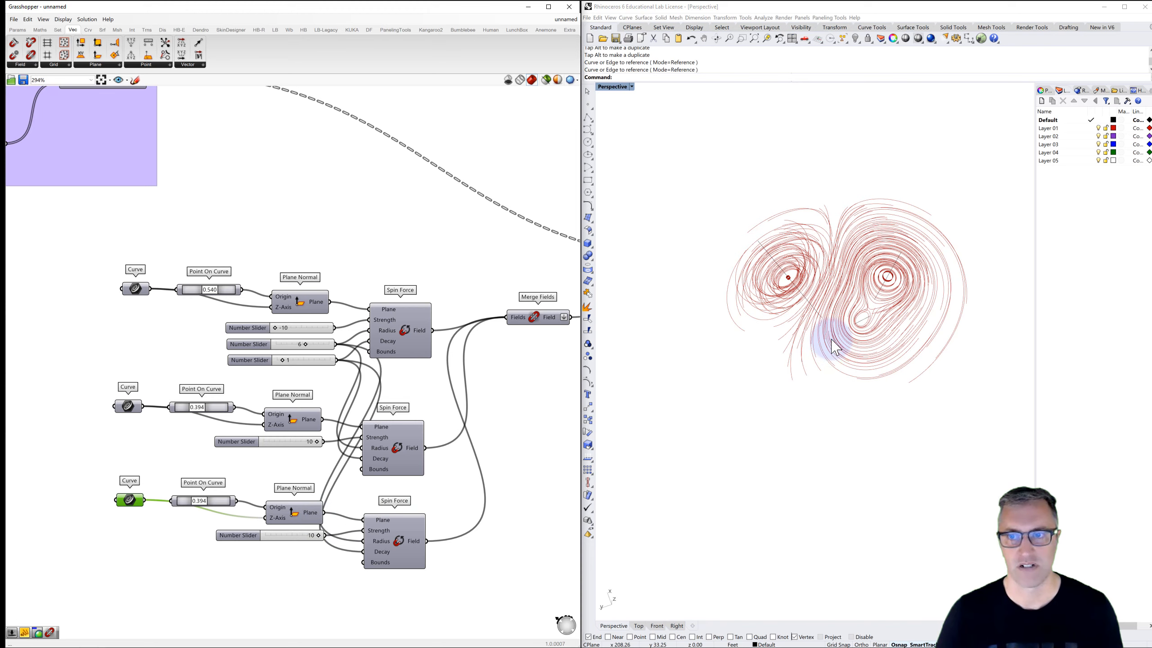
{"action": "mouse_move", "coordinate": [832, 338]}
{"action": "right_mouse_down"}
{"action": "mouse_move", "coordinate": [833, 307]}
{"action": "mouse_move", "coordinate": [843, 334]}
{"action": "right_mouse_up"}
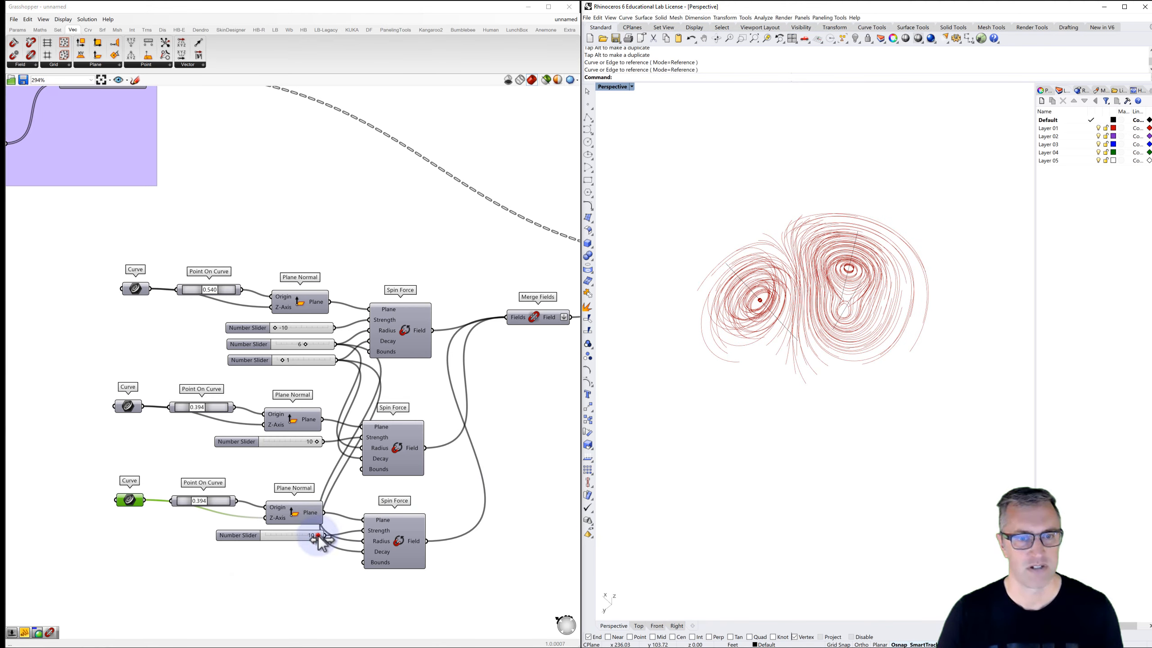
- Set the third Spin Force's Strength to -5 and its Point On Curve position to 0.467
{"action": "left_click_drag", "start_coordinate": [318, 536], "coordinate": [283, 547]}
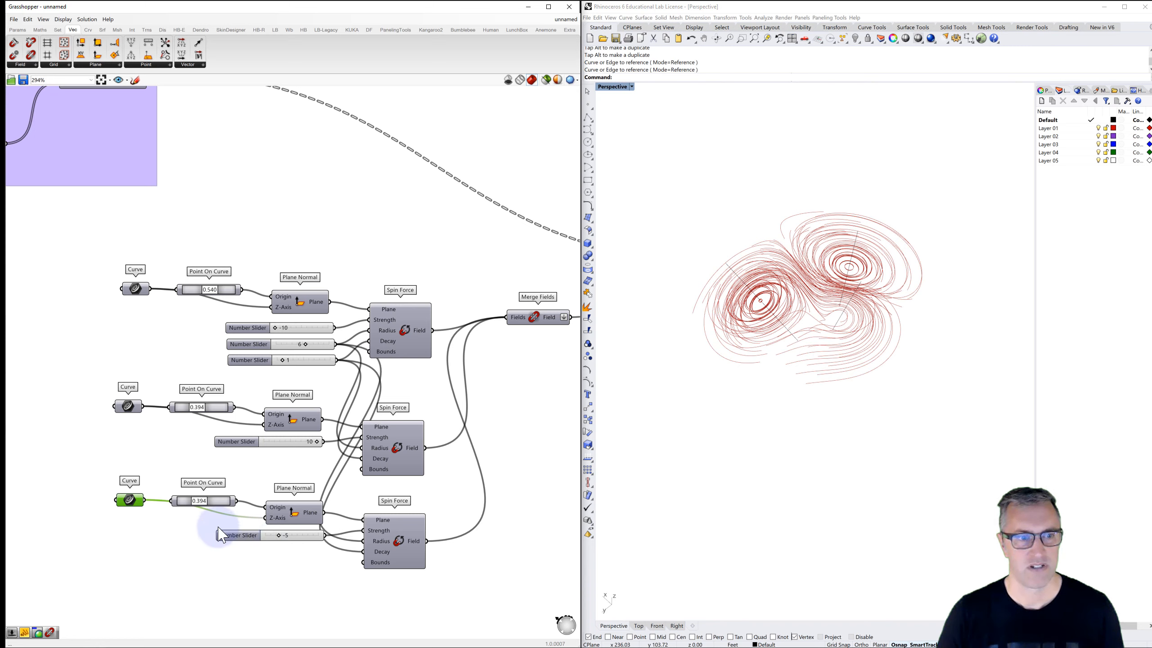
{"action": "mouse_move", "coordinate": [209, 500]}
{"action": "left_mouse_down"}
{"action": "mouse_move", "coordinate": [238, 501]}
{"action": "mouse_move", "coordinate": [193, 513]}
{"action": "mouse_move", "coordinate": [208, 509]}
{"action": "left_mouse_up"}
- Reposition both end points of the third spin force's line in the Rhino viewport, raising one of them to tilt the line
{"action": "left_click", "coordinate": [857, 318]}
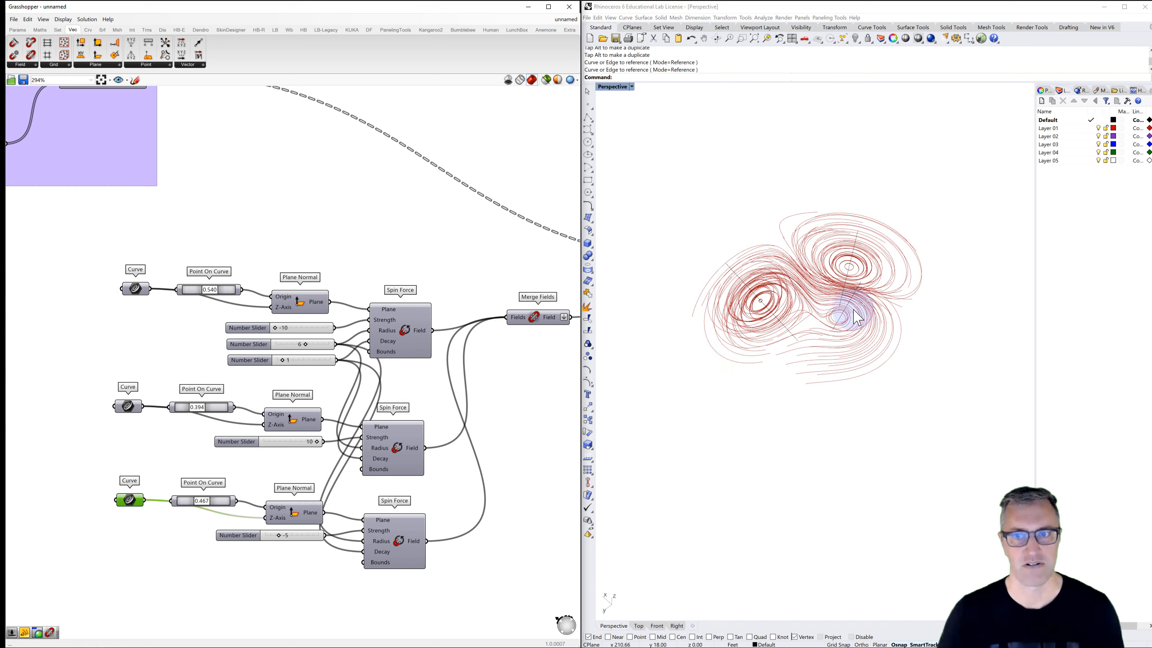
{"action": "right_click_drag", "start_coordinate": [849, 316], "coordinate": [823, 319]}
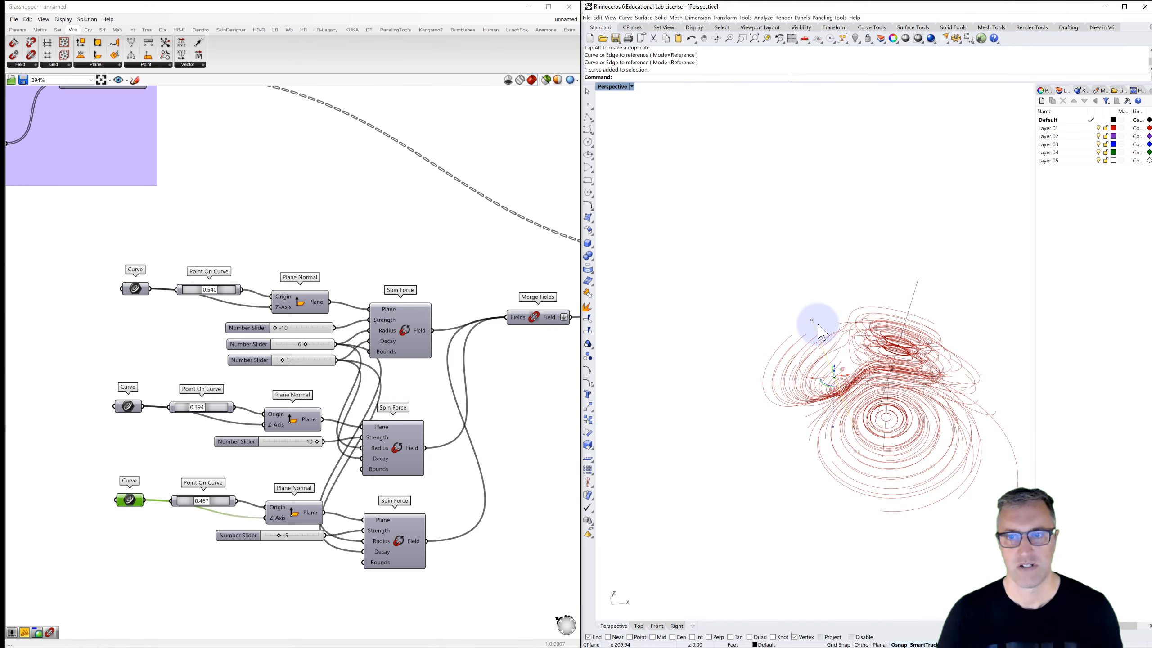
{"action": "left_click", "coordinate": [813, 320]}
{"action": "left_click_drag", "start_coordinate": [816, 319], "coordinate": [800, 378]}
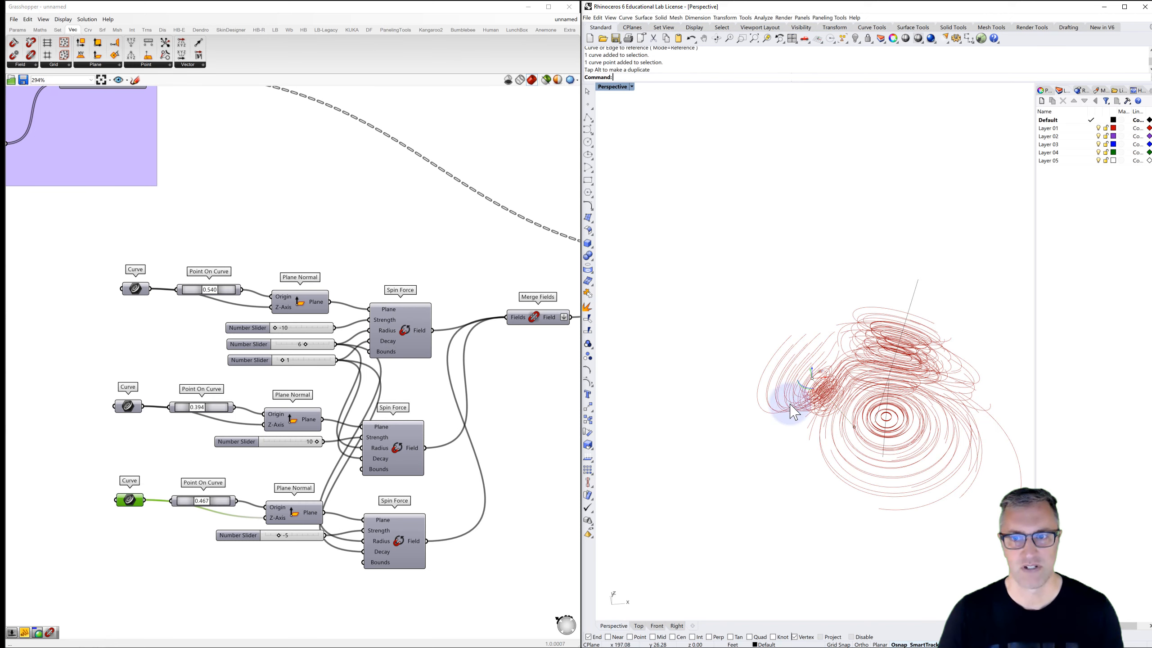
{"action": "left_click", "coordinate": [854, 426]}
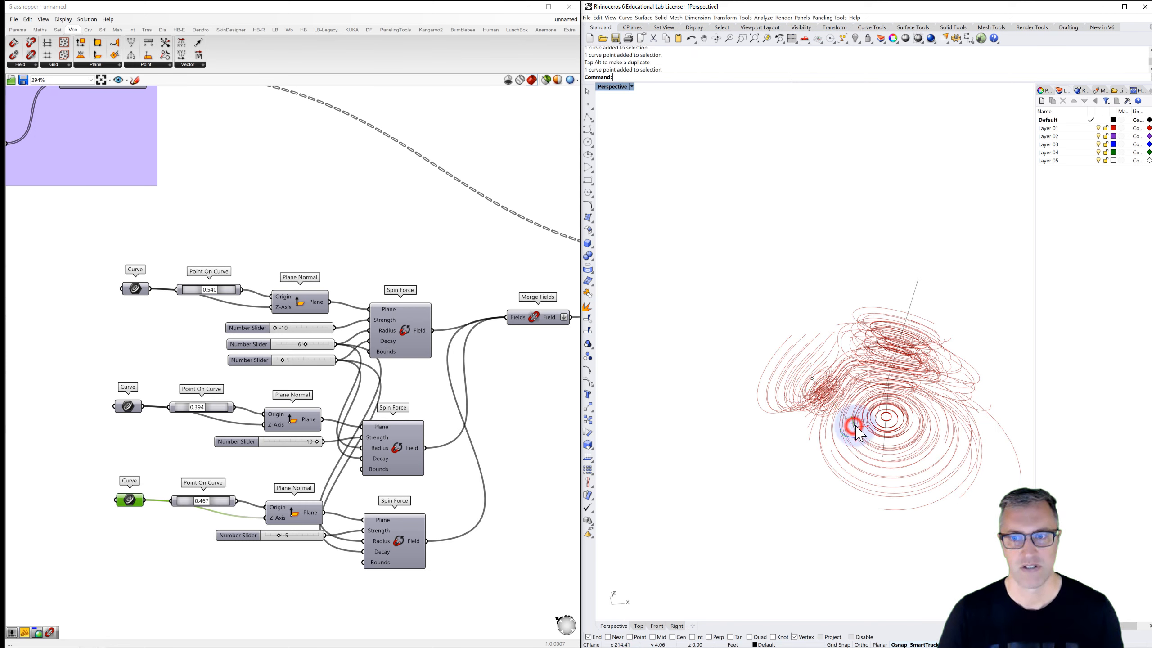
{"action": "left_click_drag", "start_coordinate": [858, 426], "coordinate": [857, 398]}
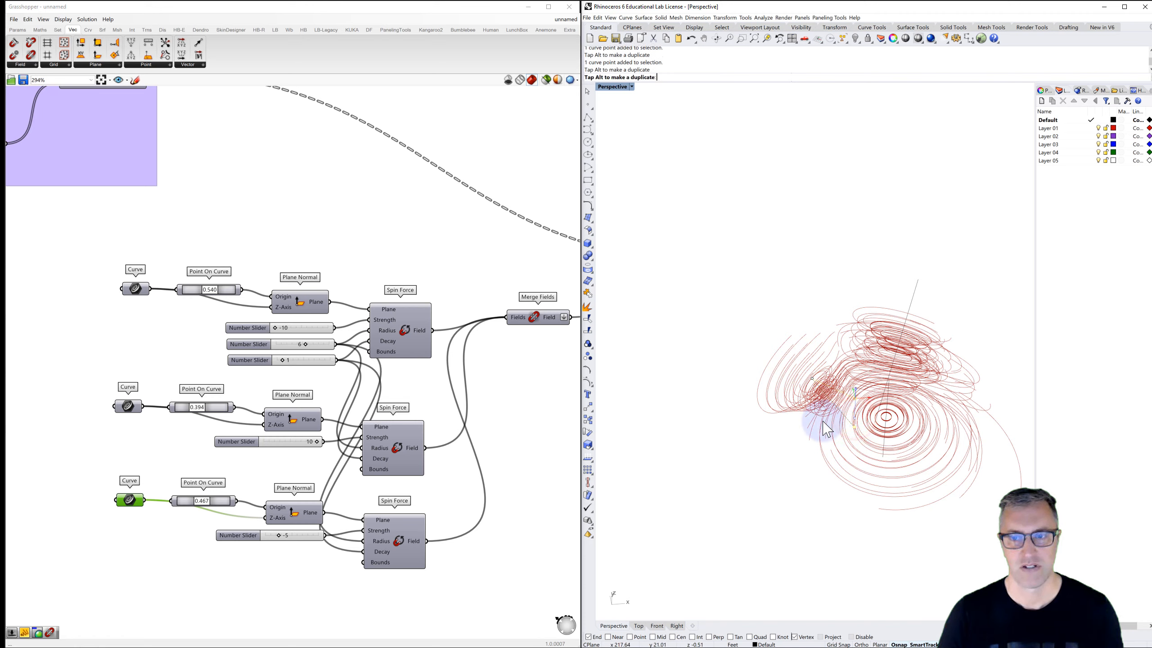
{"action": "right_click_drag", "start_coordinate": [766, 464], "coordinate": [778, 354]}
- Group all three Curve-to-Spin Force rows with their sliders and shift the group slightly away from Merge Fields
{"action": "scroll", "coordinate": [410, 338], "scroll_direction": "down", "scroll_amount": 3}
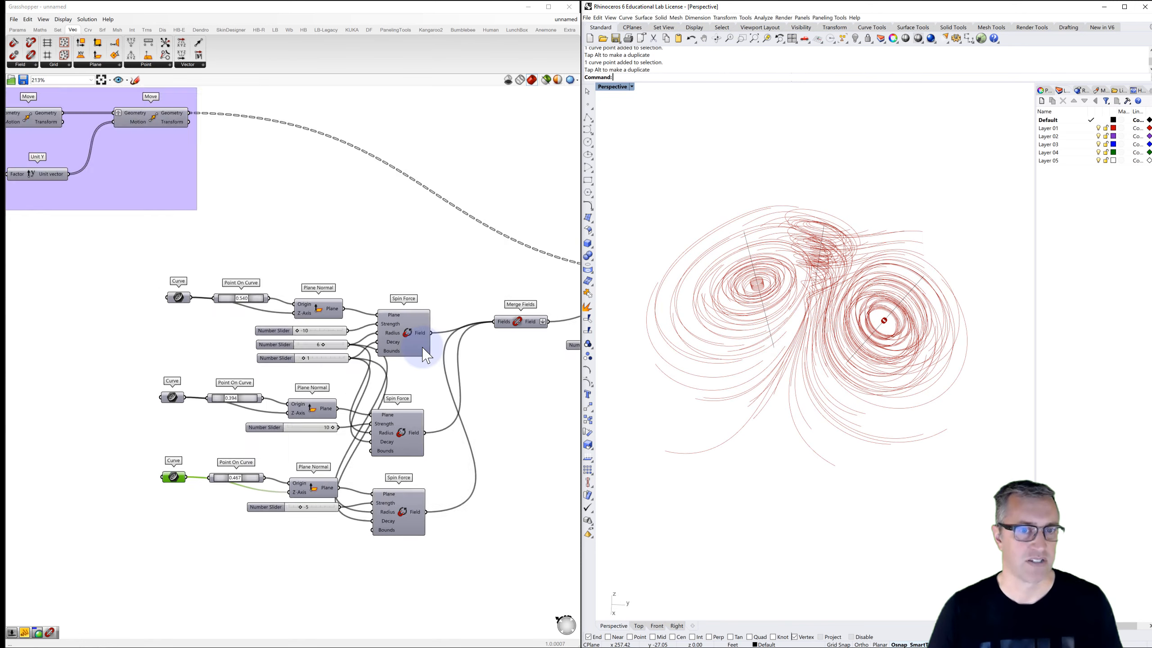
{"action": "right_click_drag", "start_coordinate": [411, 335], "coordinate": [302, 345]}
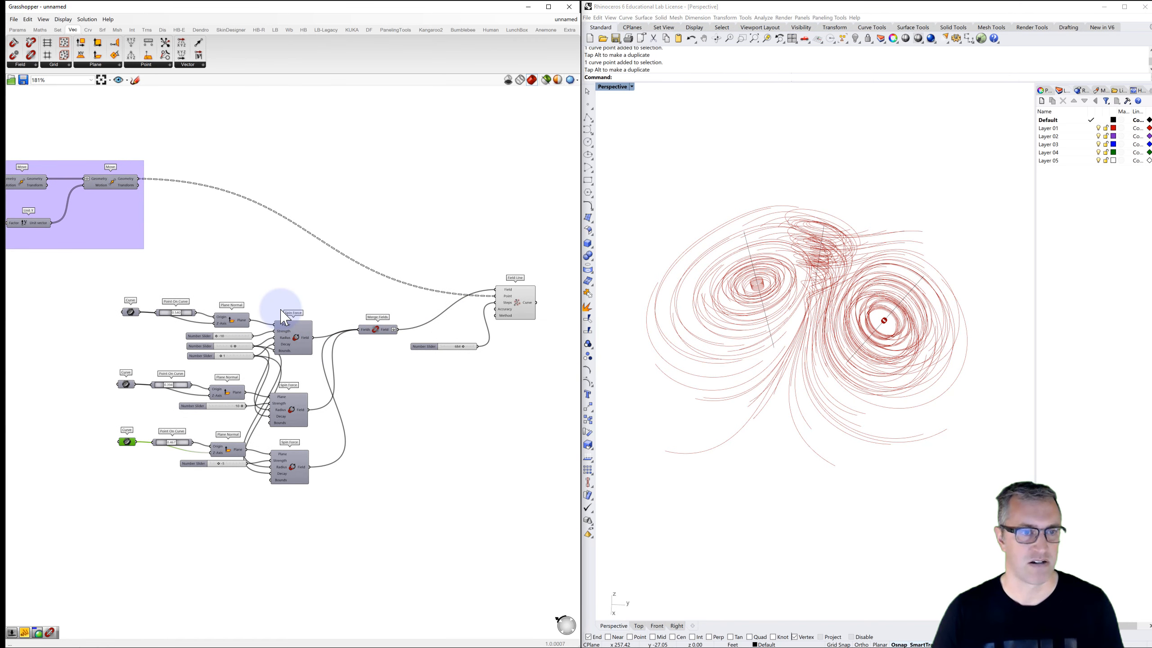
{"action": "mouse_move", "coordinate": [84, 286]}
{"action": "left_mouse_down"}
{"action": "mouse_move", "coordinate": [267, 386]}
{"action": "mouse_move", "coordinate": [405, 508]}
{"action": "mouse_move", "coordinate": [342, 522]}
{"action": "left_mouse_up"}
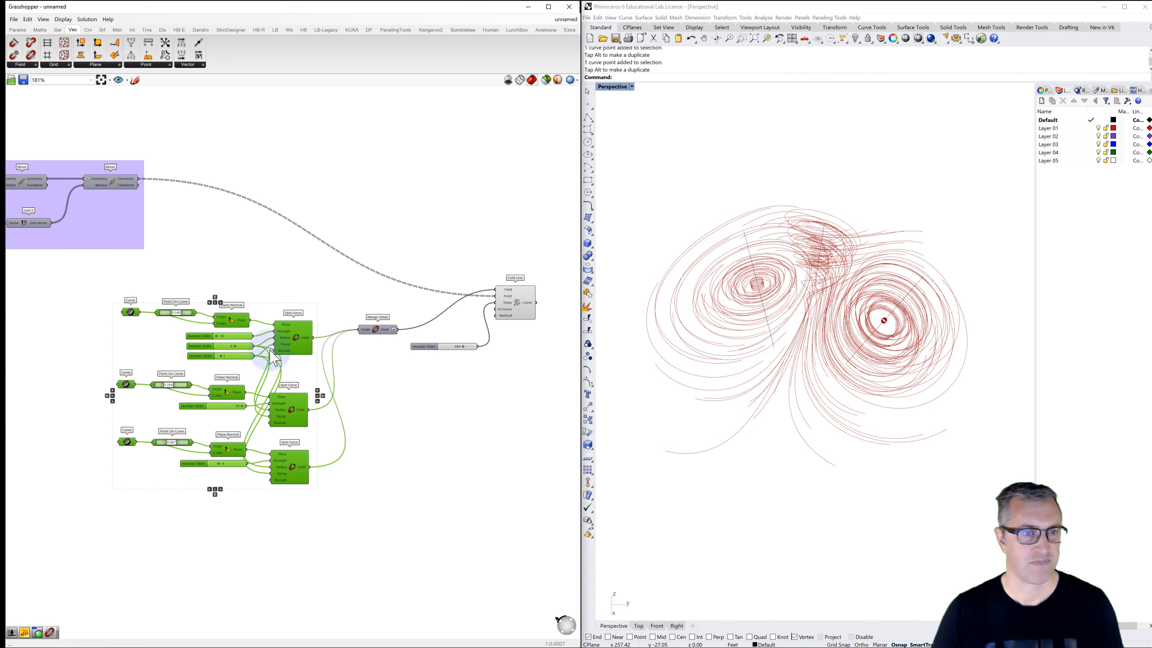
{"action": "middle_click", "coordinate": [261, 313]}
{"action": "left_click", "coordinate": [262, 289]}
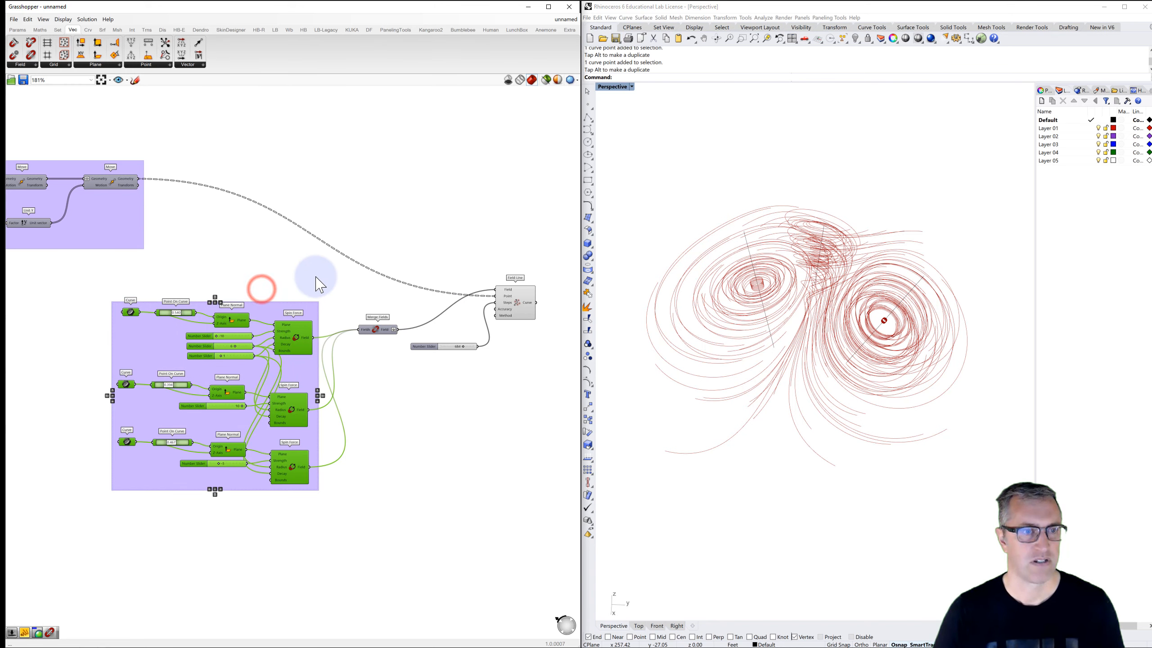
{"action": "left_click", "coordinate": [270, 310]}
{"action": "left_click_drag", "start_coordinate": [258, 334], "coordinate": [227, 353]}
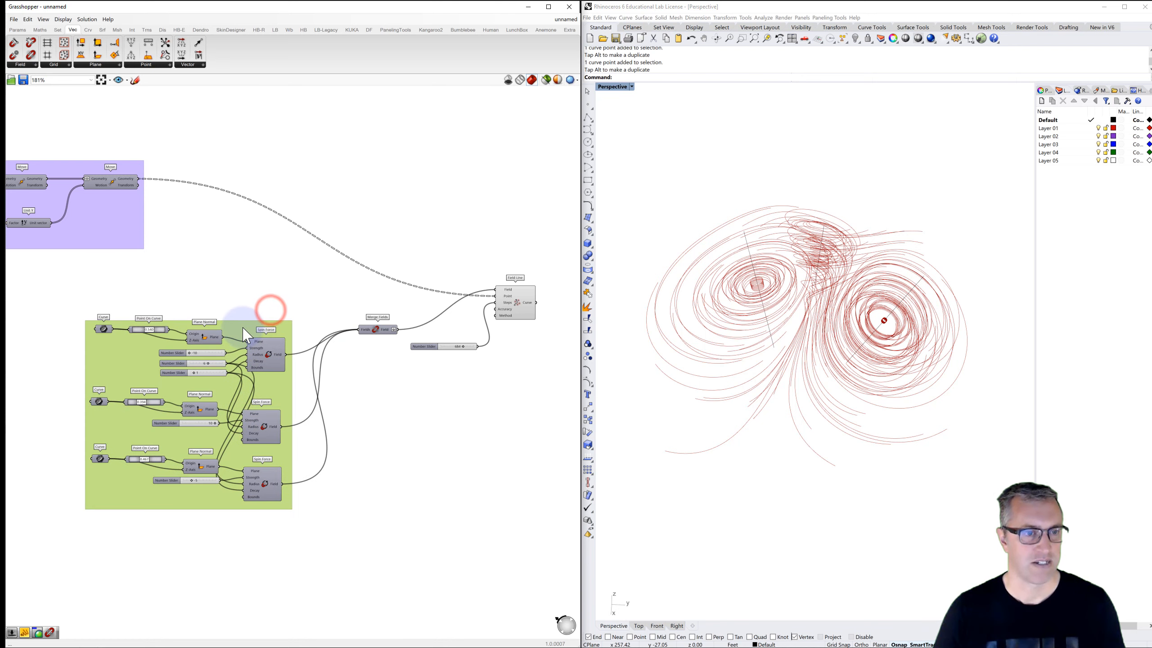
{"action": "left_click", "coordinate": [265, 286]}
- Move Merge Fields closer to the spin force group and place the Field Line's Steps slider above it
{"action": "left_click_drag", "start_coordinate": [381, 337], "coordinate": [351, 364]}
{"action": "left_click_drag", "start_coordinate": [421, 348], "coordinate": [378, 308]}
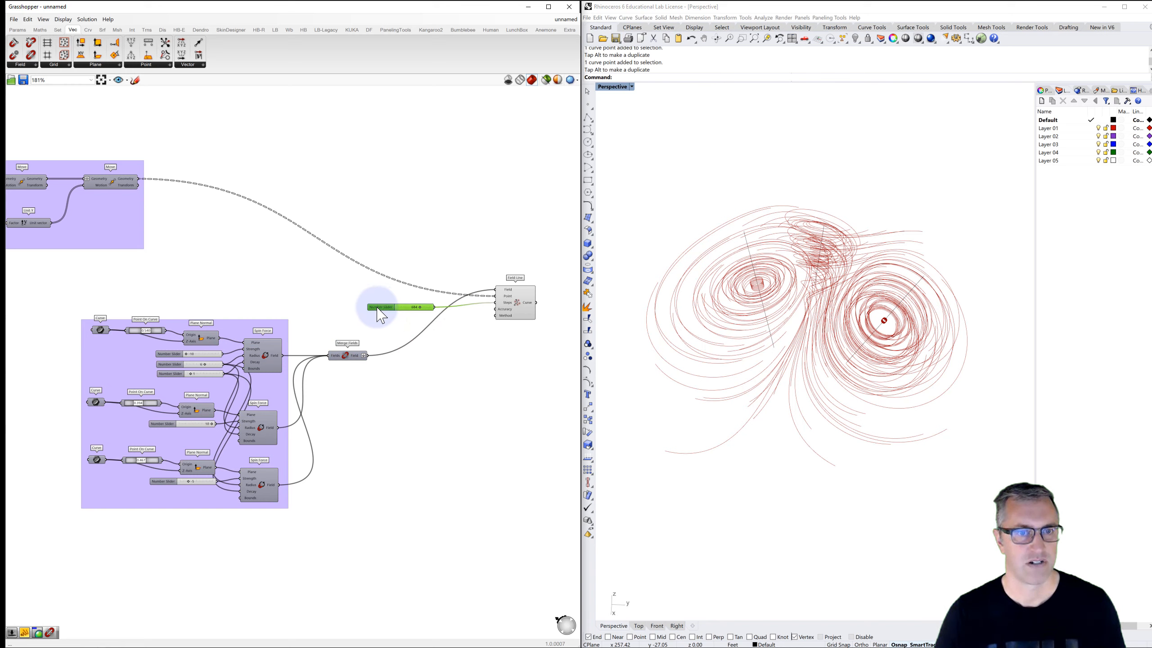
{"action": "left_click", "coordinate": [517, 300]}
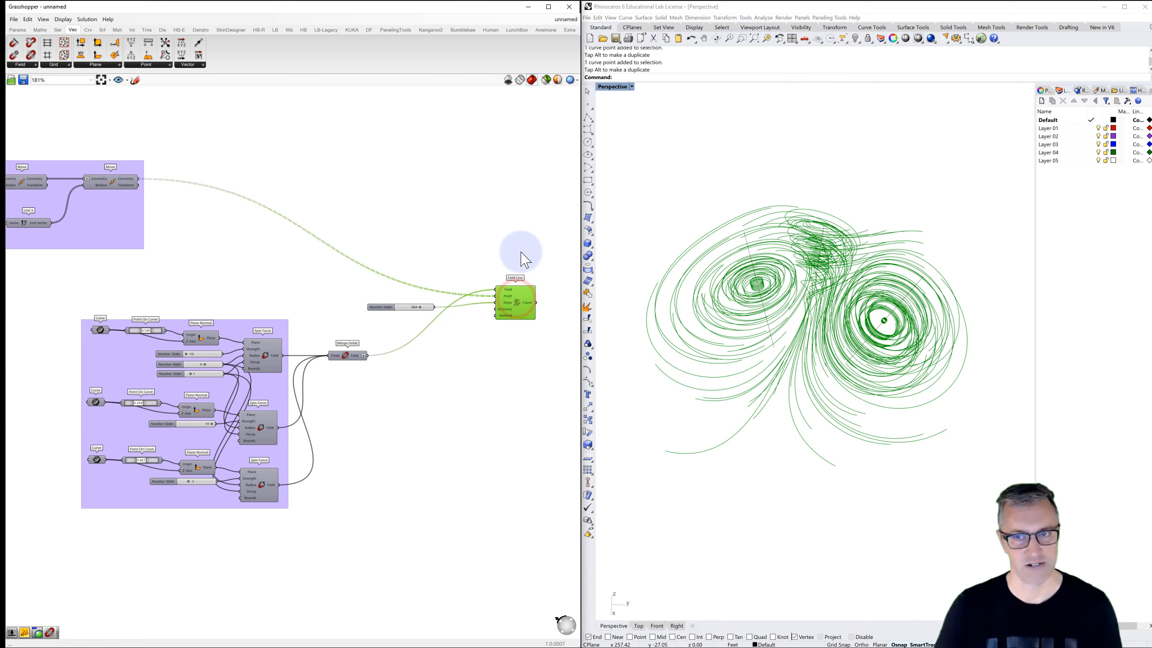
{"action": "left_click", "coordinate": [655, 214]}
{"action": "left_click", "coordinate": [481, 255]}
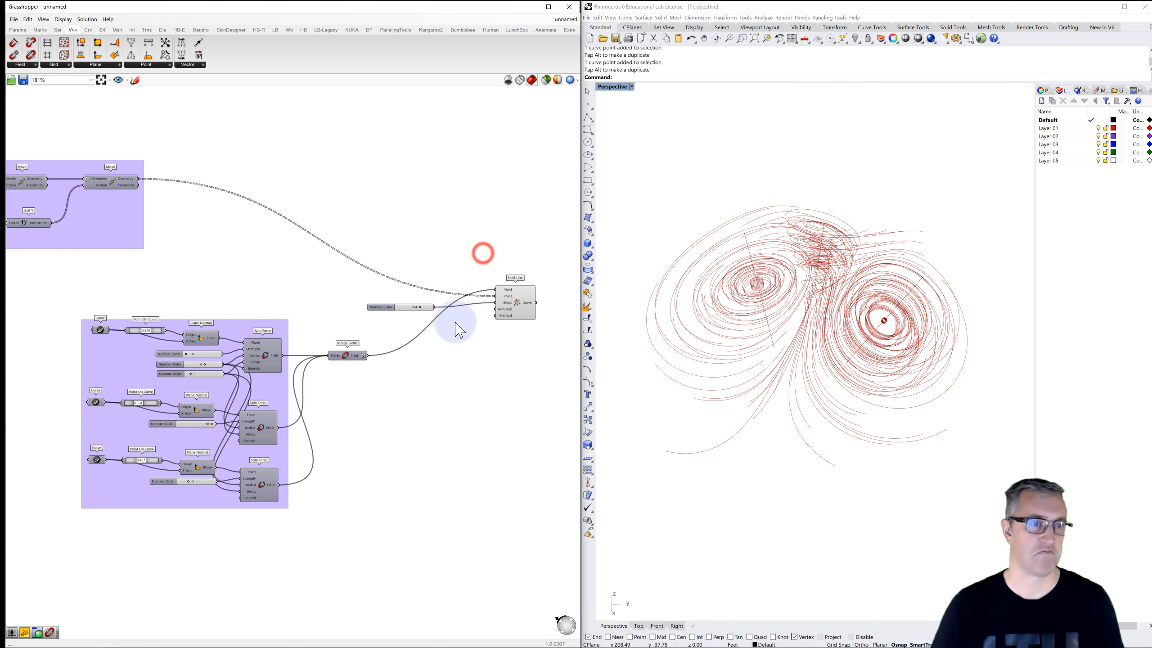
- Add a Relay beside the Field Line component and connect the Field Line's Curve output to it
{"action": "right_click_drag", "start_coordinate": [413, 318], "coordinate": [348, 320]}
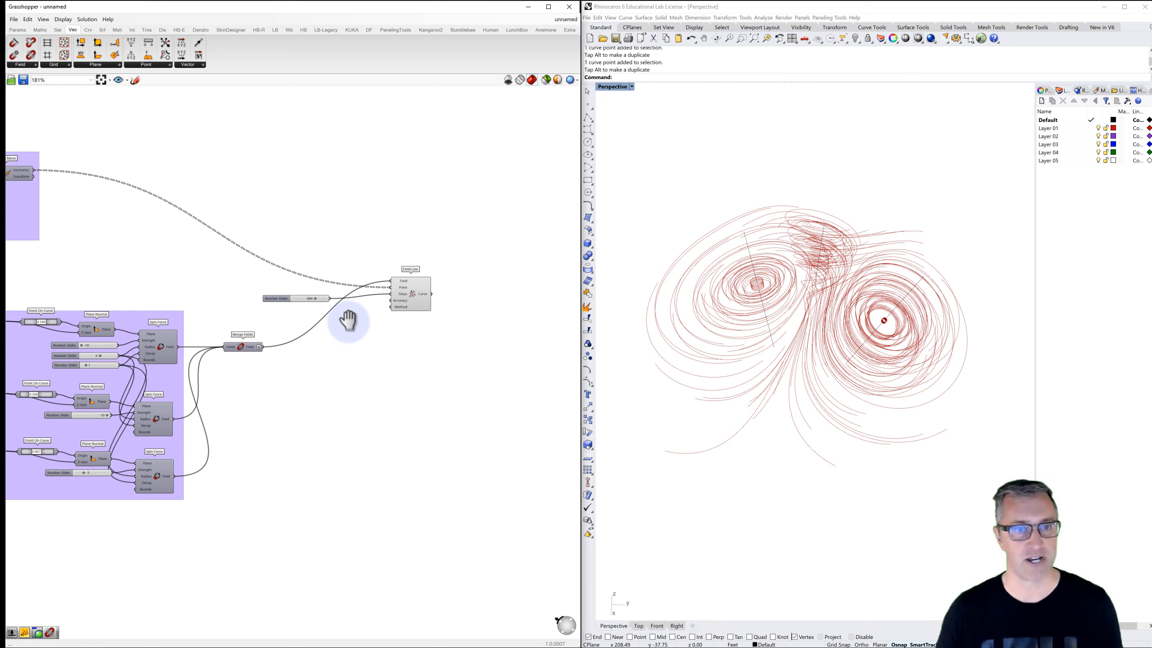
{"action": "right_click_drag", "start_coordinate": [462, 309], "coordinate": [333, 298]}
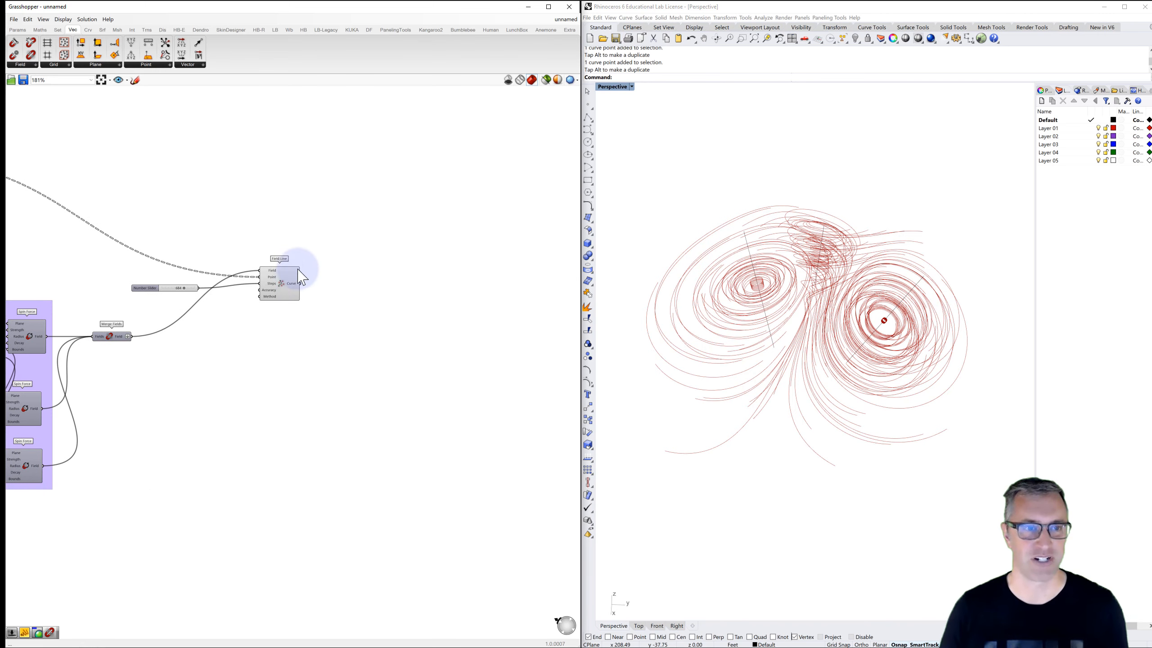
{"action": "double_click", "coordinate": [344, 284]}
{"action": "type", "text": "relay"}
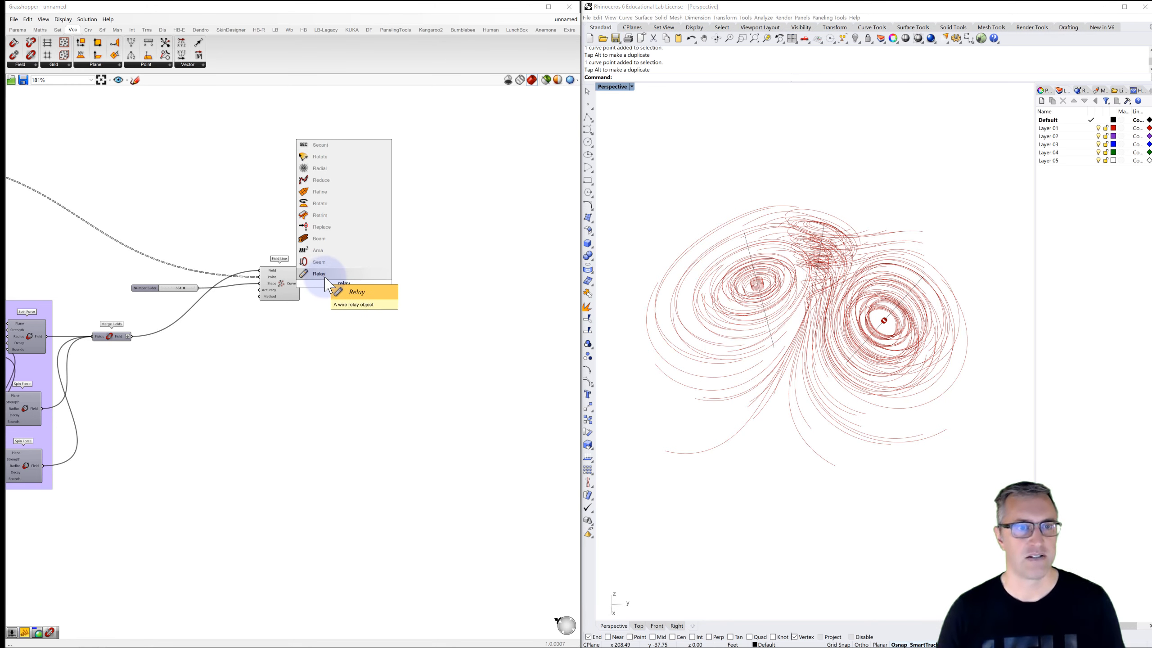
{"action": "left_click", "coordinate": [324, 275]}
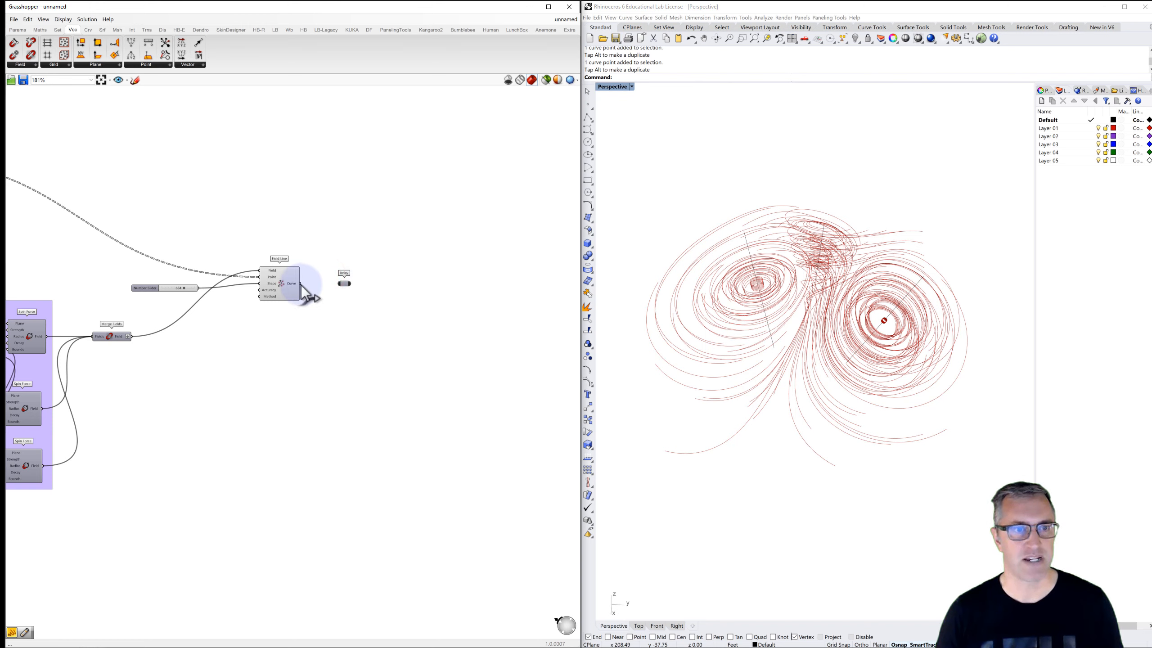
{"action": "left_click_drag", "start_coordinate": [300, 283], "coordinate": [340, 284]}
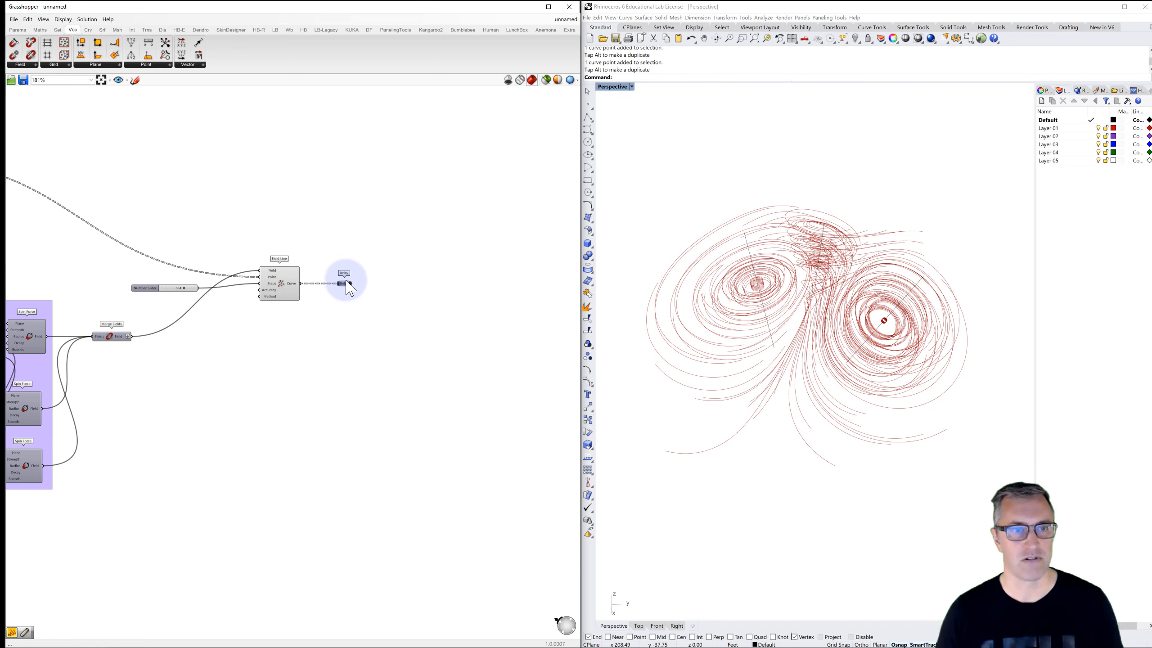
{"action": "mouse_move", "coordinate": [341, 282]}
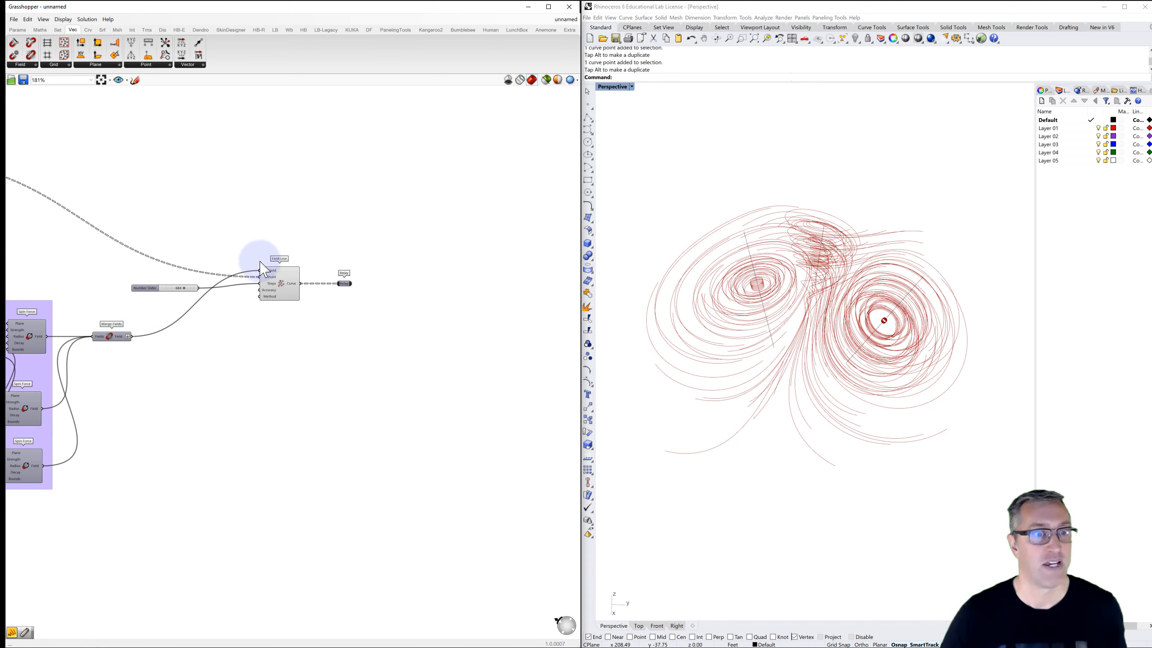
- Flatten the Geometry output of the last Move component that feeds the Field Line's Point input
{"action": "mouse_move", "coordinate": [264, 275]}
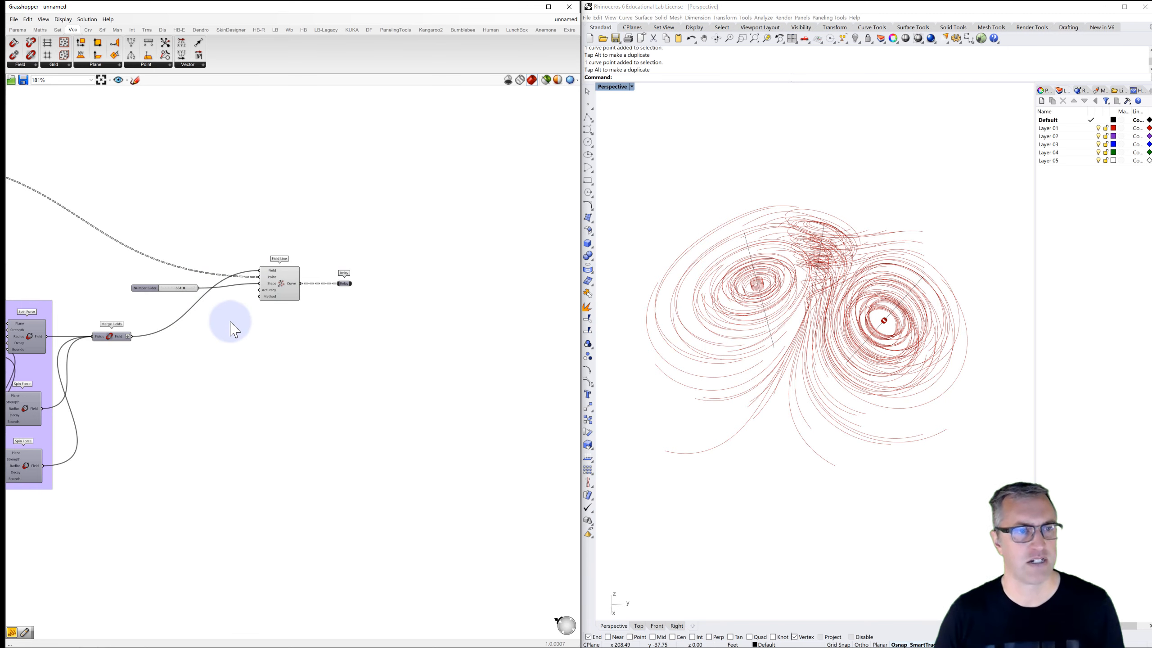
{"action": "right_click_drag", "start_coordinate": [233, 330], "coordinate": [406, 304]}
{"action": "right_click_drag", "start_coordinate": [273, 339], "coordinate": [337, 334]}
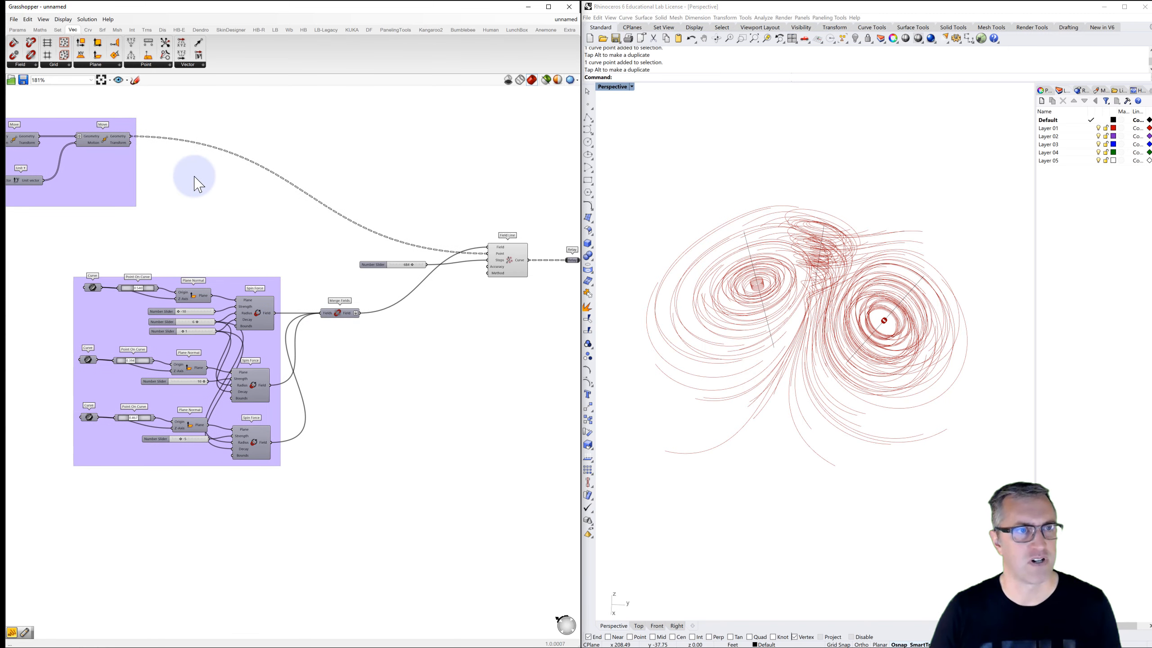
{"action": "right_click", "coordinate": [122, 144]}
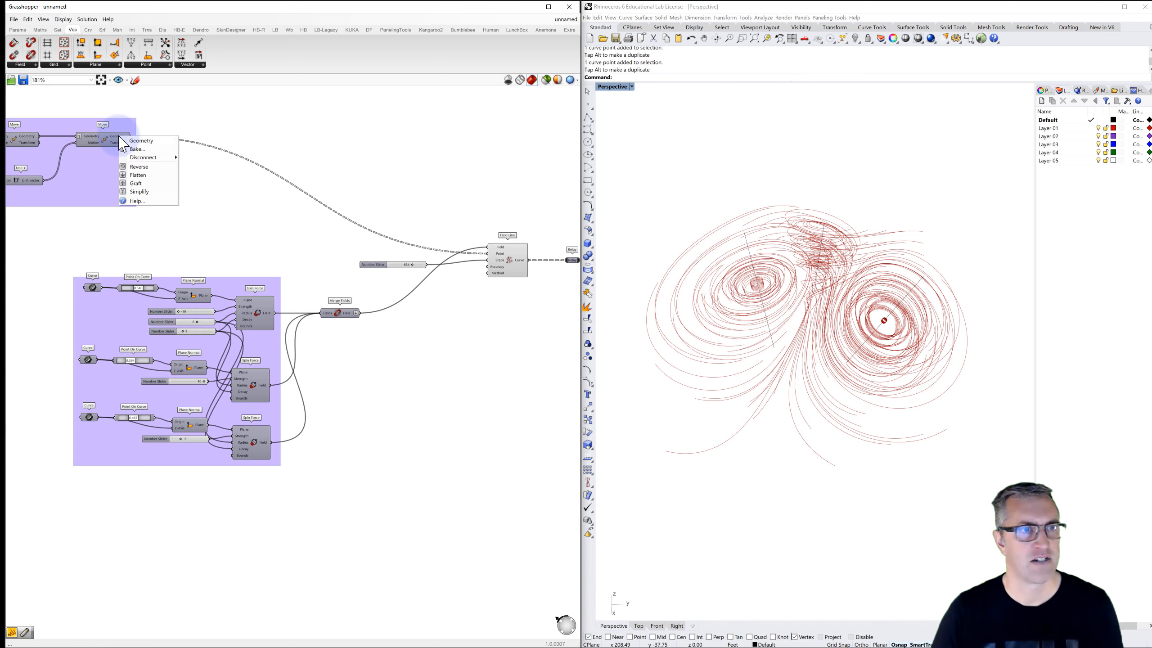
{"action": "left_click", "coordinate": [141, 174]}
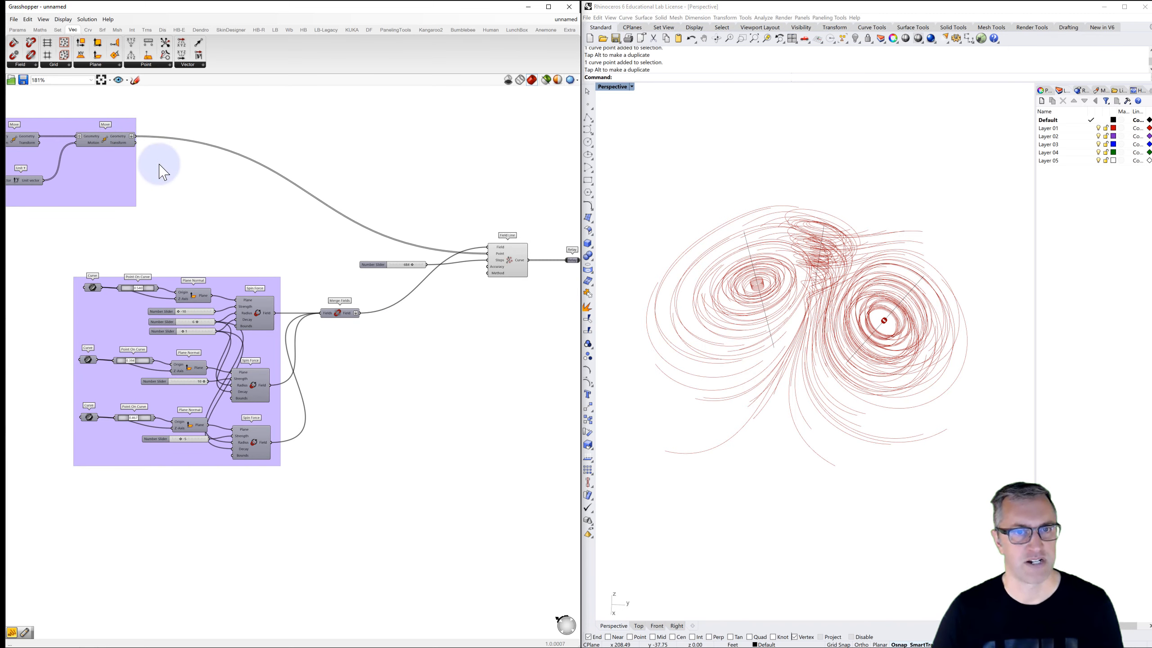
{"action": "right_click_drag", "start_coordinate": [212, 206], "coordinate": [178, 193]}
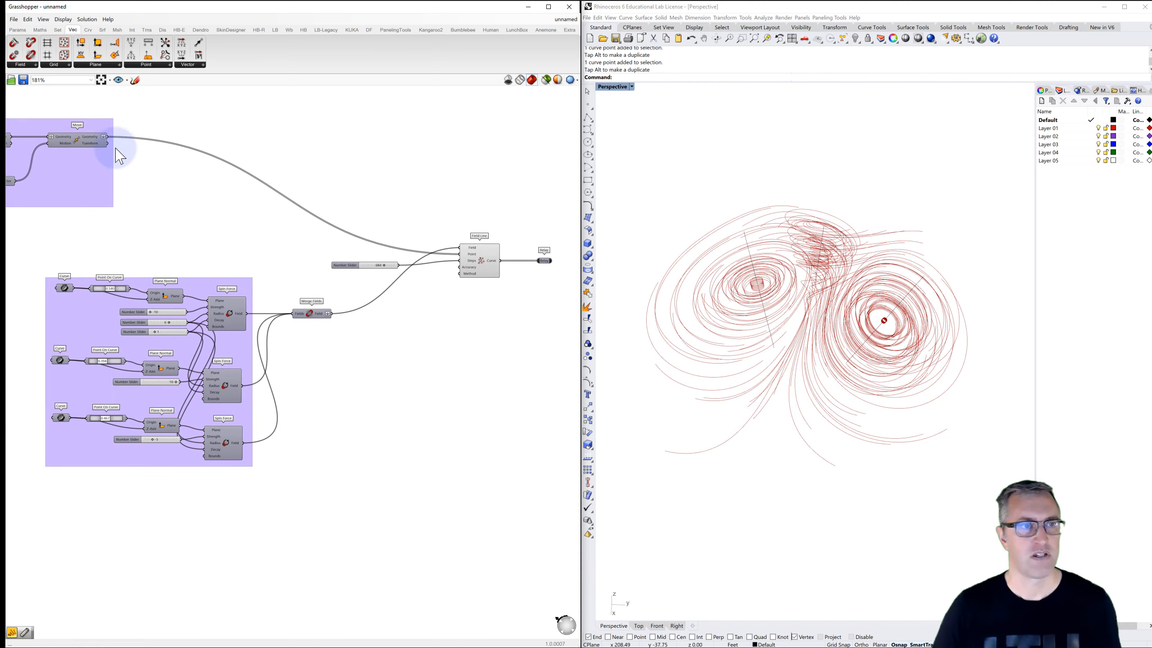
- Add a curve Length component after the Relay and connect the Relay to its Curve input
{"action": "right_click_drag", "start_coordinate": [456, 303], "coordinate": [334, 288]}
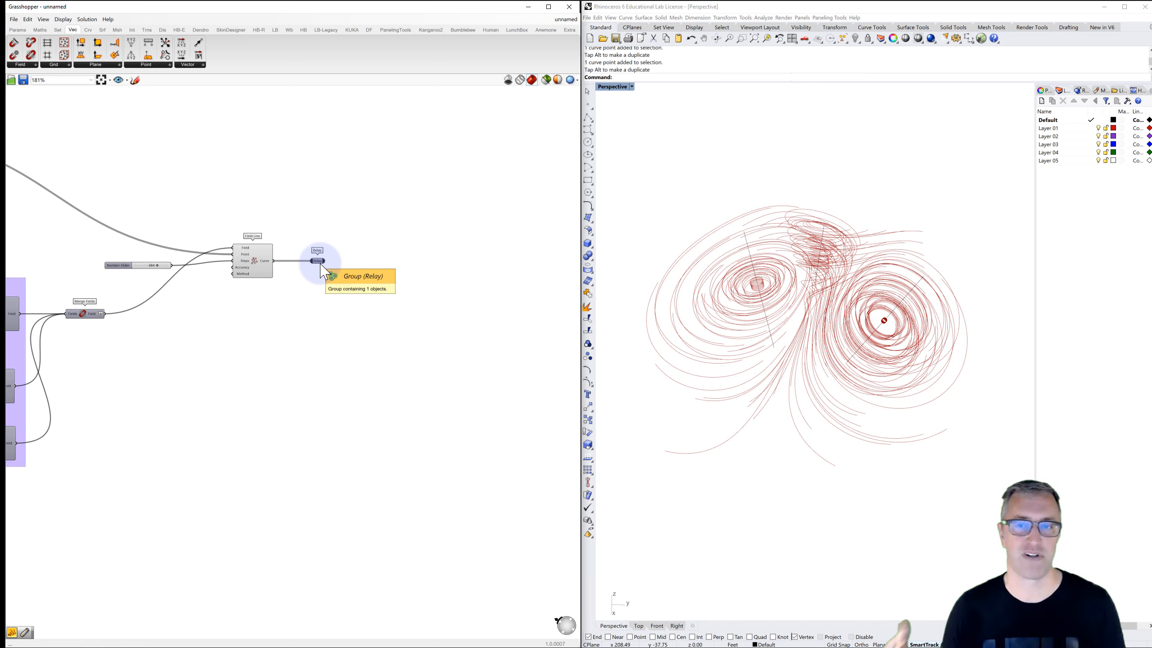
{"action": "right_click_drag", "start_coordinate": [357, 262], "coordinate": [244, 251]}
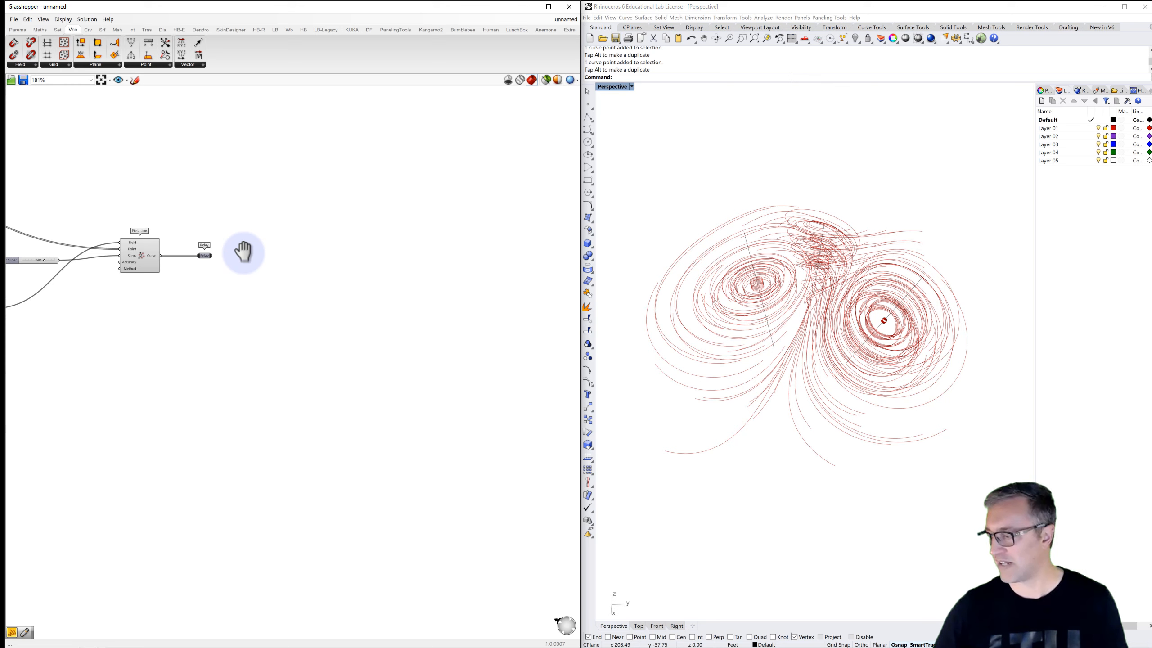
{"action": "double_click", "coordinate": [279, 252]}
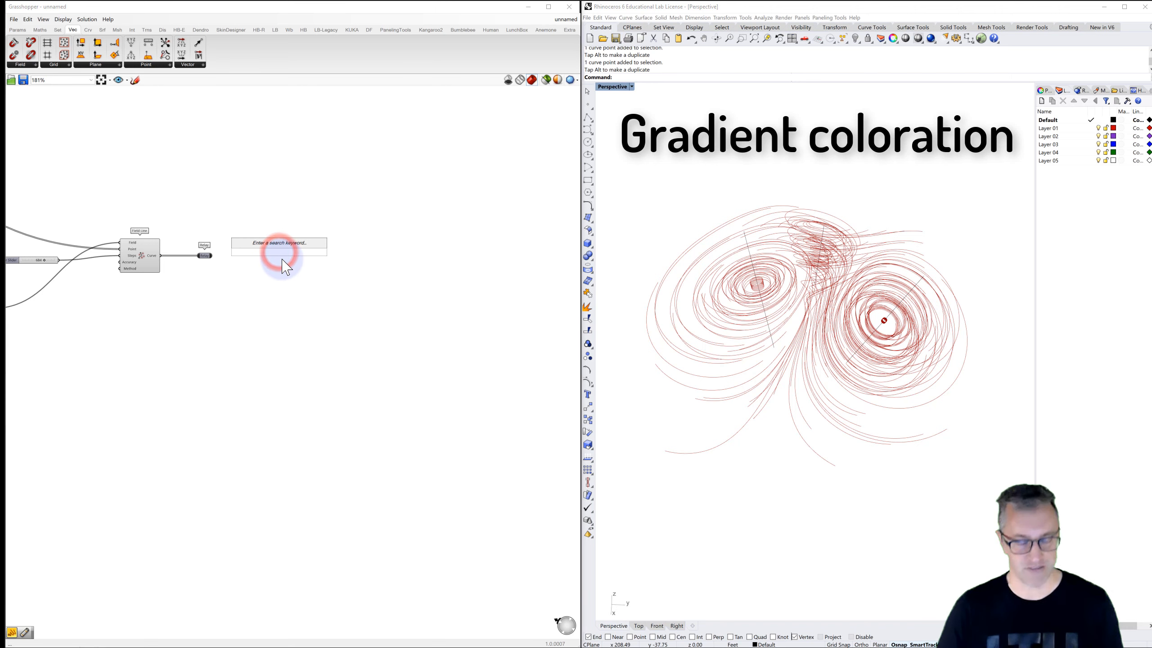
{"action": "type", "text": "l"}
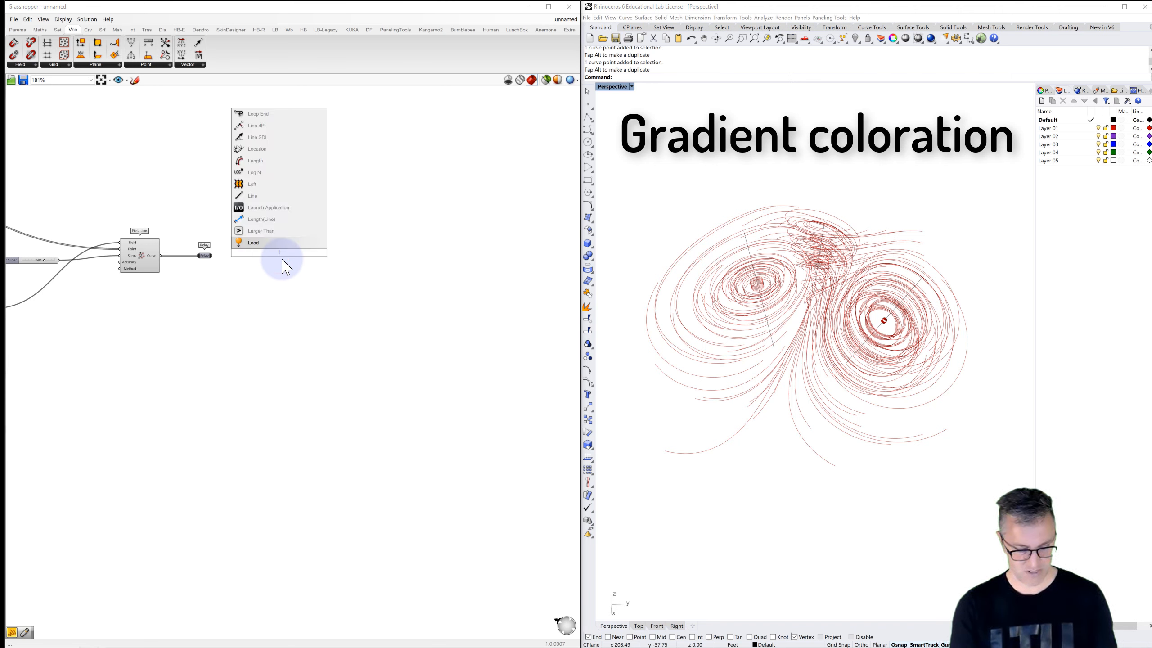
{"action": "type", "text": "enght"}
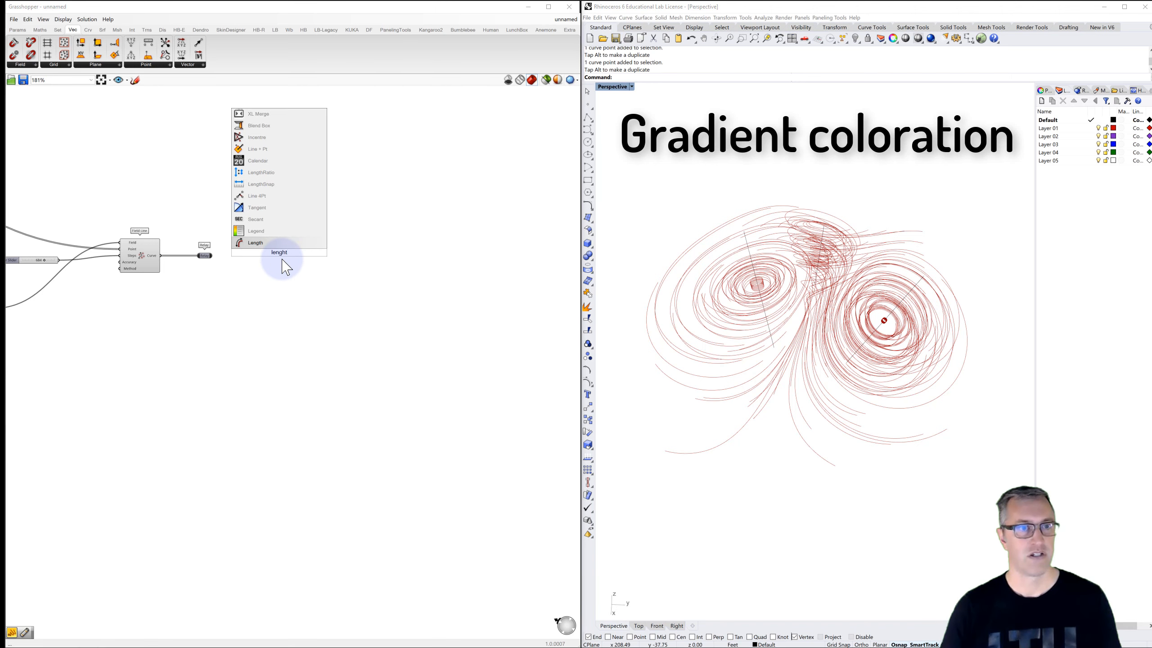
{"action": "left_click", "coordinate": [251, 243]}
{"action": "left_click_drag", "start_coordinate": [278, 254], "coordinate": [305, 236]}
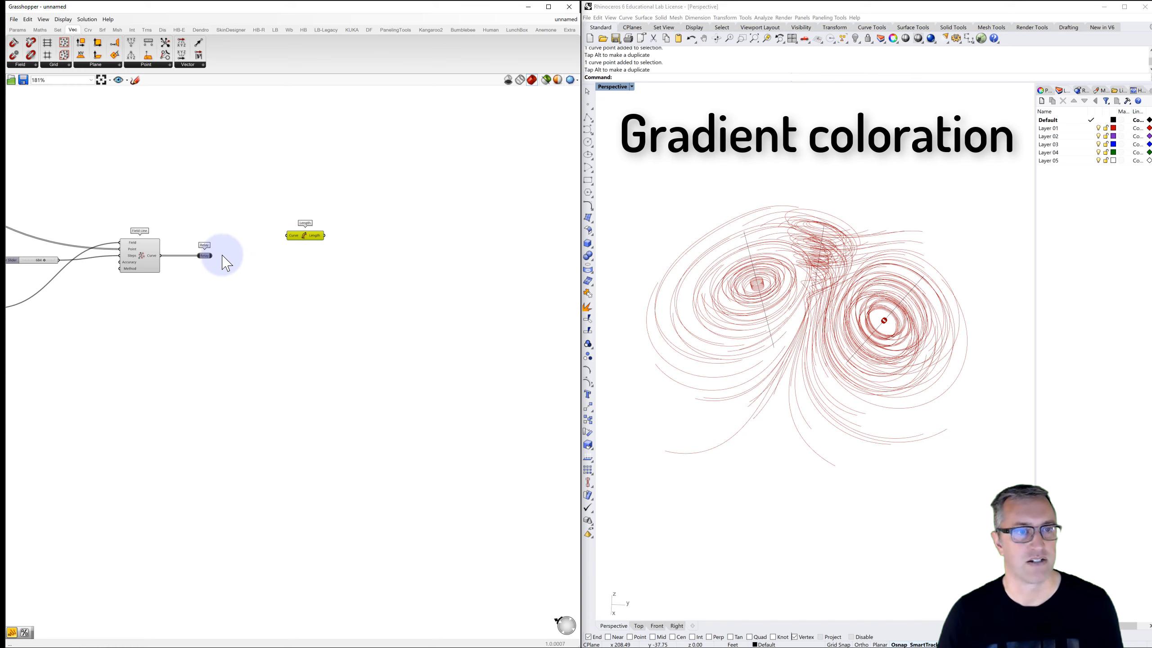
{"action": "left_click_drag", "start_coordinate": [214, 256], "coordinate": [288, 237]}
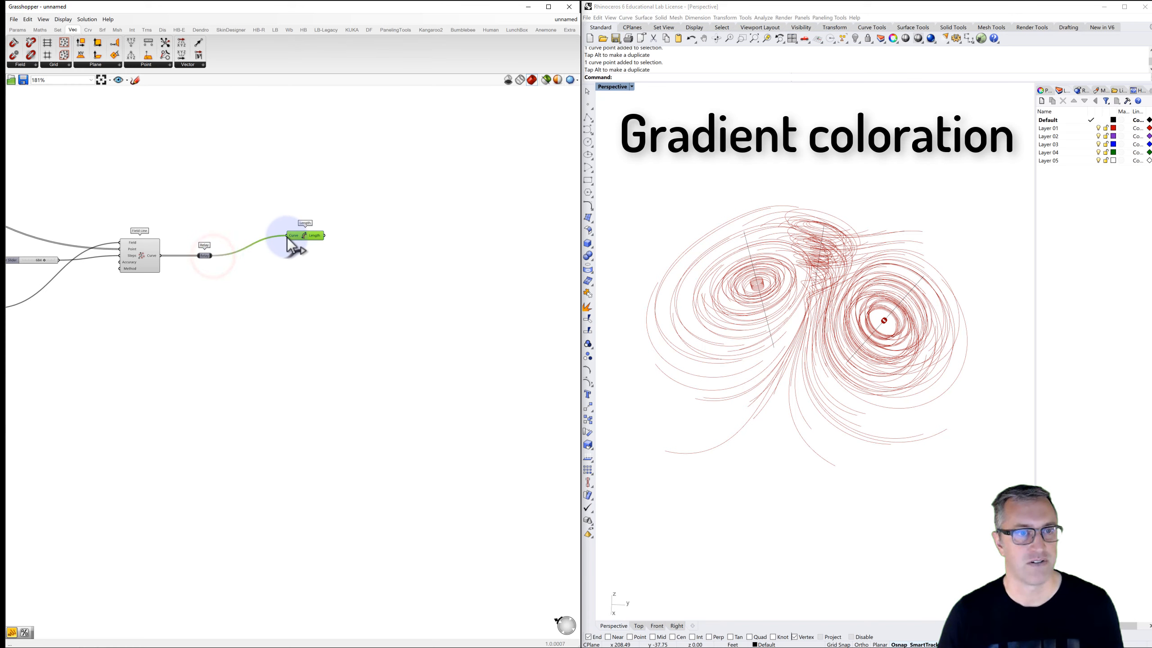
- Add a Panel connected to the Length output and enlarge it to list the field line lengths
{"action": "double_click", "coordinate": [386, 228]}
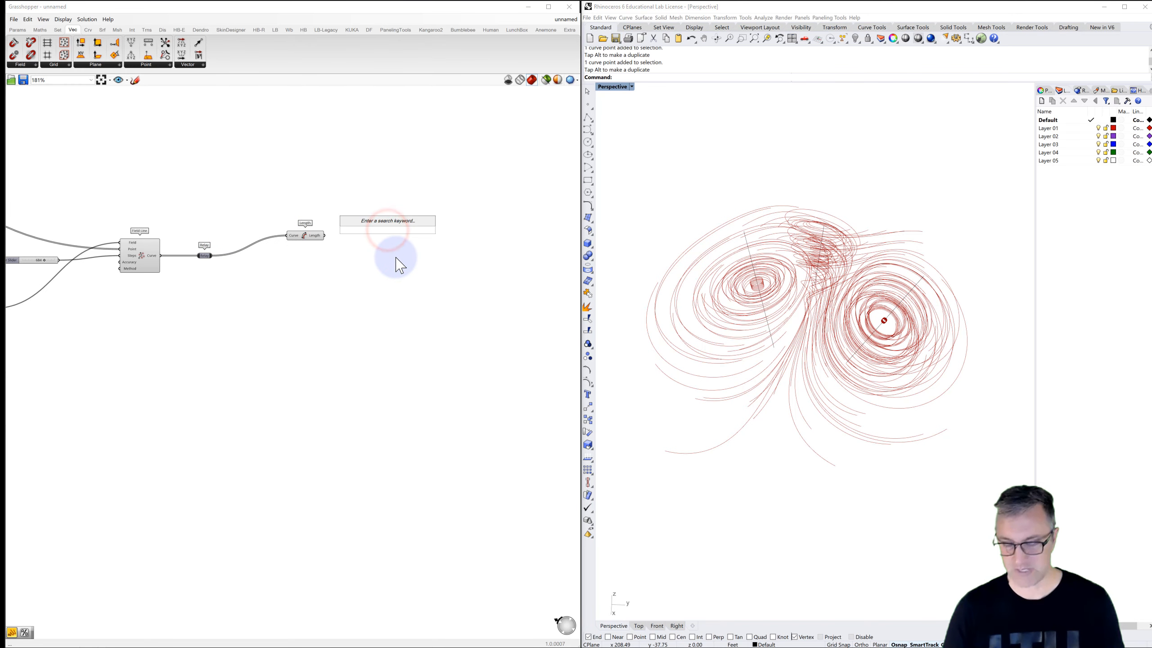
{"action": "type", "text": "//"}
{"action": "key", "text": "Return"}
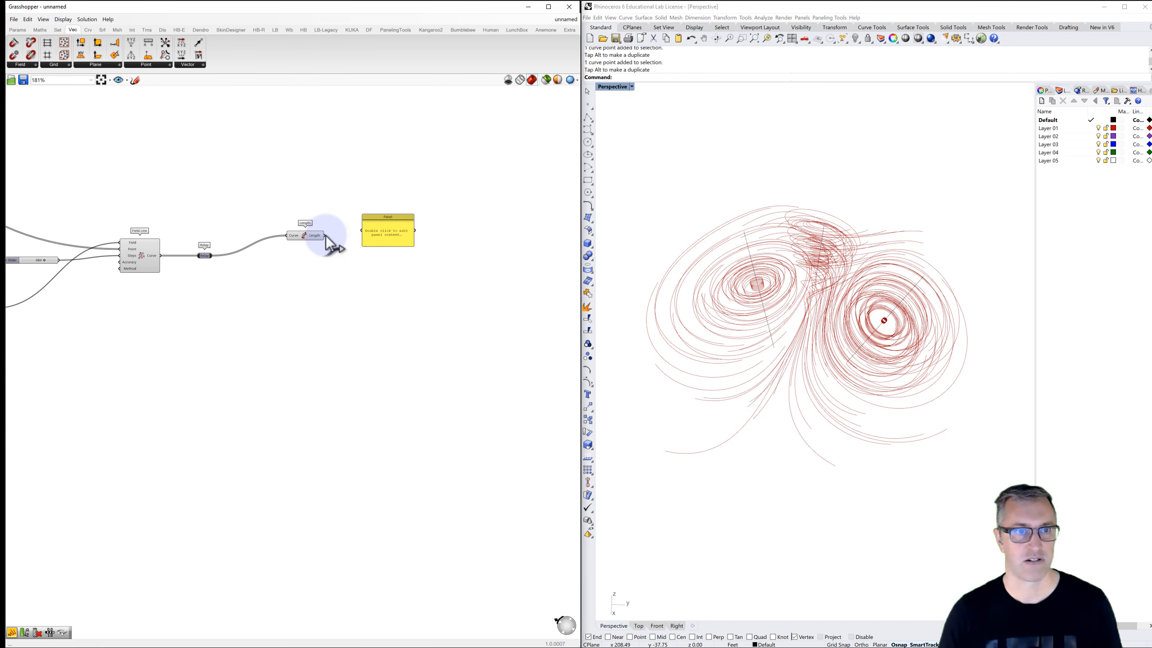
{"action": "mouse_move", "coordinate": [324, 235]}
{"action": "left_mouse_down"}
{"action": "mouse_move", "coordinate": [385, 249]}
{"action": "mouse_move", "coordinate": [404, 324]}
{"action": "mouse_move", "coordinate": [411, 487]}
{"action": "left_mouse_up"}
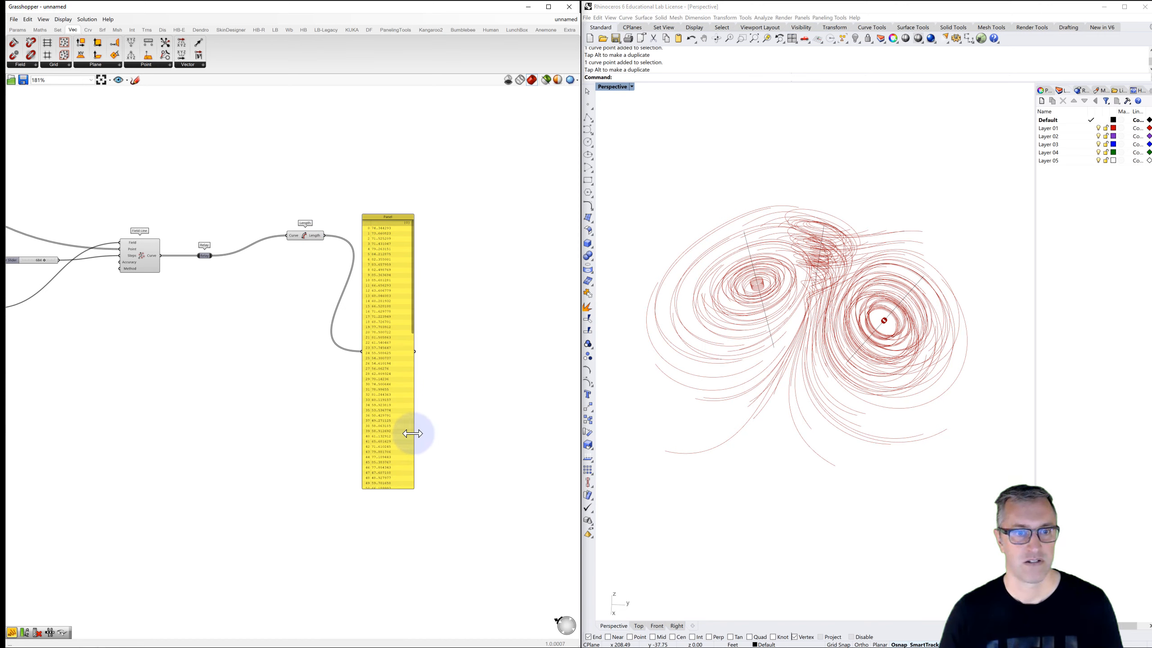
{"action": "left_click_drag", "start_coordinate": [412, 433], "coordinate": [471, 431]}
{"action": "scroll", "coordinate": [381, 272], "scroll_direction": "up", "scroll_amount": 3}
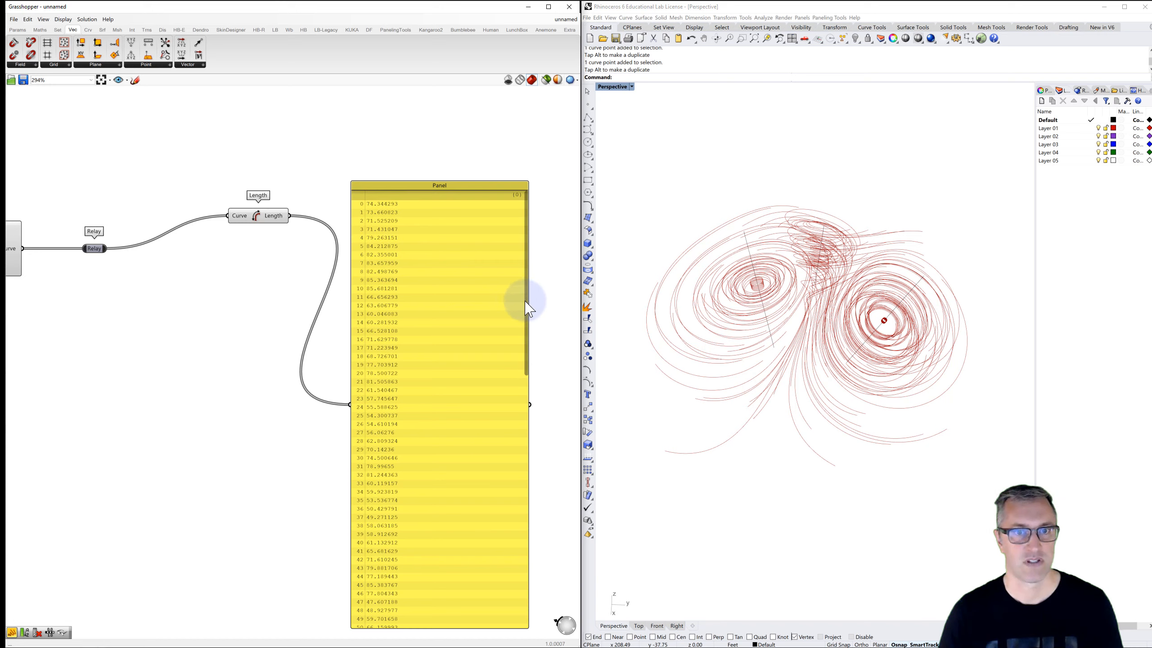
- Delete the Panel listing the field line lengths and add a Bounds component with its Numbers input fed by the Length output
{"action": "left_click_drag", "start_coordinate": [526, 308], "coordinate": [454, 144]}
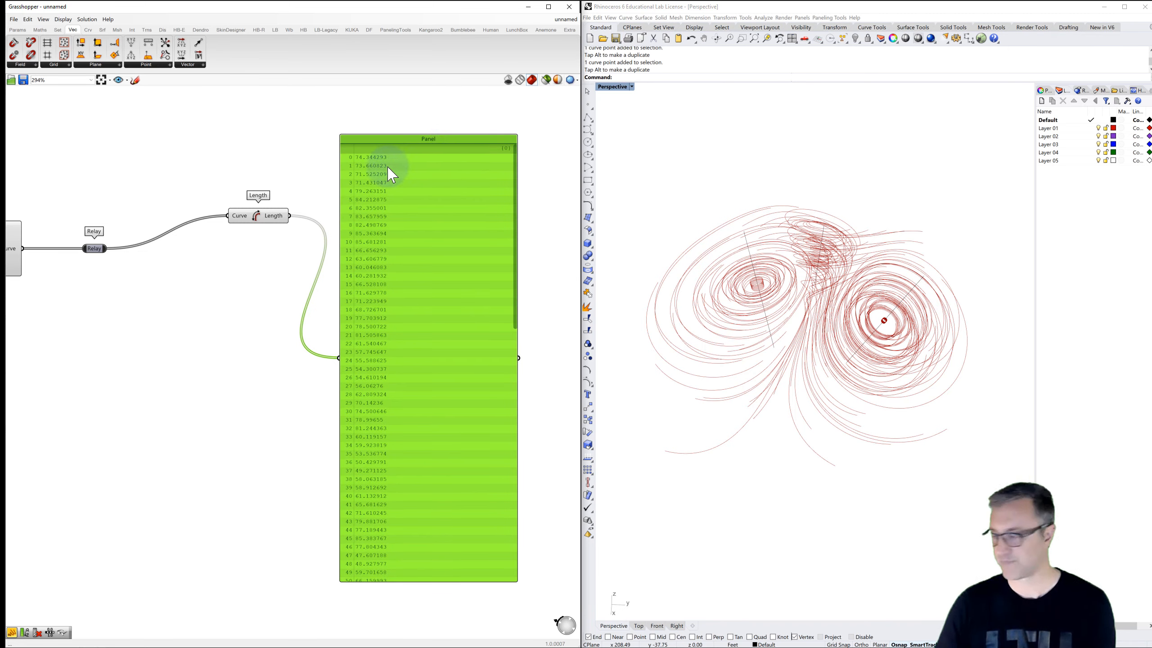
{"action": "key", "text": "Delete"}
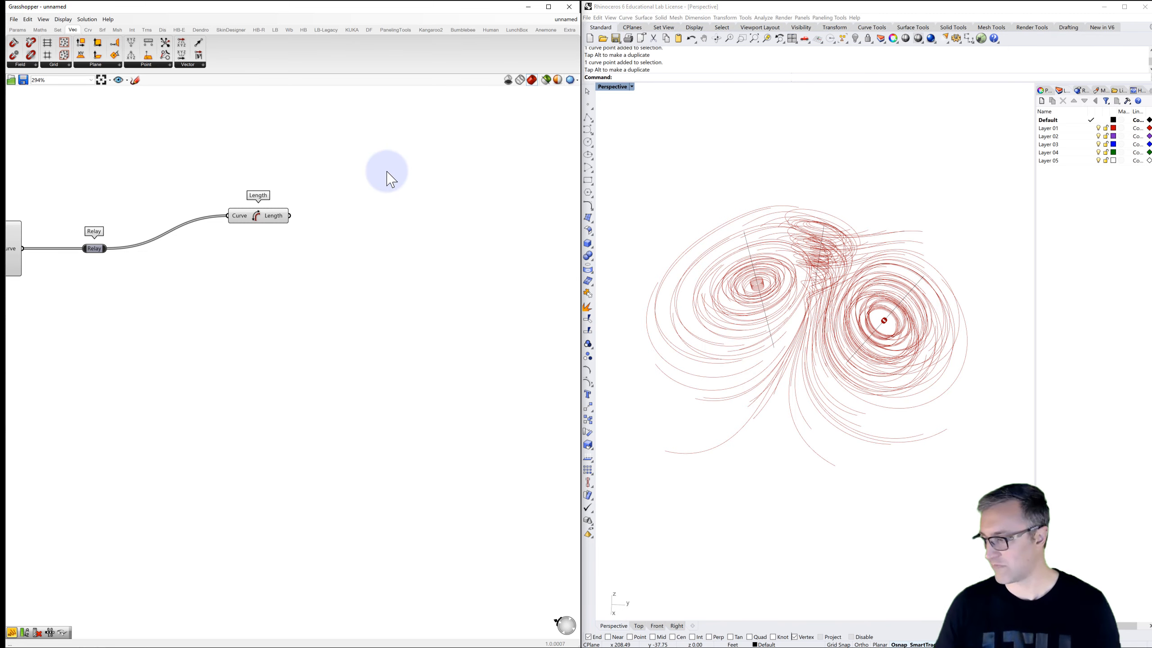
{"action": "double_click", "coordinate": [359, 221]}
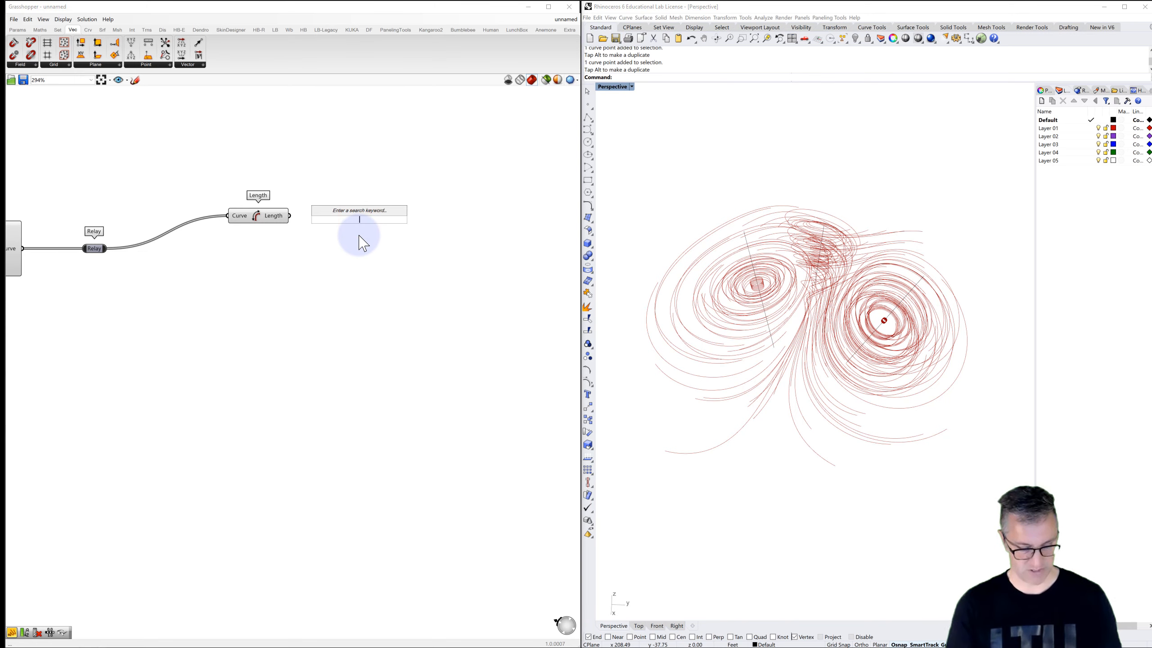
{"action": "type", "text": "bounds"}
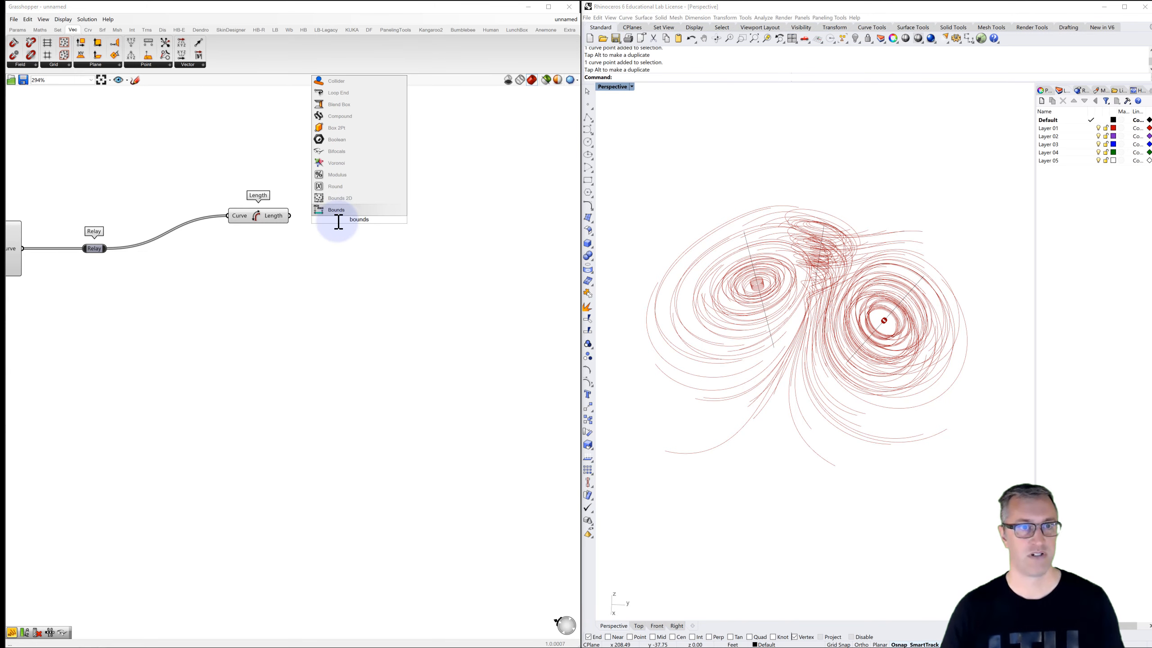
{"action": "left_click", "coordinate": [336, 210]}
{"action": "left_click_drag", "start_coordinate": [289, 215], "coordinate": [336, 221]}
- Add a Deconstruct Domain component after Bounds and connect the Bounds Domain output to it
{"action": "mouse_move", "coordinate": [378, 227]}
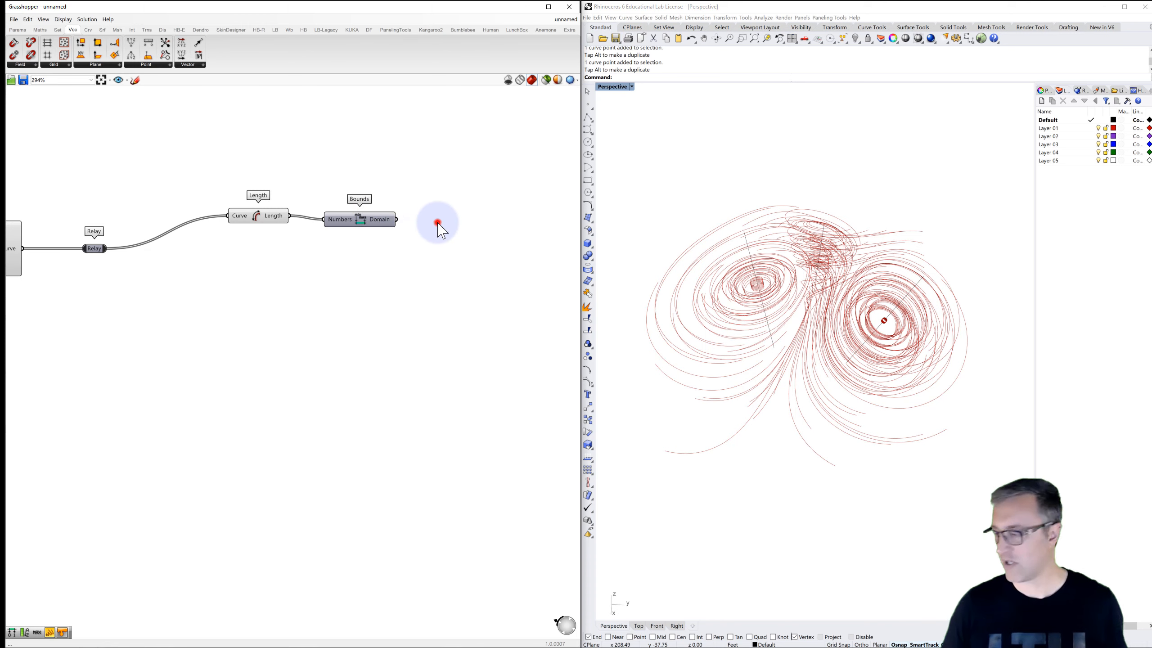
{"action": "double_click", "coordinate": [438, 223]}
{"action": "type", "text": "dec"}
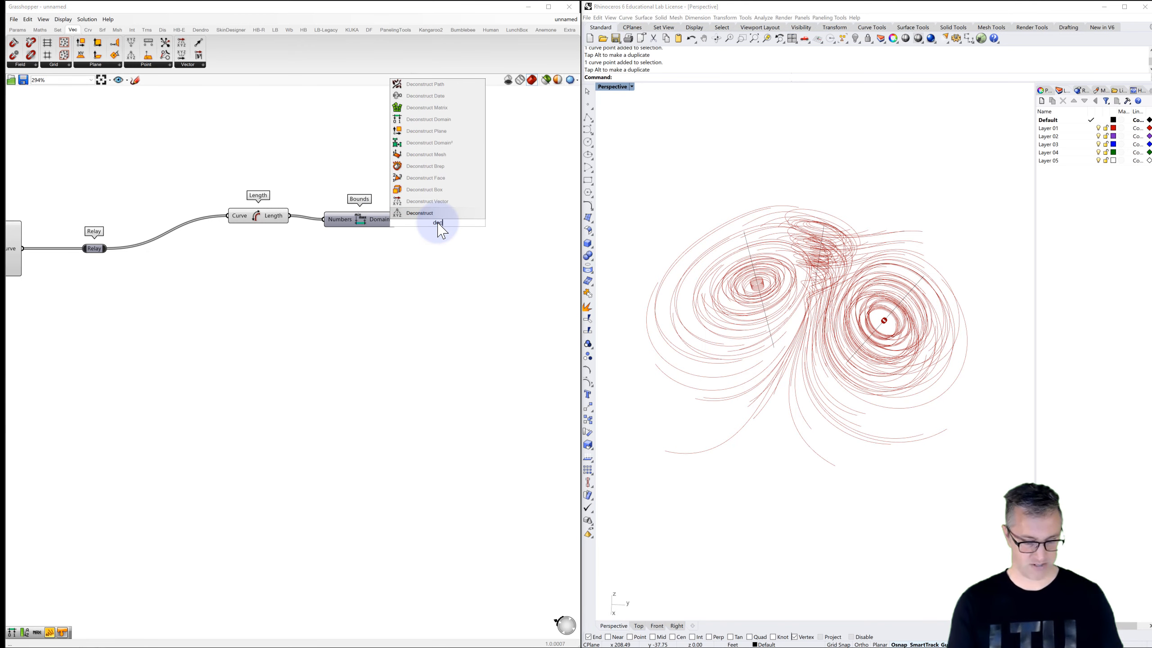
{"action": "type", "text": "onstruct"}
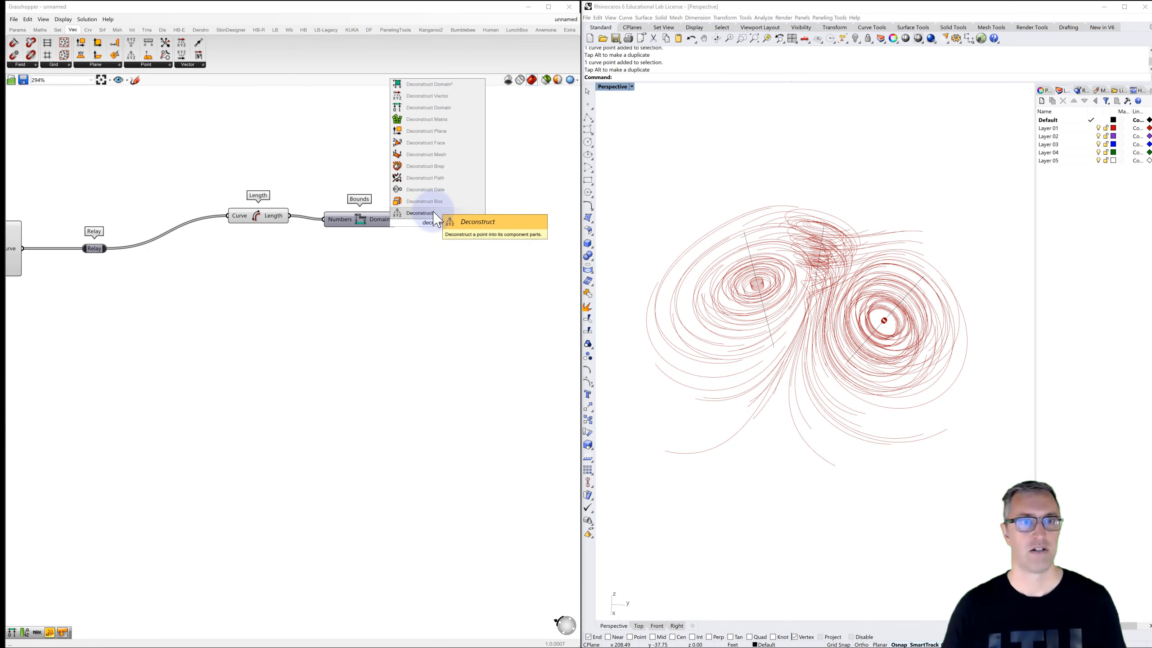
{"action": "left_click", "coordinate": [430, 109]}
{"action": "left_click", "coordinate": [432, 216]}
{"action": "left_click_drag", "start_coordinate": [440, 219], "coordinate": [418, 224]}
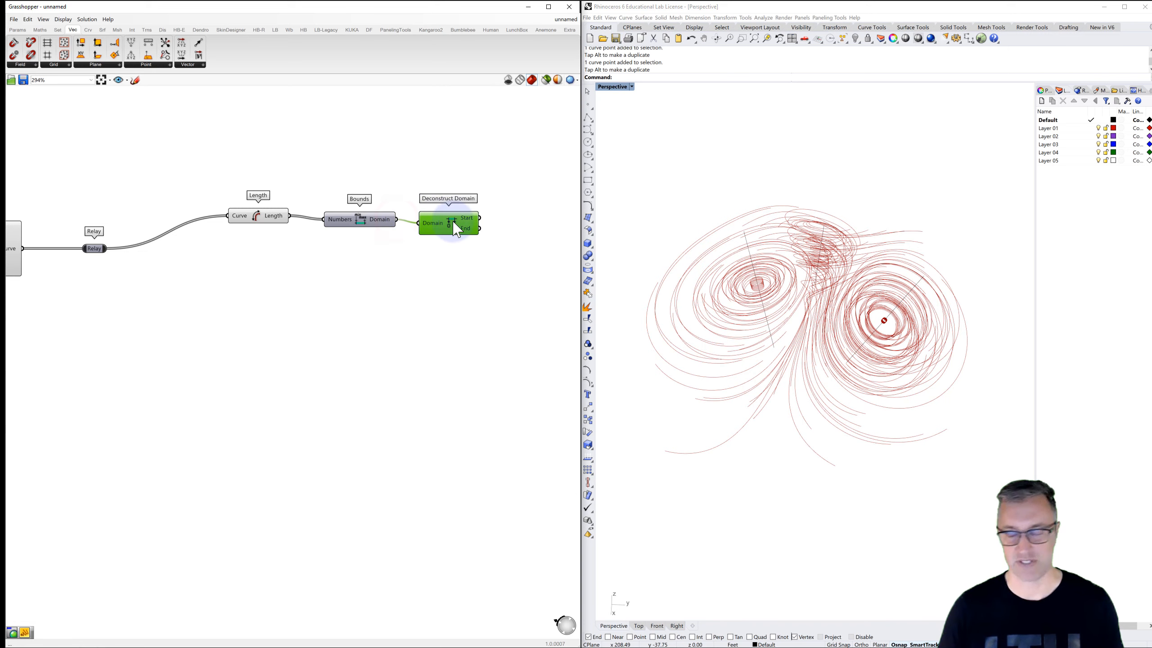
- Add a Gradient component and place it with some space after Deconstruct Domain
{"action": "right_click_drag", "start_coordinate": [452, 224], "coordinate": [319, 233]}
{"action": "double_click", "coordinate": [412, 225]}
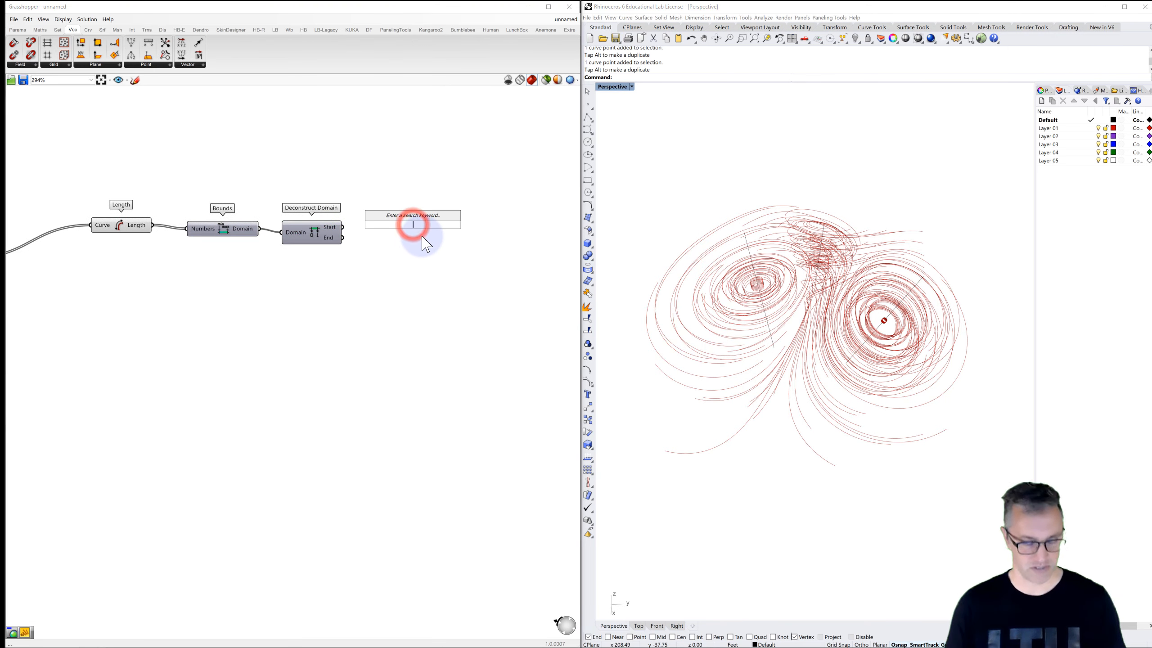
{"action": "type", "text": "gradia"}
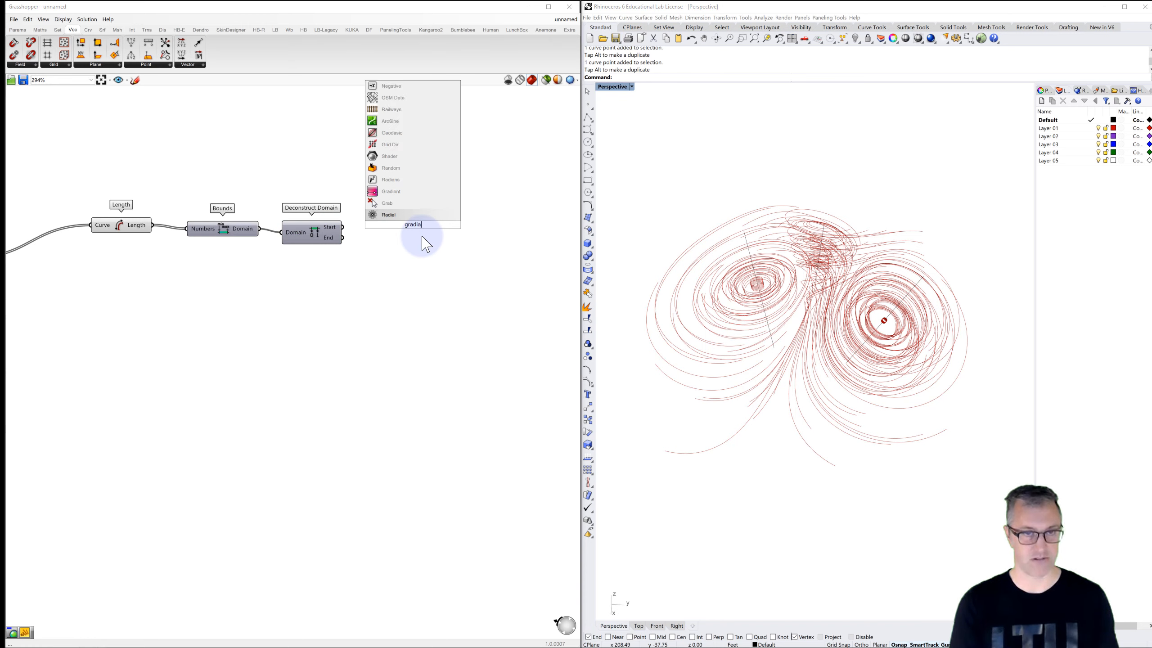
{"action": "left_click", "coordinate": [391, 215]}
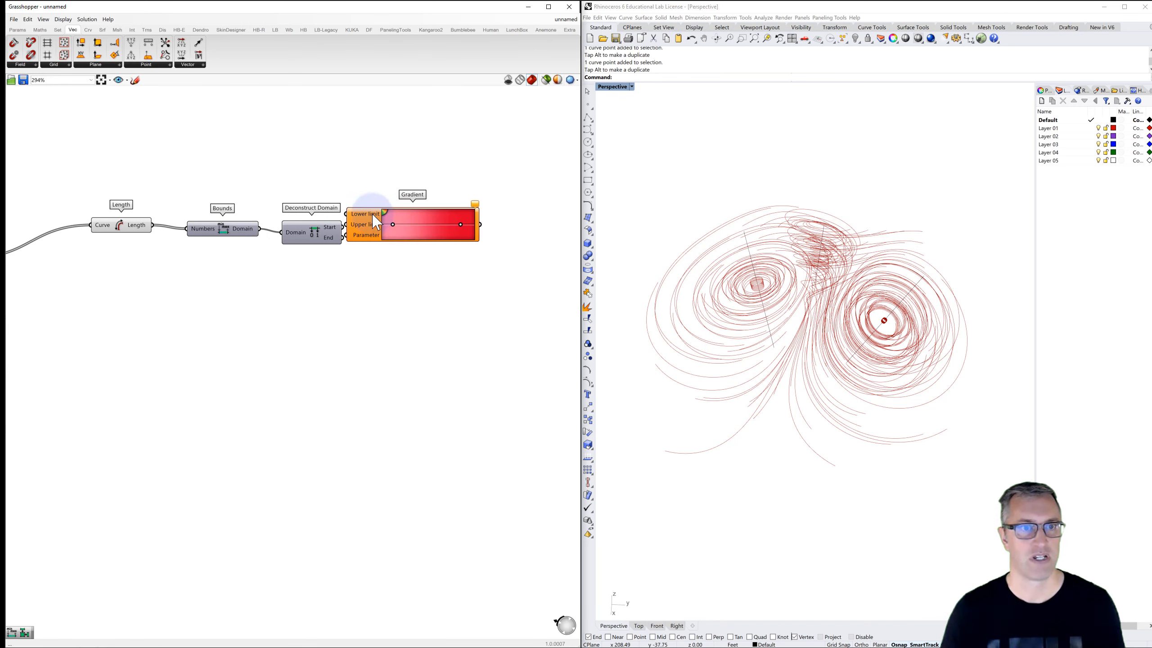
{"action": "left_click_drag", "start_coordinate": [378, 226], "coordinate": [421, 239]}
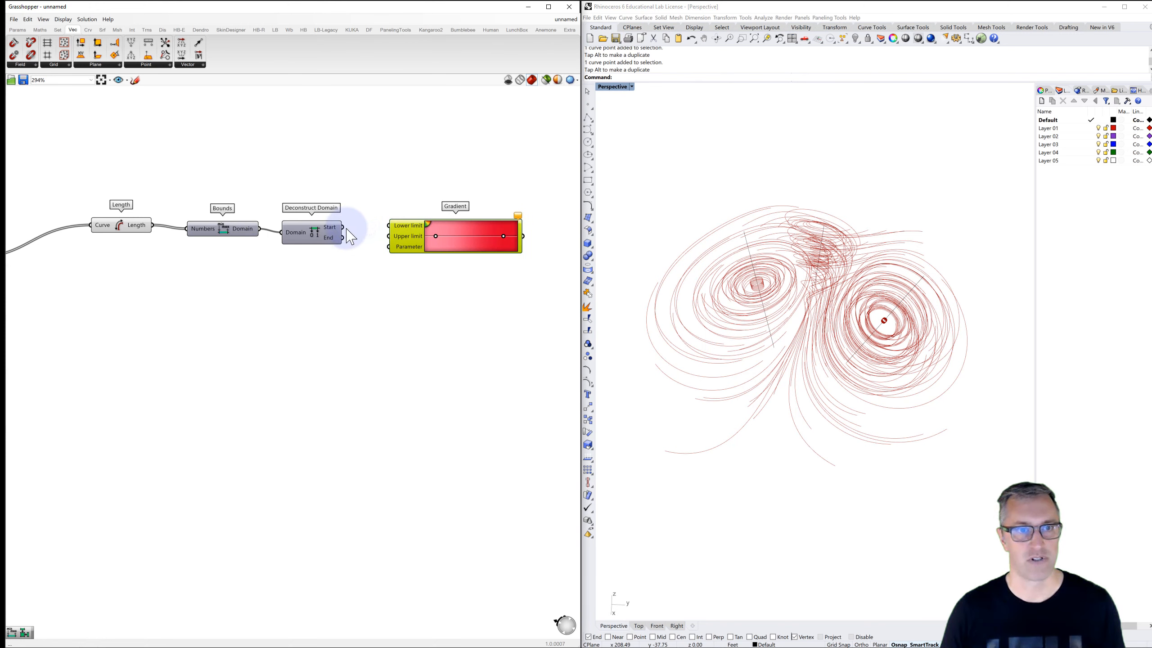
- Connect Start and End to the Gradient's Lower limit and Upper limit, and the curve Length output to its Parameter input
{"action": "left_click_drag", "start_coordinate": [344, 227], "coordinate": [390, 235]}
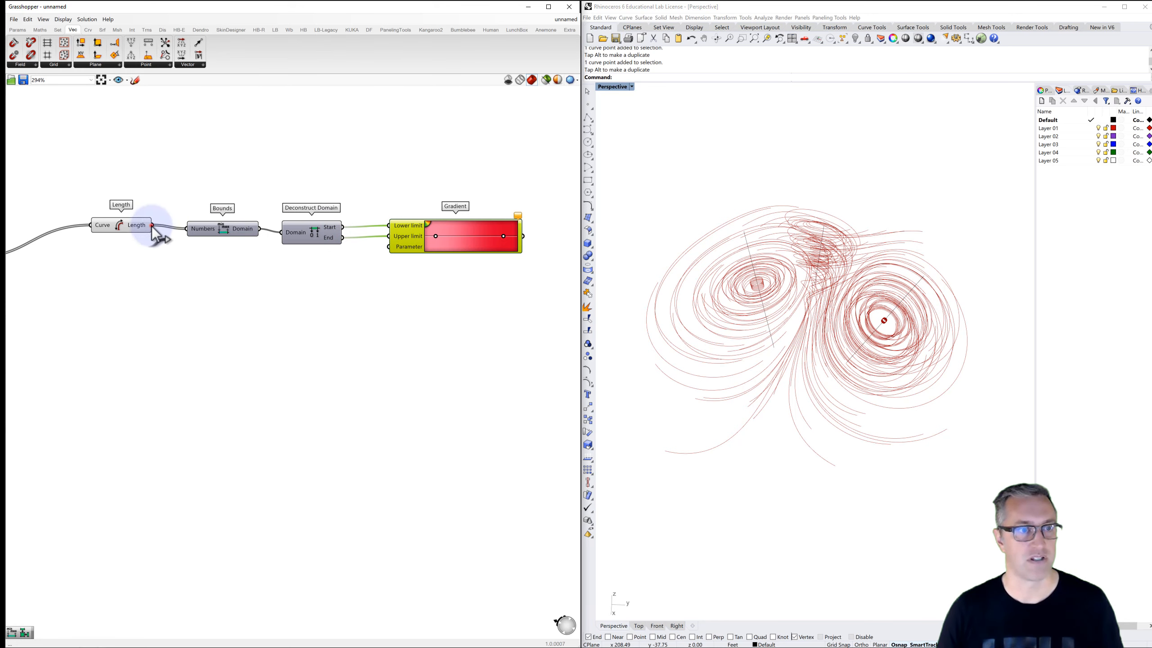
{"action": "left_click_drag", "start_coordinate": [152, 225], "coordinate": [404, 172]}
{"action": "scroll", "coordinate": [401, 223], "scroll_direction": "down", "scroll_amount": 2}
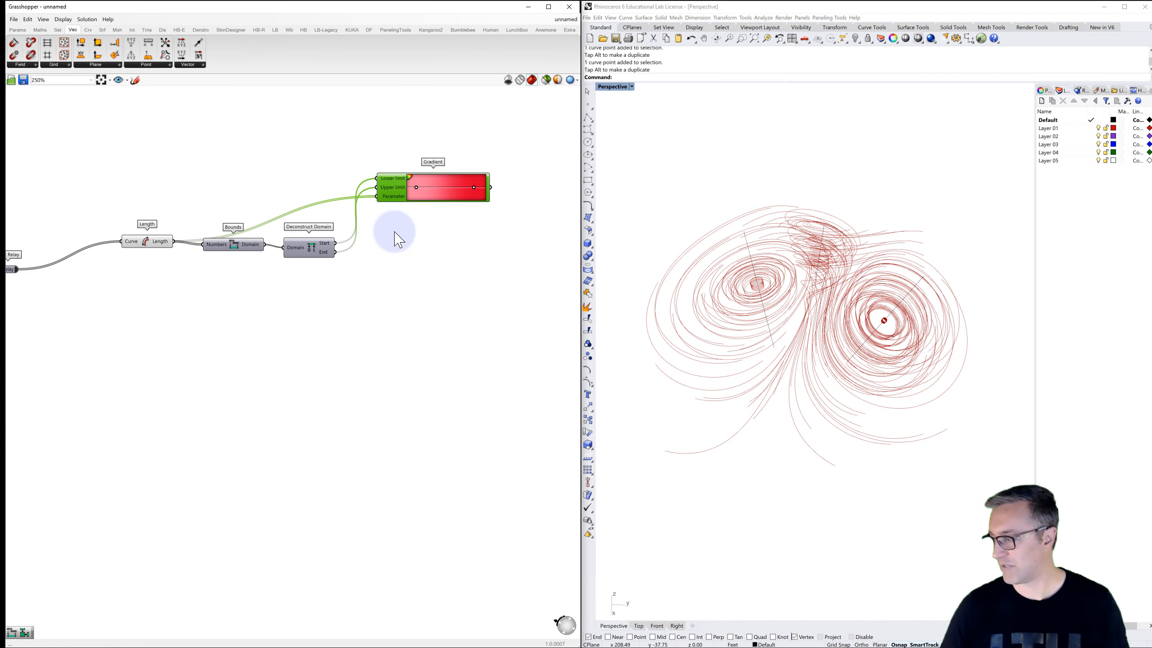
- Add a Custom Preview component after the Gradient and connect the Gradient output to its Material input
{"action": "right_click_drag", "start_coordinate": [437, 240], "coordinate": [297, 237]}
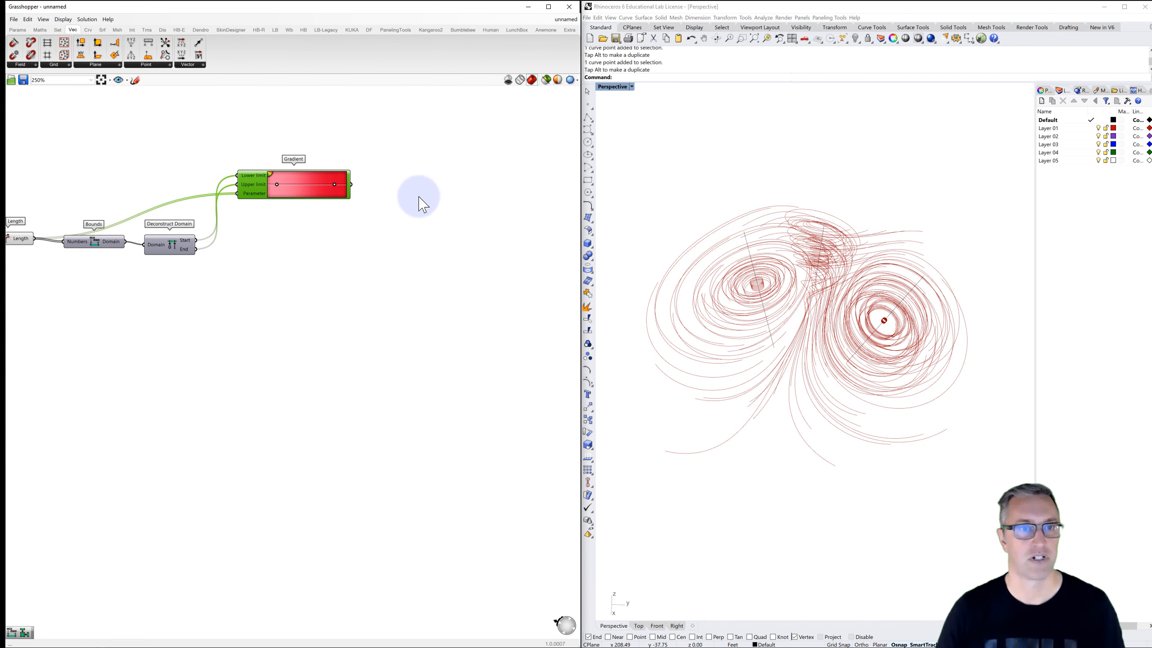
{"action": "double_click", "coordinate": [444, 184]}
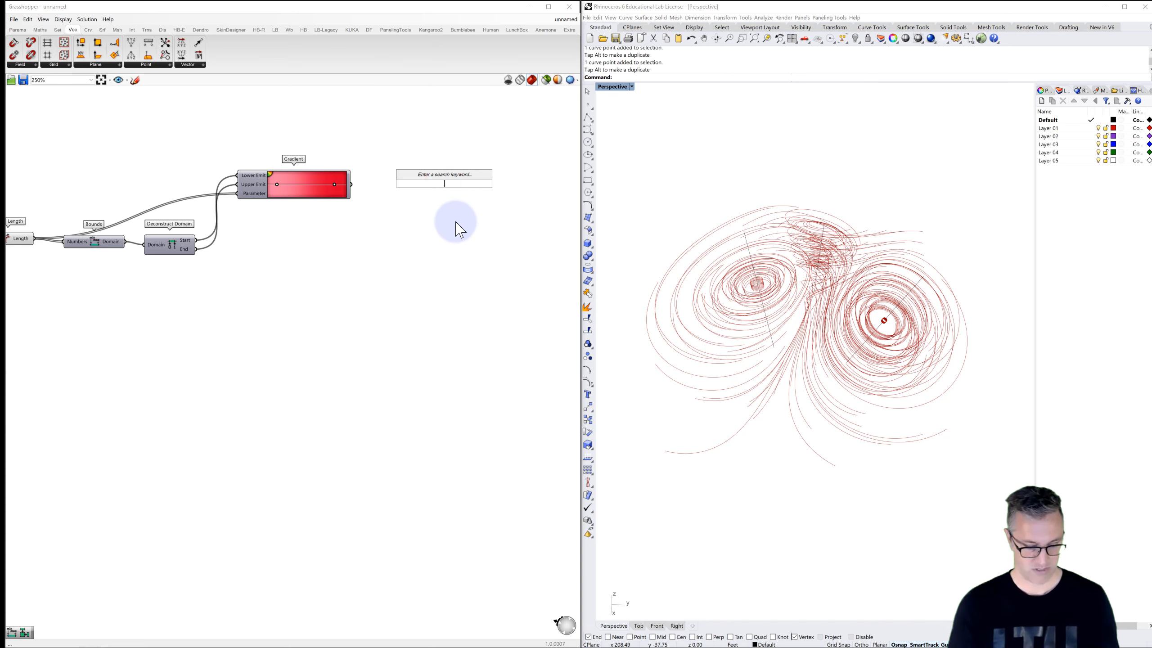
{"action": "type", "text": "custom"}
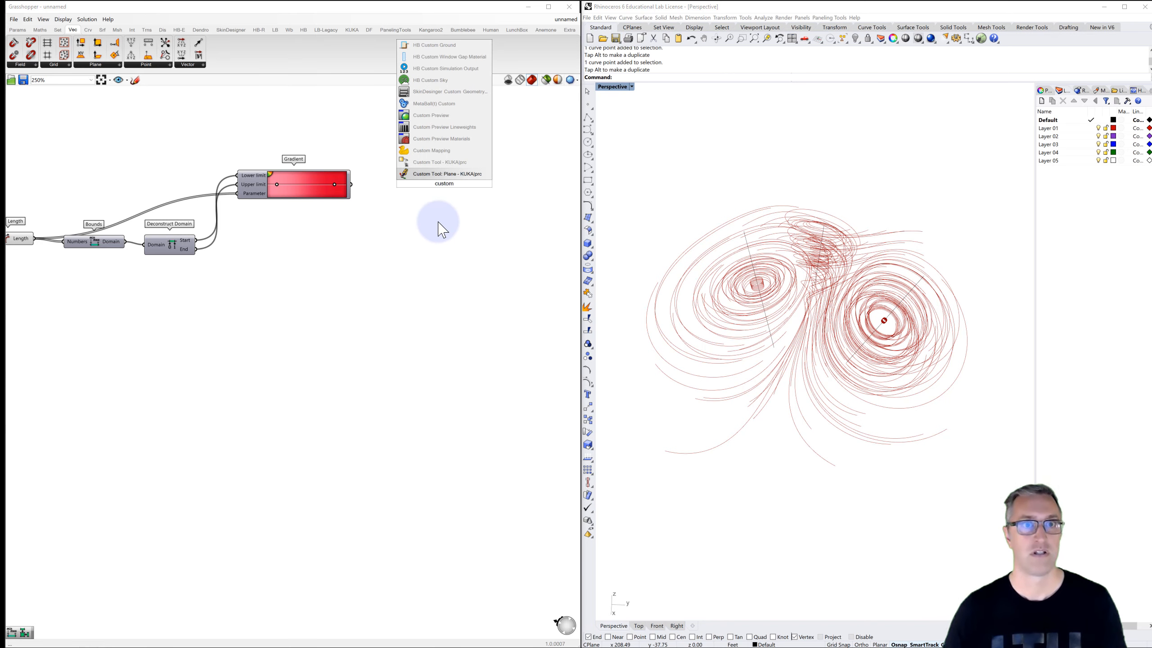
{"action": "left_click", "coordinate": [423, 115]}
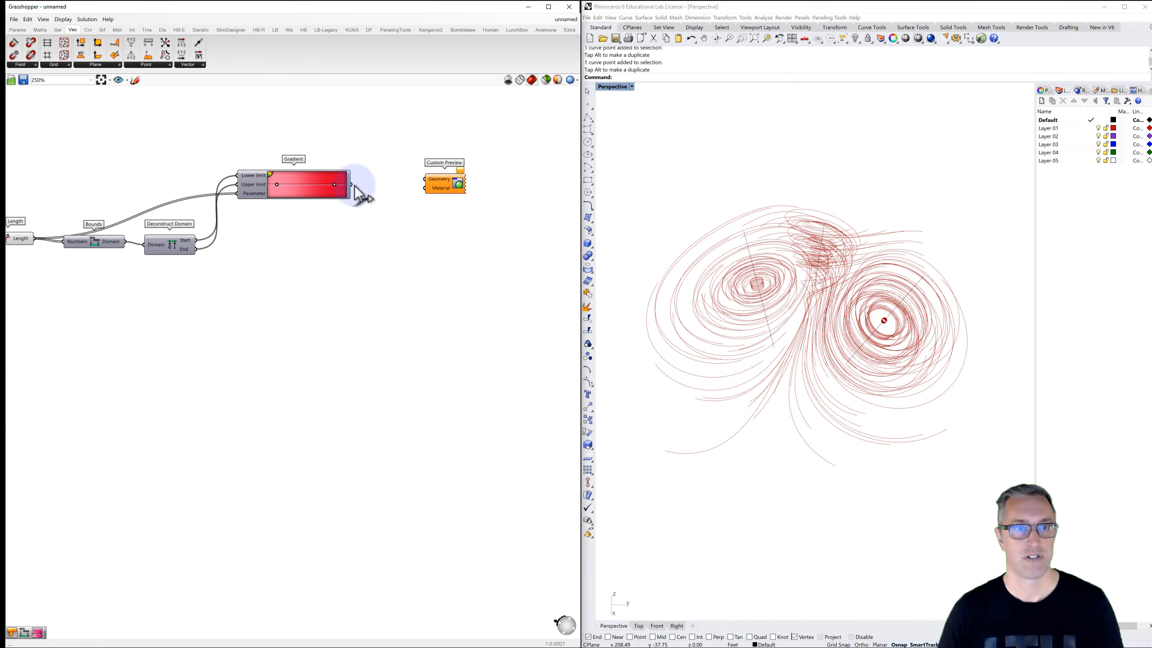
{"action": "left_click_drag", "start_coordinate": [352, 185], "coordinate": [433, 192]}
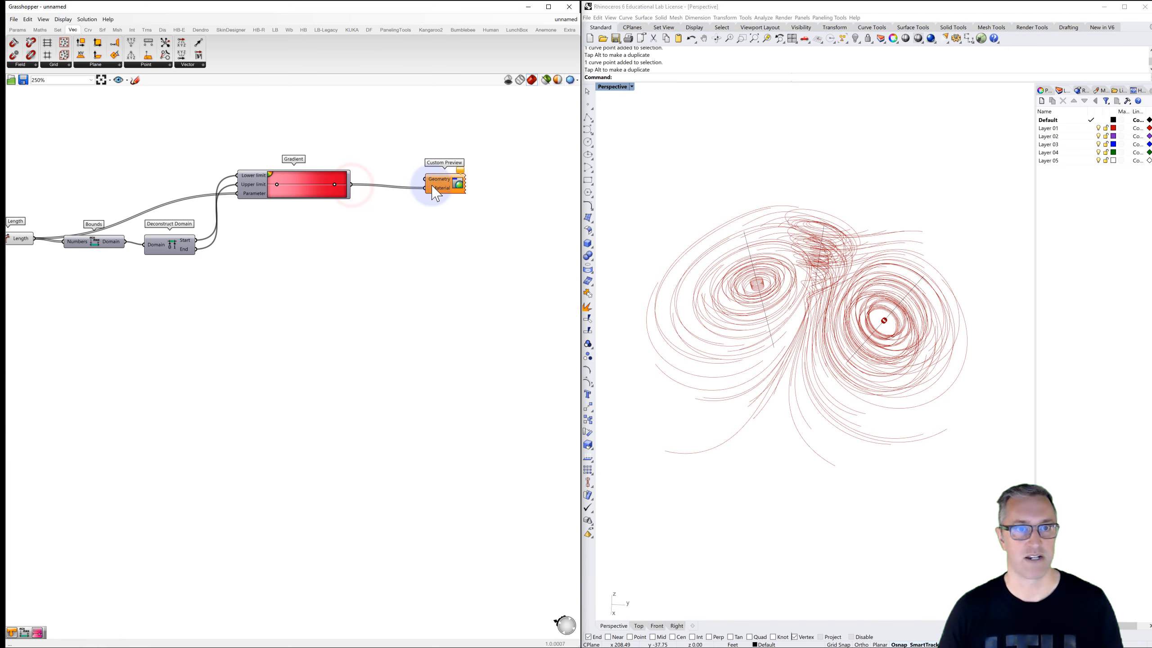
- Connect the Relay's field line curves to the Geometry input of Custom Preview and place that component above the Gradient
{"action": "scroll", "coordinate": [433, 193], "scroll_direction": "down", "scroll_amount": 1}
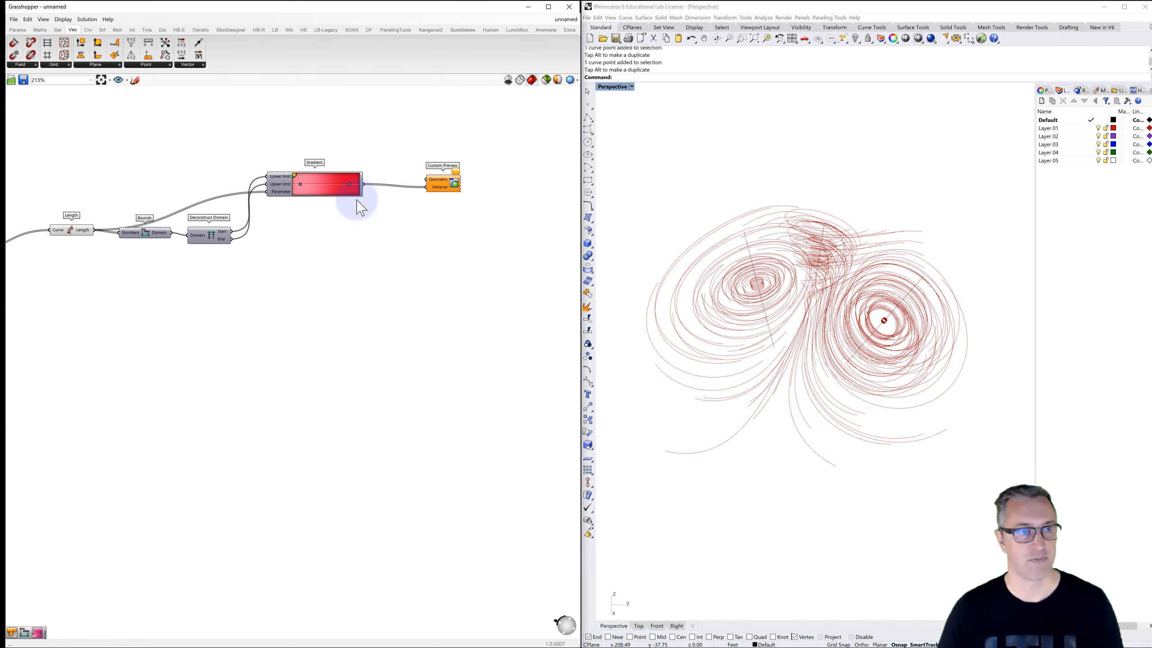
{"action": "right_click_drag", "start_coordinate": [360, 201], "coordinate": [458, 206]}
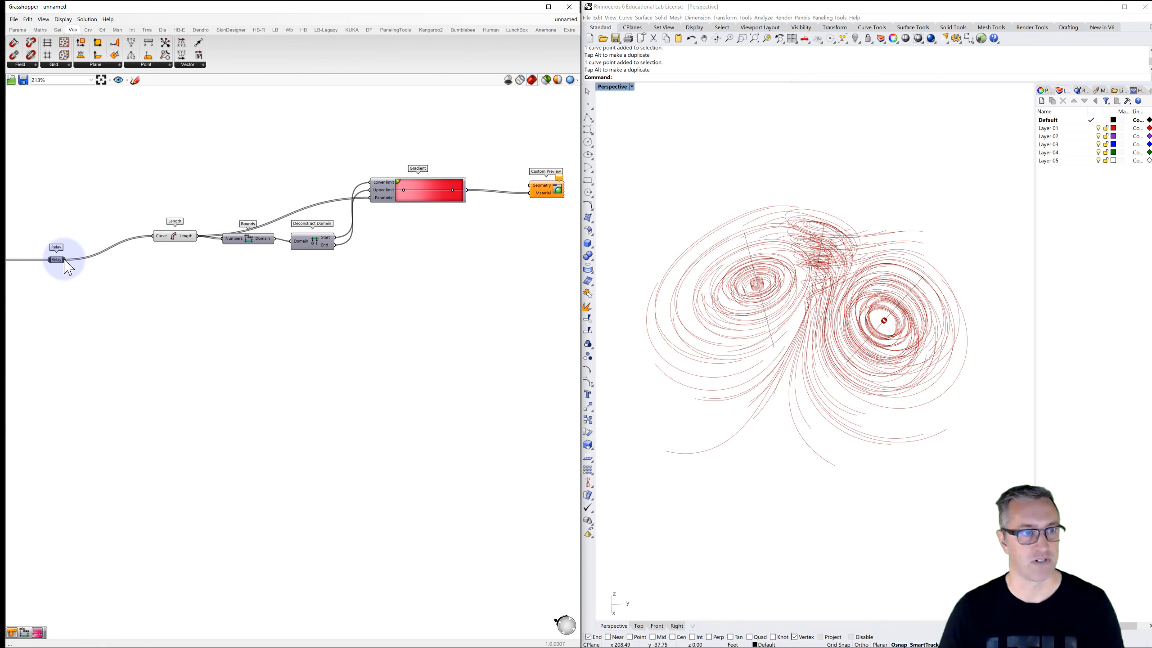
{"action": "right_click_drag", "start_coordinate": [68, 262], "coordinate": [166, 247]}
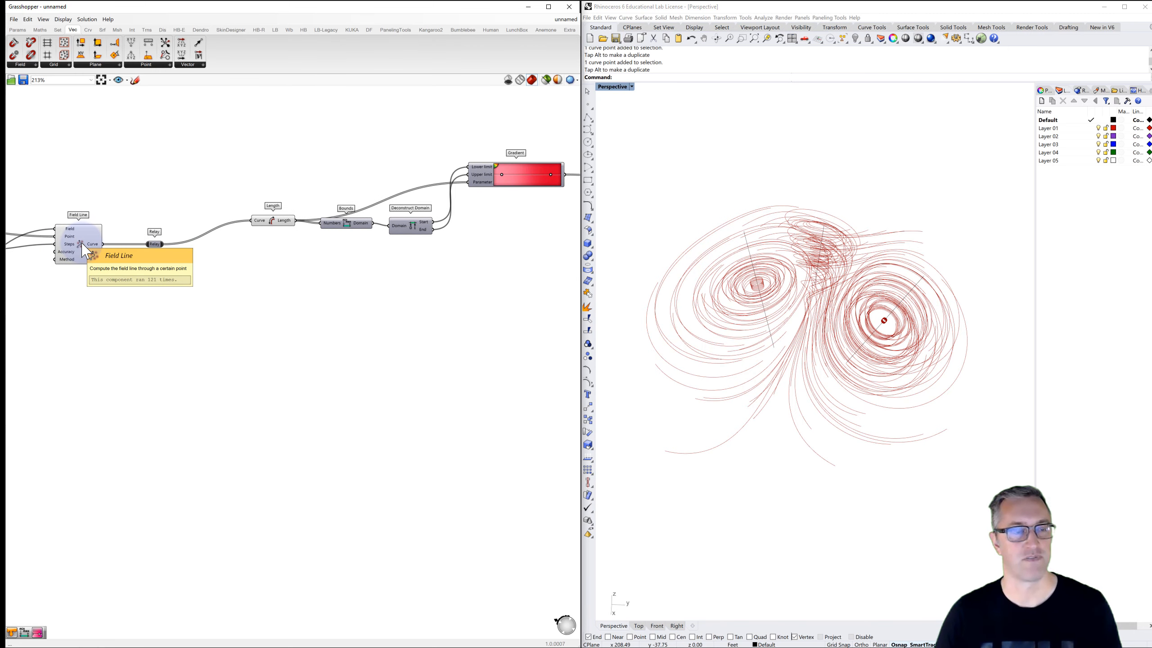
{"action": "left_click_drag", "start_coordinate": [162, 245], "coordinate": [522, 135]}
{"action": "left_click", "coordinate": [527, 179]}
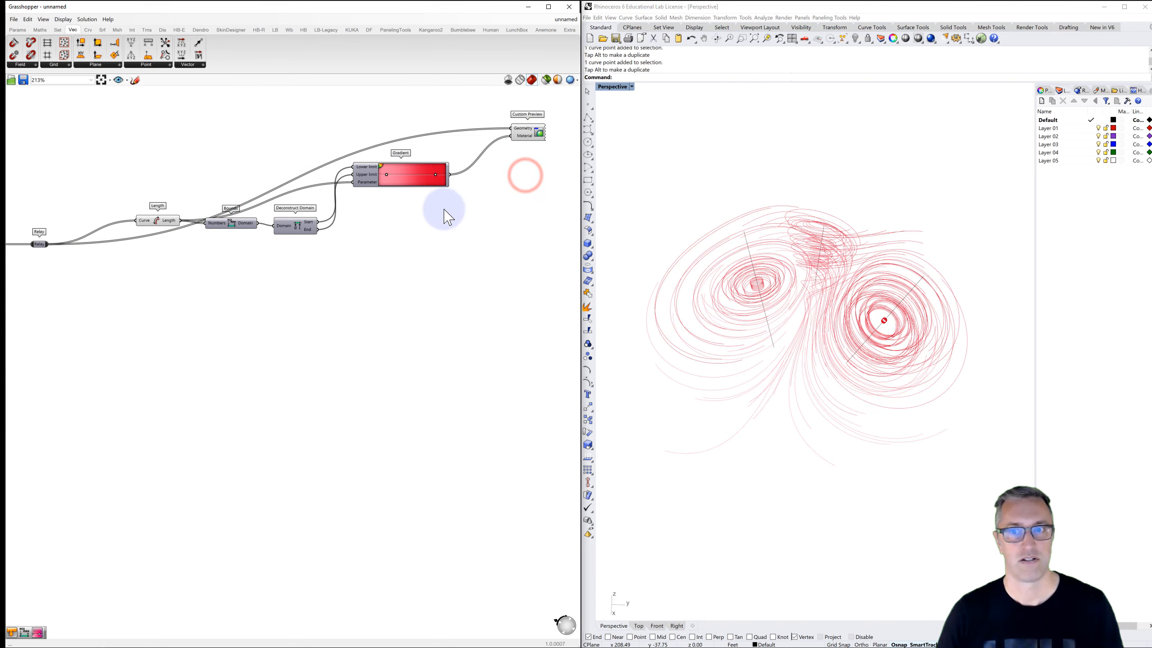
- Turn off the preview of the Field Line component
{"action": "right_click_drag", "start_coordinate": [131, 250], "coordinate": [230, 227]}
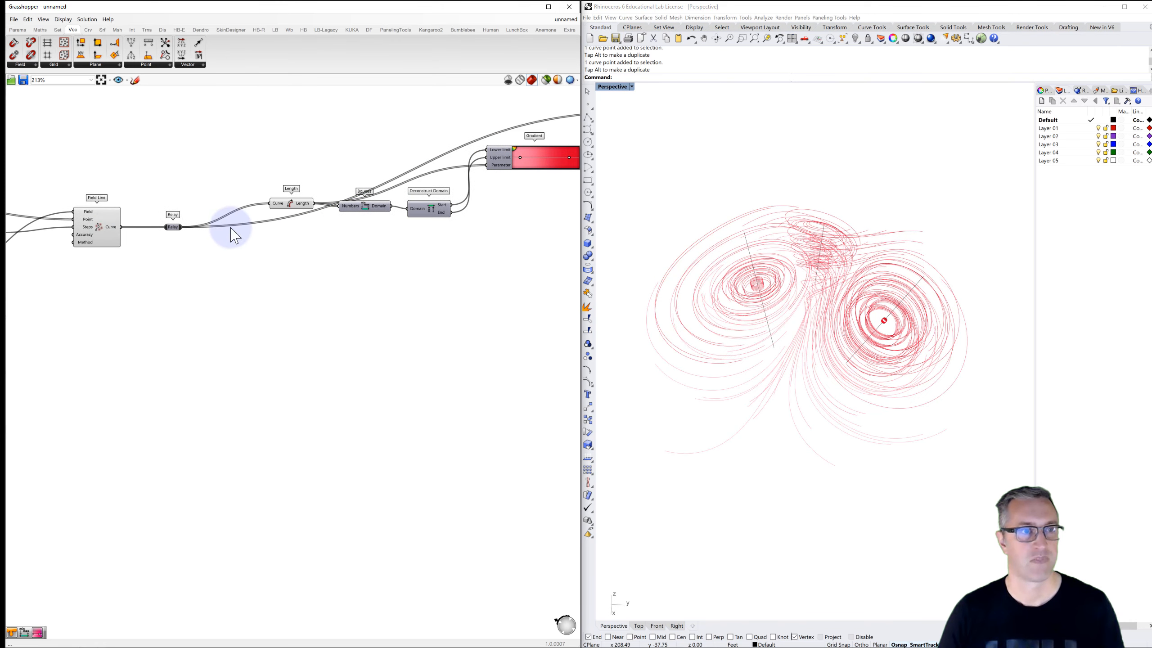
{"action": "left_click", "coordinate": [100, 225]}
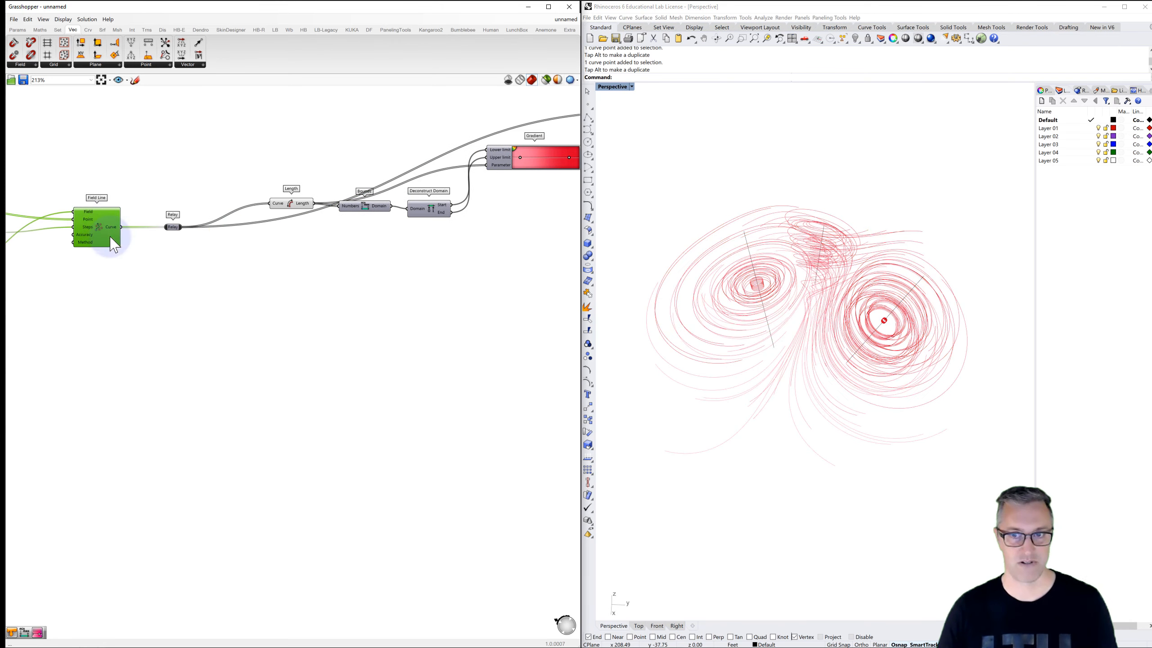
{"action": "left_click", "coordinate": [316, 277]}
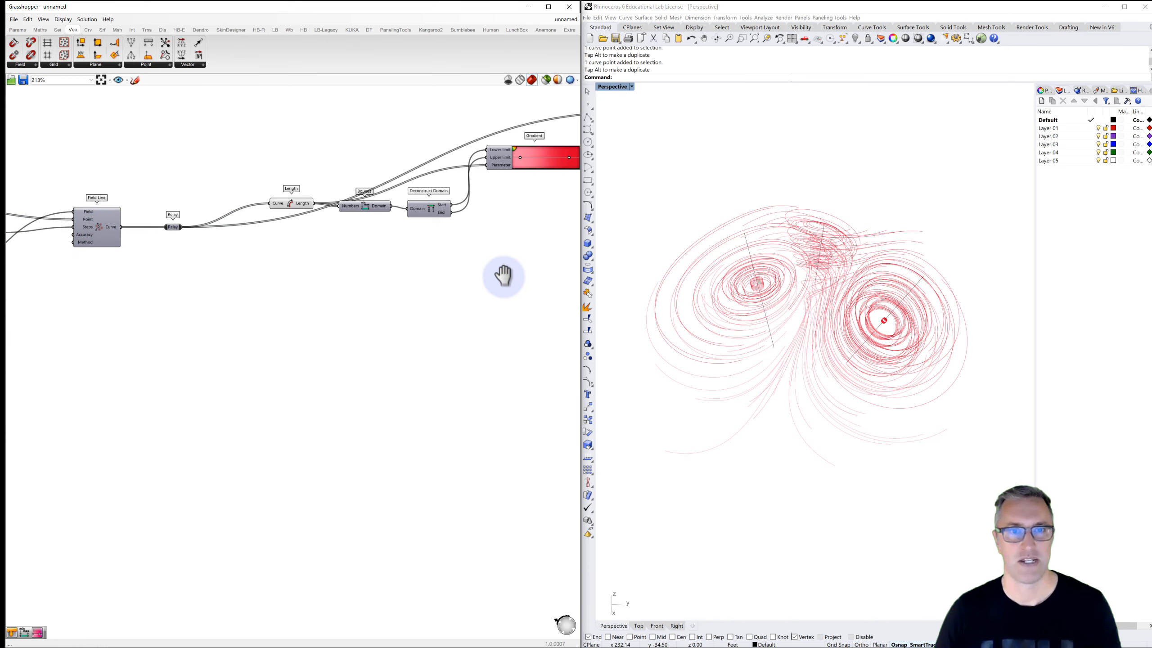
- Set the Gradient's lower-end grip colour to blue with hue 225, saturation 100 and value 100, and commit it
{"action": "right_click_drag", "start_coordinate": [504, 275], "coordinate": [429, 293]}
{"action": "scroll", "coordinate": [458, 222], "scroll_direction": "up", "scroll_amount": 3}
{"action": "right_click_drag", "start_coordinate": [456, 221], "coordinate": [367, 217]}
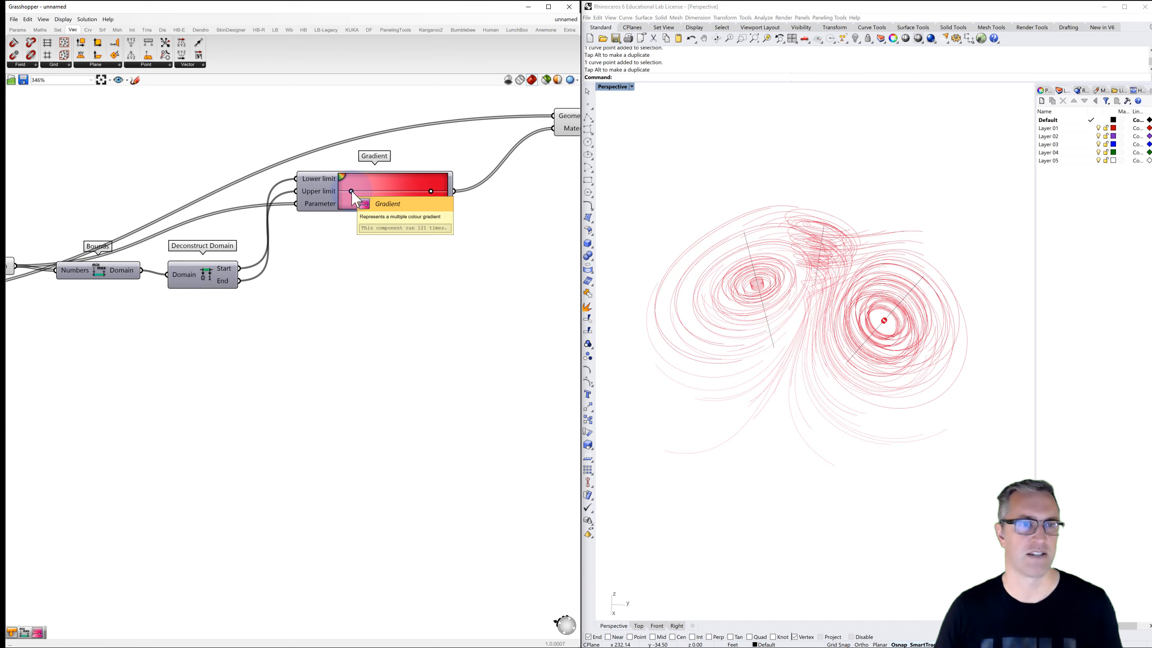
{"action": "right_click", "coordinate": [352, 191]}
{"action": "left_click_drag", "start_coordinate": [430, 287], "coordinate": [414, 300]}
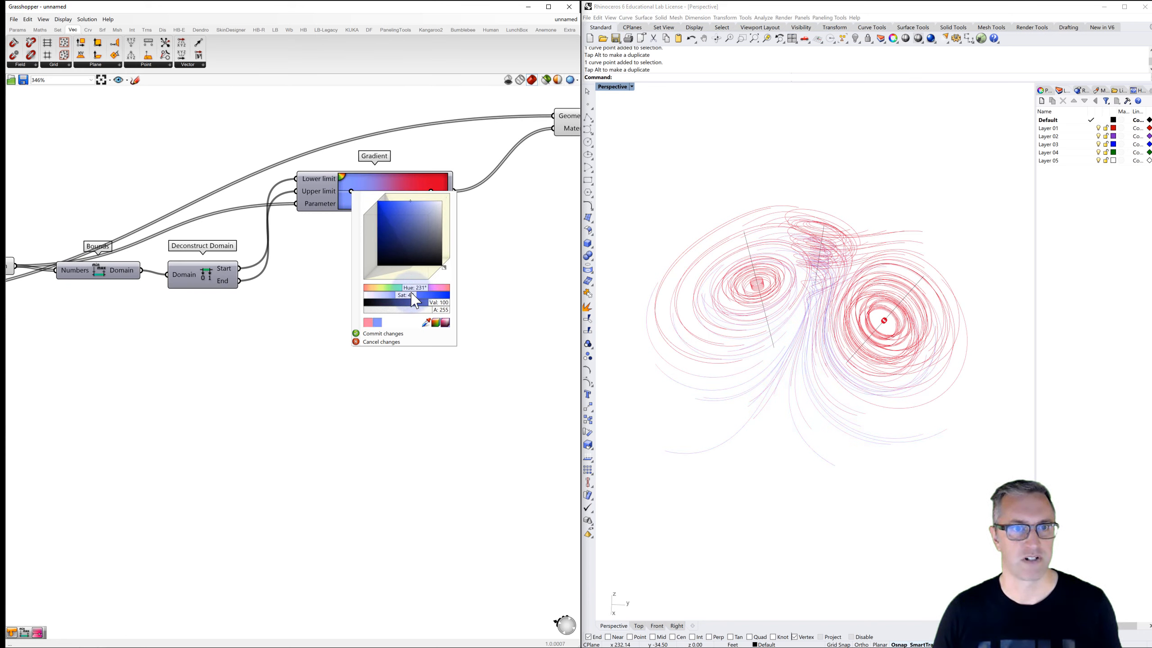
{"action": "left_click_drag", "start_coordinate": [392, 214], "coordinate": [380, 203]}
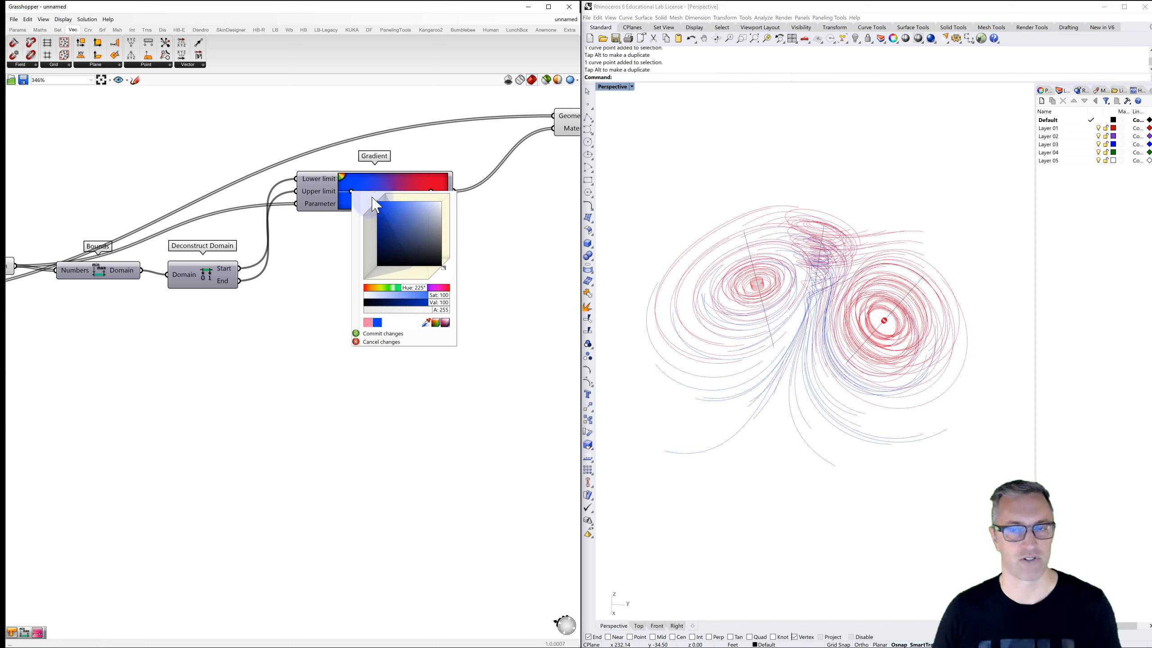
{"action": "left_click", "coordinate": [376, 333]}
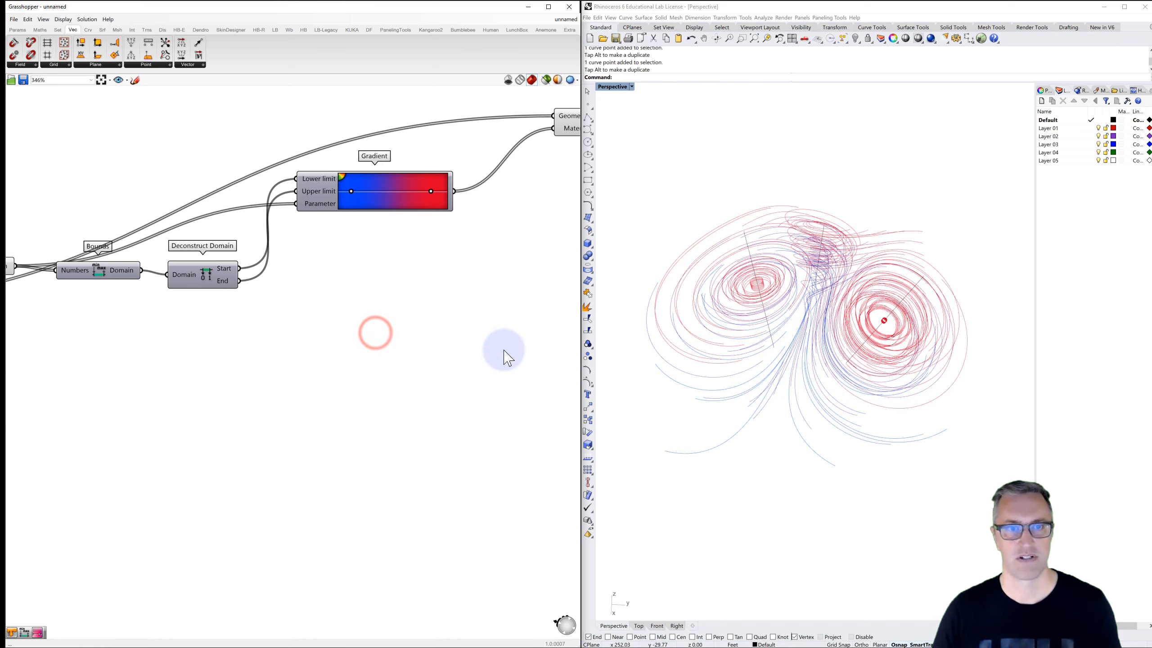
- Recolour the Gradient's lower-end grip pink with hue 289, saturation 55 and value 100, and commit it
{"action": "right_click_drag", "start_coordinate": [683, 368], "coordinate": [750, 384]}
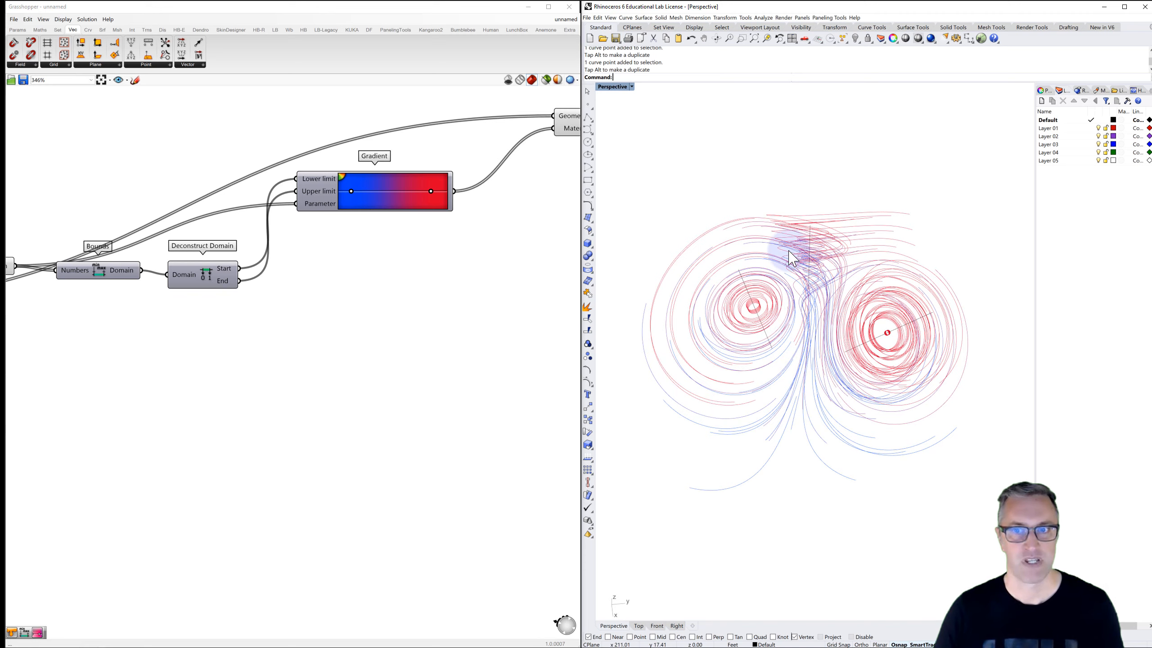
{"action": "mouse_move", "coordinate": [811, 257]}
{"action": "right_mouse_down"}
{"action": "mouse_move", "coordinate": [815, 288]}
{"action": "mouse_move", "coordinate": [800, 245]}
{"action": "mouse_move", "coordinate": [814, 255]}
{"action": "right_mouse_up"}
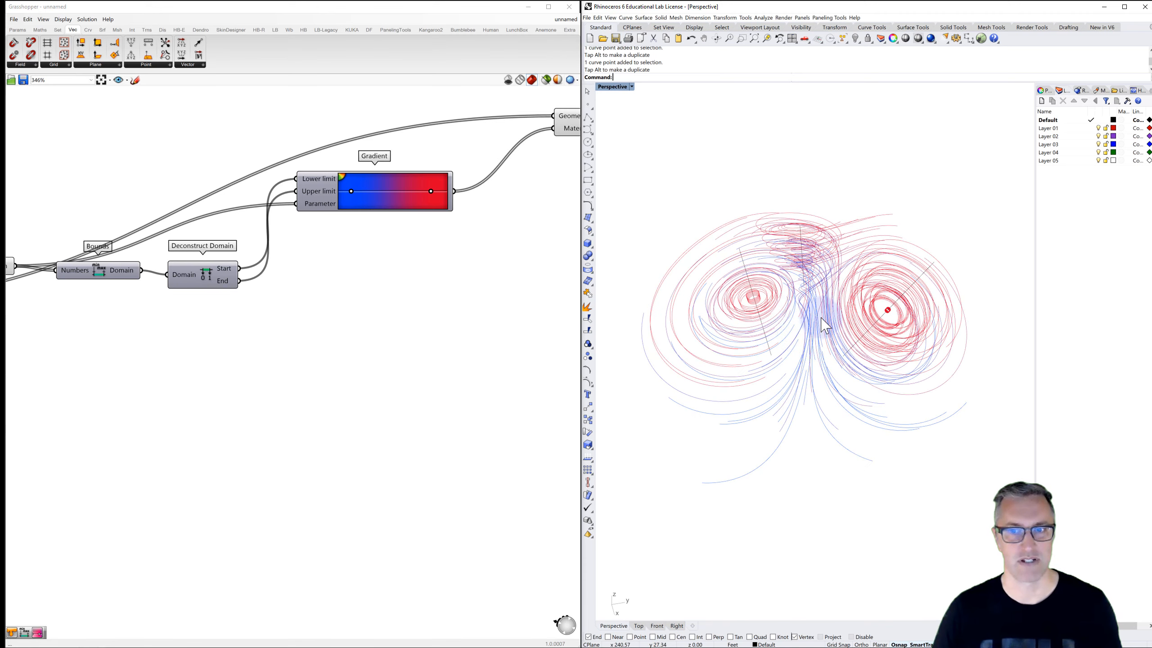
{"action": "left_click", "coordinate": [401, 237]}
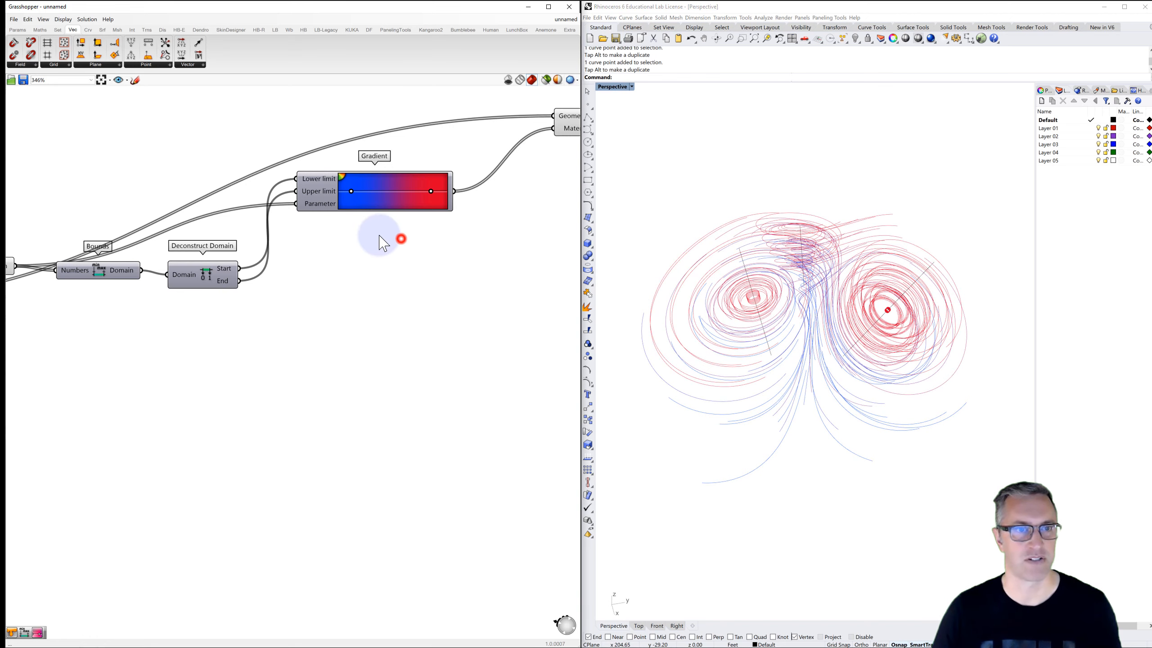
{"action": "right_click", "coordinate": [351, 191]}
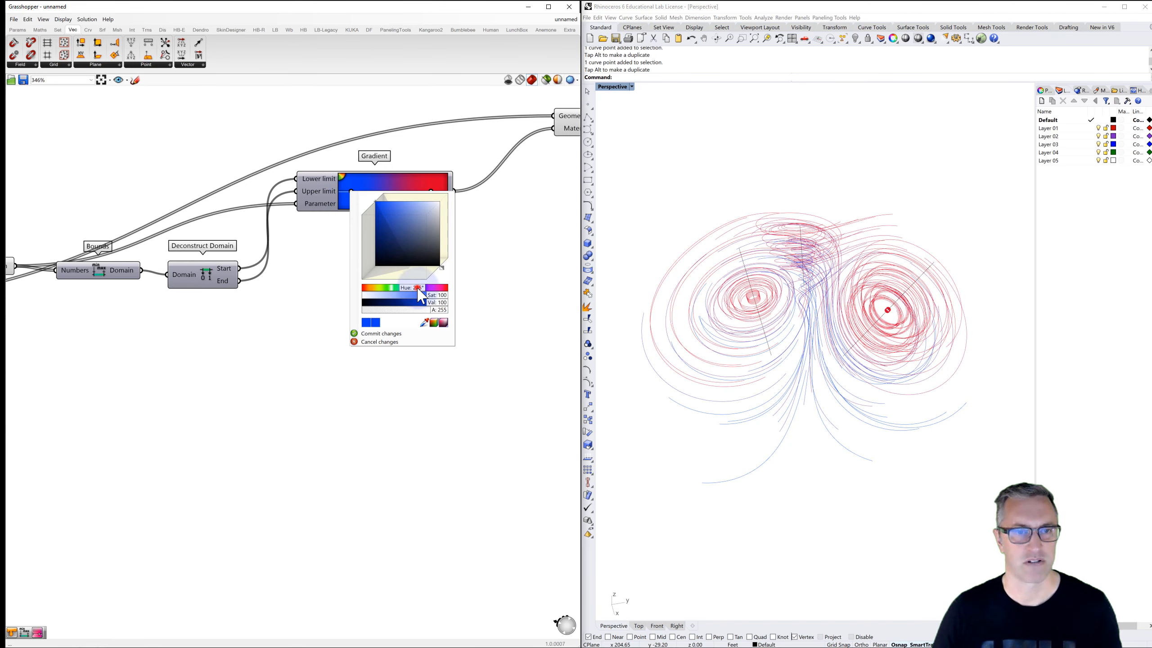
{"action": "left_click_drag", "start_coordinate": [417, 289], "coordinate": [430, 297]}
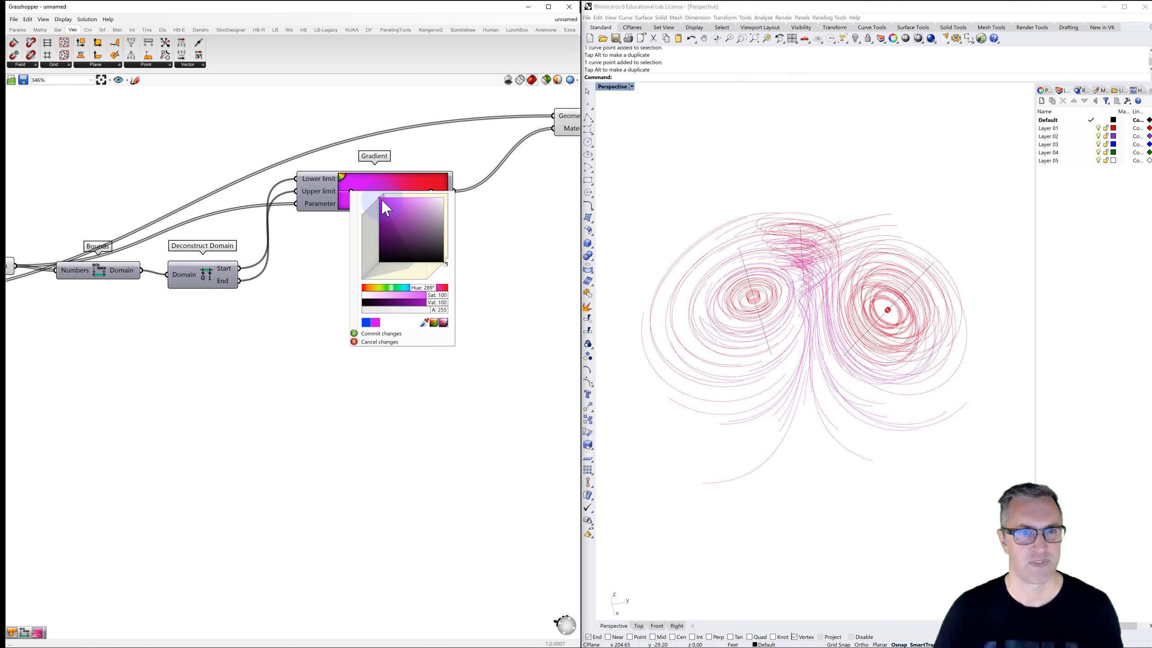
{"action": "left_click_drag", "start_coordinate": [383, 200], "coordinate": [416, 197]}
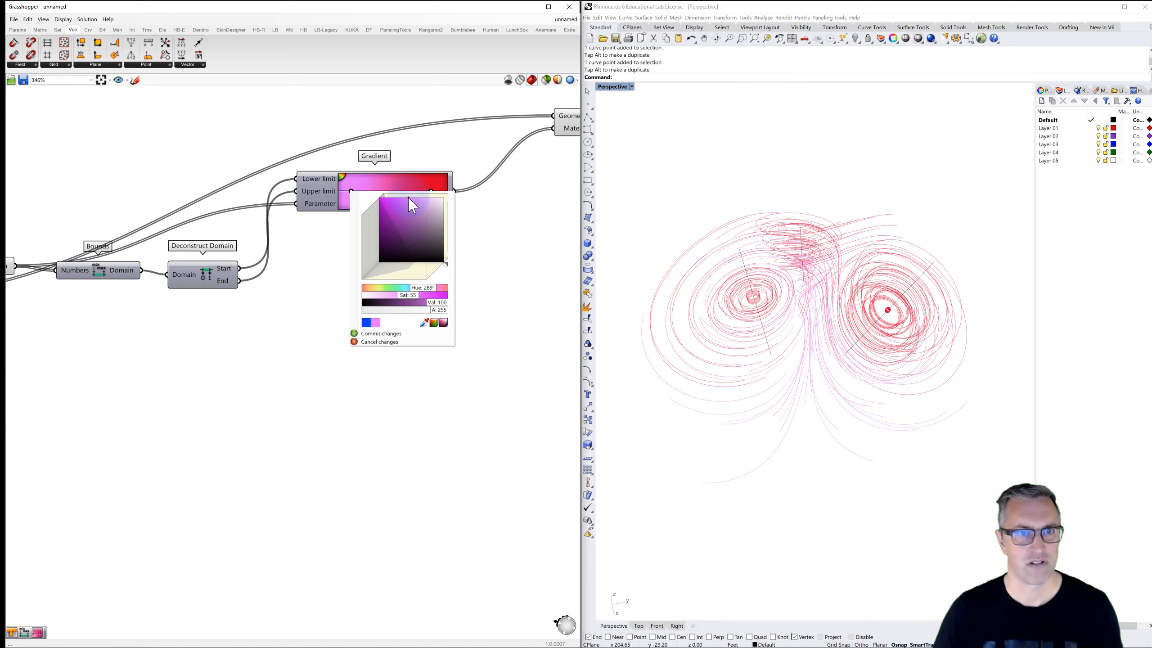
{"action": "left_click", "coordinate": [369, 334]}
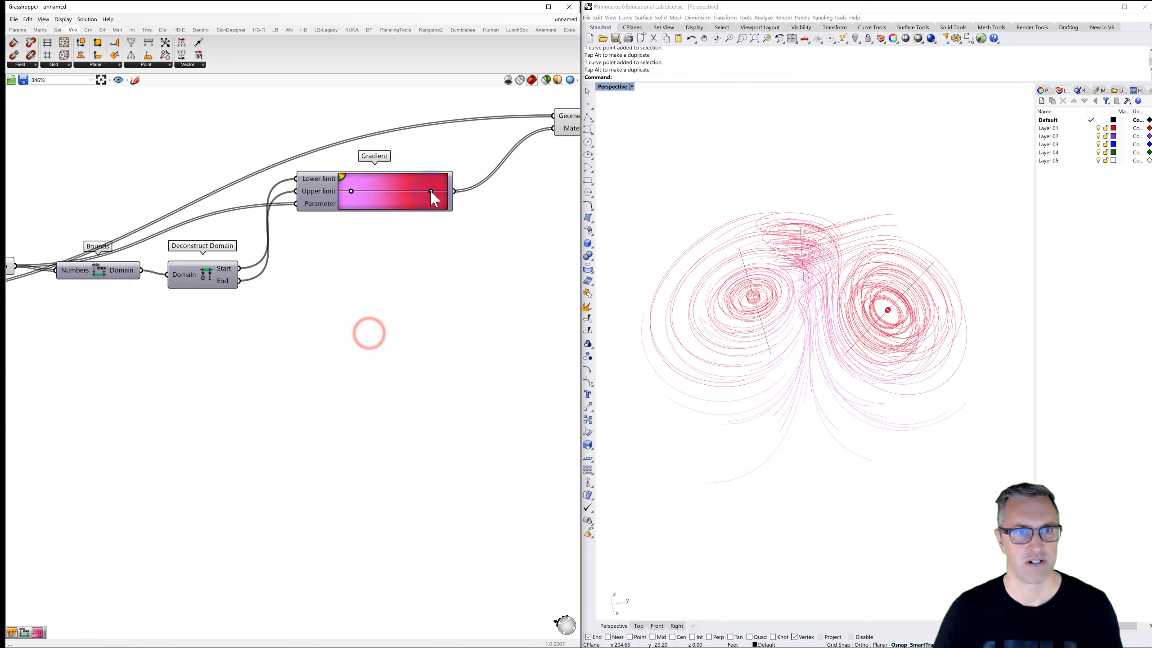
- Recolour the Gradient's upper-end grip dark purple with hue 284, saturation 100 and value 45, and commit it
{"action": "right_click", "coordinate": [430, 192]}
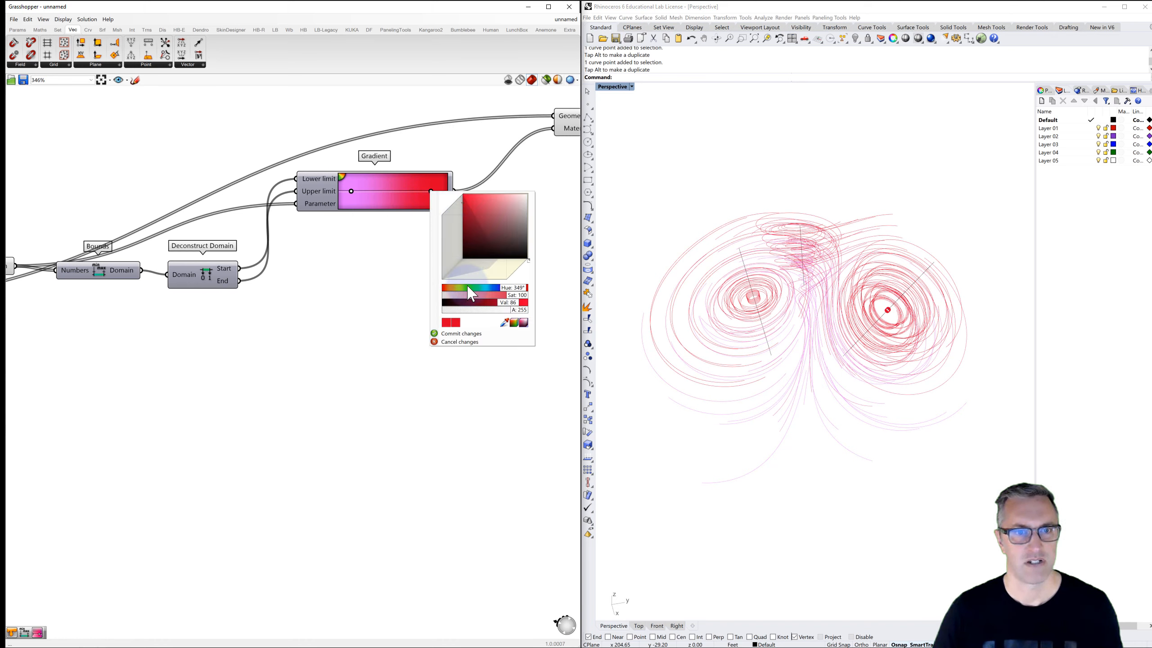
{"action": "left_click_drag", "start_coordinate": [509, 294], "coordinate": [502, 299]}
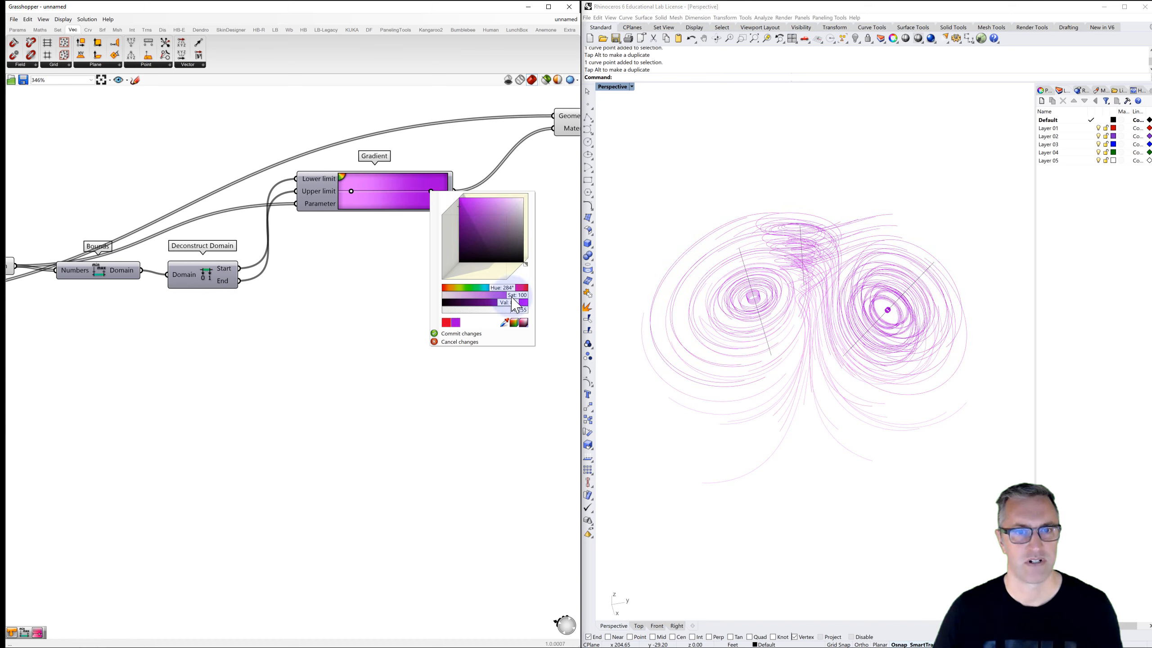
{"action": "mouse_move", "coordinate": [511, 297]}
{"action": "left_mouse_down"}
{"action": "mouse_move", "coordinate": [521, 303]}
{"action": "mouse_move", "coordinate": [499, 309]}
{"action": "left_mouse_up"}
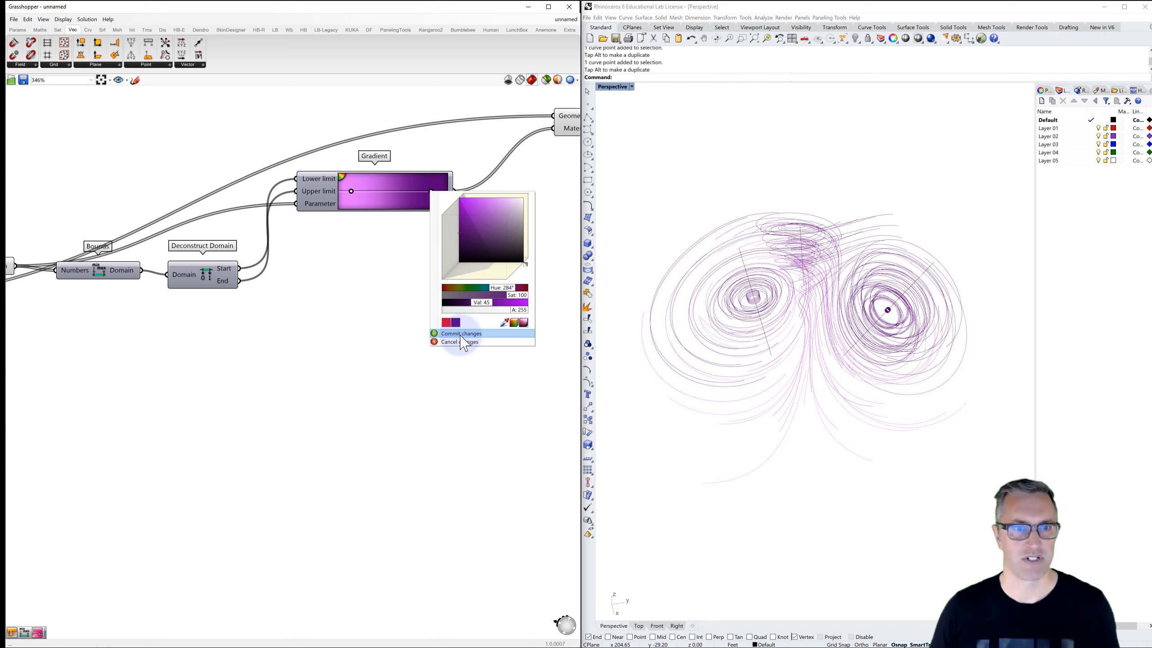
{"action": "left_click", "coordinate": [459, 335]}
{"action": "left_click", "coordinate": [431, 288]}
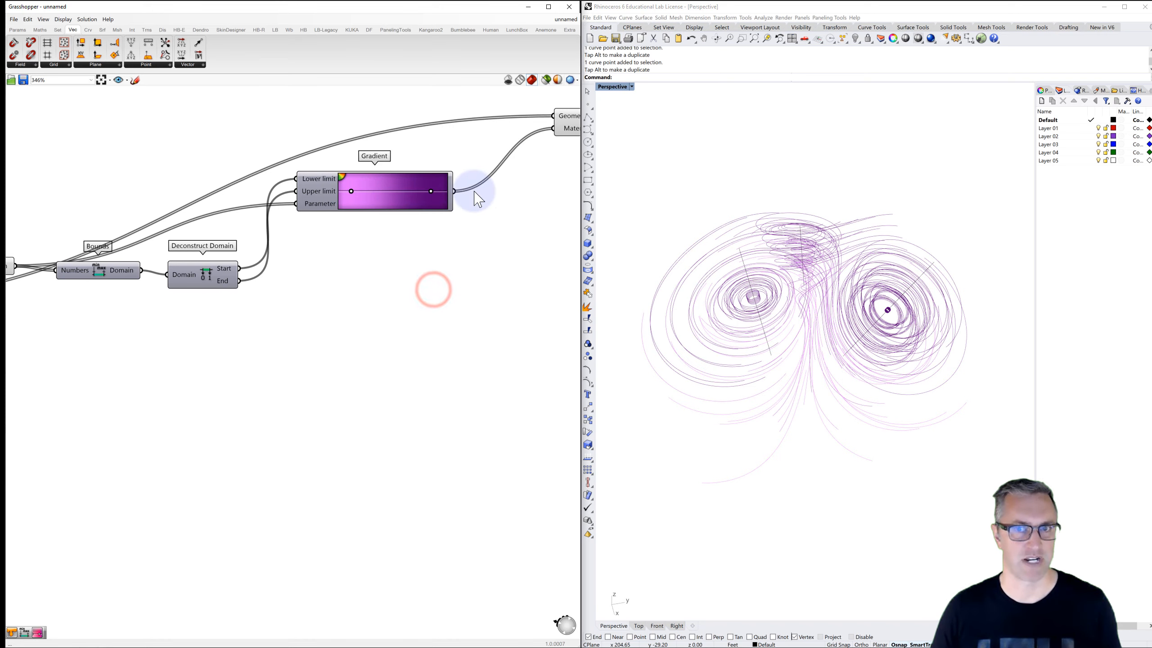
- Move the spin-force curve at the centre of the right-hand vortex slightly outward in the Rhino Perspective view
{"action": "right_click_drag", "start_coordinate": [796, 338], "coordinate": [815, 354]}
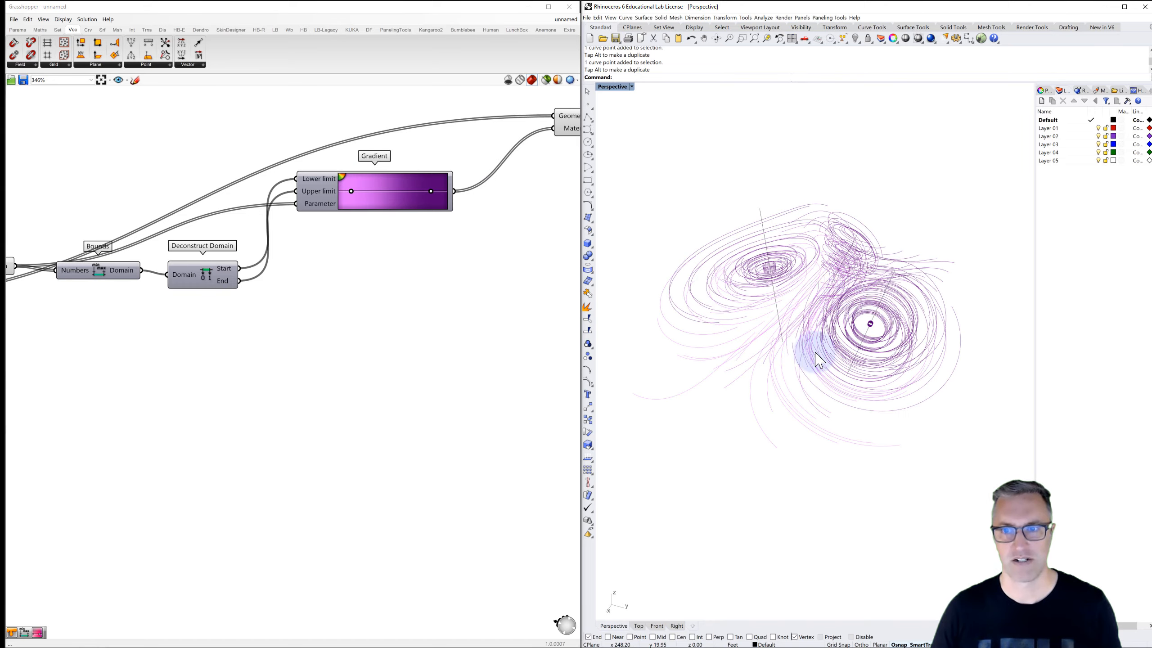
{"action": "scroll", "coordinate": [838, 295], "scroll_direction": "up", "scroll_amount": 7}
{"action": "scroll", "coordinate": [784, 278], "scroll_direction": "up", "scroll_amount": 2}
{"action": "right_click_drag", "start_coordinate": [787, 286], "coordinate": [759, 301]}
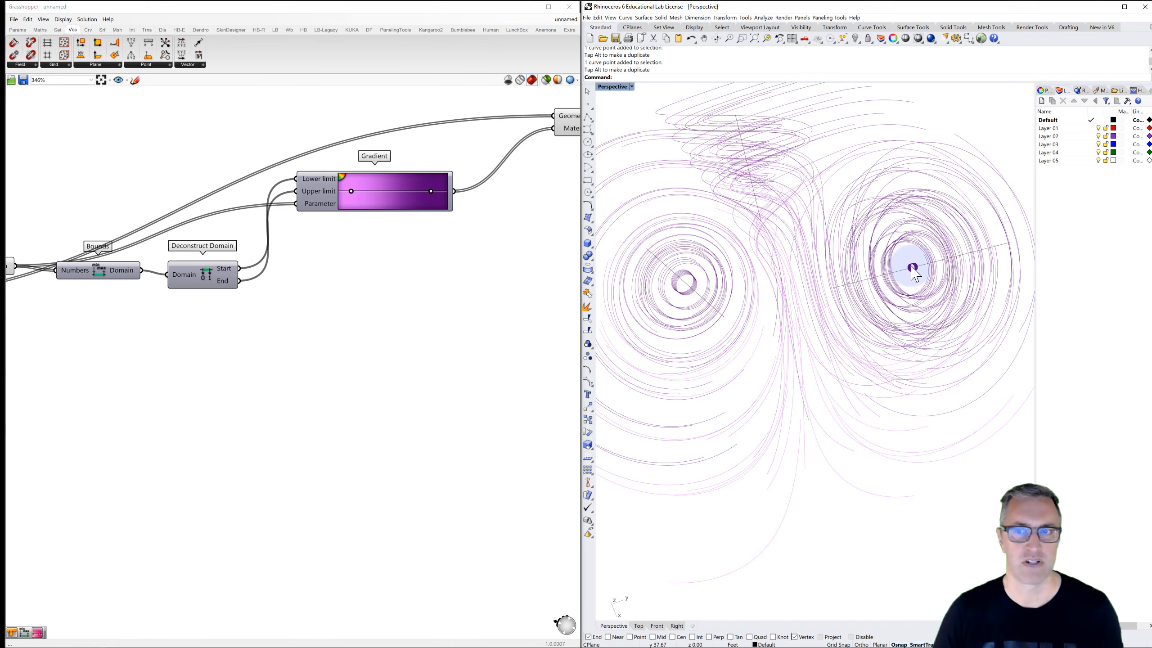
{"action": "scroll", "coordinate": [925, 275], "scroll_direction": "up", "scroll_amount": 5}
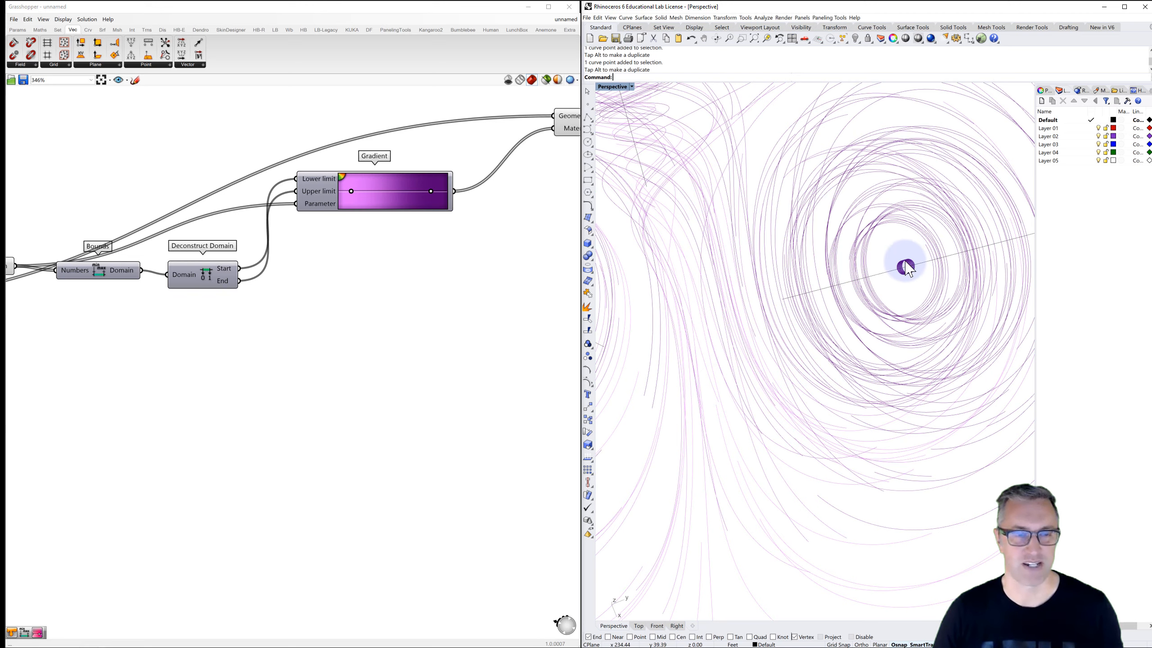
{"action": "scroll", "coordinate": [907, 268], "scroll_direction": "down", "scroll_amount": 5}
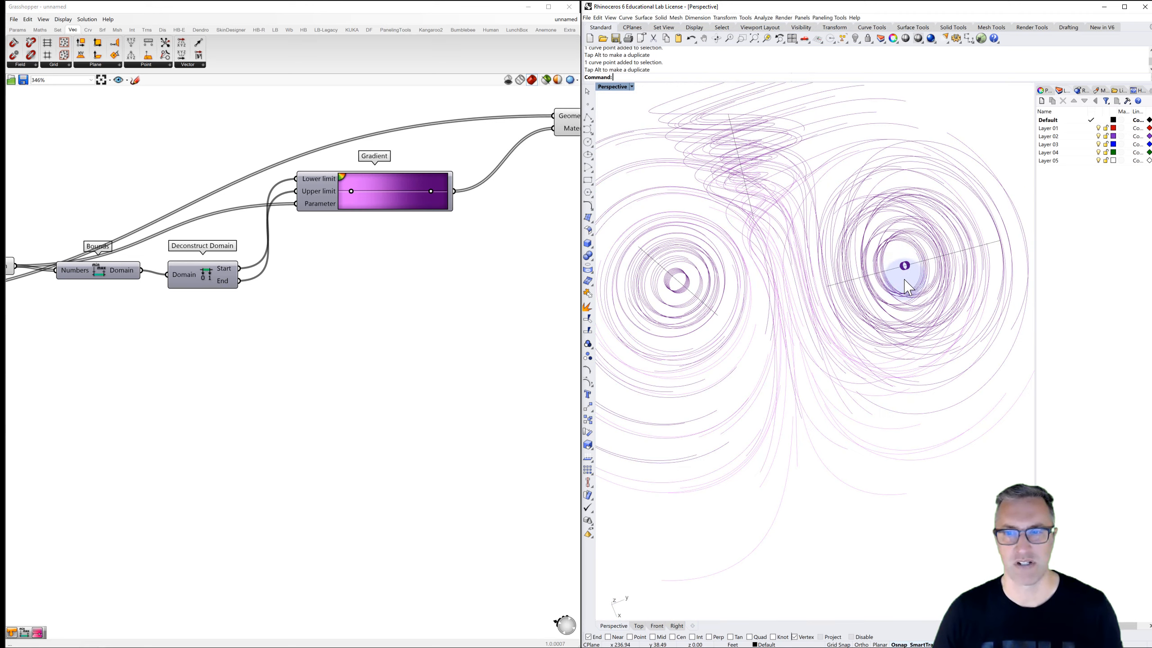
{"action": "right_click_drag", "start_coordinate": [903, 263], "coordinate": [852, 303]}
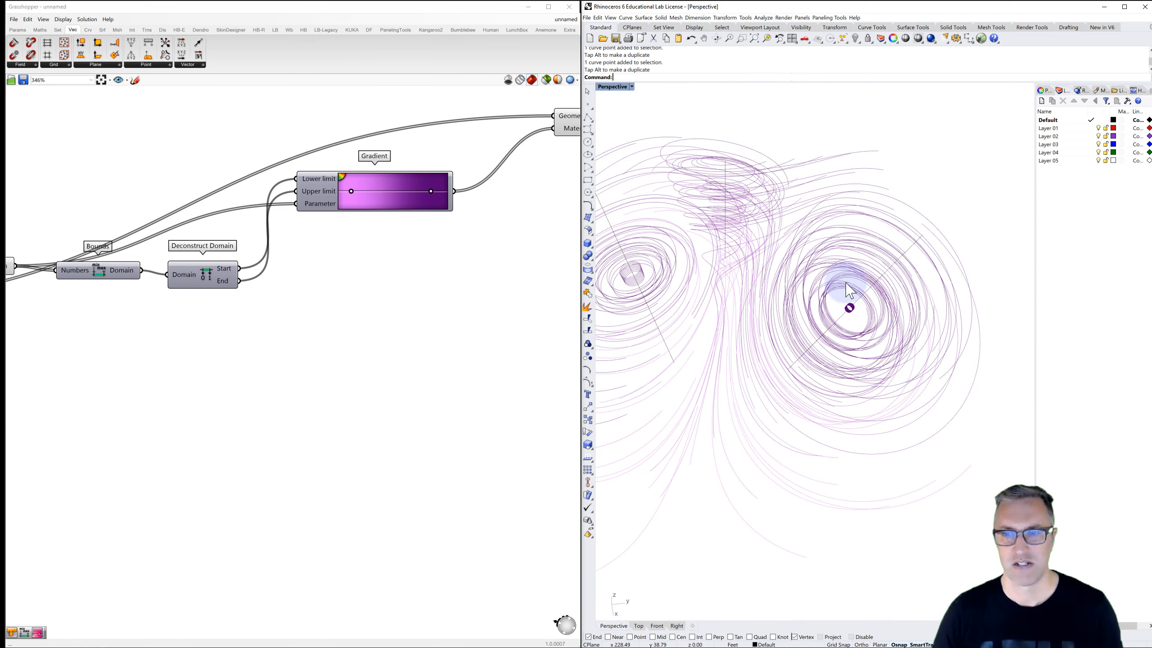
{"action": "left_click", "coordinate": [860, 308]}
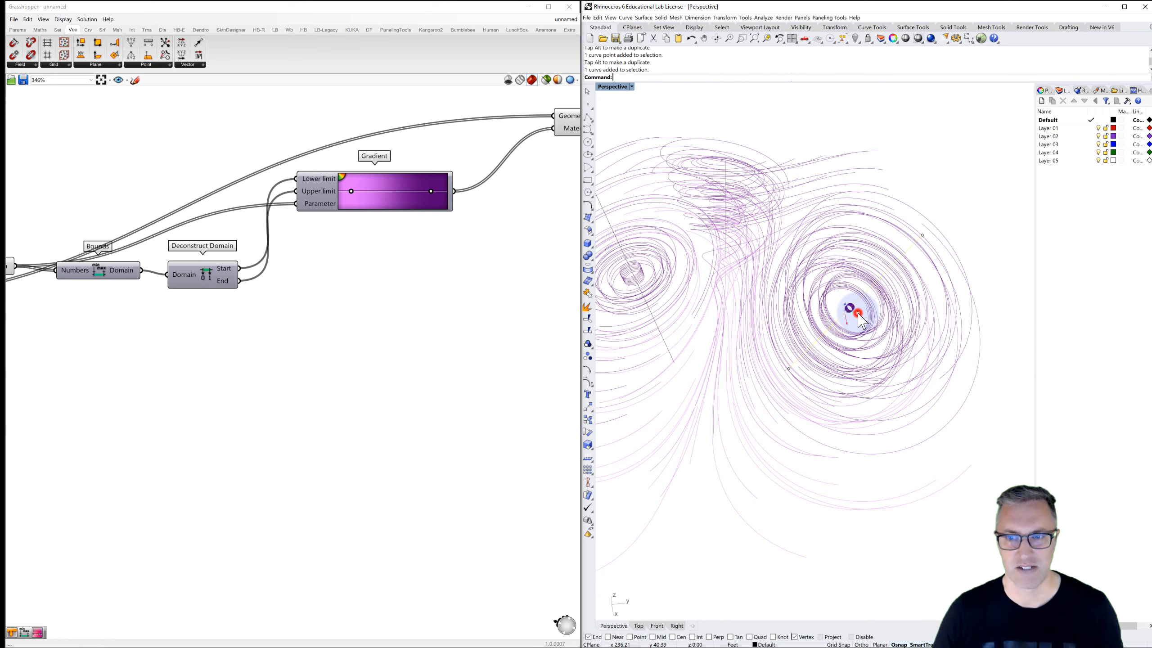
{"action": "left_click_drag", "start_coordinate": [861, 321], "coordinate": [878, 313]}
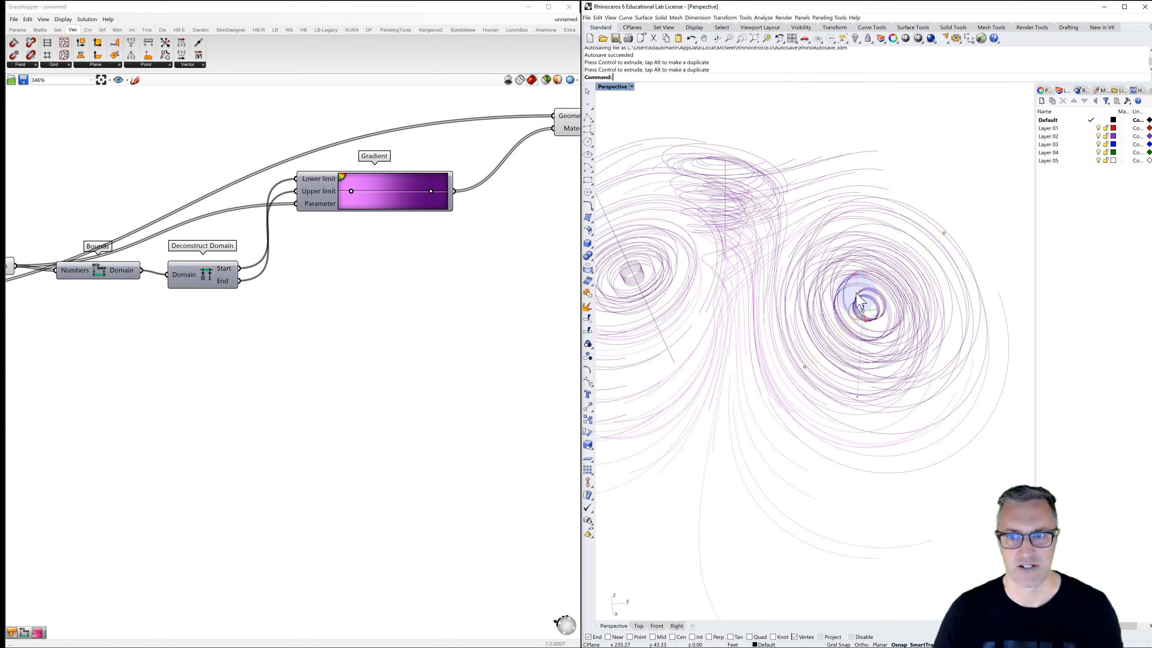
- Shift the spin-force curve at the centre of the left-hand vortex slightly towards the middle of the field, and deselect it
{"action": "left_click", "coordinate": [650, 310]}
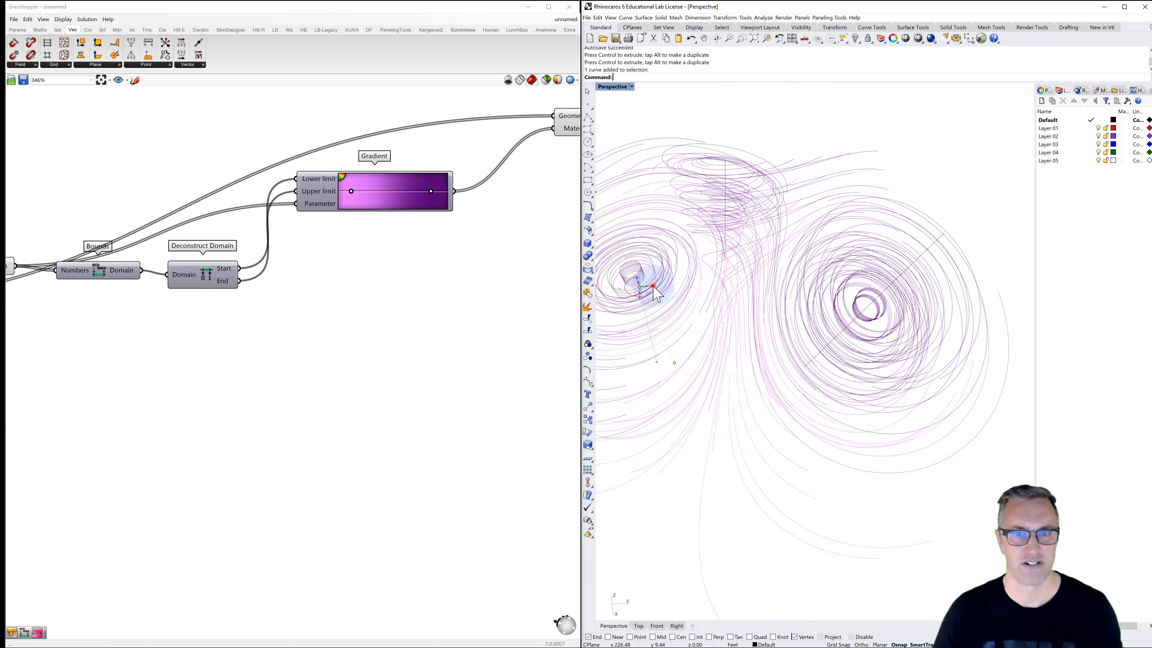
{"action": "left_click", "coordinate": [652, 286]}
{"action": "left_click_drag", "start_coordinate": [658, 286], "coordinate": [659, 287]}
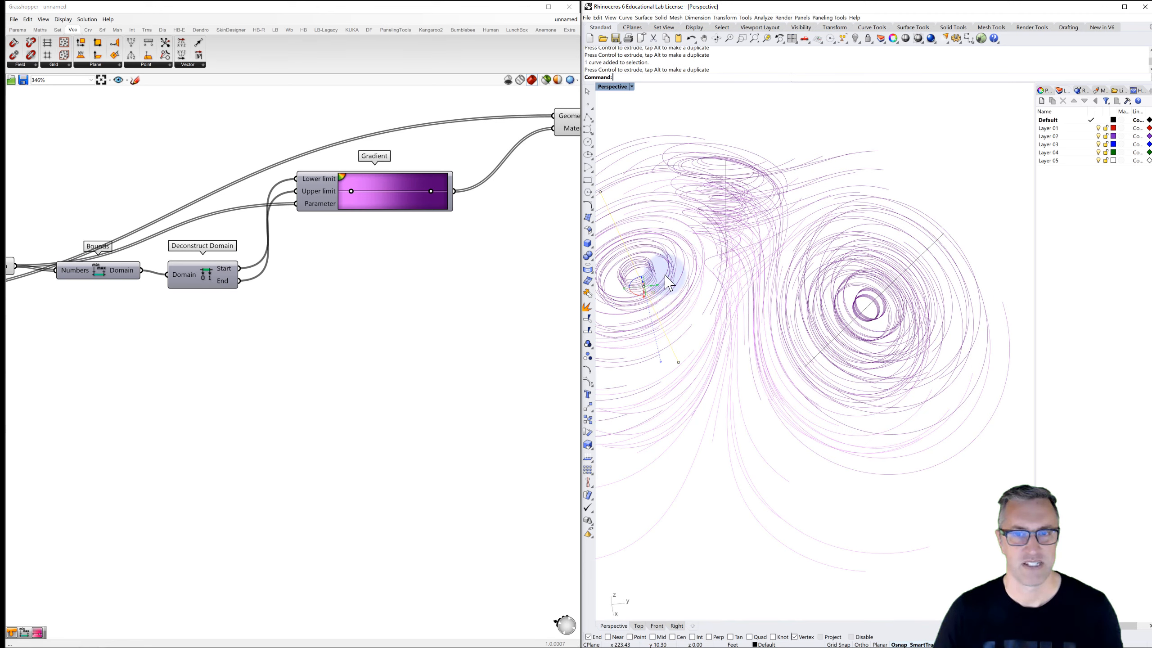
{"action": "left_click", "coordinate": [715, 457]}
- Reposition the right-hand vortex's spin-force curve a little further and deselect it
{"action": "right_click_drag", "start_coordinate": [829, 375], "coordinate": [813, 339]}
{"action": "left_click", "coordinate": [864, 343]}
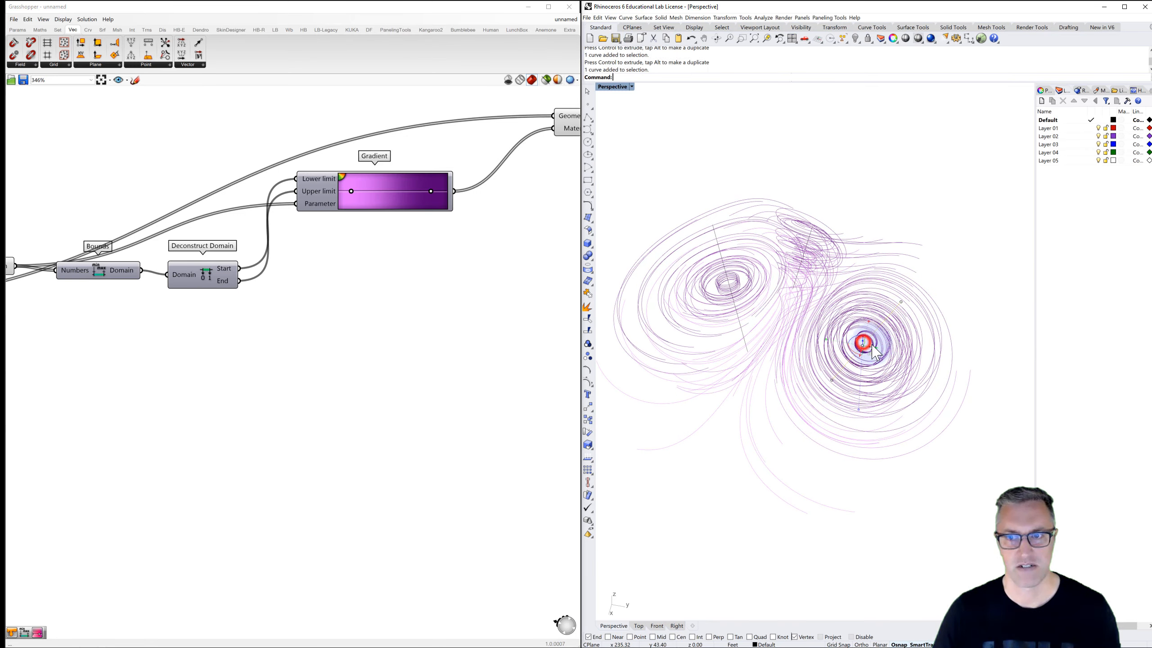
{"action": "mouse_move", "coordinate": [875, 348]}
{"action": "left_mouse_down"}
{"action": "mouse_move", "coordinate": [894, 349]}
{"action": "mouse_move", "coordinate": [865, 363]}
{"action": "left_mouse_up"}
{"action": "left_click", "coordinate": [952, 453]}
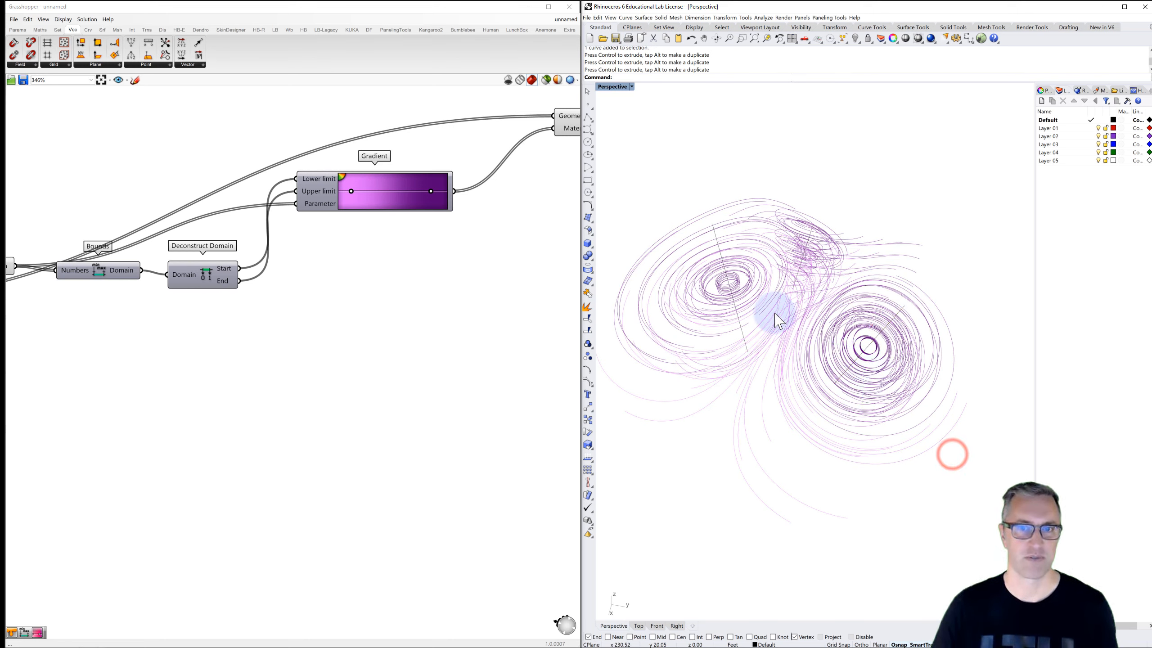
- Examine the recoloured field lines and trace the colouring components back to the Relay and Field Line
{"action": "scroll", "coordinate": [419, 275], "scroll_direction": "down", "scroll_amount": 1}
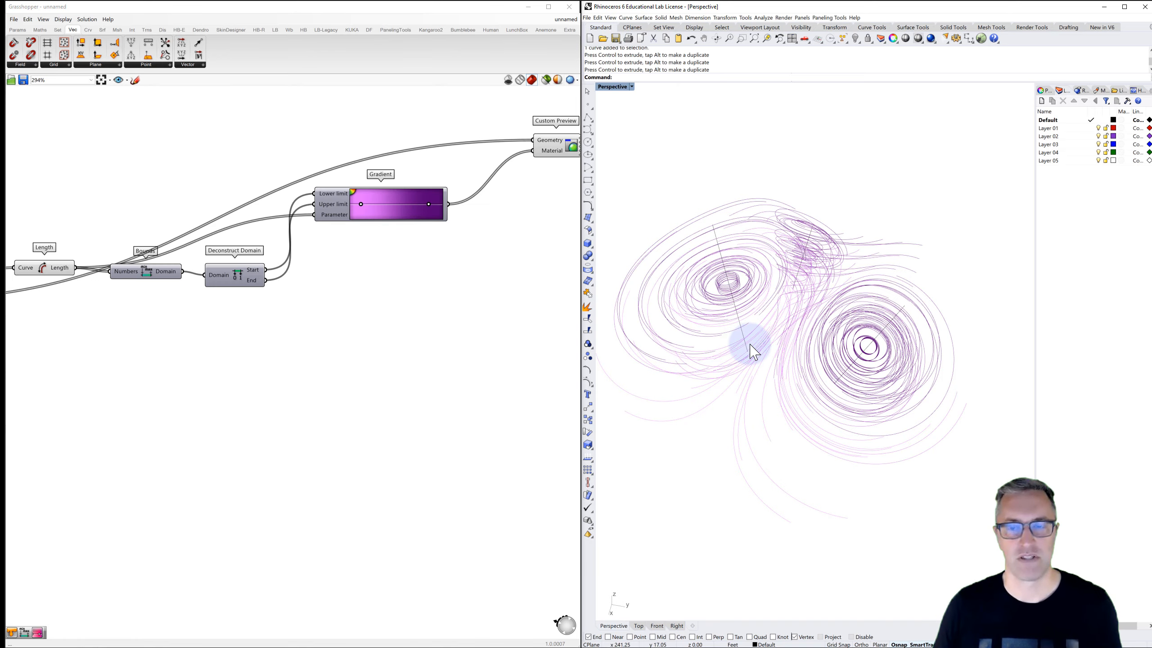
{"action": "mouse_move", "coordinate": [751, 350]}
{"action": "right_mouse_down"}
{"action": "mouse_move", "coordinate": [784, 285]}
{"action": "mouse_move", "coordinate": [787, 321]}
{"action": "mouse_move", "coordinate": [761, 330]}
{"action": "mouse_move", "coordinate": [789, 337]}
{"action": "mouse_move", "coordinate": [771, 352]}
{"action": "right_mouse_up"}
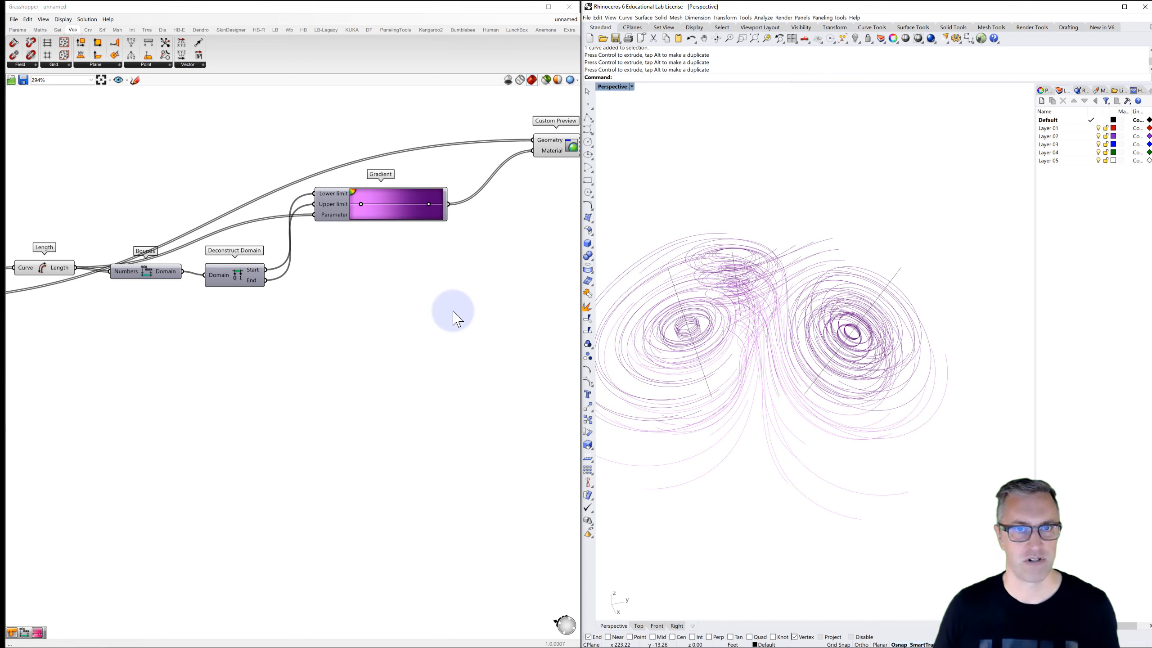
{"action": "scroll", "coordinate": [456, 318], "scroll_direction": "down", "scroll_amount": 1}
{"action": "right_click_drag", "start_coordinate": [738, 314], "coordinate": [855, 298]}
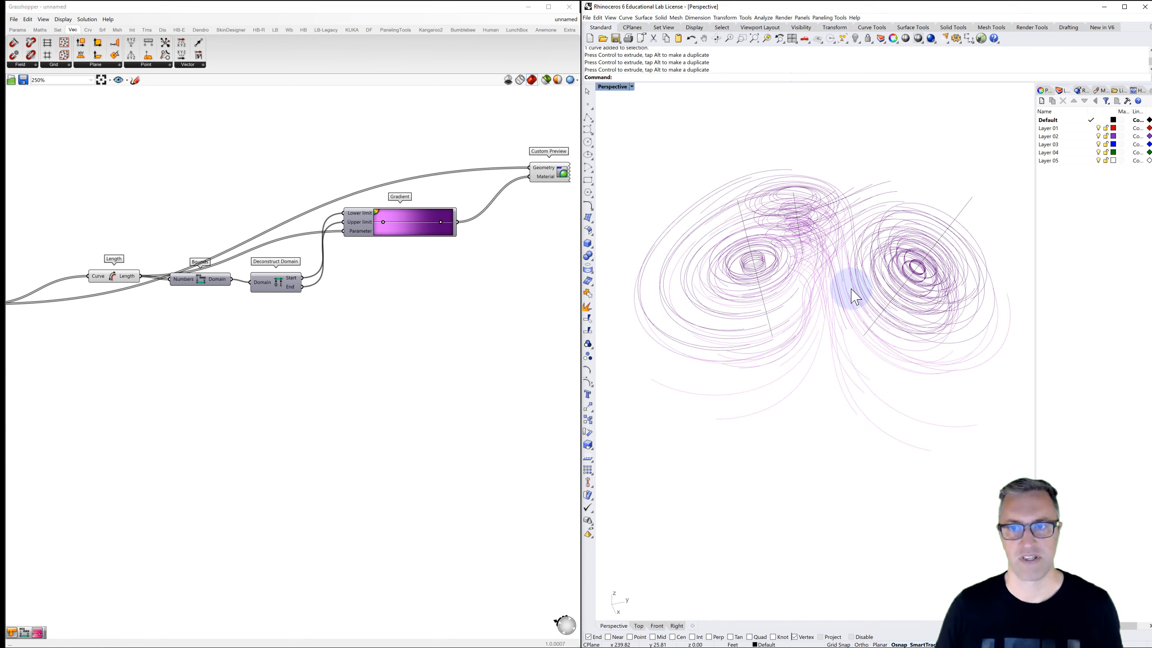
{"action": "left_click", "coordinate": [514, 339]}
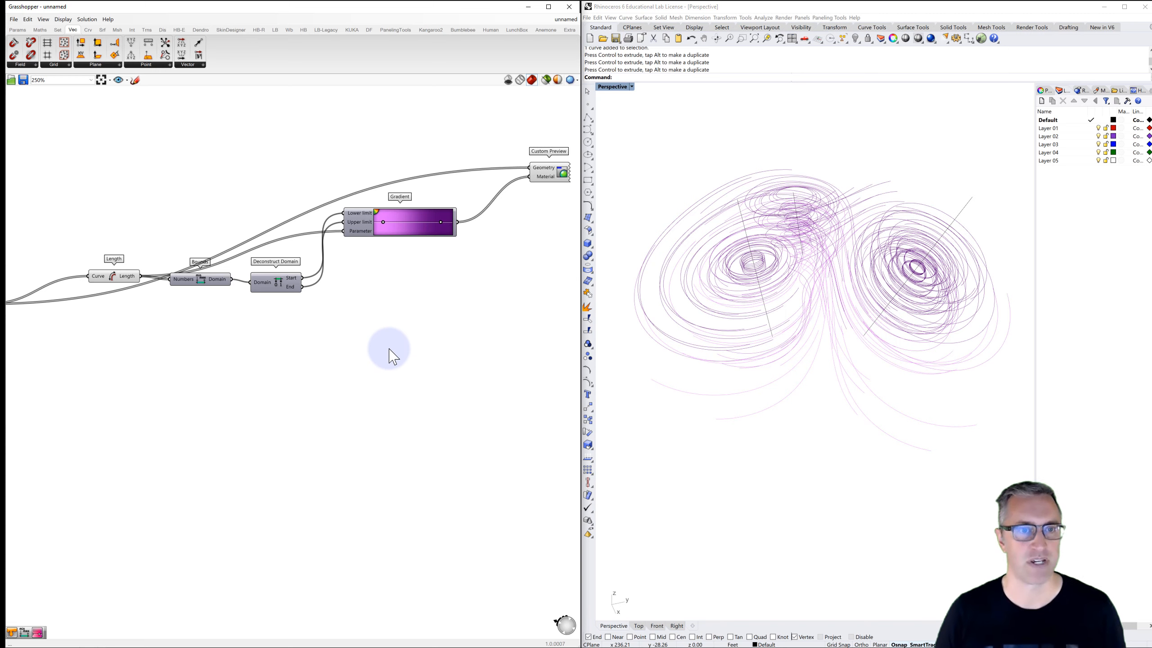
{"action": "right_click_drag", "start_coordinate": [421, 340], "coordinate": [493, 305]}
{"action": "right_click_drag", "start_coordinate": [303, 305], "coordinate": [337, 288]}
{"action": "right_click_drag", "start_coordinate": [26, 278], "coordinate": [103, 268]}
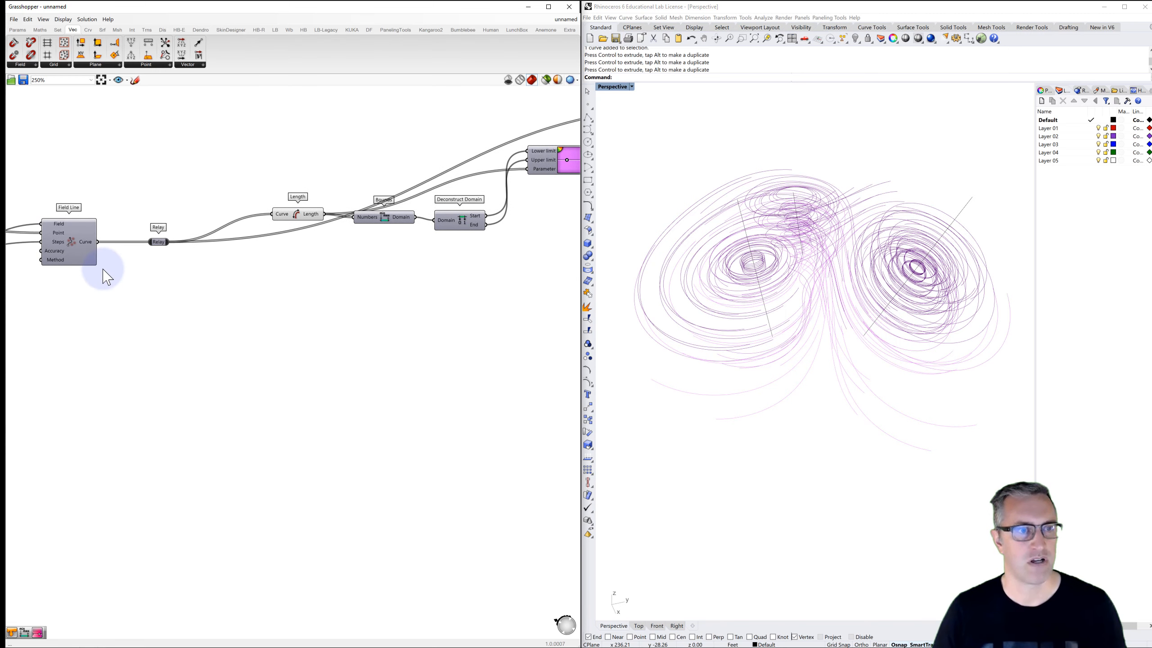
- Group the Length, Bounds, Deconstruct Domain, Gradient and Custom Preview components
{"action": "left_click", "coordinate": [159, 241]}
{"action": "scroll", "coordinate": [175, 262], "scroll_direction": "down", "scroll_amount": 3}
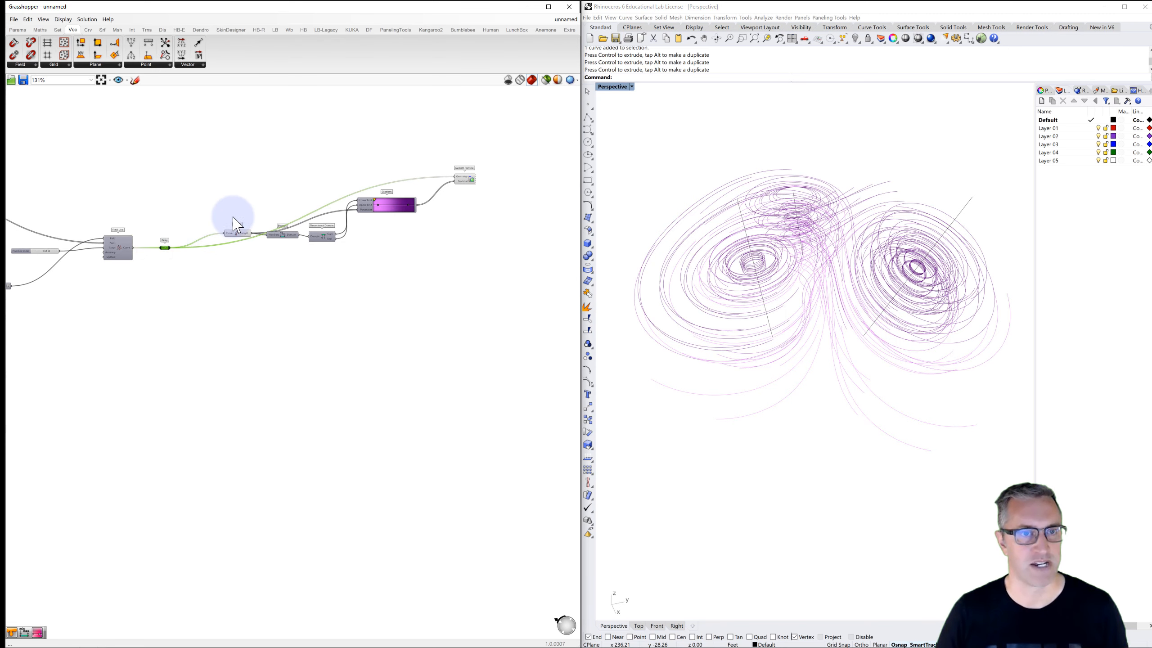
{"action": "left_click_drag", "start_coordinate": [209, 148], "coordinate": [502, 259]}
{"action": "middle_click", "coordinate": [412, 234]}
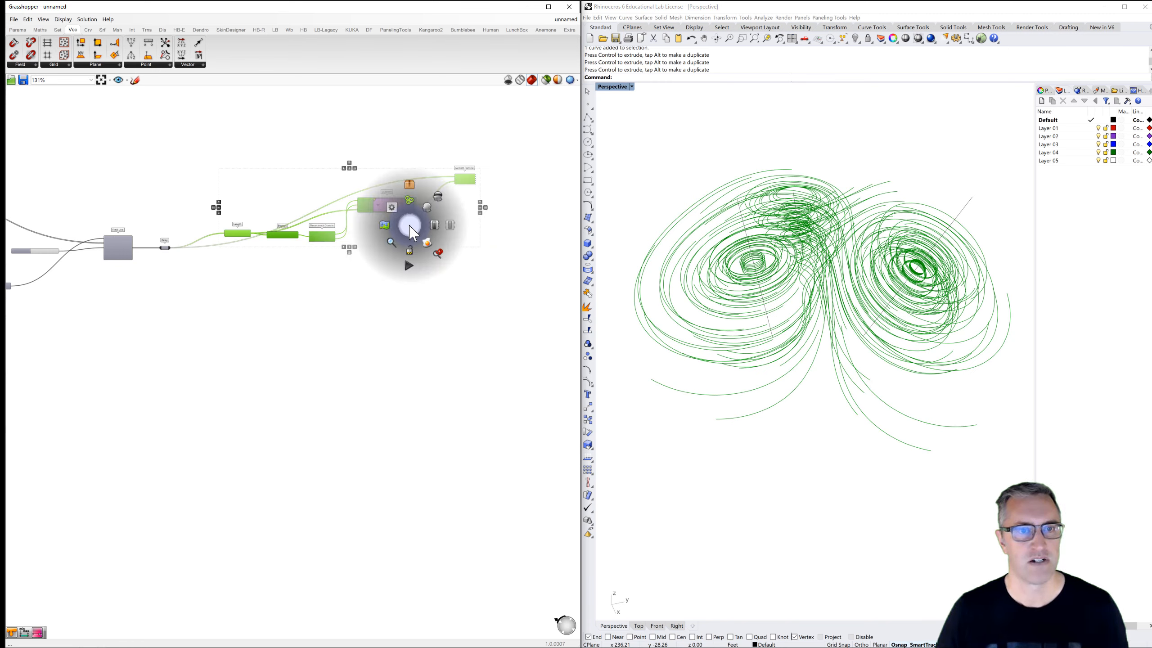
{"action": "left_click", "coordinate": [412, 198]}
{"action": "left_click", "coordinate": [411, 283]}
- Add Anemone Loop Start and Loop End components below the colour group and connect the Loop Start link output to Loop End
{"action": "scroll", "coordinate": [288, 270], "scroll_direction": "up", "scroll_amount": 2}
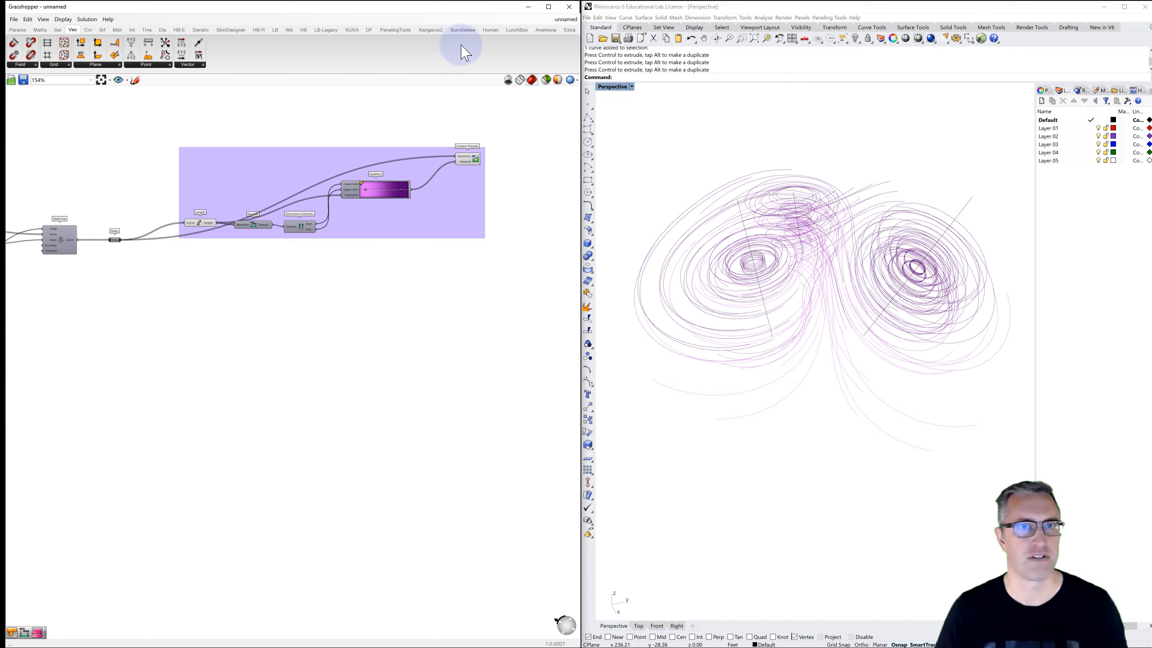
{"action": "left_click", "coordinate": [545, 30]}
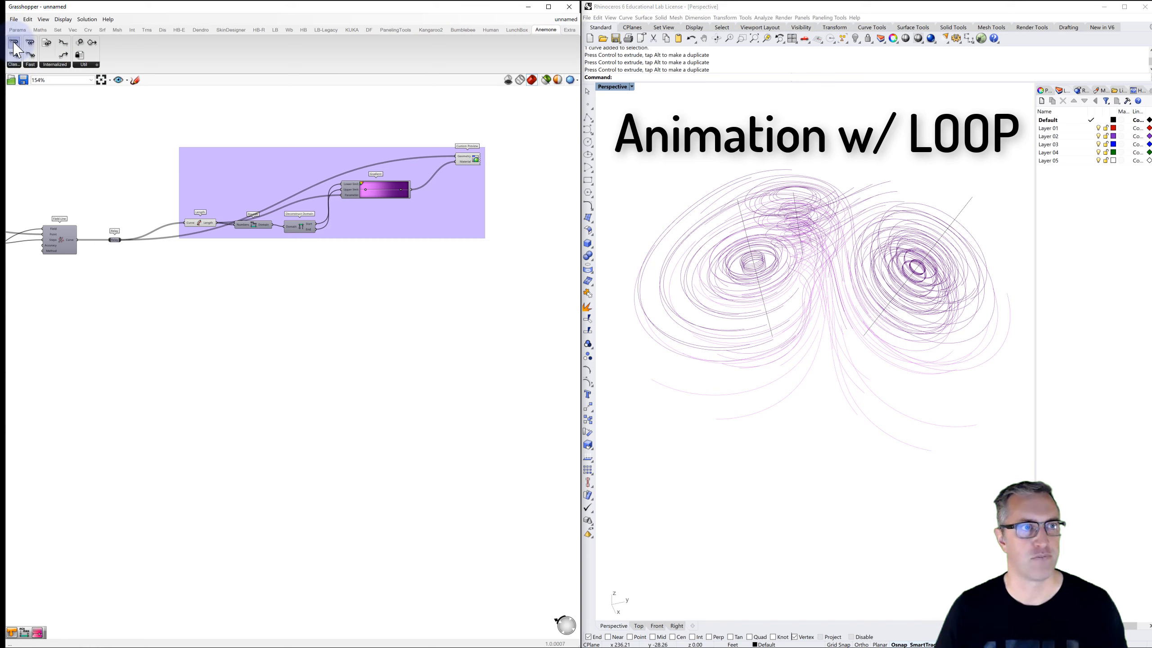
{"action": "left_click_drag", "start_coordinate": [14, 54], "coordinate": [184, 339]}
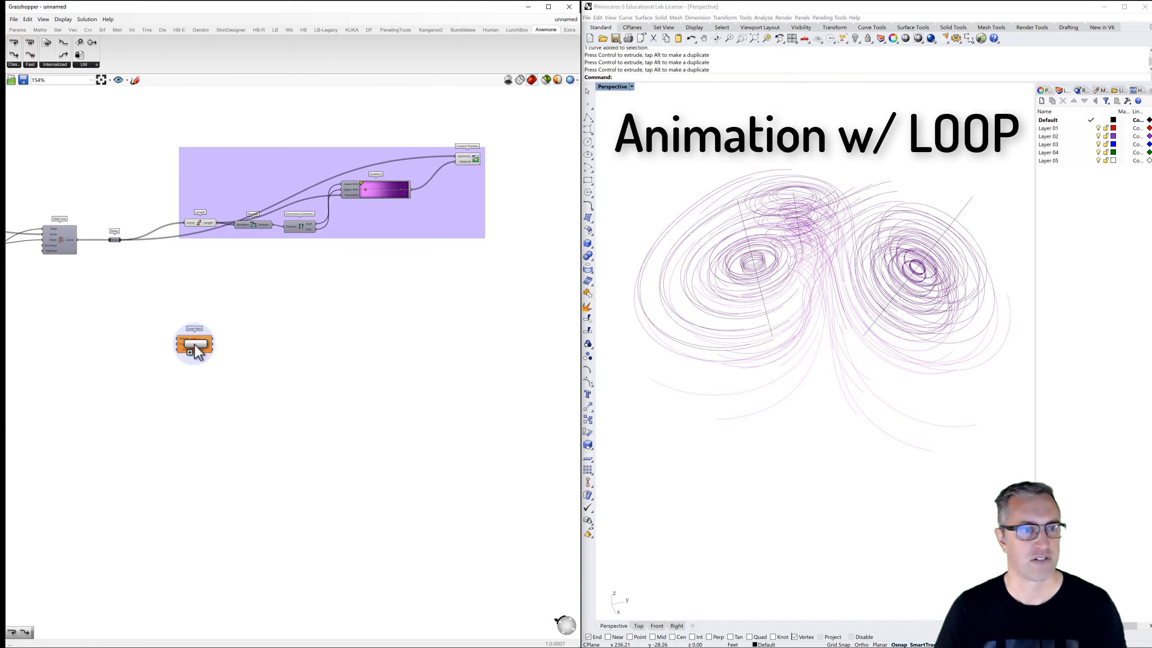
{"action": "left_click_drag", "start_coordinate": [14, 45], "coordinate": [412, 346]}
{"action": "scroll", "coordinate": [336, 339], "scroll_direction": "up", "scroll_amount": 2}
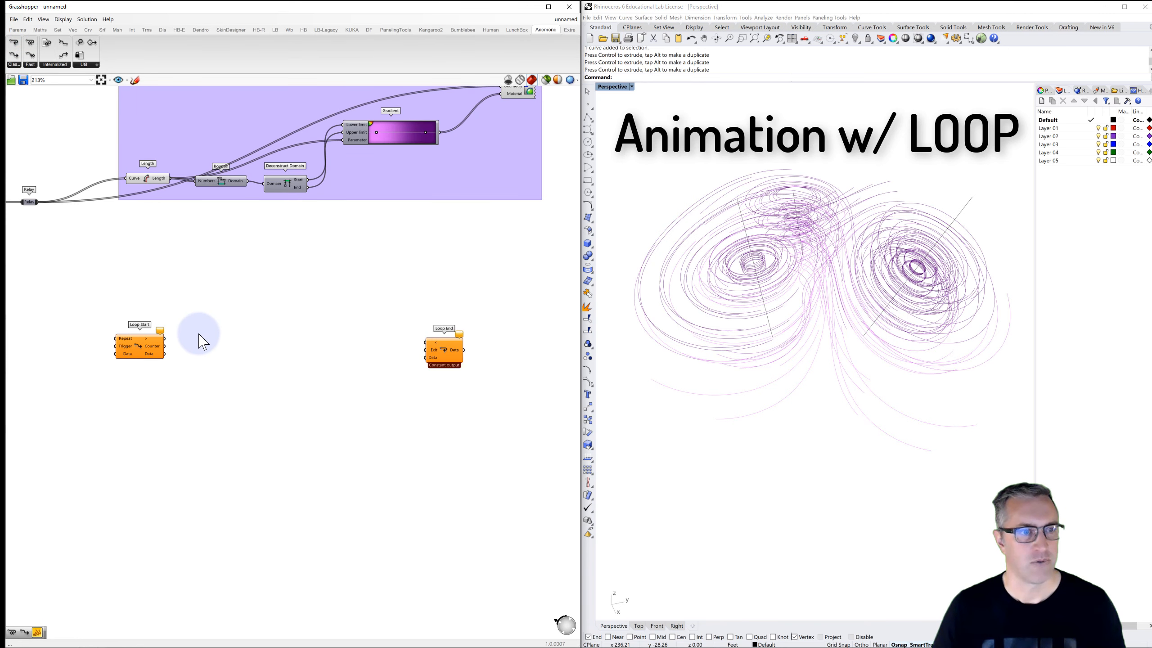
{"action": "left_click_drag", "start_coordinate": [164, 338], "coordinate": [428, 344]}
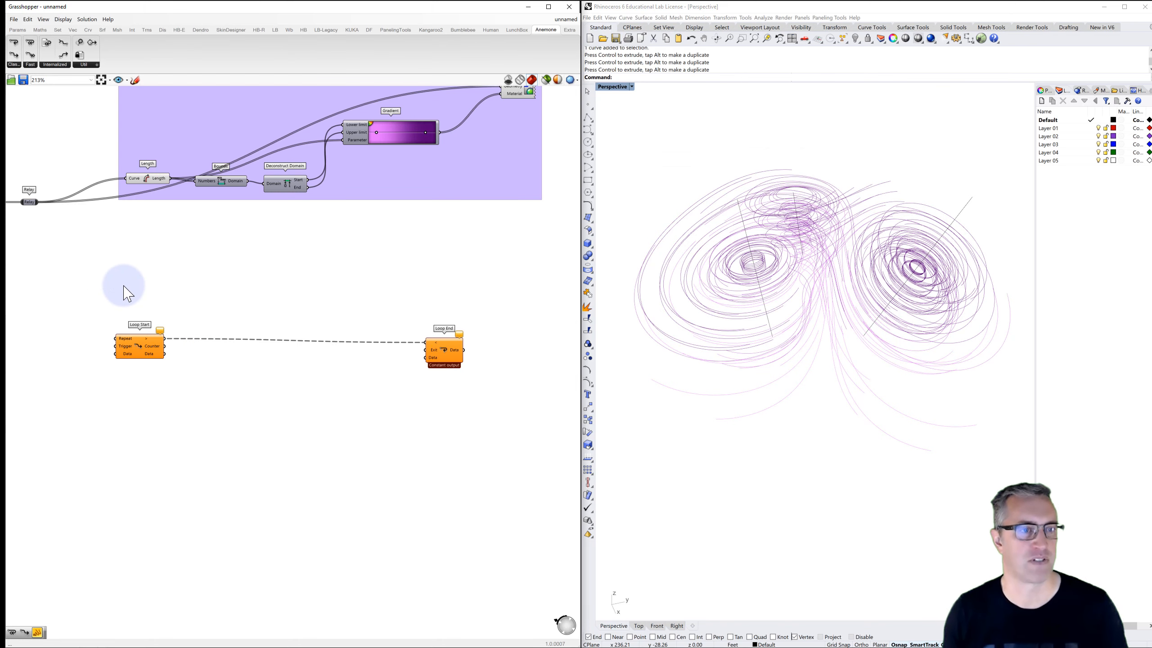
- Add a panel containing the value 50 beside the Loop Start component
{"action": "right_click_drag", "start_coordinate": [134, 310], "coordinate": [155, 304]}
{"action": "double_click", "coordinate": [88, 327]}
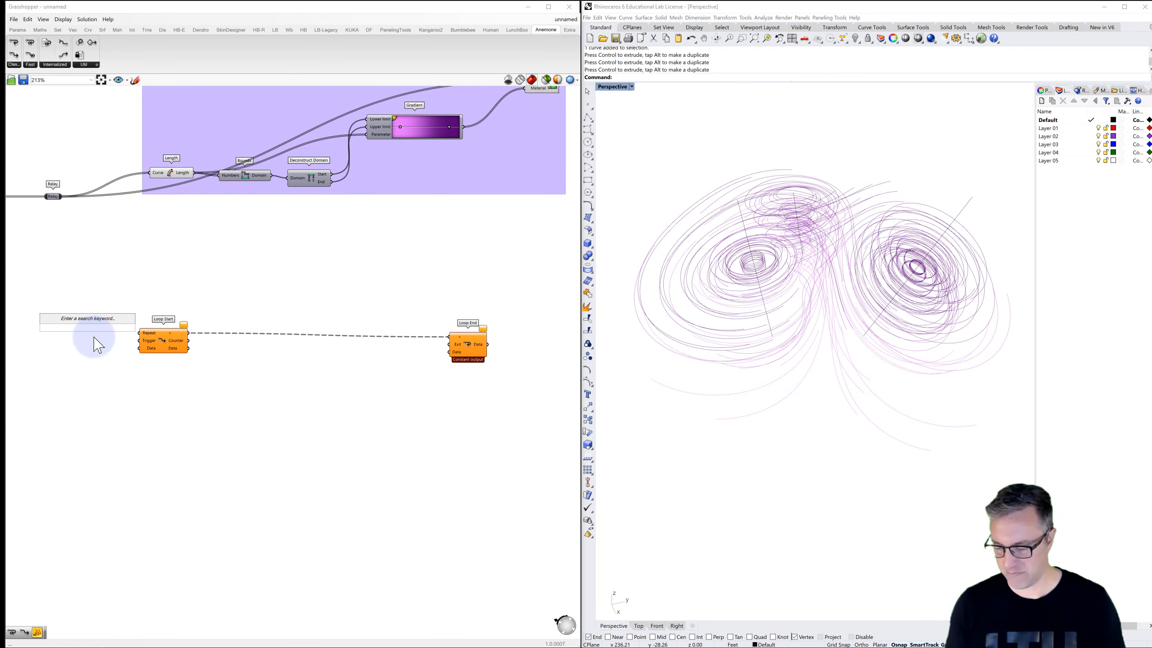
{"action": "type", "text": "//50"}
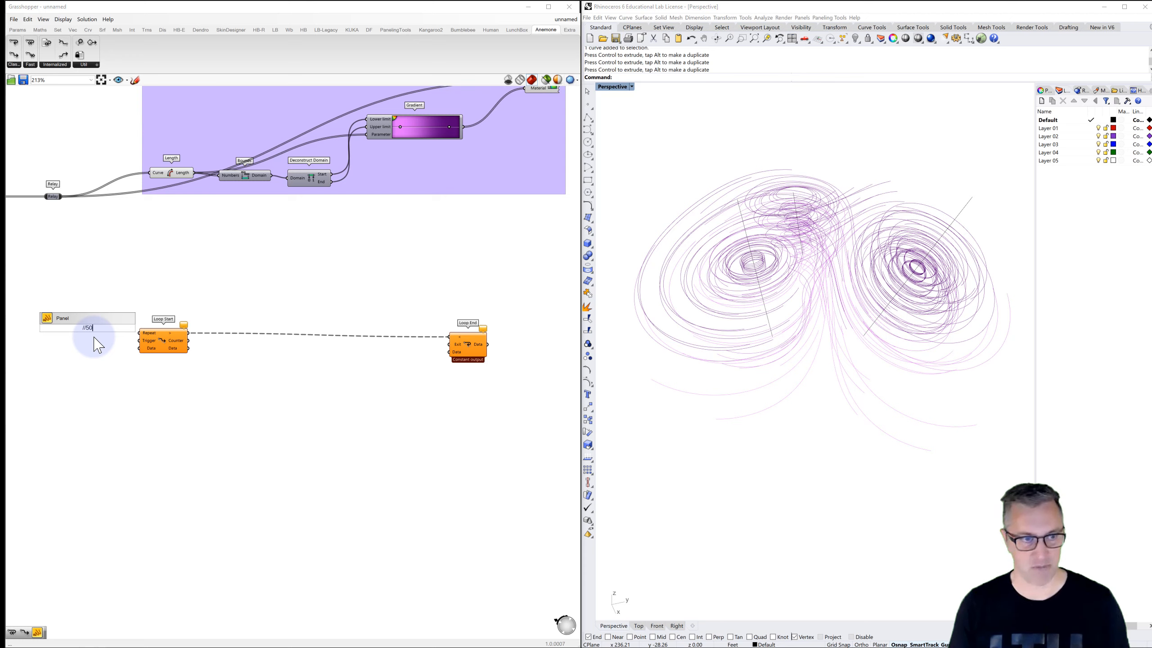
{"action": "key", "text": "Return"}
- Clear the 50 panel's title and connect the panel to Loop Start's Repeat input
{"action": "right_click", "coordinate": [88, 327]}
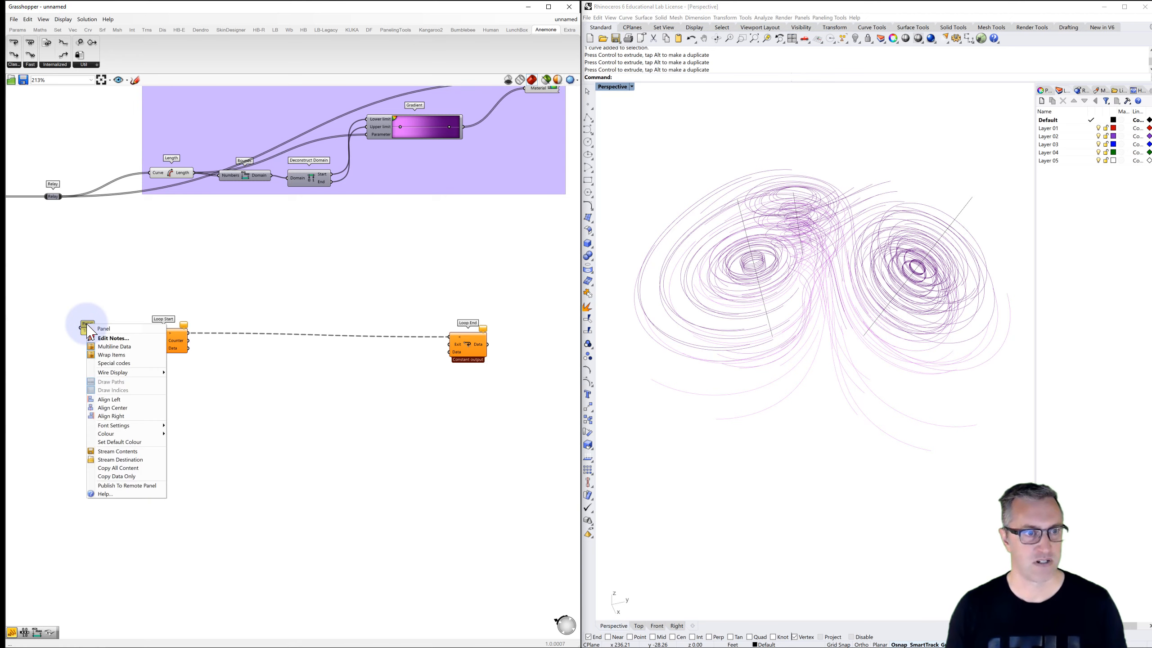
{"action": "left_click_drag", "start_coordinate": [113, 330], "coordinate": [75, 330]}
{"action": "key", "text": "BackSpace"}
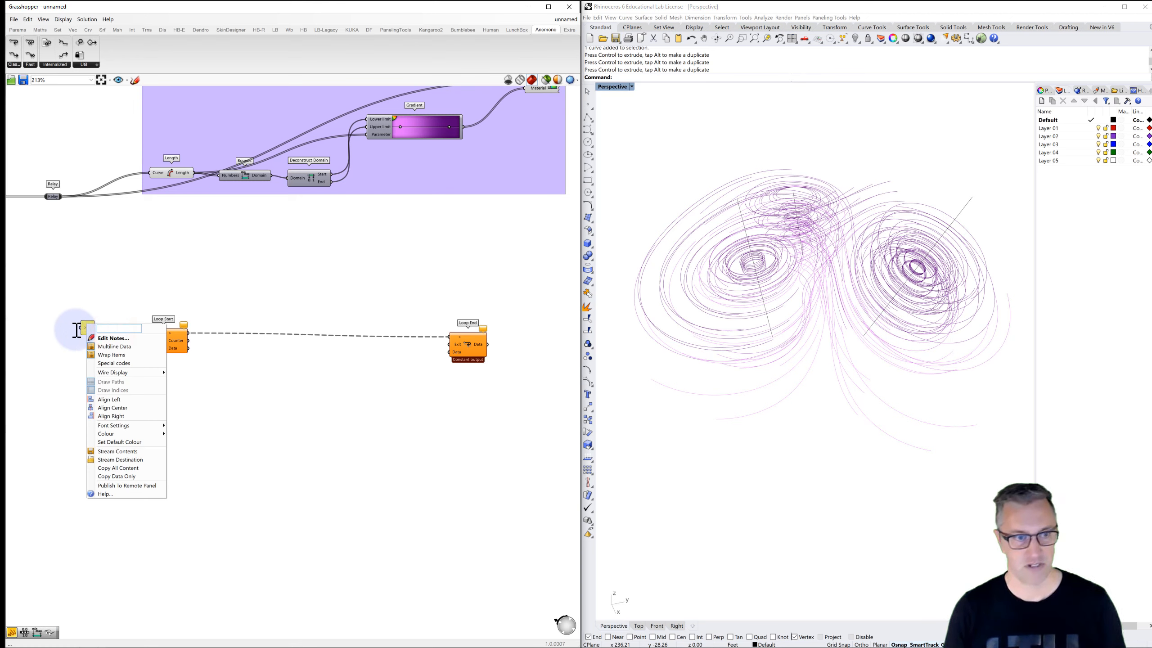
{"action": "left_click", "coordinate": [113, 275]}
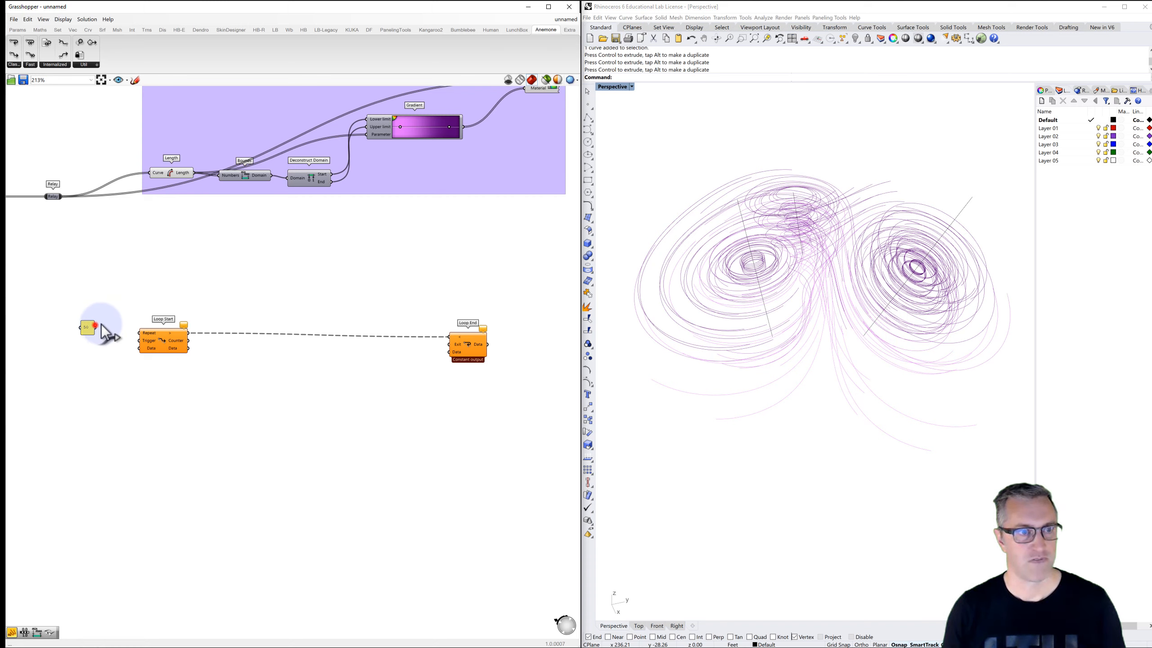
{"action": "mouse_move", "coordinate": [129, 331]}
{"action": "left_mouse_down"}
{"action": "mouse_move", "coordinate": [140, 333]}
{"action": "mouse_move", "coordinate": [97, 332]}
{"action": "mouse_move", "coordinate": [109, 336]}
{"action": "left_mouse_up"}
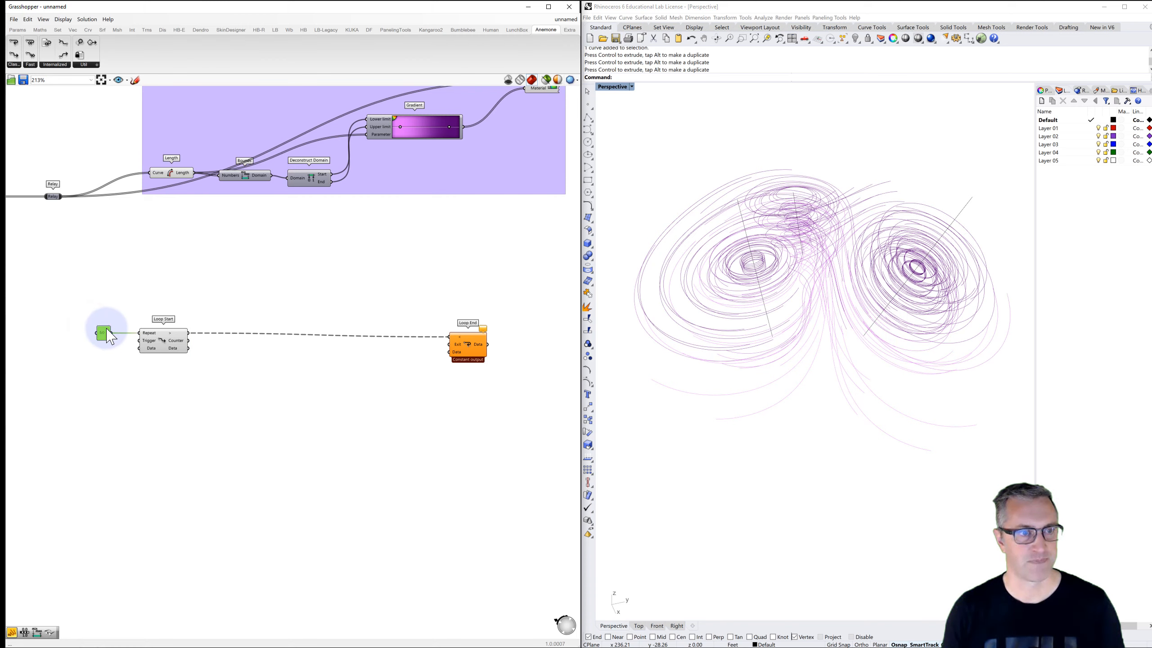
- Add a Button component, connect it to Loop Start's Trigger input and place it just beside the 50 panel
{"action": "double_click", "coordinate": [83, 348]}
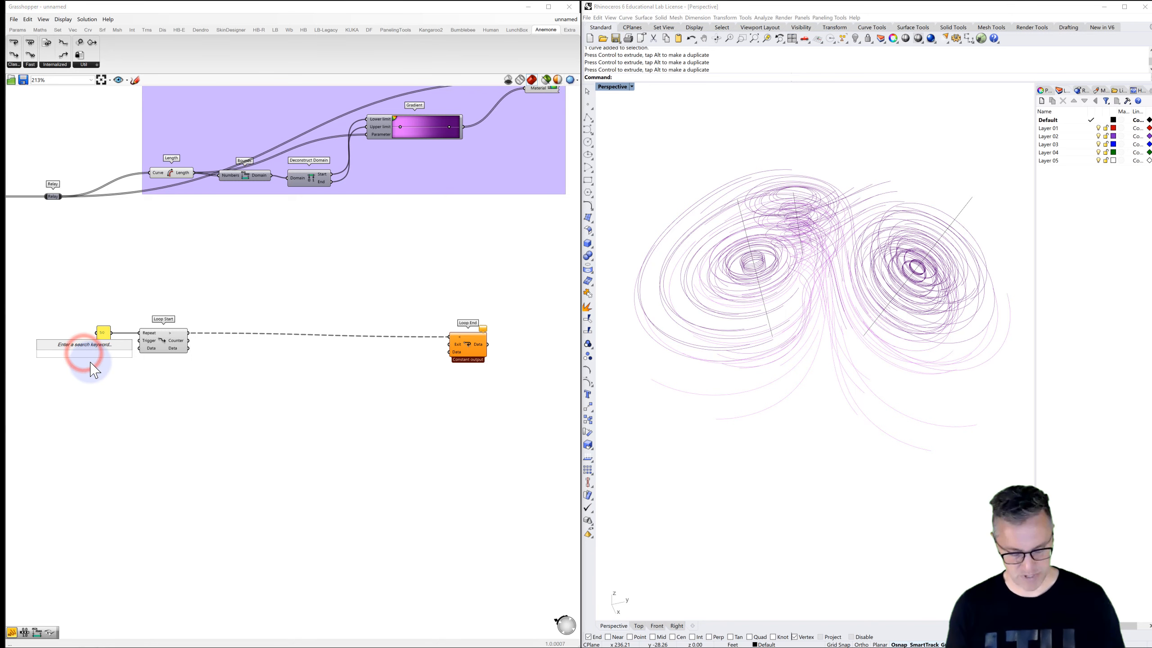
{"action": "type", "text": "buttom"}
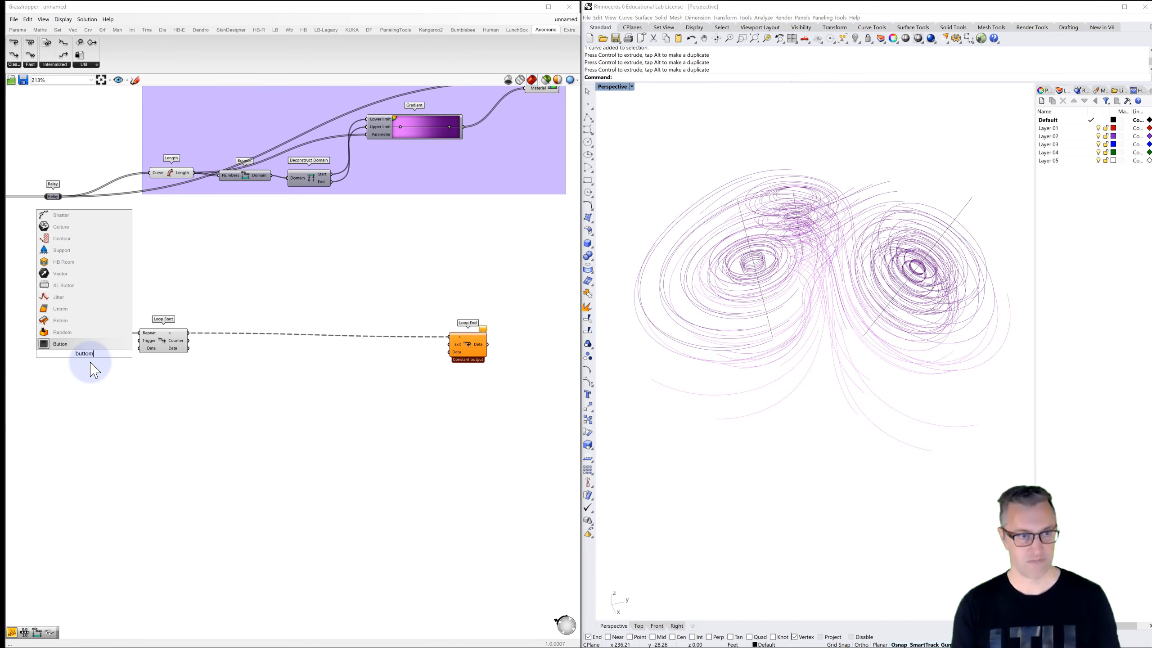
{"action": "key", "text": "Return"}
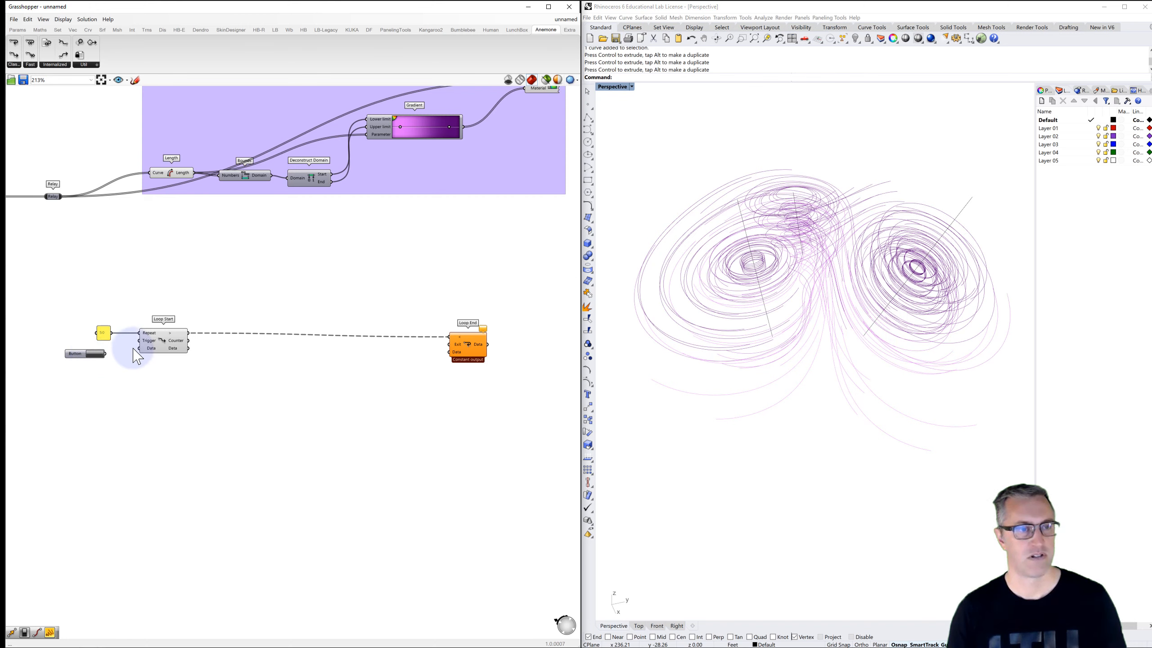
{"action": "mouse_move", "coordinate": [151, 349]}
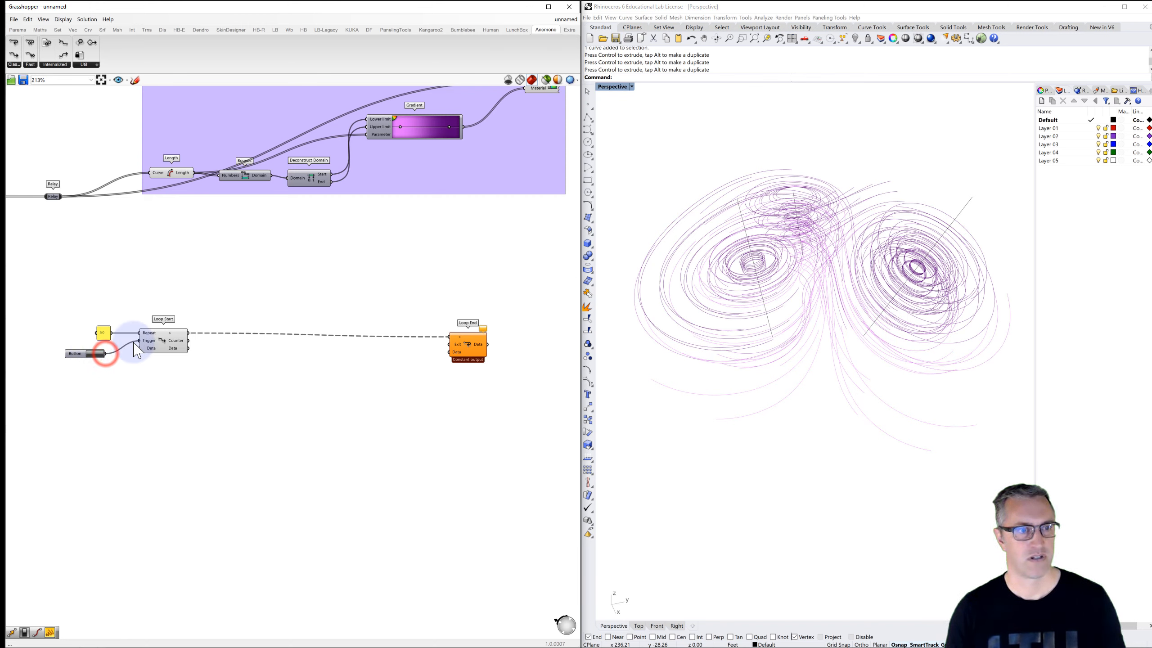
{"action": "left_click_drag", "start_coordinate": [77, 354], "coordinate": [66, 343]}
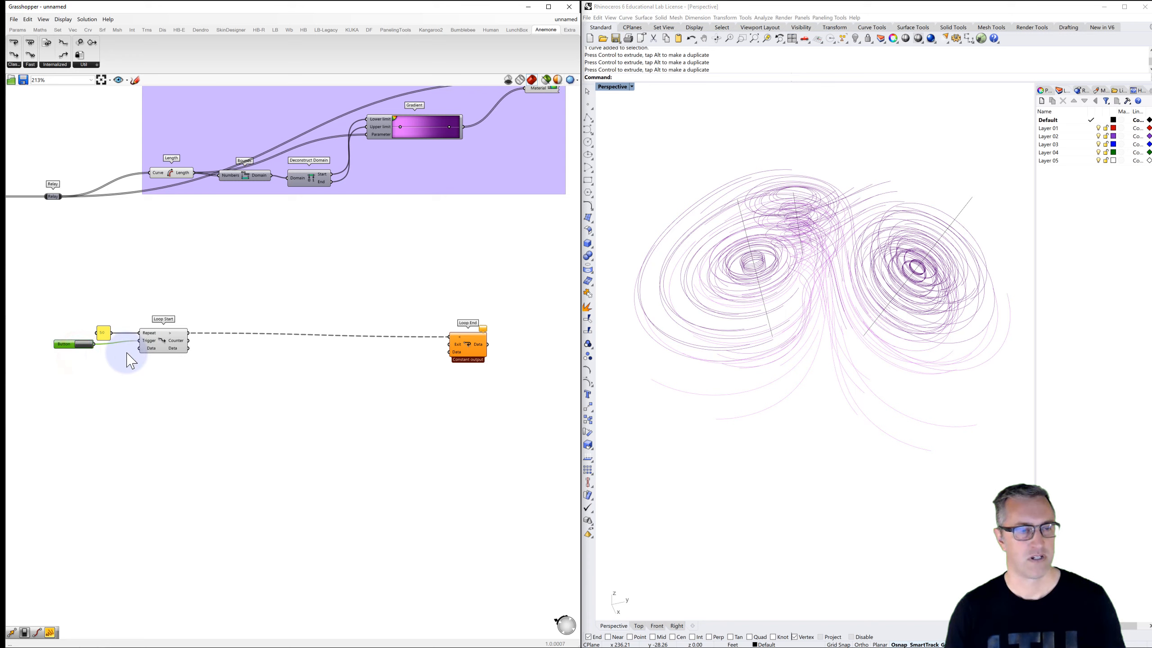
- Connect the Relay's field-line curves to Loop Start's Data input and move the 50 panel clear of the wire
{"action": "mouse_move", "coordinate": [151, 350]}
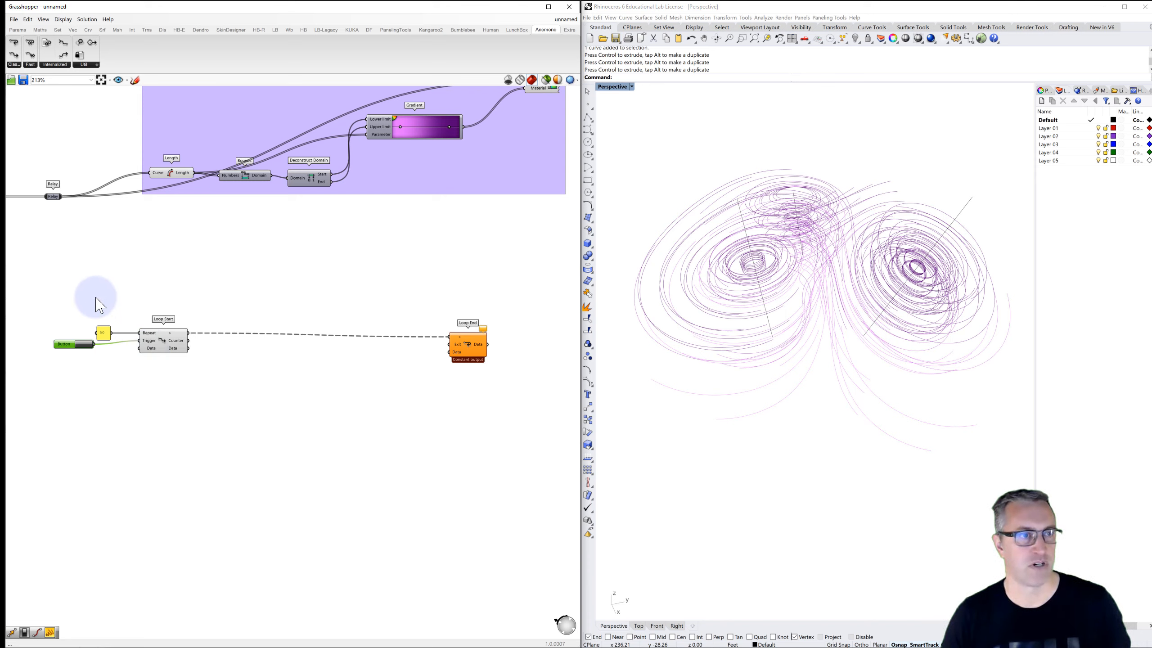
{"action": "left_click_drag", "start_coordinate": [61, 197], "coordinate": [138, 349]}
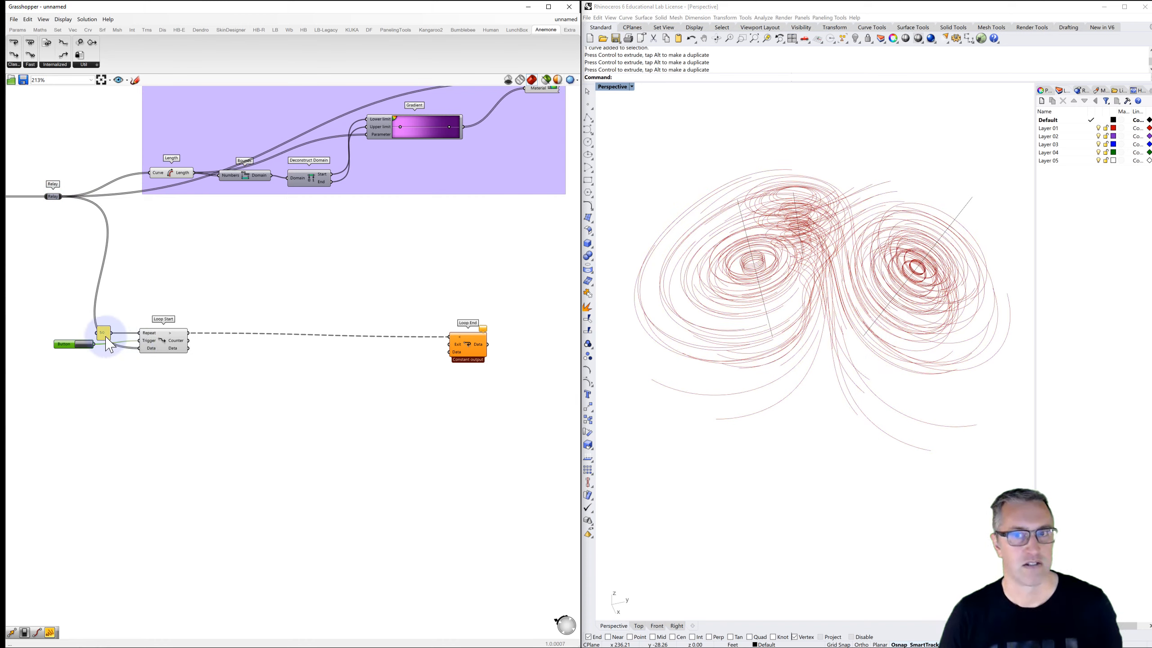
{"action": "left_click_drag", "start_coordinate": [105, 334], "coordinate": [121, 327]}
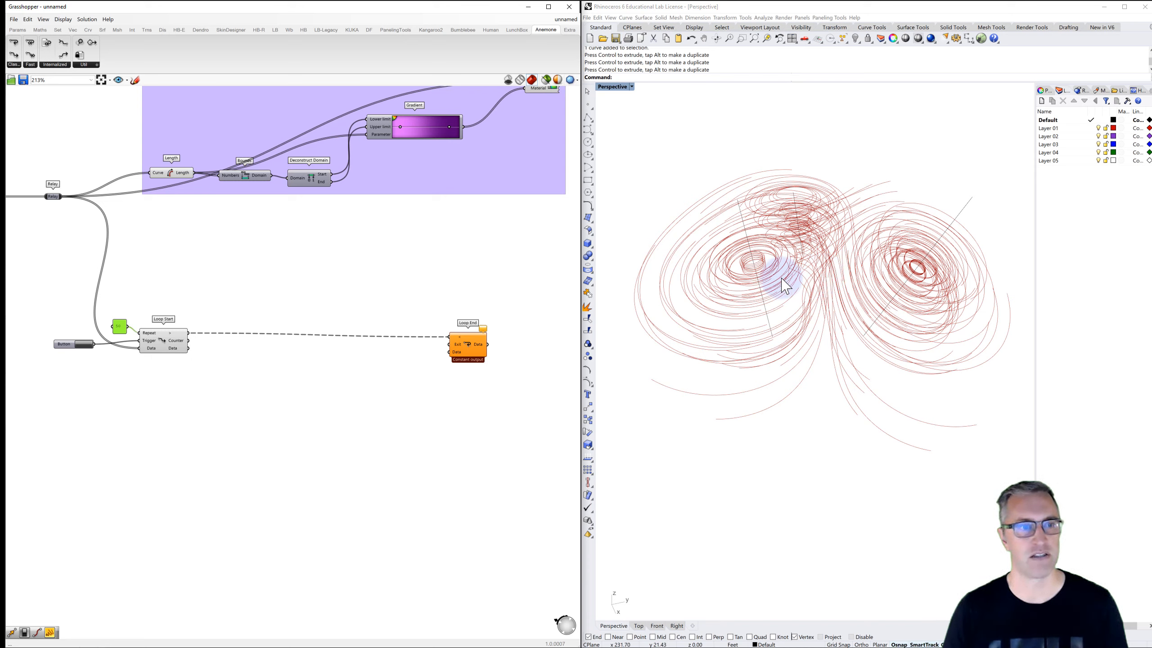
- Select the Loop Start component
{"action": "left_click", "coordinate": [164, 348]}
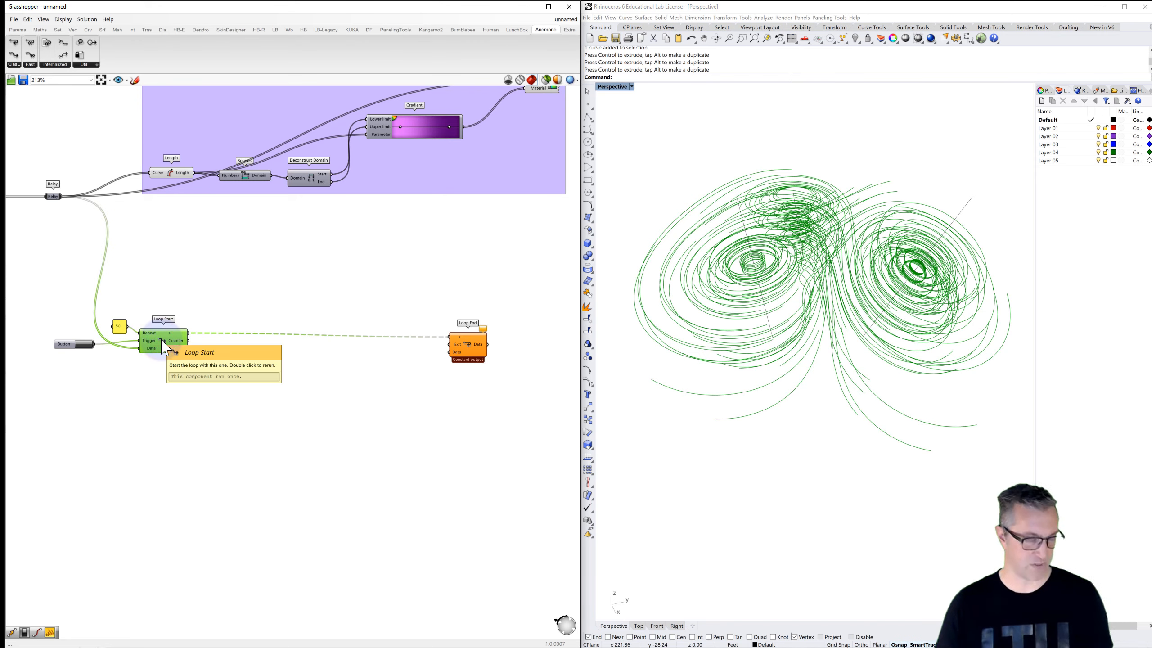
- Turn off the Loop Start component's preview and enable Record data on the Loop End component
{"action": "key", "text": "ctrl+q"}
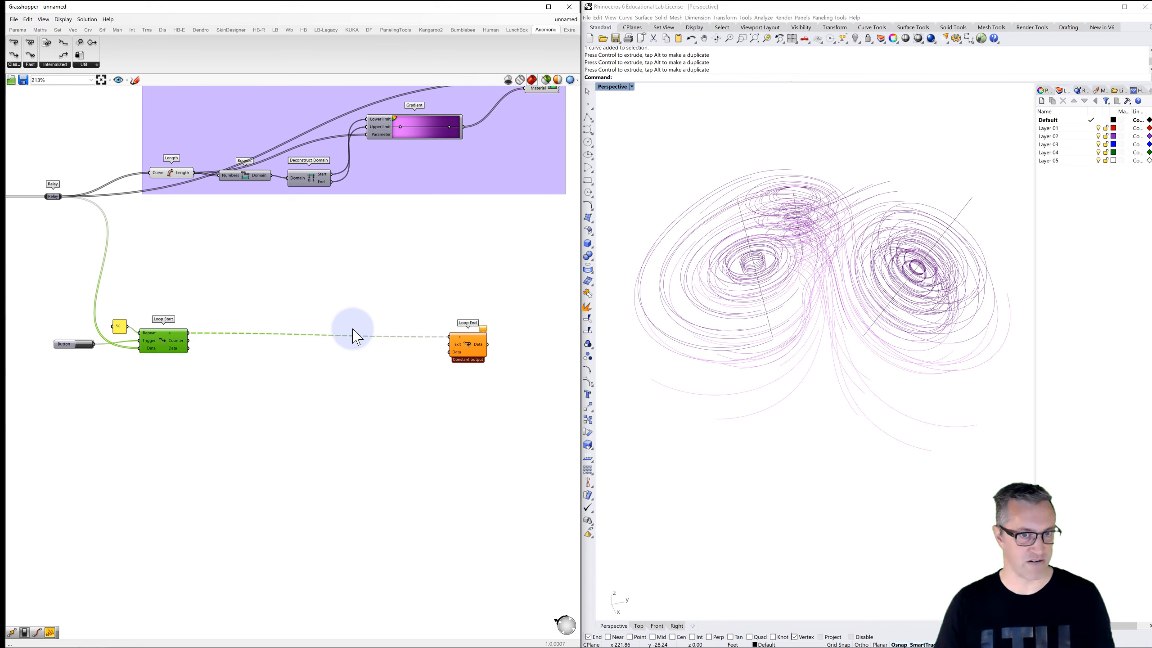
{"action": "left_click", "coordinate": [468, 352]}
{"action": "left_click", "coordinate": [466, 392]}
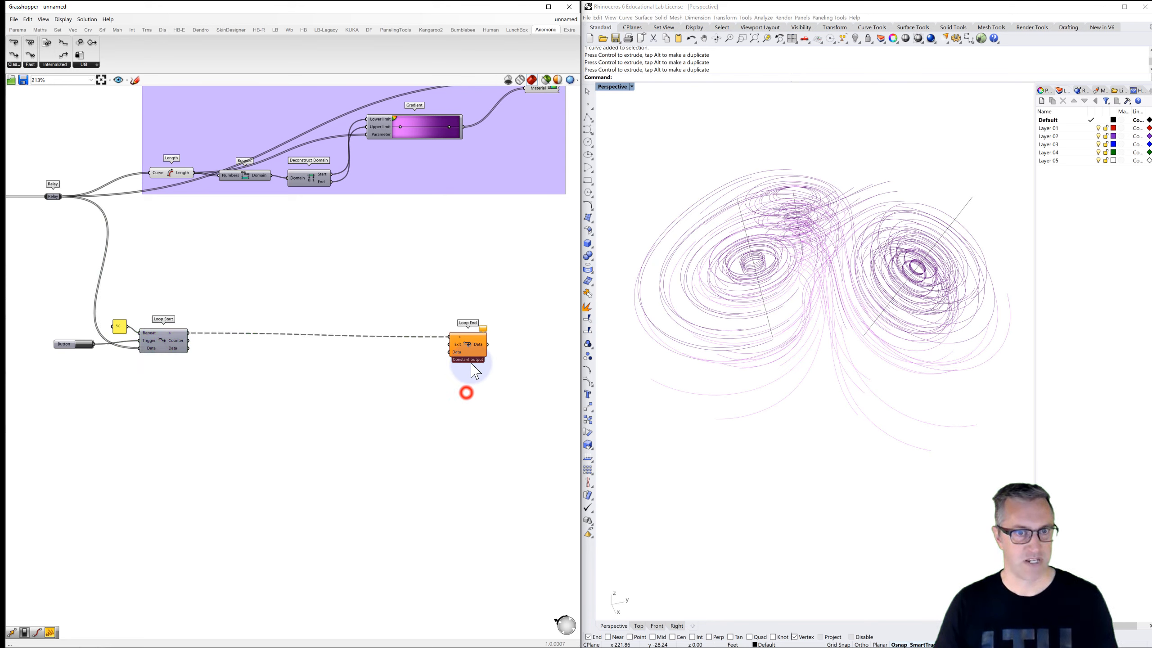
{"action": "right_click", "coordinate": [469, 353]}
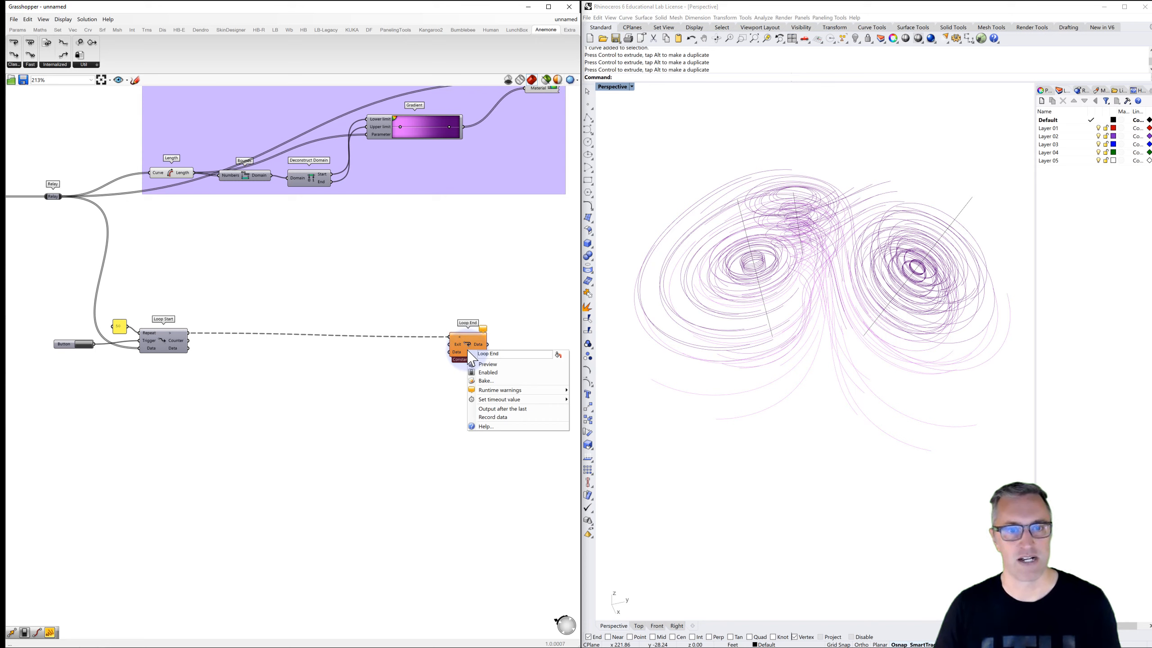
{"action": "left_click", "coordinate": [492, 417]}
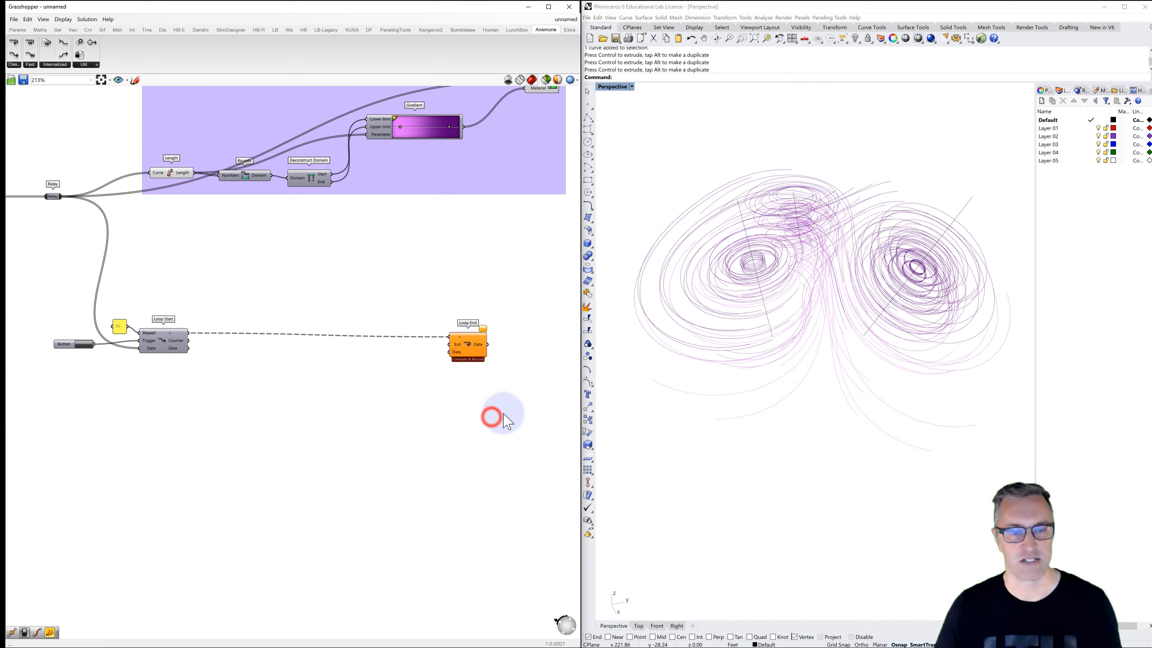
{"action": "left_click", "coordinate": [473, 394]}
{"action": "left_click", "coordinate": [342, 379]}
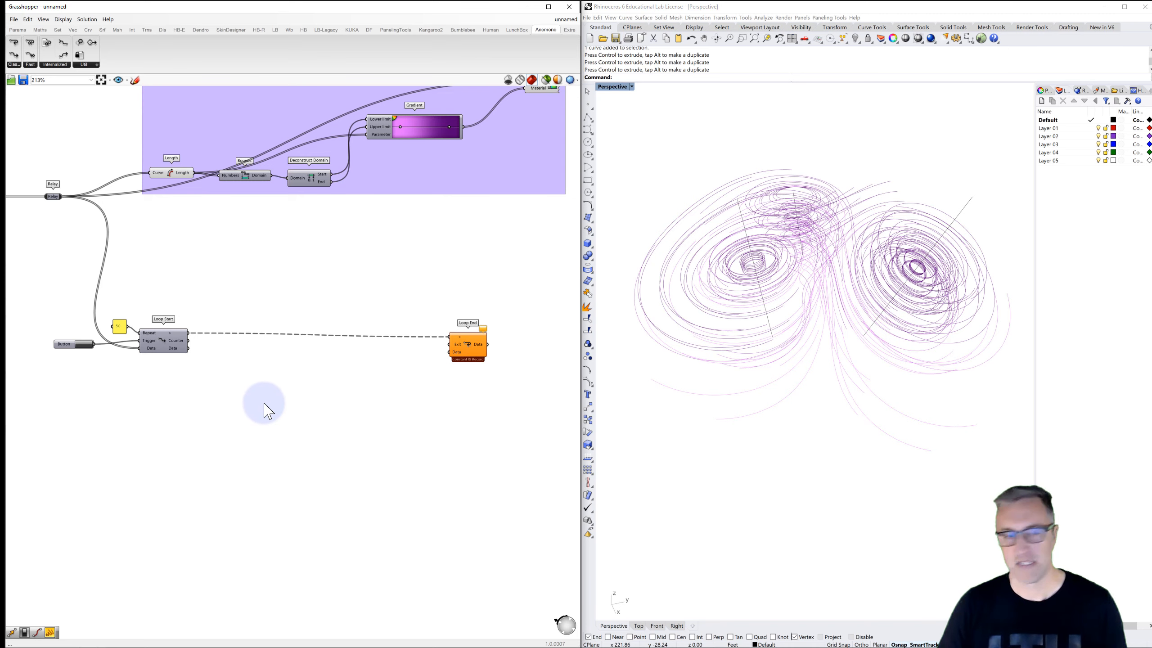
- Add a Divide Curve component below Loop Start and connect the Relay's output to its Curve input
{"action": "right_click_drag", "start_coordinate": [215, 390], "coordinate": [266, 378]}
{"action": "double_click", "coordinate": [233, 398]}
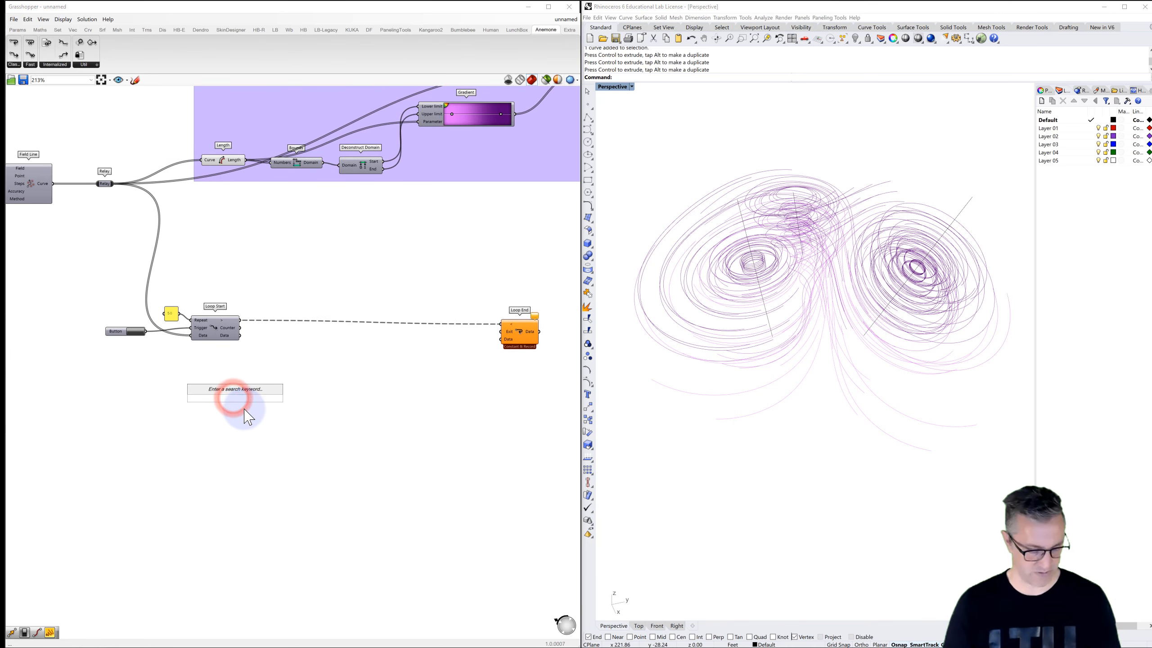
{"action": "type", "text": "divi"}
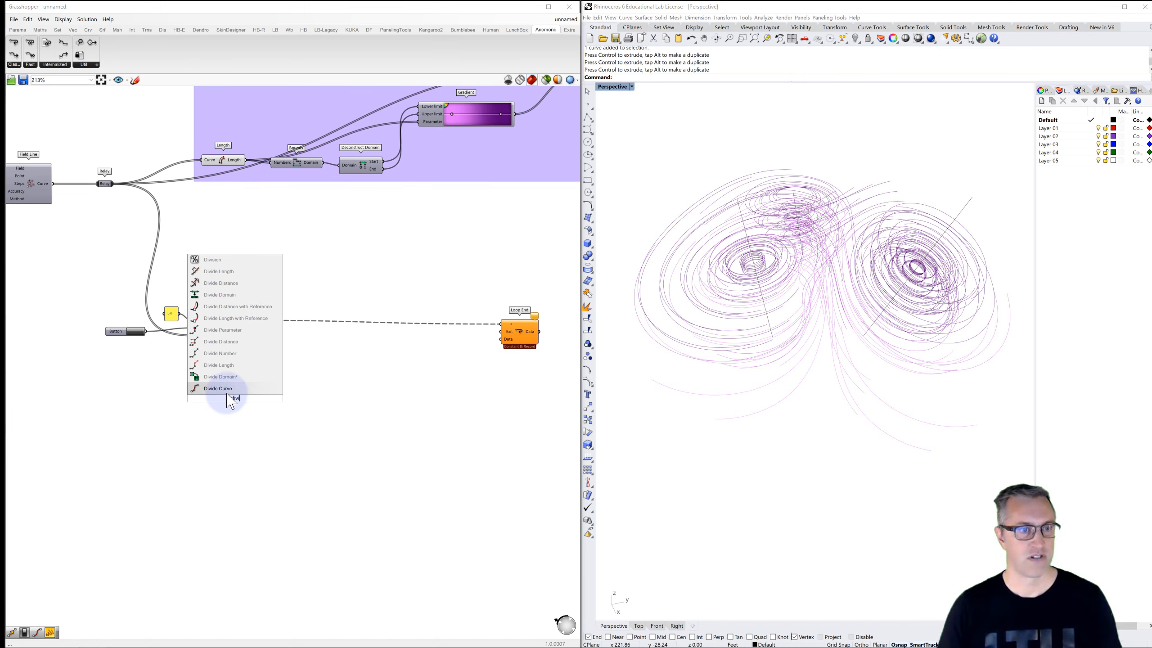
{"action": "left_click", "coordinate": [226, 389]}
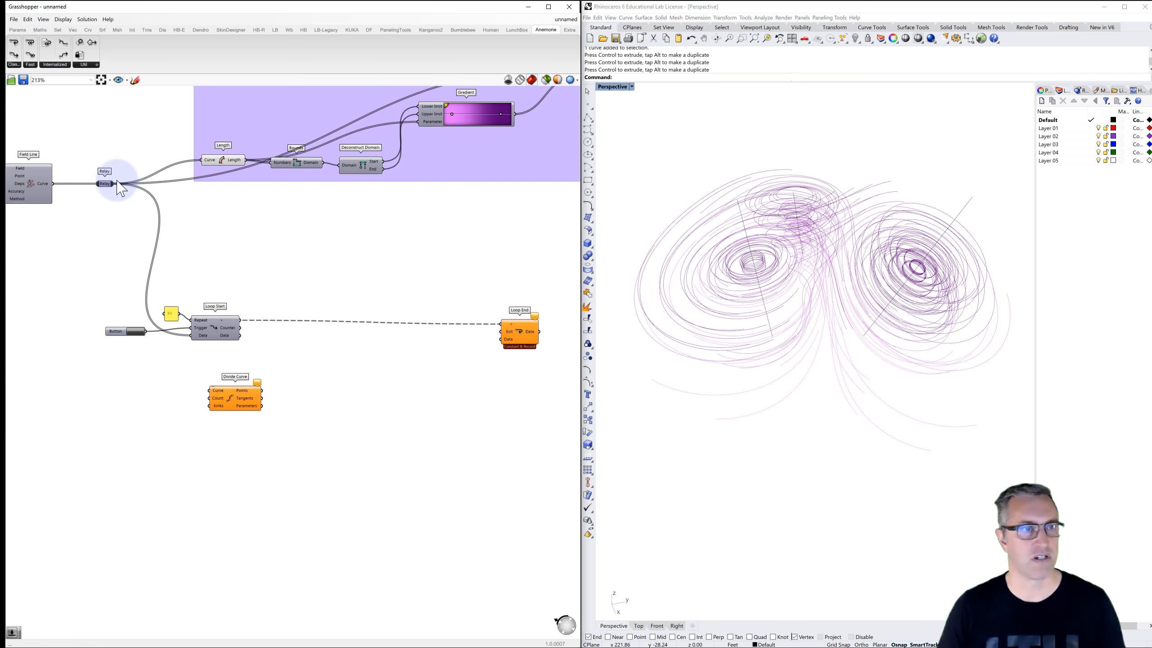
{"action": "left_click_drag", "start_coordinate": [182, 251], "coordinate": [208, 391]}
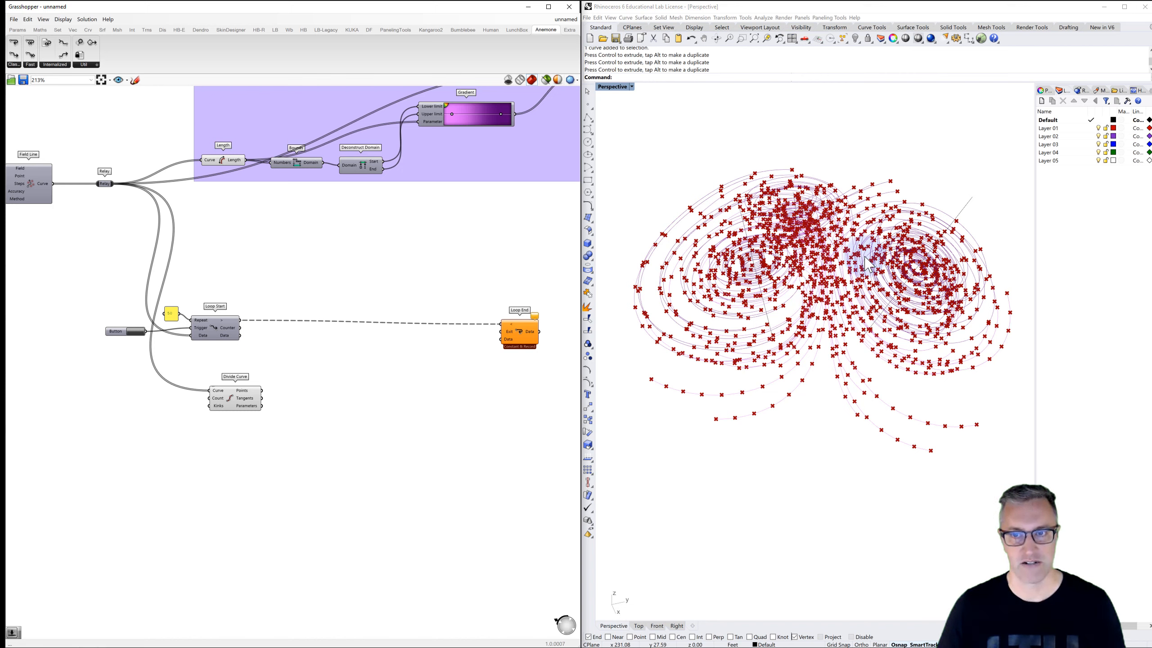
- Connect the 50 panel to Divide Curve's Count input and align the panel with Loop Start's Repeat input
{"action": "mouse_move", "coordinate": [244, 404]}
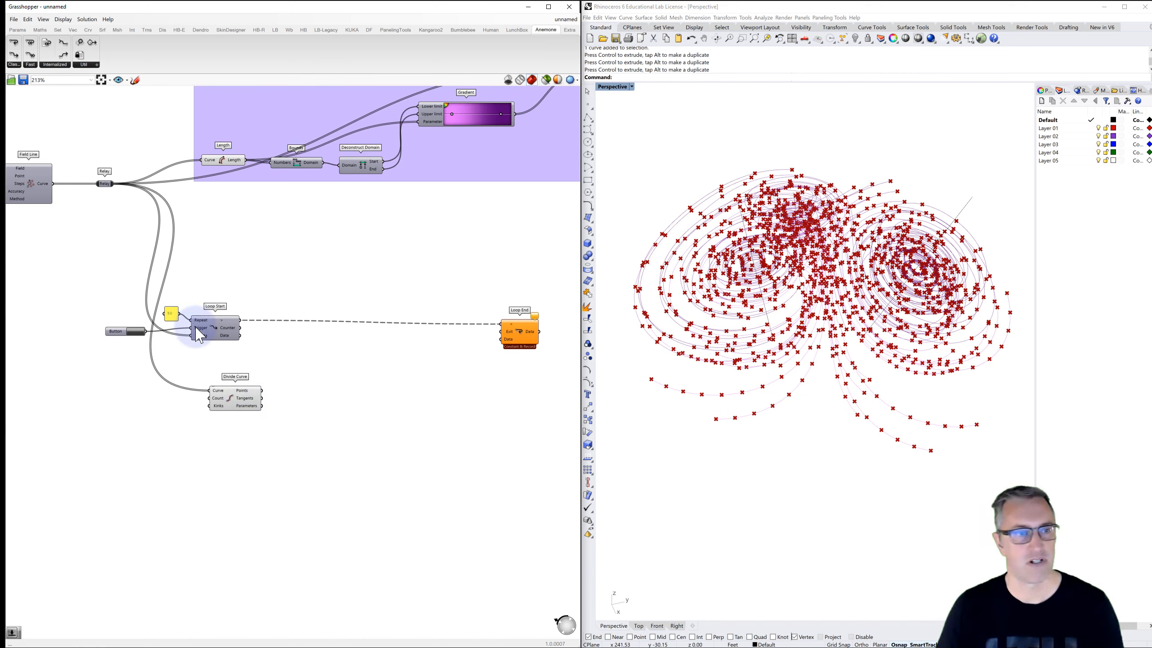
{"action": "left_click_drag", "start_coordinate": [178, 313], "coordinate": [195, 388]}
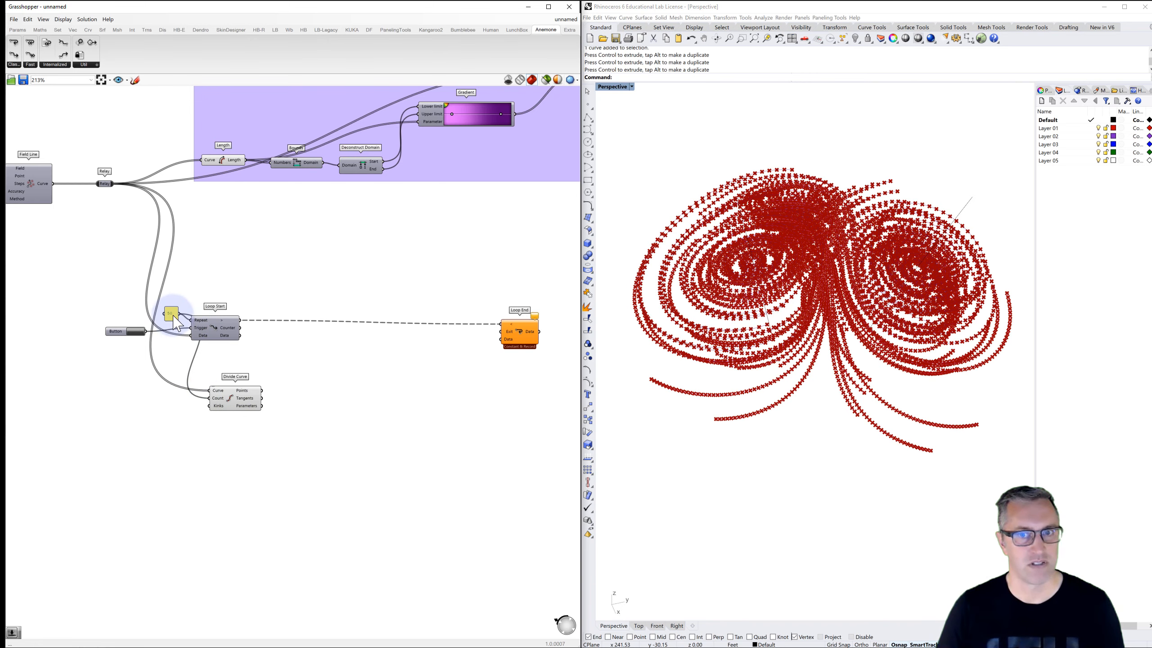
{"action": "left_click_drag", "start_coordinate": [174, 318], "coordinate": [176, 328]}
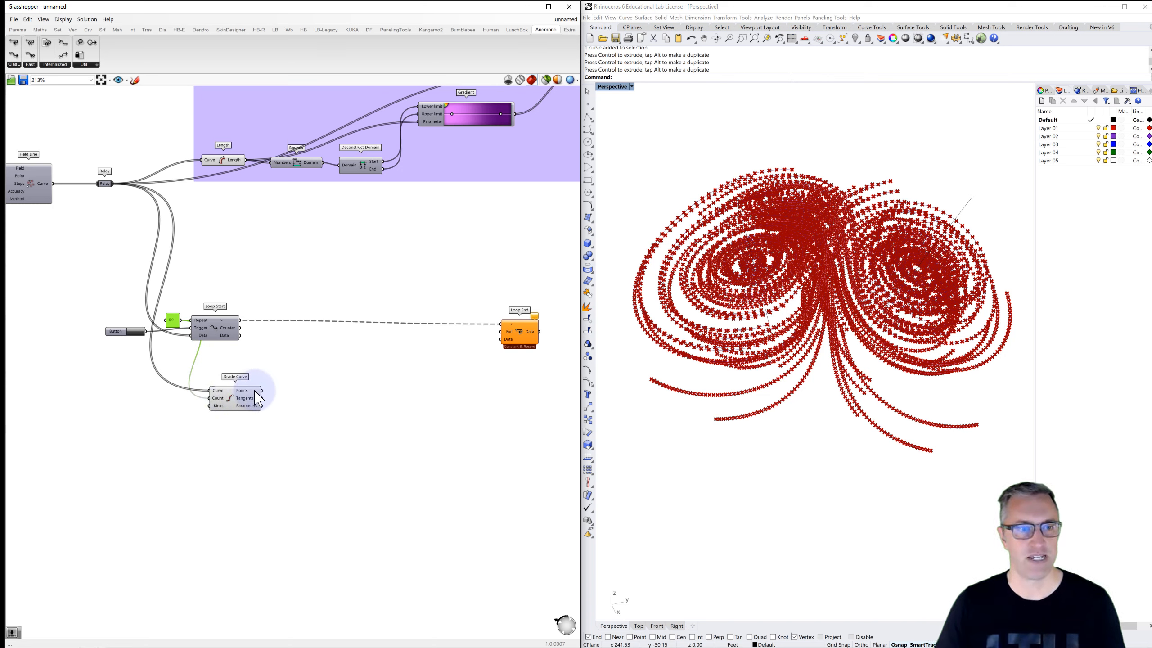
- Add a Split List component, feeding Divide Curve's Points into List and Loop Start's Counter into Index
{"action": "mouse_move", "coordinate": [251, 391]}
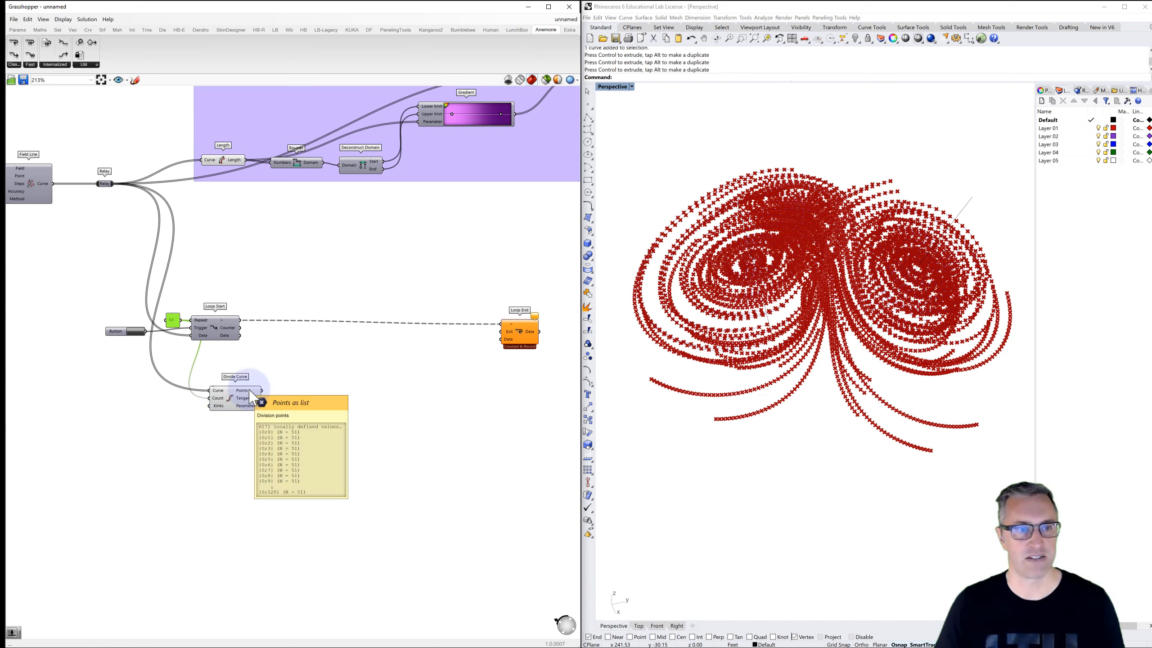
{"action": "double_click", "coordinate": [323, 394]}
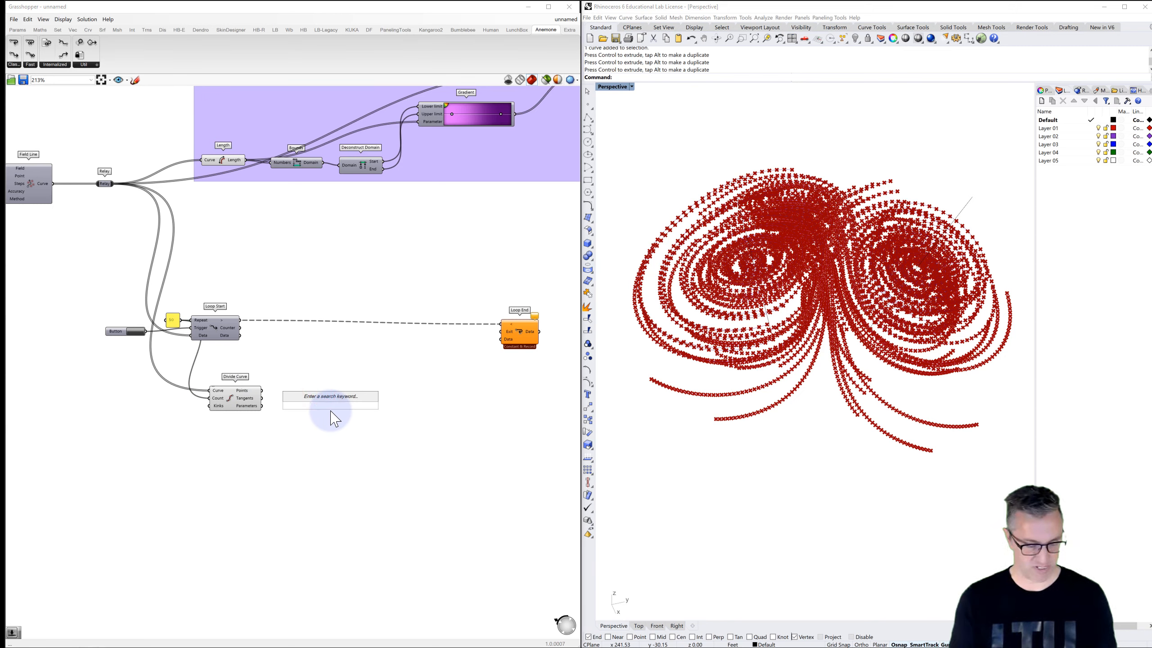
{"action": "type", "text": "split"}
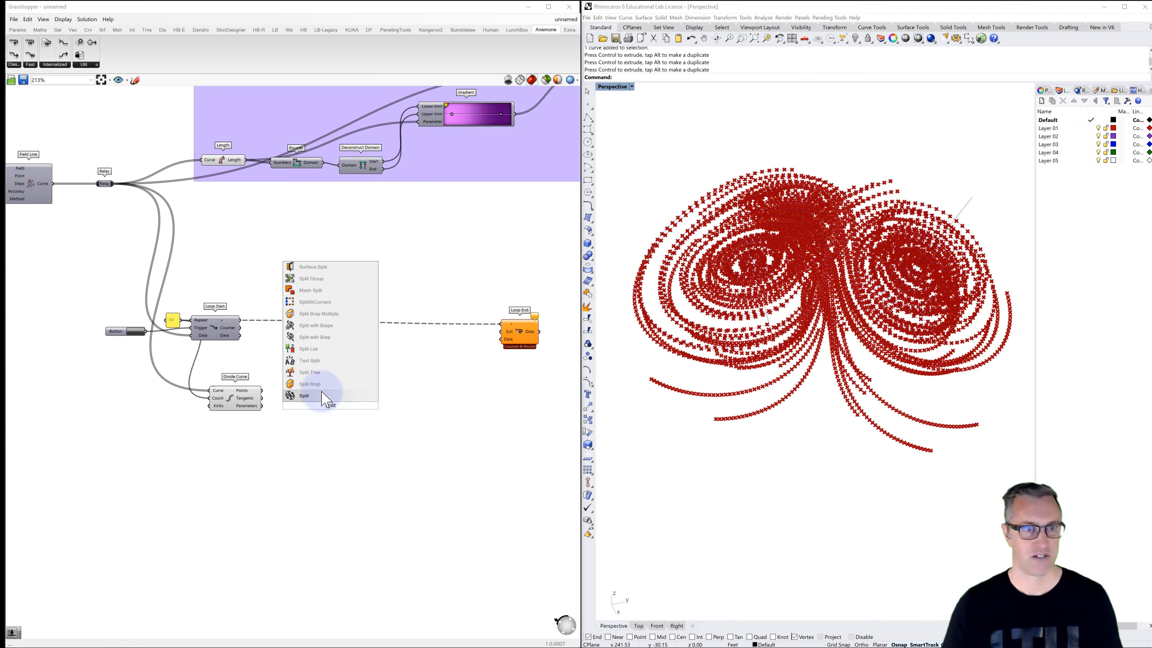
{"action": "left_click", "coordinate": [311, 349]}
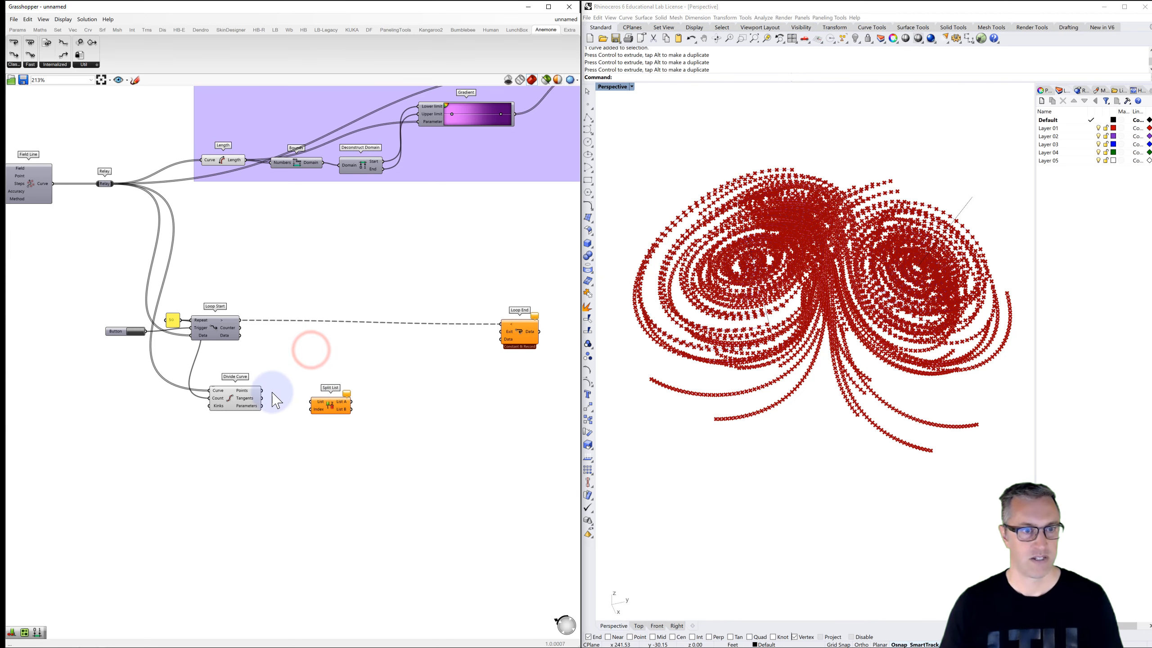
{"action": "left_click_drag", "start_coordinate": [262, 390], "coordinate": [311, 402]}
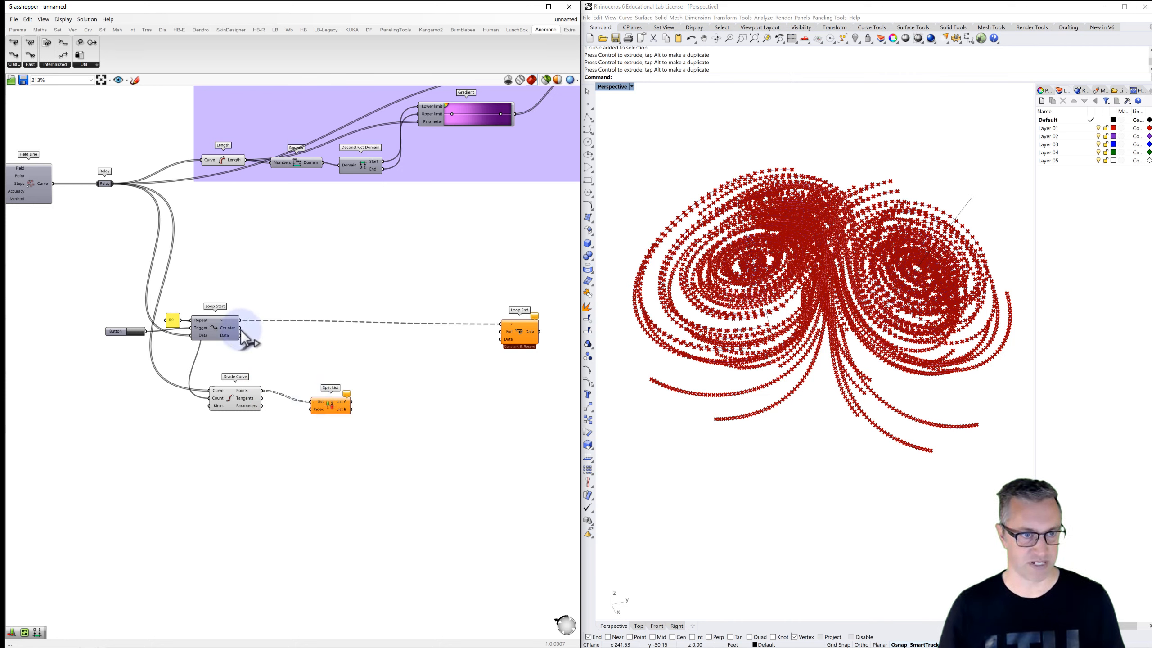
{"action": "mouse_move", "coordinate": [240, 328]}
{"action": "left_mouse_down"}
{"action": "mouse_move", "coordinate": [257, 329]}
{"action": "mouse_move", "coordinate": [317, 399]}
{"action": "mouse_move", "coordinate": [307, 404]}
{"action": "left_mouse_up"}
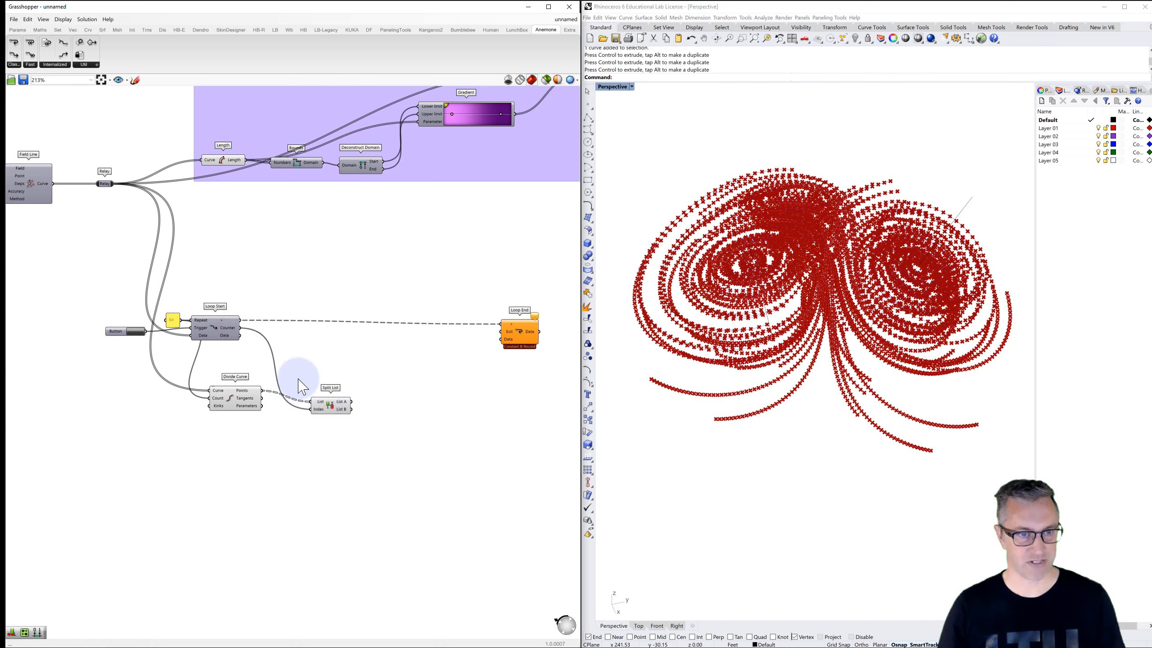
- Duplicate the 50 panel beside Loop Start, connect the copy to the Counter output and enlarge it
{"action": "double_click", "coordinate": [274, 331]}
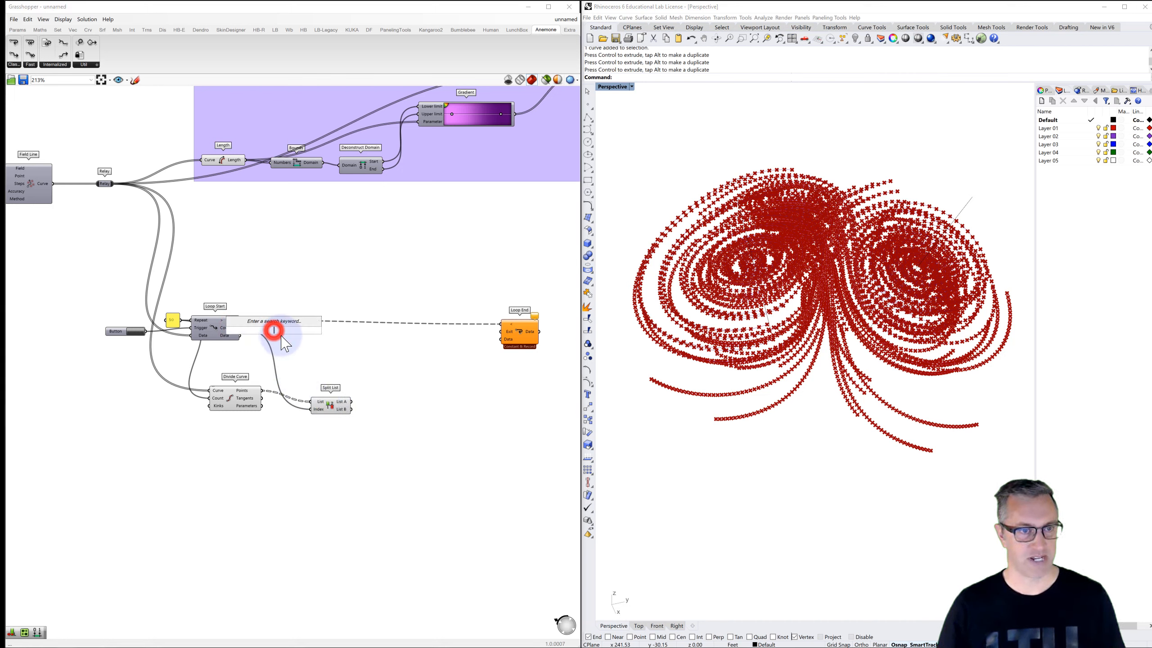
{"action": "left_click", "coordinate": [257, 283]}
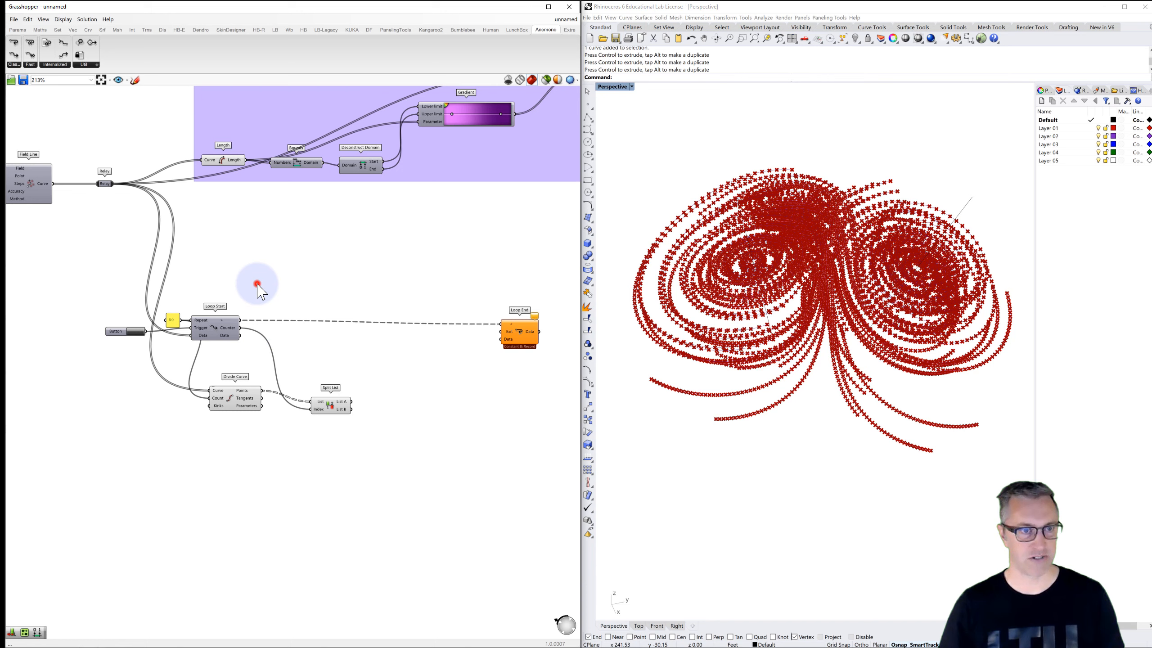
{"action": "left_click", "coordinate": [172, 320]}
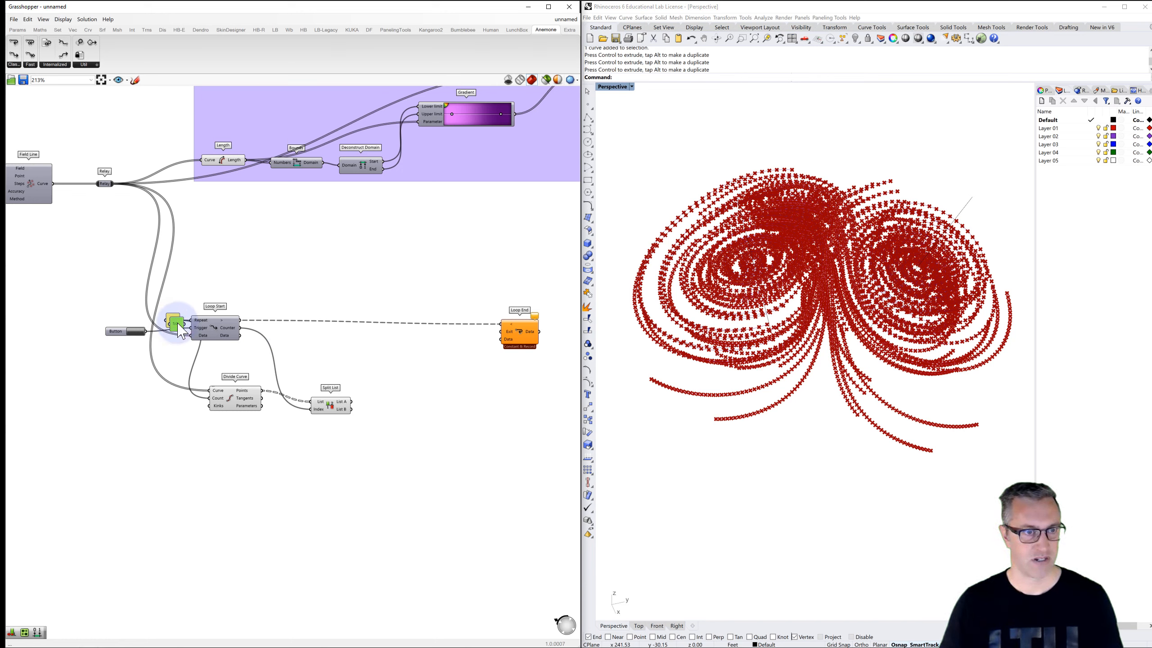
{"action": "left_click_drag", "start_coordinate": [180, 332], "coordinate": [282, 332], "text": "alt"}
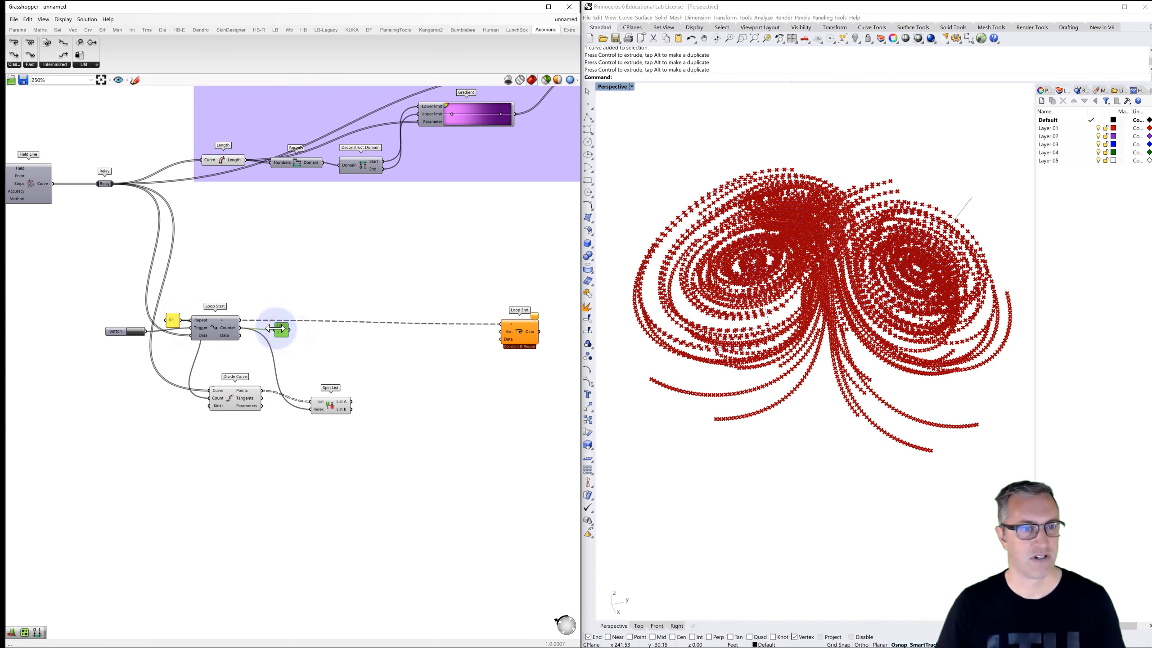
{"action": "scroll", "coordinate": [281, 332], "scroll_direction": "up", "scroll_amount": 2}
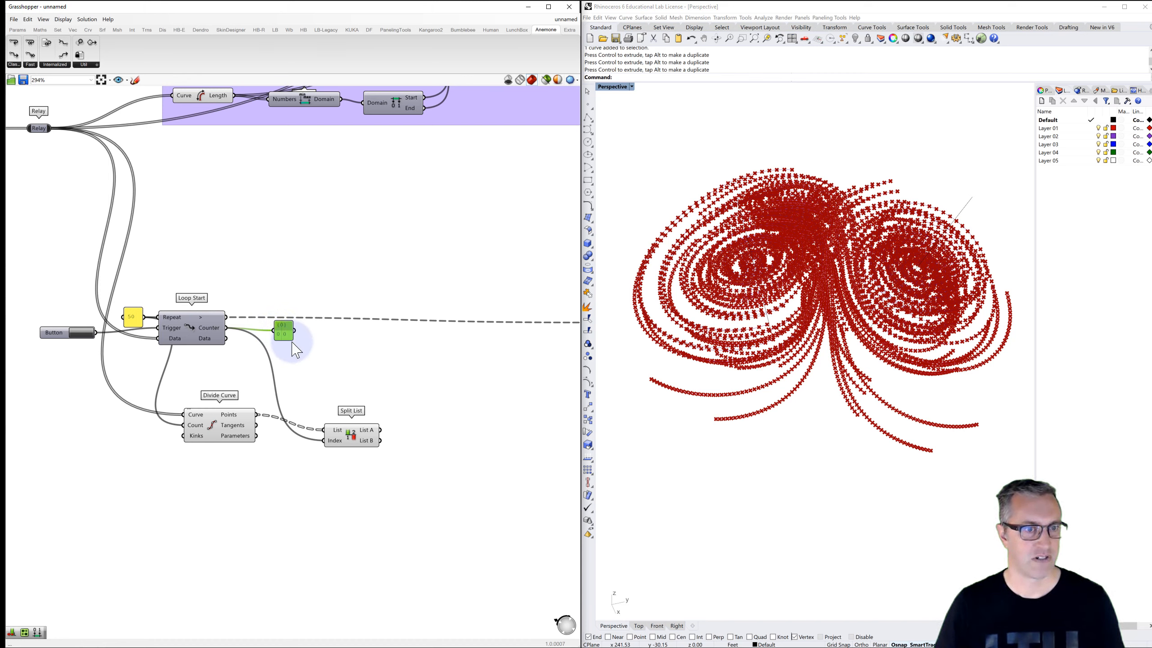
{"action": "left_click_drag", "start_coordinate": [292, 340], "coordinate": [318, 347]}
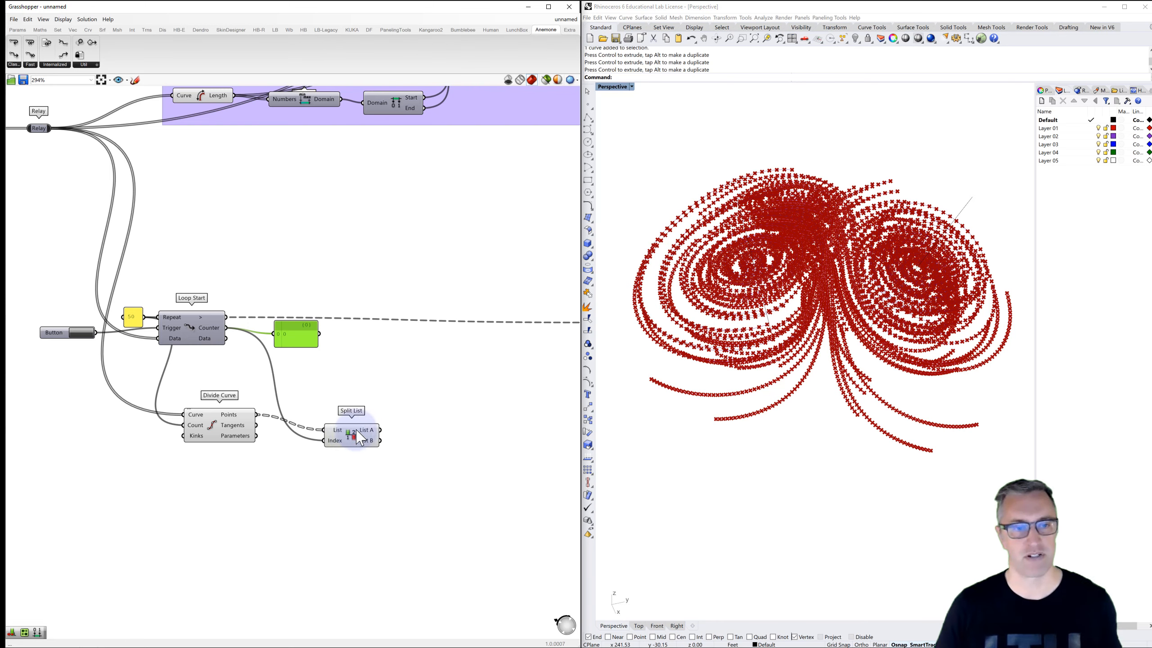
- Add an Interpolate component with Split List's List A as its Vertices, and connect its Curve output to Loop End's Data input
{"action": "right_click_drag", "start_coordinate": [351, 430], "coordinate": [311, 429]}
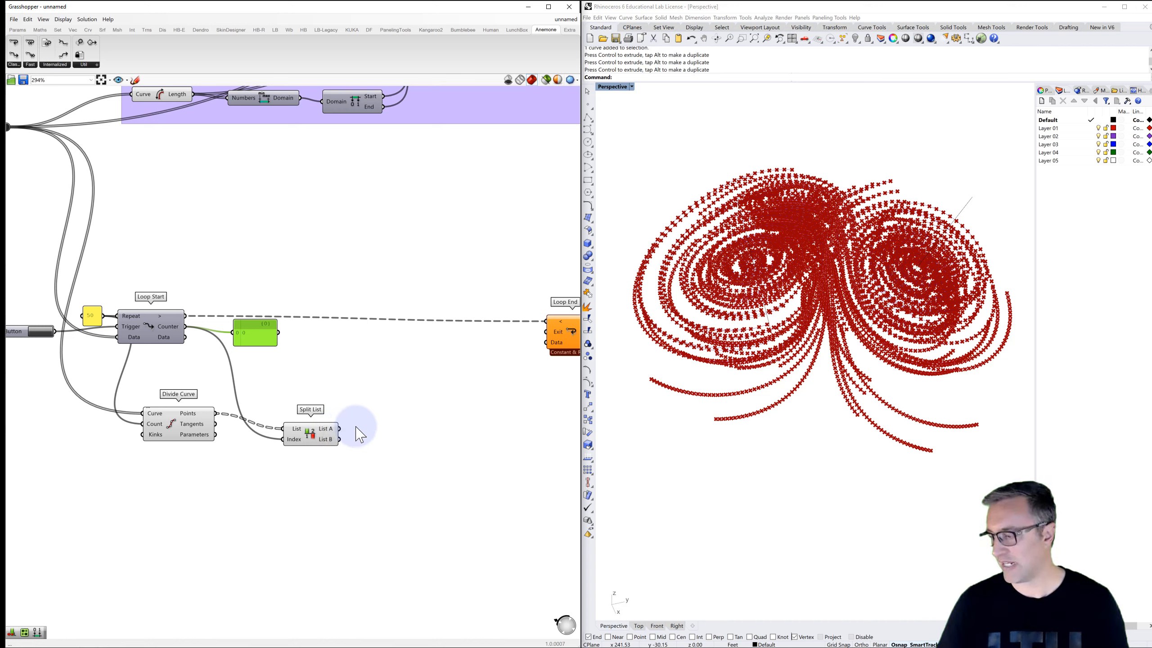
{"action": "double_click", "coordinate": [398, 429]}
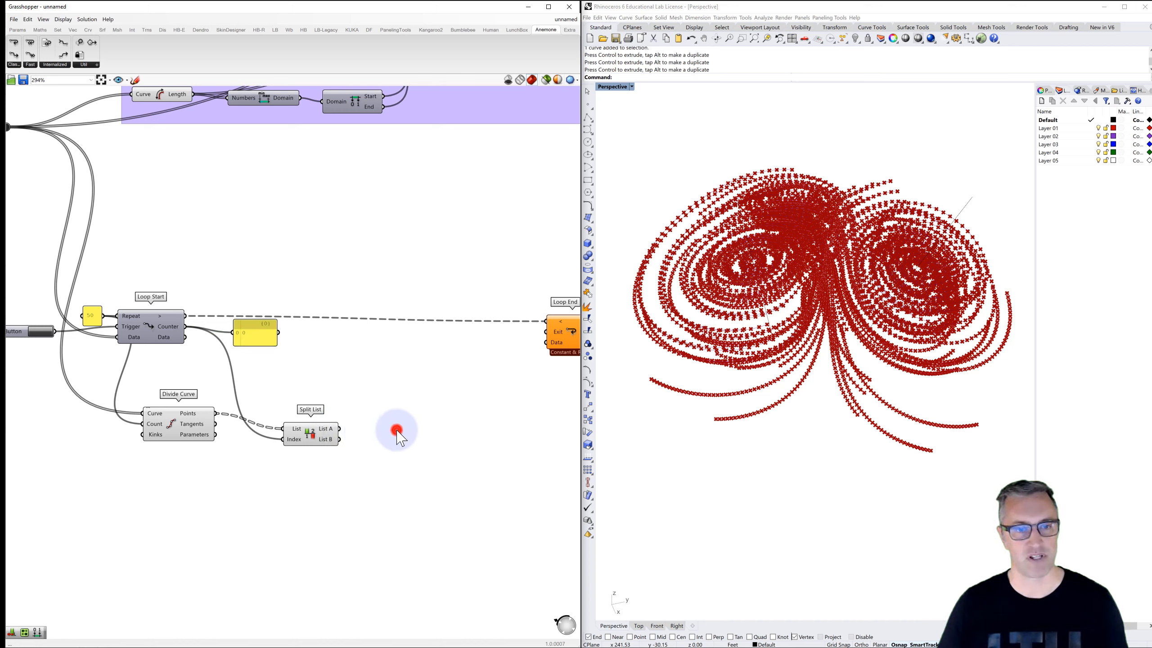
{"action": "type", "text": "interpola"}
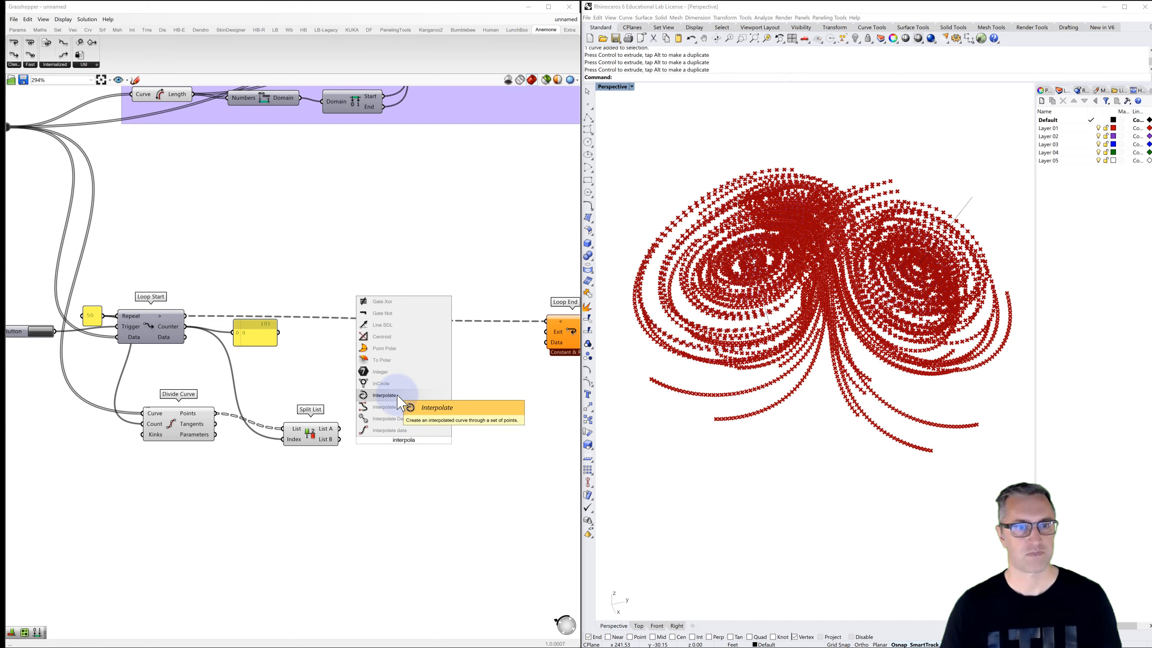
{"action": "left_click", "coordinate": [399, 406]}
{"action": "left_click_drag", "start_coordinate": [338, 427], "coordinate": [386, 425]}
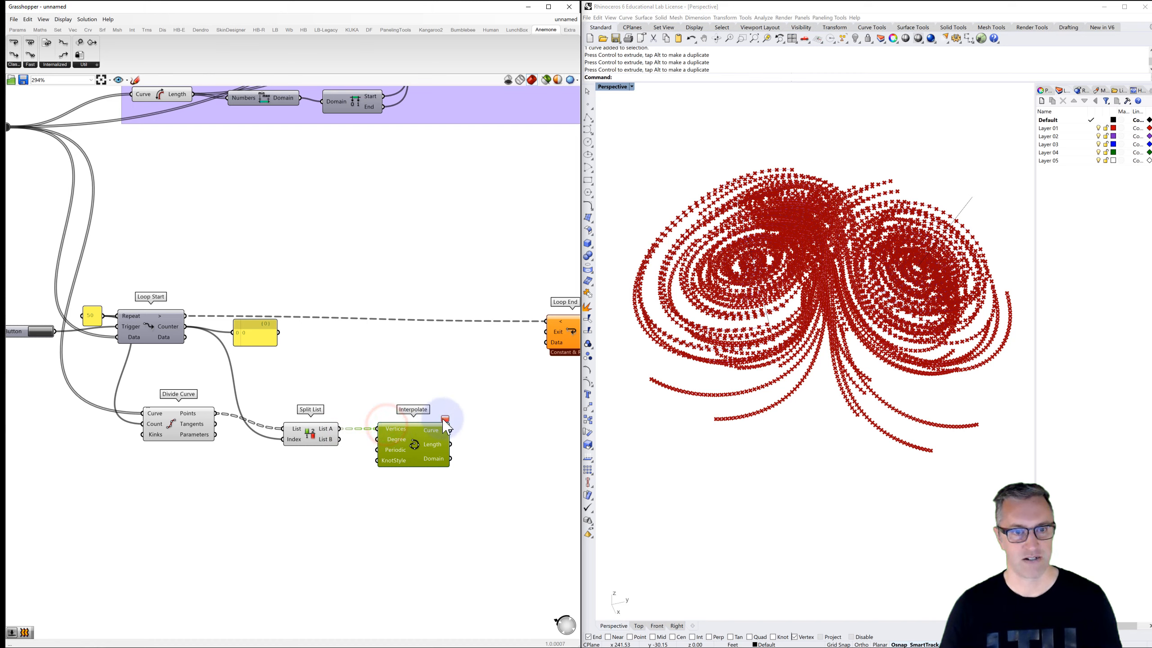
{"action": "mouse_move", "coordinate": [448, 425]}
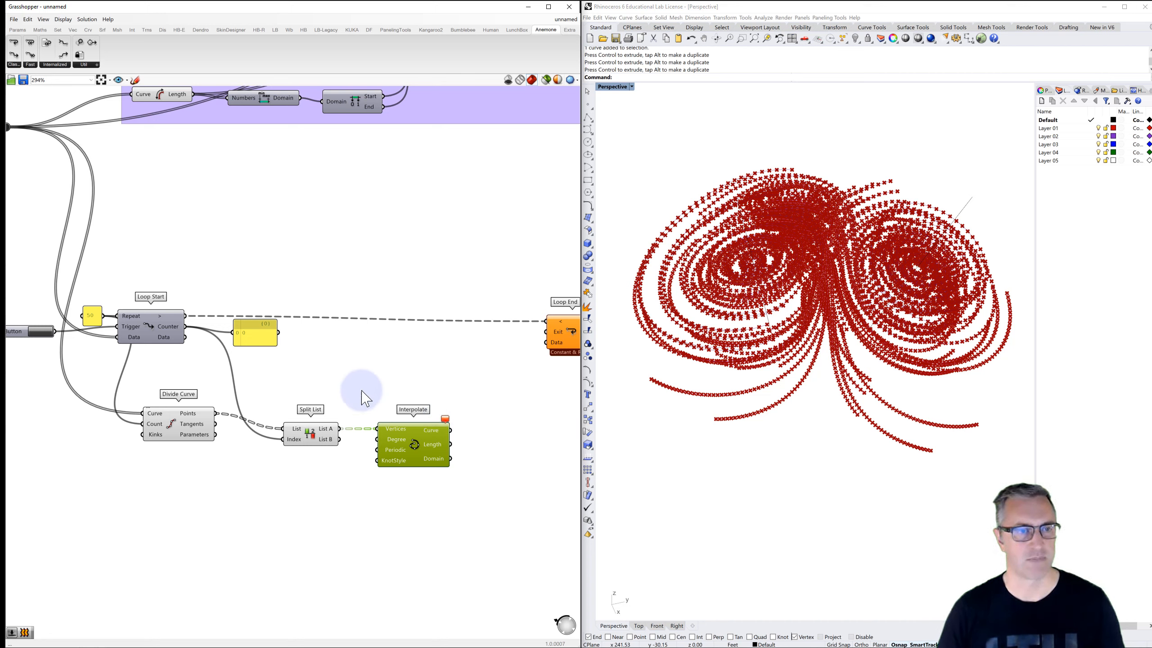
{"action": "left_click", "coordinate": [376, 376]}
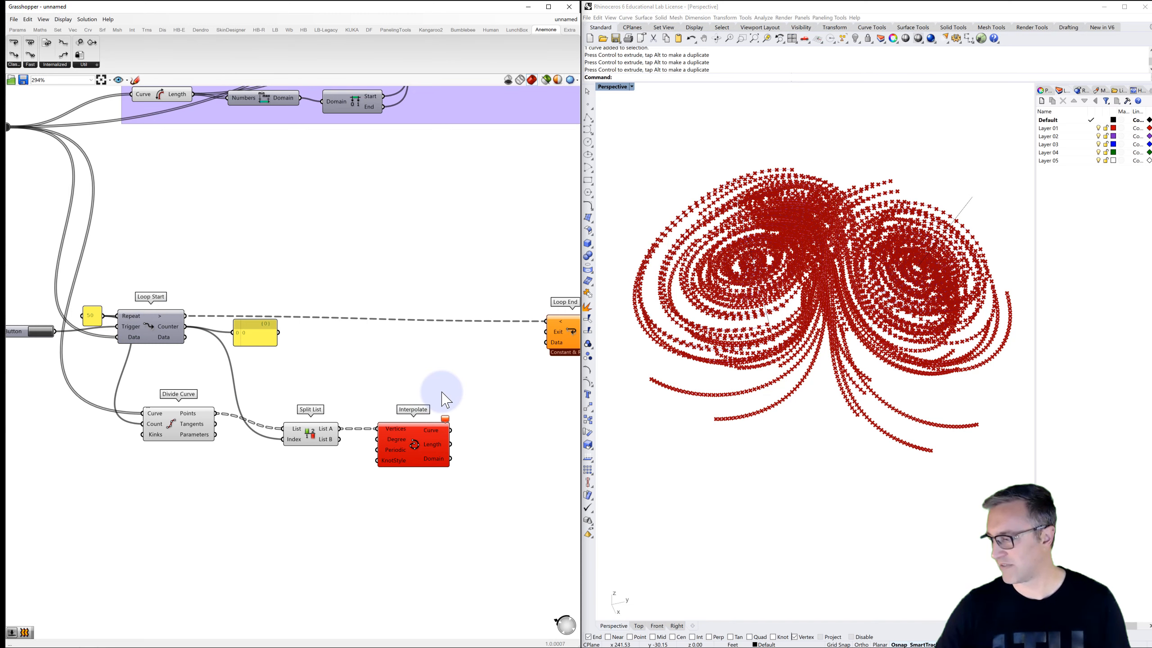
{"action": "right_click_drag", "start_coordinate": [481, 437], "coordinate": [411, 425]}
{"action": "left_click_drag", "start_coordinate": [396, 422], "coordinate": [491, 334]}
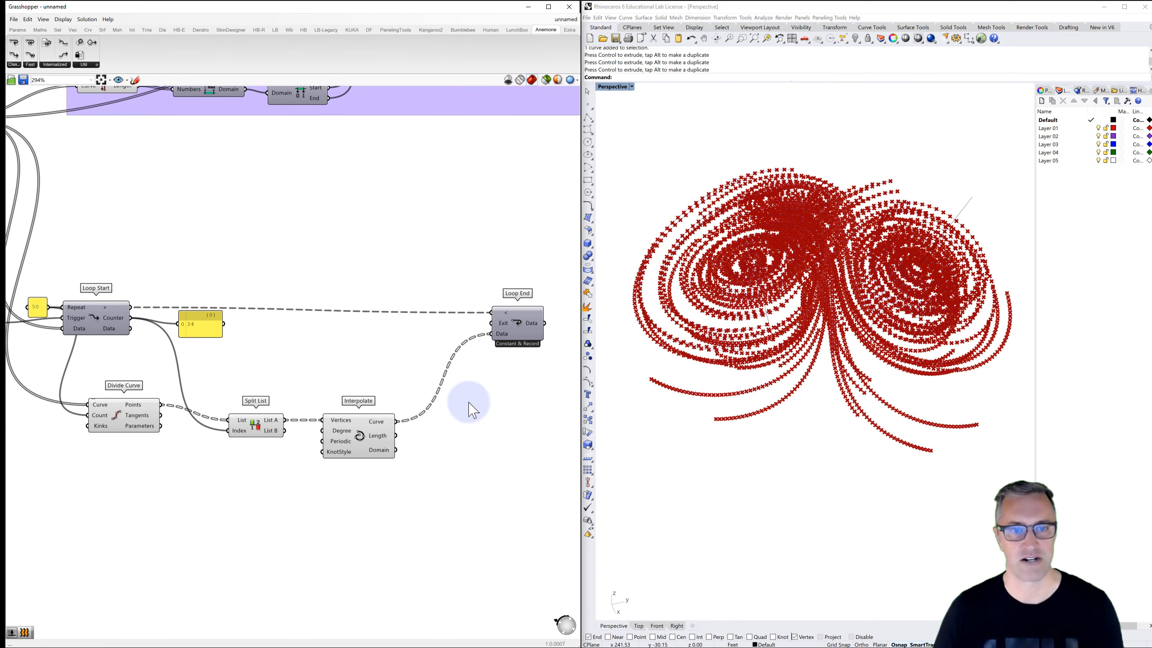
- Add a Curve parameter after Loop End and connect Loop End's Data output to it
{"action": "right_click_drag", "start_coordinate": [454, 400], "coordinate": [360, 399]}
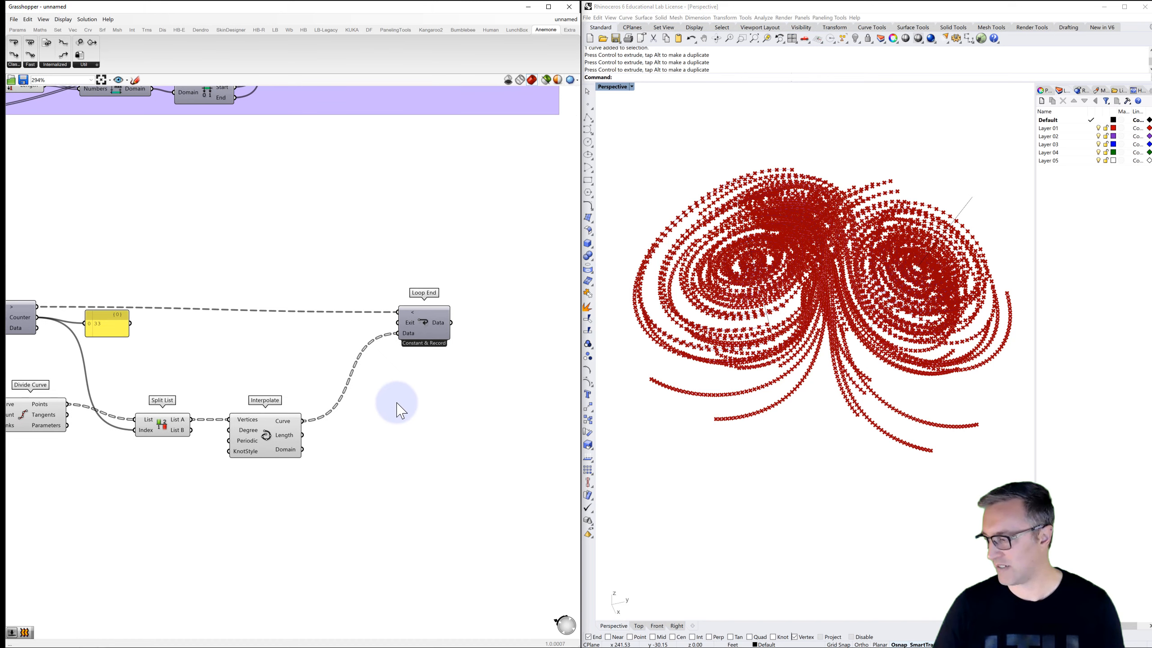
{"action": "right_click_drag", "start_coordinate": [442, 421], "coordinate": [421, 328]}
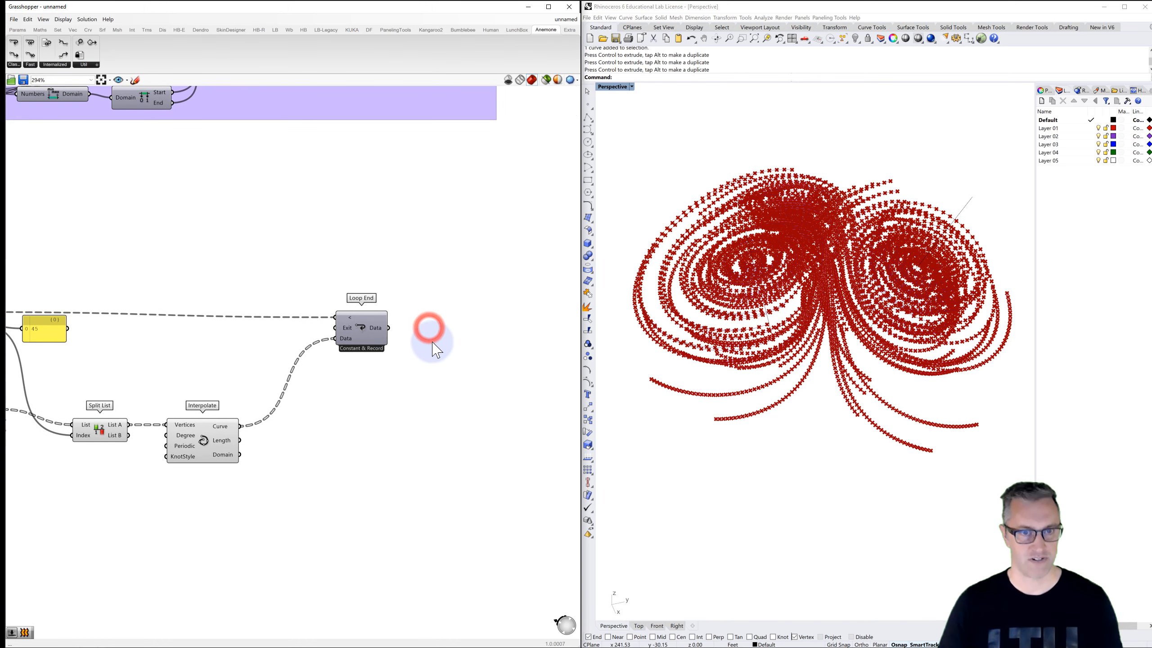
{"action": "double_click", "coordinate": [430, 336]}
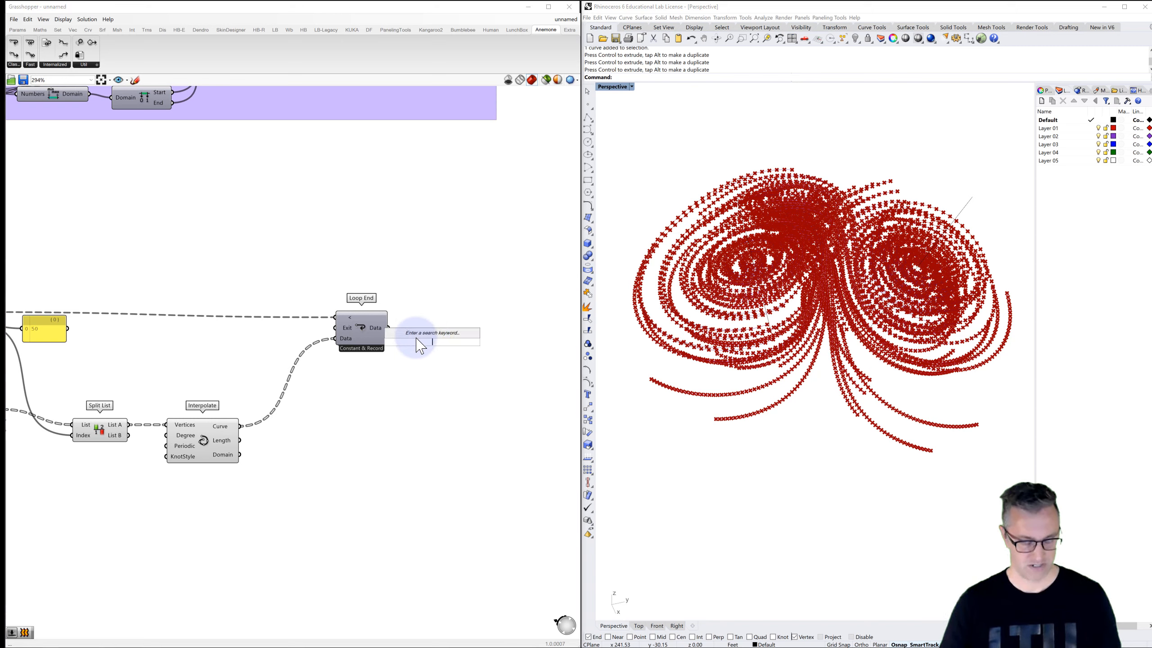
{"action": "type", "text": "curv"}
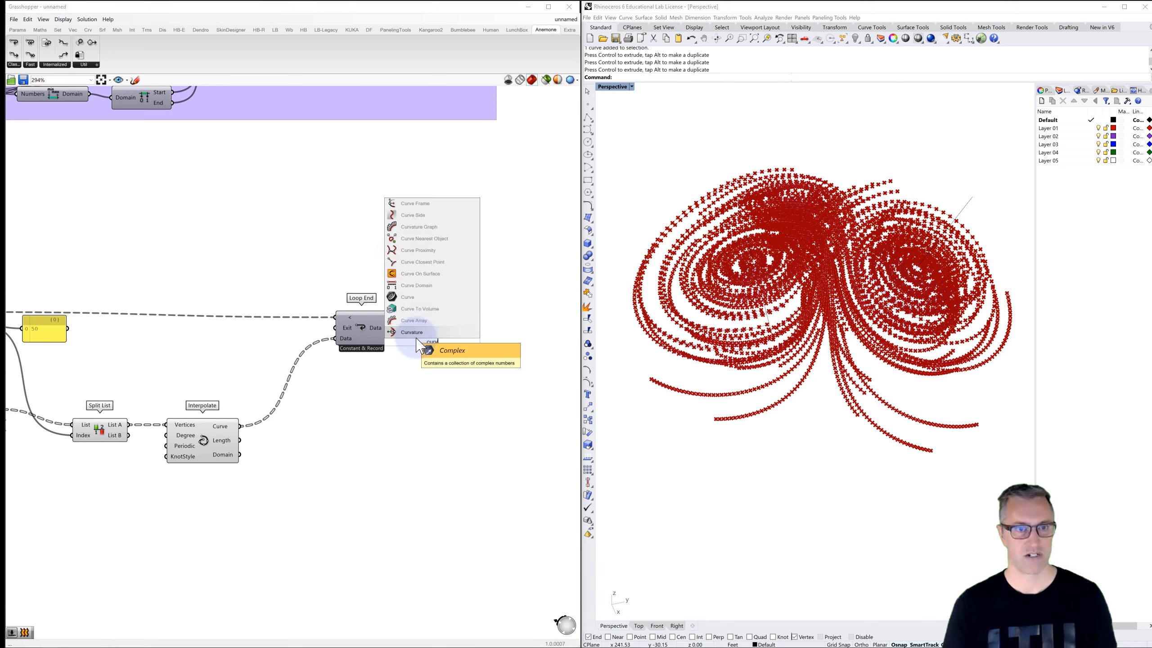
{"action": "left_click", "coordinate": [406, 296]}
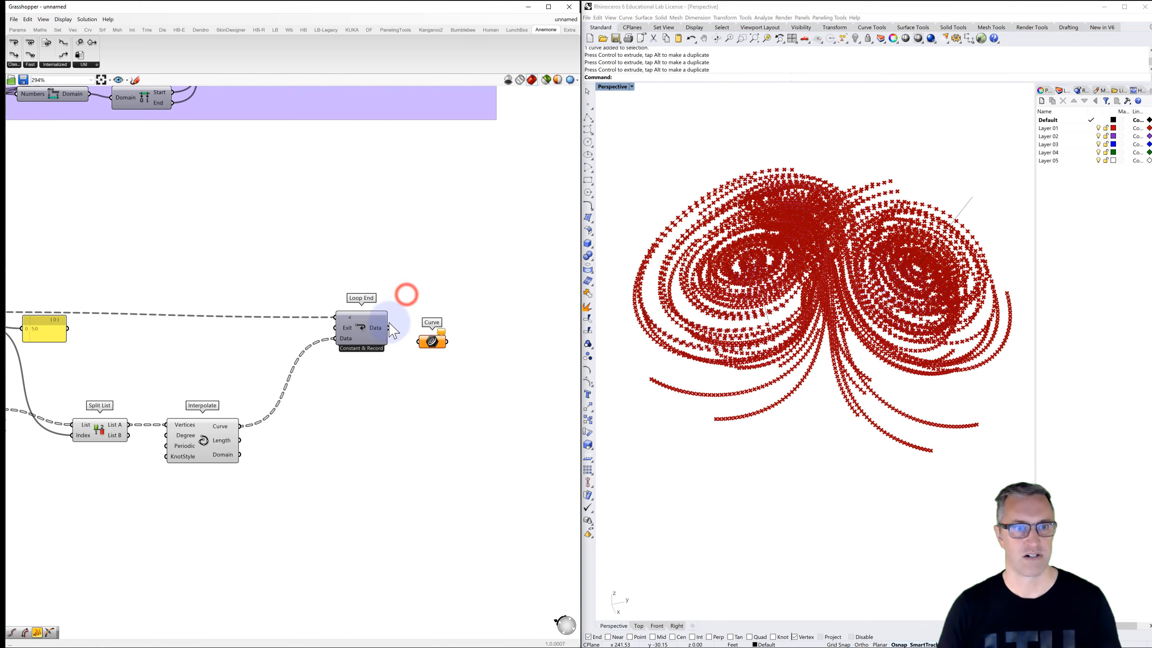
{"action": "left_click_drag", "start_coordinate": [388, 328], "coordinate": [441, 328]}
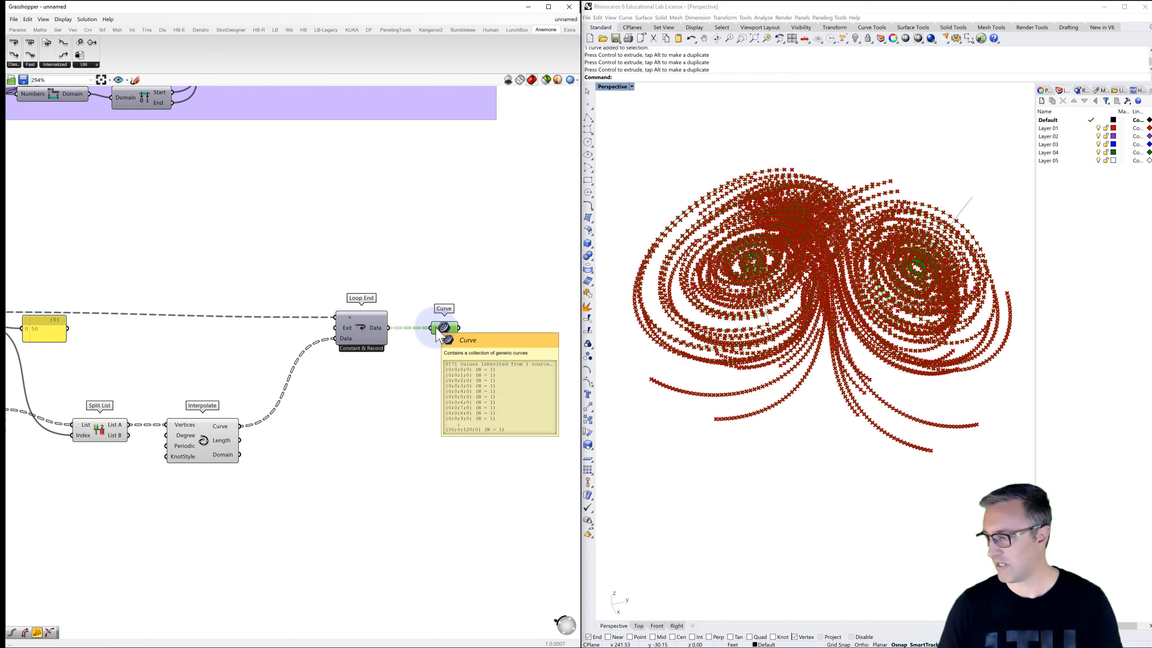
- Flatten the Curve parameter and connect its output to the Geometry input of Custom Preview, replacing the existing wire
{"action": "right_click", "coordinate": [438, 327]}
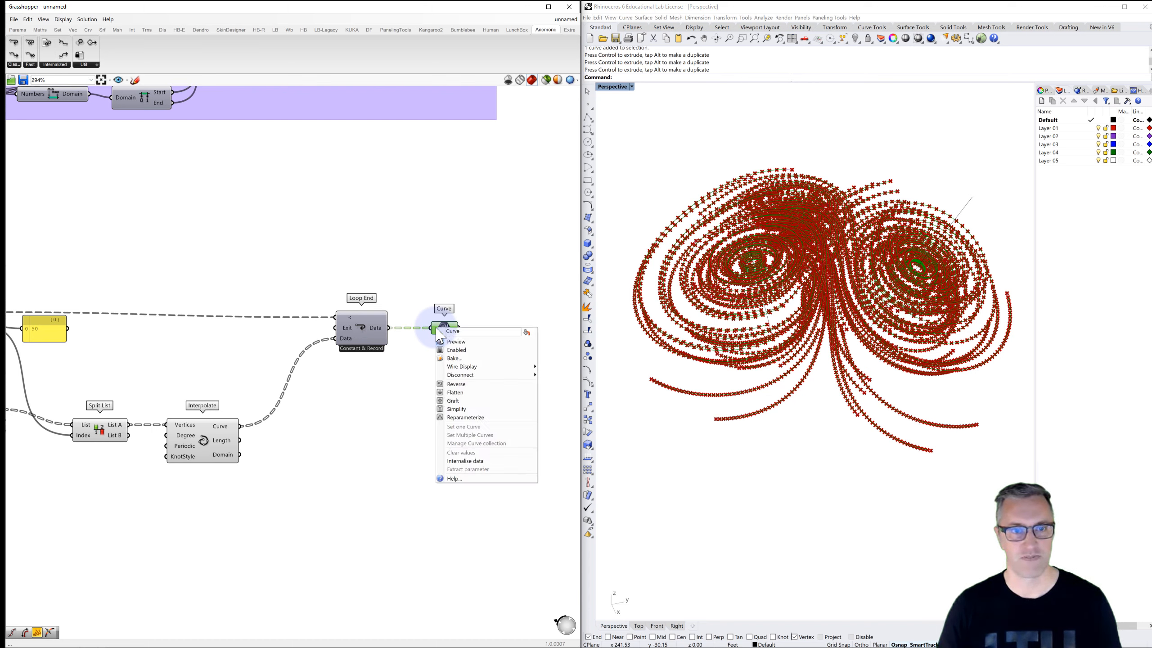
{"action": "left_click", "coordinate": [459, 393]}
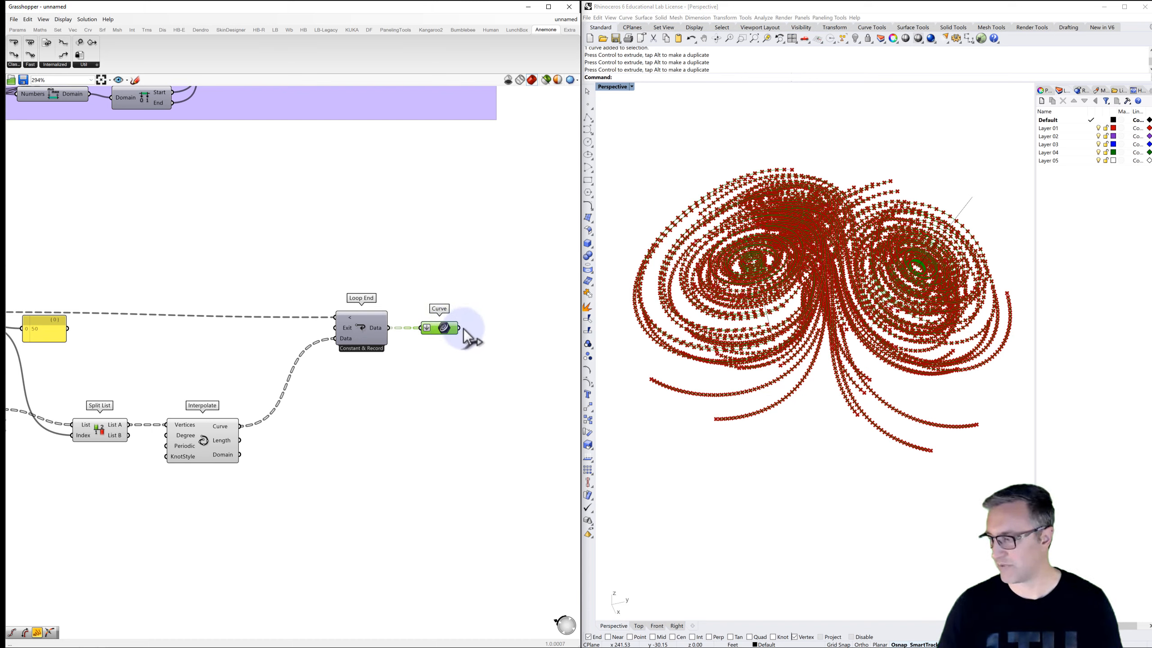
{"action": "right_click_drag", "start_coordinate": [459, 327], "coordinate": [405, 443]}
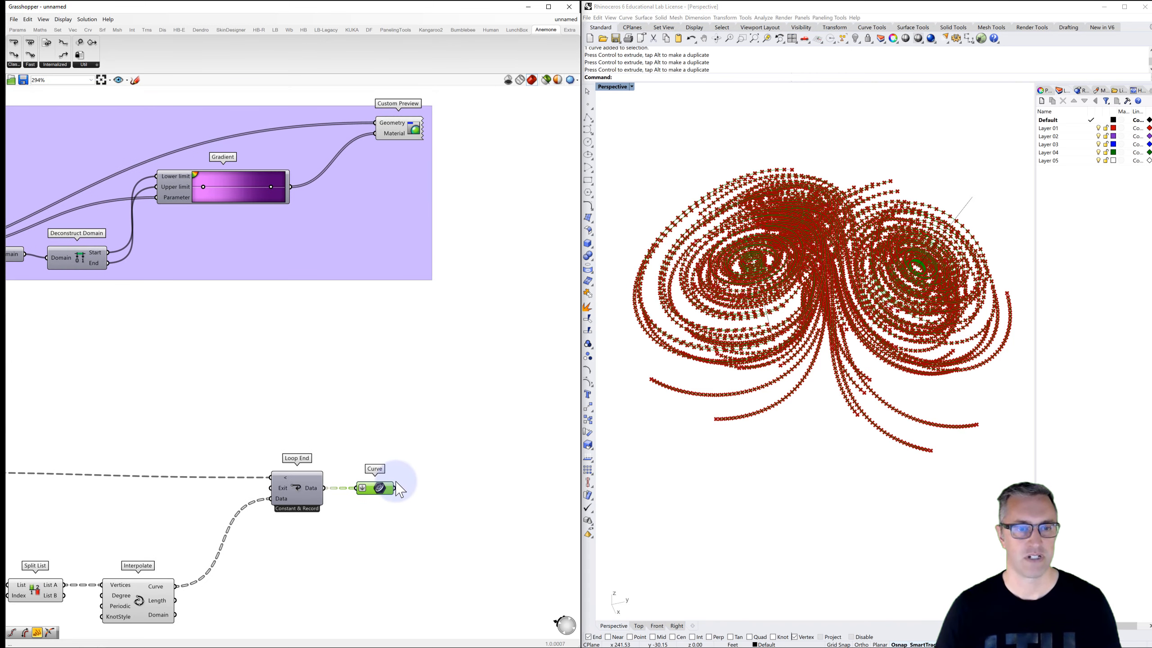
{"action": "left_click_drag", "start_coordinate": [395, 487], "coordinate": [375, 123]}
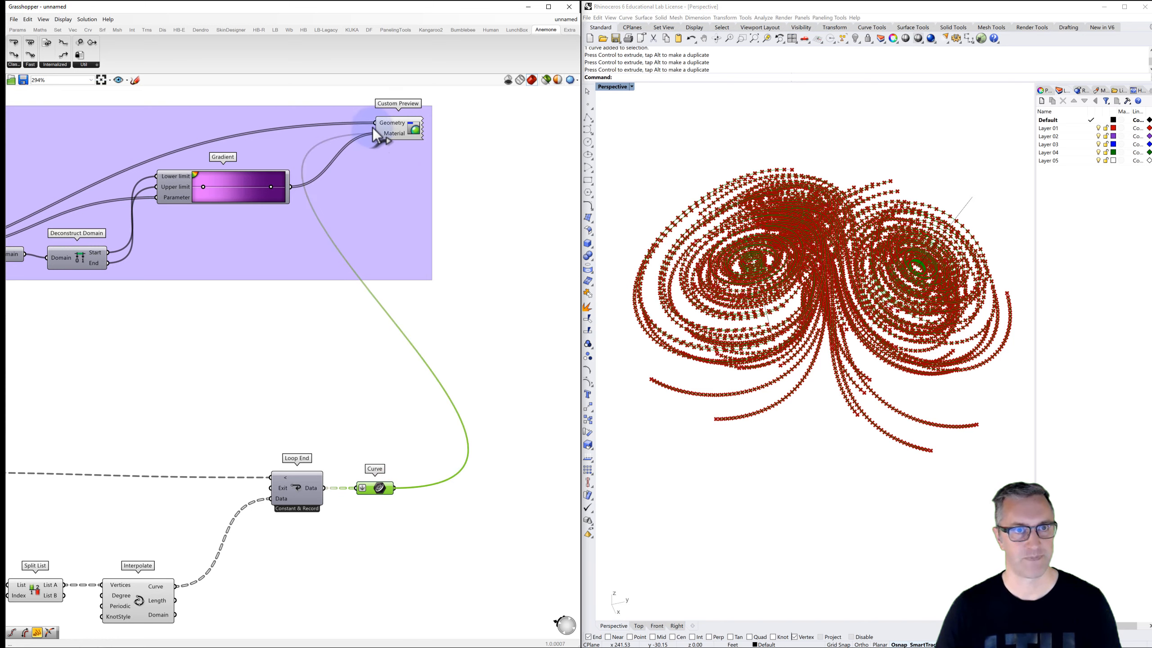
{"action": "left_click", "coordinate": [487, 183]}
{"action": "scroll", "coordinate": [502, 204], "scroll_direction": "down", "scroll_amount": 2}
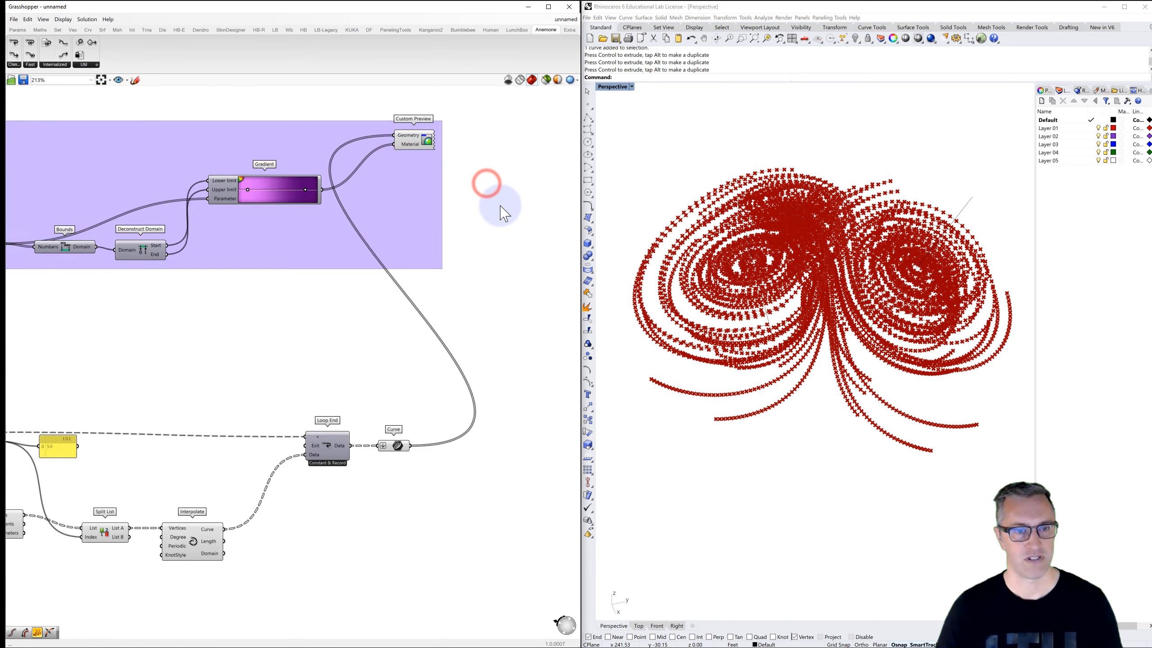
- Turn off the previews of the Curve parameter, Interpolate, Split List and Divide Curve
{"action": "right_click_drag", "start_coordinate": [405, 286], "coordinate": [517, 238]}
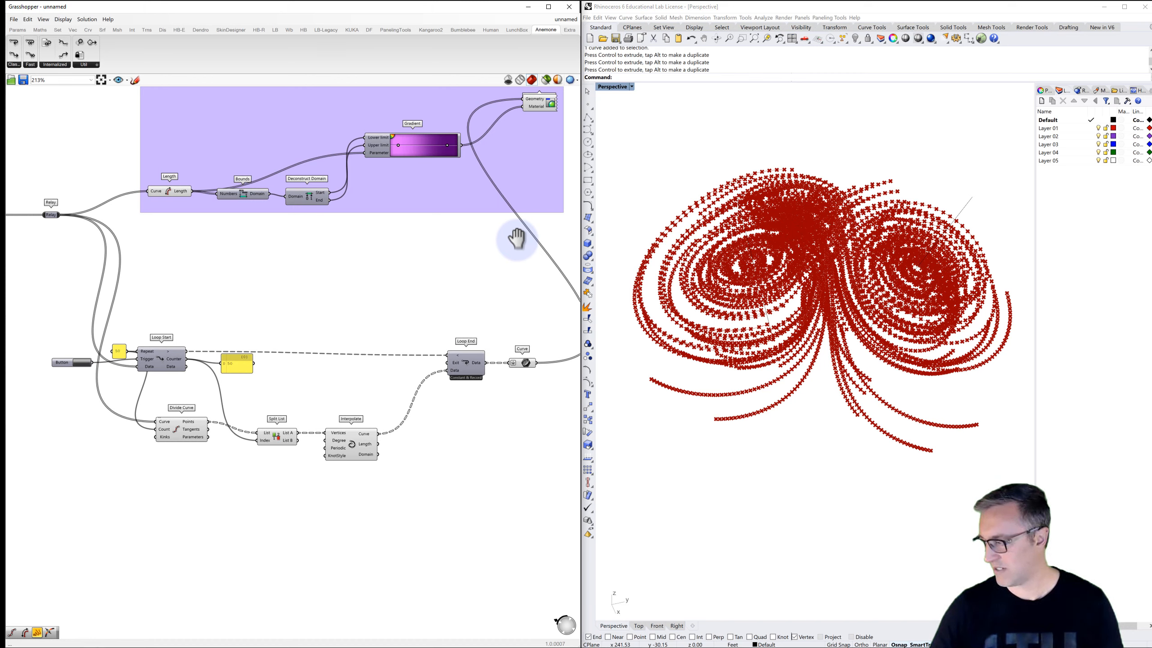
{"action": "left_click", "coordinate": [444, 301]}
{"action": "left_click", "coordinate": [525, 362]}
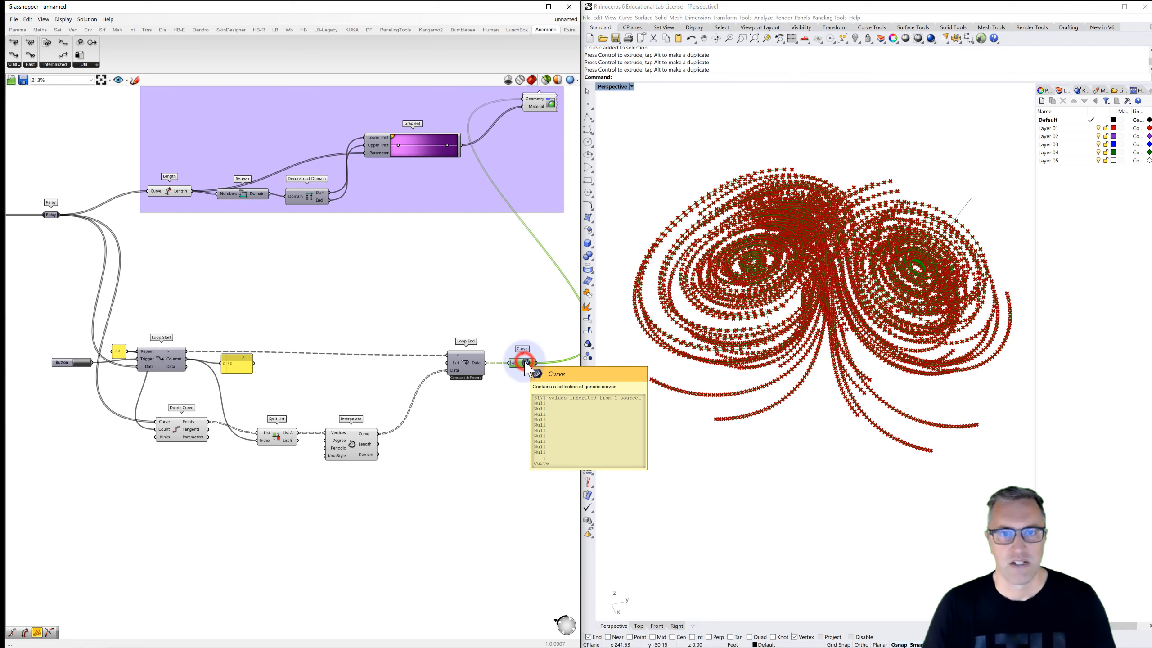
{"action": "left_click", "coordinate": [354, 446]}
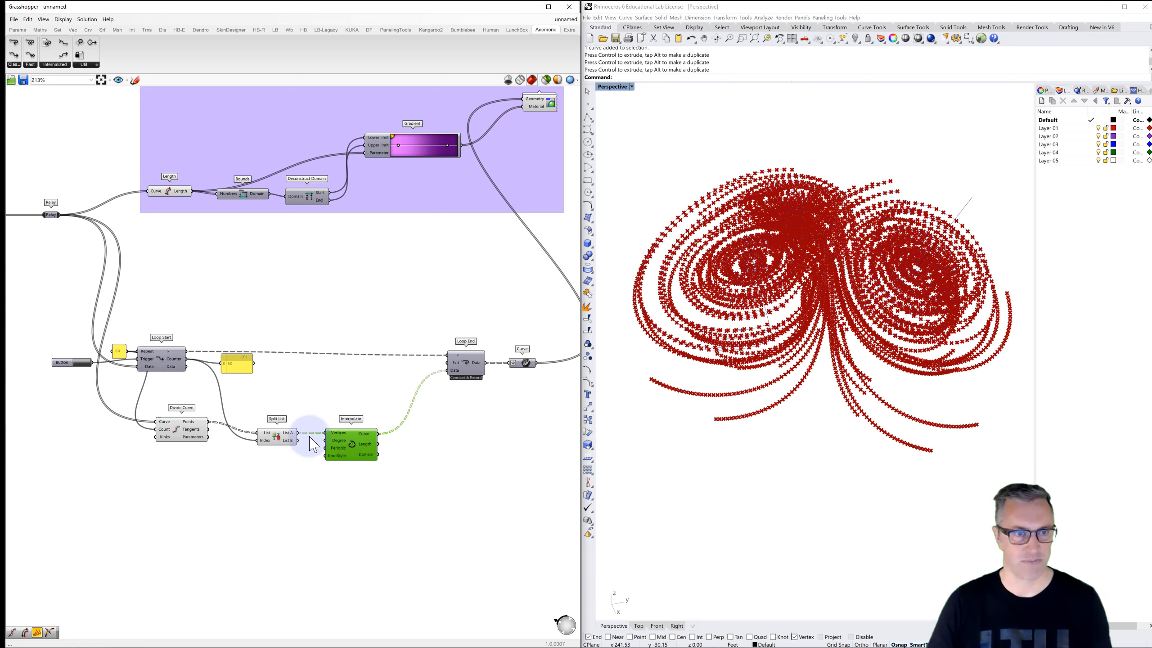
{"action": "left_click", "coordinate": [276, 439]}
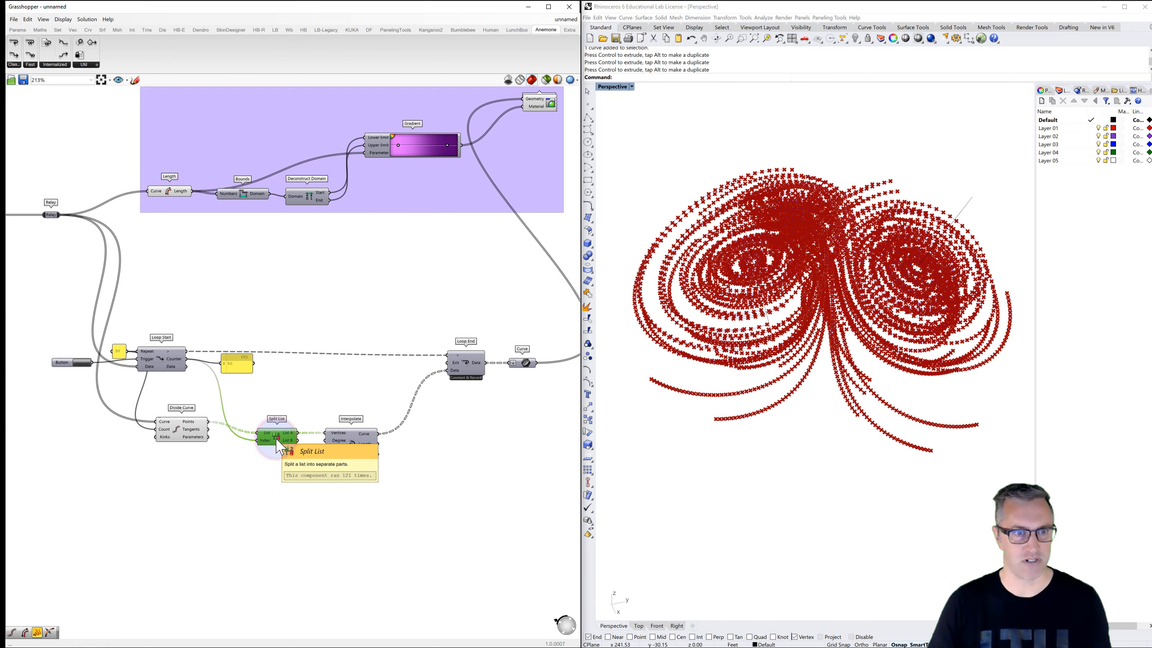
{"action": "left_click", "coordinate": [179, 433]}
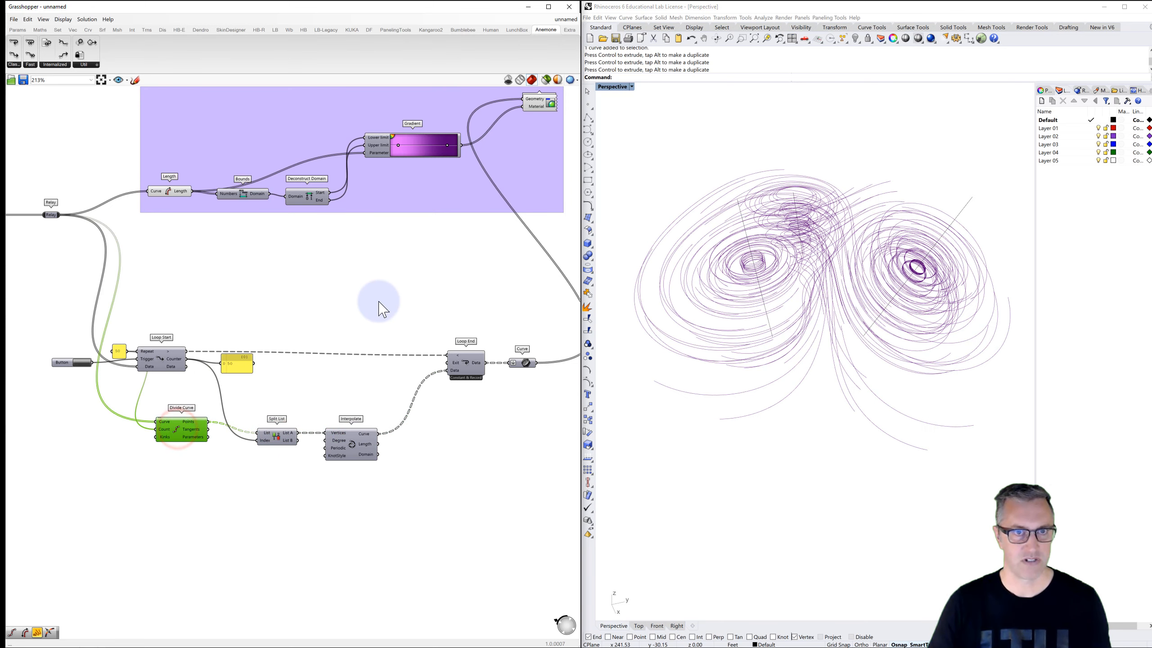
{"action": "left_click", "coordinate": [320, 273]}
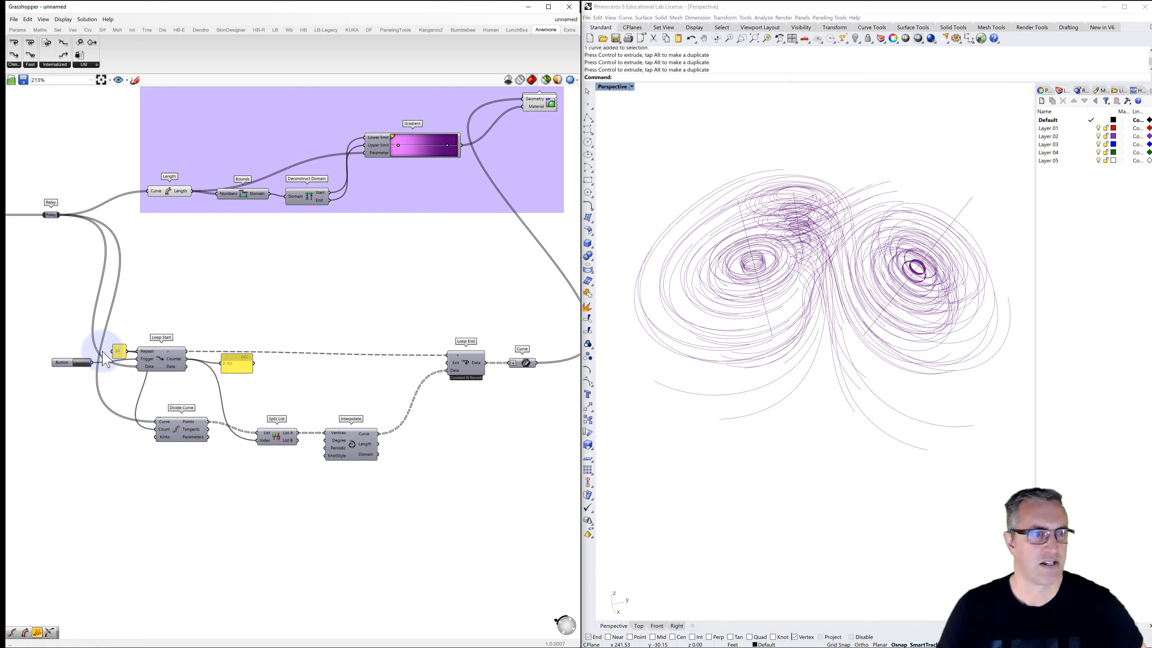
- Run the loop twice with the Button and examine the regrowing field lines from different angles in the Perspective view
{"action": "left_click", "coordinate": [81, 366]}
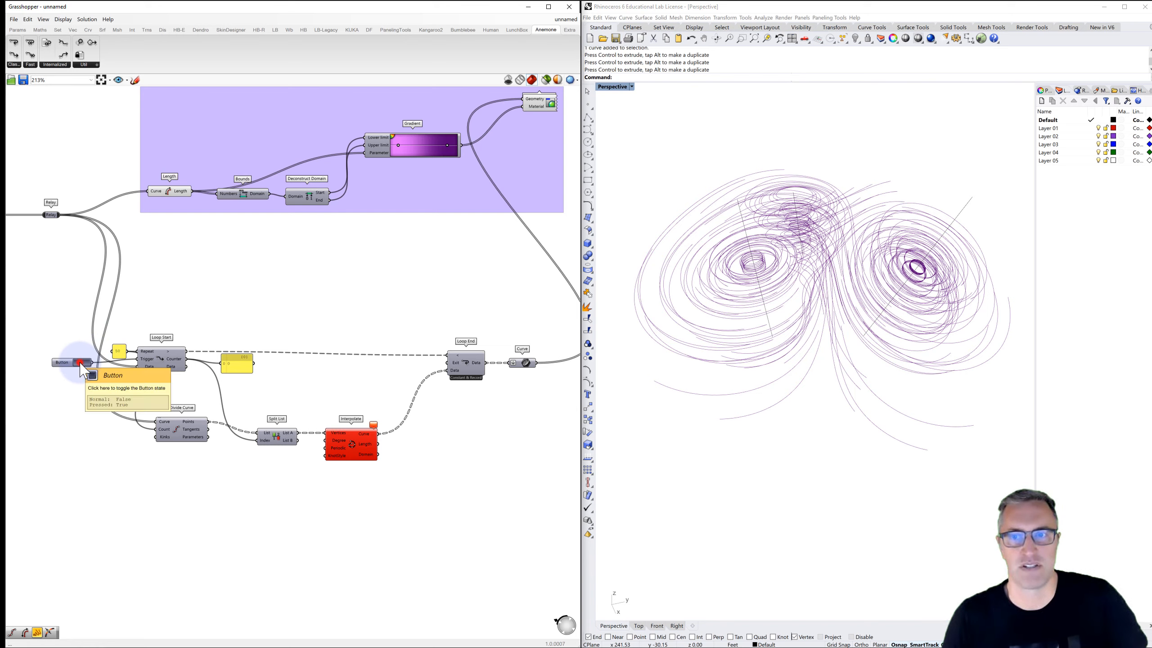
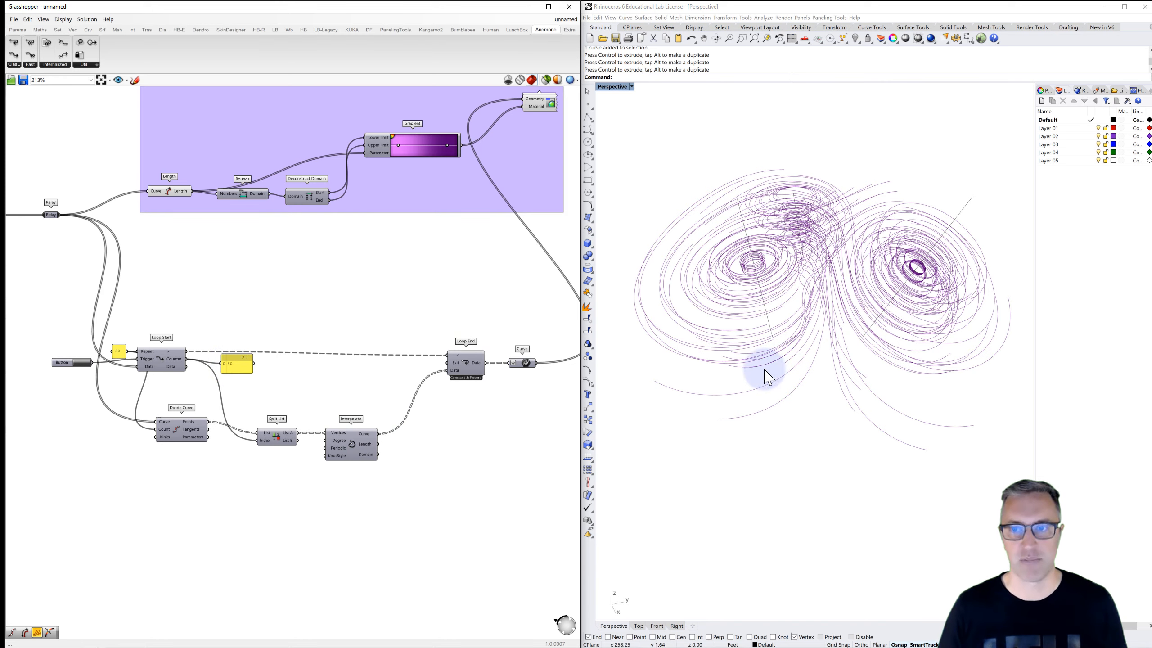
{"action": "mouse_move", "coordinate": [763, 368]}
{"action": "right_mouse_down"}
{"action": "mouse_move", "coordinate": [745, 330]}
{"action": "mouse_move", "coordinate": [802, 360]}
{"action": "mouse_move", "coordinate": [753, 377]}
{"action": "right_mouse_up"}
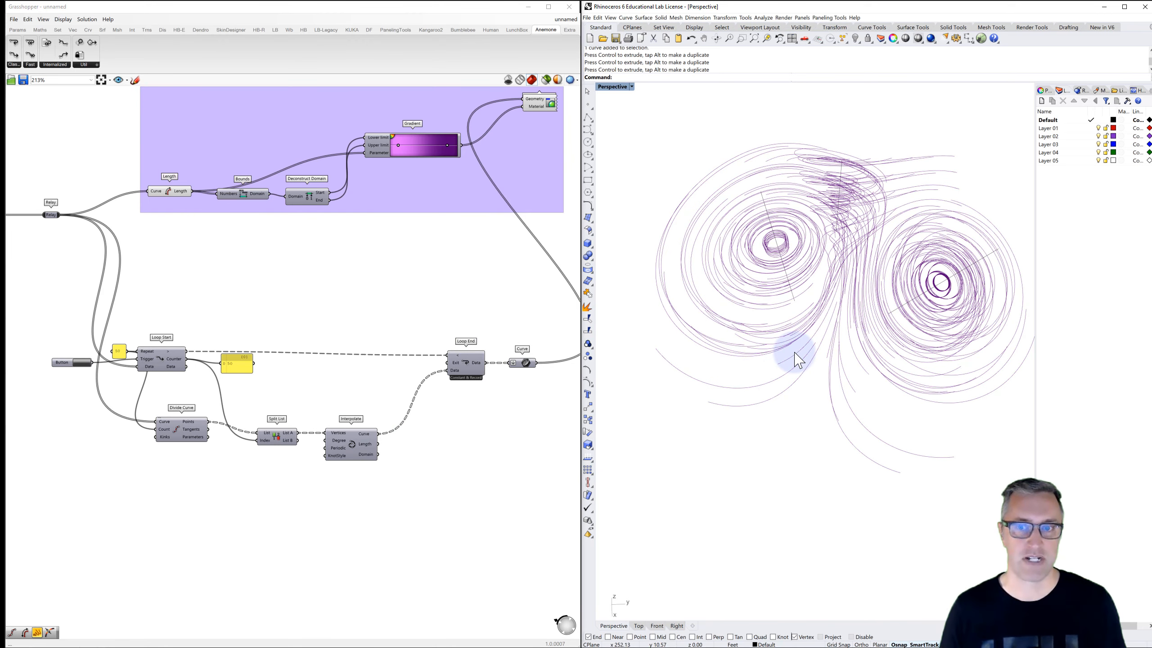
{"action": "right_click_drag", "start_coordinate": [864, 272], "coordinate": [837, 319], "text": "shift"}
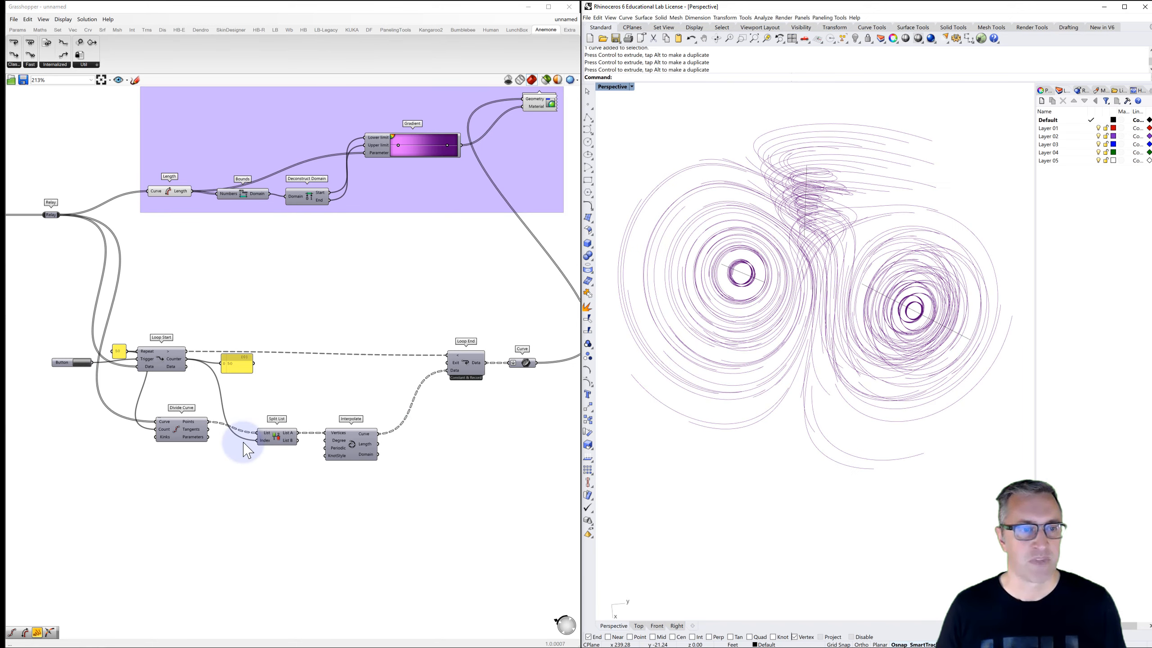
{"action": "mouse_move", "coordinate": [269, 437]}
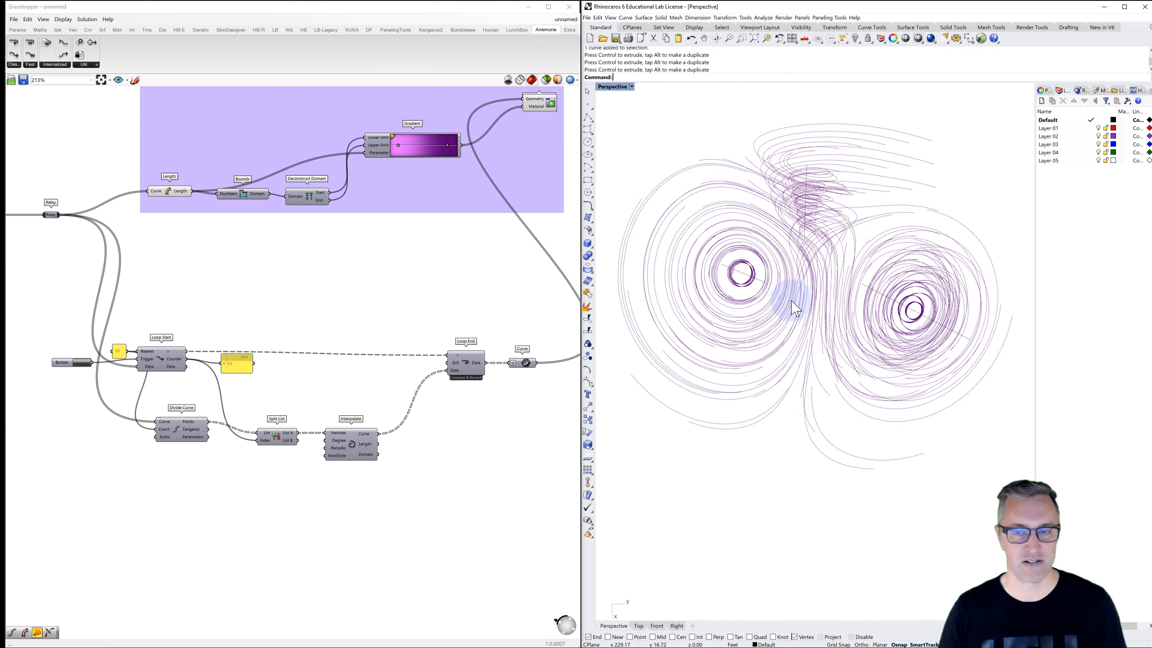
{"action": "right_click_drag", "start_coordinate": [792, 301], "coordinate": [790, 284]}
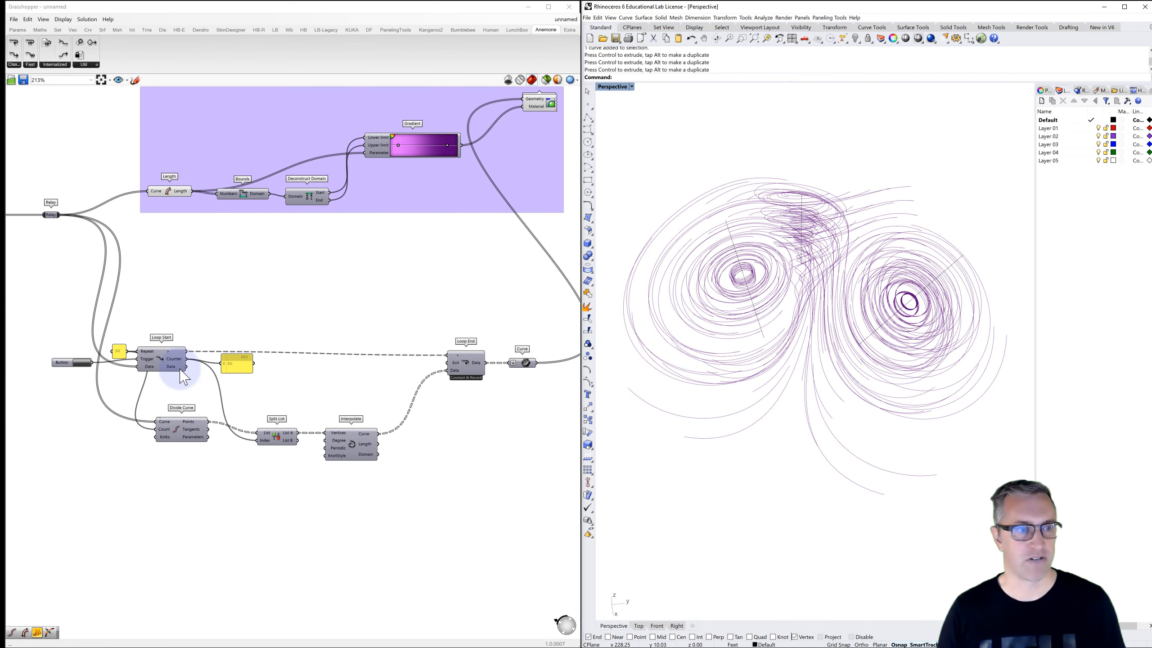
{"action": "left_click", "coordinate": [85, 368]}
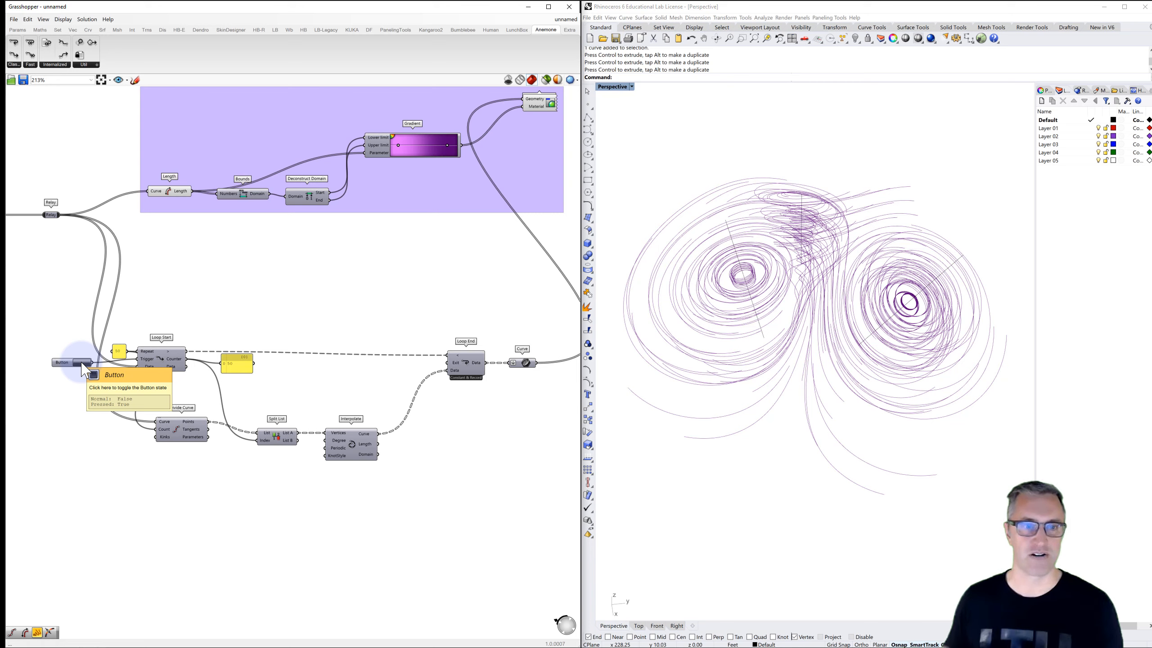
{"action": "left_click", "coordinate": [267, 304]}
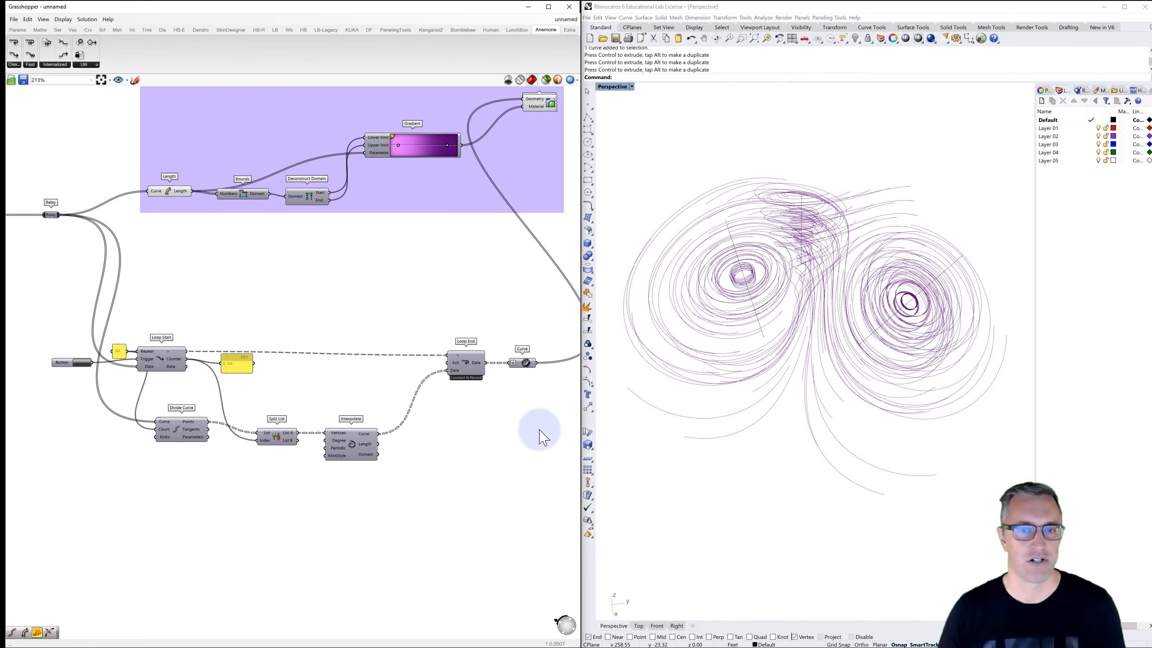
- Add an End Points component below Loop End and feed Interpolate's Curve output into its Curve input
{"action": "right_click_drag", "start_coordinate": [533, 431], "coordinate": [428, 403]}
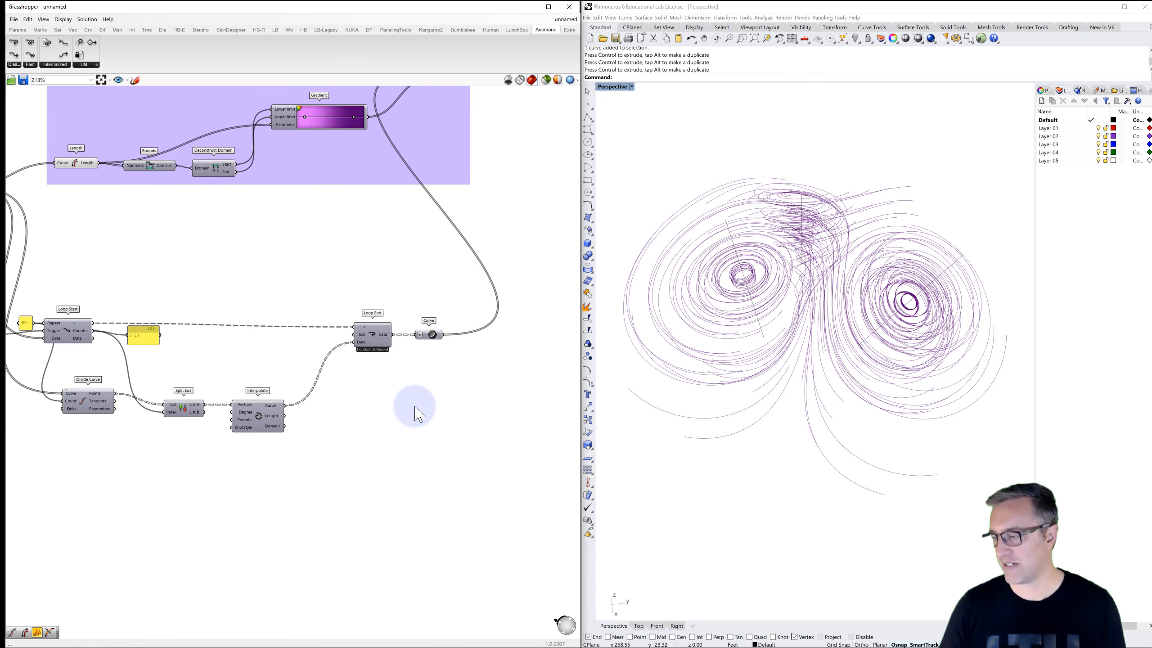
{"action": "right_click_drag", "start_coordinate": [362, 420], "coordinate": [350, 370]}
{"action": "double_click", "coordinate": [349, 355]}
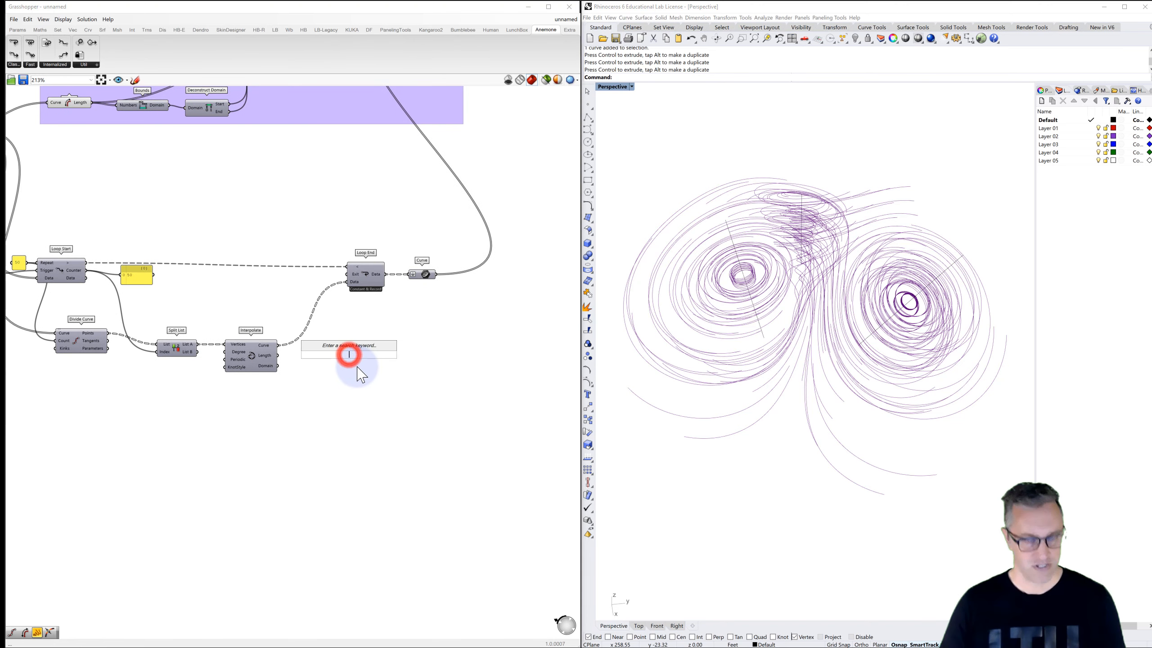
{"action": "type", "text": "enf"}
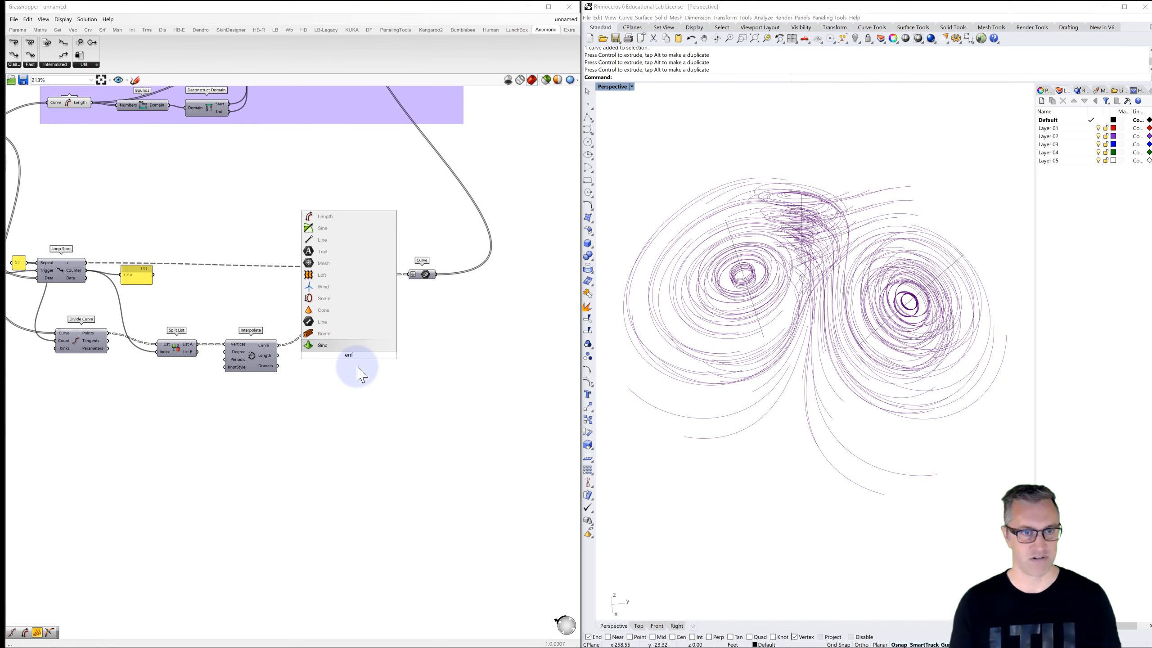
{"action": "key", "text": "BackSpace"}
{"action": "type", "text": "d"}
{"action": "left_click", "coordinate": [340, 344]}
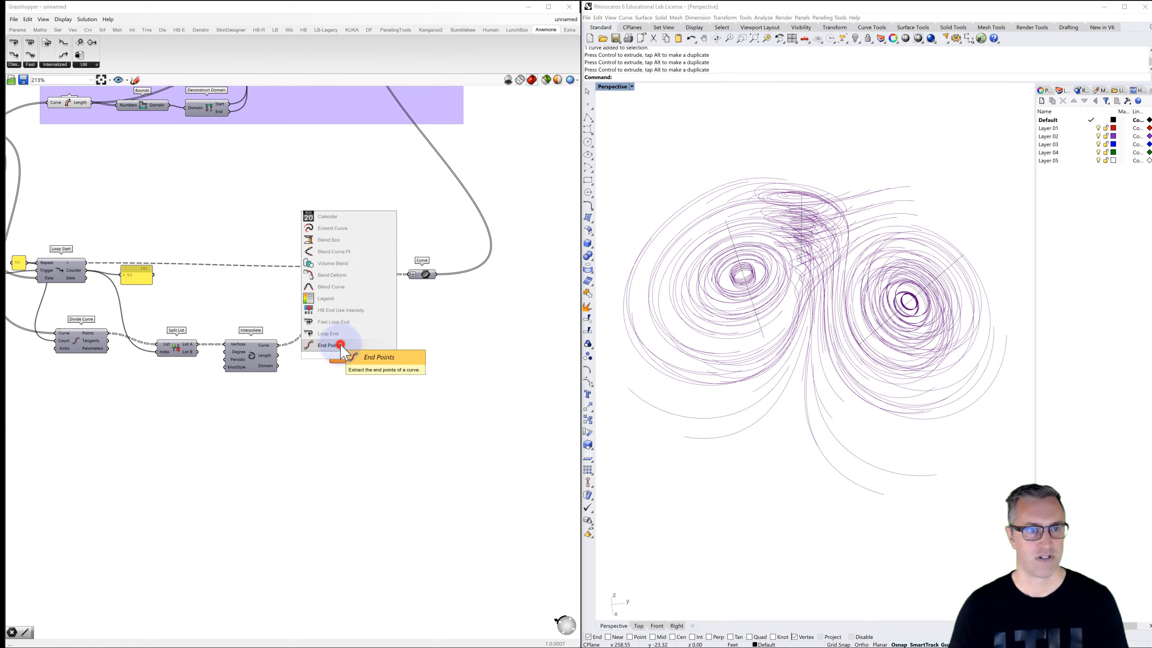
{"action": "left_click_drag", "start_coordinate": [276, 345], "coordinate": [333, 355]}
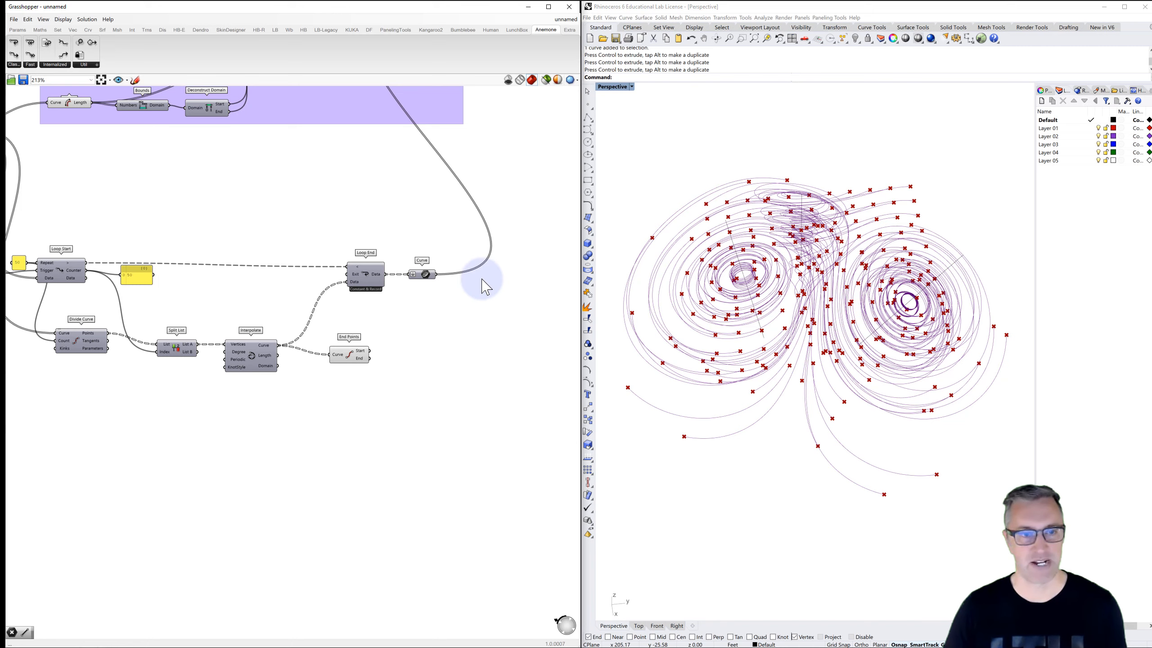
- Add a Point On Curve component below End Points and connect Interpolate's Curve output to it
{"action": "double_click", "coordinate": [352, 396]}
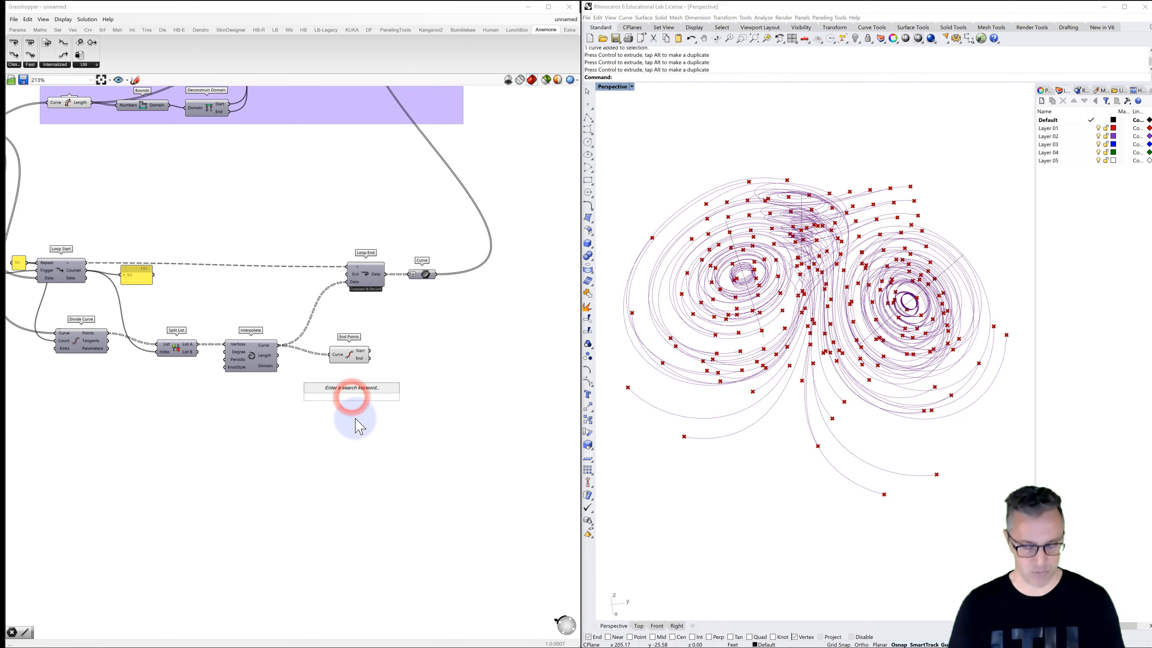
{"action": "type", "text": "point"}
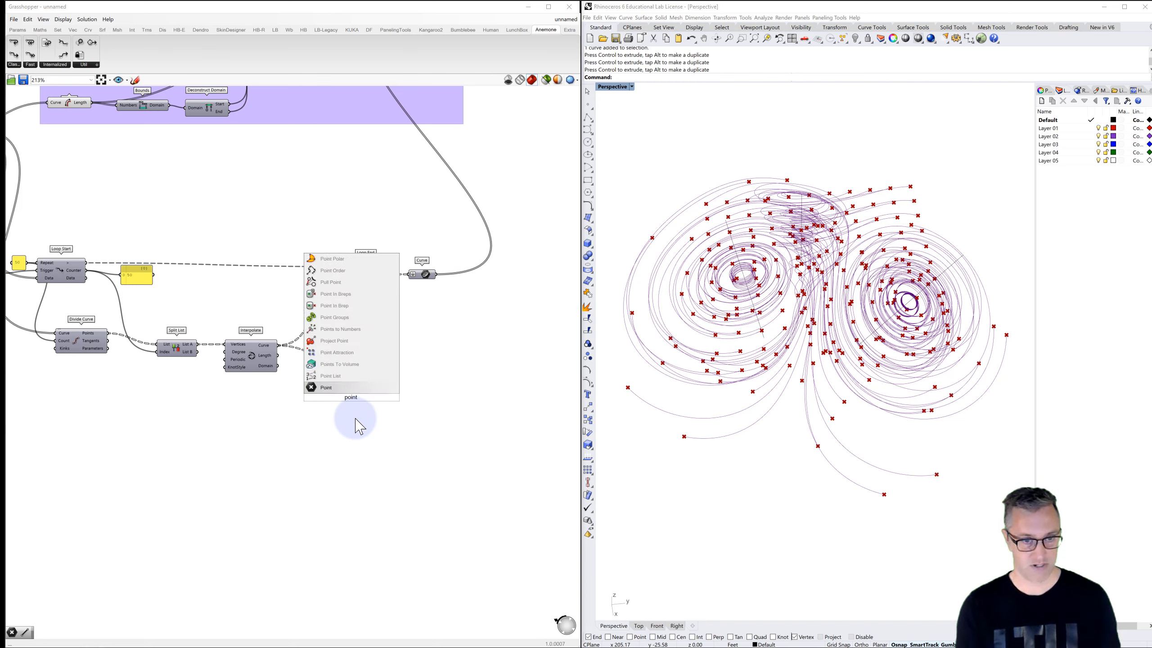
{"action": "type", "text": " on cuvr"}
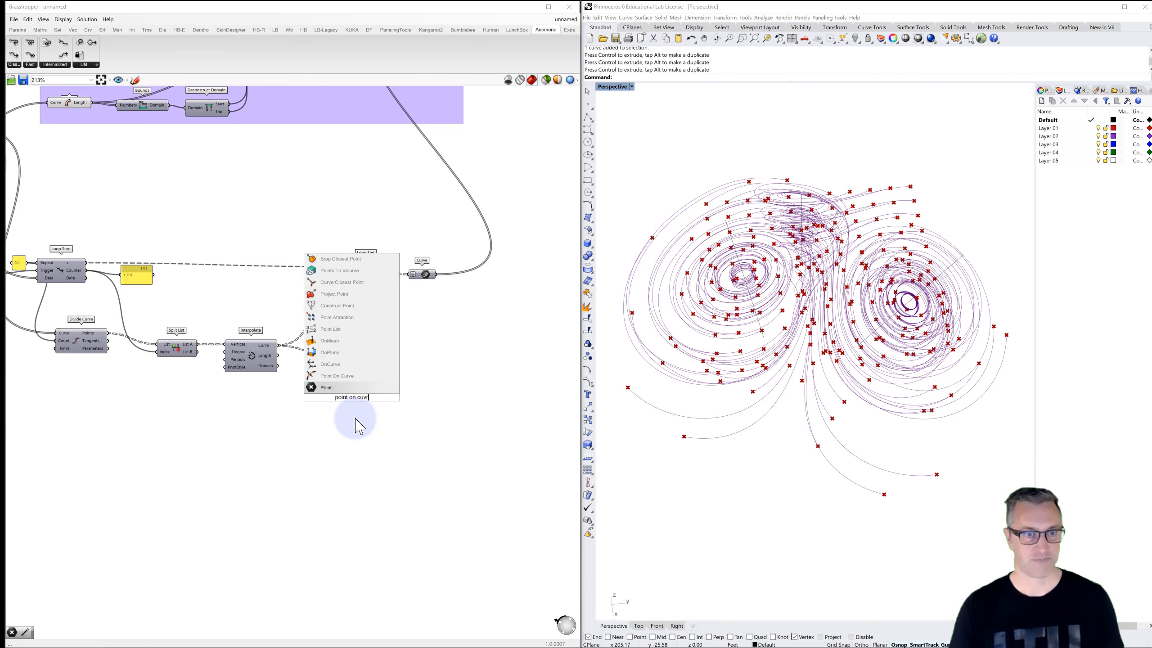
{"action": "left_click", "coordinate": [340, 375]}
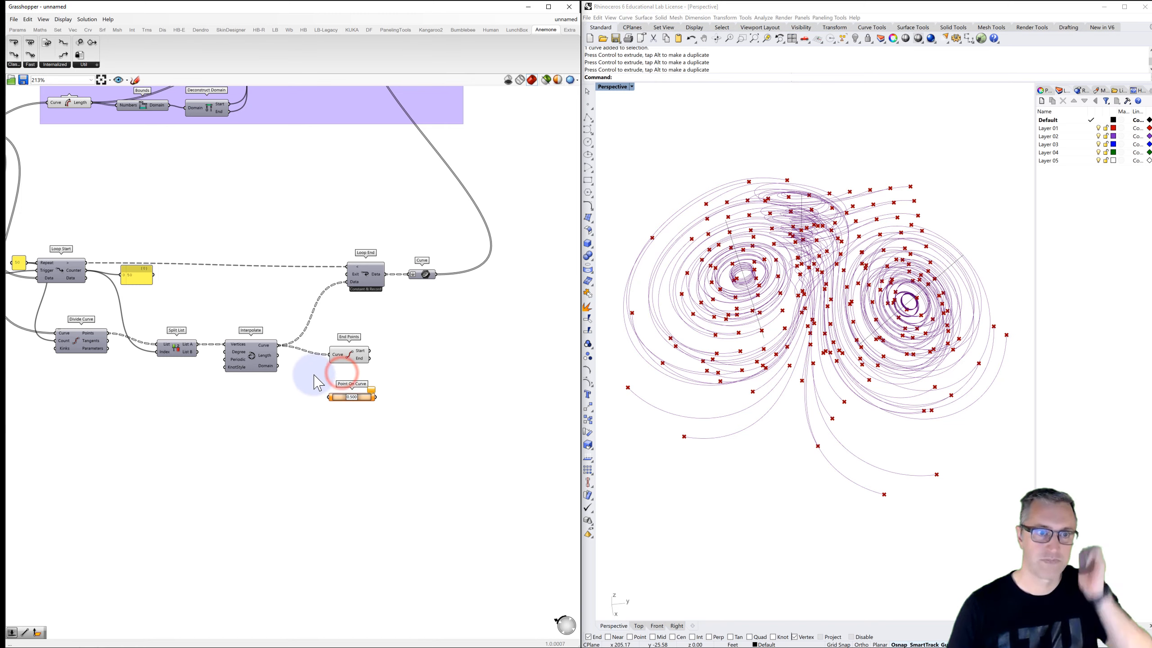
{"action": "left_click_drag", "start_coordinate": [280, 345], "coordinate": [329, 397]}
{"action": "scroll", "coordinate": [349, 399], "scroll_direction": "up", "scroll_amount": 2}
{"action": "scroll", "coordinate": [349, 401], "scroll_direction": "up", "scroll_amount": 3}
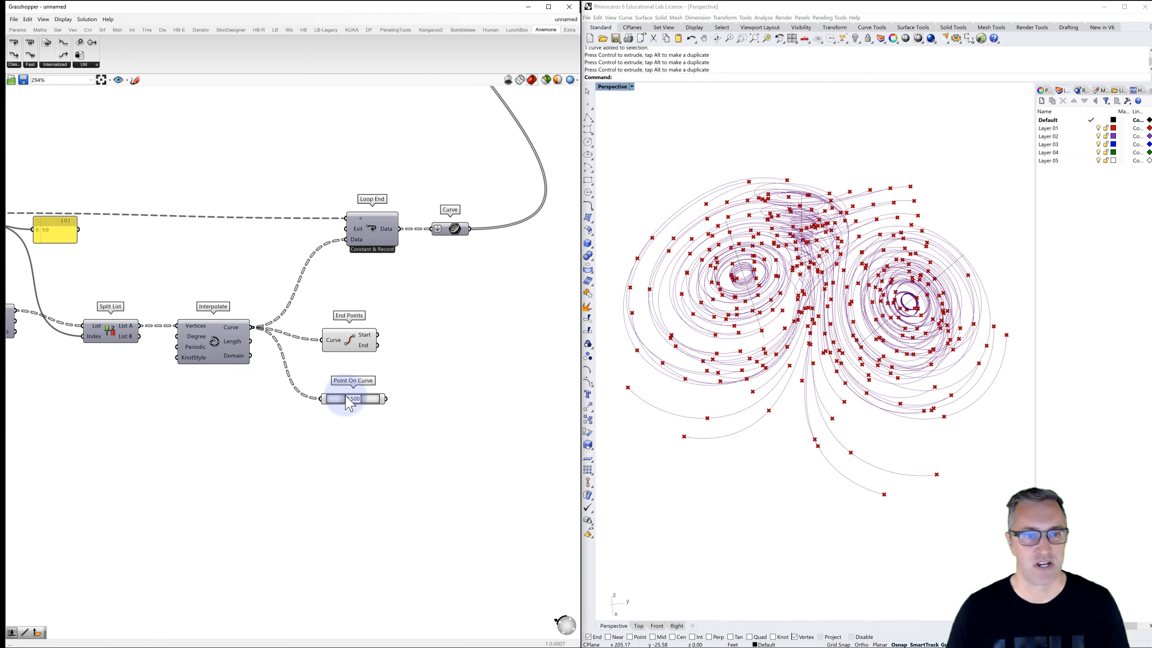
- Set Point On Curve's parameter to 0.972, checking the point against the curve ends in the Perspective view
{"action": "left_click_drag", "start_coordinate": [350, 400], "coordinate": [380, 400]}
{"action": "scroll", "coordinate": [384, 409], "scroll_direction": "up", "scroll_amount": 2}
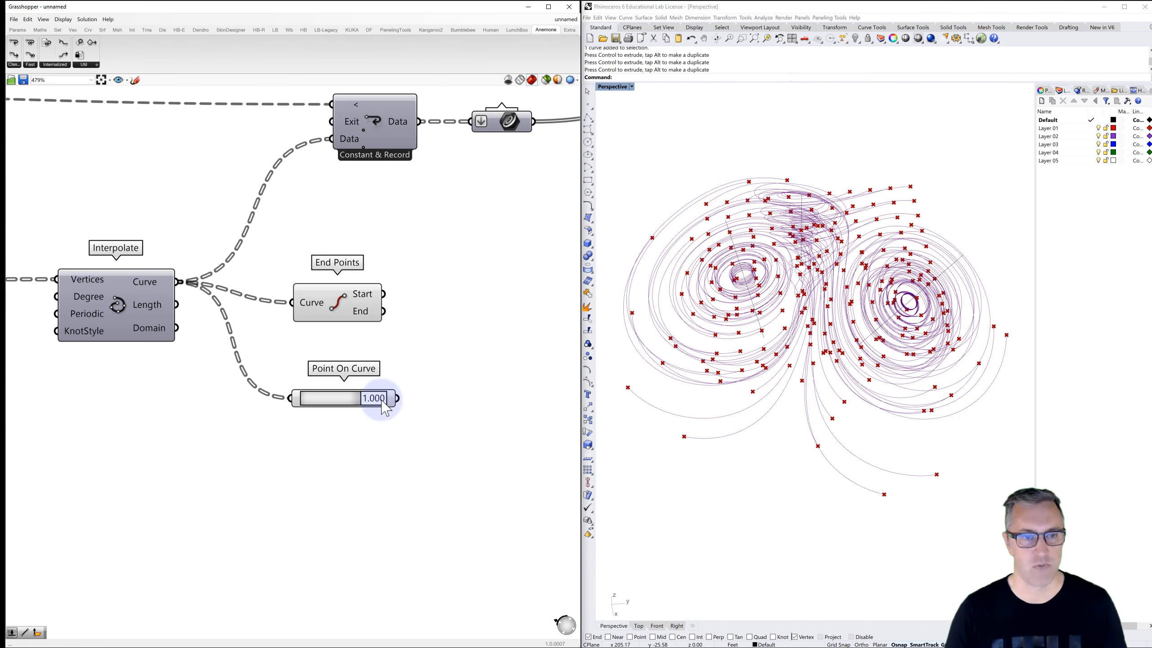
{"action": "mouse_move", "coordinate": [365, 324]}
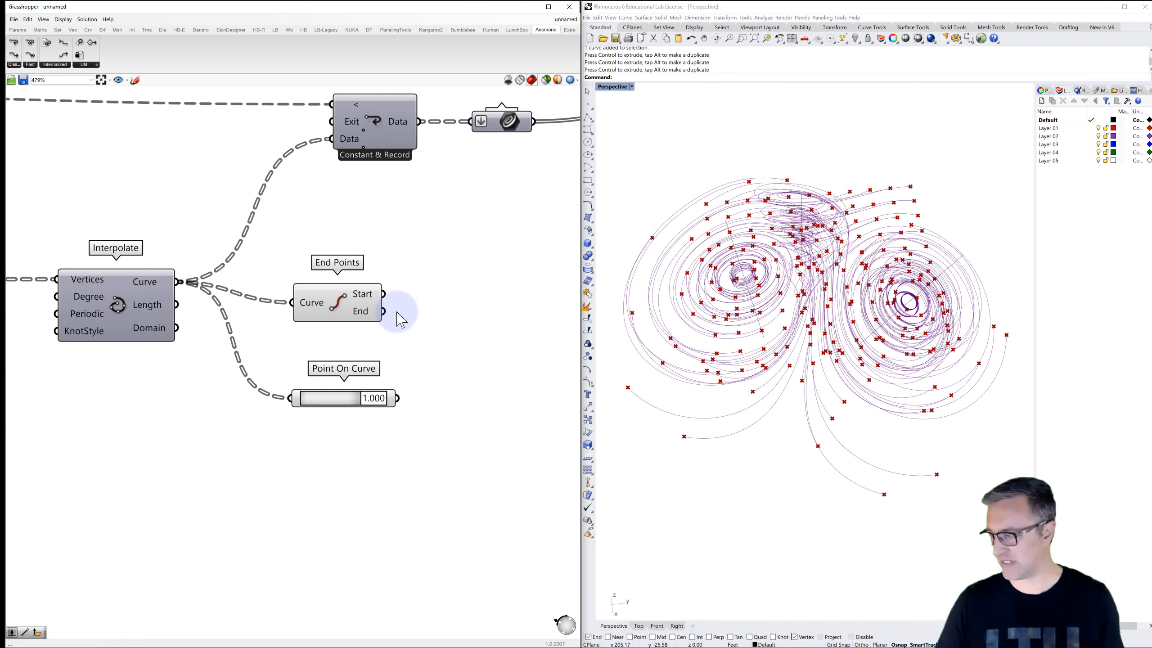
{"action": "scroll", "coordinate": [378, 400], "scroll_direction": "up", "scroll_amount": 4}
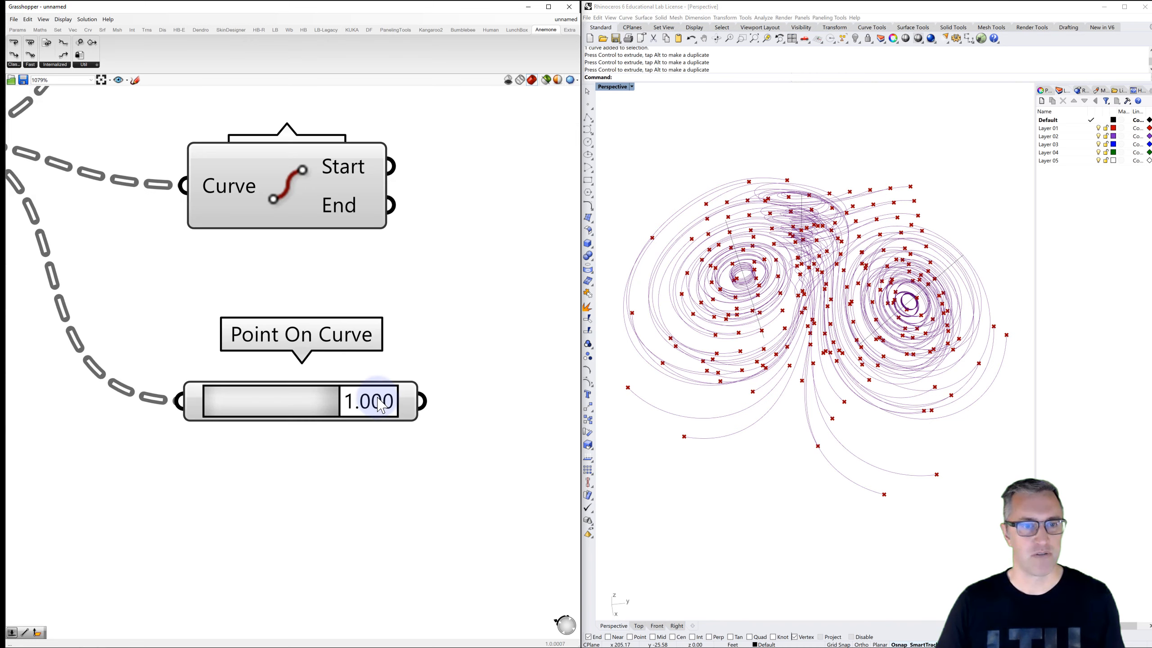
{"action": "left_click_drag", "start_coordinate": [378, 411], "coordinate": [374, 411]}
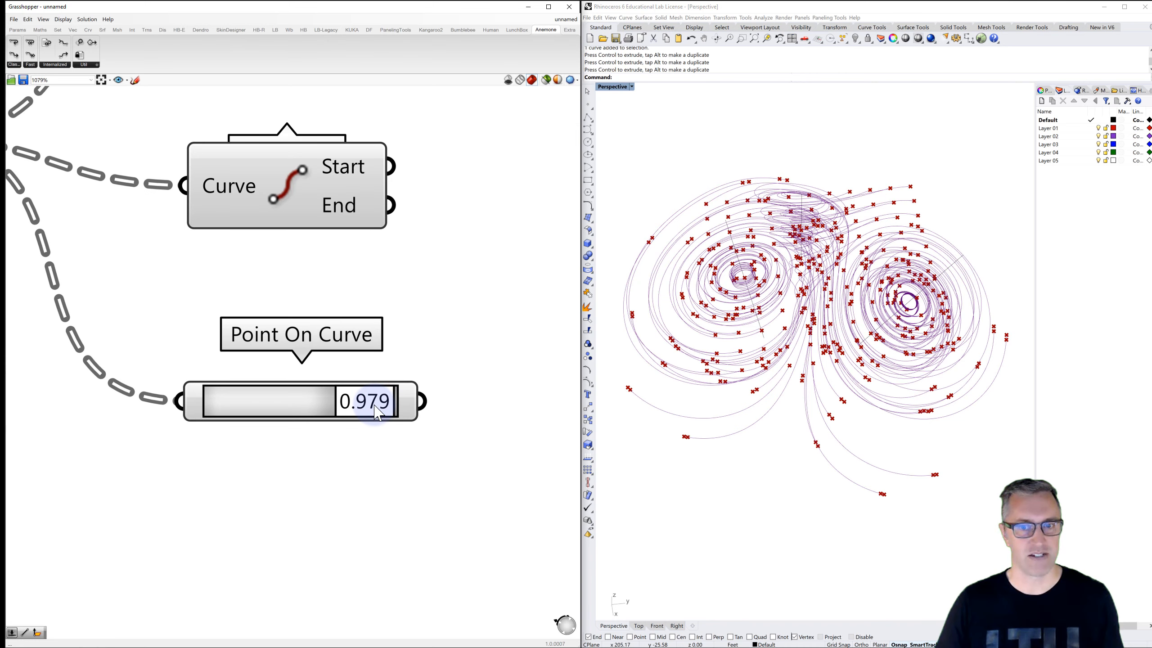
{"action": "scroll", "coordinate": [689, 449], "scroll_direction": "up", "scroll_amount": 2}
{"action": "scroll", "coordinate": [689, 449], "scroll_direction": "up", "scroll_amount": 5}
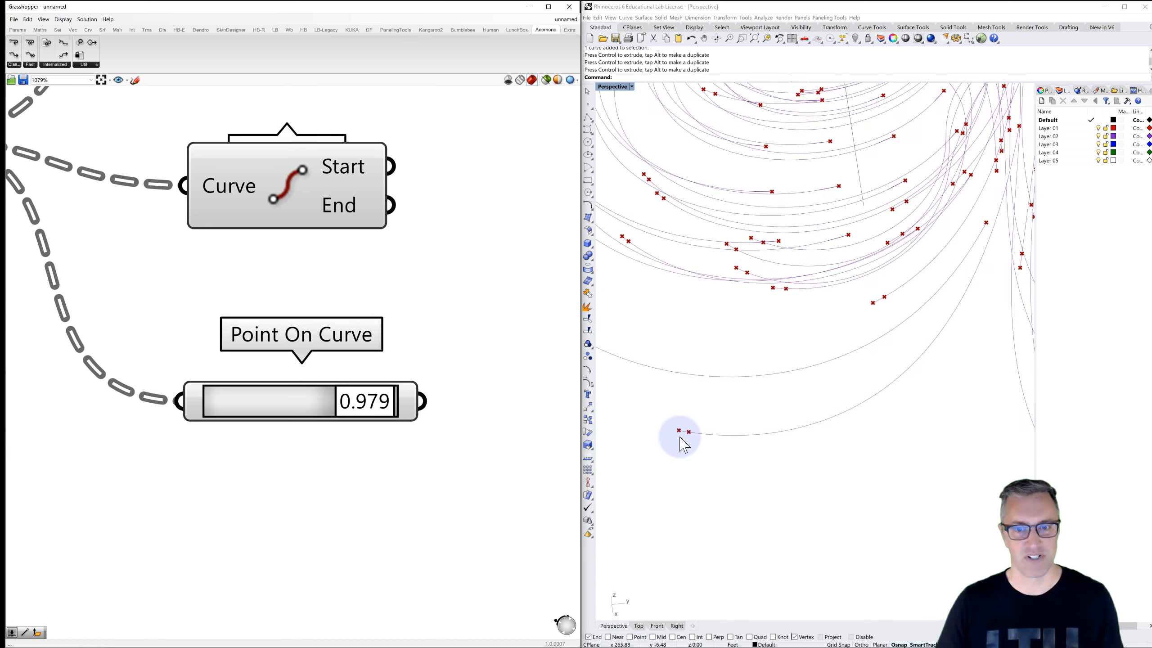
{"action": "left_click_drag", "start_coordinate": [373, 411], "coordinate": [390, 411]}
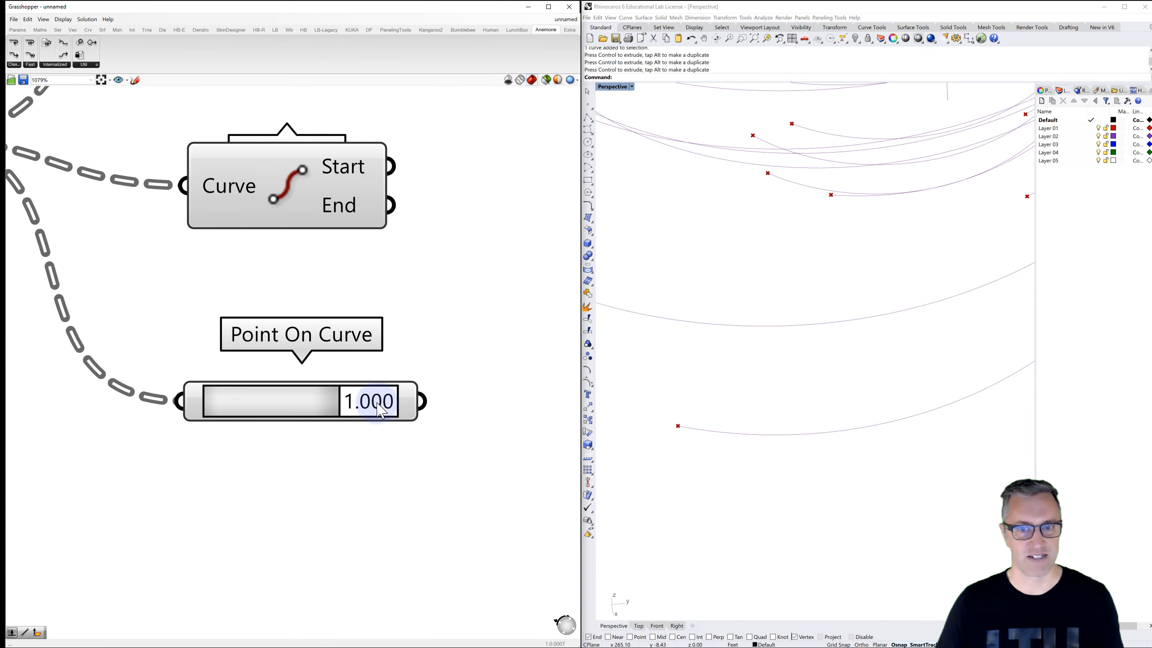
{"action": "mouse_move", "coordinate": [372, 408]}
{"action": "left_mouse_down"}
{"action": "mouse_move", "coordinate": [359, 408]}
{"action": "mouse_move", "coordinate": [367, 402]}
{"action": "left_mouse_up"}
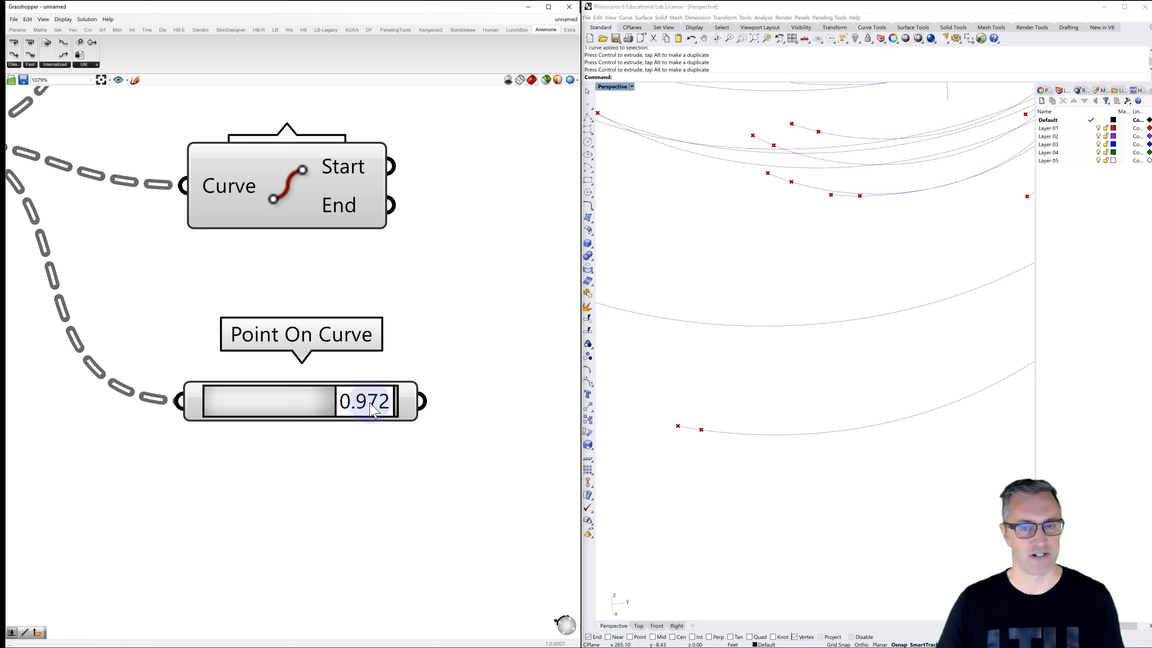
{"action": "scroll", "coordinate": [693, 426], "scroll_direction": "down", "scroll_amount": 1}
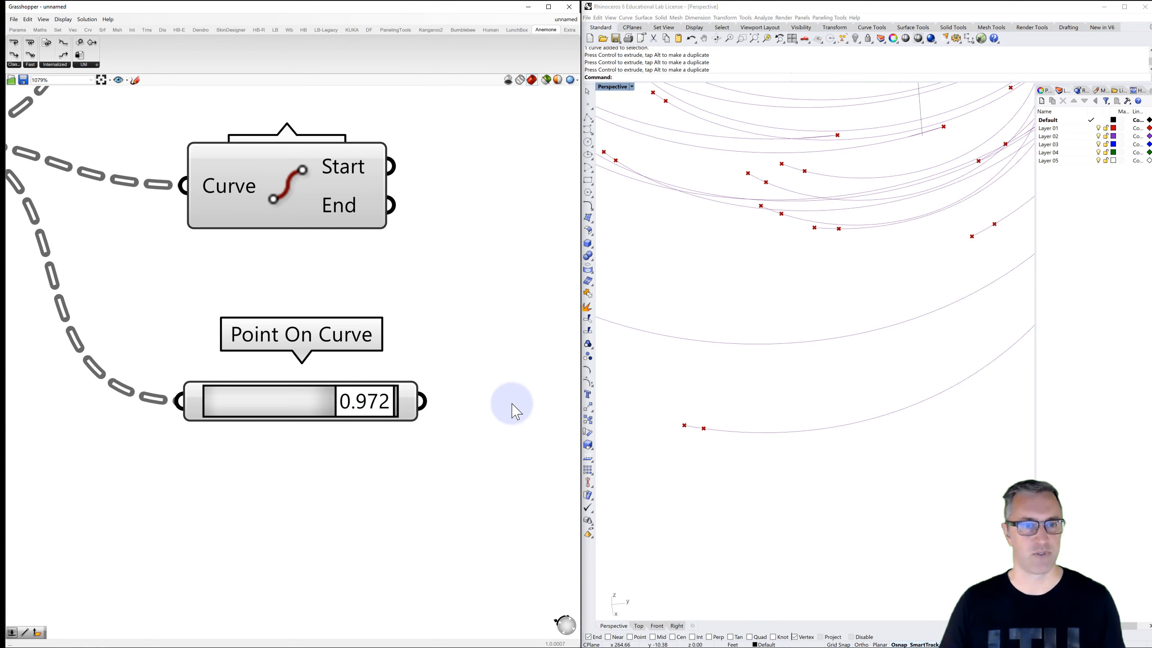
- Add a Line component, feeding End Points' End output into Start Point and Point On Curve's output into End Point
{"action": "scroll", "coordinate": [512, 411], "scroll_direction": "down", "scroll_amount": 5}
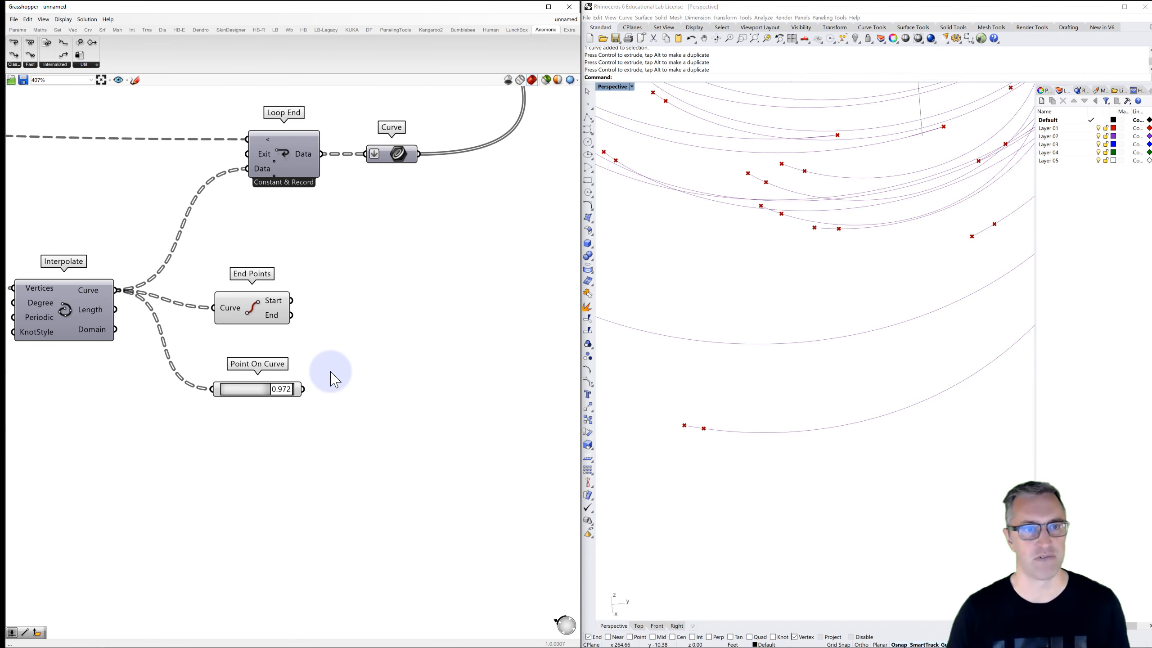
{"action": "double_click", "coordinate": [352, 338]}
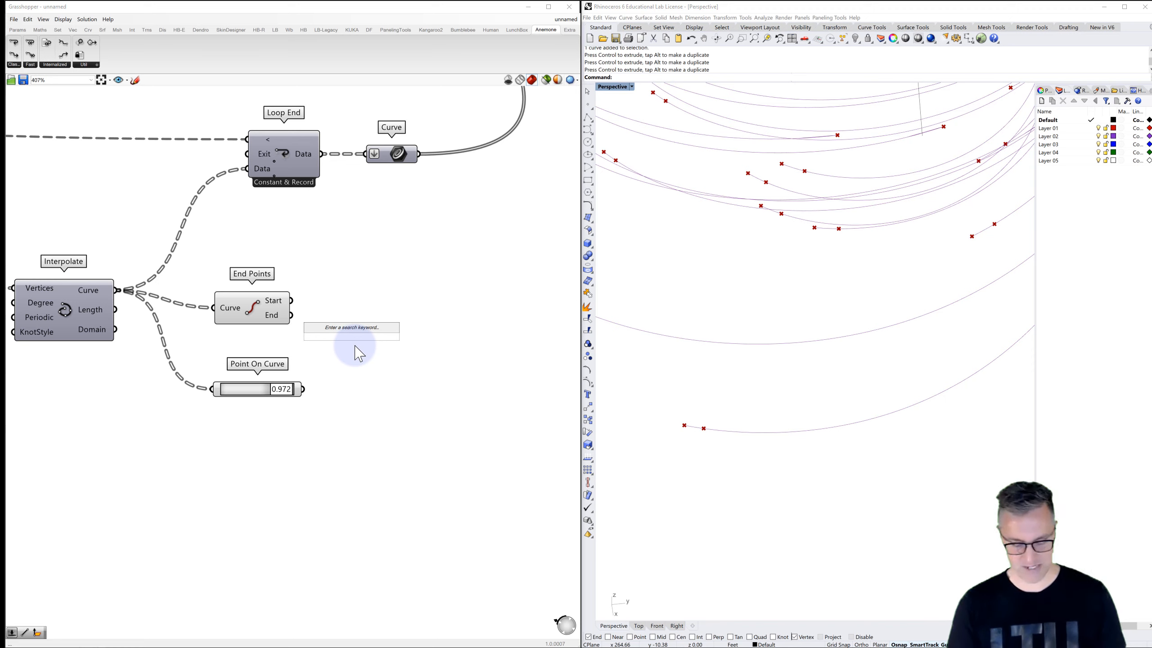
{"action": "type", "text": "line"}
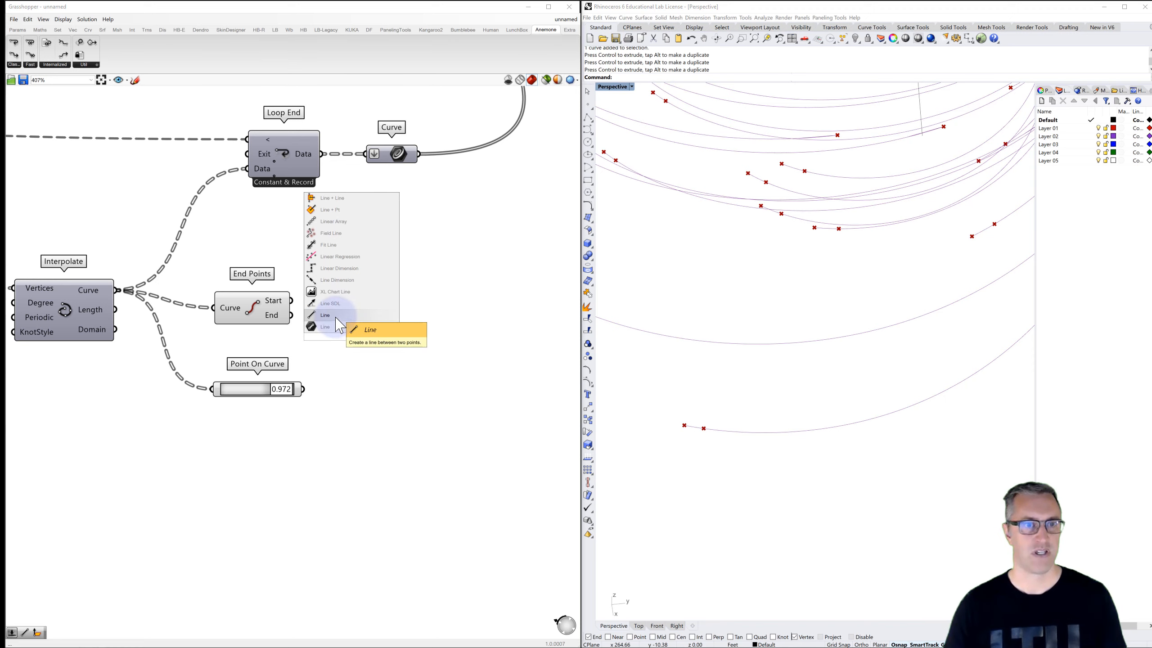
{"action": "left_click", "coordinate": [333, 326]}
{"action": "left_click_drag", "start_coordinate": [353, 331], "coordinate": [363, 332]}
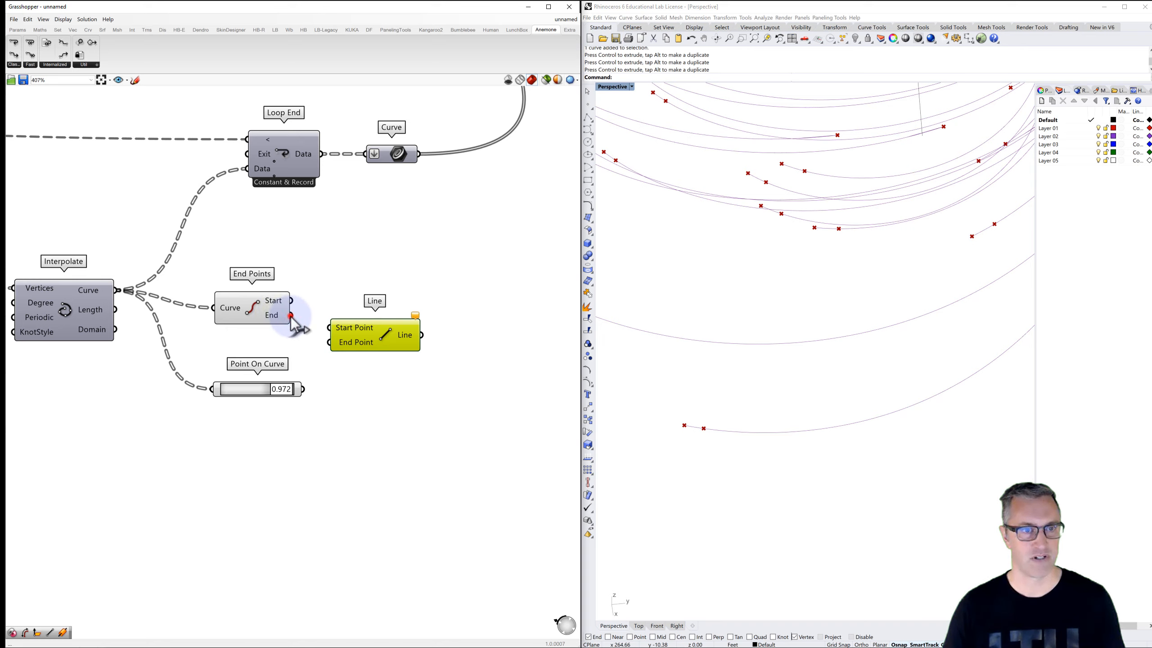
{"action": "left_click_drag", "start_coordinate": [291, 316], "coordinate": [330, 327]}
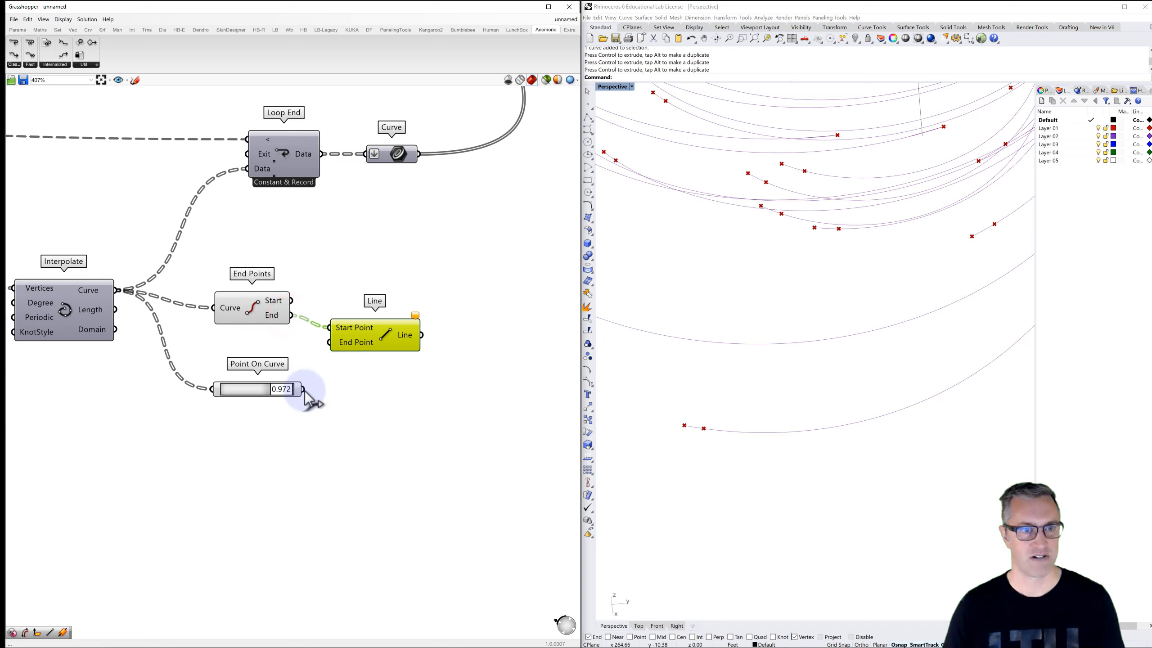
{"action": "left_click_drag", "start_coordinate": [304, 391], "coordinate": [330, 343]}
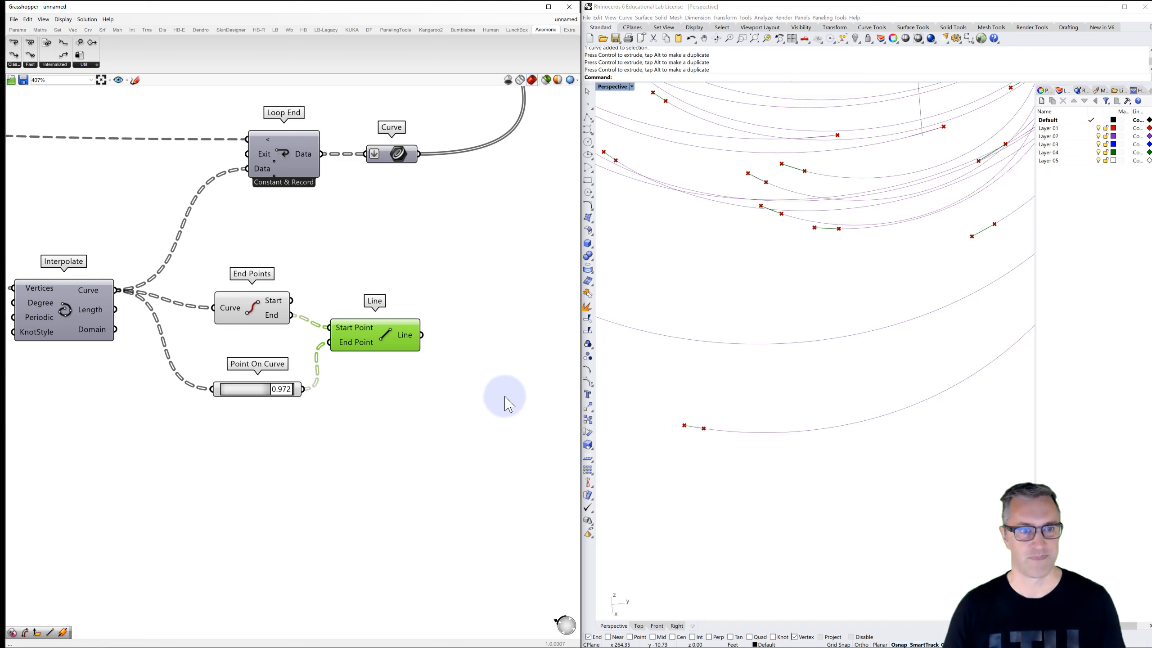
{"action": "left_click", "coordinate": [358, 382]}
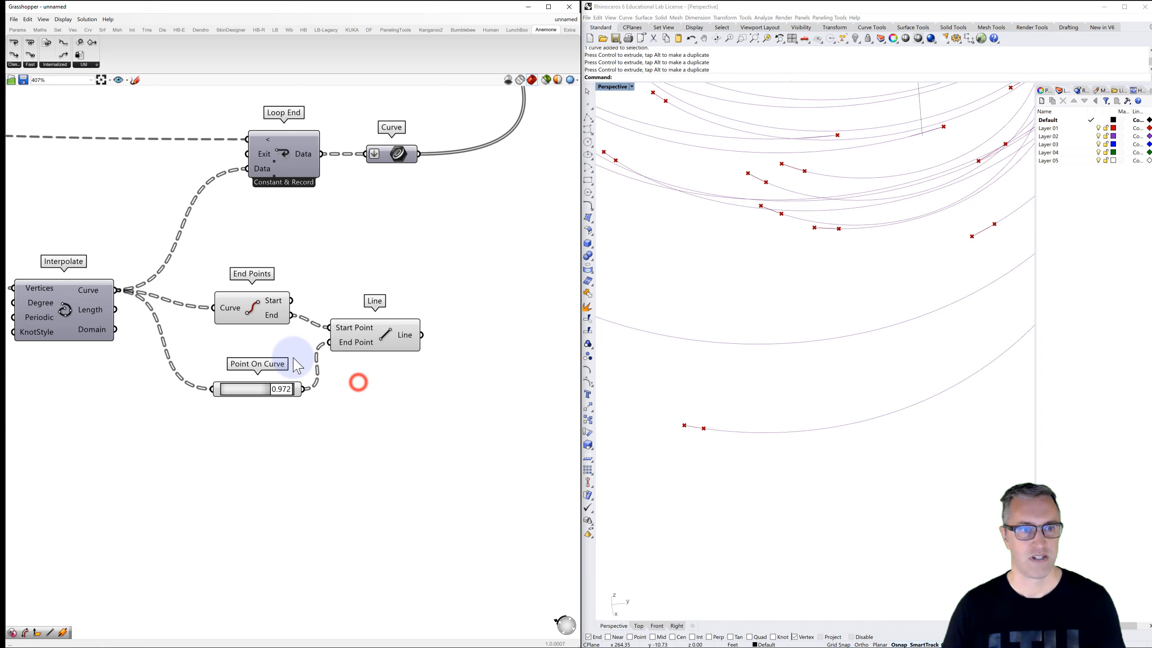
- Turn off the previews of Point On Curve and End Points, and highlight the Line component's segments
{"action": "left_click", "coordinate": [254, 391]}
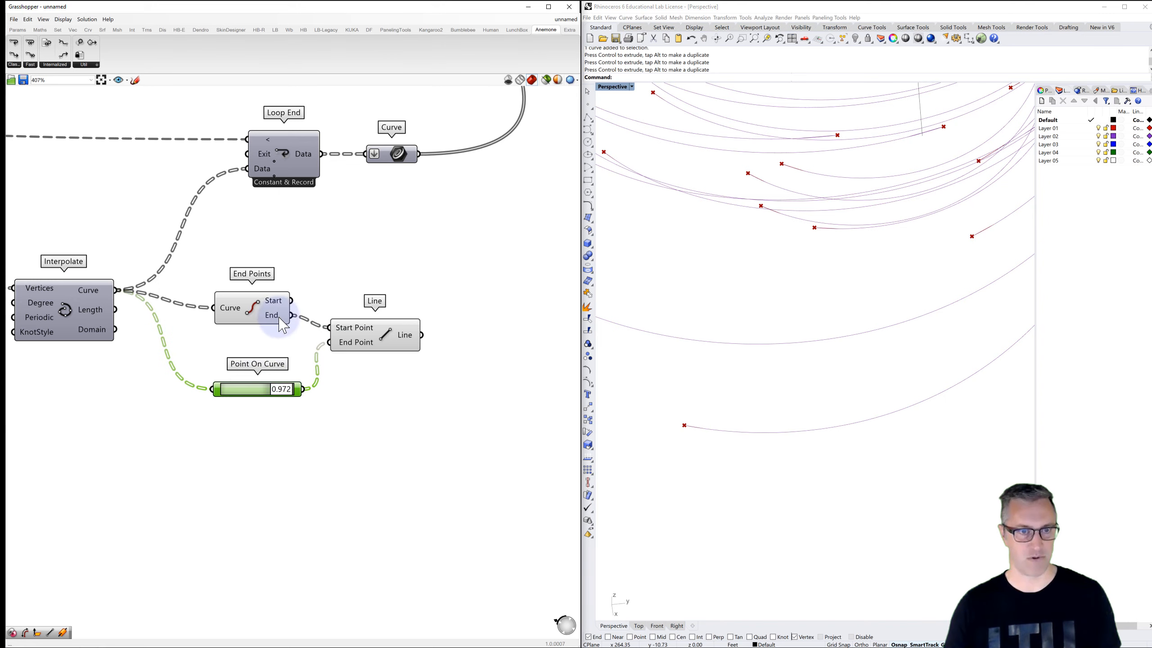
{"action": "left_click", "coordinate": [251, 307]}
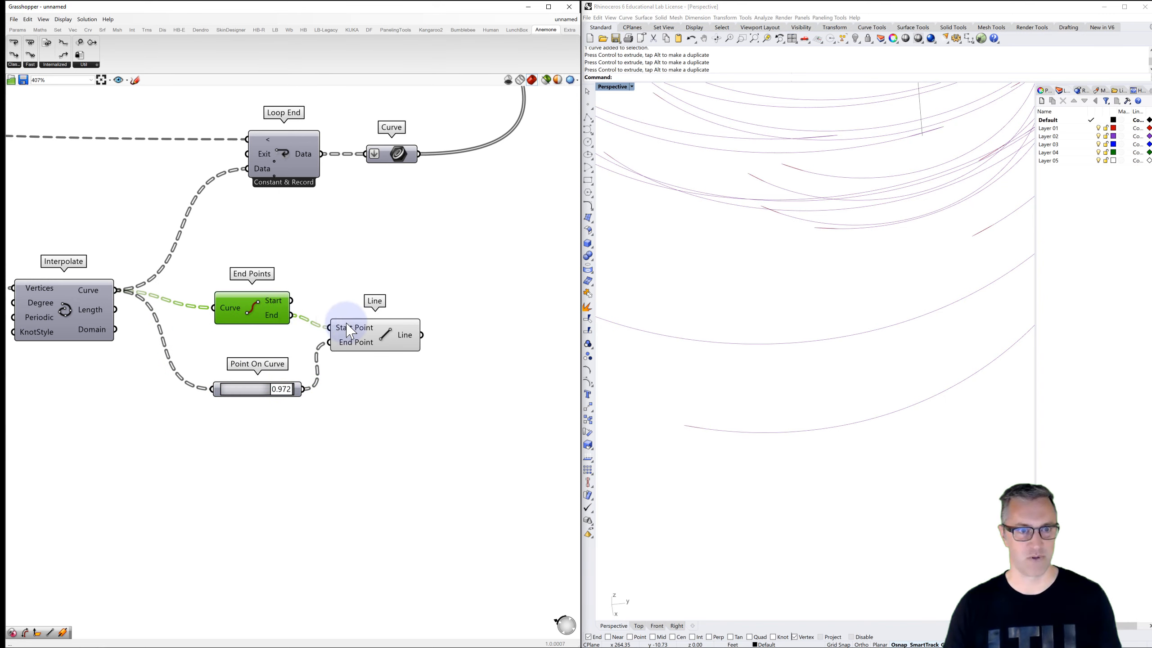
{"action": "left_click", "coordinate": [382, 335]}
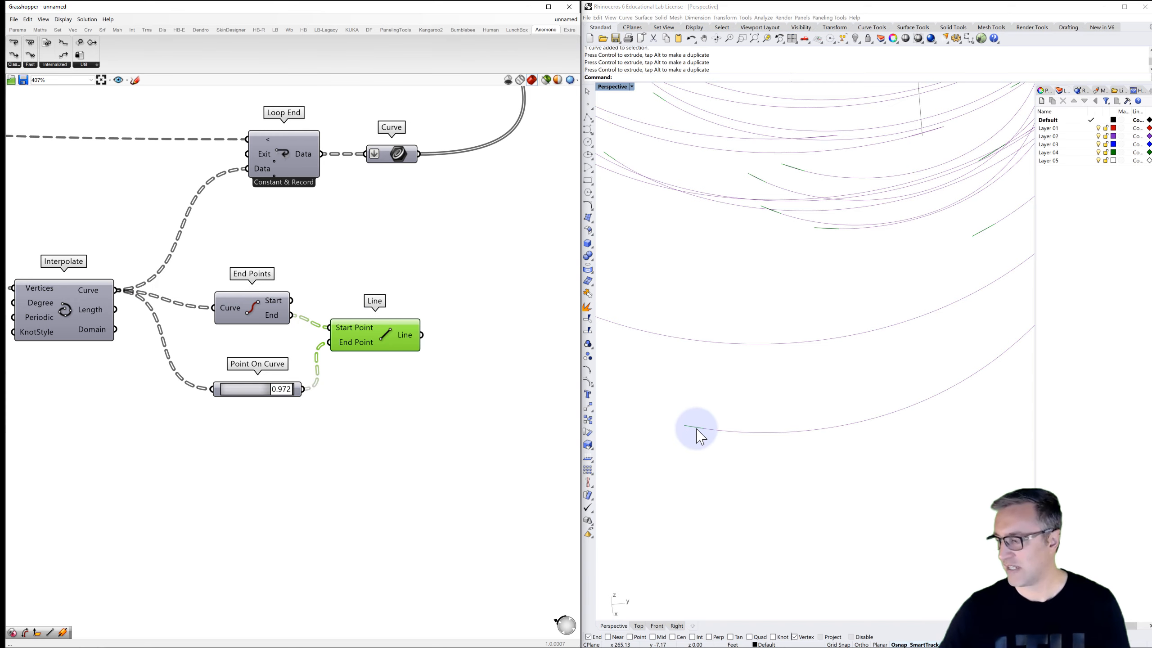
- Add a Pipe component after Line, connect the Line output to its Curve input and inspect the pipes in the Perspective view
{"action": "right_click_drag", "start_coordinate": [488, 376], "coordinate": [417, 352]}
{"action": "double_click", "coordinate": [414, 346]}
{"action": "type", "text": "pipe"}
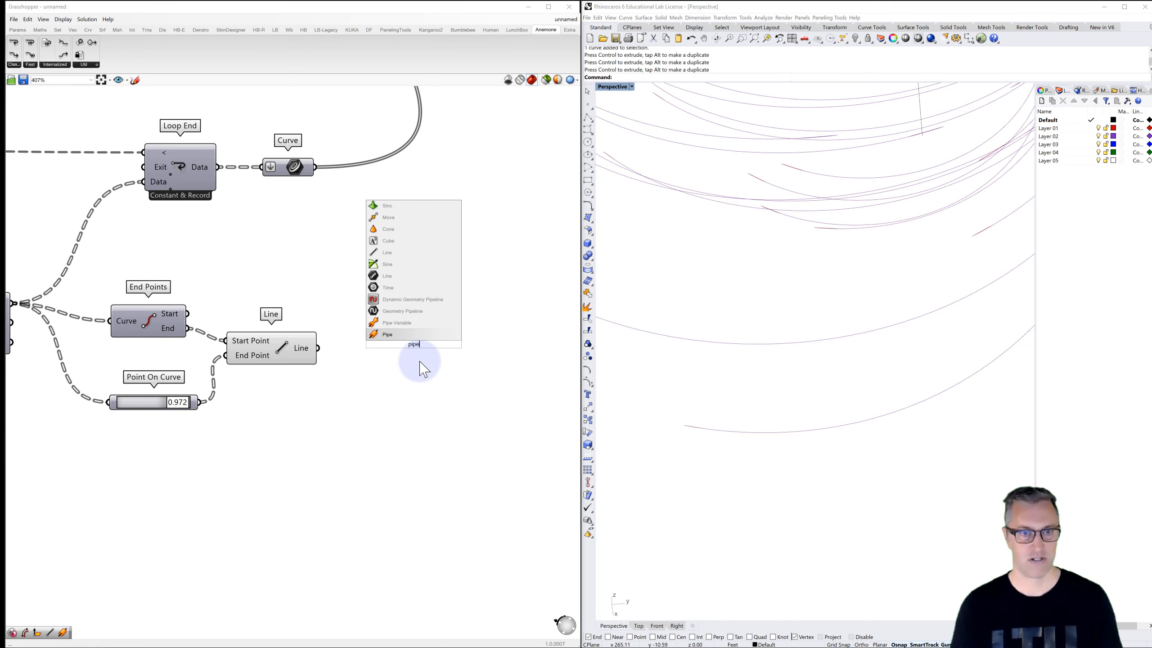
{"action": "key", "text": "Return"}
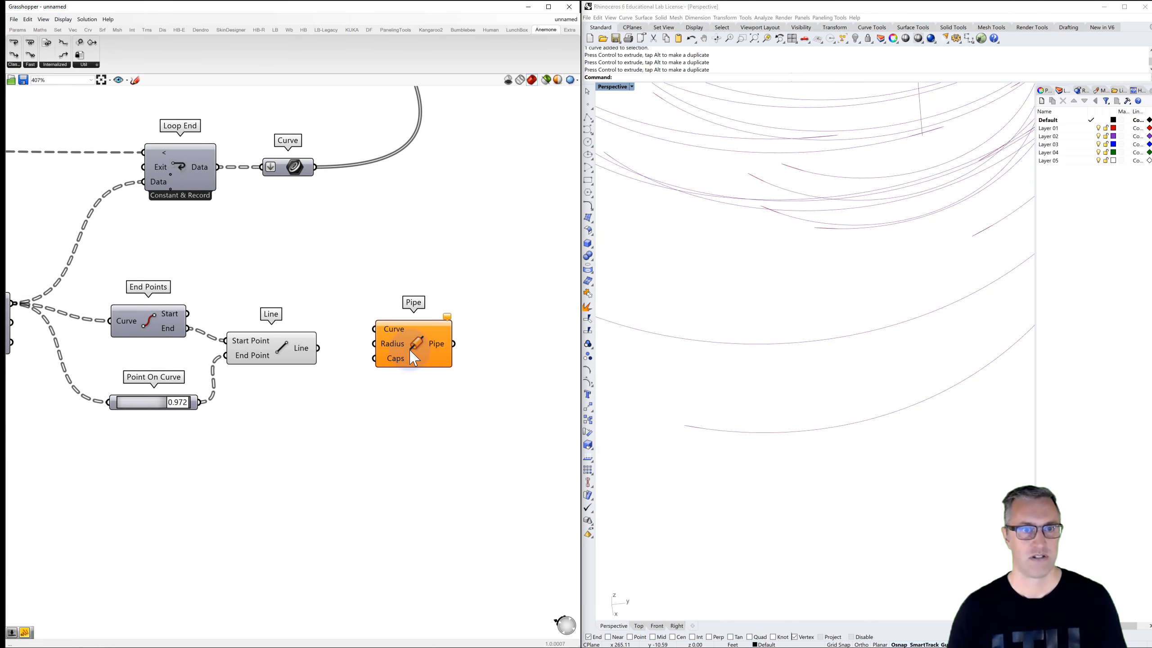
{"action": "left_click", "coordinate": [404, 343]}
{"action": "left_click_drag", "start_coordinate": [411, 362], "coordinate": [415, 379]}
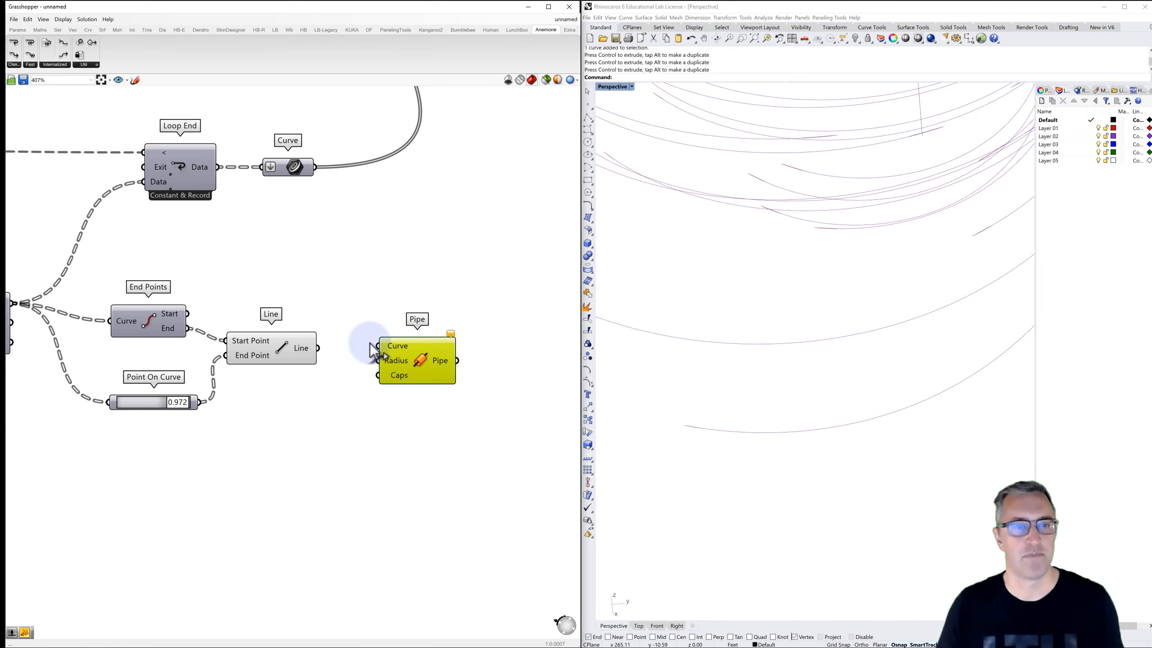
{"action": "left_click_drag", "start_coordinate": [378, 354], "coordinate": [380, 346]}
{"action": "scroll", "coordinate": [688, 354], "scroll_direction": "down", "scroll_amount": 8}
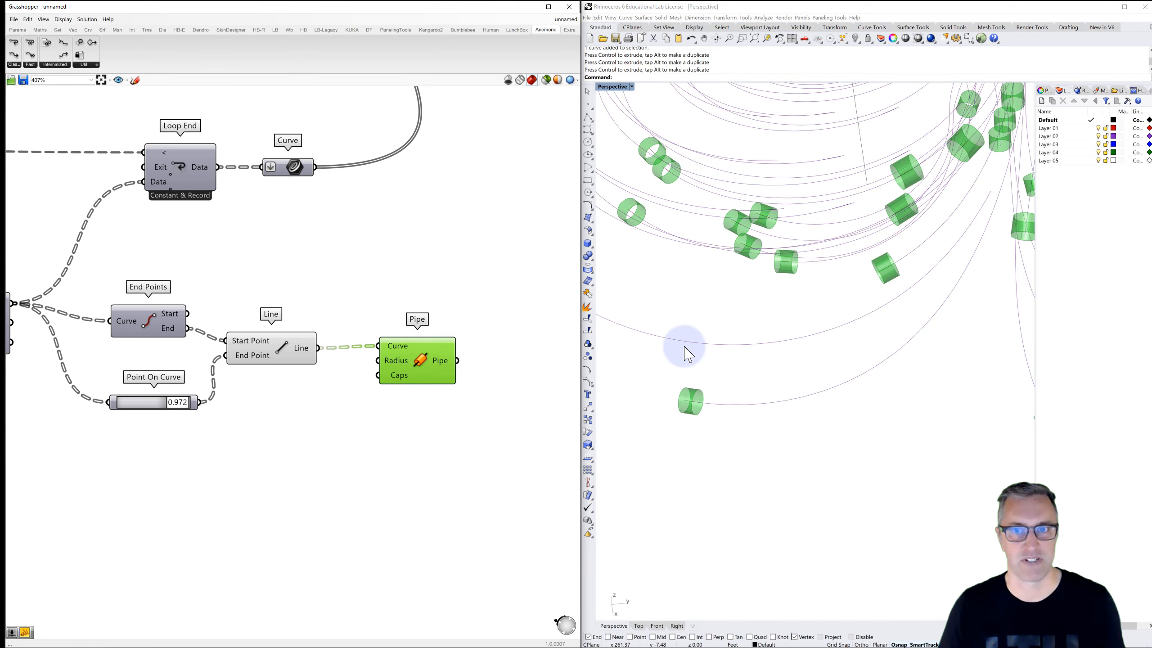
{"action": "scroll", "coordinate": [687, 354], "scroll_direction": "down", "scroll_amount": 4}
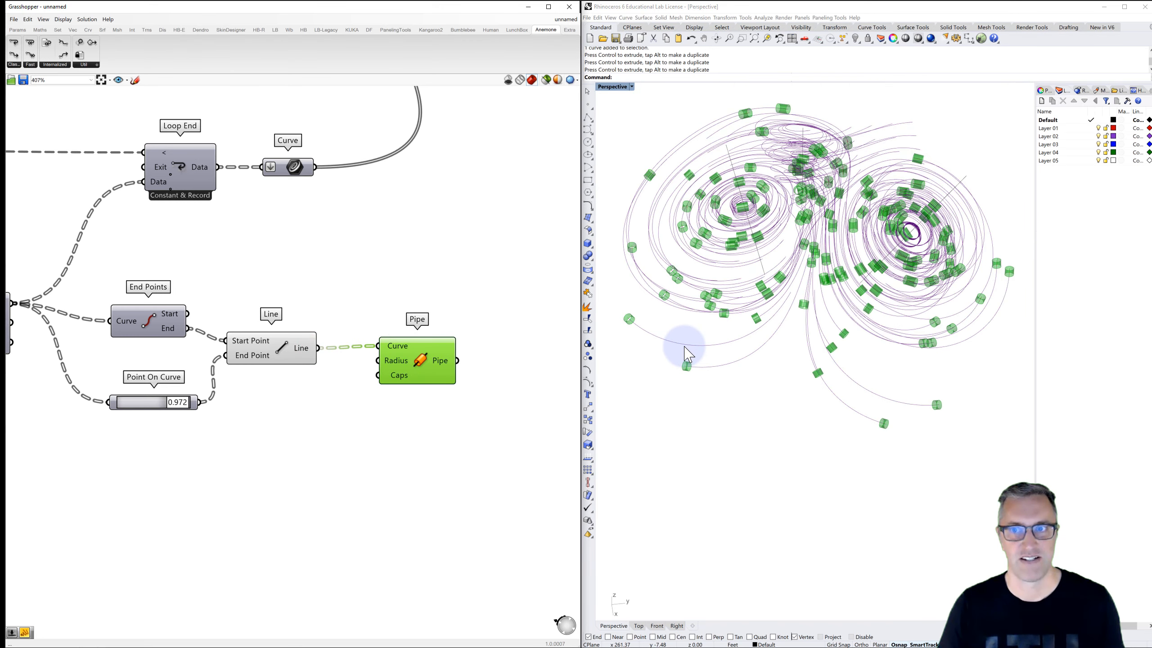
{"action": "right_click_drag", "start_coordinate": [694, 334], "coordinate": [766, 322]}
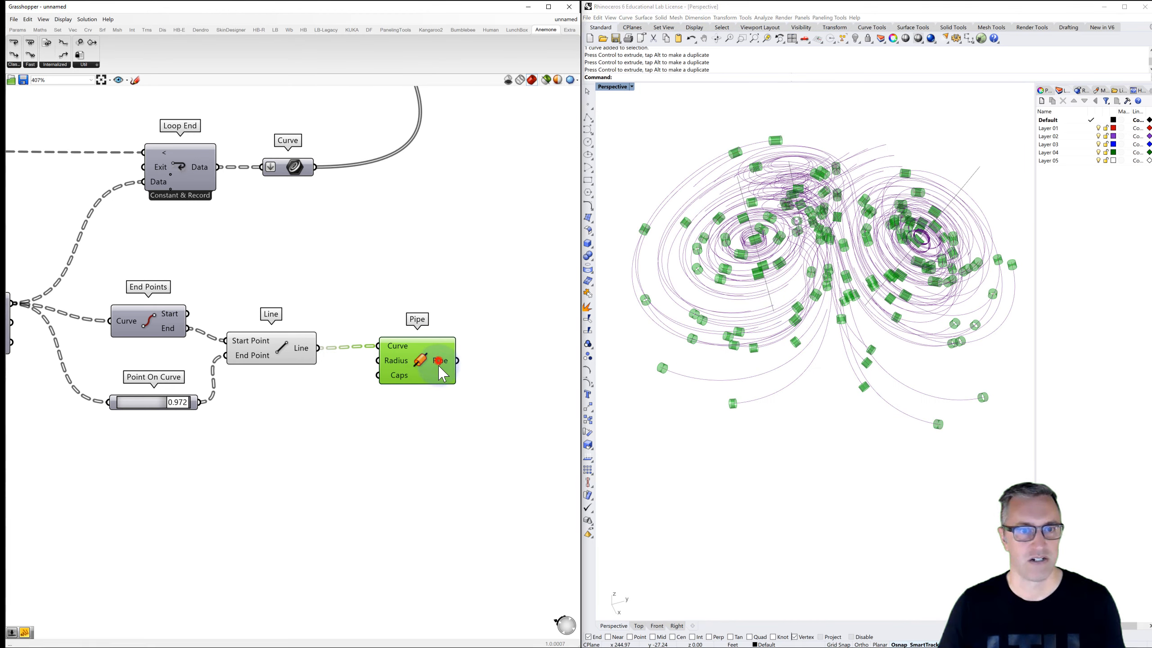
- Add a number slider ranging from 0 to 0.500, connect it to Pipe's Radius input and set it to 0.091
{"action": "left_click_drag", "start_coordinate": [426, 361], "coordinate": [445, 366]}
{"action": "left_click", "coordinate": [340, 388]}
{"action": "double_click", "coordinate": [341, 389]}
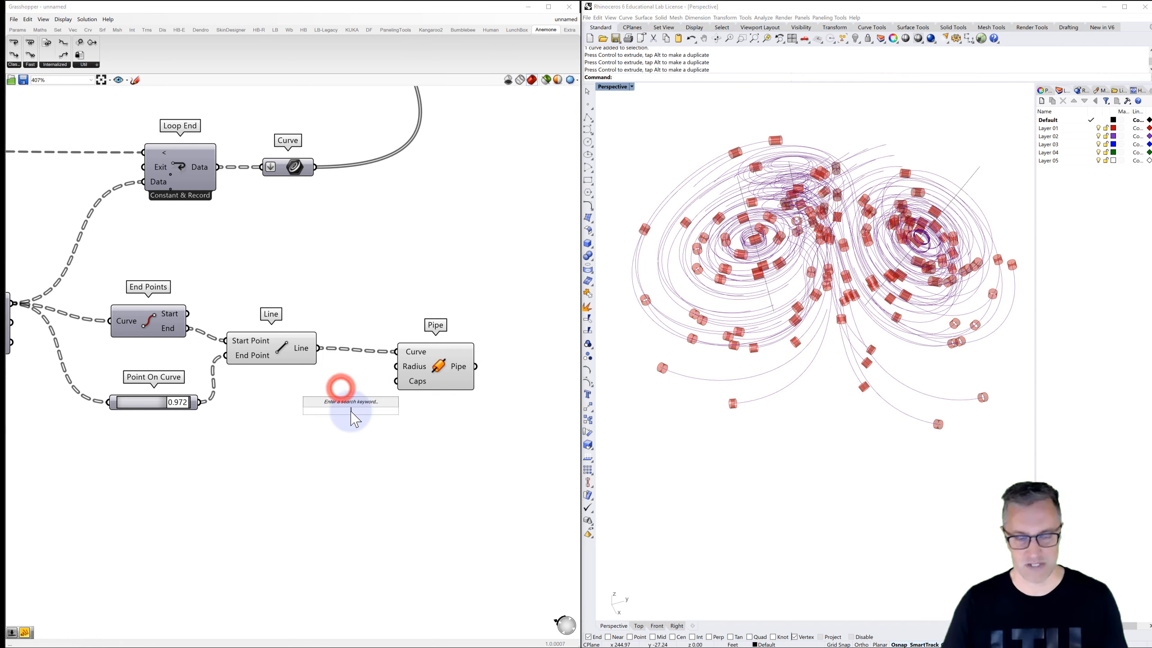
{"action": "type", "text": "0"}
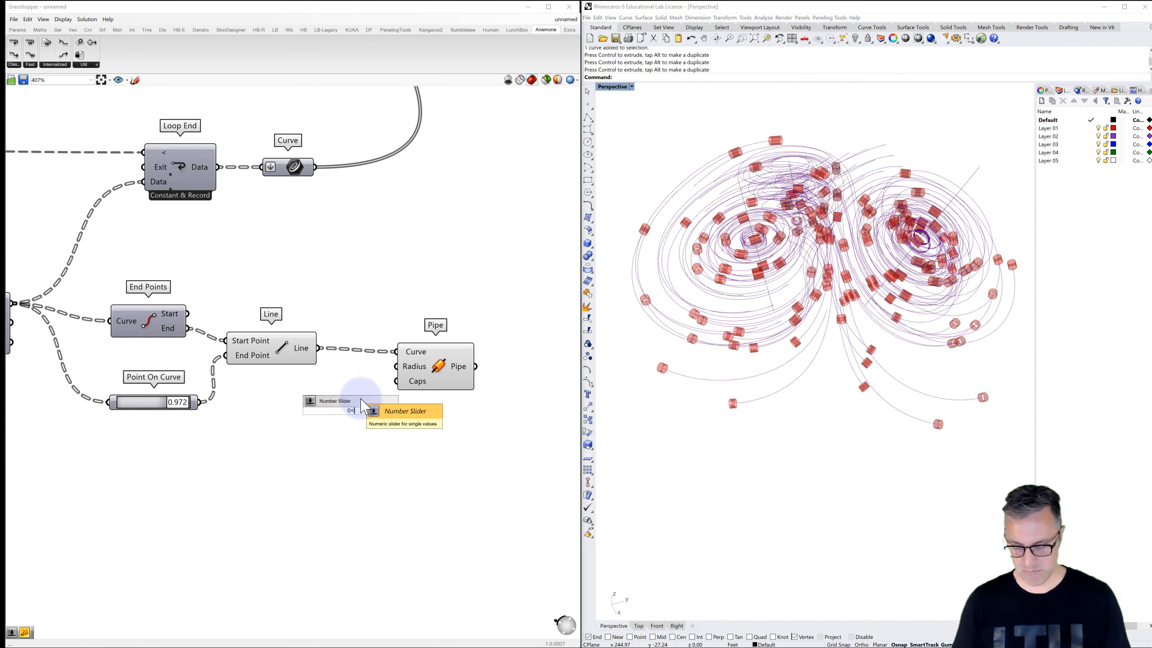
{"action": "type", "text": "<"}
{"action": "type", "text": "500"}
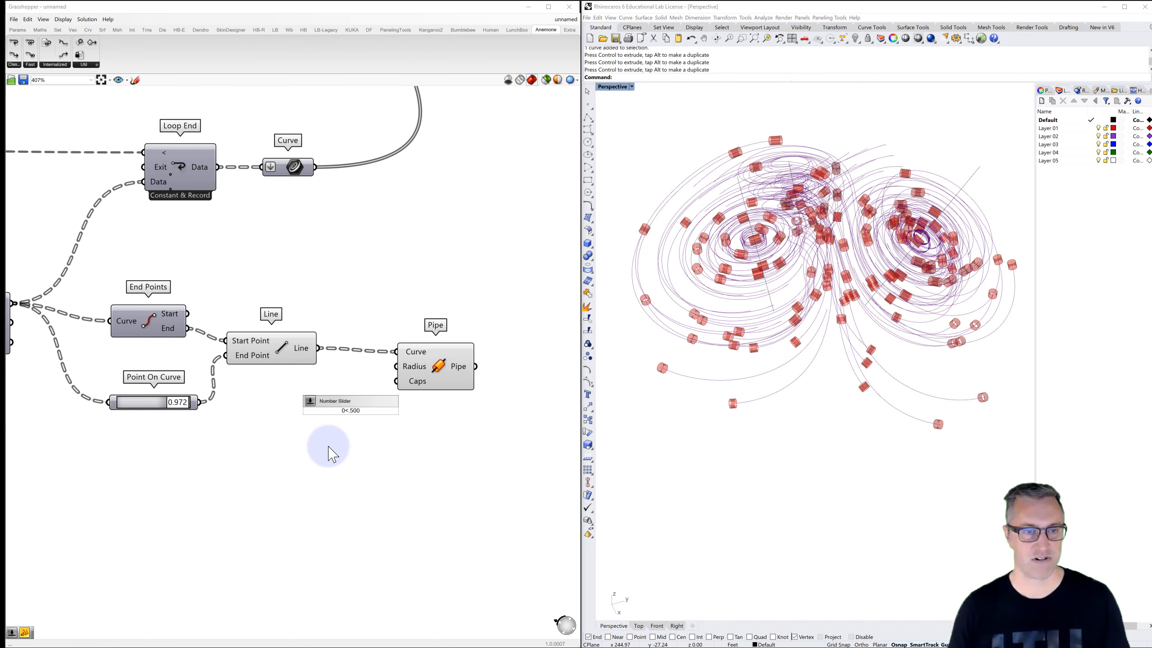
{"action": "left_click", "coordinate": [328, 447]}
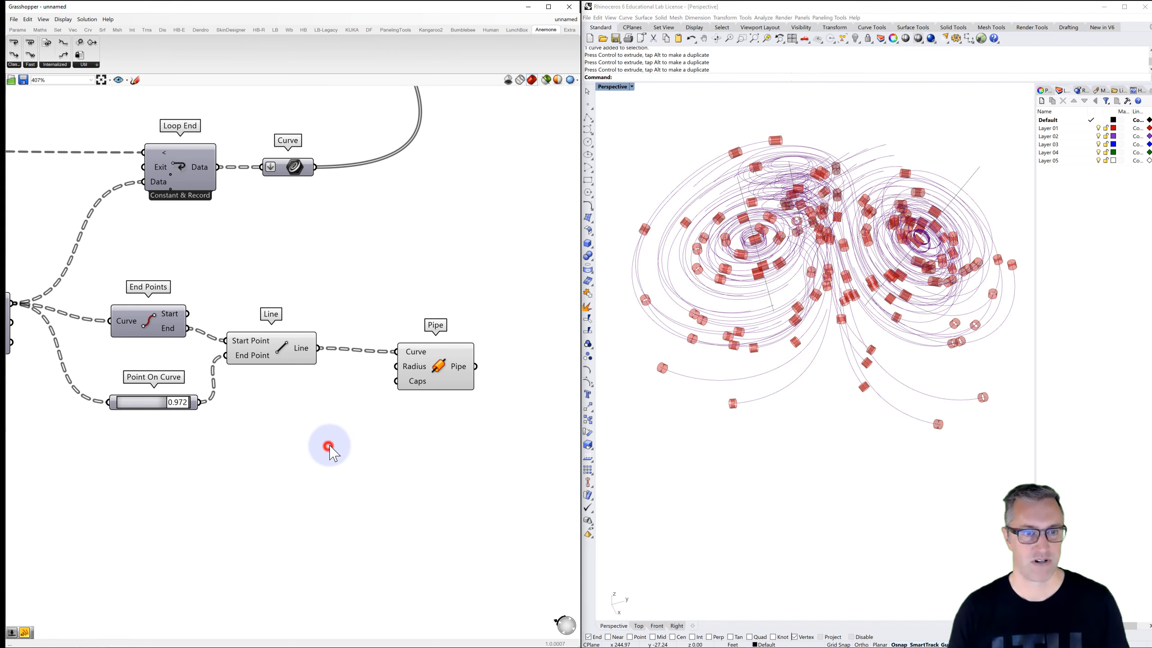
{"action": "double_click", "coordinate": [345, 405]}
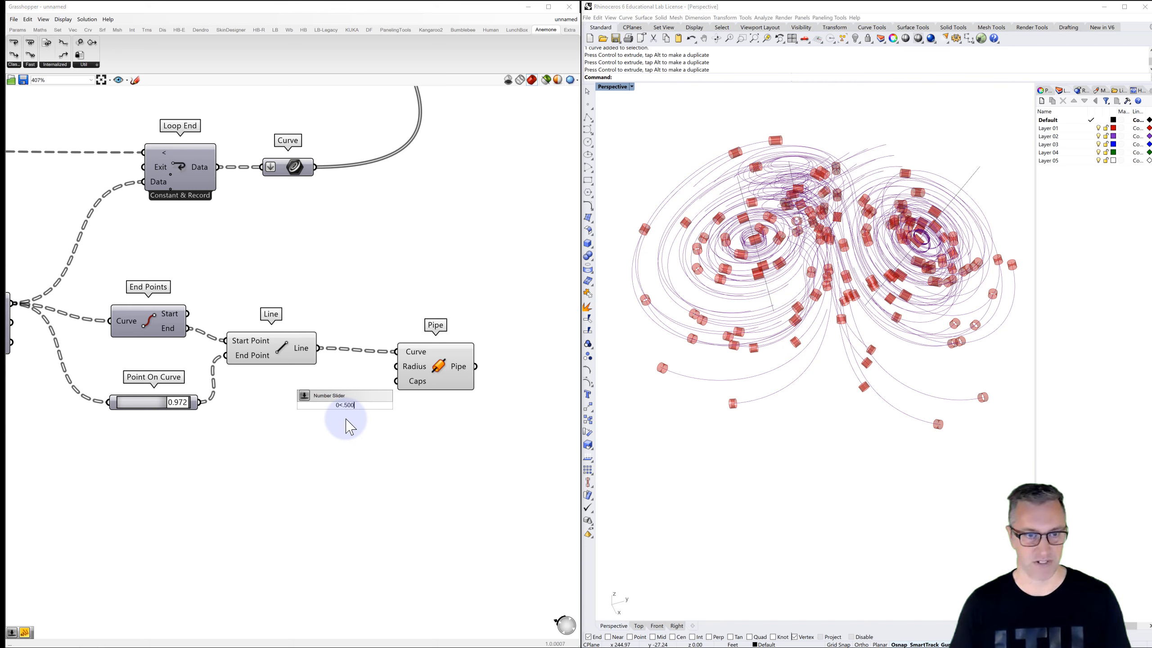
{"action": "key", "text": "Return"}
{"action": "left_click_drag", "start_coordinate": [321, 410], "coordinate": [394, 367]}
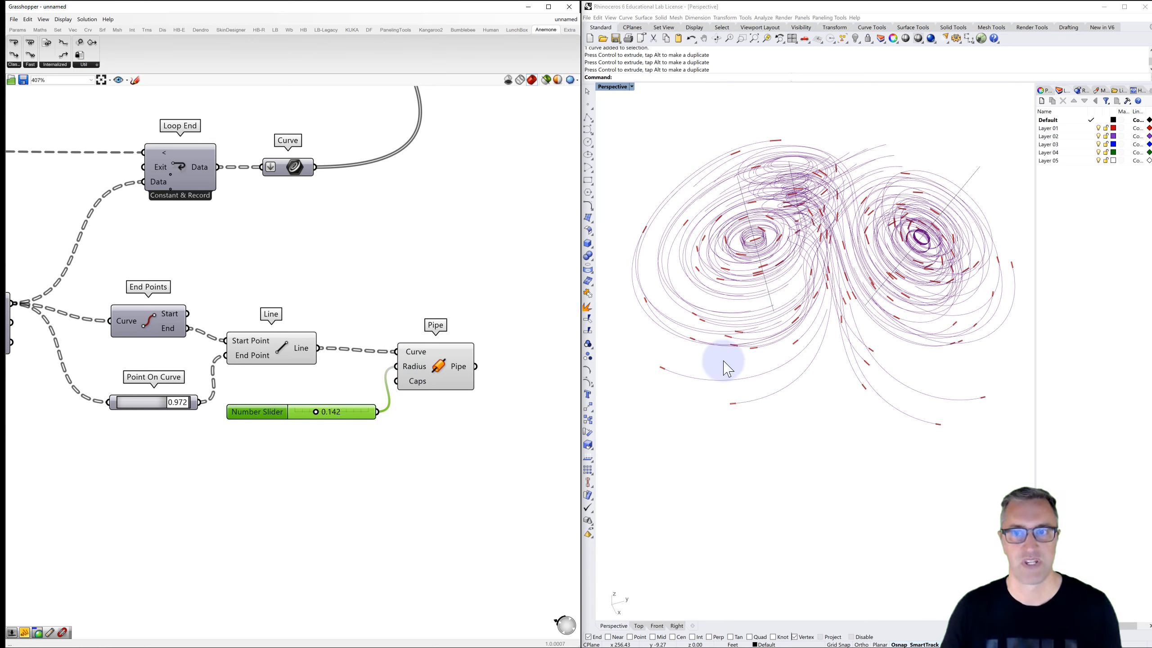
{"action": "scroll", "coordinate": [726, 408], "scroll_direction": "up", "scroll_amount": 2}
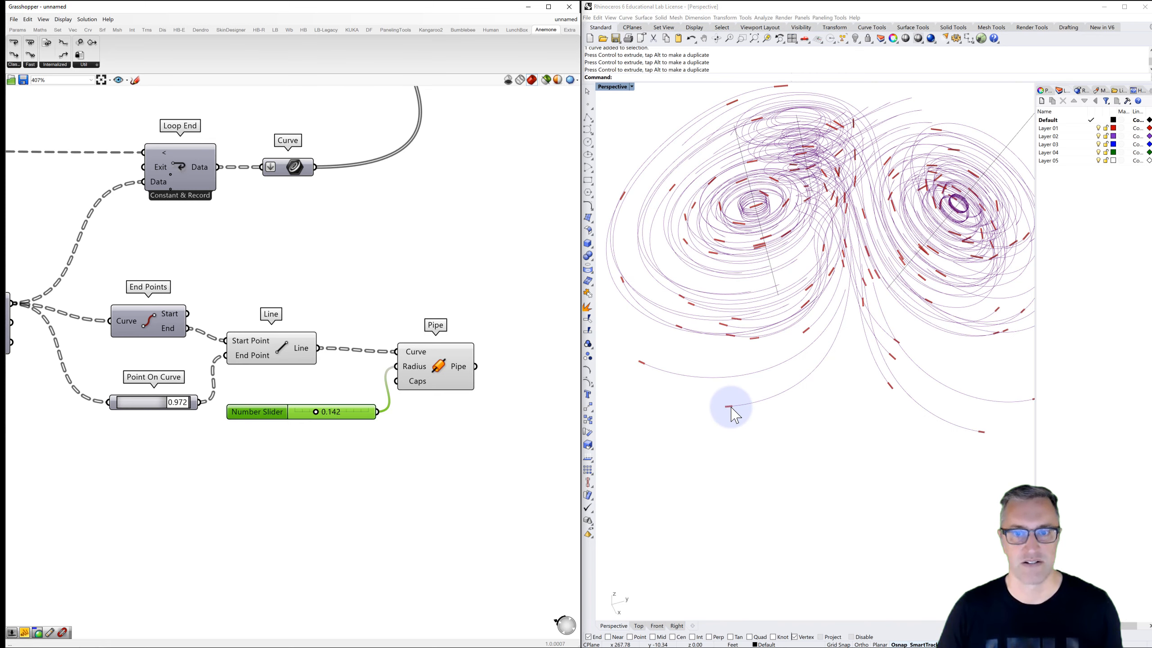
{"action": "scroll", "coordinate": [325, 420], "scroll_direction": "up", "scroll_amount": 1}
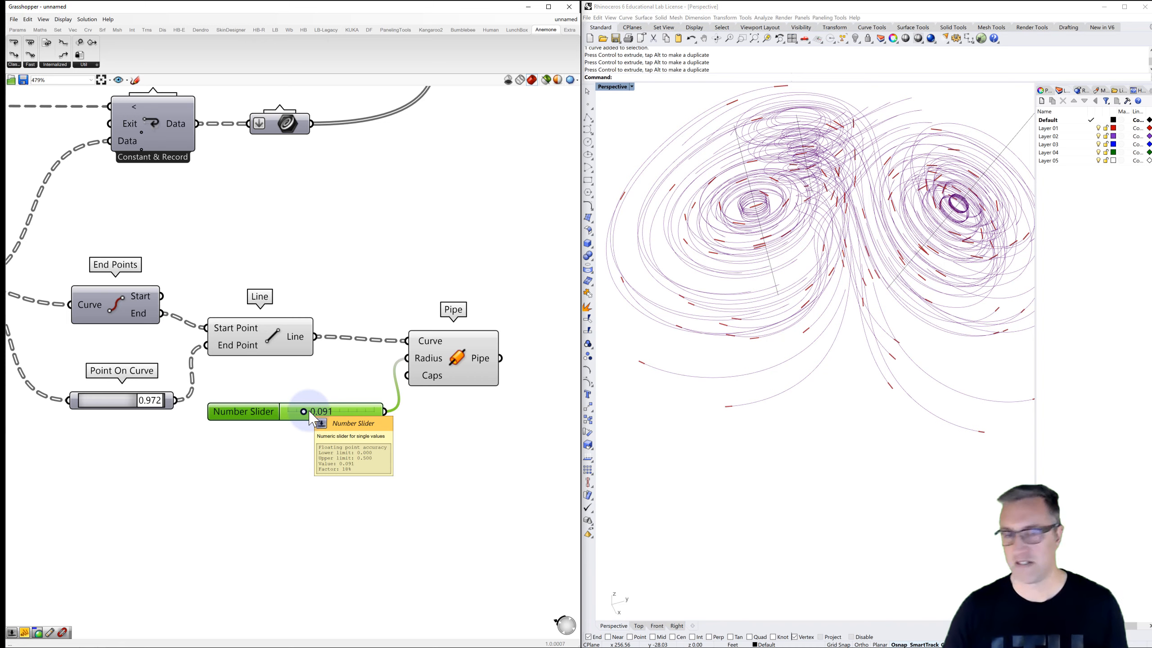
- Add a Custom Preview component beside Pipe's output
{"action": "right_click_drag", "start_coordinate": [408, 399], "coordinate": [270, 407]}
{"action": "left_click", "coordinate": [404, 368]}
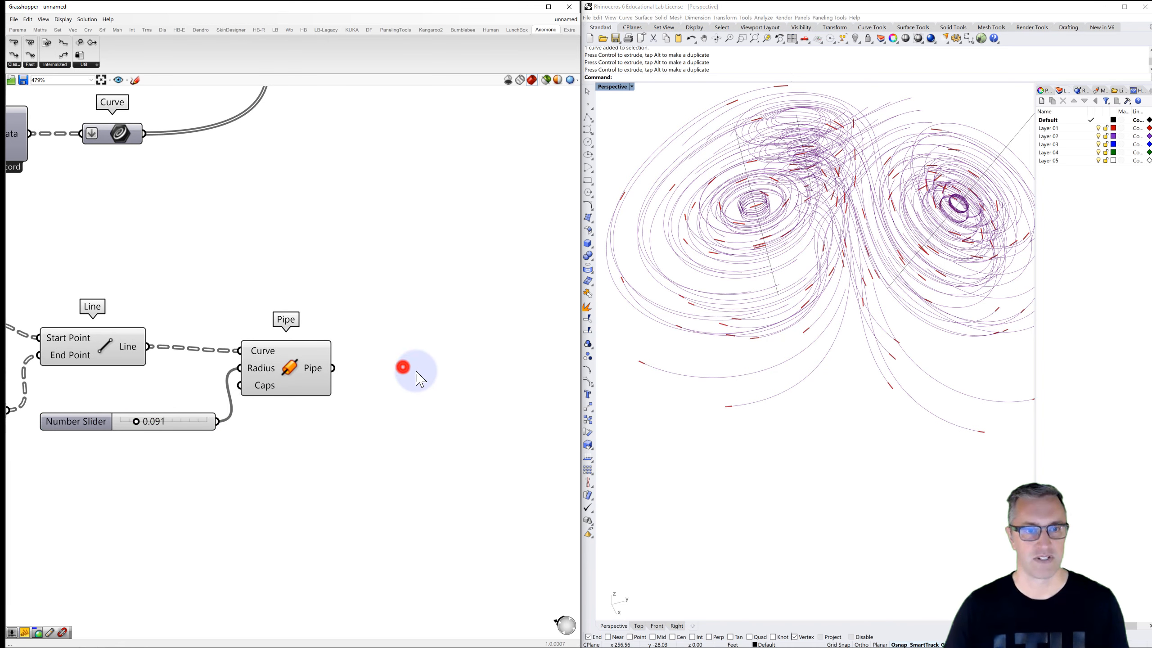
{"action": "double_click", "coordinate": [403, 367]}
{"action": "type", "text": "cur"}
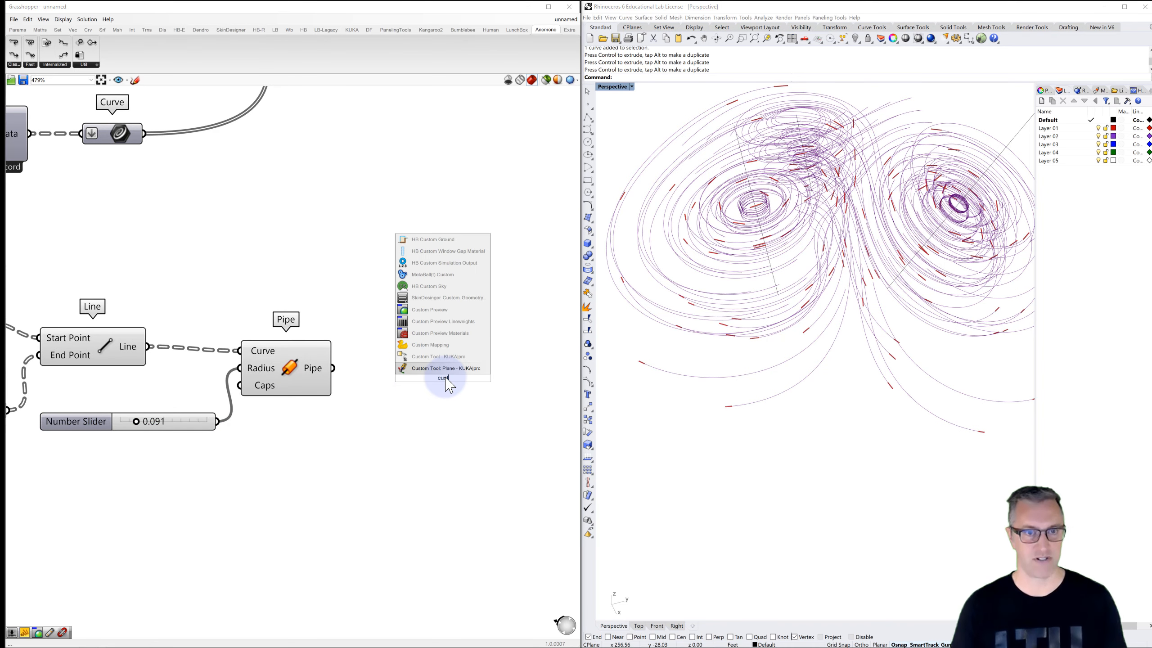
{"action": "left_click", "coordinate": [434, 309]}
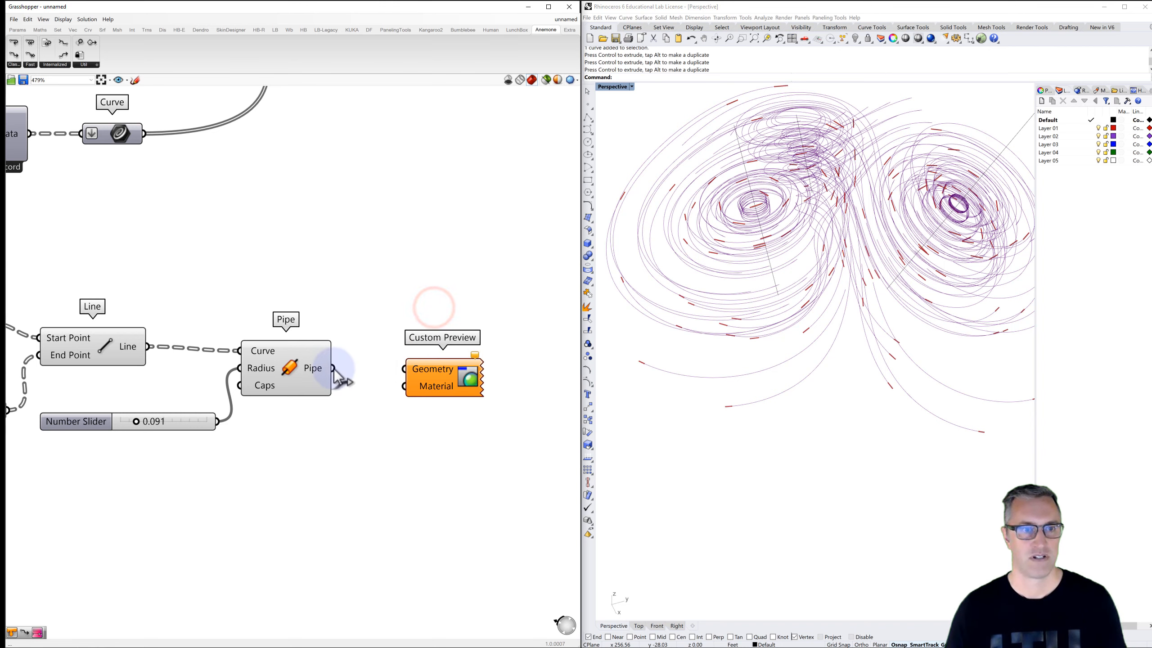
- Connect Pipe's output to Custom Preview's Geometry input, then add a Colour Swatch and connect it to the Material input
{"action": "left_click_drag", "start_coordinate": [334, 369], "coordinate": [500, 386]}
{"action": "left_click", "coordinate": [402, 412]}
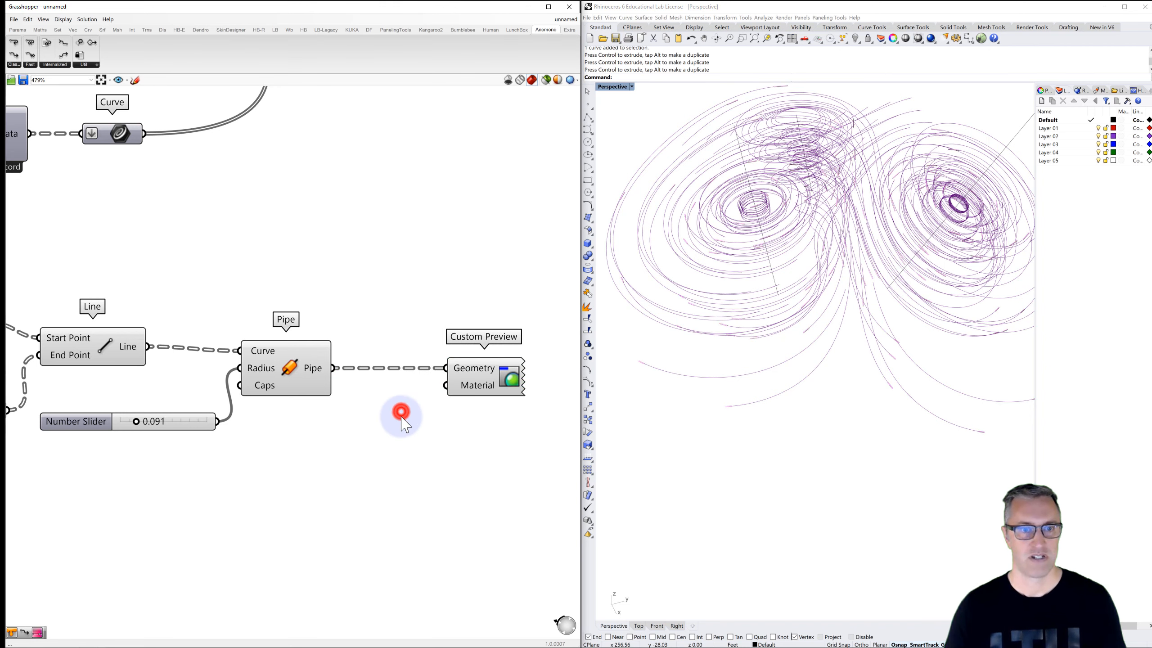
{"action": "double_click", "coordinate": [401, 412]}
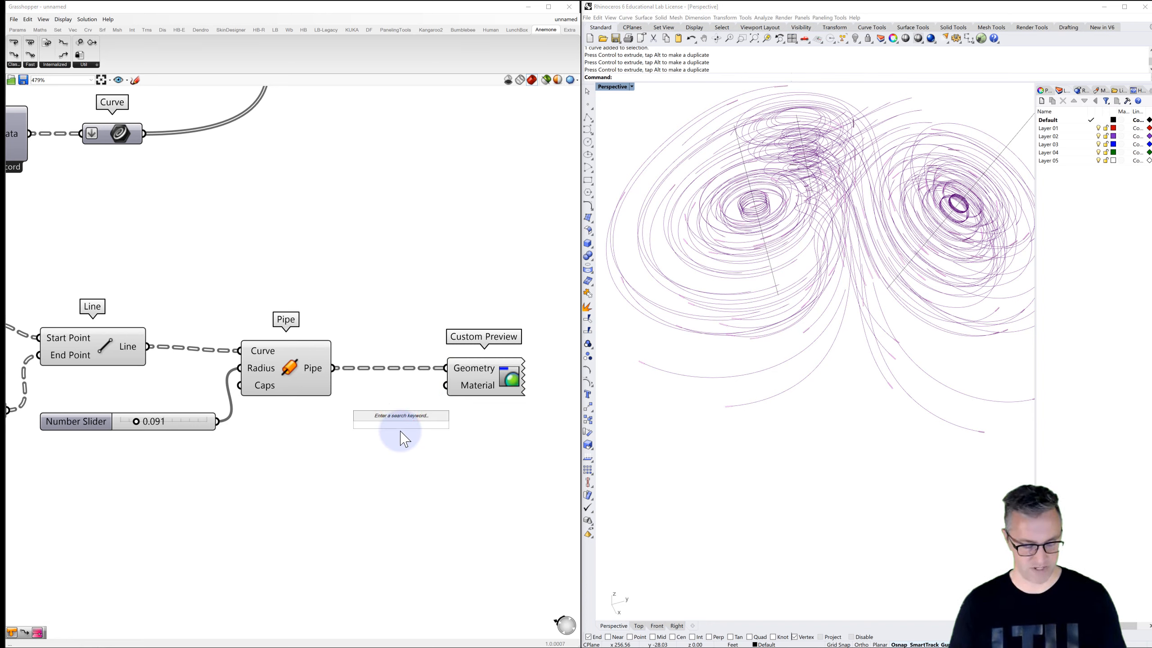
{"action": "type", "text": "swatch"}
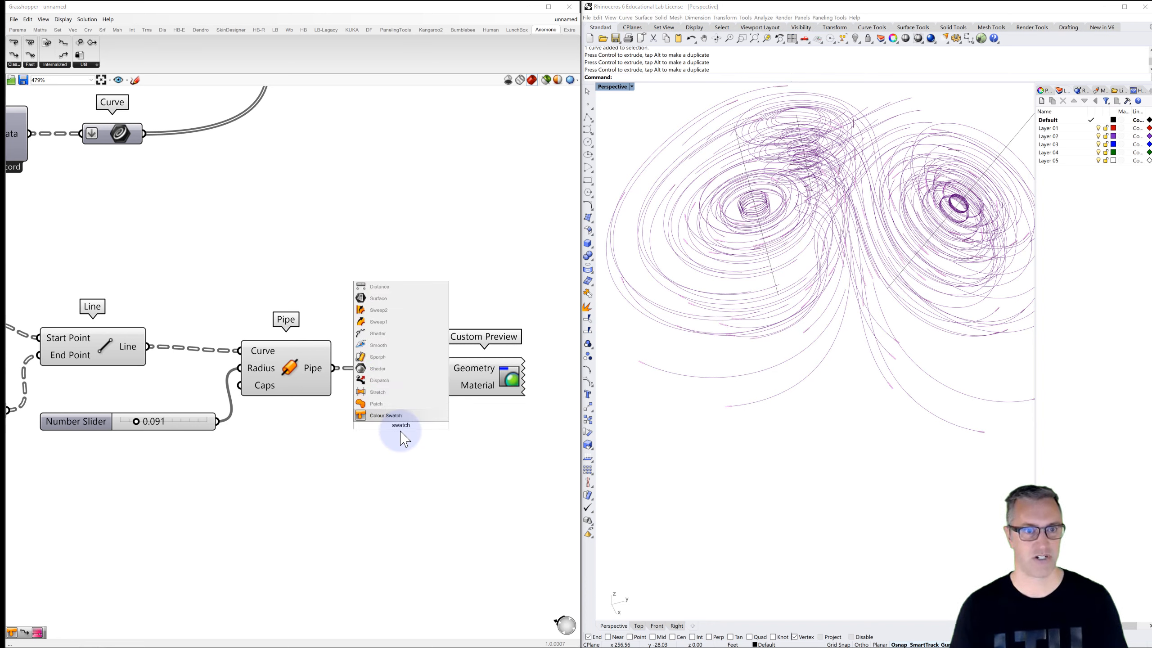
{"action": "left_click", "coordinate": [387, 415]}
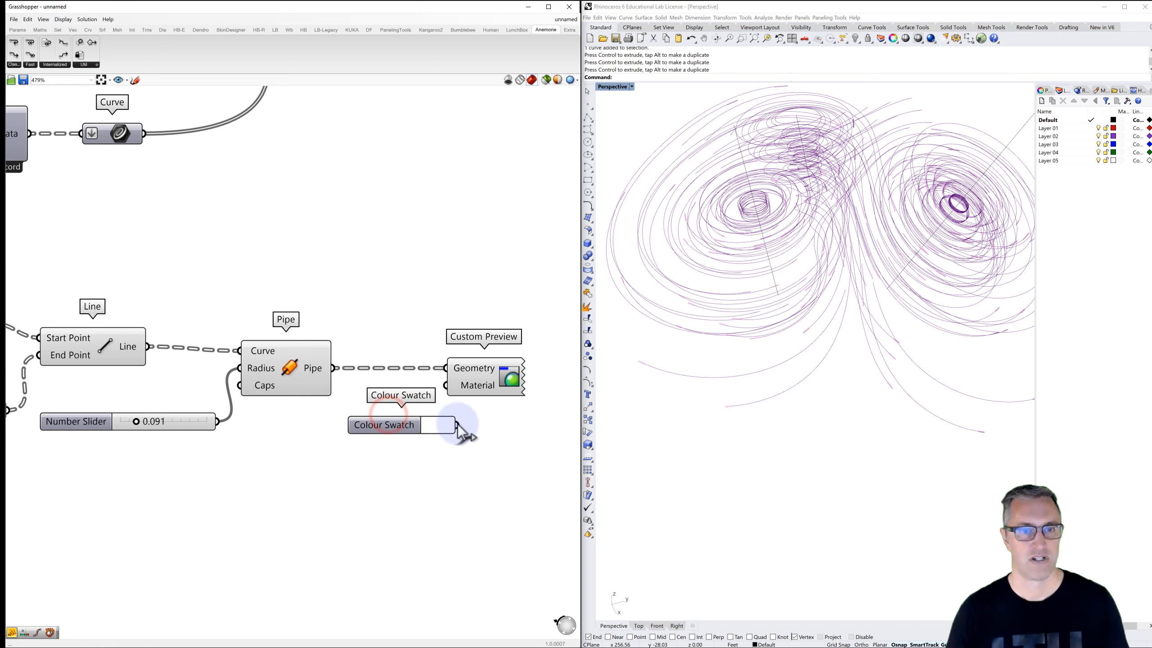
{"action": "left_click_drag", "start_coordinate": [446, 389], "coordinate": [446, 385]}
- Set the Colour Swatch to purple with hue 280°, saturation 100 and value 52, and accept the colour
{"action": "left_click", "coordinate": [436, 425]}
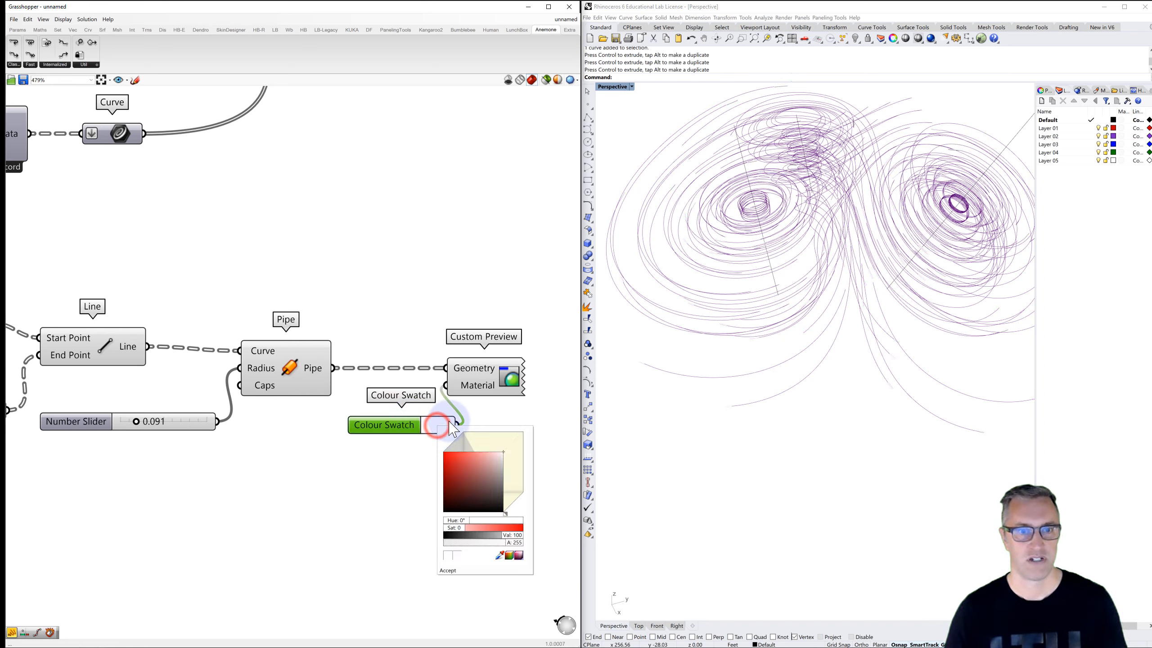
{"action": "left_click_drag", "start_coordinate": [462, 521], "coordinate": [504, 519]}
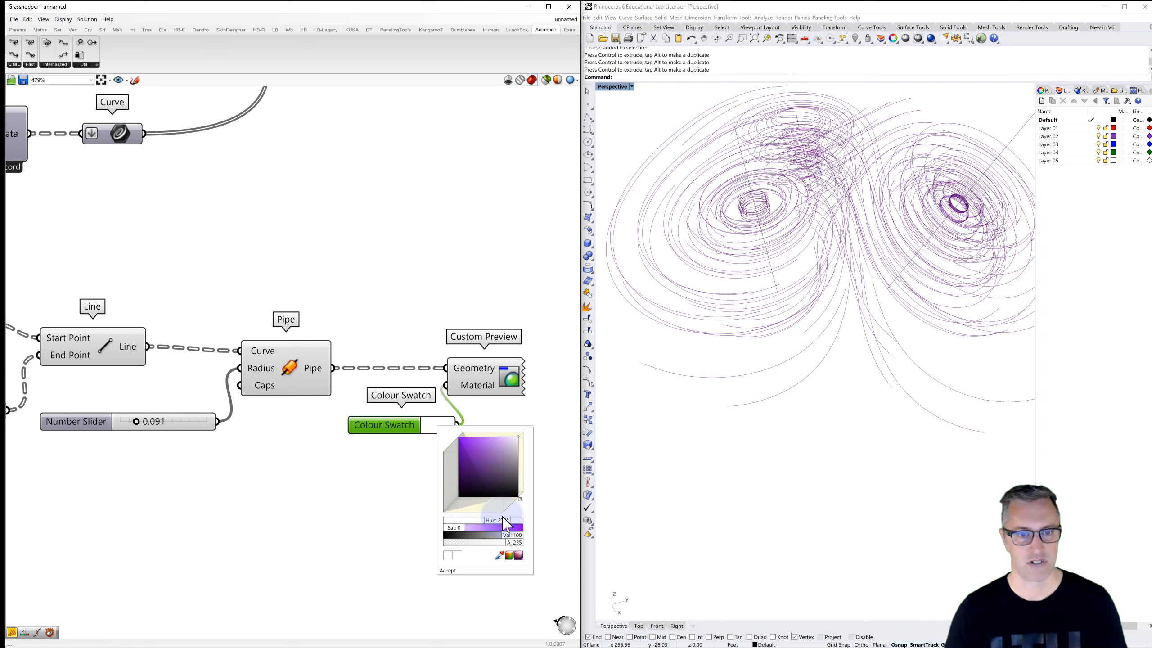
{"action": "mouse_move", "coordinate": [505, 526]}
{"action": "left_mouse_down"}
{"action": "mouse_move", "coordinate": [520, 537]}
{"action": "mouse_move", "coordinate": [486, 539]}
{"action": "left_mouse_up"}
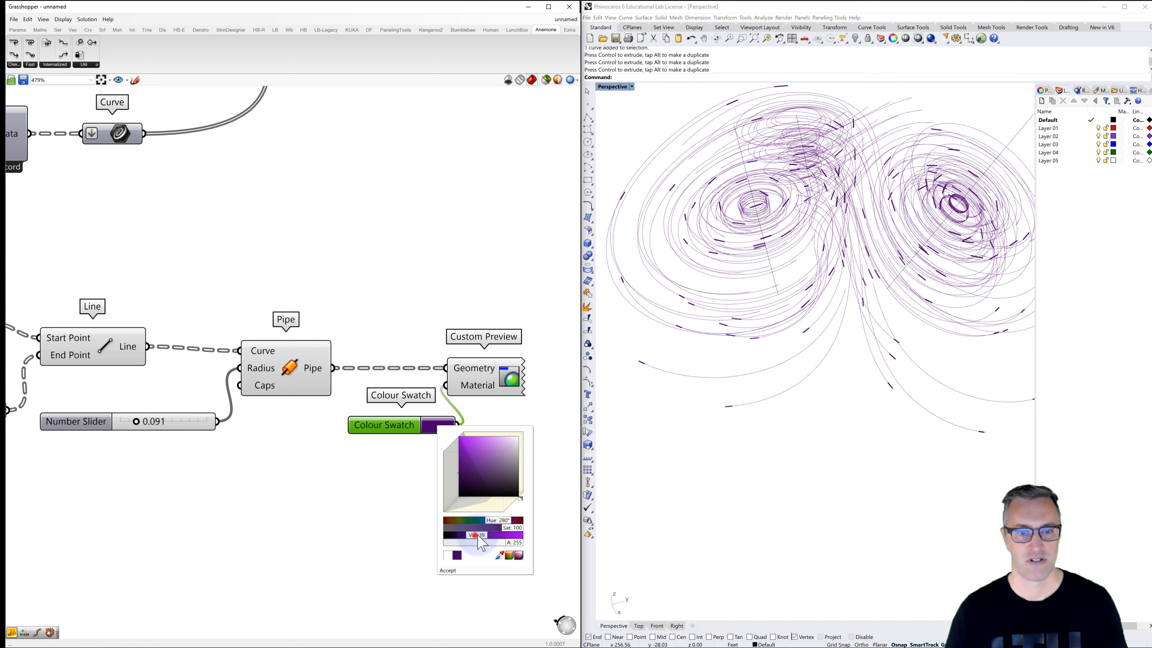
{"action": "mouse_move", "coordinate": [479, 537]}
{"action": "left_mouse_down"}
{"action": "mouse_move", "coordinate": [489, 535]}
{"action": "mouse_move", "coordinate": [484, 543]}
{"action": "left_mouse_up"}
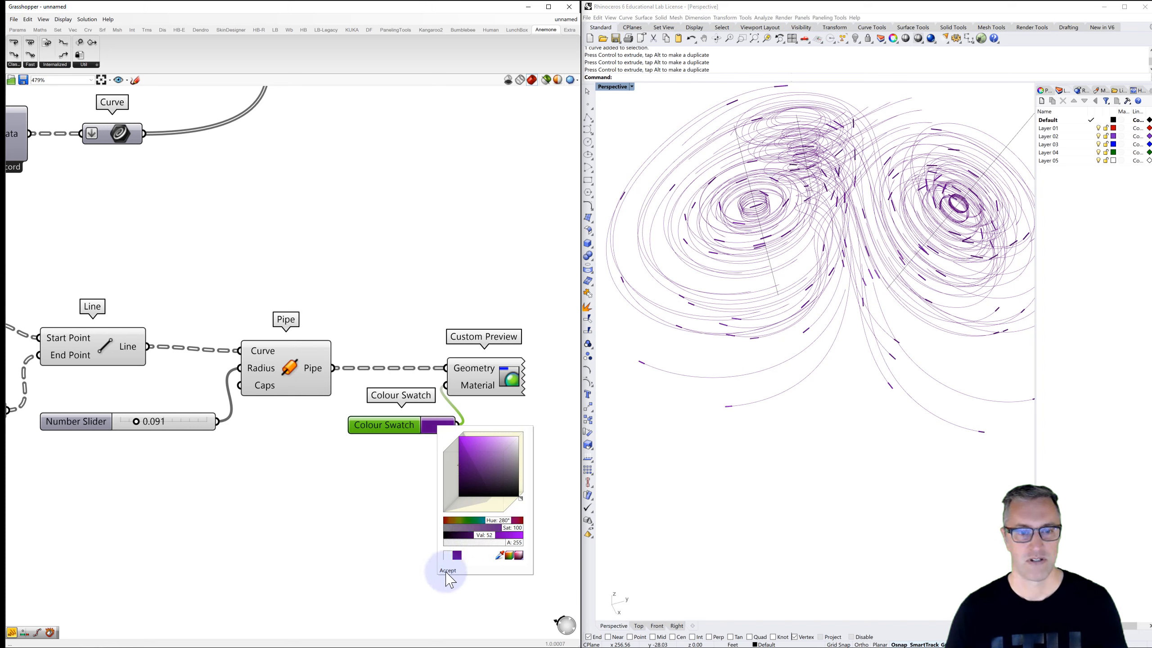
{"action": "left_click", "coordinate": [447, 570]}
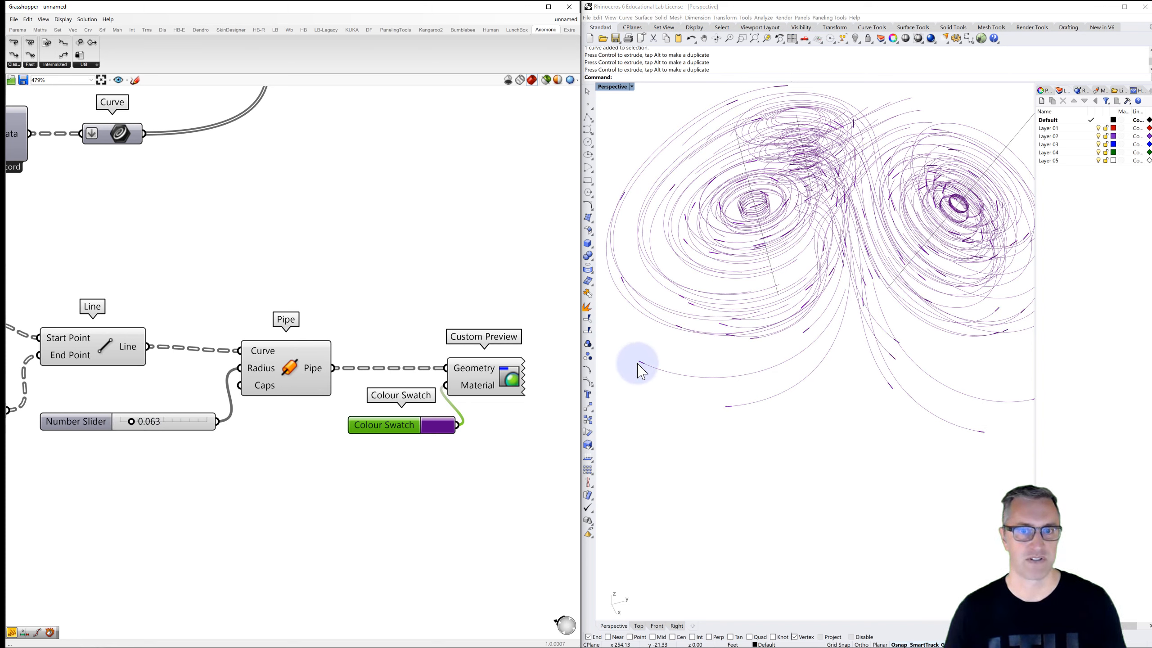
- Turn off the Pipe component's preview and set the Point On Curve parameter to 0.990 to shorten the tip segments
{"action": "left_click", "coordinate": [291, 371]}
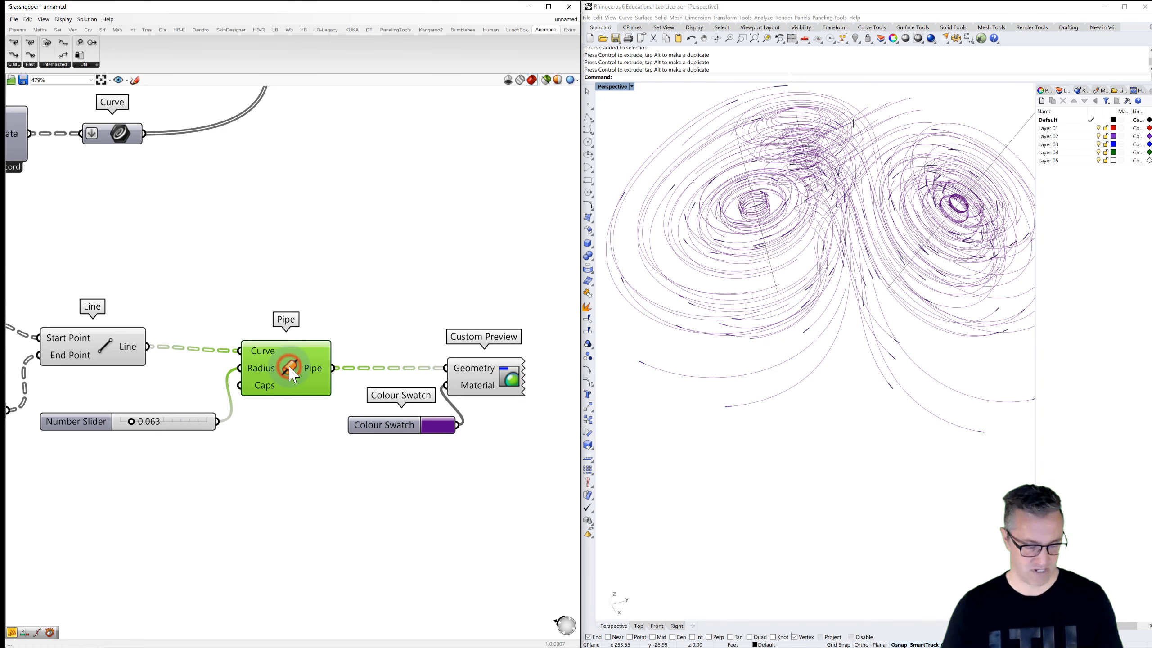
{"action": "left_click", "coordinate": [278, 416]}
{"action": "right_click_drag", "start_coordinate": [147, 373], "coordinate": [258, 357]}
{"action": "left_click", "coordinate": [229, 345]}
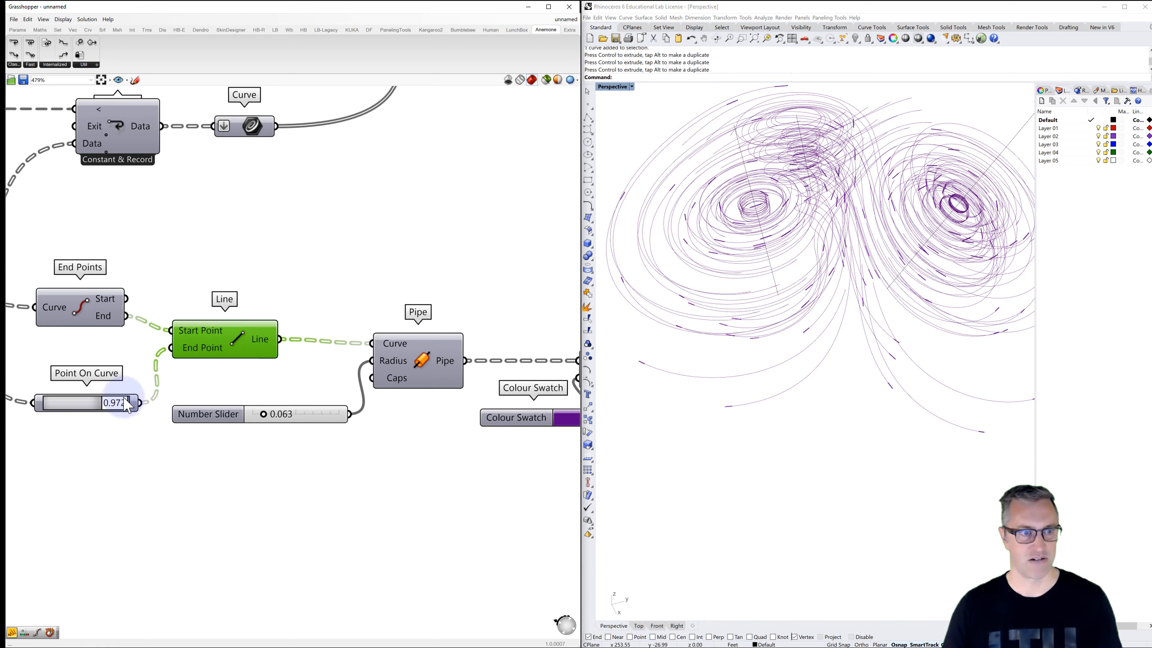
{"action": "mouse_move", "coordinate": [112, 410]}
{"action": "left_mouse_down"}
{"action": "mouse_move", "coordinate": [82, 407]}
{"action": "mouse_move", "coordinate": [119, 410]}
{"action": "left_mouse_up"}
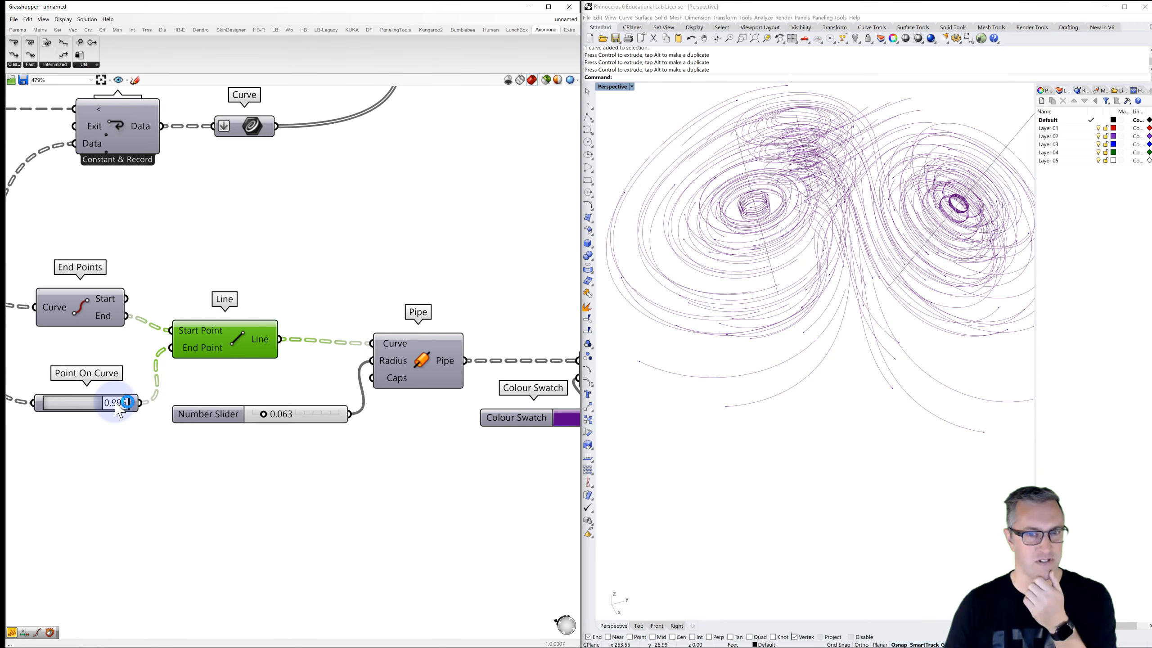
{"action": "left_click_drag", "start_coordinate": [119, 411], "coordinate": [119, 411]}
{"action": "scroll", "coordinate": [119, 410], "scroll_direction": "up", "scroll_amount": 5}
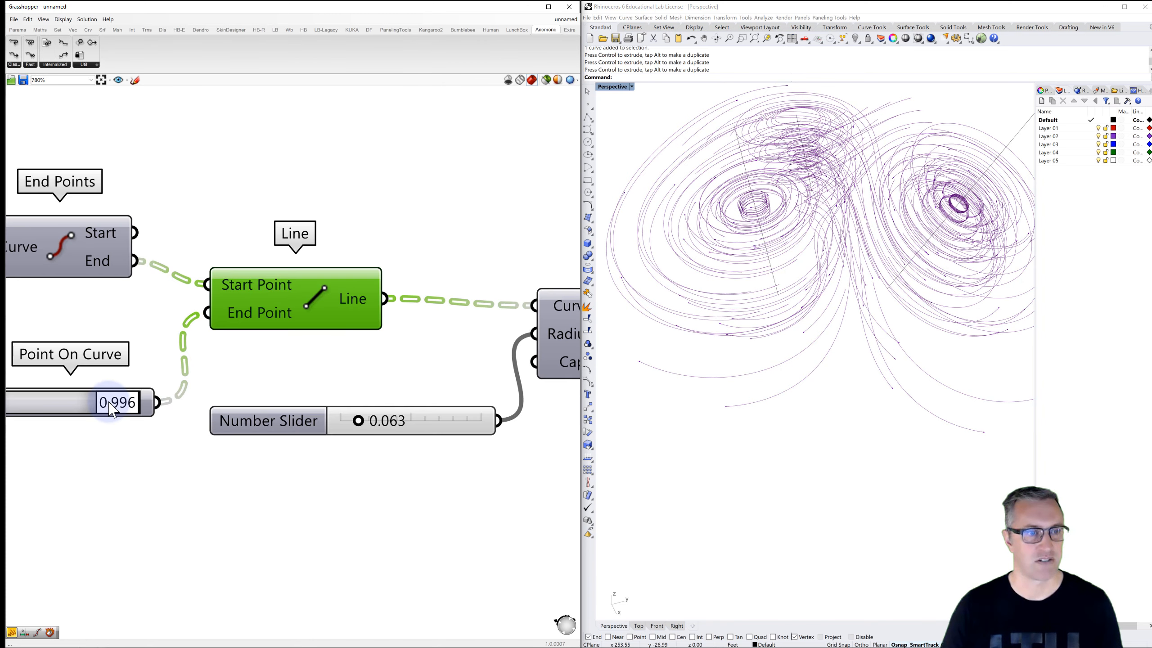
{"action": "left_click_drag", "start_coordinate": [132, 408], "coordinate": [132, 414]}
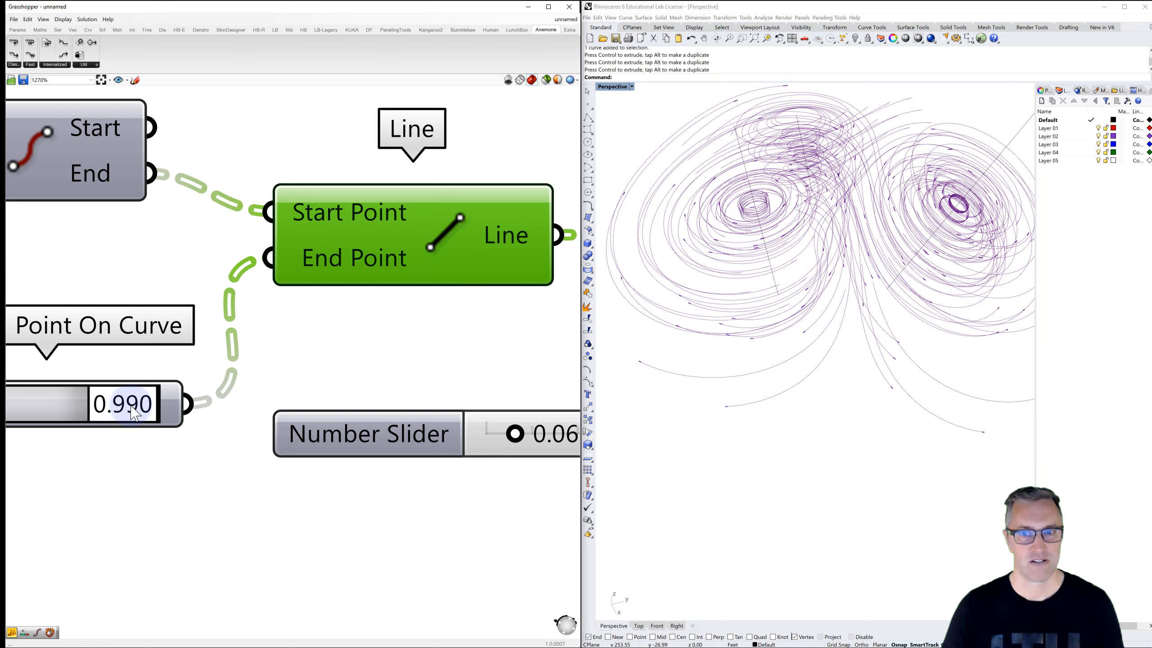
{"action": "left_click", "coordinate": [221, 496]}
- Run the Anemone loop from the trigger button and inspect the growing curves with their tip pipes in the Perspective view
{"action": "scroll", "coordinate": [245, 497], "scroll_direction": "down", "scroll_amount": 1}
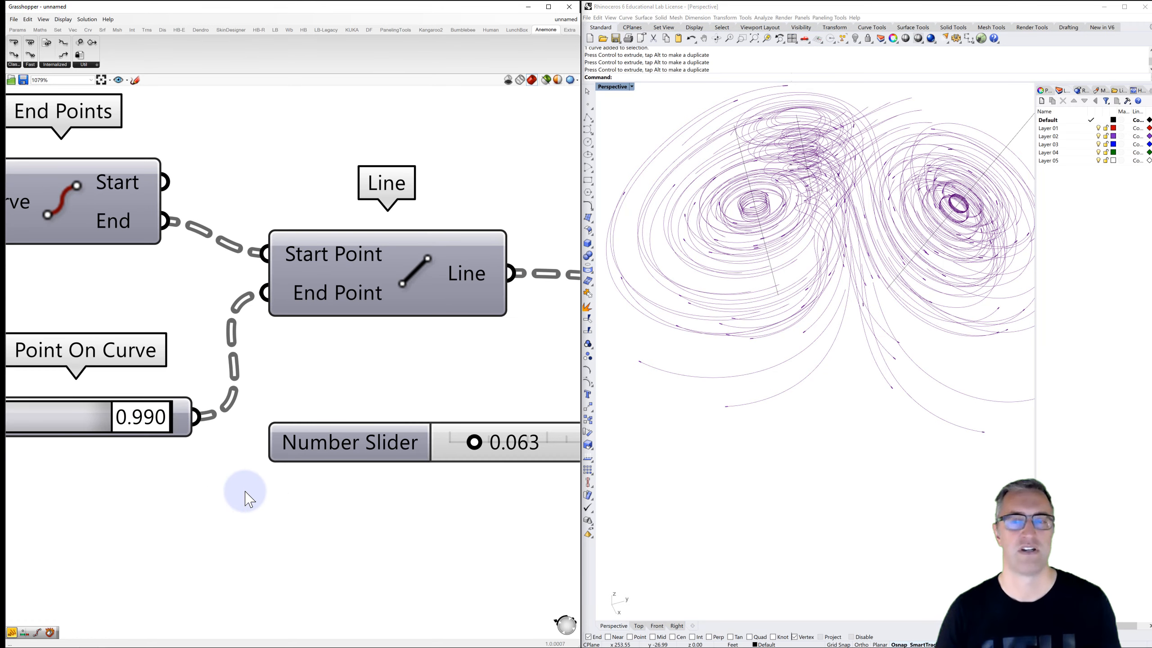
{"action": "scroll", "coordinate": [268, 440], "scroll_direction": "down", "scroll_amount": 10}
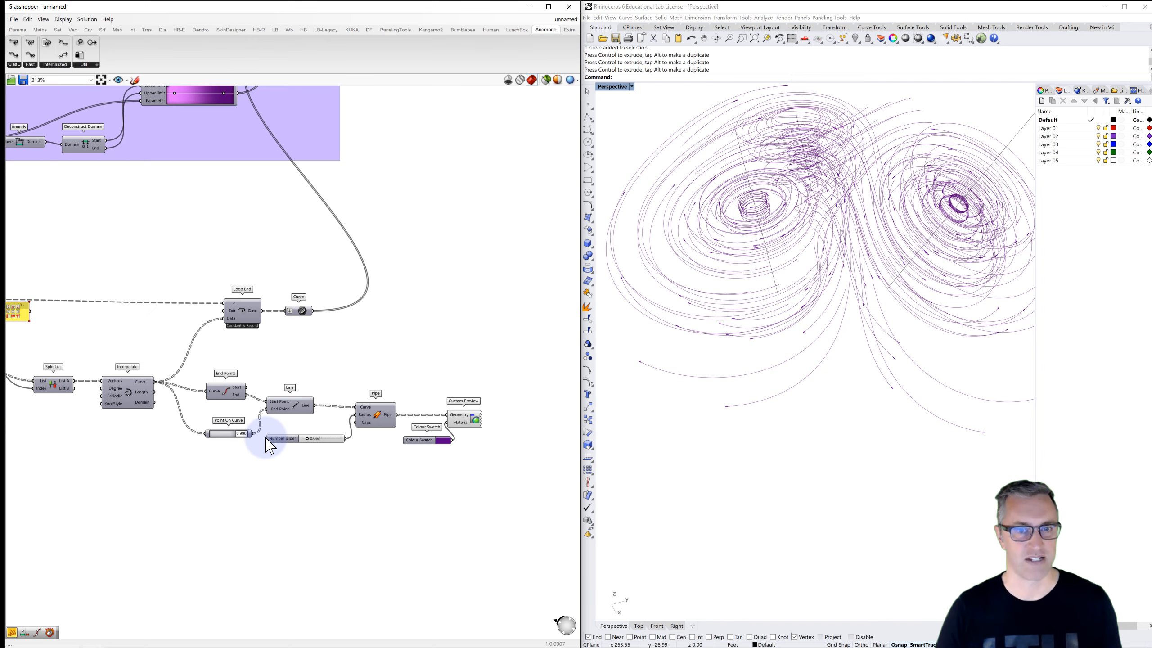
{"action": "right_click_drag", "start_coordinate": [333, 389], "coordinate": [426, 393]}
{"action": "scroll", "coordinate": [420, 415], "scroll_direction": "down", "scroll_amount": 1}
{"action": "right_click_drag", "start_coordinate": [753, 347], "coordinate": [779, 428], "text": "shift"}
{"action": "right_click_drag", "start_coordinate": [773, 384], "coordinate": [777, 388]}
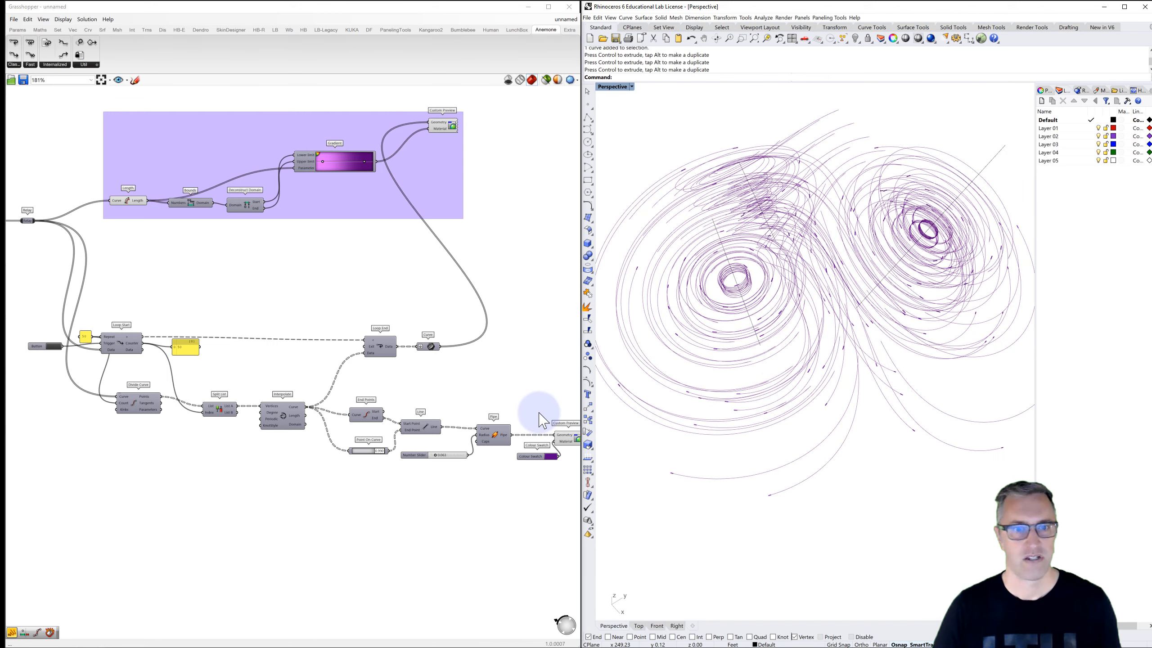
{"action": "right_click_drag", "start_coordinate": [515, 404], "coordinate": [423, 381]}
{"action": "right_click_drag", "start_coordinate": [320, 369], "coordinate": [342, 381]}
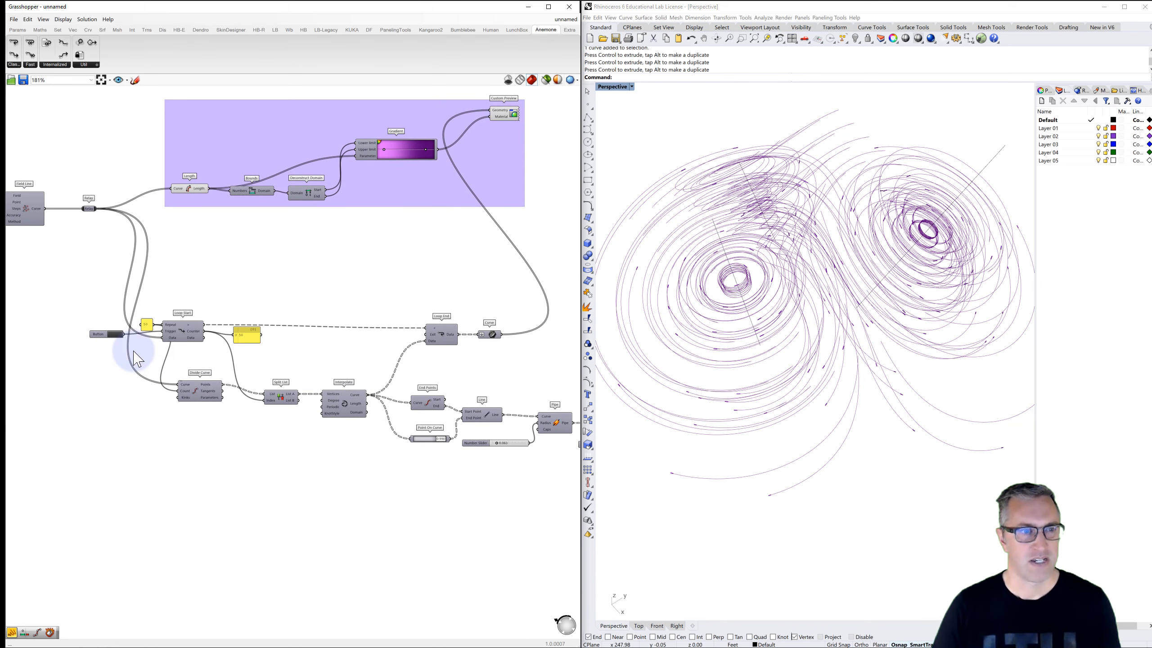
{"action": "left_click", "coordinate": [113, 334]}
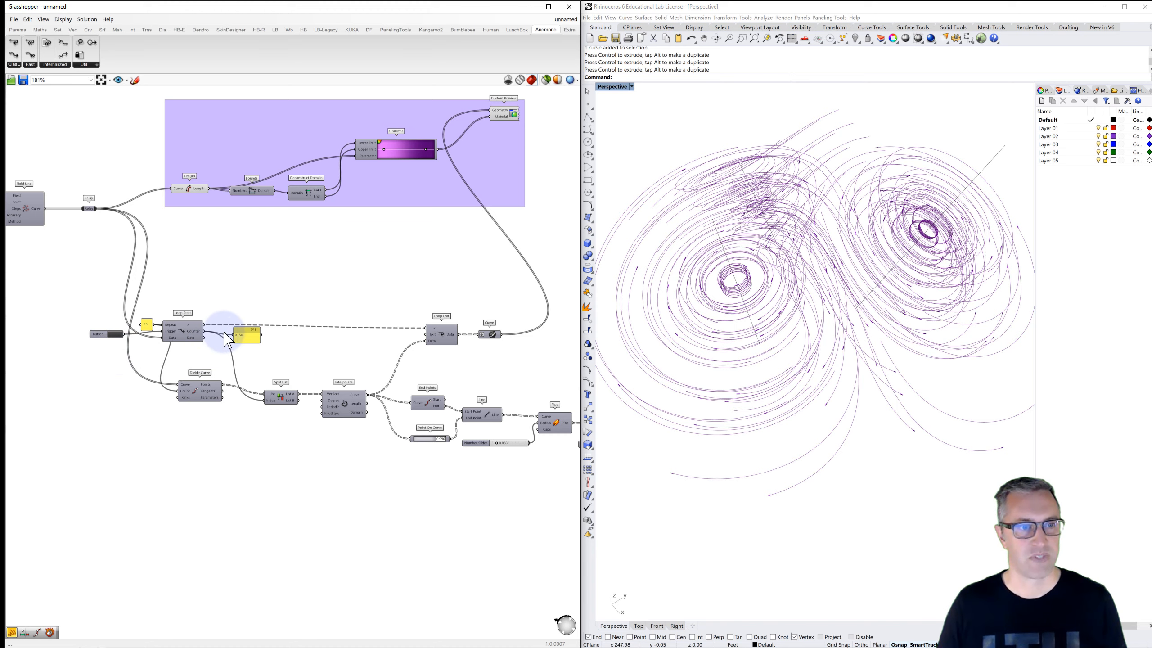
{"action": "right_click_drag", "start_coordinate": [773, 405], "coordinate": [885, 305]}
{"action": "scroll", "coordinate": [885, 307], "scroll_direction": "down", "scroll_amount": 2}
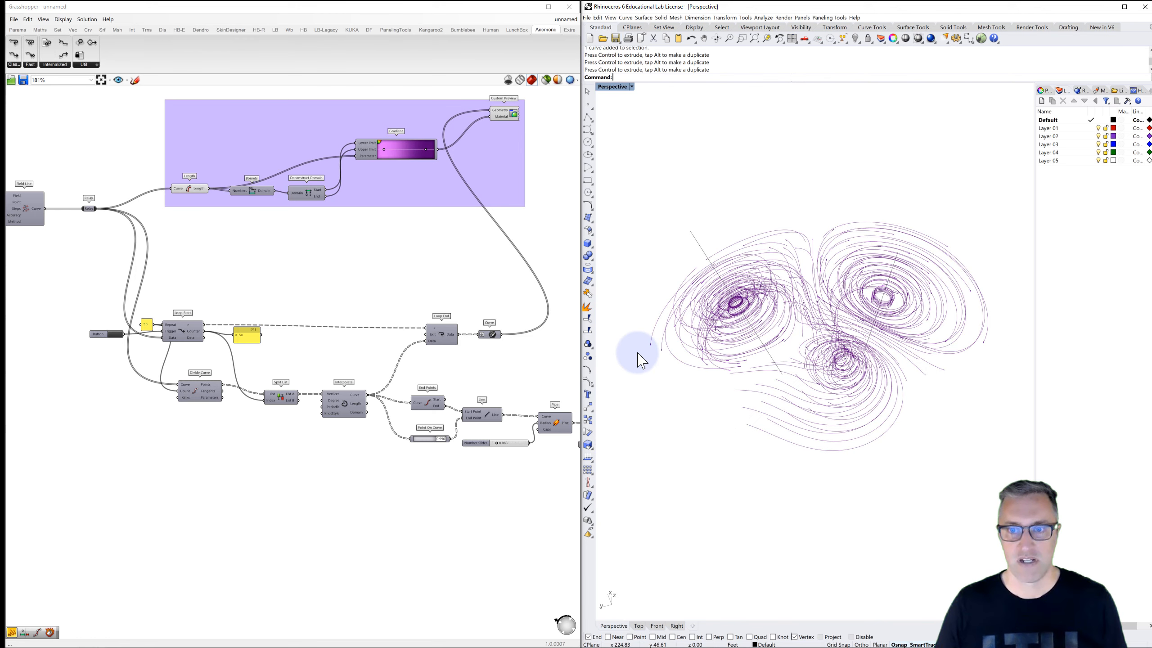
- Disable the Relay after Field Line so the loop gets no data, and turn on Field Line's preview
{"action": "left_click", "coordinate": [510, 358]}
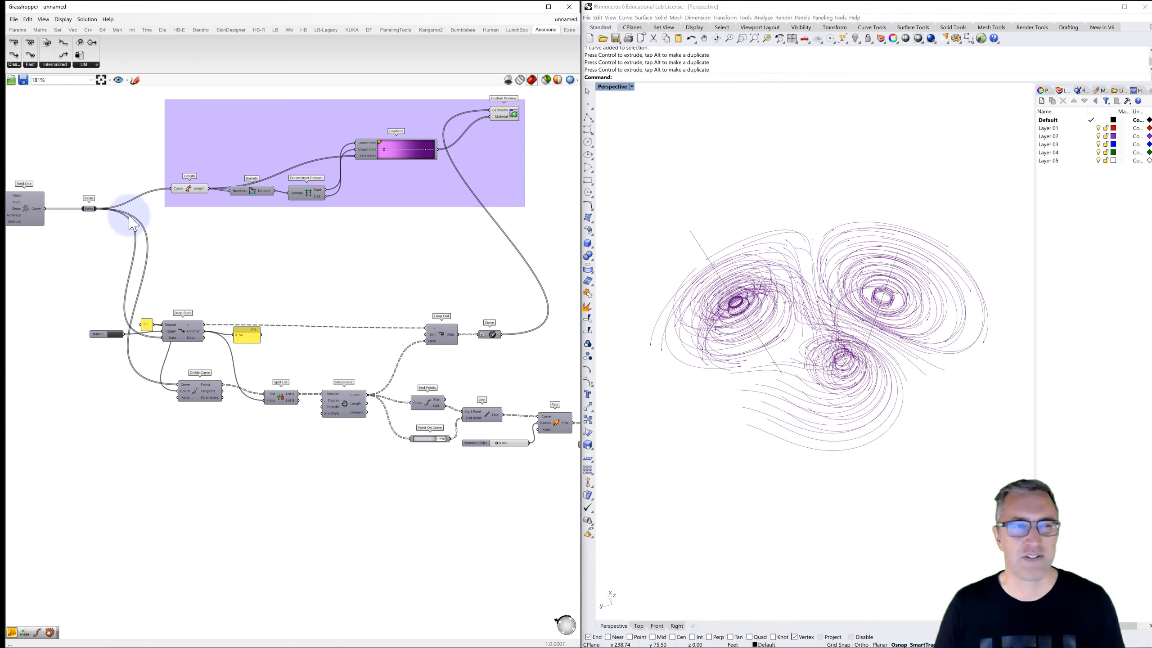
{"action": "right_click_drag", "start_coordinate": [85, 230], "coordinate": [171, 215]}
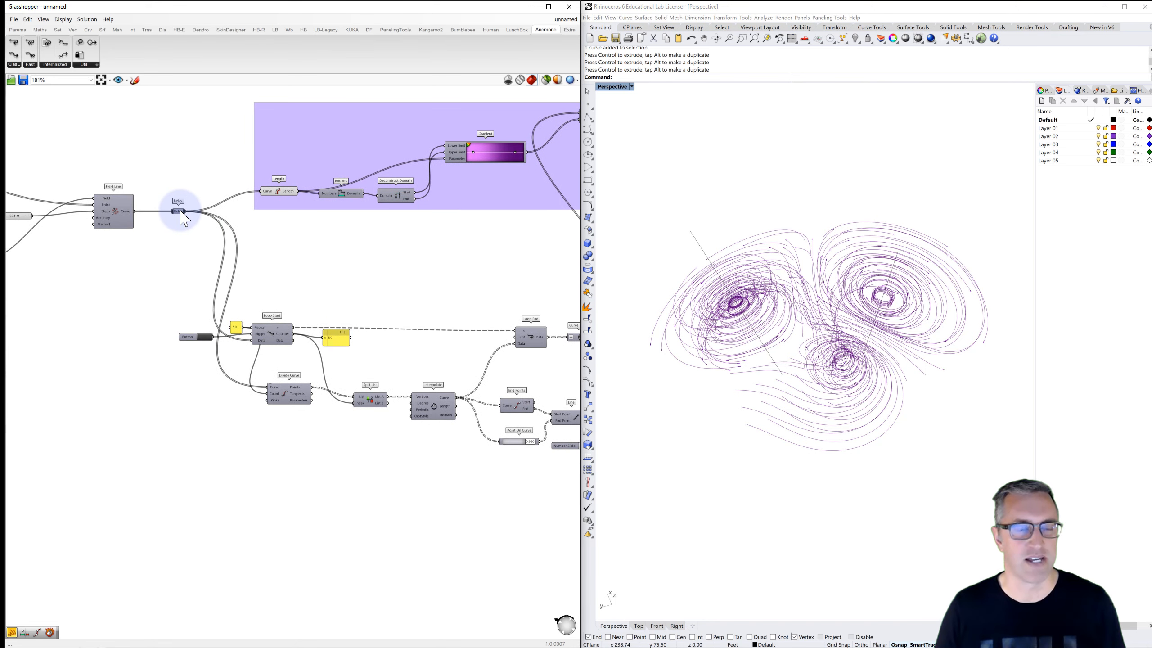
{"action": "left_click", "coordinate": [195, 223]}
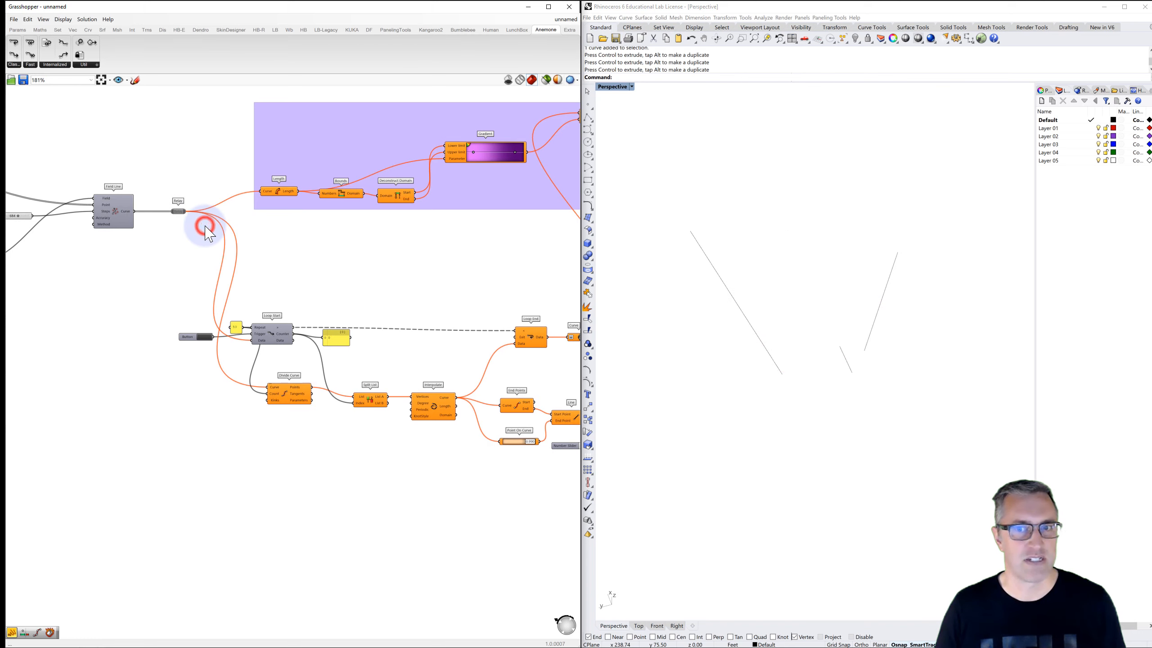
{"action": "right_click", "coordinate": [118, 217]}
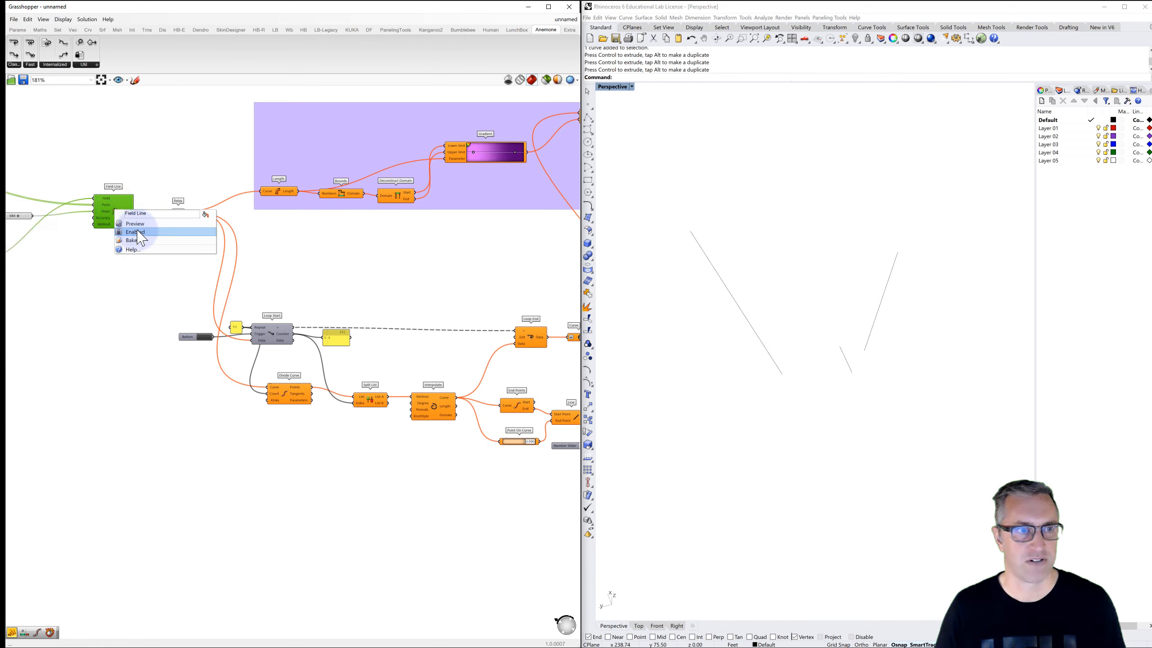
{"action": "left_click", "coordinate": [138, 232]}
{"action": "left_click", "coordinate": [148, 257]}
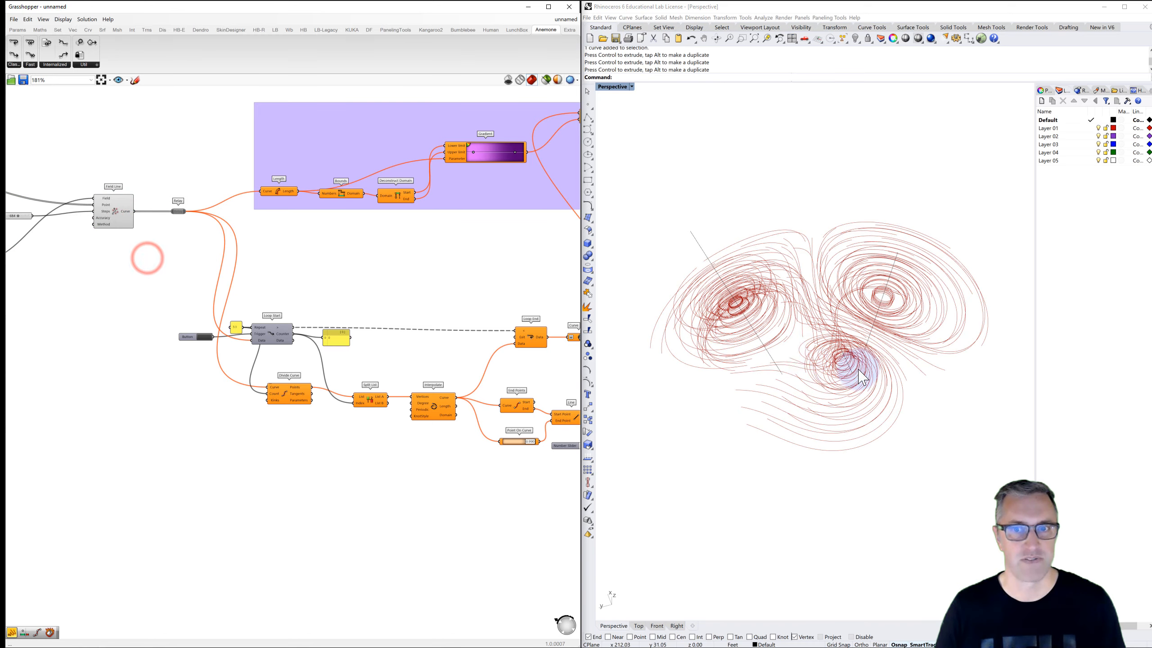
{"action": "right_click_drag", "start_coordinate": [863, 378], "coordinate": [724, 341]}
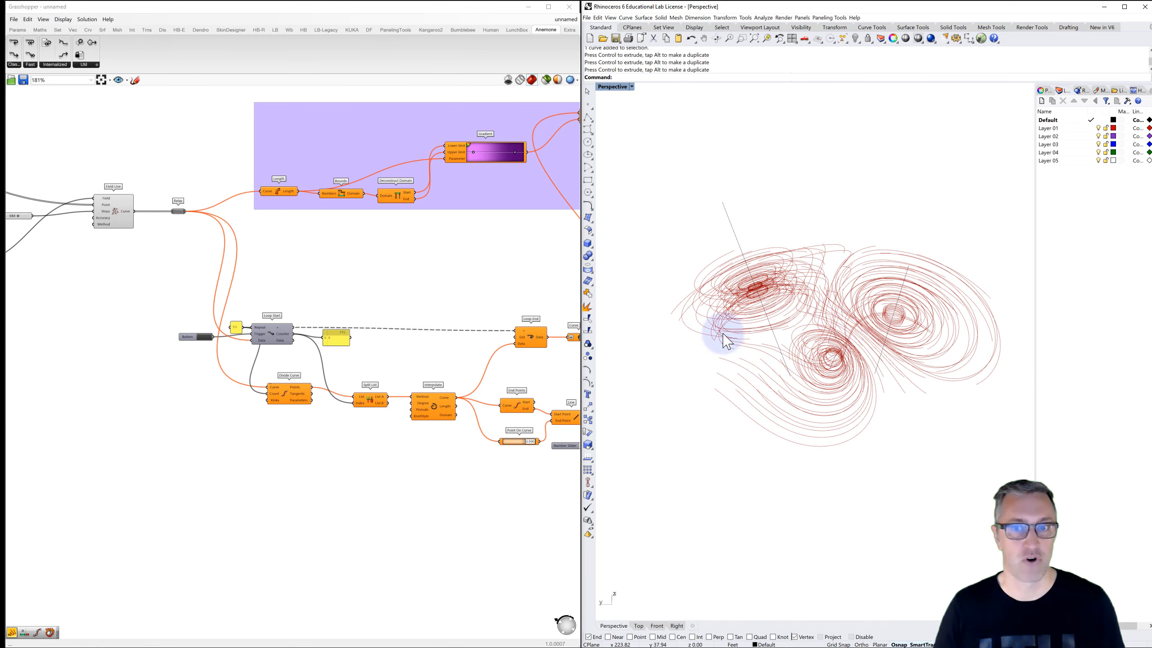
- Locate the group of Spin Force components, then move the upper control point of one swirl's axis curve in the Perspective view
{"action": "left_click", "coordinate": [451, 271]}
{"action": "scroll", "coordinate": [401, 286], "scroll_direction": "down", "scroll_amount": 3}
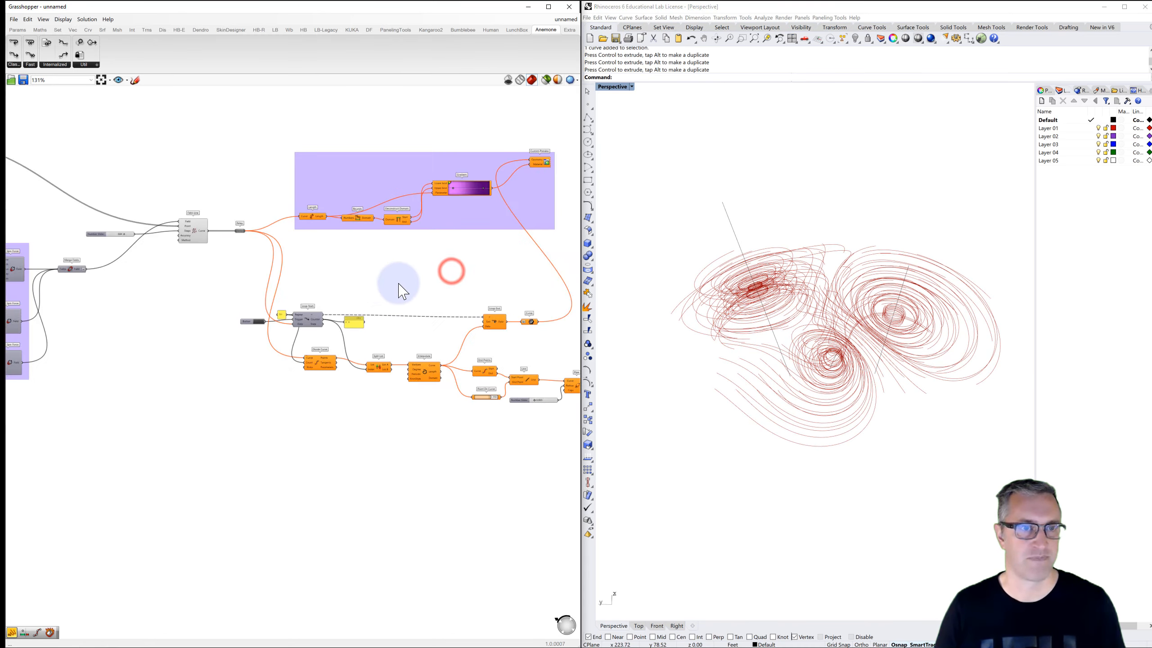
{"action": "scroll", "coordinate": [399, 285], "scroll_direction": "down", "scroll_amount": 2}
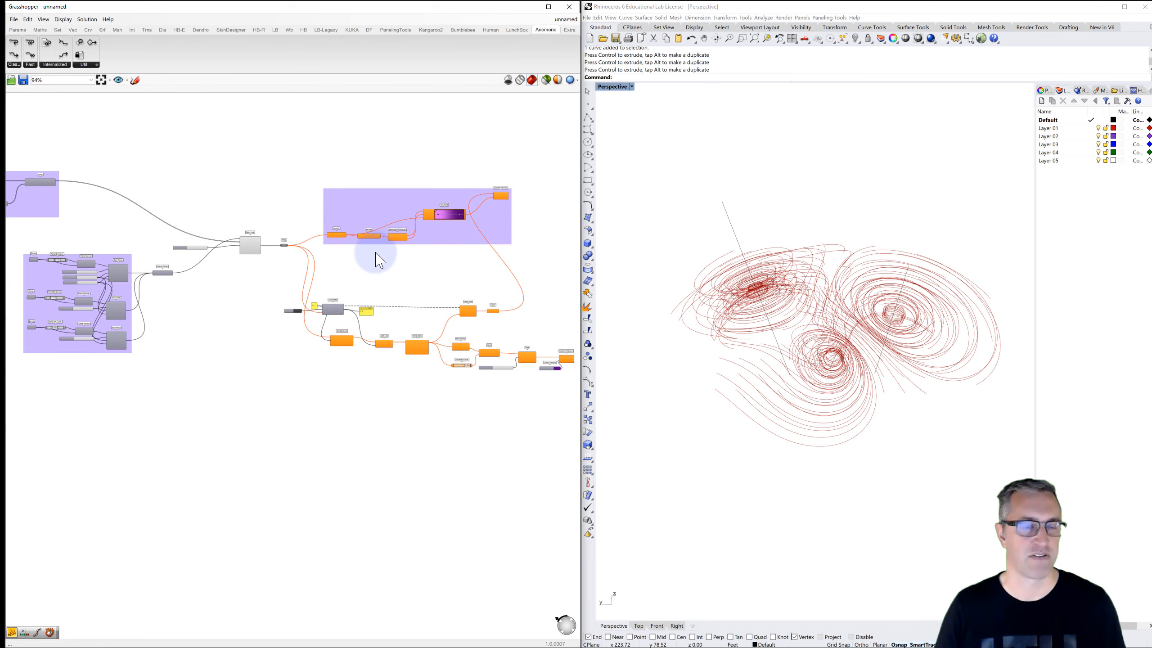
{"action": "right_click_drag", "start_coordinate": [362, 263], "coordinate": [515, 250]}
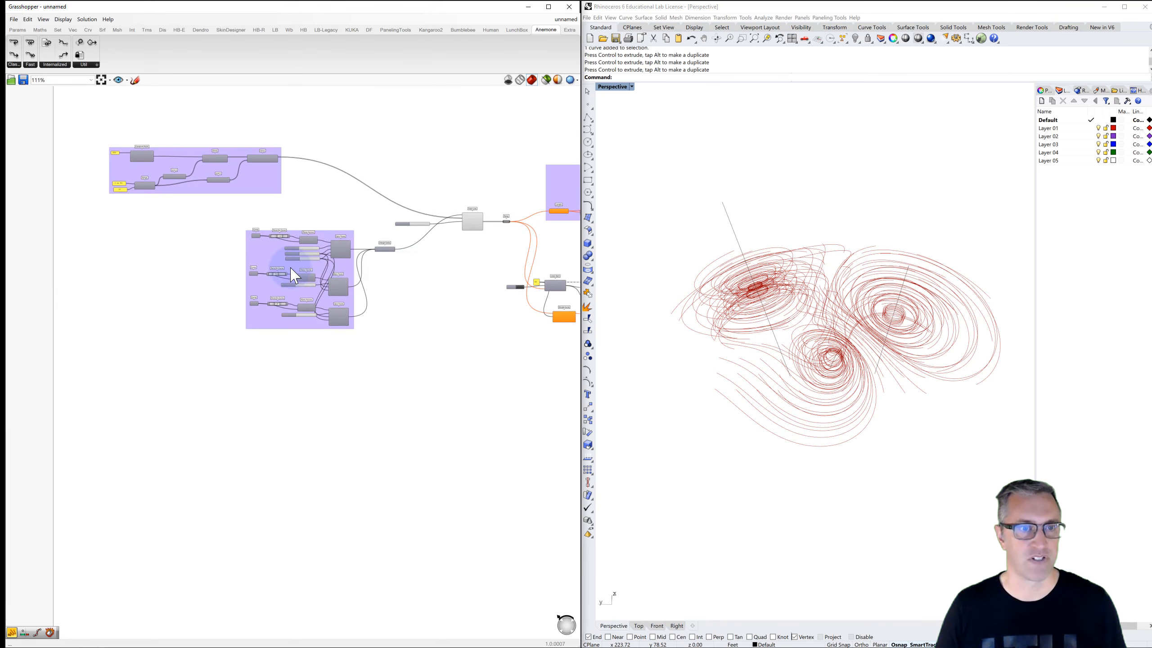
{"action": "scroll", "coordinate": [293, 274], "scroll_direction": "up", "scroll_amount": 5}
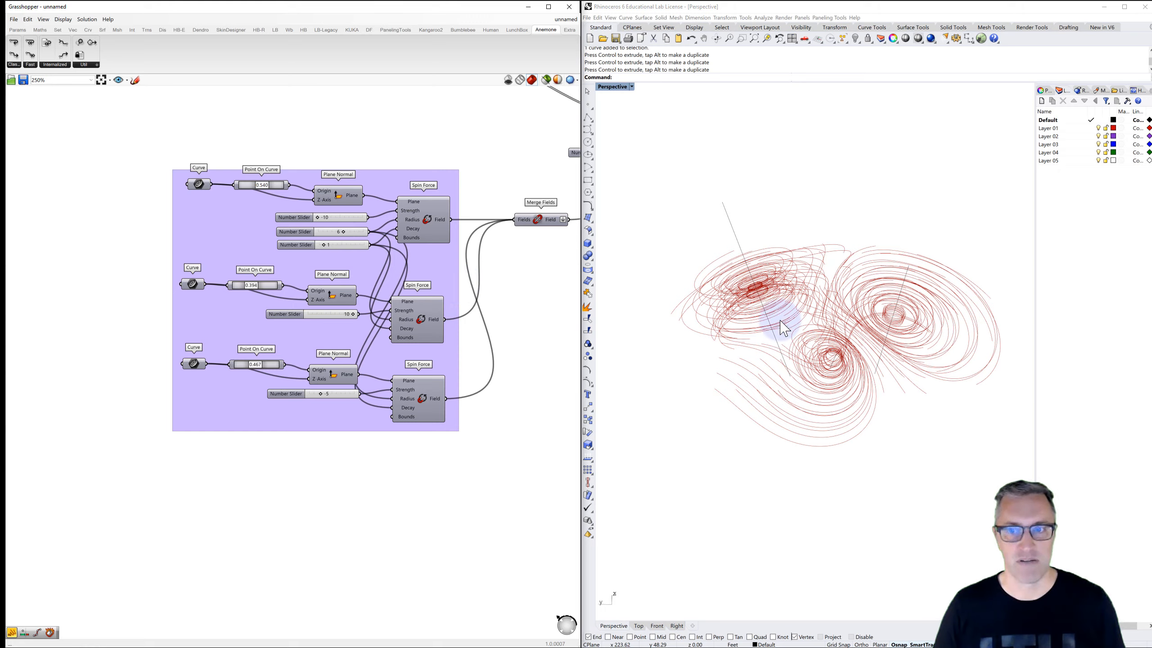
{"action": "right_click_drag", "start_coordinate": [784, 327], "coordinate": [874, 267]}
{"action": "left_click", "coordinate": [878, 250]}
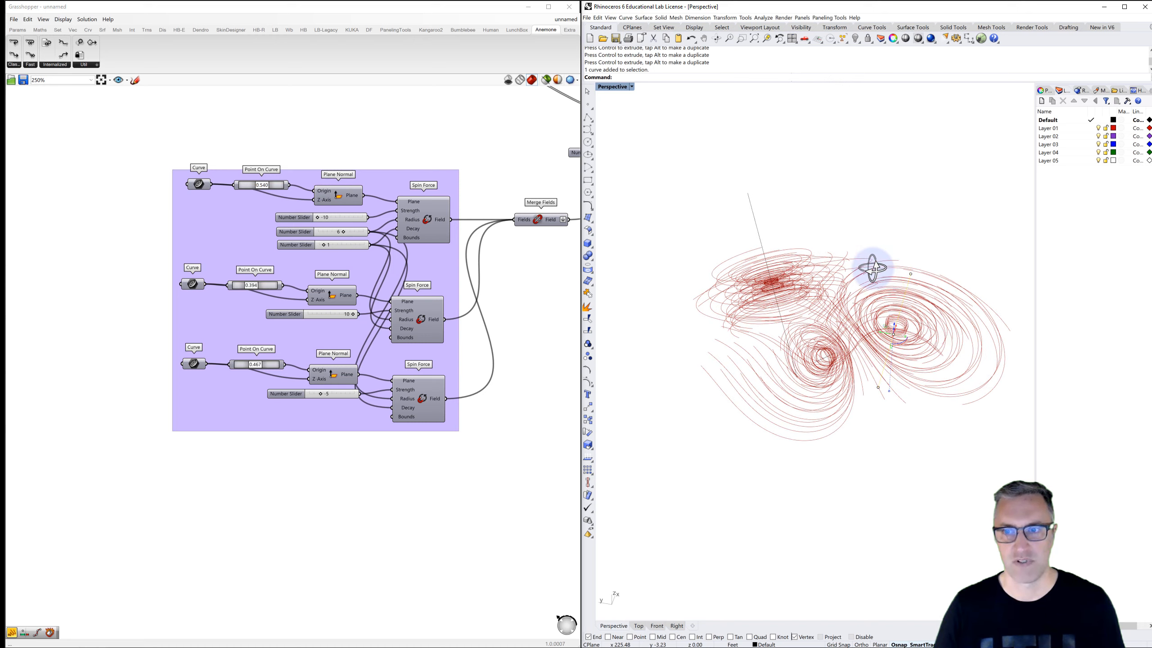
{"action": "left_click", "coordinate": [912, 274]}
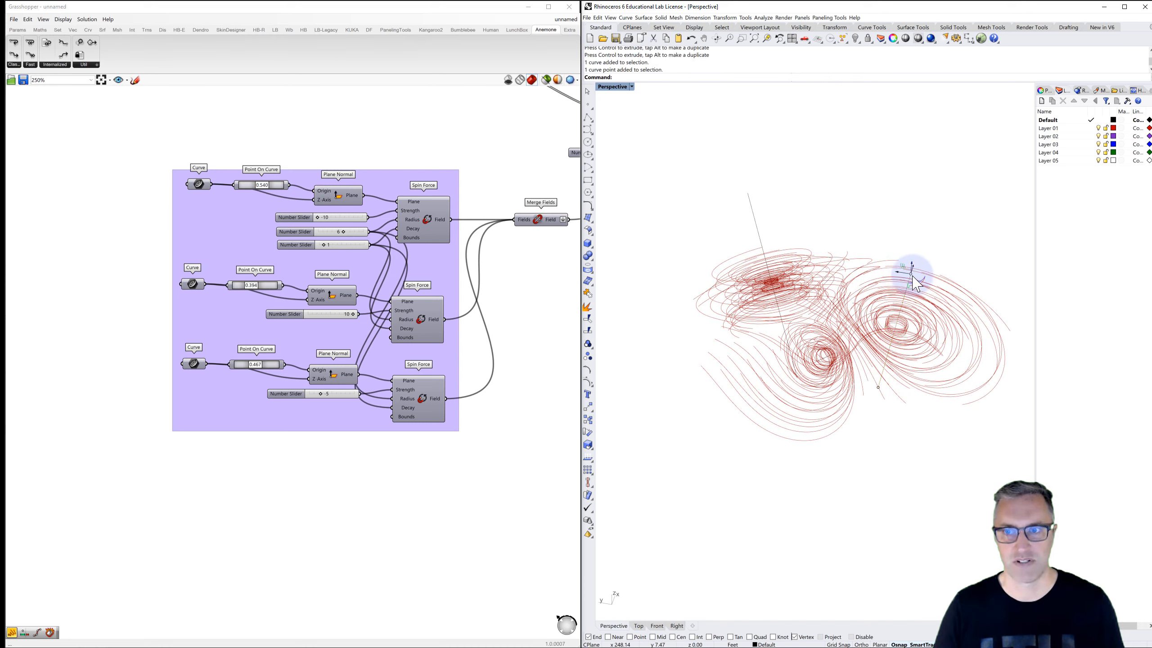
{"action": "right_click_drag", "start_coordinate": [915, 284], "coordinate": [911, 325]}
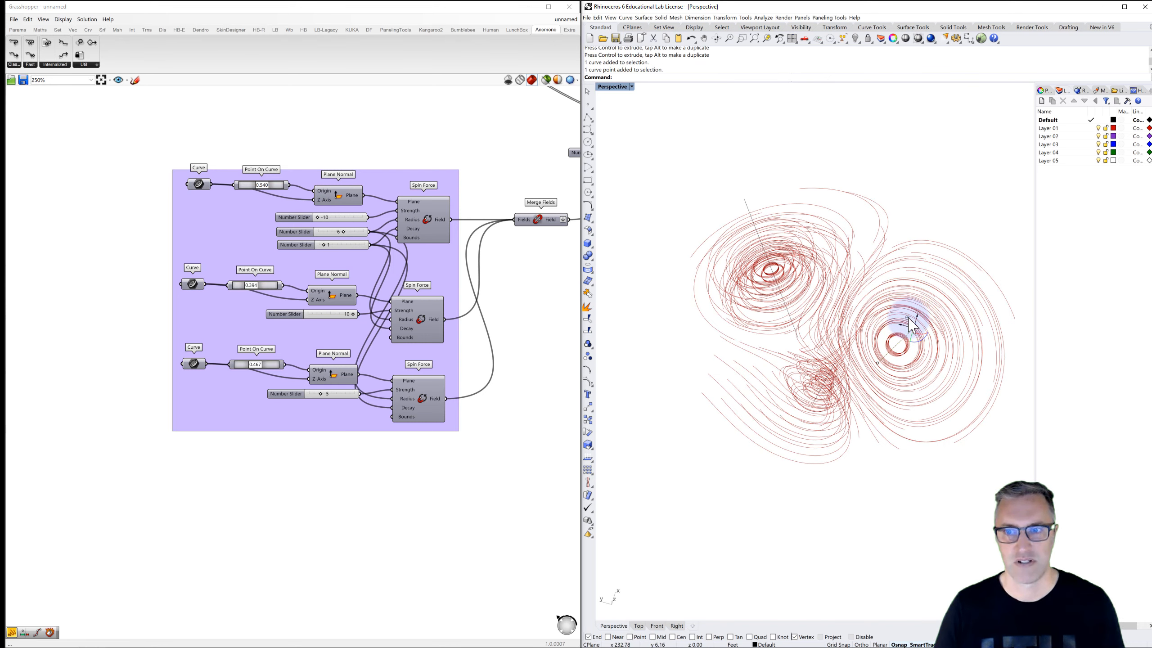
{"action": "left_click_drag", "start_coordinate": [911, 325], "coordinate": [943, 304]}
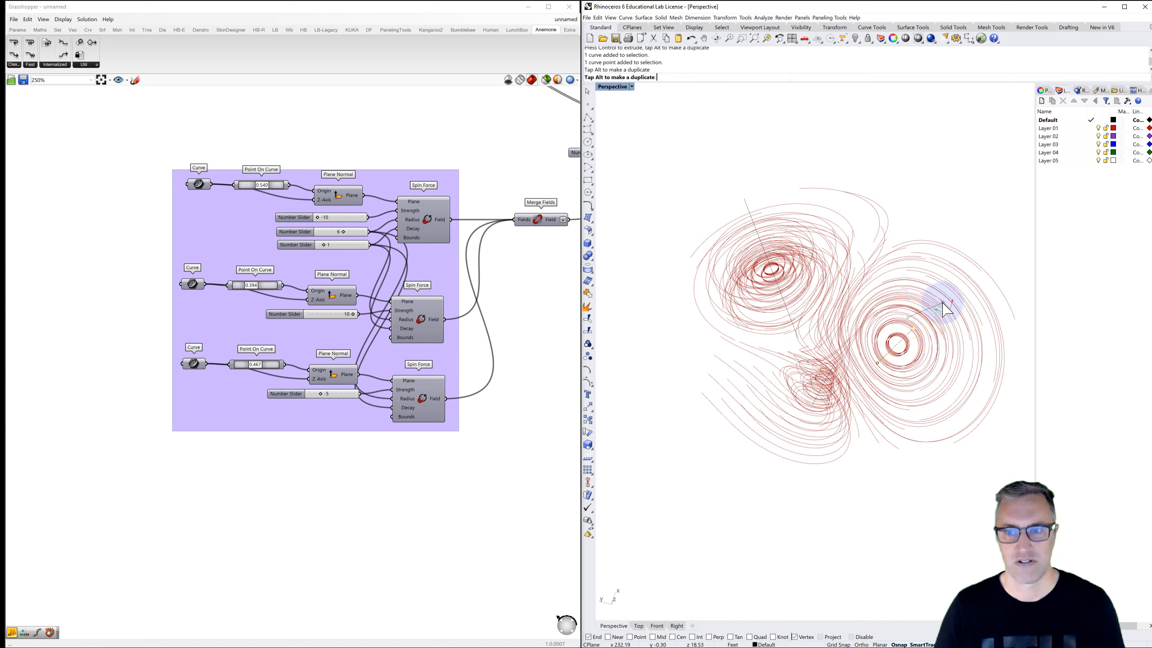
{"action": "right_click_drag", "start_coordinate": [940, 300], "coordinate": [936, 275]}
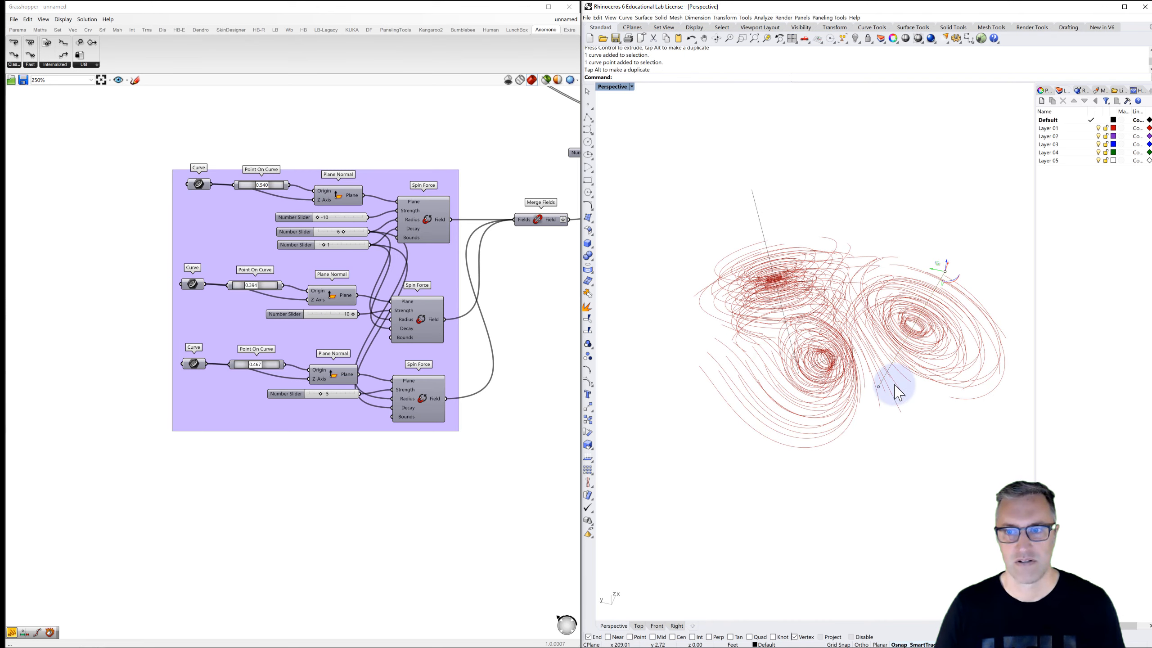
- Move the lower control point of the right-hand swirl's axis curve toward the bottom swirl in the Perspective view
{"action": "left_click", "coordinate": [878, 387]}
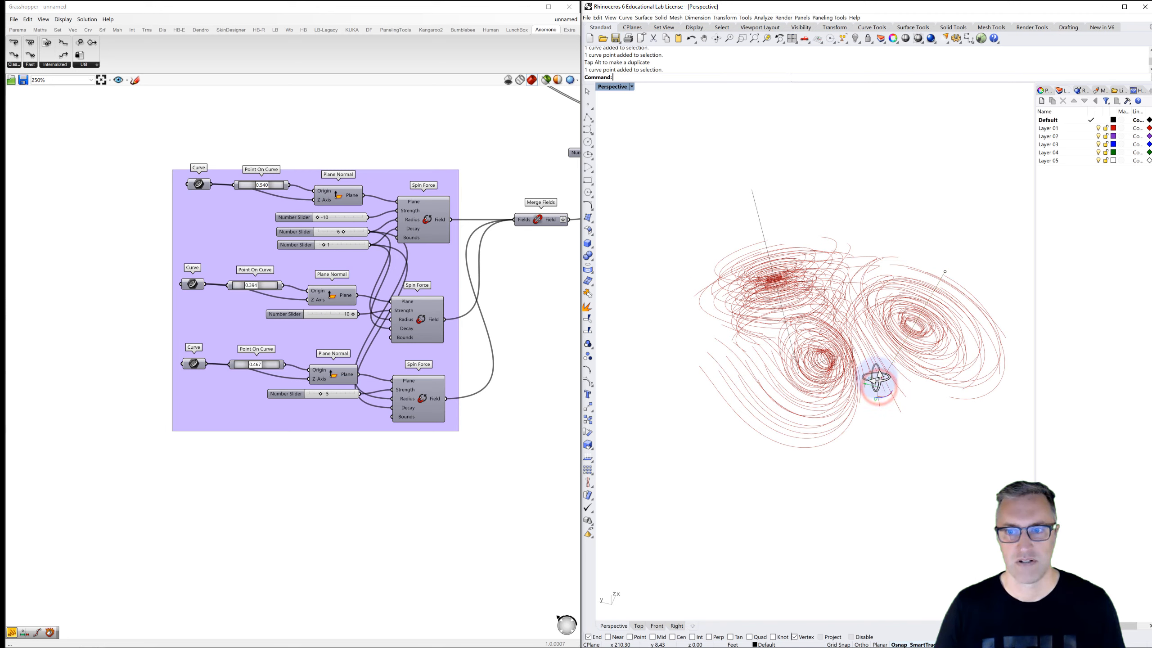
{"action": "right_click_drag", "start_coordinate": [879, 378], "coordinate": [871, 359]}
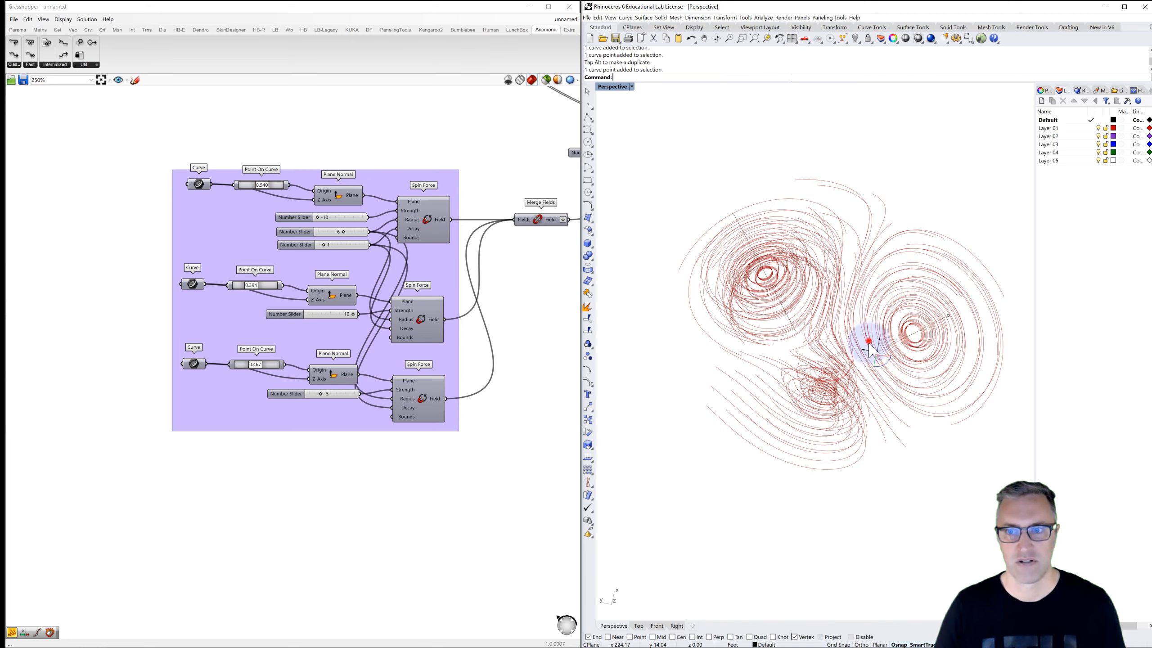
{"action": "left_click_drag", "start_coordinate": [870, 343], "coordinate": [856, 359]}
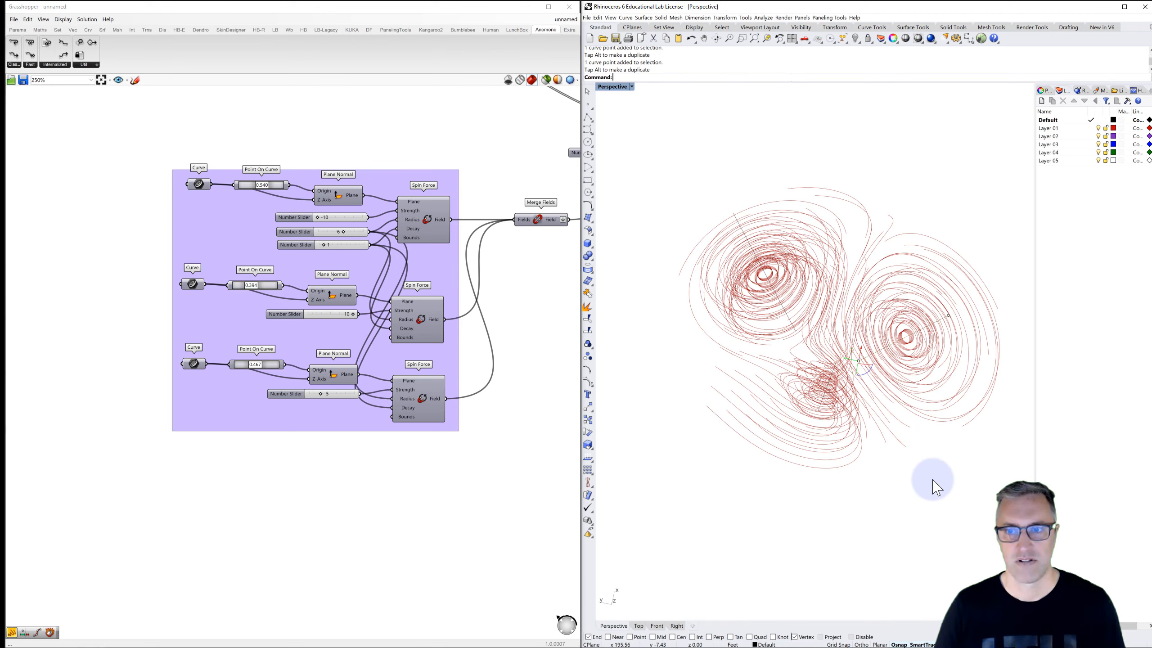
{"action": "right_click_drag", "start_coordinate": [932, 487], "coordinate": [901, 470]}
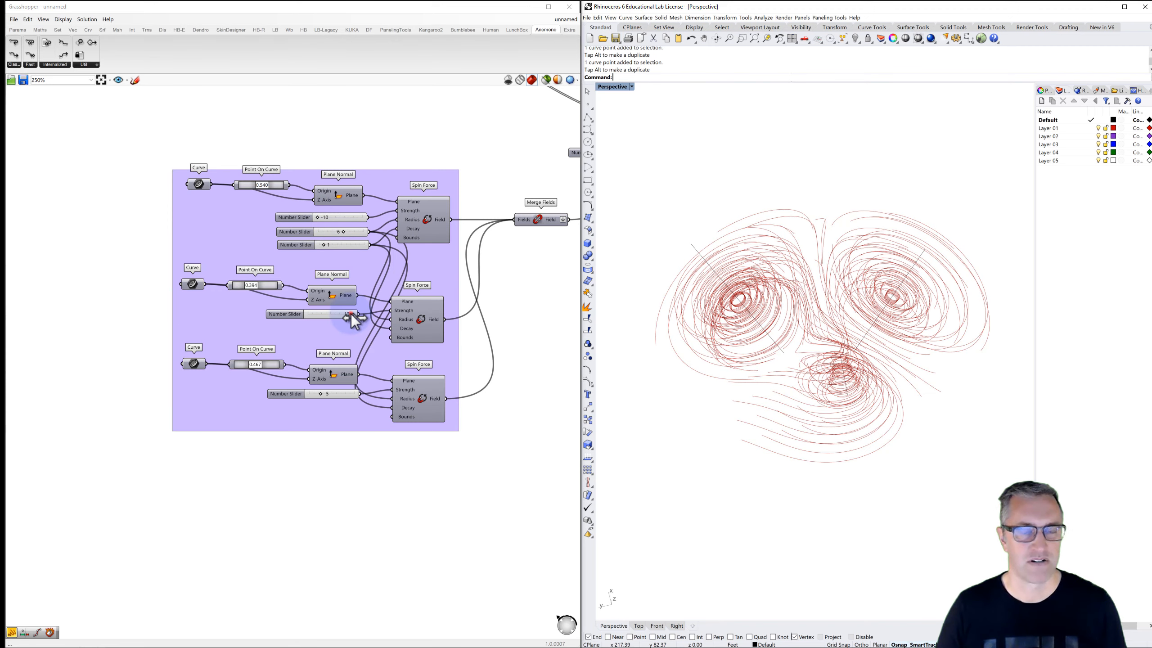
- Try a strength of -10 on the middle Spin Force, set it to 6, and lower the shared Decay slider to 0
{"action": "left_click_drag", "start_coordinate": [351, 313], "coordinate": [288, 312]}
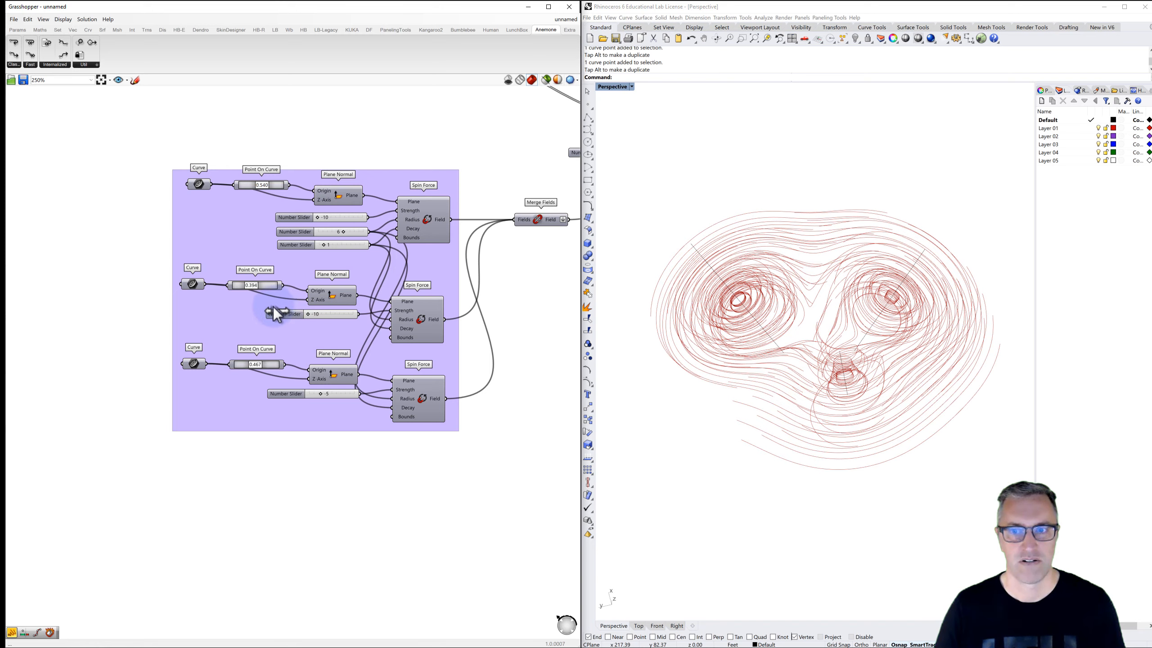
{"action": "left_click_drag", "start_coordinate": [274, 309], "coordinate": [335, 317]}
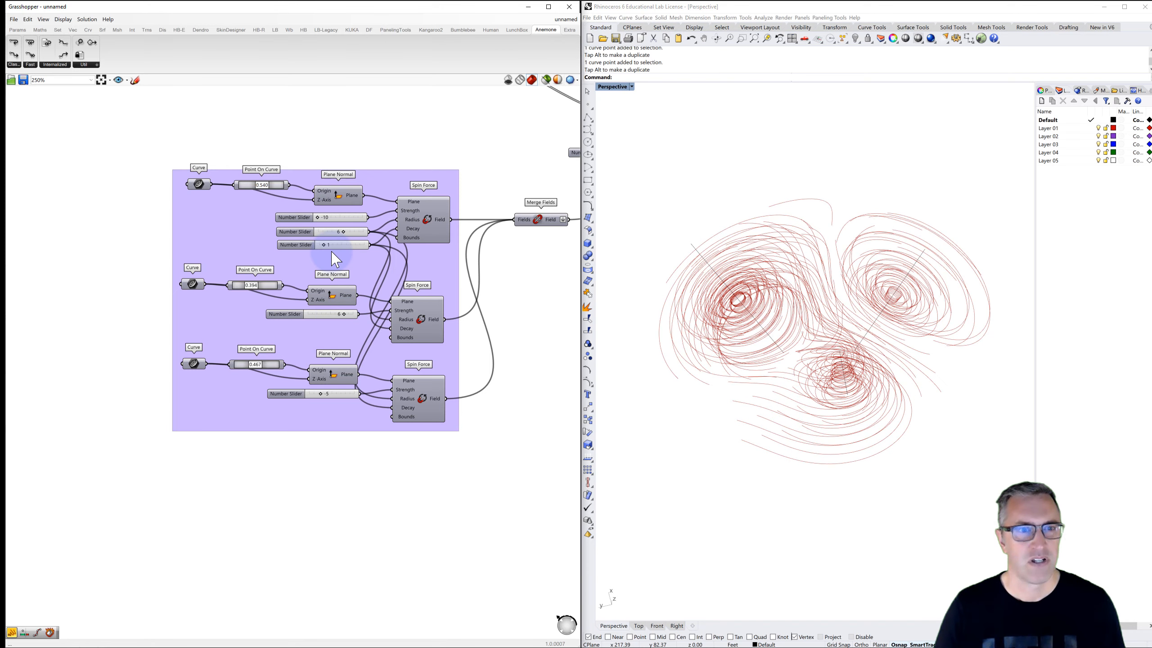
{"action": "mouse_move", "coordinate": [325, 245]}
{"action": "left_mouse_down"}
{"action": "mouse_move", "coordinate": [365, 255]}
{"action": "mouse_move", "coordinate": [324, 247]}
{"action": "left_mouse_up"}
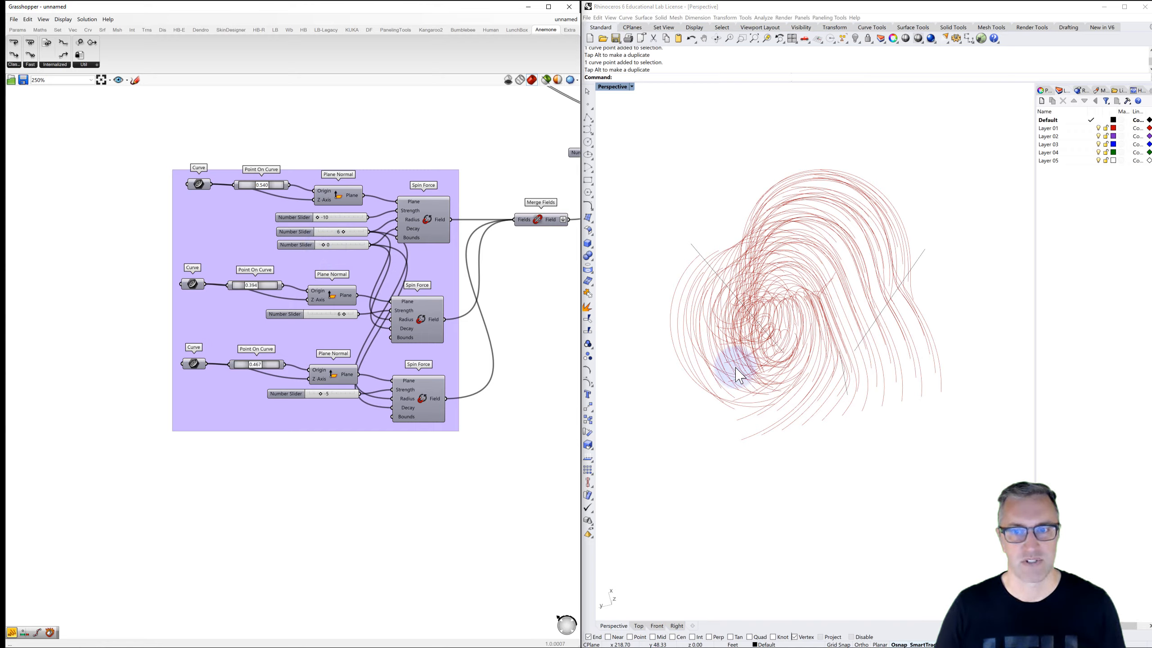
{"action": "right_click_drag", "start_coordinate": [730, 368], "coordinate": [734, 337]}
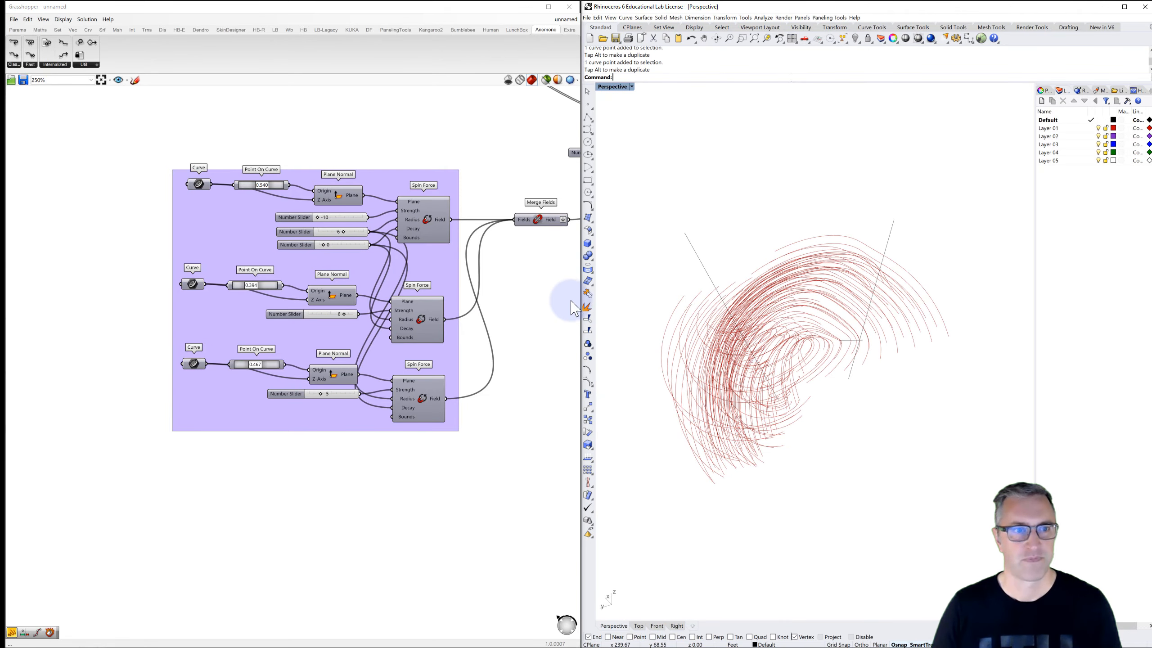
- Switch the shared Decay slider to floating-point rounding with three decimals and raise its value slightly
{"action": "scroll", "coordinate": [335, 258], "scroll_direction": "up", "scroll_amount": 3}
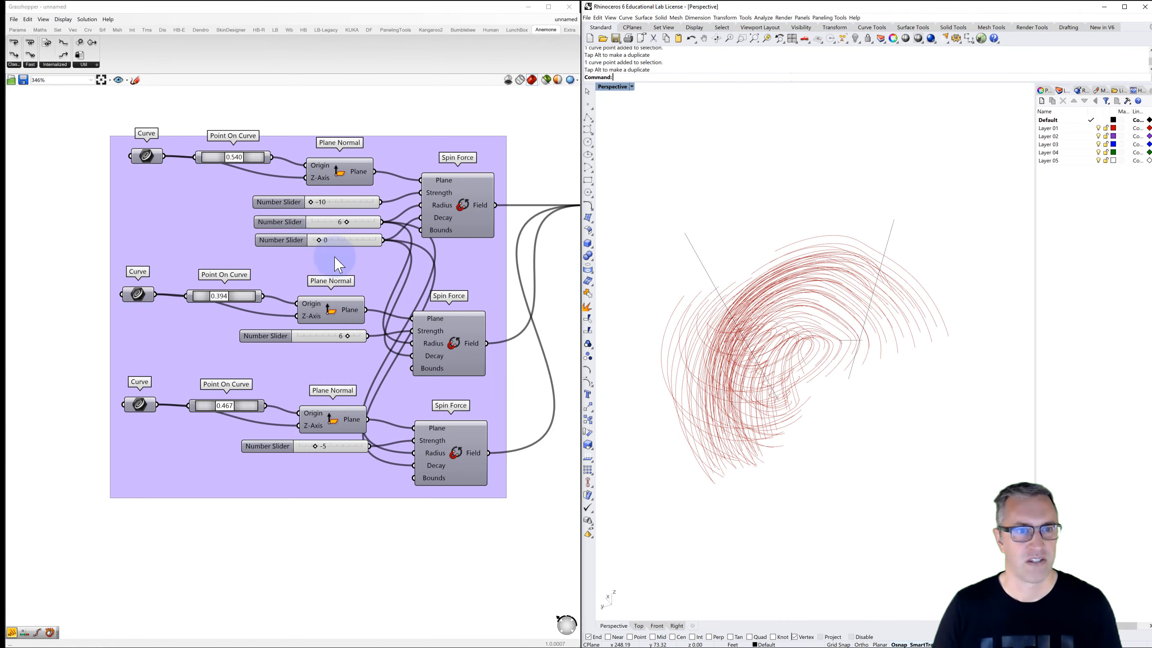
{"action": "double_click", "coordinate": [303, 245]}
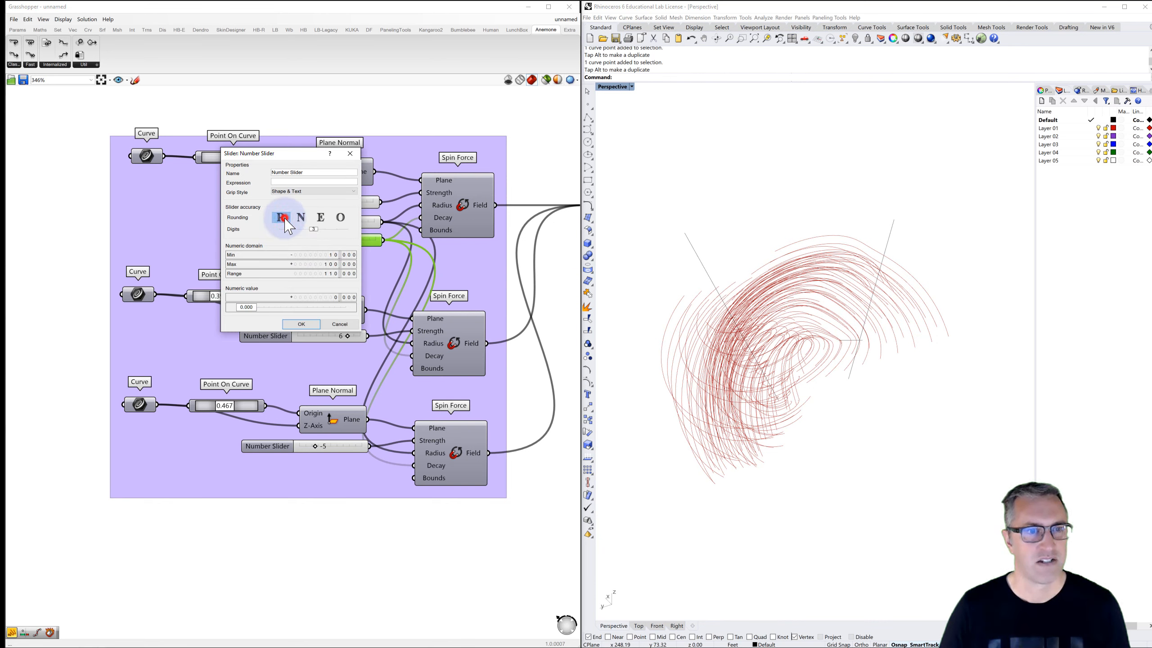
{"action": "left_click", "coordinate": [283, 217]}
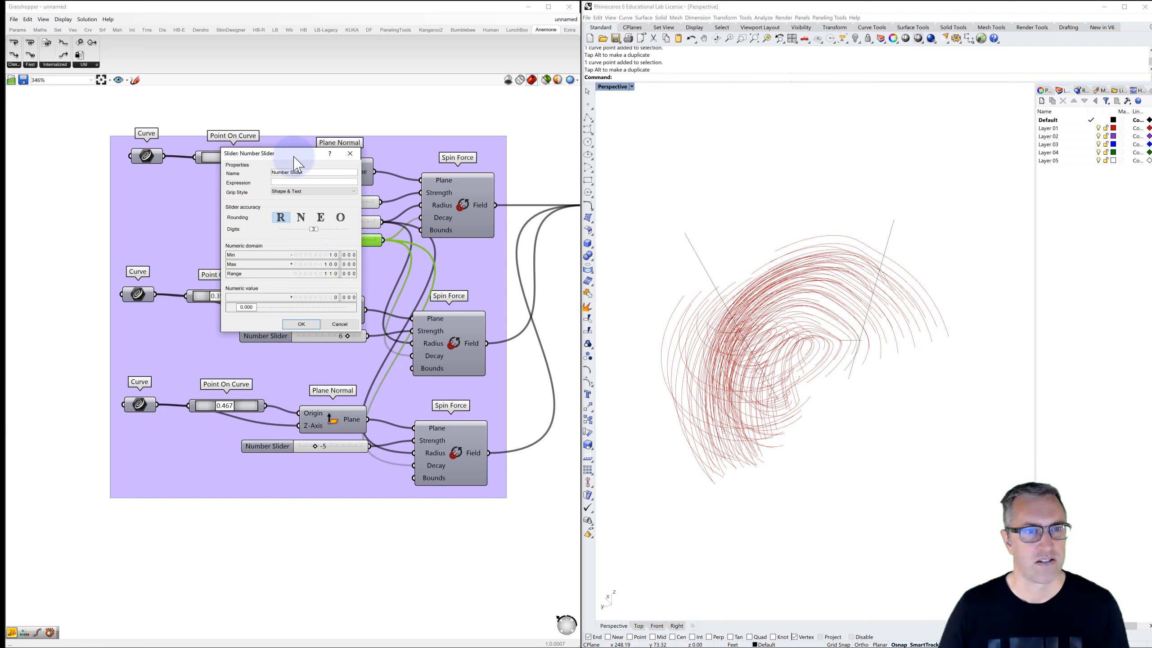
{"action": "left_click_drag", "start_coordinate": [296, 157], "coordinate": [180, 131]}
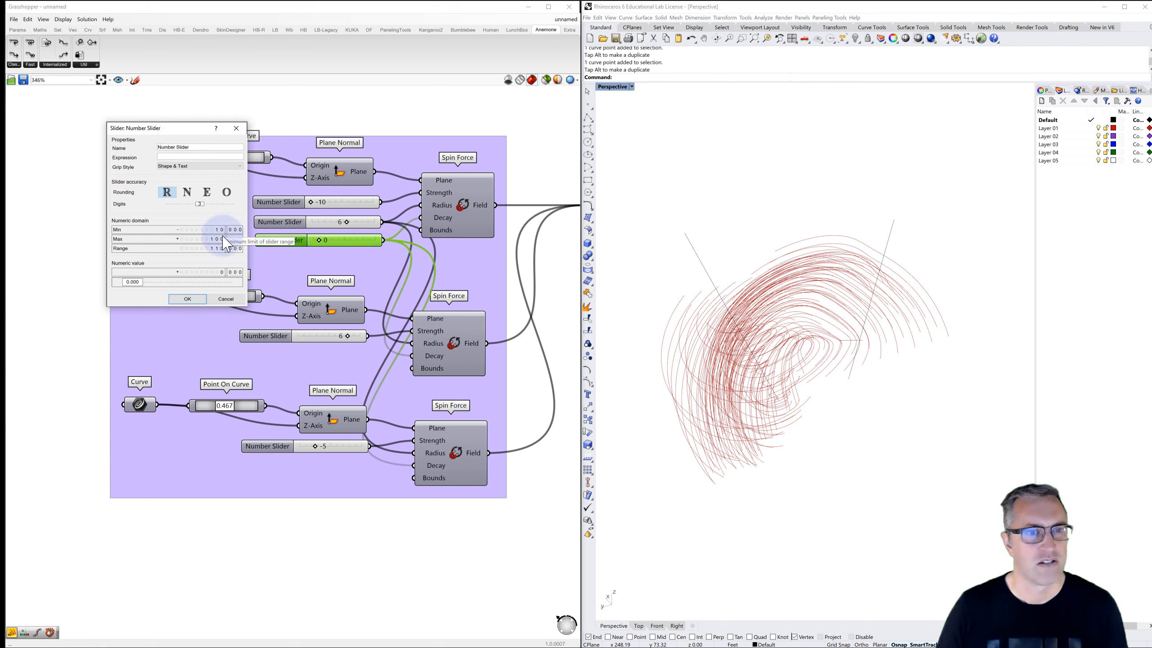
{"action": "left_click", "coordinate": [192, 298]}
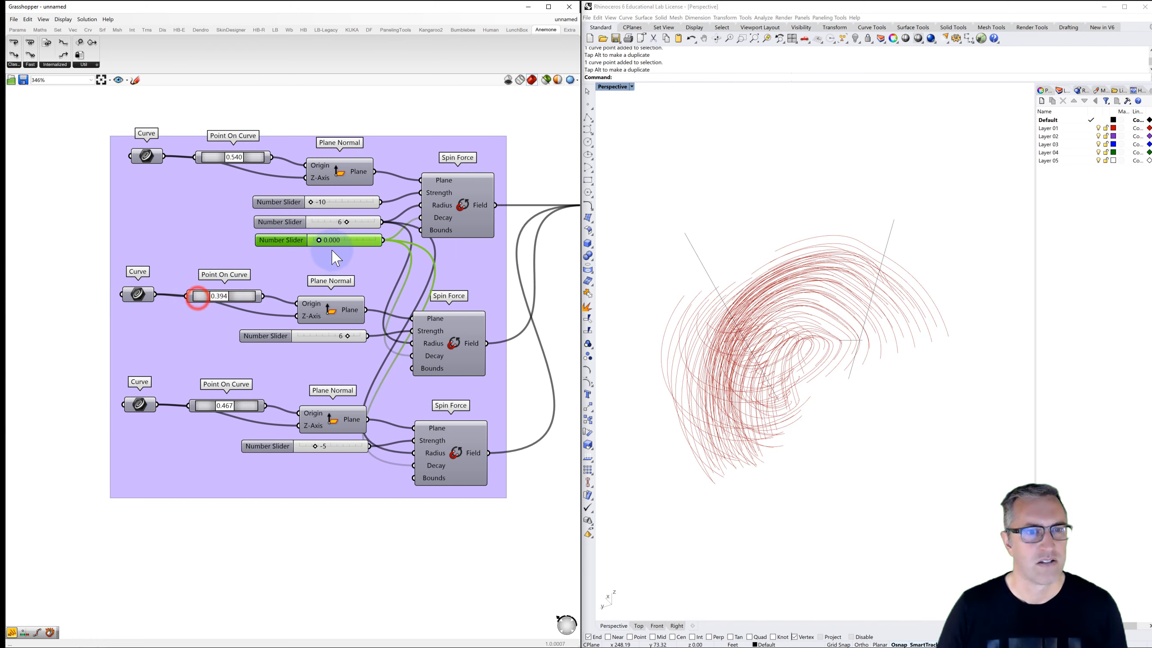
{"action": "left_click_drag", "start_coordinate": [319, 241], "coordinate": [324, 244]}
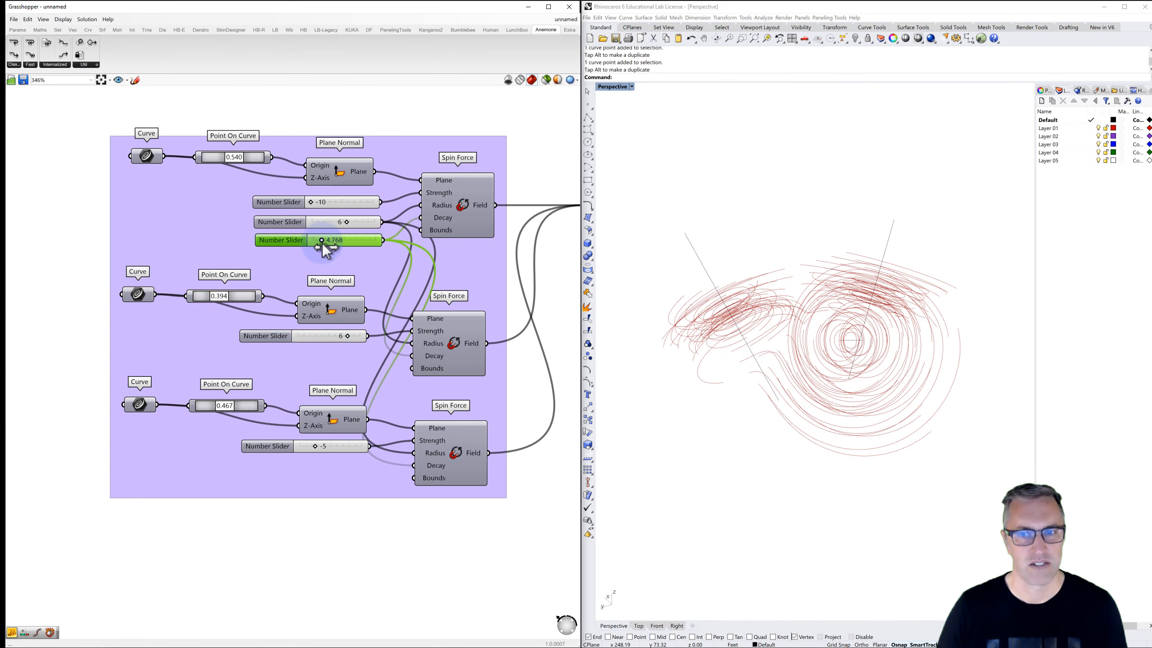
- Set the Decay slider's minimum to 0, keep its maximum at 100, and lower its value to 0.731
{"action": "left_click", "coordinate": [292, 246]}
{"action": "double_click", "coordinate": [294, 247]}
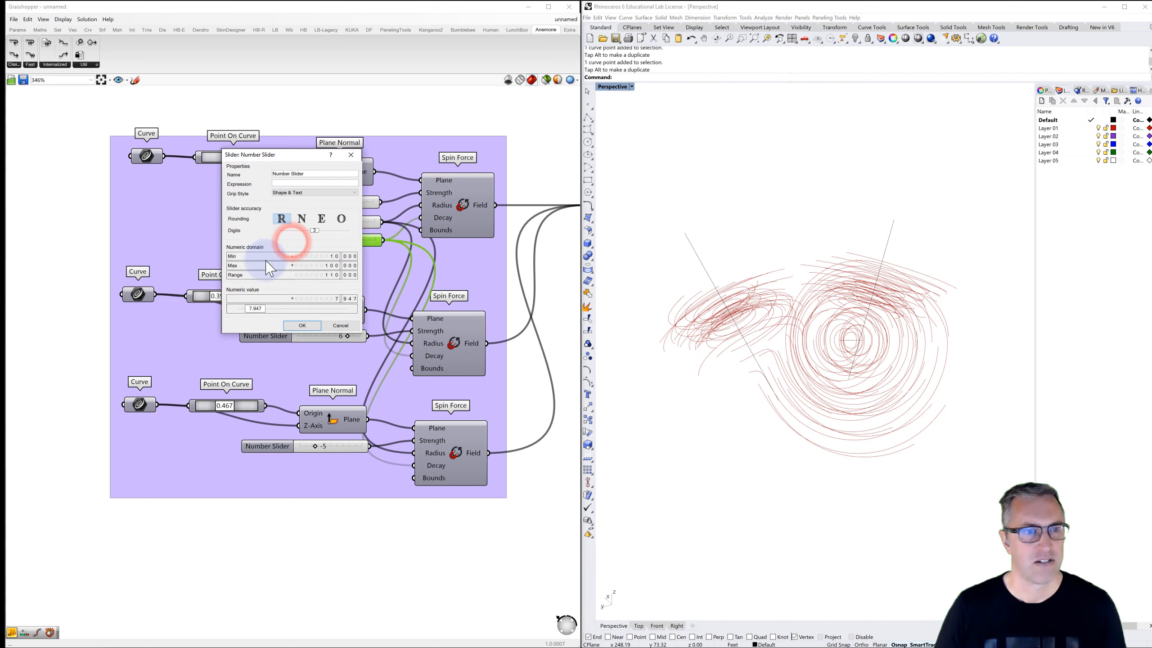
{"action": "double_click", "coordinate": [331, 256]}
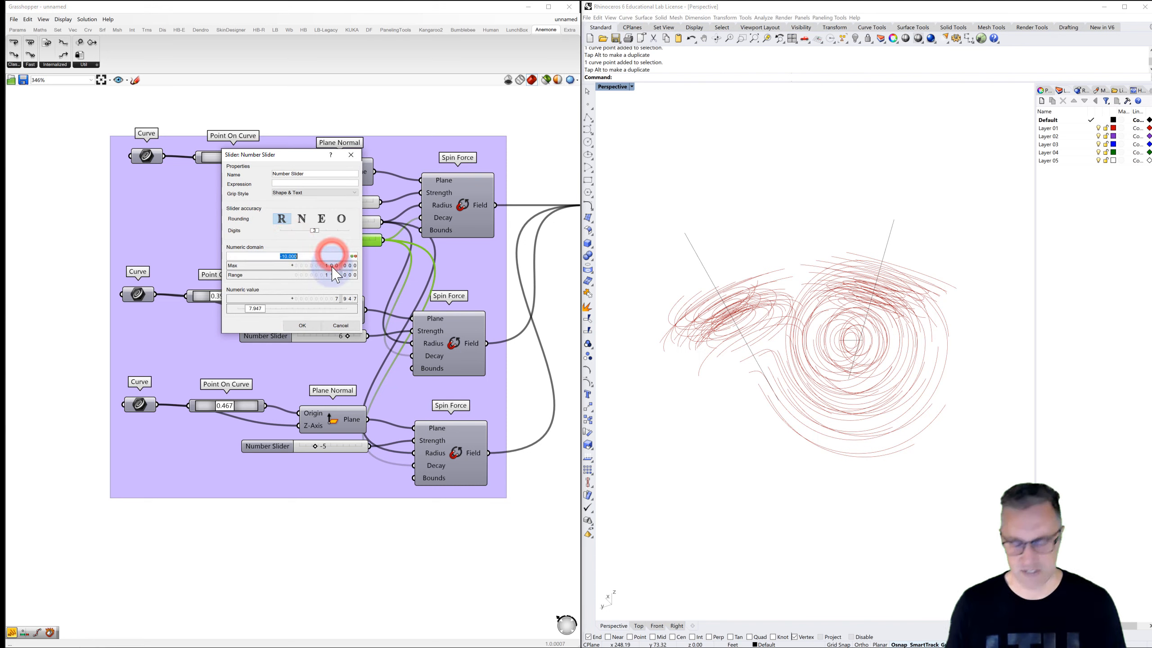
{"action": "double_click", "coordinate": [332, 265]}
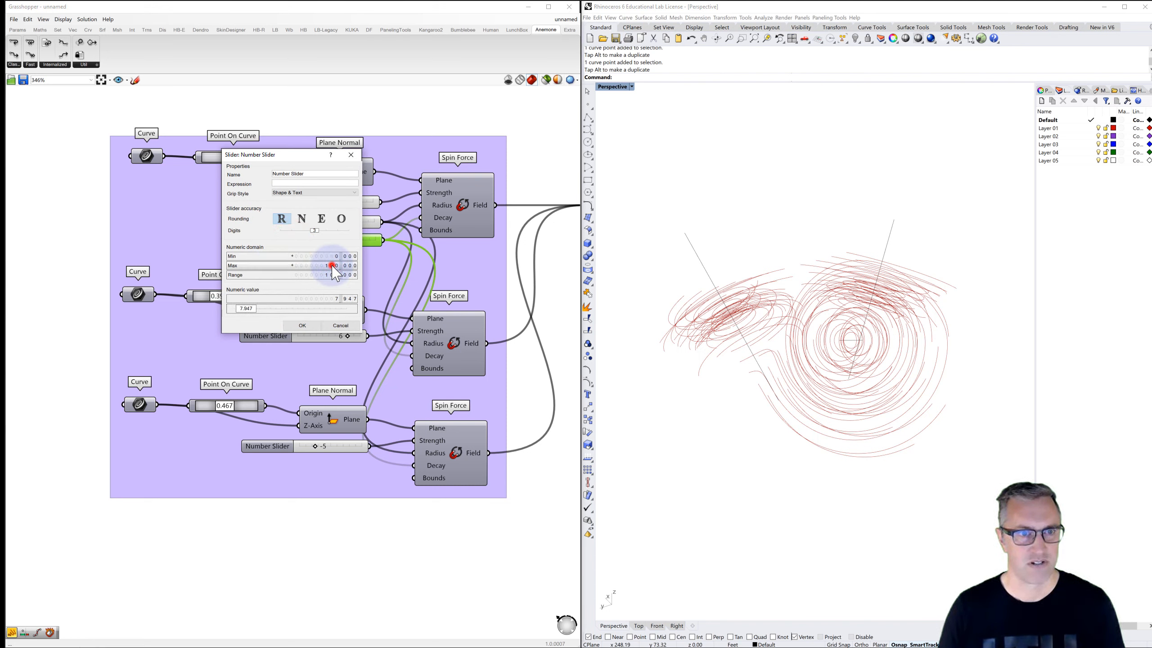
{"action": "left_click", "coordinate": [309, 325]}
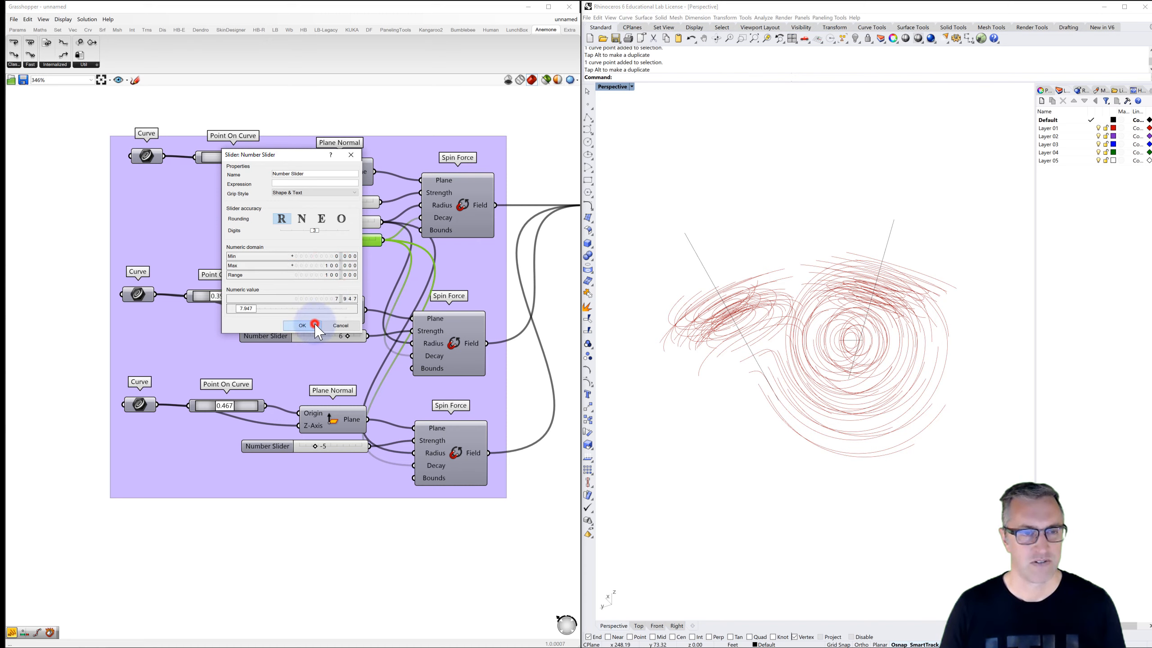
{"action": "left_click_drag", "start_coordinate": [319, 248], "coordinate": [295, 260]}
{"action": "scroll", "coordinate": [312, 246], "scroll_direction": "up", "scroll_amount": 8}
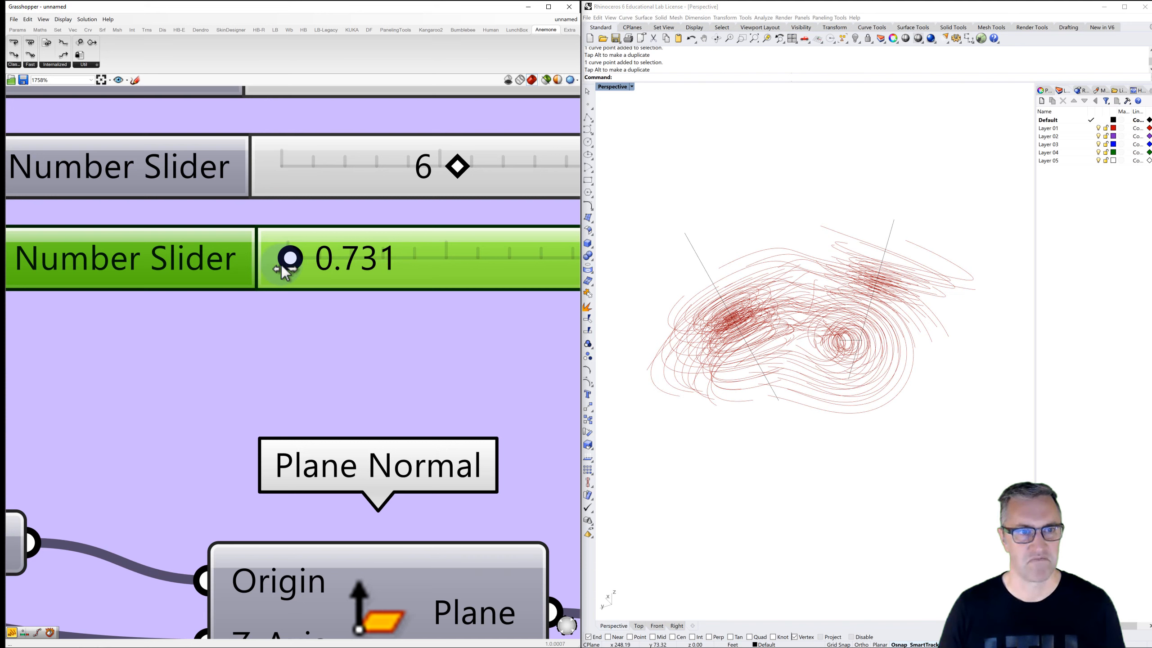
- Limit the Decay slider's maximum to 1, set its value to 0.576, and inspect the resulting field lines
{"action": "double_click", "coordinate": [196, 250]}
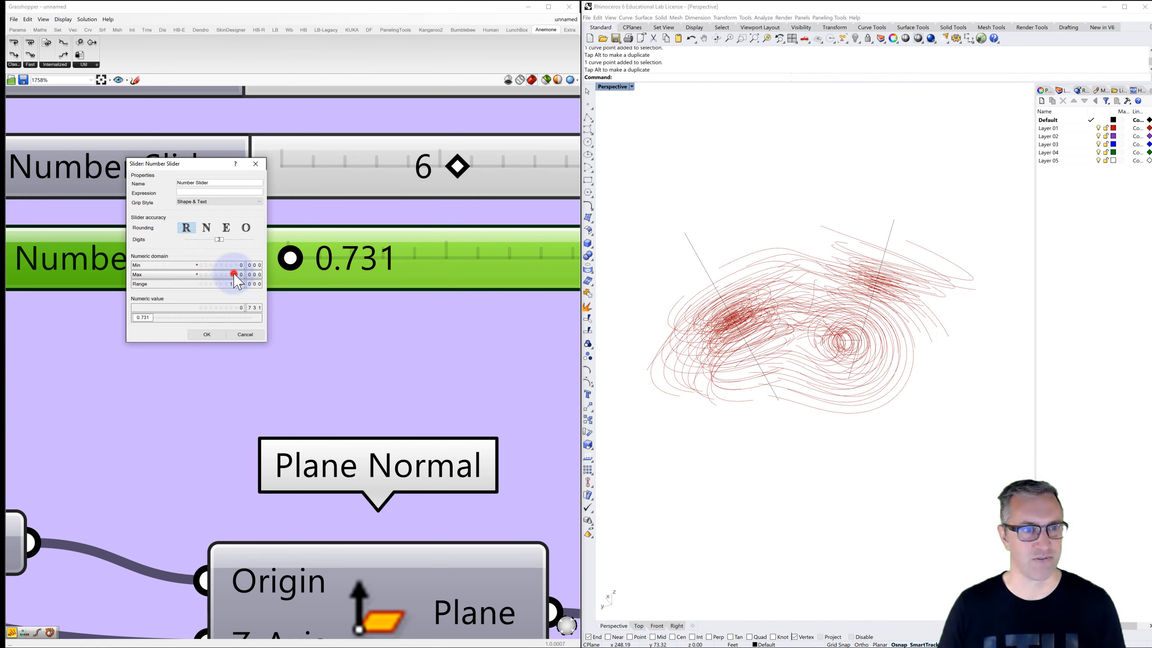
{"action": "double_click", "coordinate": [232, 274]}
{"action": "type", "text": "1"}
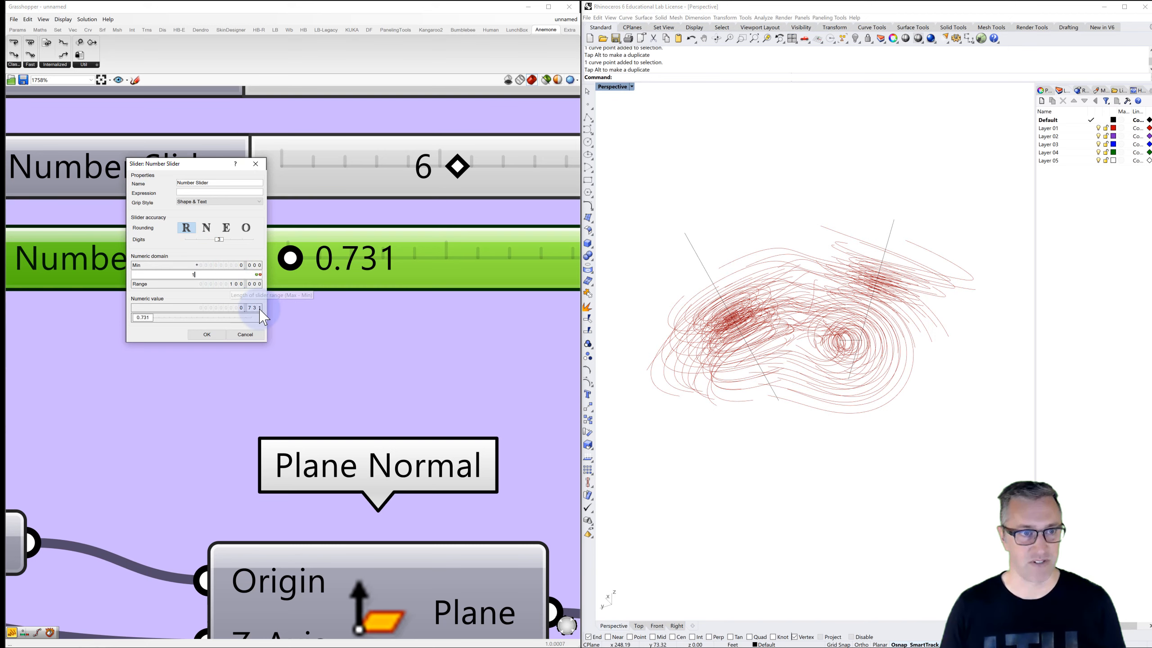
{"action": "left_click", "coordinate": [217, 335]}
{"action": "scroll", "coordinate": [280, 324], "scroll_direction": "down", "scroll_amount": 4}
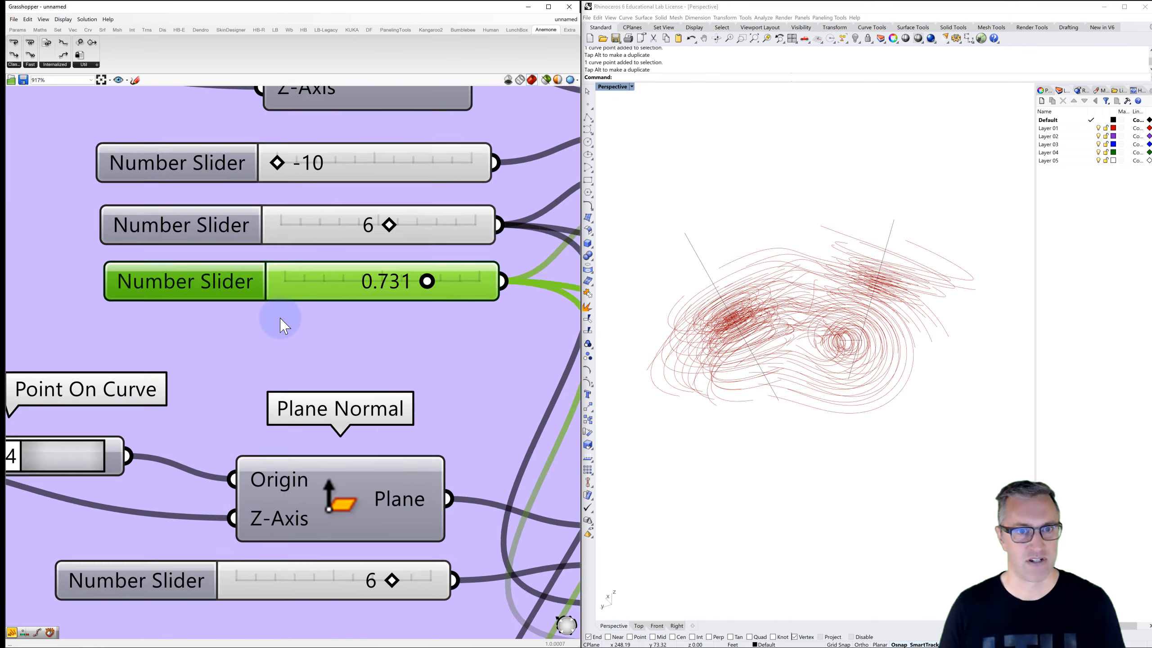
{"action": "mouse_move", "coordinate": [387, 290]}
{"action": "left_mouse_down"}
{"action": "mouse_move", "coordinate": [304, 304]}
{"action": "mouse_move", "coordinate": [379, 299]}
{"action": "left_mouse_up"}
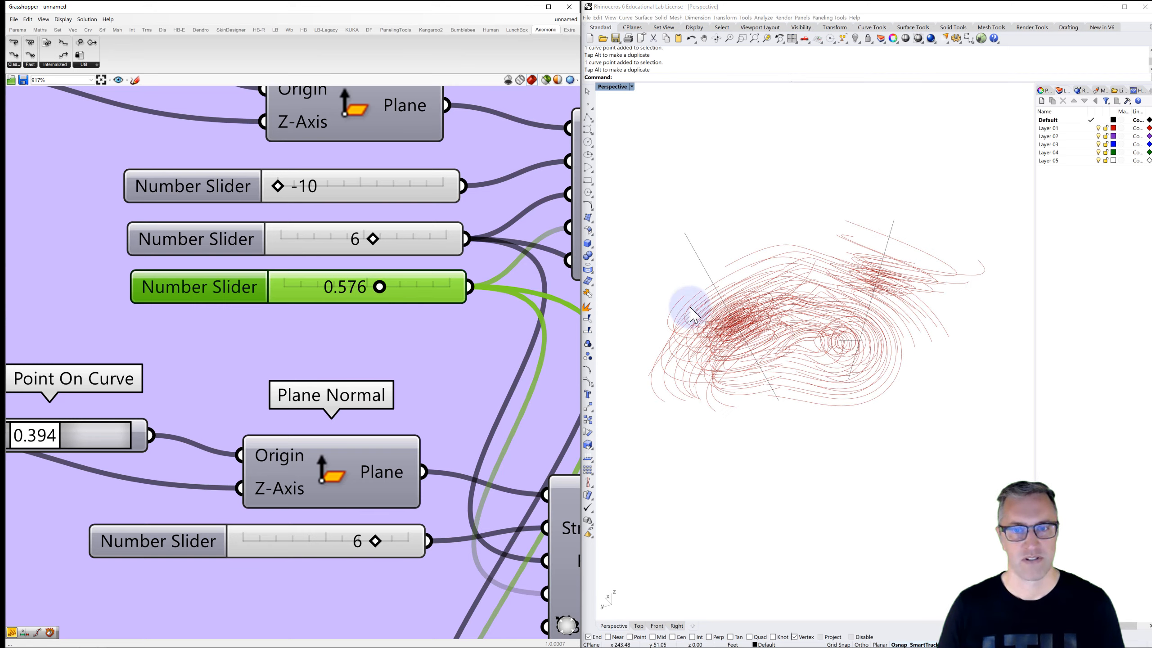
{"action": "right_click_drag", "start_coordinate": [689, 309], "coordinate": [584, 339]}
{"action": "scroll", "coordinate": [476, 335], "scroll_direction": "down", "scroll_amount": 5}
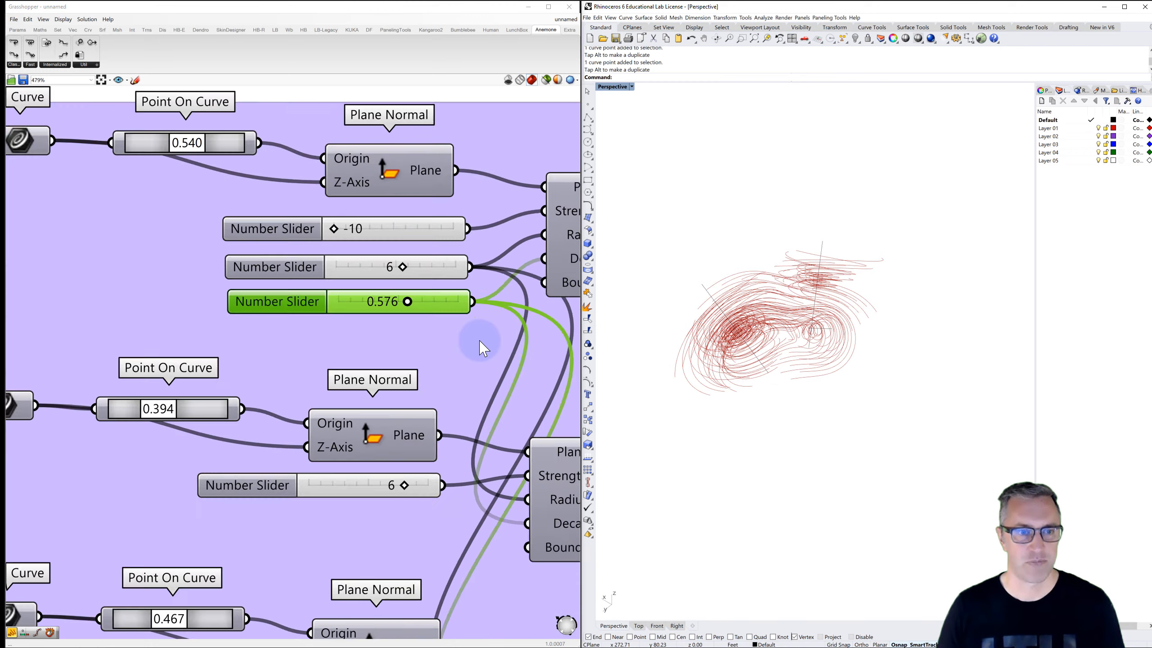
{"action": "scroll", "coordinate": [334, 298], "scroll_direction": "down", "scroll_amount": 1}
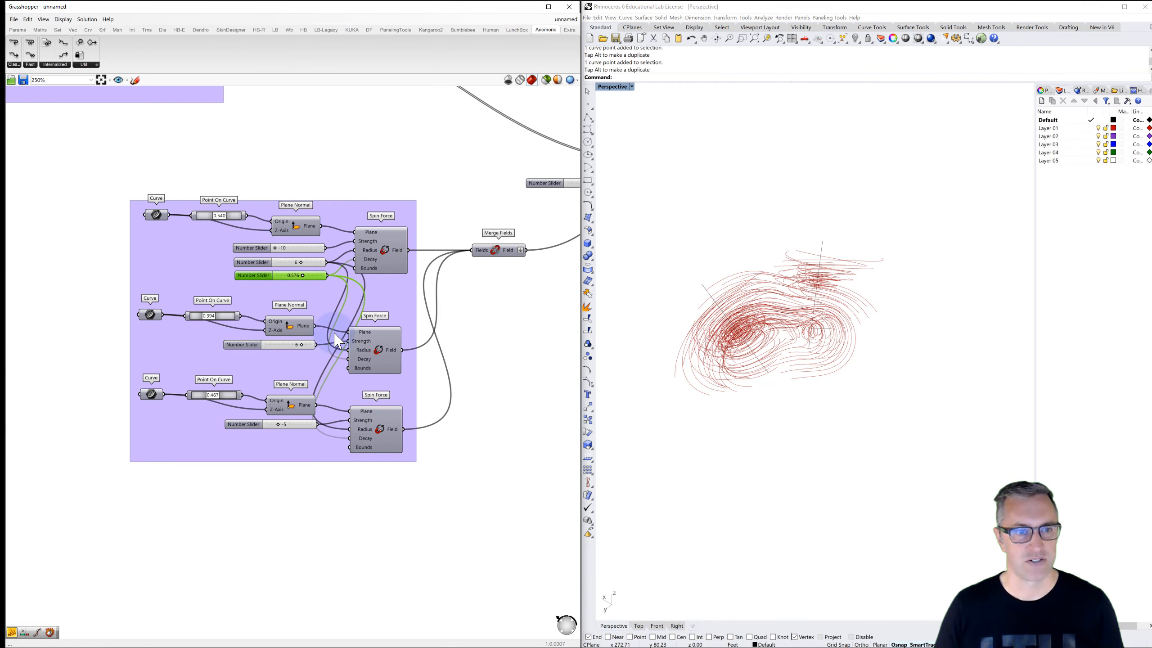
{"action": "mouse_move", "coordinate": [720, 295]}
{"action": "right_mouse_down"}
{"action": "mouse_move", "coordinate": [672, 310]}
{"action": "mouse_move", "coordinate": [652, 280]}
{"action": "mouse_move", "coordinate": [726, 291]}
{"action": "mouse_move", "coordinate": [704, 304]}
{"action": "right_mouse_up"}
{"action": "scroll", "coordinate": [501, 314], "scroll_direction": "down", "scroll_amount": 1}
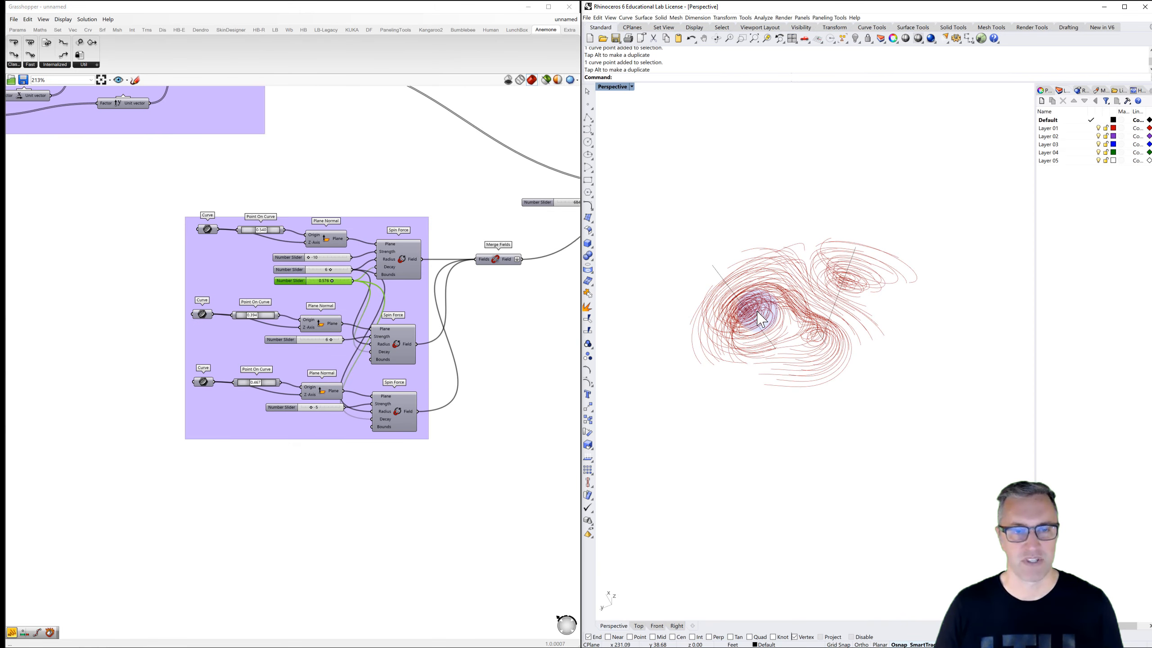
- Locate the group that builds the start-point grid and turn on the preview of its second Move component
{"action": "scroll", "coordinate": [528, 299], "scroll_direction": "down", "scroll_amount": 2}
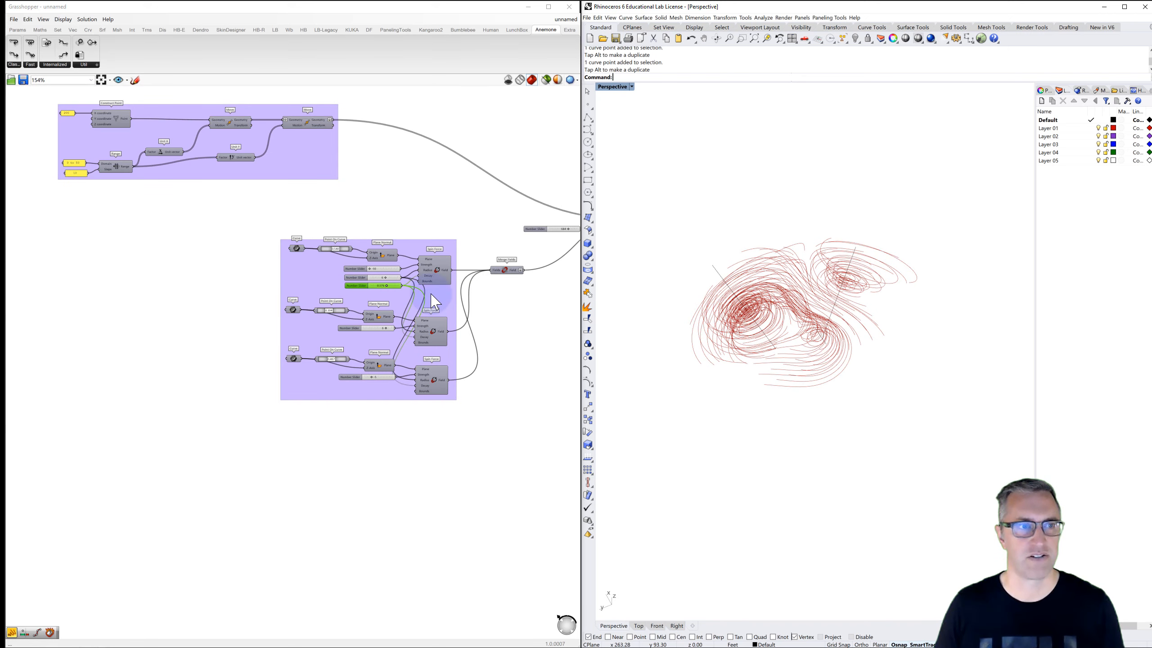
{"action": "scroll", "coordinate": [61, 153], "scroll_direction": "up", "scroll_amount": 7}
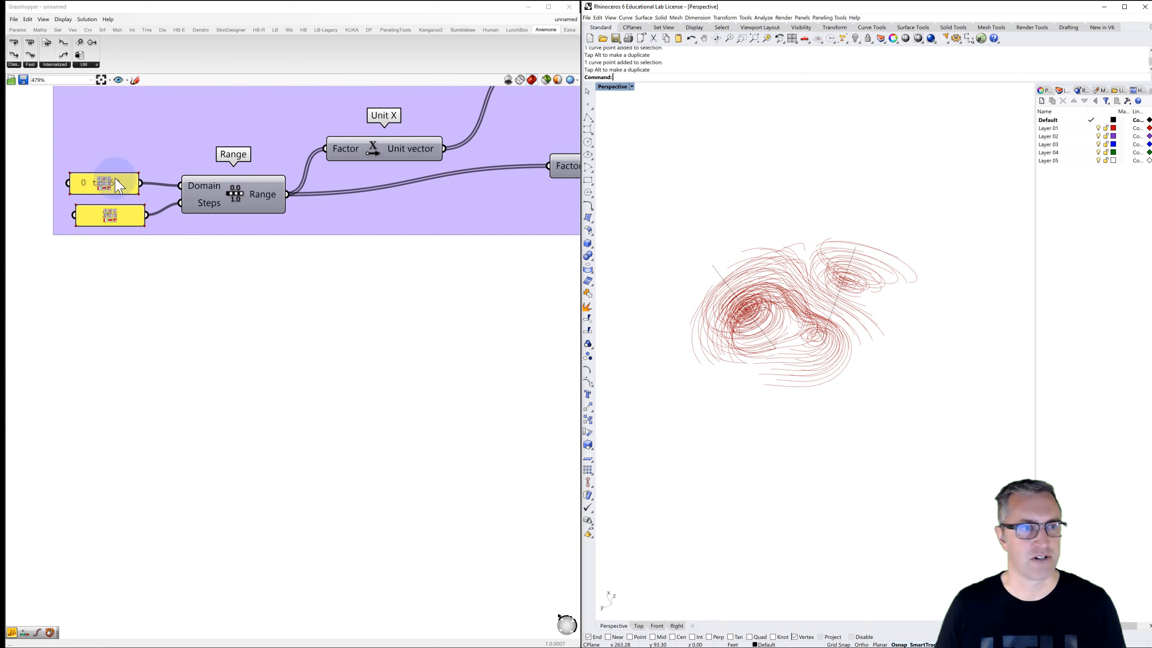
{"action": "scroll", "coordinate": [129, 221], "scroll_direction": "down", "scroll_amount": 3}
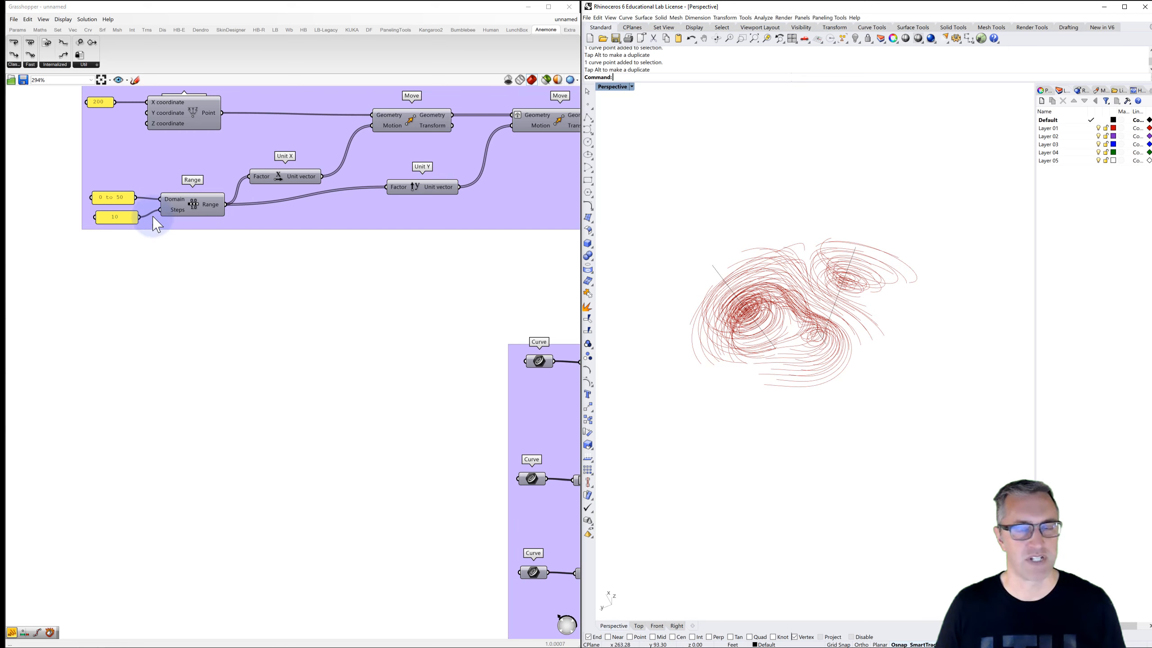
{"action": "right_click_drag", "start_coordinate": [247, 223], "coordinate": [206, 258]}
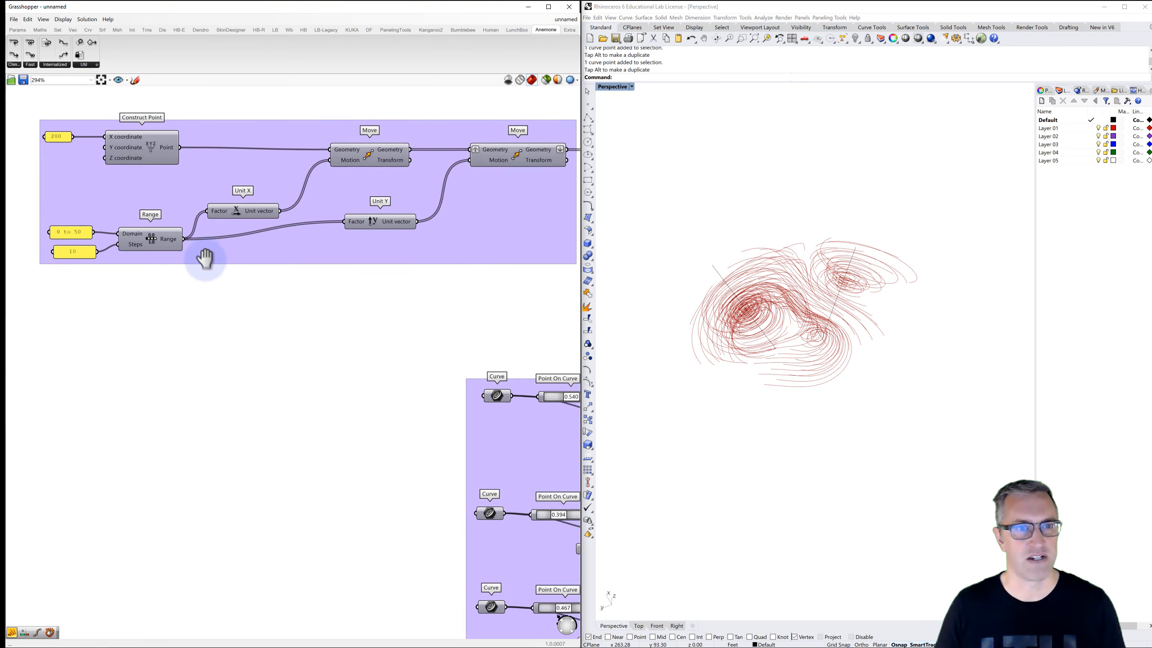
{"action": "scroll", "coordinate": [205, 258], "scroll_direction": "down", "scroll_amount": 1}
{"action": "right_click", "coordinate": [460, 186]}
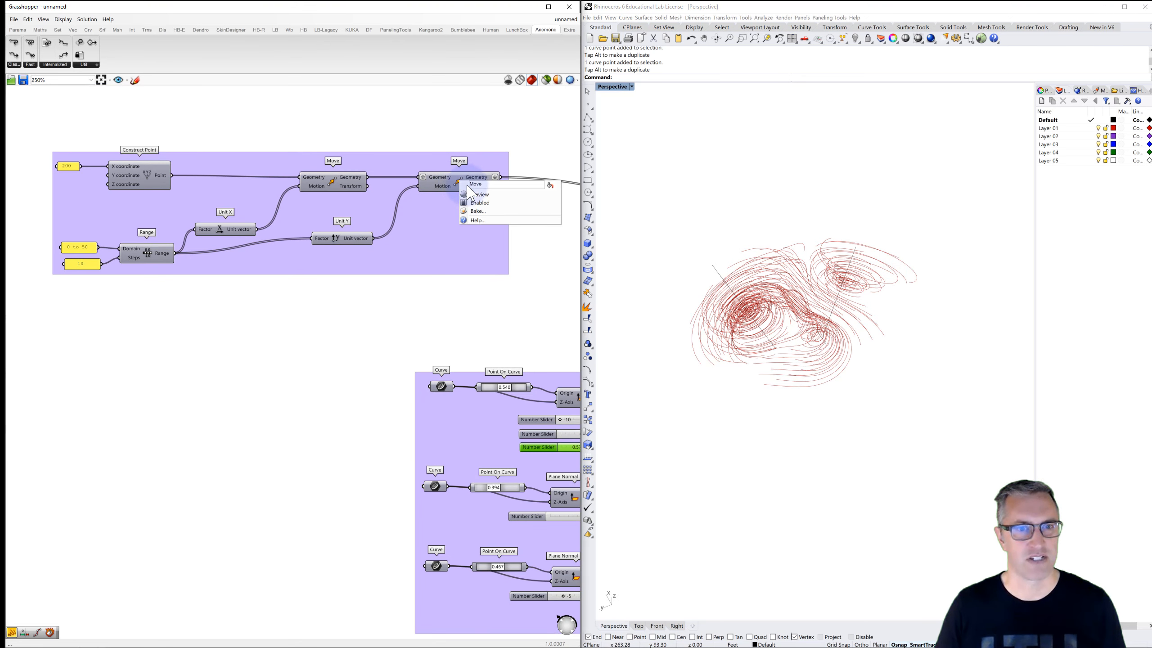
{"action": "left_click", "coordinate": [475, 195]}
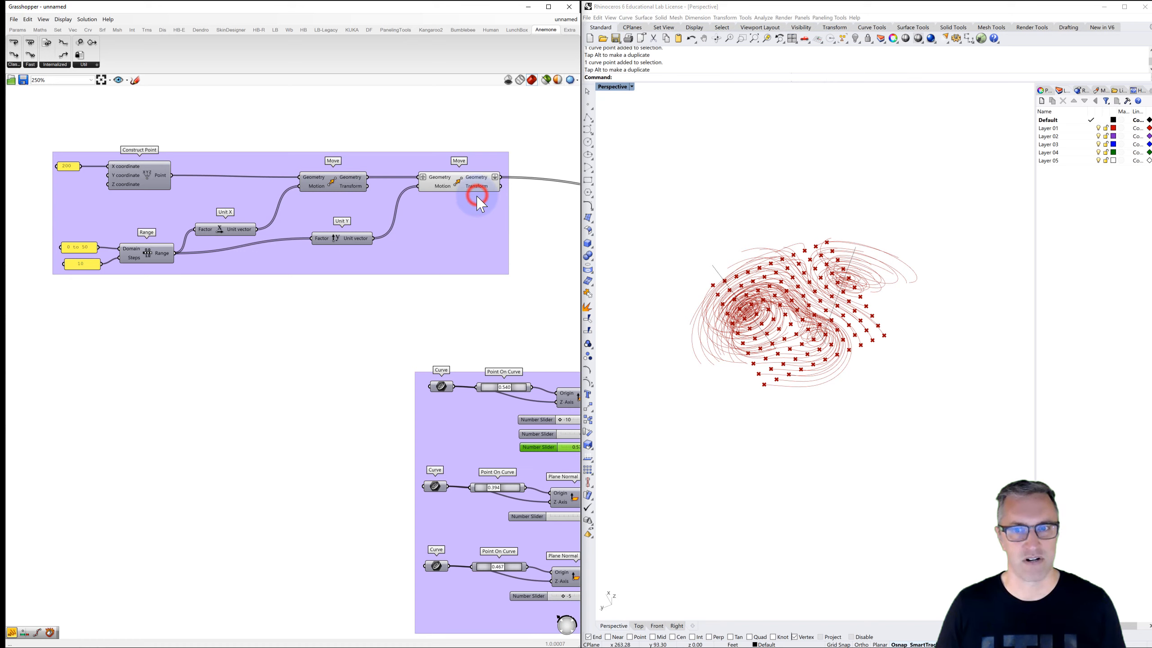
- Set the Range's step count for the start-point grid to 20 and turn off the second Move component's preview
{"action": "double_click", "coordinate": [84, 263]}
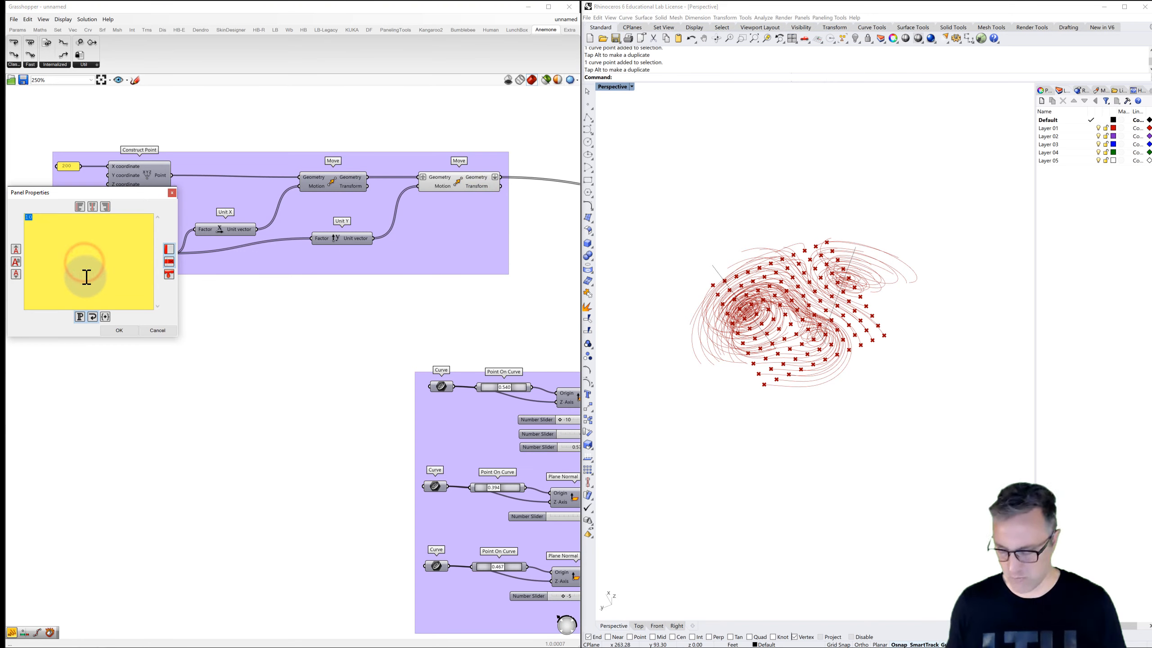
{"action": "left_click", "coordinate": [117, 329]}
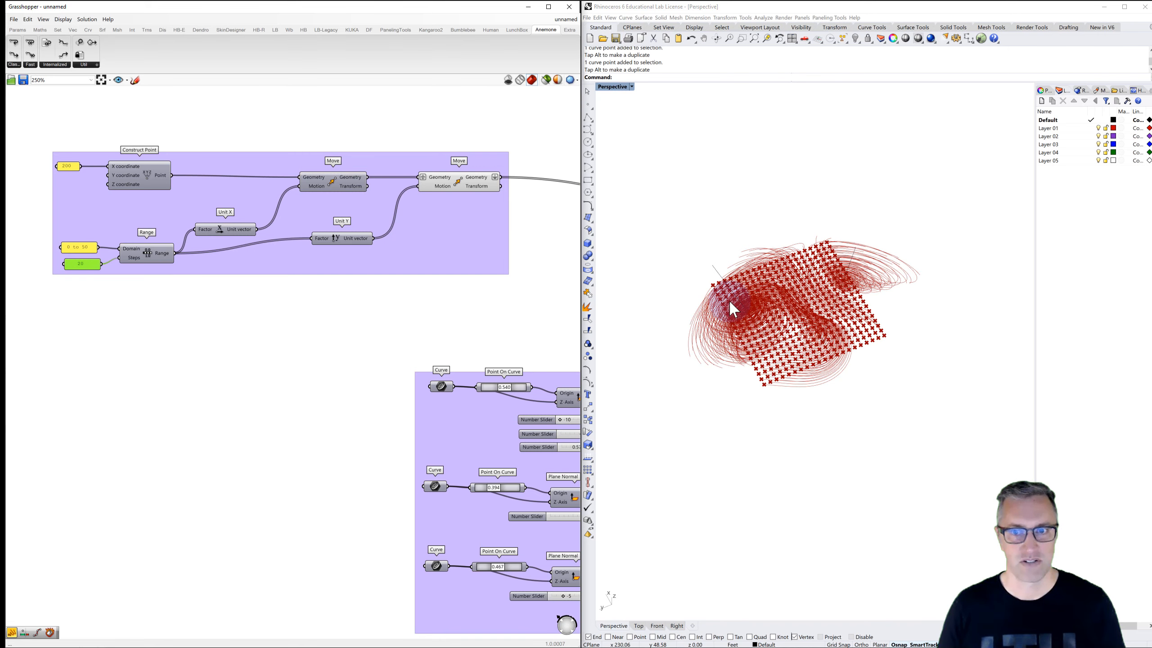
{"action": "left_click", "coordinate": [458, 183]}
{"action": "right_click", "coordinate": [458, 186]}
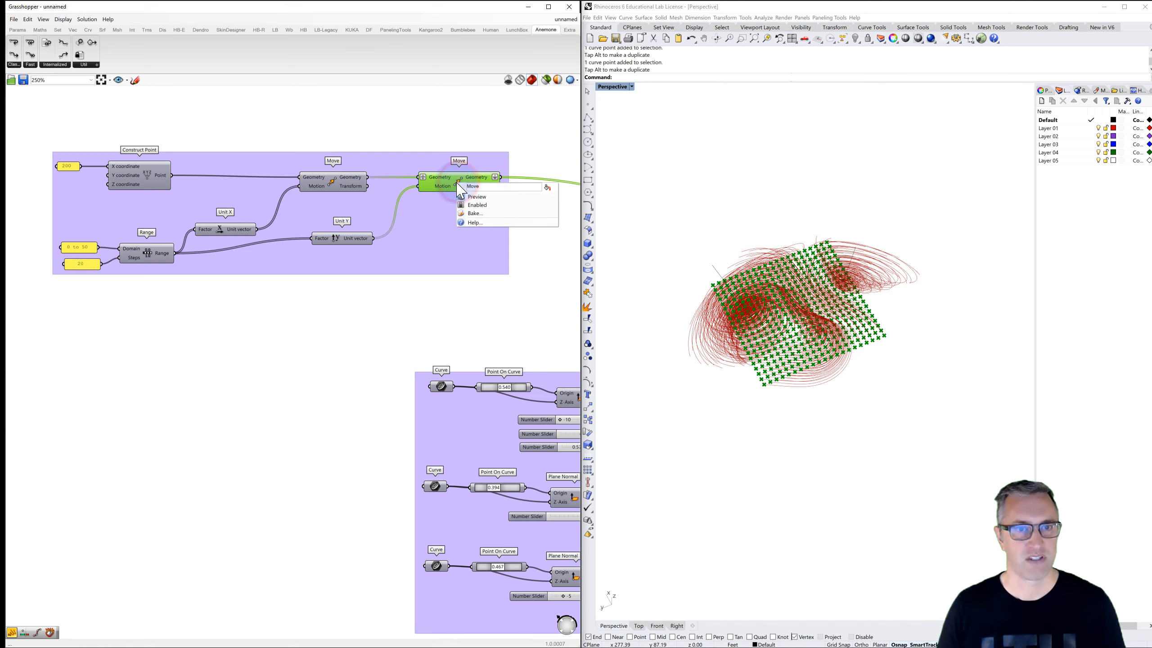
{"action": "left_click", "coordinate": [473, 197]}
{"action": "left_click", "coordinate": [534, 304]}
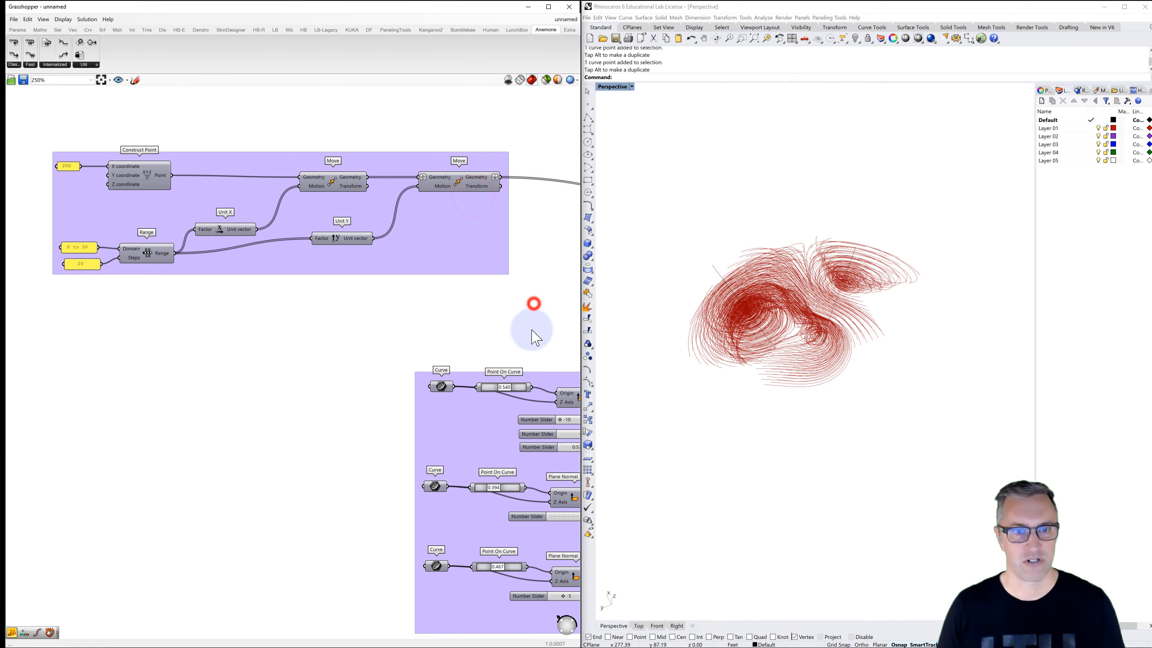
- Locate the Field Line component after the merged fields and turn off its preview
{"action": "right_click_drag", "start_coordinate": [530, 330], "coordinate": [256, 245]}
{"action": "scroll", "coordinate": [311, 252], "scroll_direction": "down", "scroll_amount": 3}
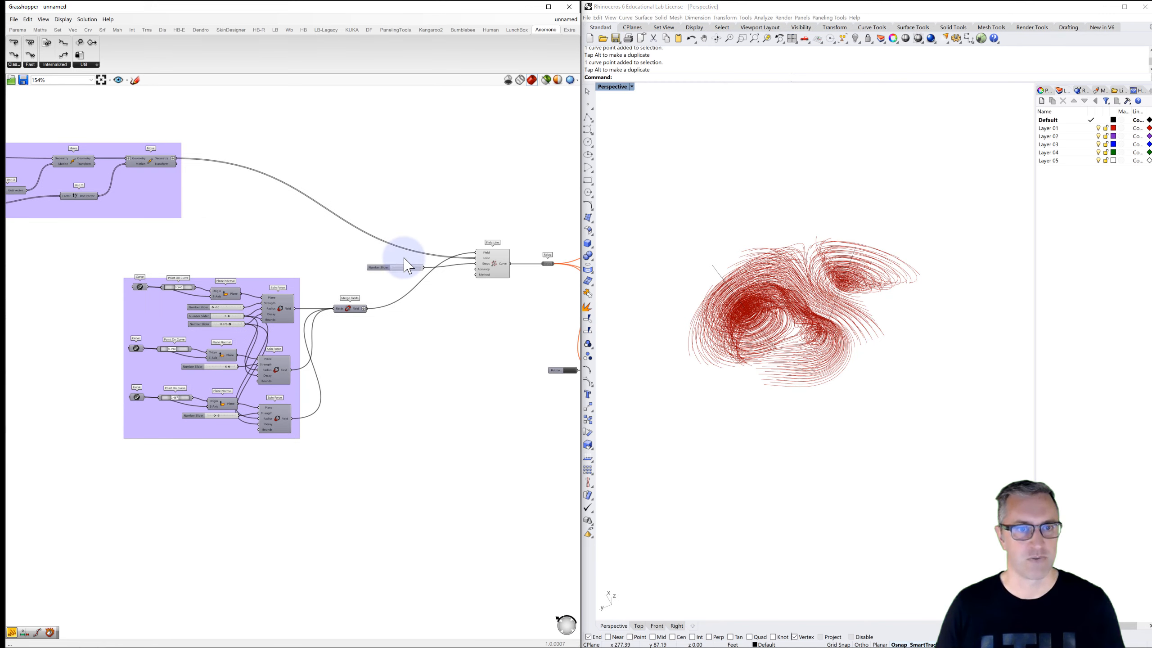
{"action": "right_click_drag", "start_coordinate": [453, 301], "coordinate": [351, 303]}
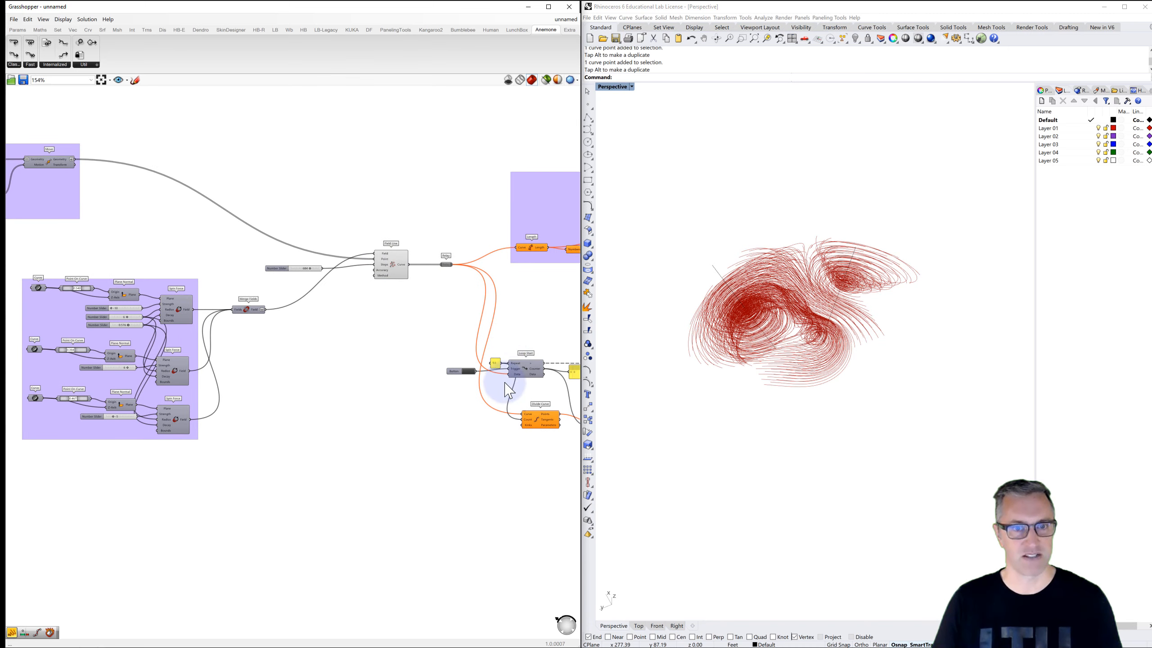
{"action": "right_click_drag", "start_coordinate": [503, 335], "coordinate": [314, 327]}
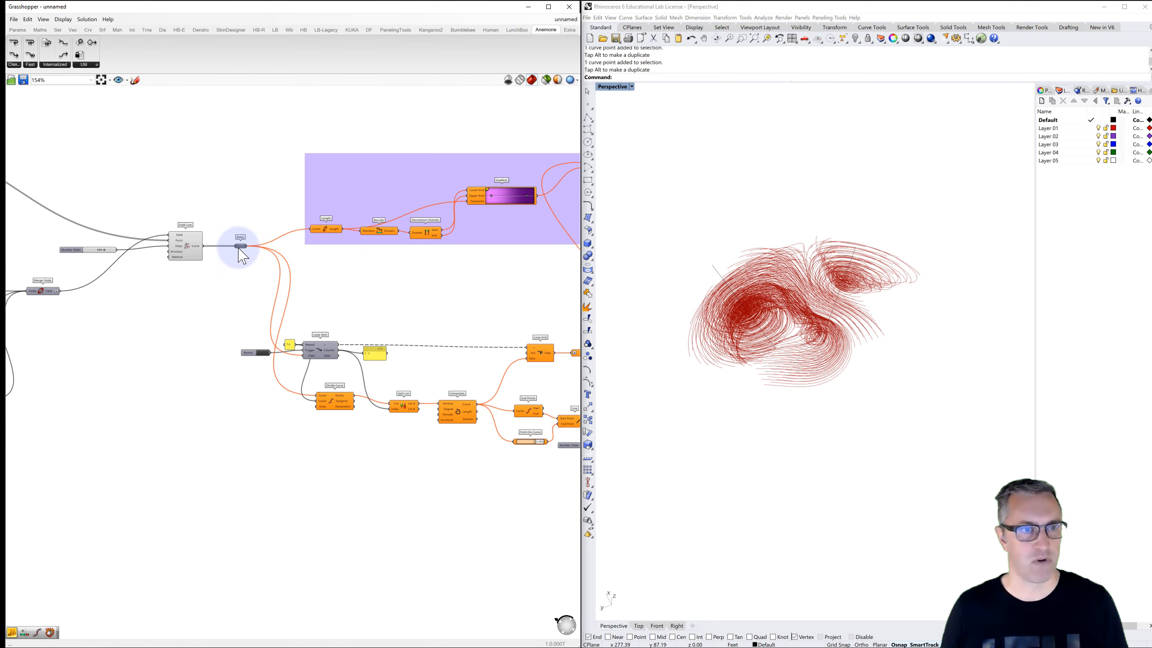
{"action": "right_click_drag", "start_coordinate": [282, 249], "coordinate": [204, 237]}
{"action": "left_click", "coordinate": [148, 230]}
{"action": "right_click", "coordinate": [147, 231]}
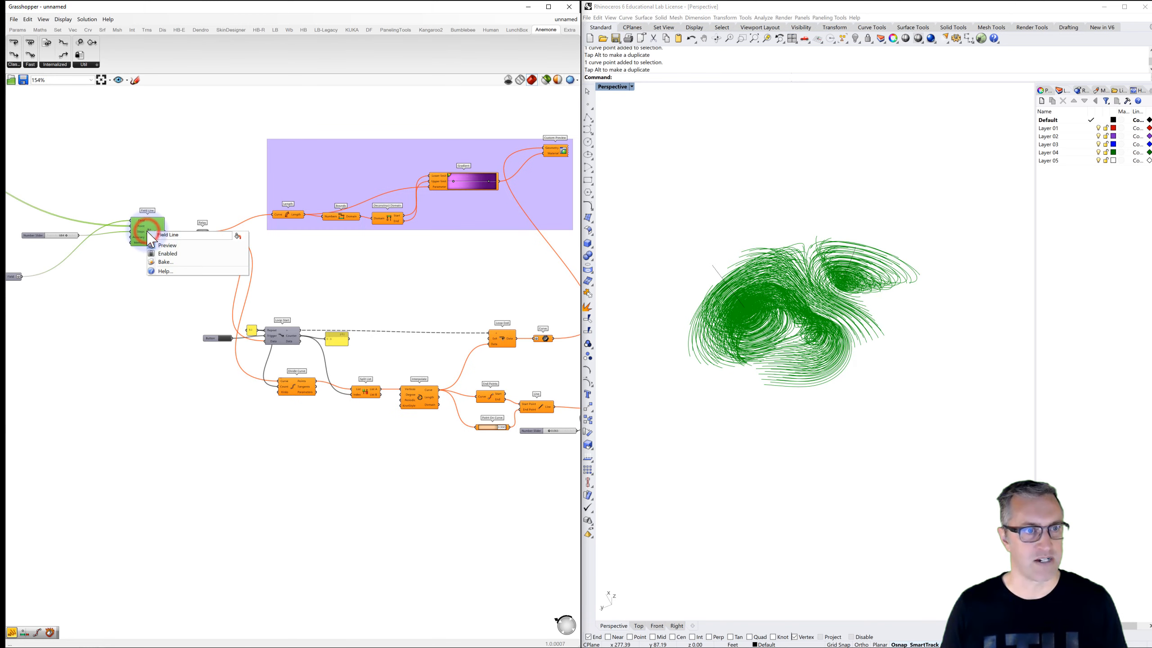
{"action": "left_click", "coordinate": [163, 245]}
{"action": "left_click", "coordinate": [211, 279]}
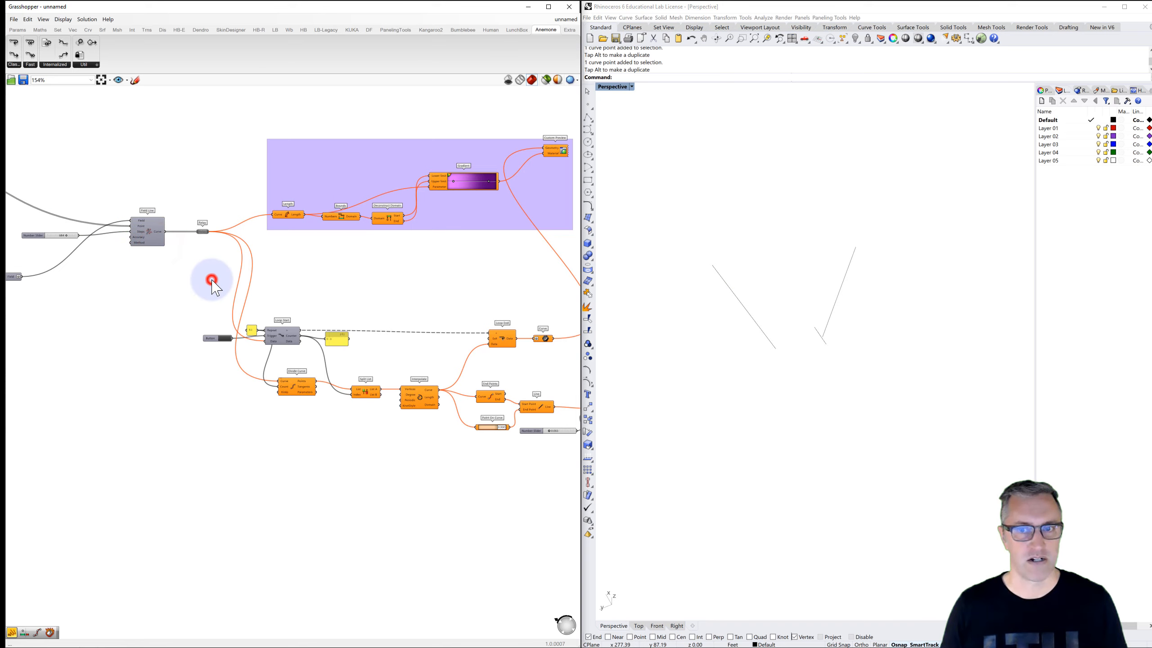
- Re-enable the Relay behind the Field Line component and run the Anemone loop with its trigger button
{"action": "right_click", "coordinate": [201, 232]}
{"action": "left_click", "coordinate": [217, 246]}
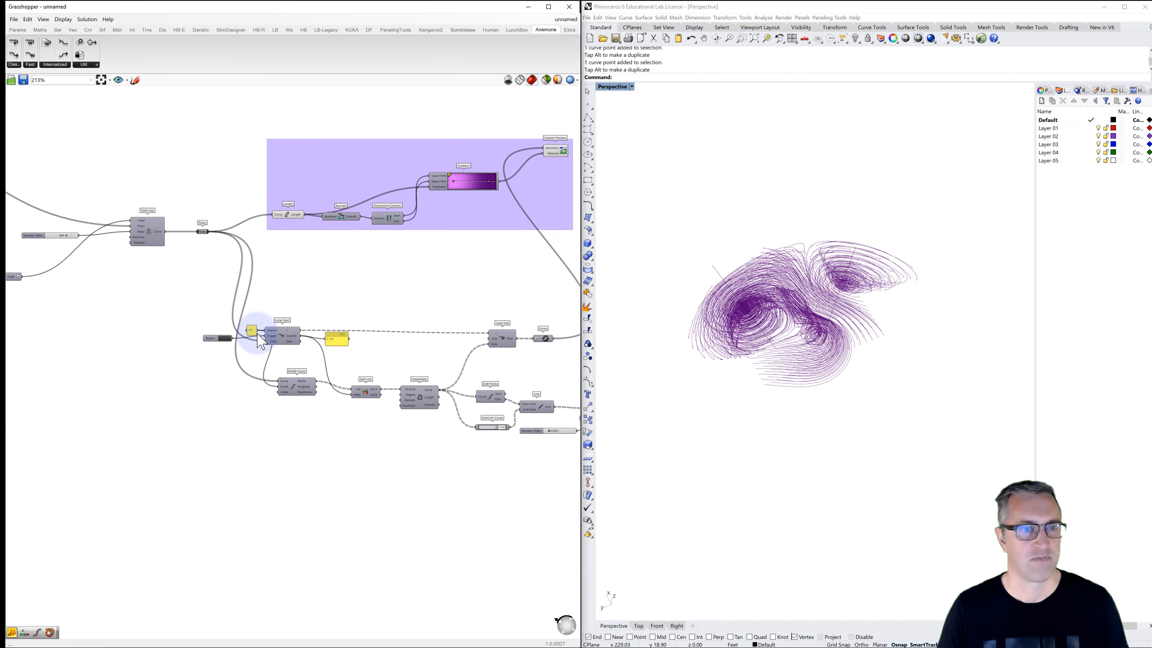
{"action": "scroll", "coordinate": [336, 341], "scroll_direction": "up", "scroll_amount": 2}
{"action": "left_click", "coordinate": [184, 337]}
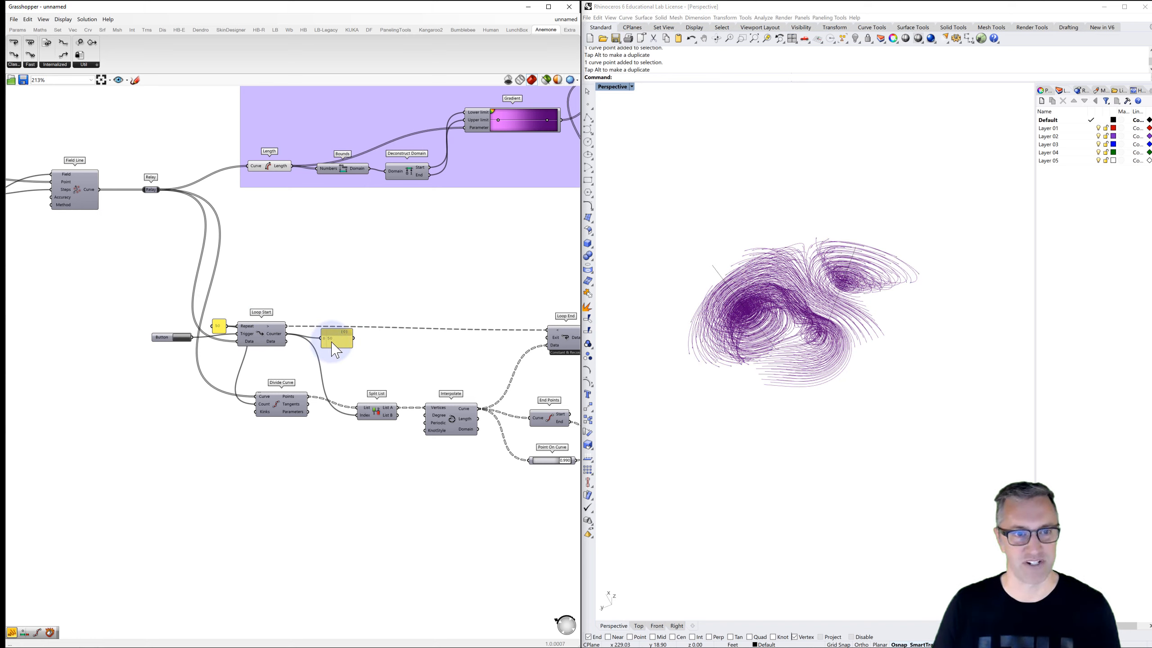
- Examine the regrown purple field lines from above and at an angle in the Perspective view
{"action": "right_click_drag", "start_coordinate": [812, 356], "coordinate": [664, 384]}
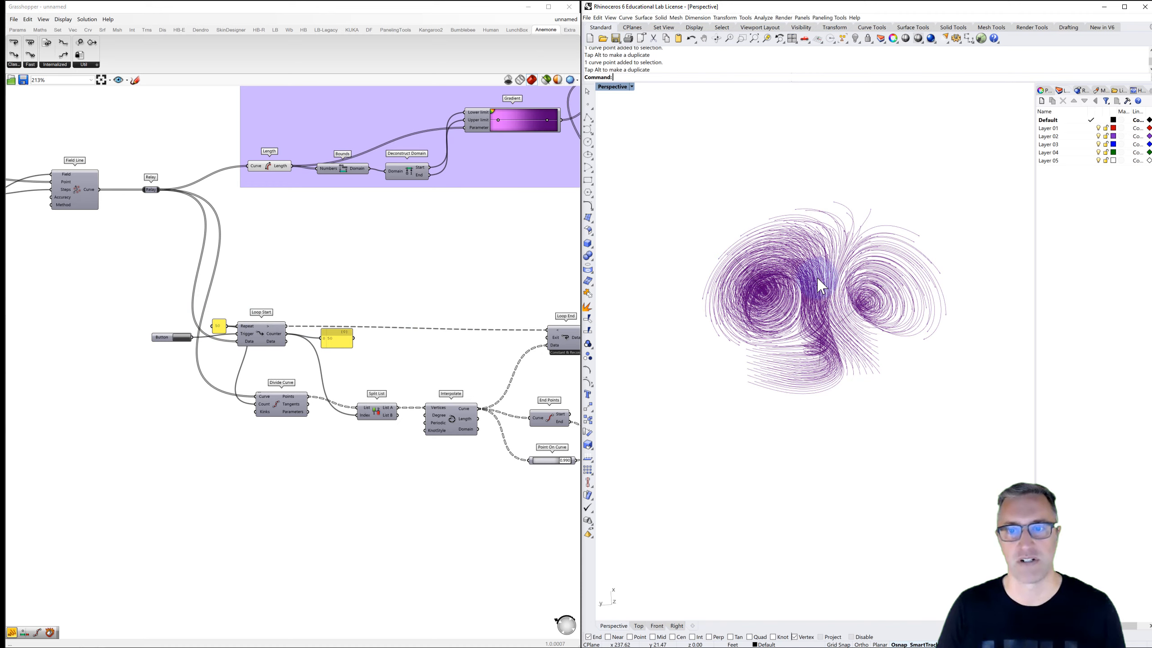
{"action": "scroll", "coordinate": [821, 285], "scroll_direction": "up", "scroll_amount": 5}
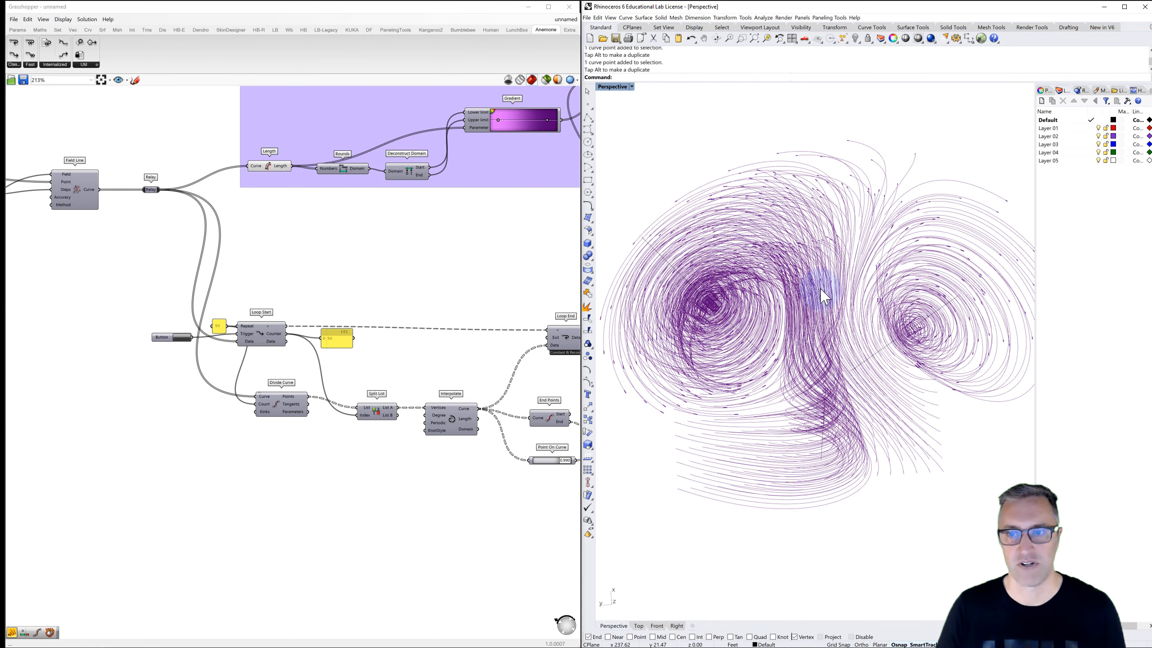
{"action": "left_click", "coordinate": [744, 118]}
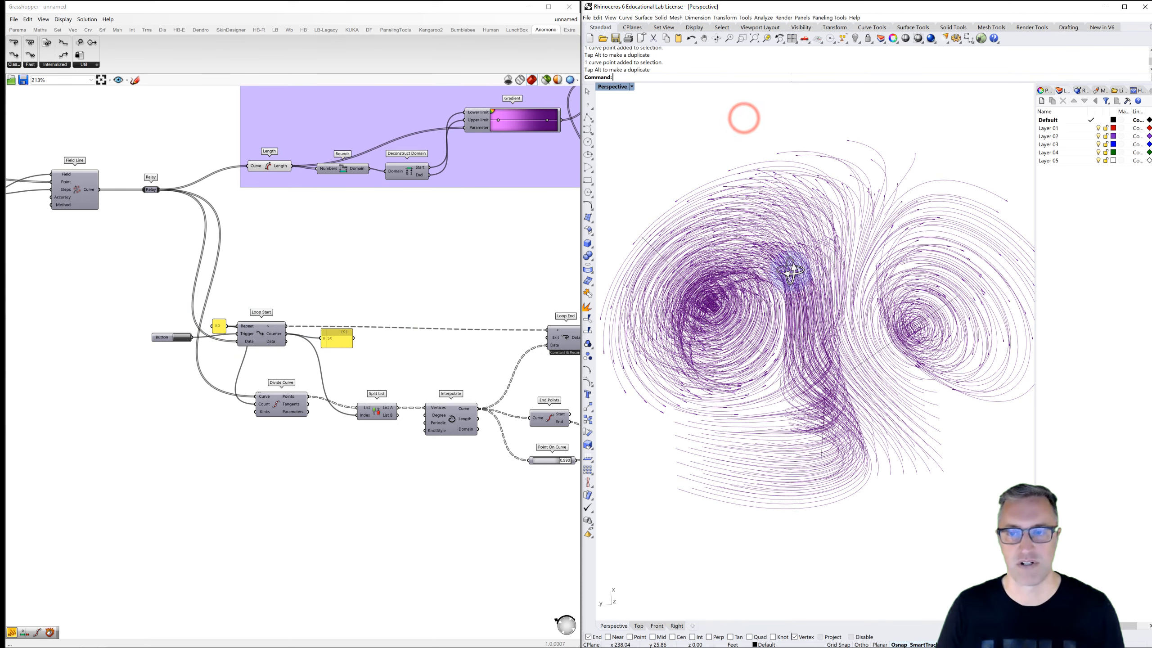
{"action": "right_click_drag", "start_coordinate": [791, 271], "coordinate": [792, 251]}
{"action": "left_click", "coordinate": [800, 173]}
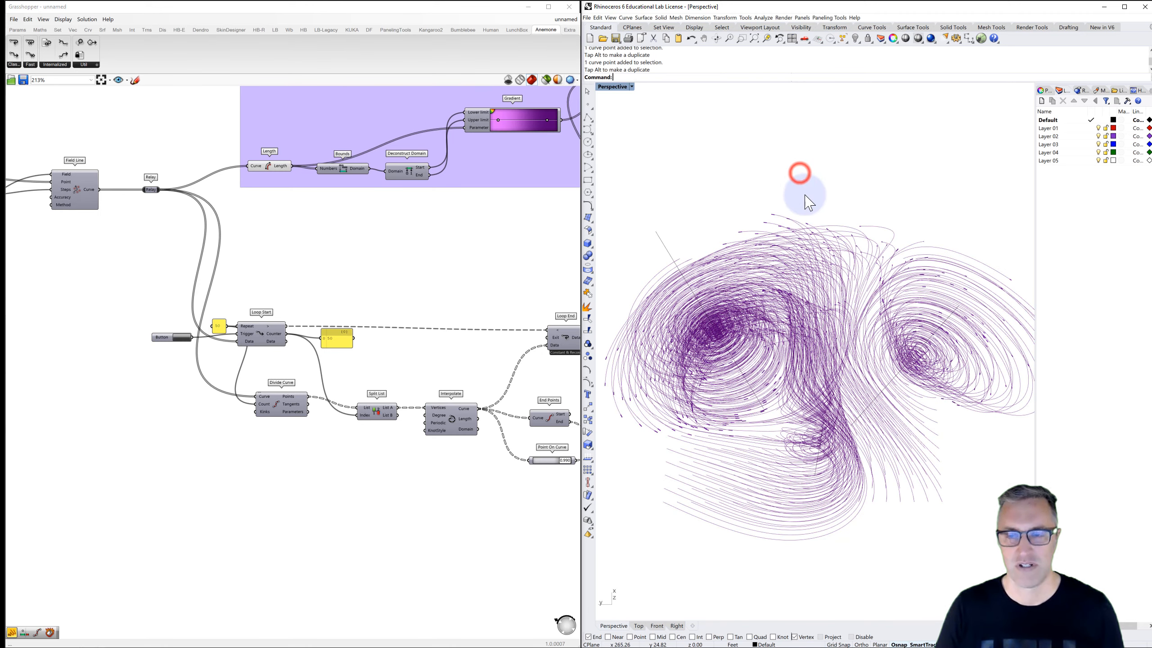
{"action": "right_click_drag", "start_coordinate": [805, 211], "coordinate": [884, 239]}
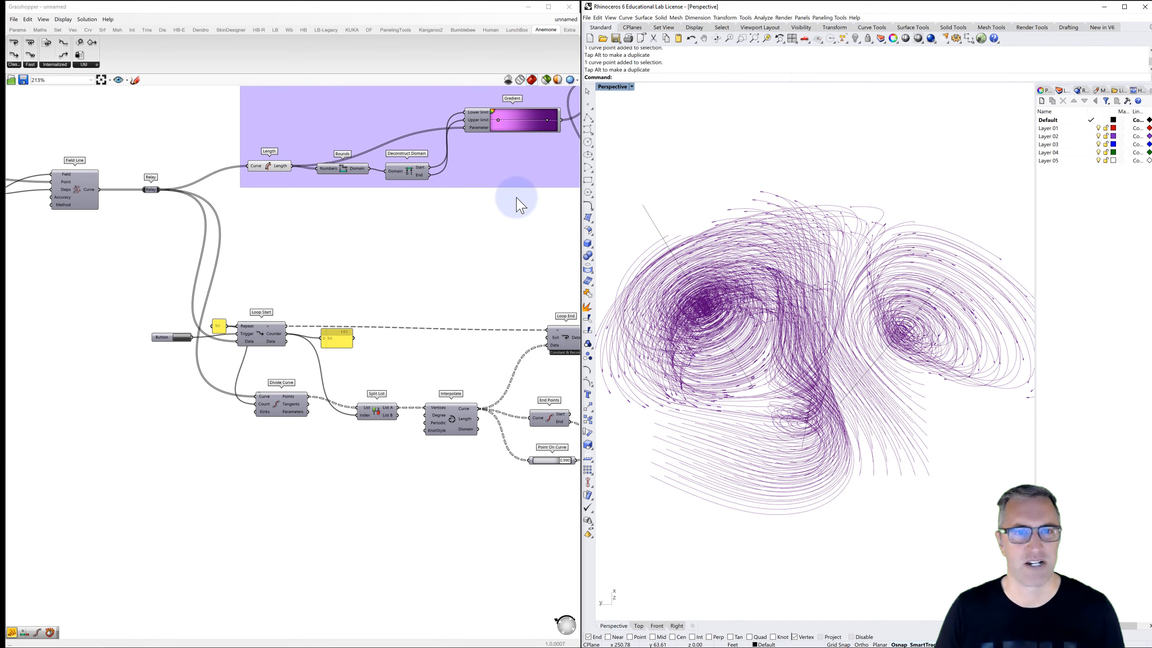
- Shift the Gradient's inner light-pink grip to near the middle of the colour ramp
{"action": "right_click_drag", "start_coordinate": [504, 233], "coordinate": [450, 241]}
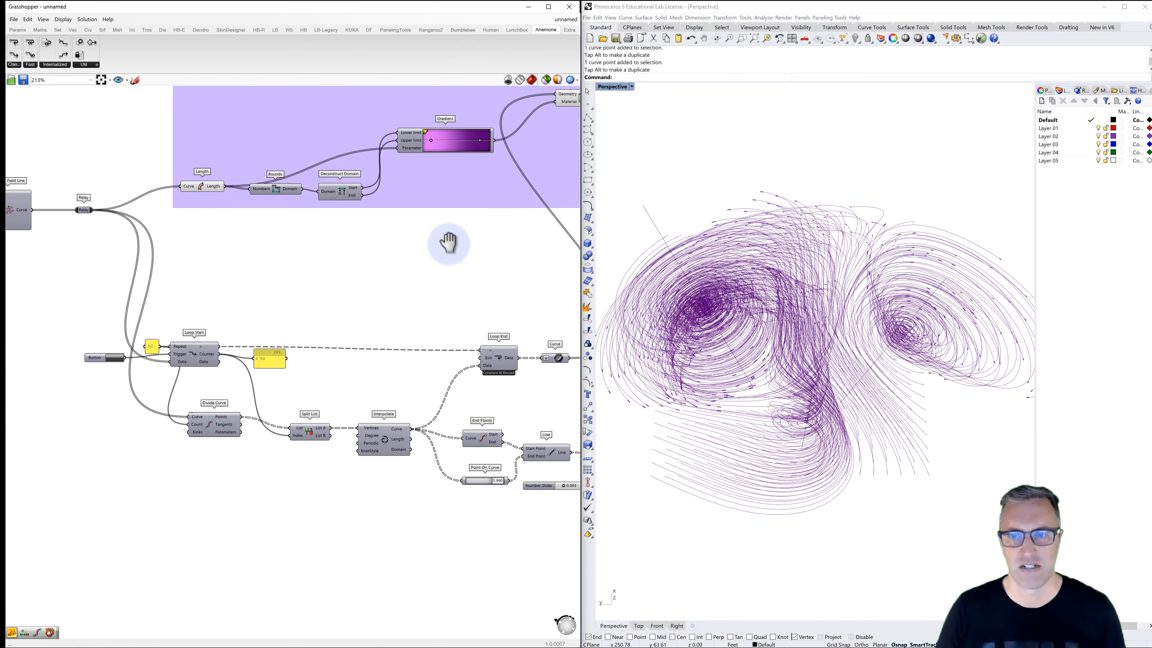
{"action": "left_click", "coordinate": [430, 141]}
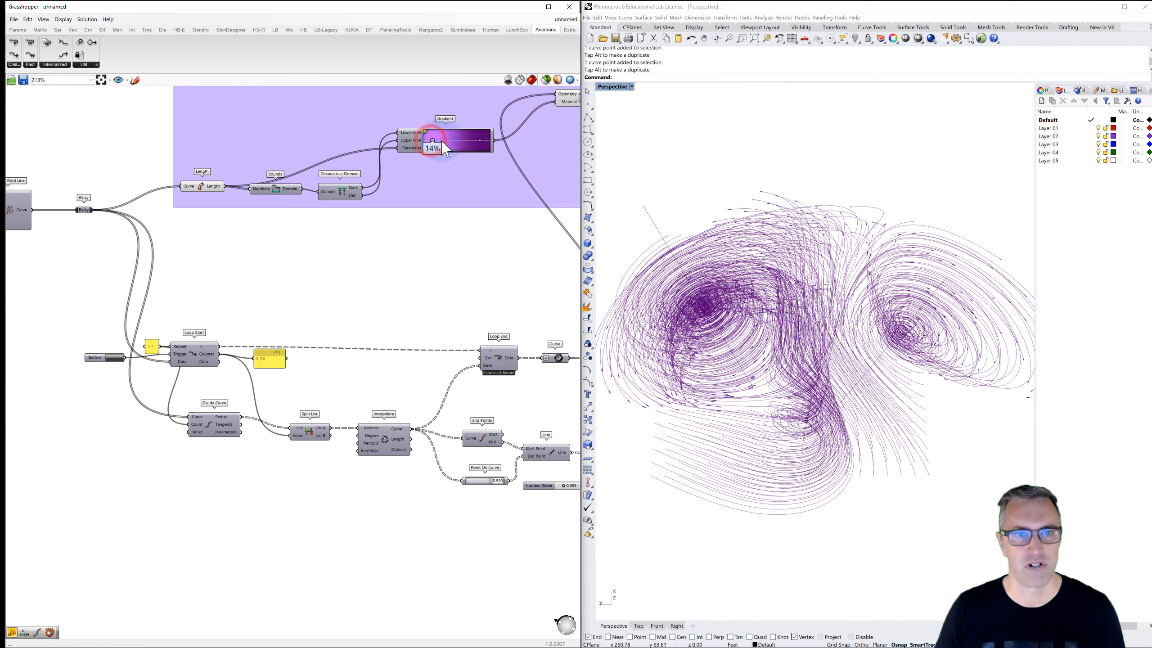
{"action": "left_click_drag", "start_coordinate": [444, 149], "coordinate": [478, 148]}
{"action": "left_click", "coordinate": [676, 171]}
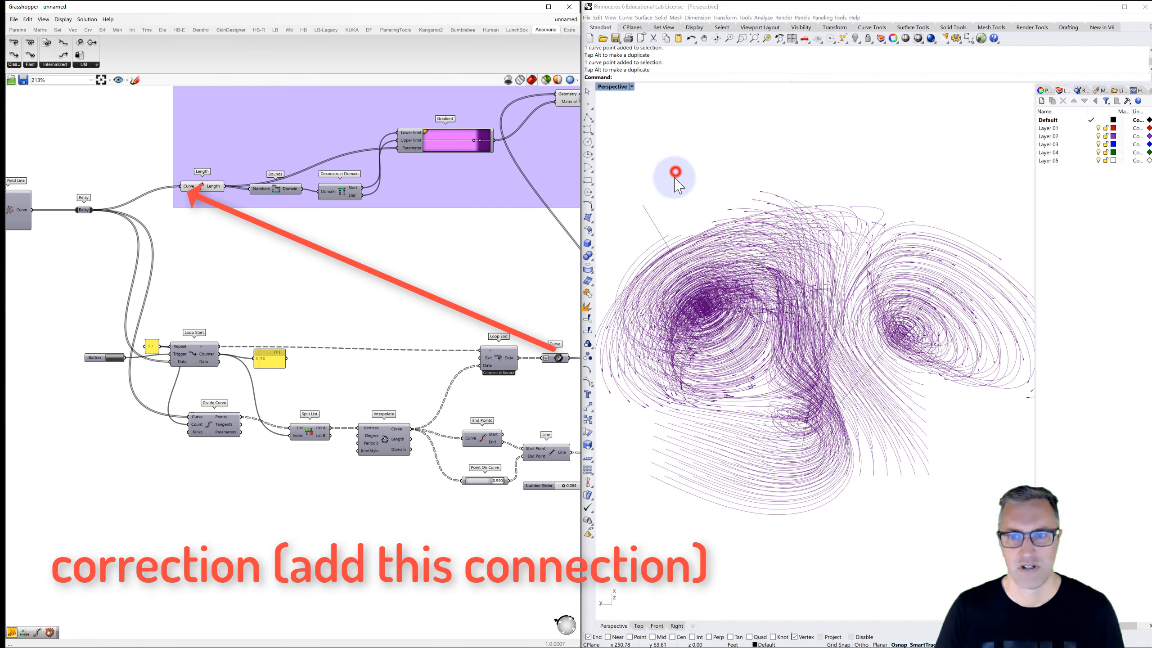
{"action": "left_click", "coordinate": [474, 141]}
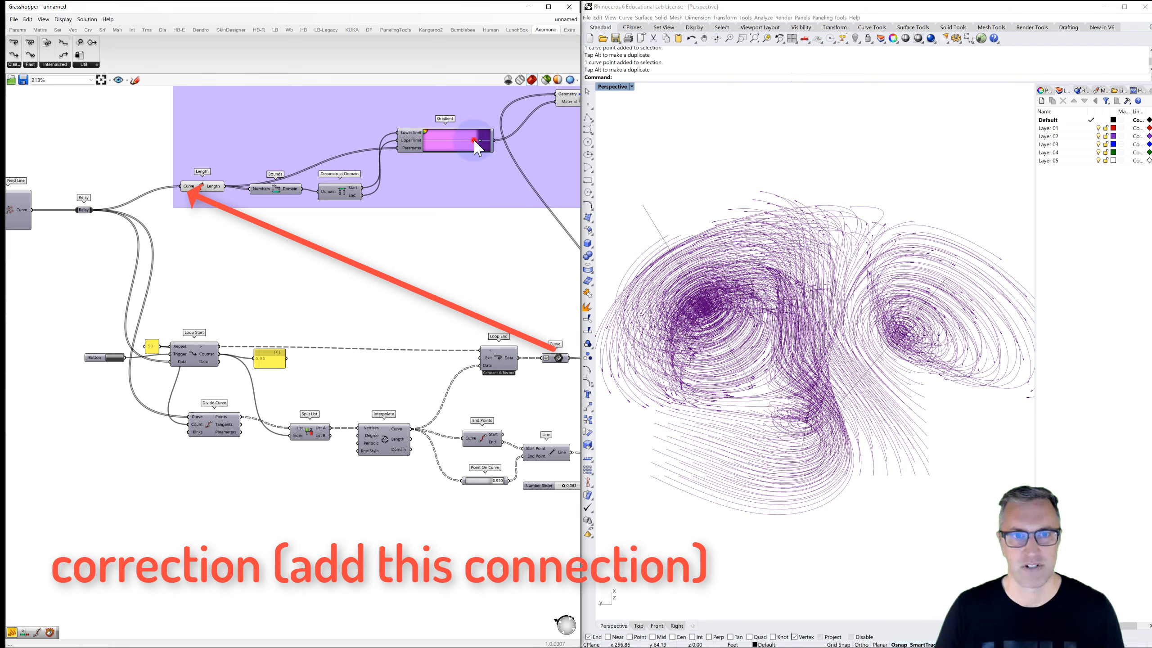
{"action": "left_click_drag", "start_coordinate": [454, 144], "coordinate": [455, 143]}
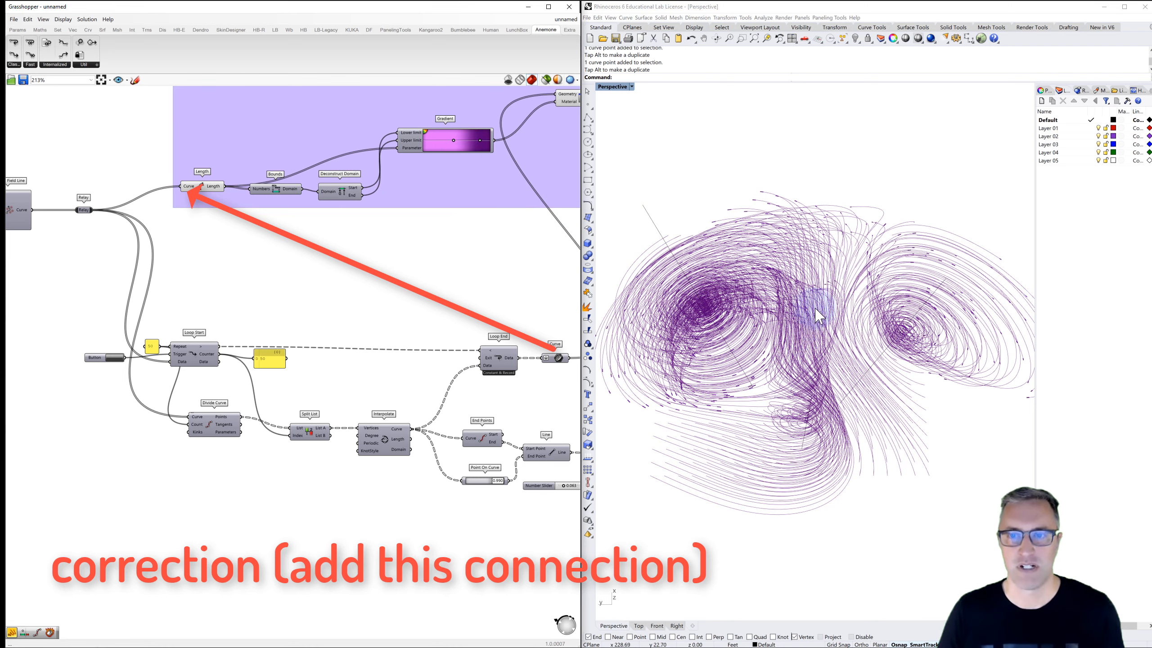
- Enlarge the field-line tips by setting the Pipe radius slider to 0.089 and the Point On Curve parameter to 0.985
{"action": "right_click_drag", "start_coordinate": [557, 422], "coordinate": [422, 387]}
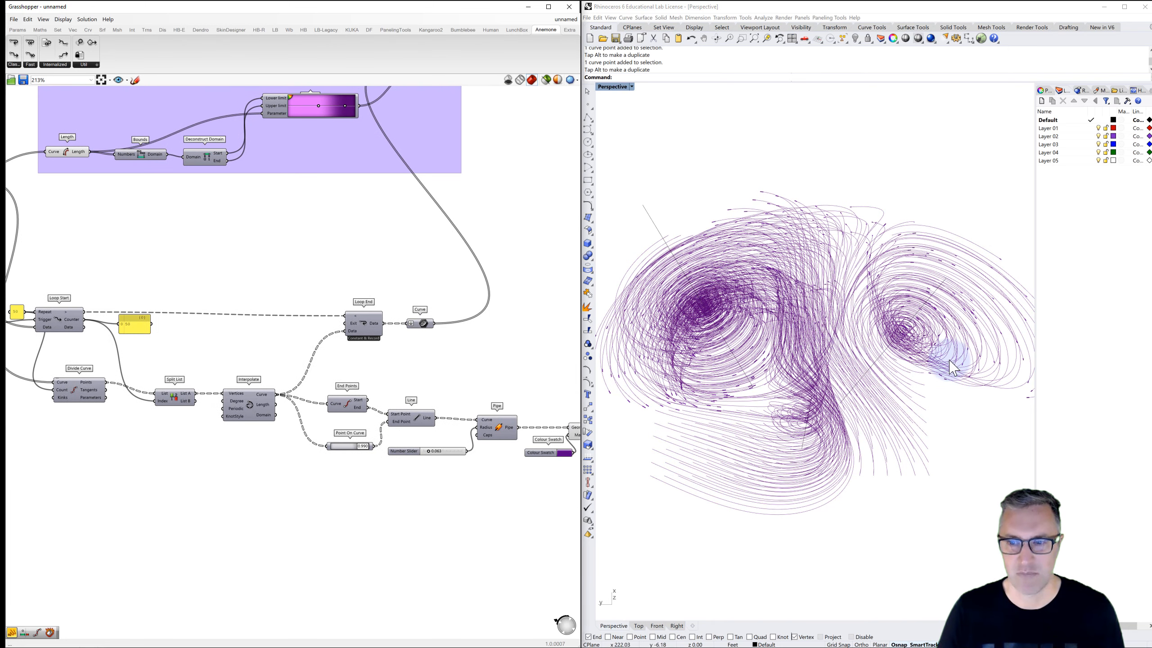
{"action": "right_click_drag", "start_coordinate": [534, 400], "coordinate": [497, 385]}
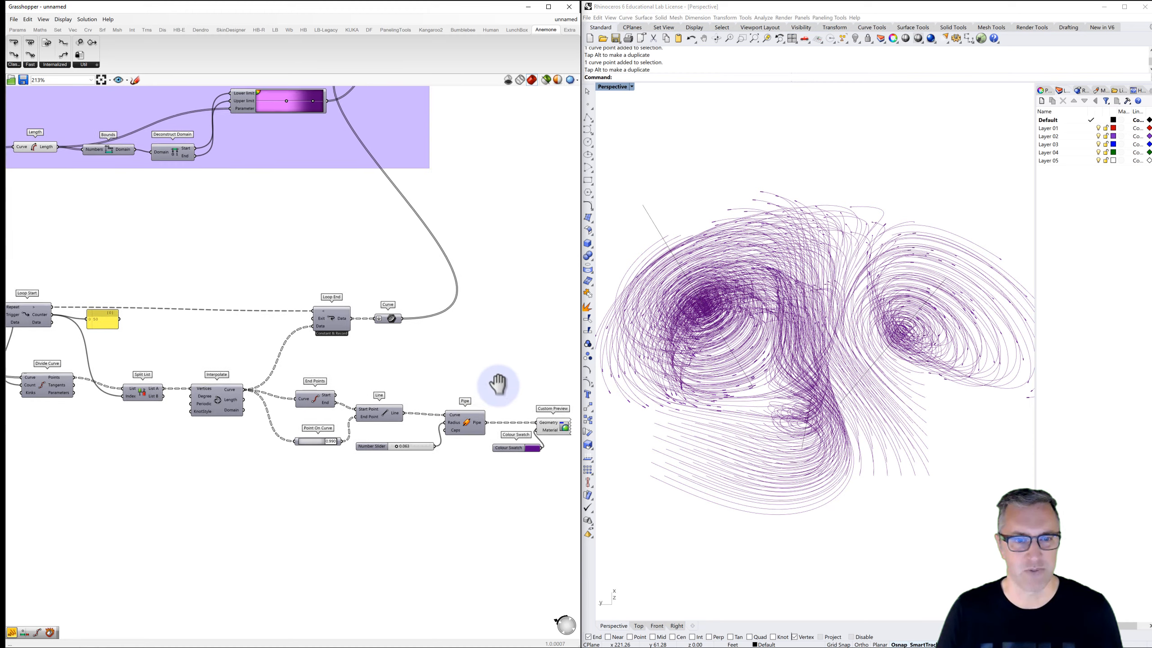
{"action": "scroll", "coordinate": [399, 457], "scroll_direction": "up", "scroll_amount": 3}
{"action": "scroll", "coordinate": [398, 452], "scroll_direction": "up", "scroll_amount": 2}
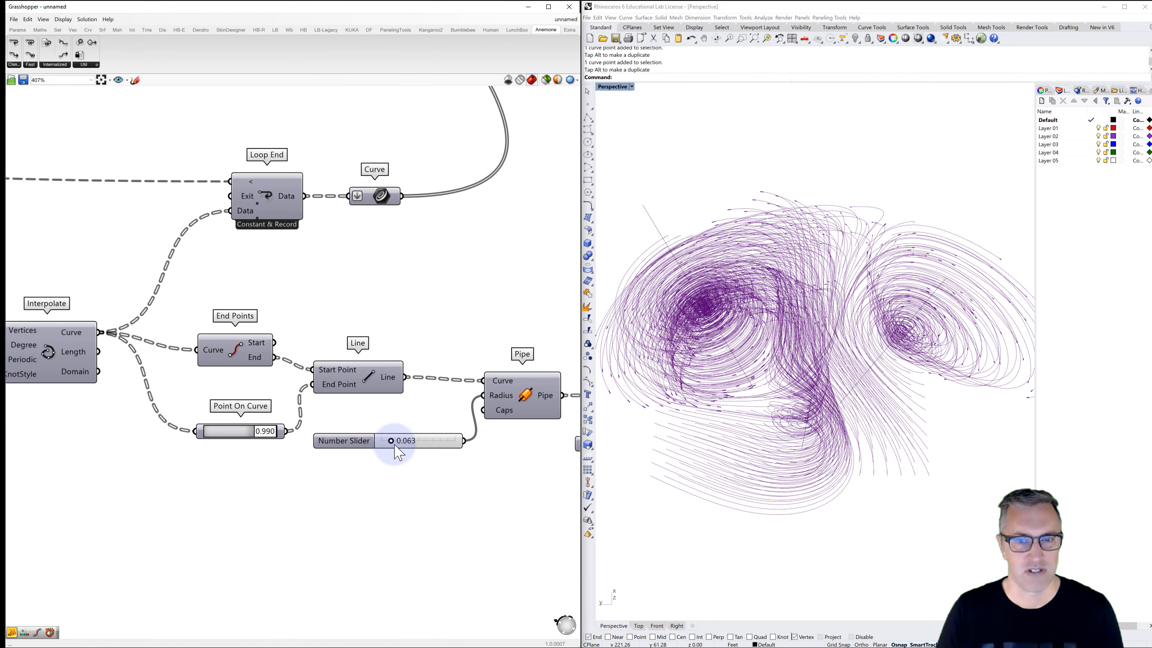
{"action": "scroll", "coordinate": [396, 447], "scroll_direction": "up", "scroll_amount": 2}
{"action": "left_click_drag", "start_coordinate": [393, 439], "coordinate": [400, 442]}
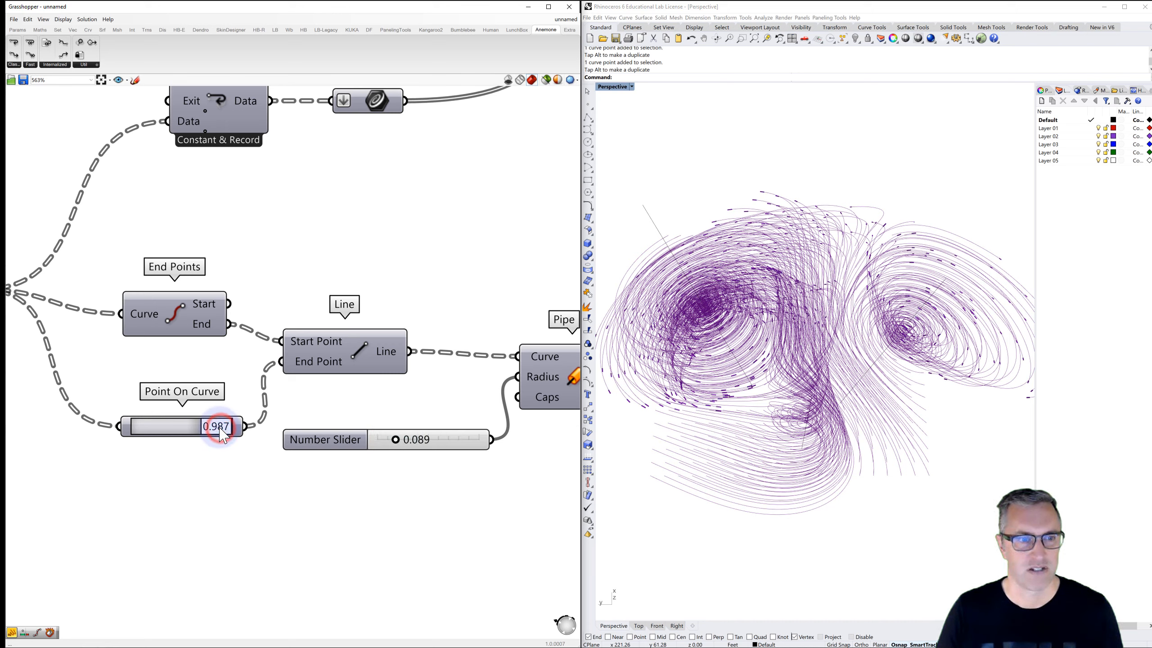
{"action": "left_click_drag", "start_coordinate": [220, 429], "coordinate": [221, 429]}
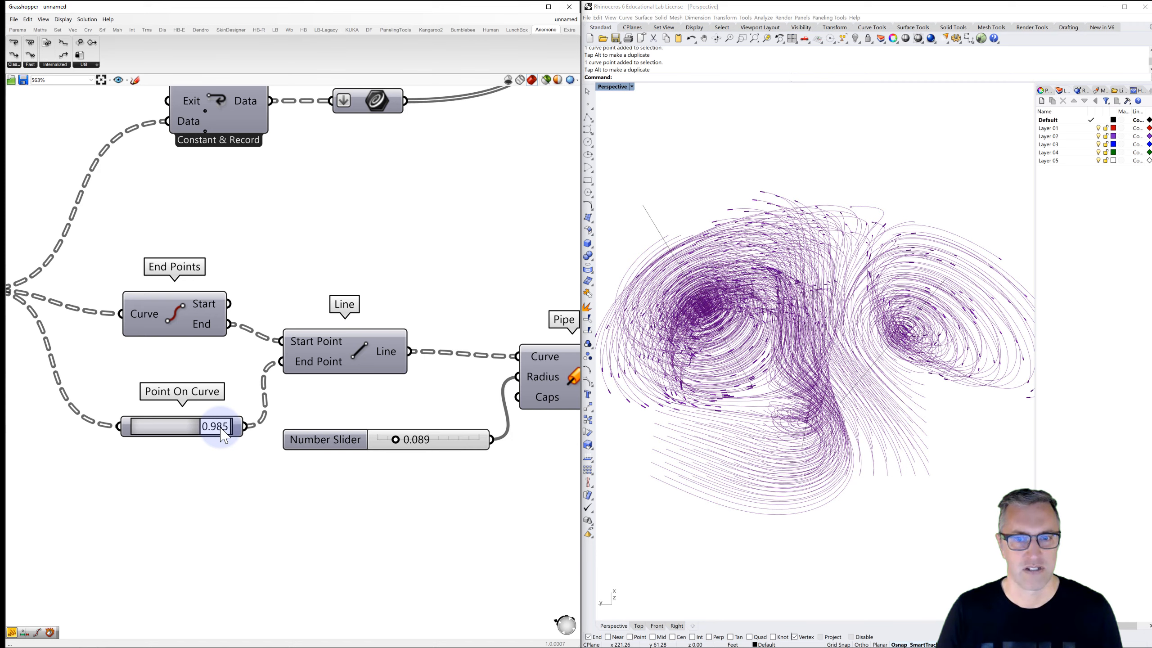
{"action": "left_click", "coordinate": [255, 476]}
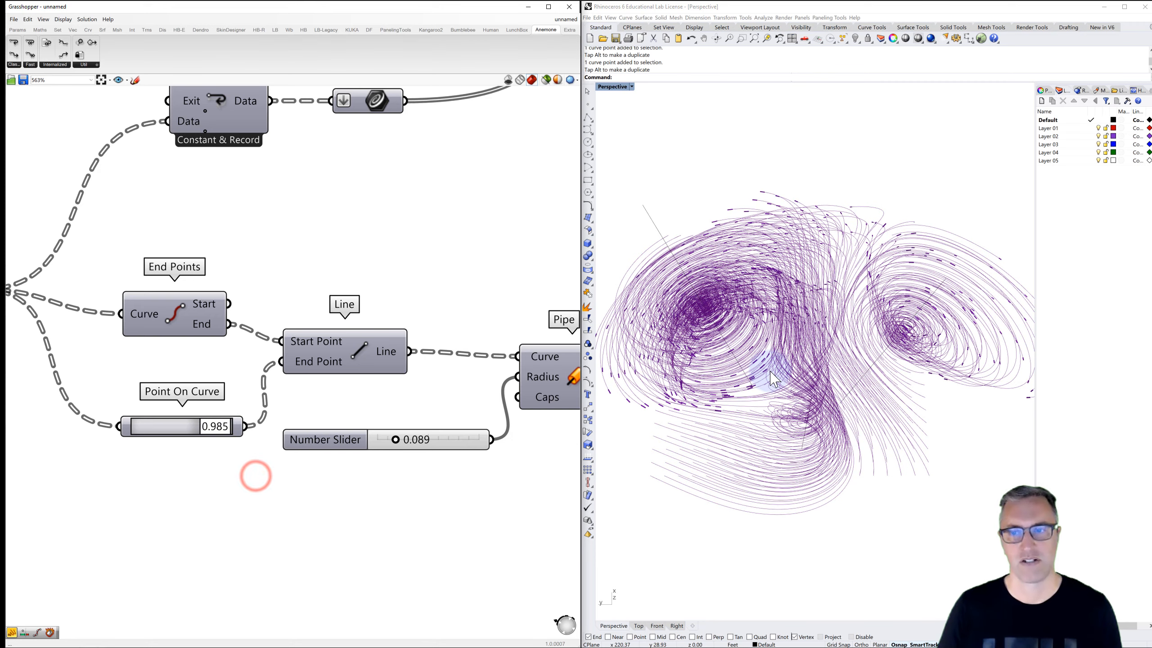
- Inspect the thicker, longer pipe tips on the field lines from a lower viewing angle
{"action": "scroll", "coordinate": [769, 371], "scroll_direction": "down", "scroll_amount": 2}
{"action": "right_click_drag", "start_coordinate": [818, 386], "coordinate": [836, 340]}
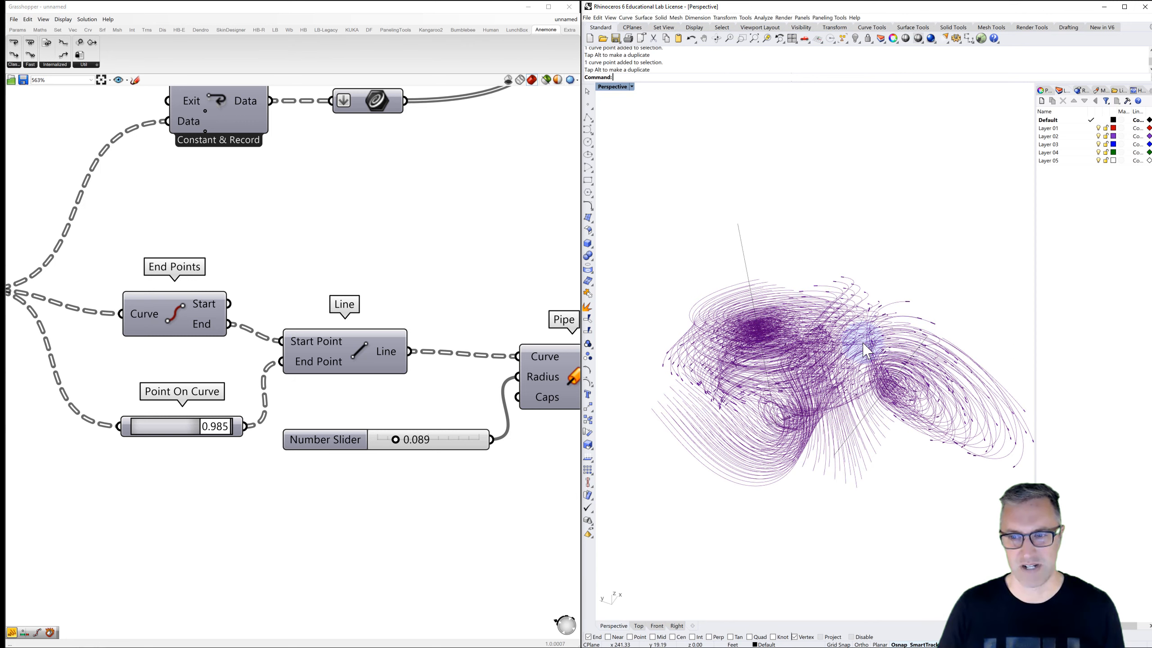
{"action": "right_click_drag", "start_coordinate": [866, 388], "coordinate": [877, 365], "text": "ctrl"}
{"action": "scroll", "coordinate": [870, 349], "scroll_direction": "down", "scroll_amount": 1}
{"action": "left_click", "coordinate": [801, 156]}
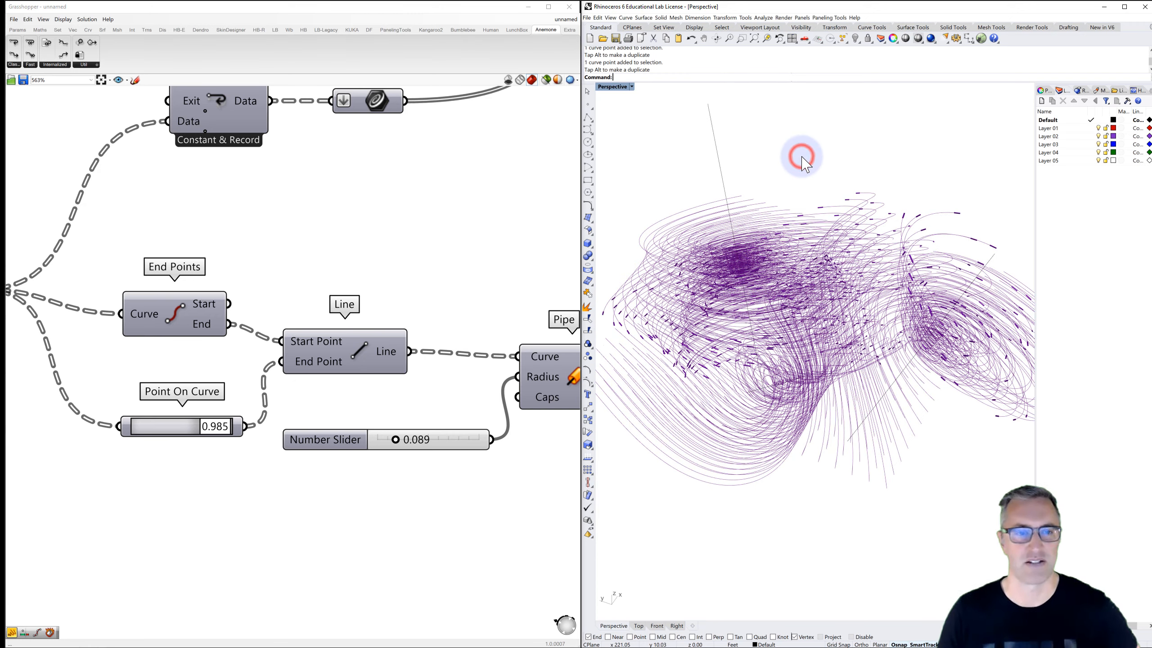
- Return to the Loop Start component and rerun the Anemone loop with its trigger button
{"action": "left_click", "coordinate": [443, 331]}
{"action": "scroll", "coordinate": [358, 359], "scroll_direction": "down", "scroll_amount": 4}
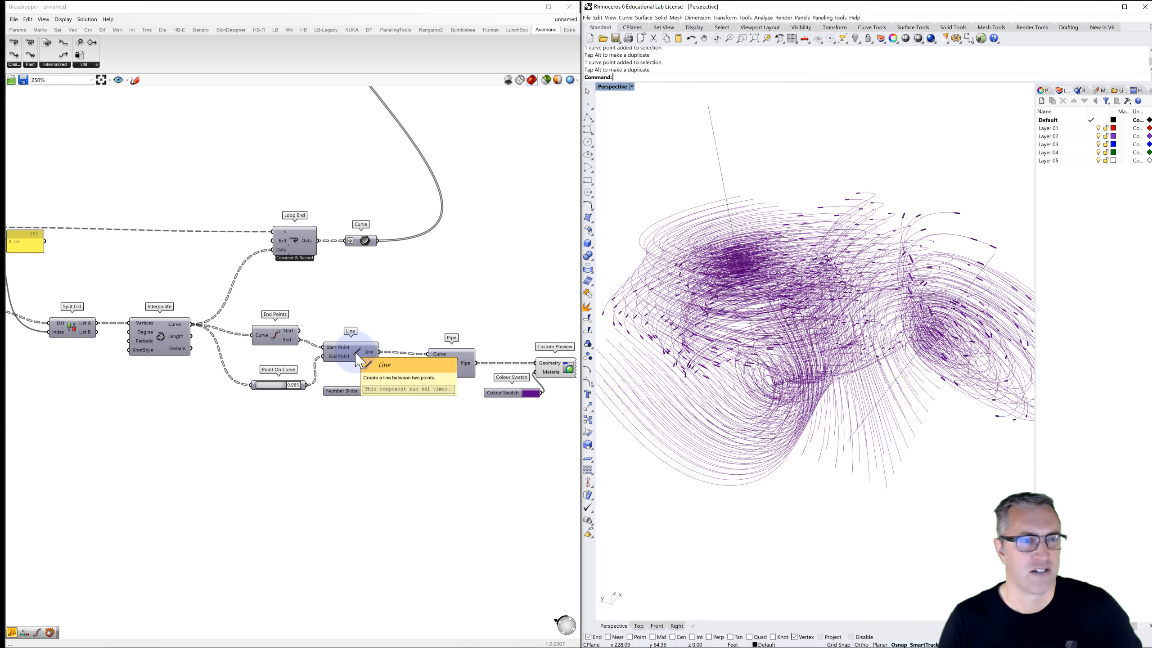
{"action": "right_click_drag", "start_coordinate": [250, 345], "coordinate": [435, 338]}
{"action": "right_click_drag", "start_coordinate": [241, 340], "coordinate": [323, 376]}
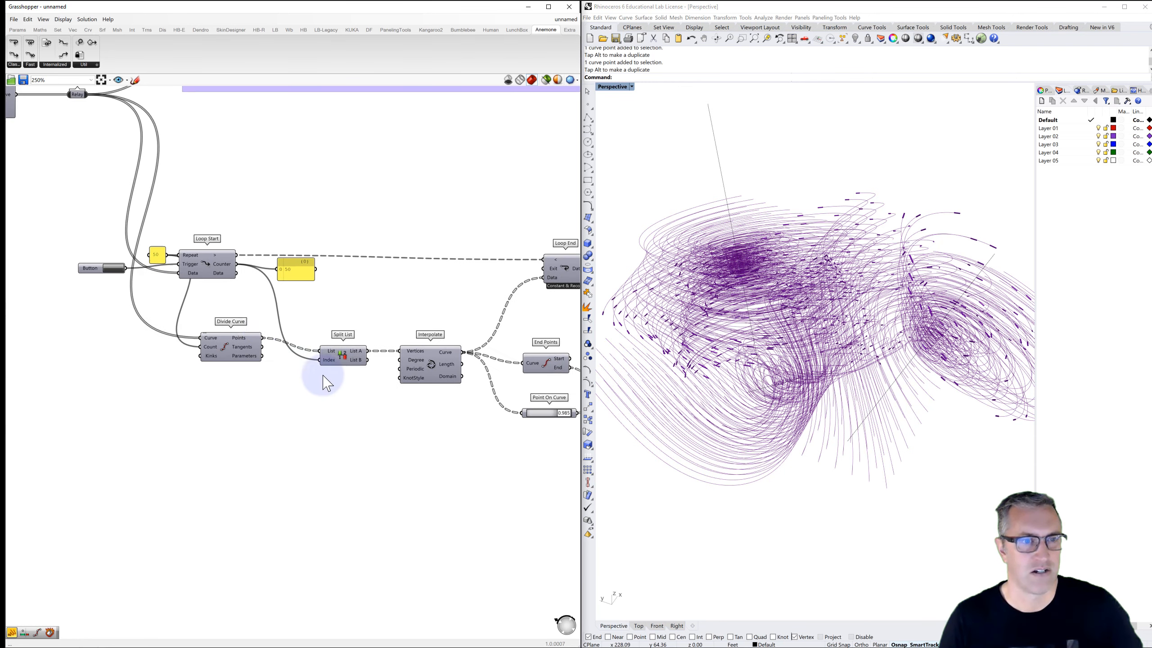
{"action": "left_click", "coordinate": [116, 271]}
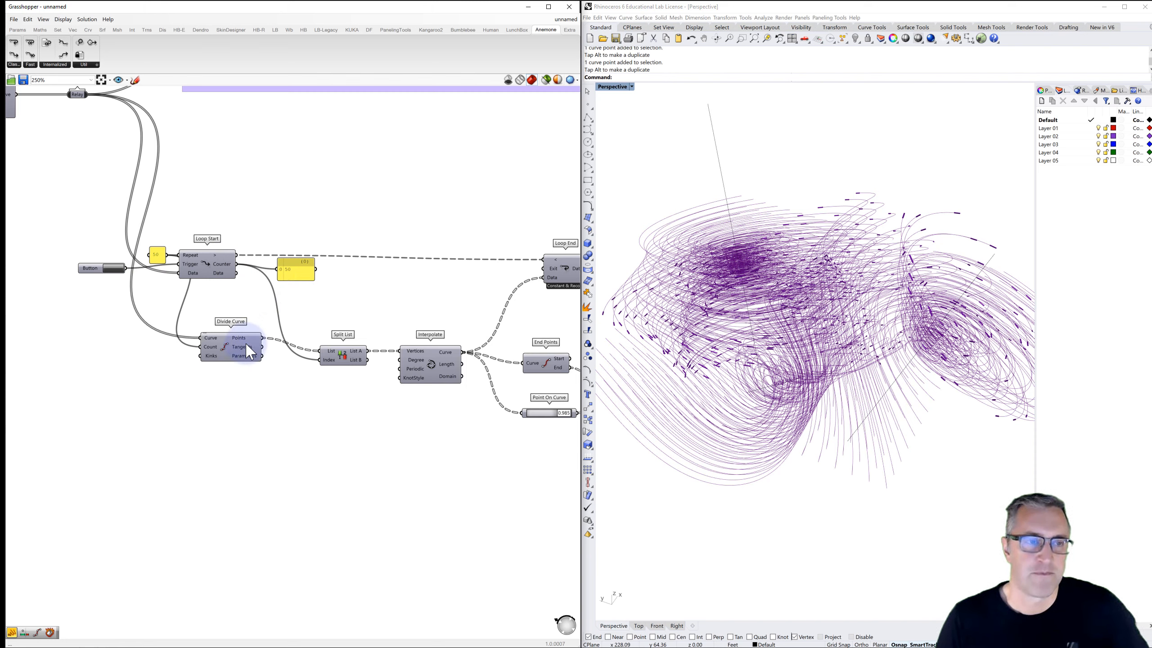
- Lower the repeat count in the panel that feeds Loop Start
{"action": "double_click", "coordinate": [159, 255]}
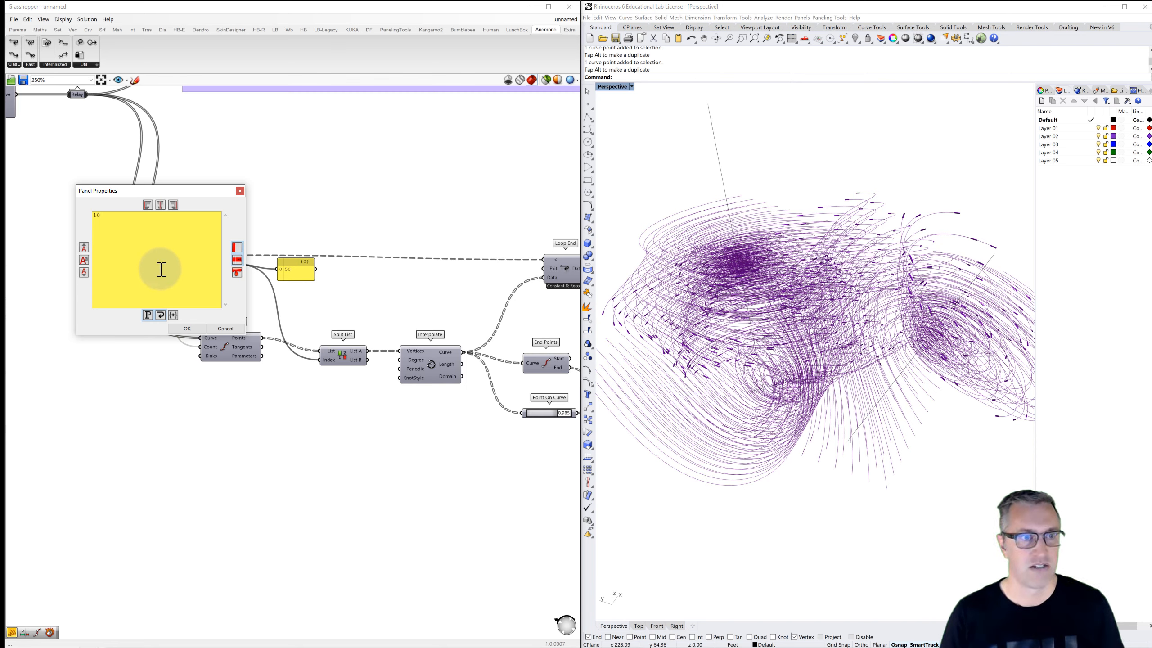
{"action": "left_click", "coordinate": [188, 327]}
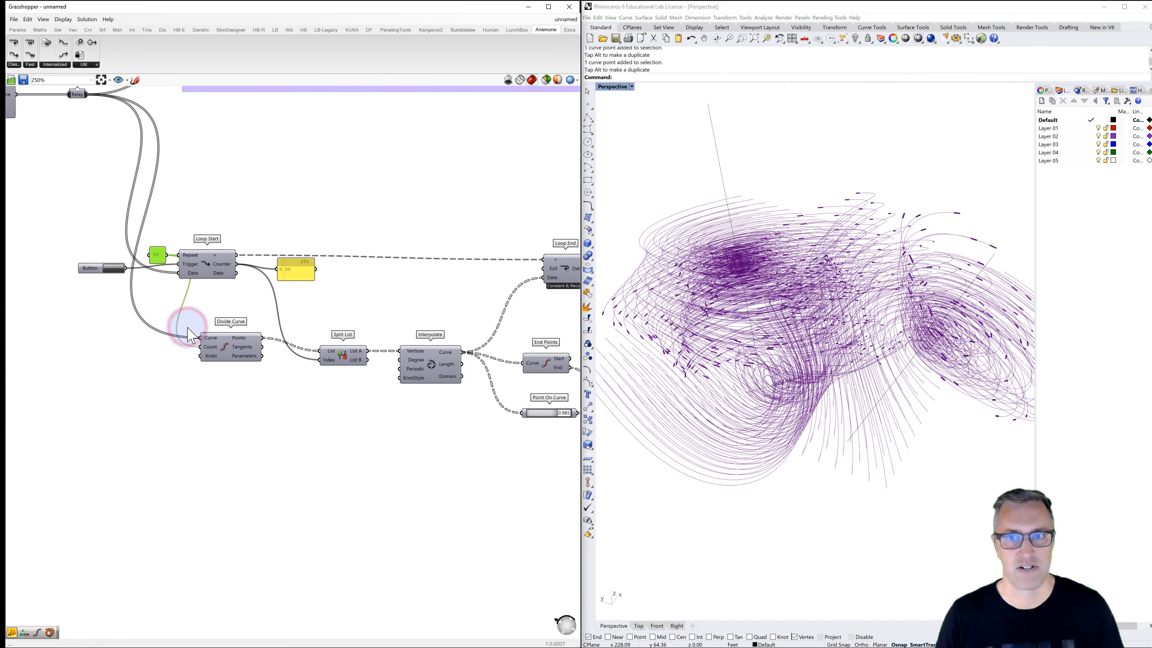
{"action": "left_click", "coordinate": [115, 346]}
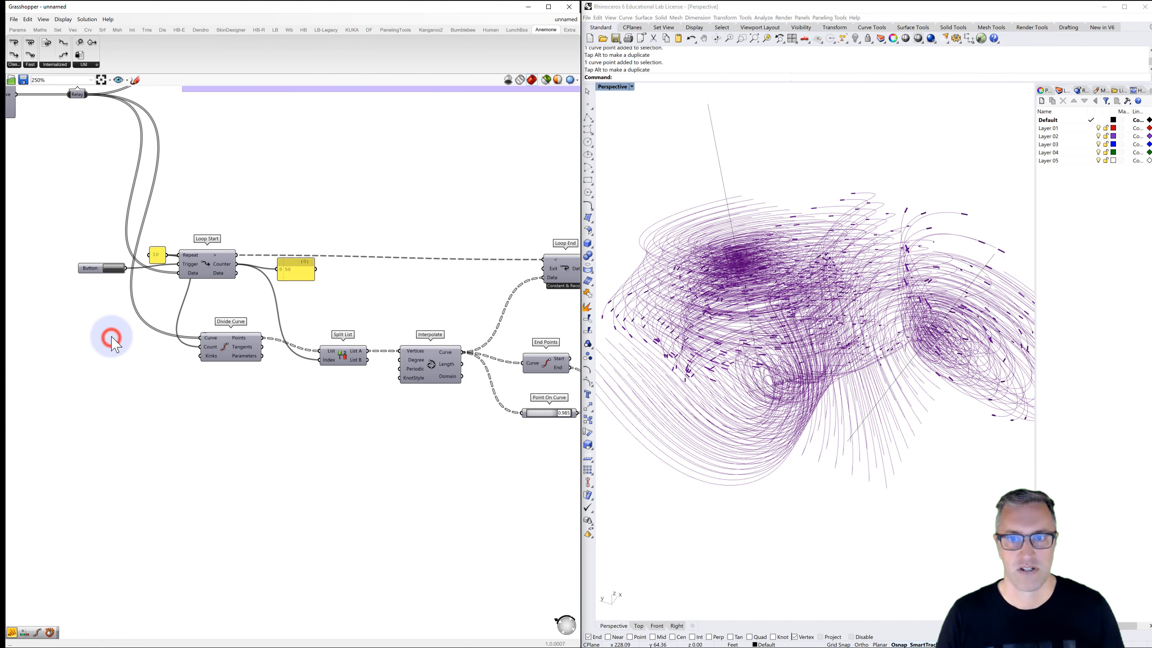
- Rerun the Anemone loop, then set the Loop Start repeat panel to 25 and run the loop again
{"action": "left_click", "coordinate": [113, 269]}
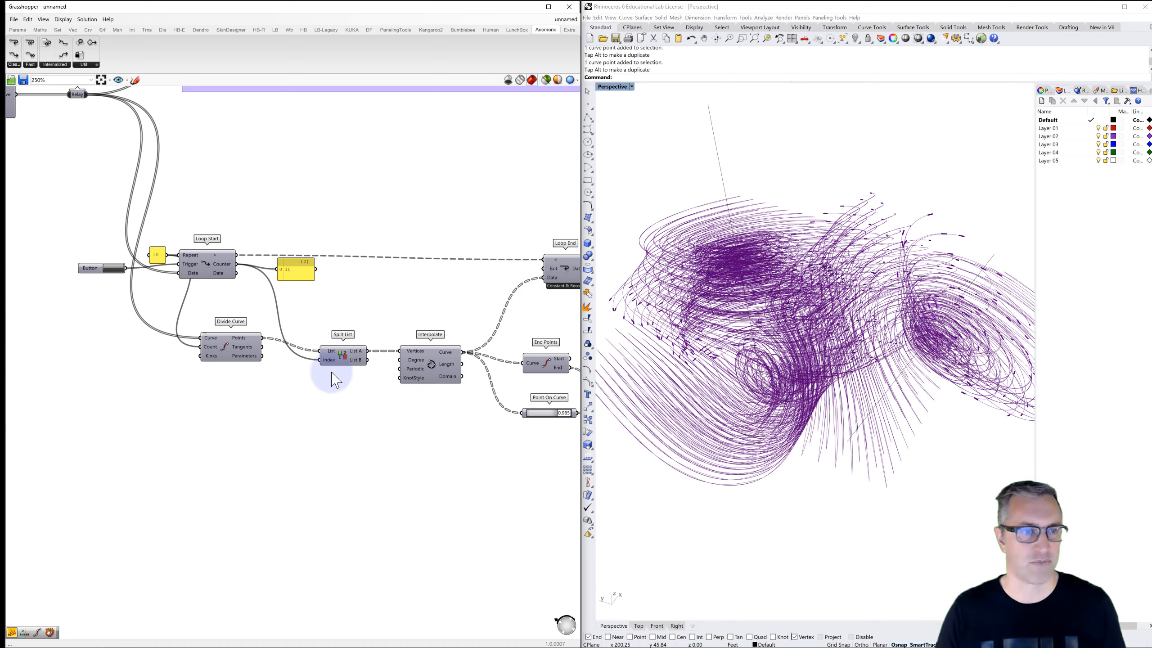
{"action": "double_click", "coordinate": [158, 259]}
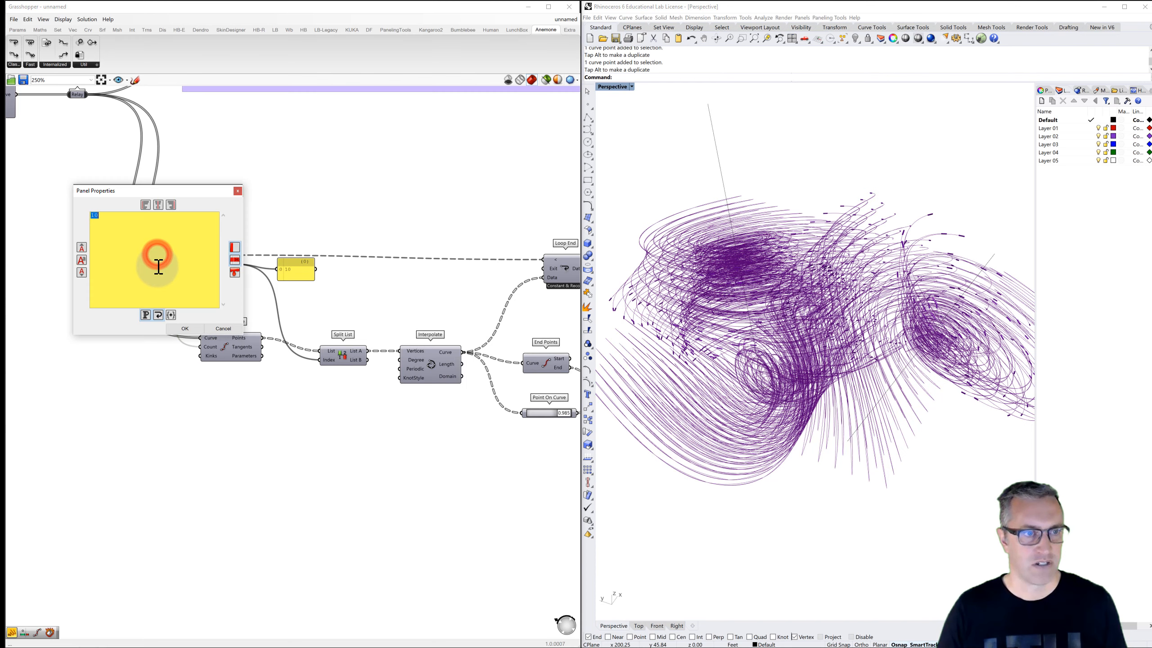
{"action": "type", "text": "25"}
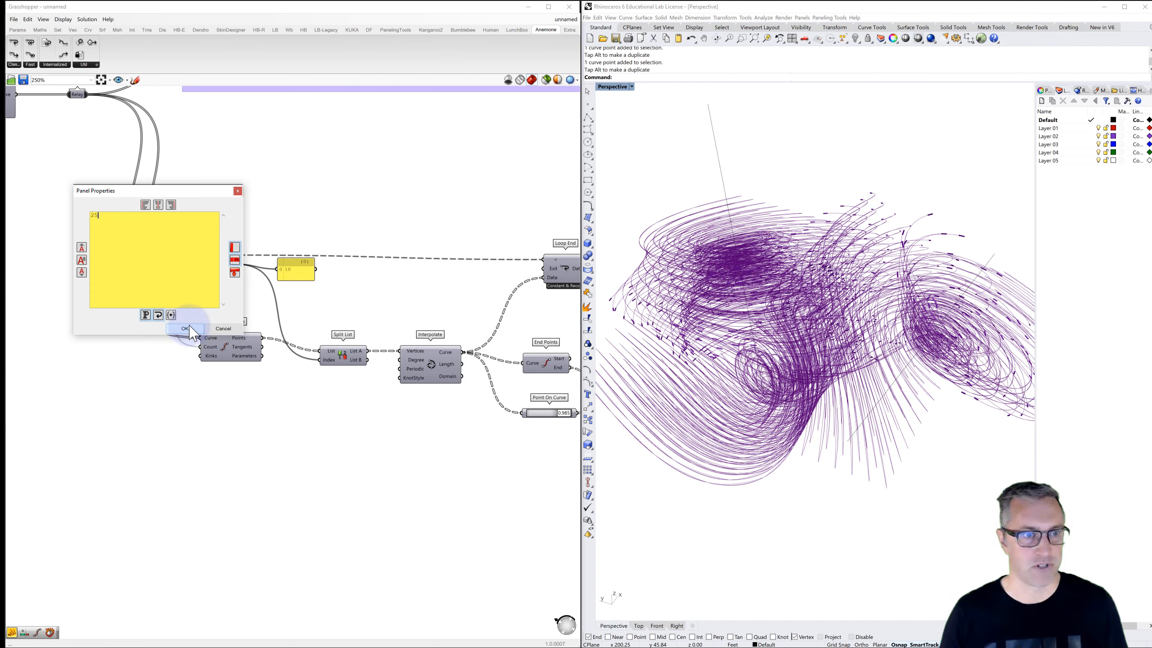
{"action": "left_click", "coordinate": [184, 328]}
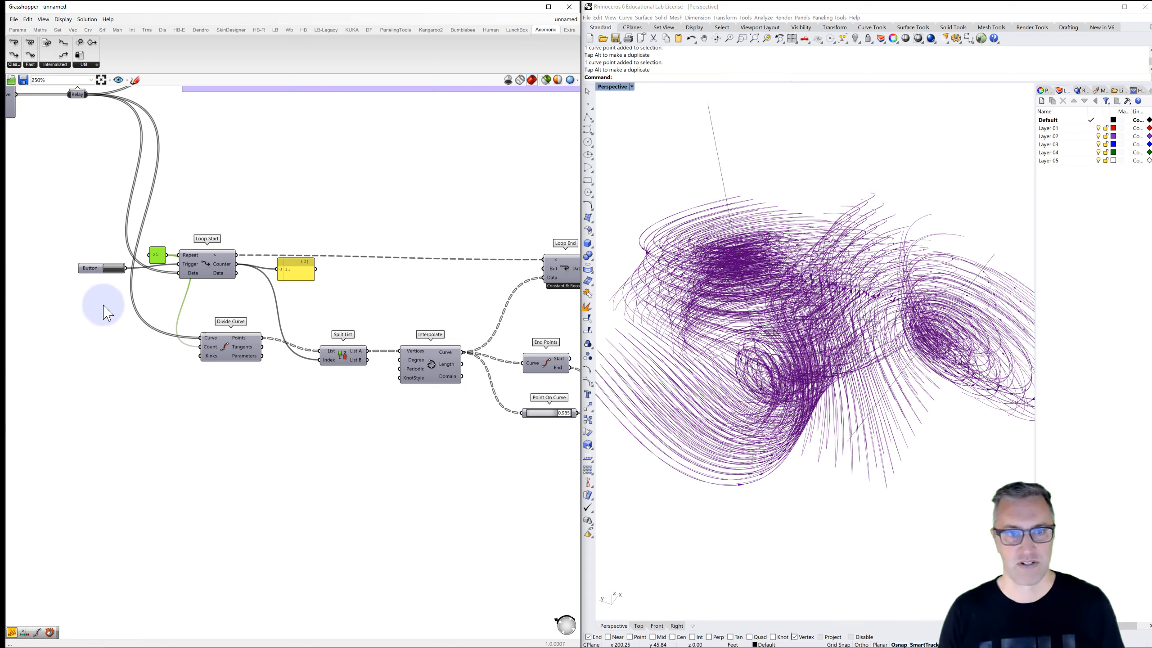
{"action": "left_click", "coordinate": [119, 268]}
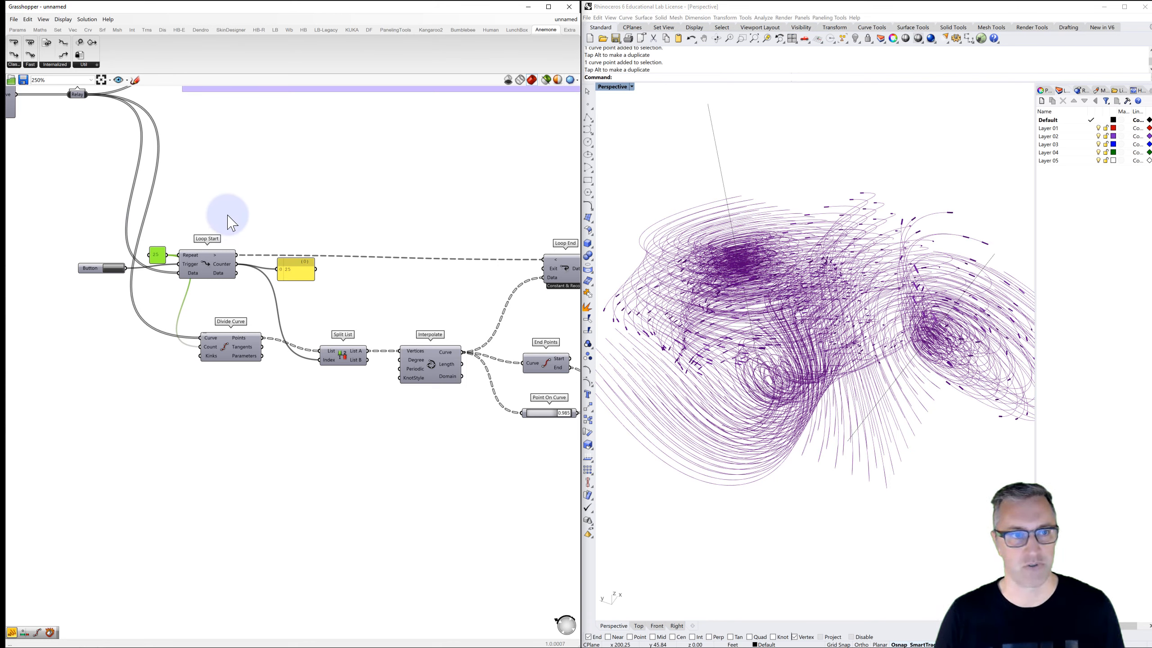
- Disable the Relay after Field Line, set the Steps slider to 95, and re-enable the Relay to regrow shorter field lines
{"action": "right_click_drag", "start_coordinate": [311, 227], "coordinate": [478, 259]}
{"action": "right_click_drag", "start_coordinate": [215, 198], "coordinate": [348, 254]}
{"action": "scroll", "coordinate": [156, 200], "scroll_direction": "up", "scroll_amount": 1}
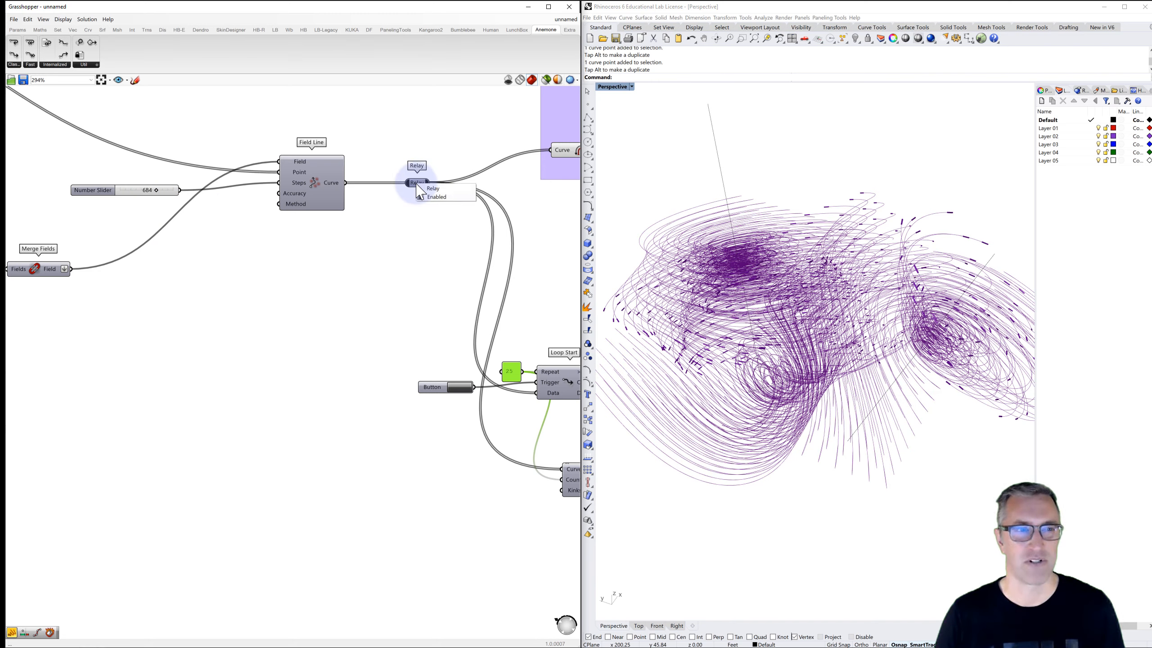
{"action": "left_click", "coordinate": [434, 198]}
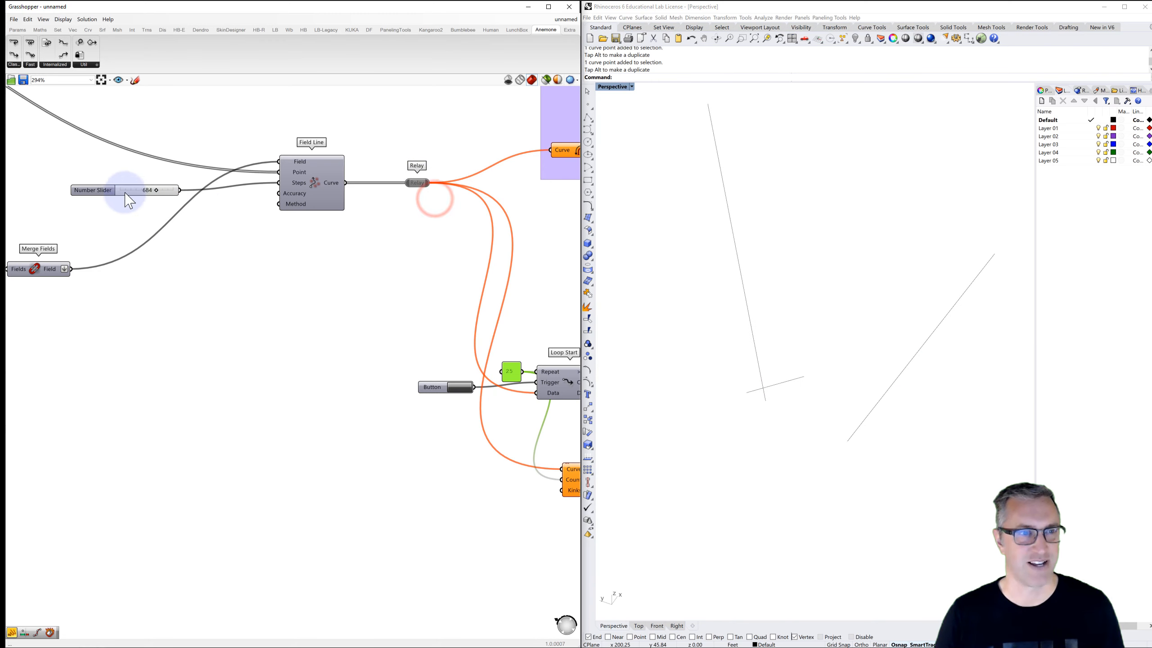
{"action": "left_click_drag", "start_coordinate": [157, 191], "coordinate": [128, 192]}
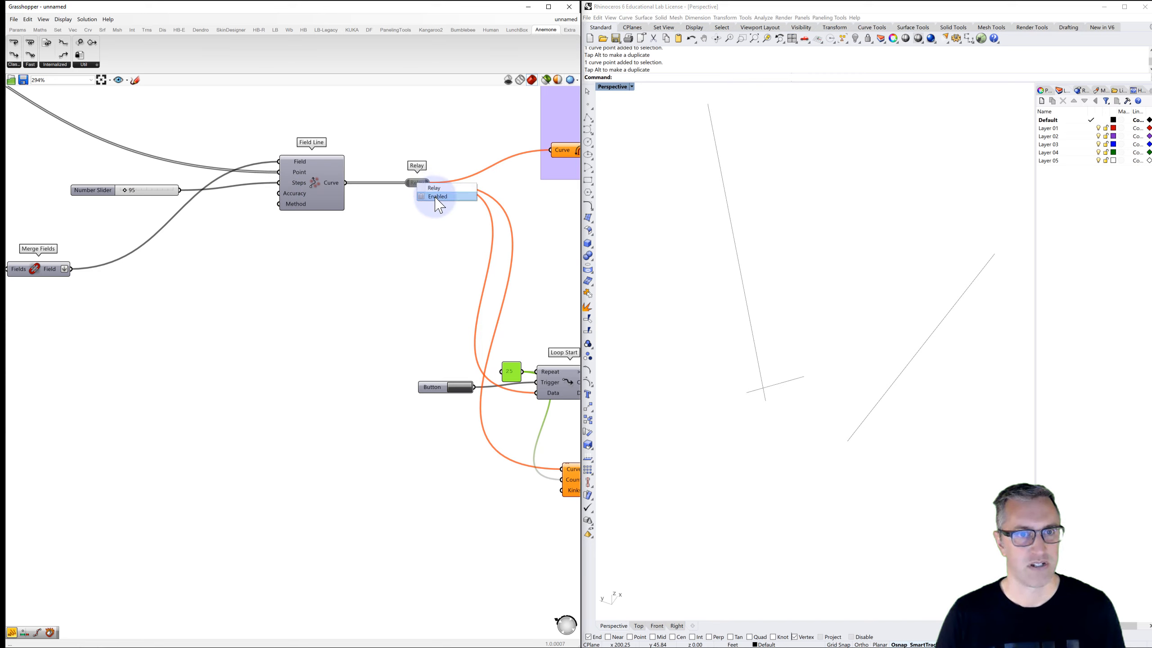
{"action": "left_click", "coordinate": [436, 198]}
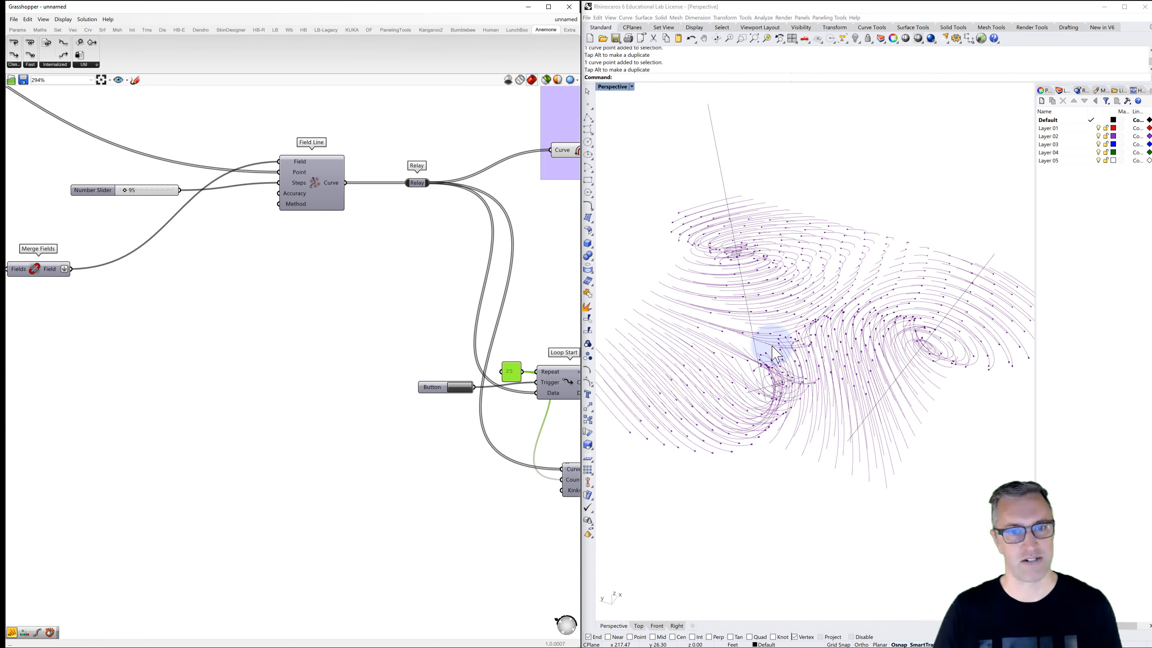
{"action": "right_click_drag", "start_coordinate": [562, 432], "coordinate": [424, 424]}
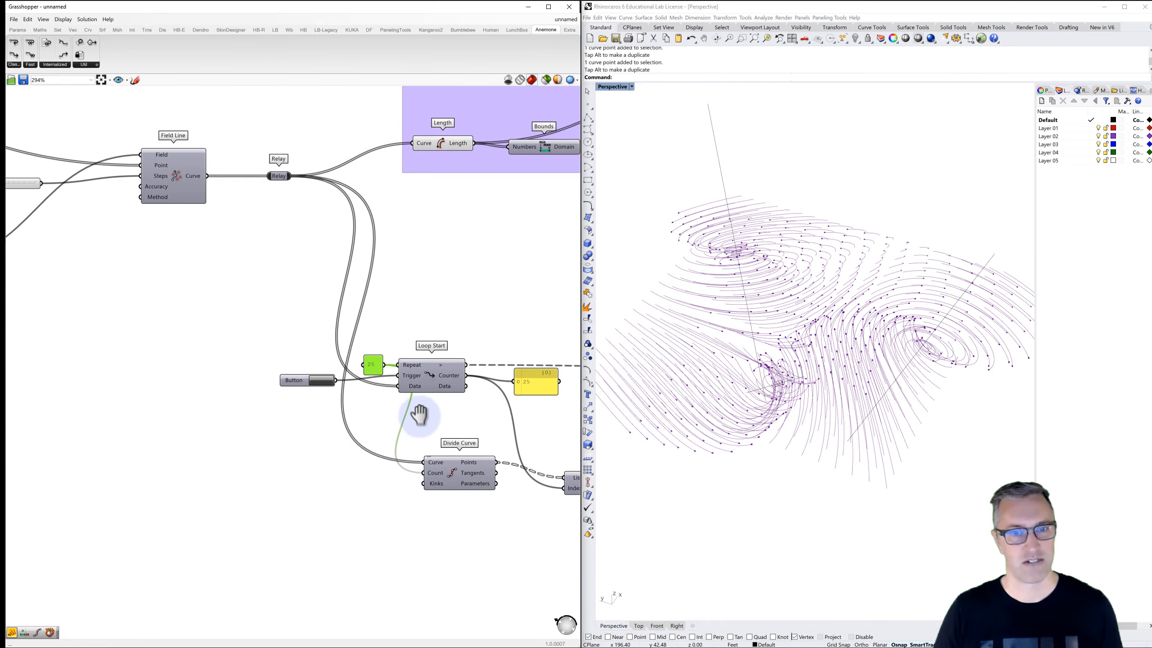
{"action": "right_click_drag", "start_coordinate": [655, 405], "coordinate": [830, 394]}
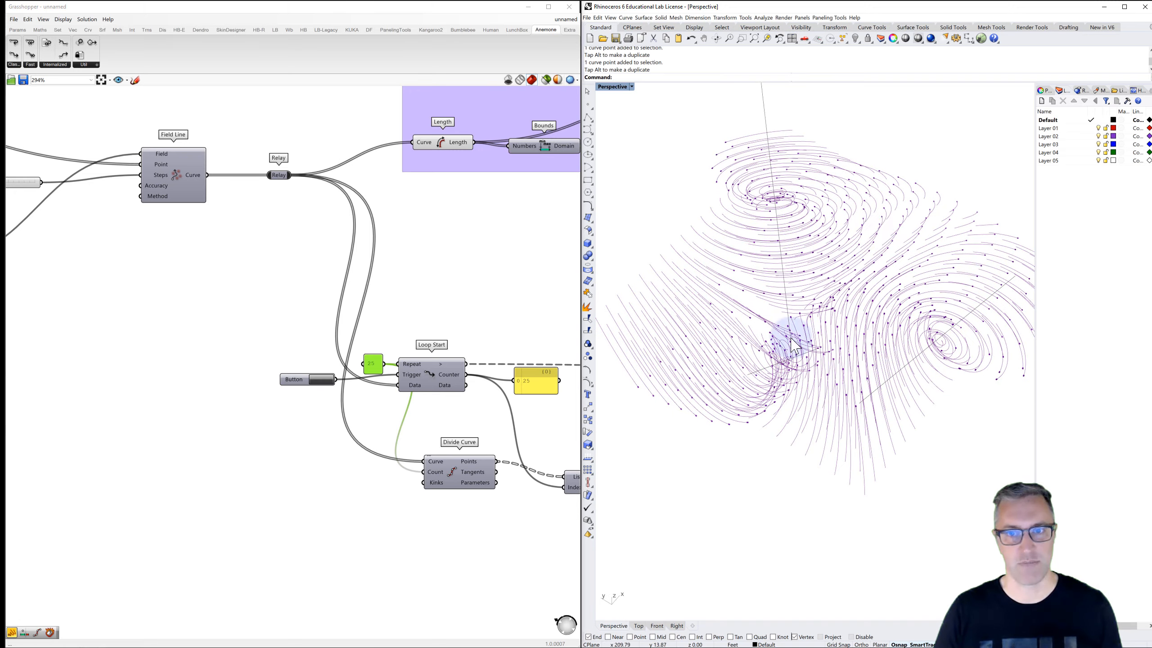
{"action": "right_click_drag", "start_coordinate": [836, 299], "coordinate": [898, 311]}
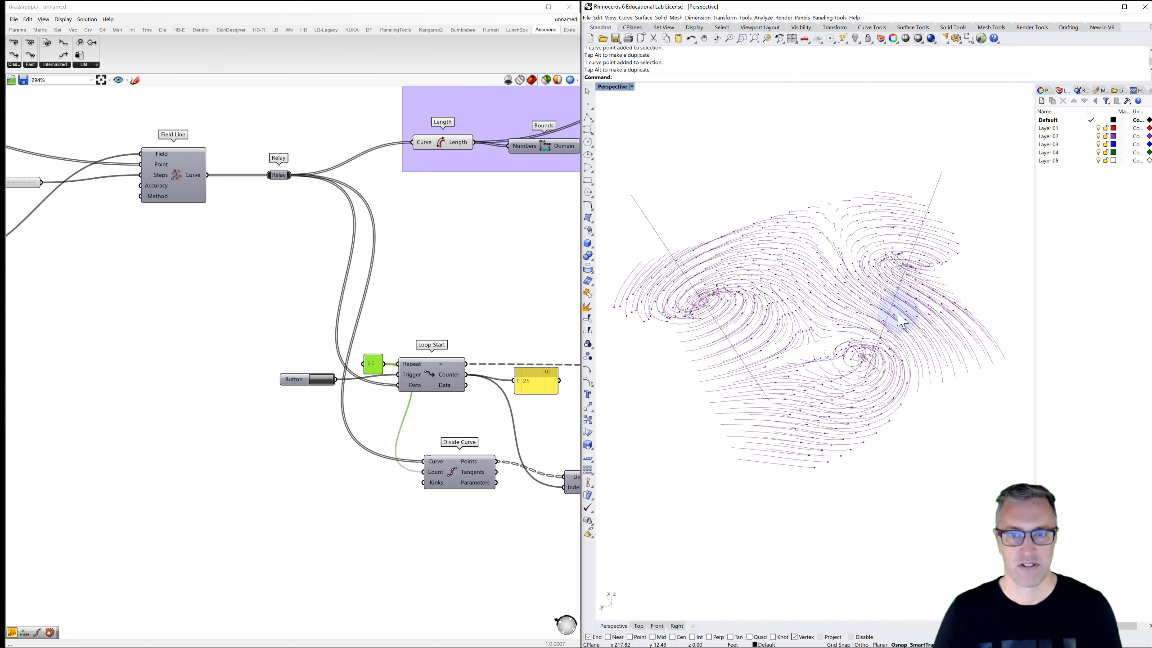
- With the Relay temporarily disabled, set the Field Line Steps slider to 38, then re-enable it to regrow the lines
{"action": "right_click_drag", "start_coordinate": [269, 213], "coordinate": [360, 211]}
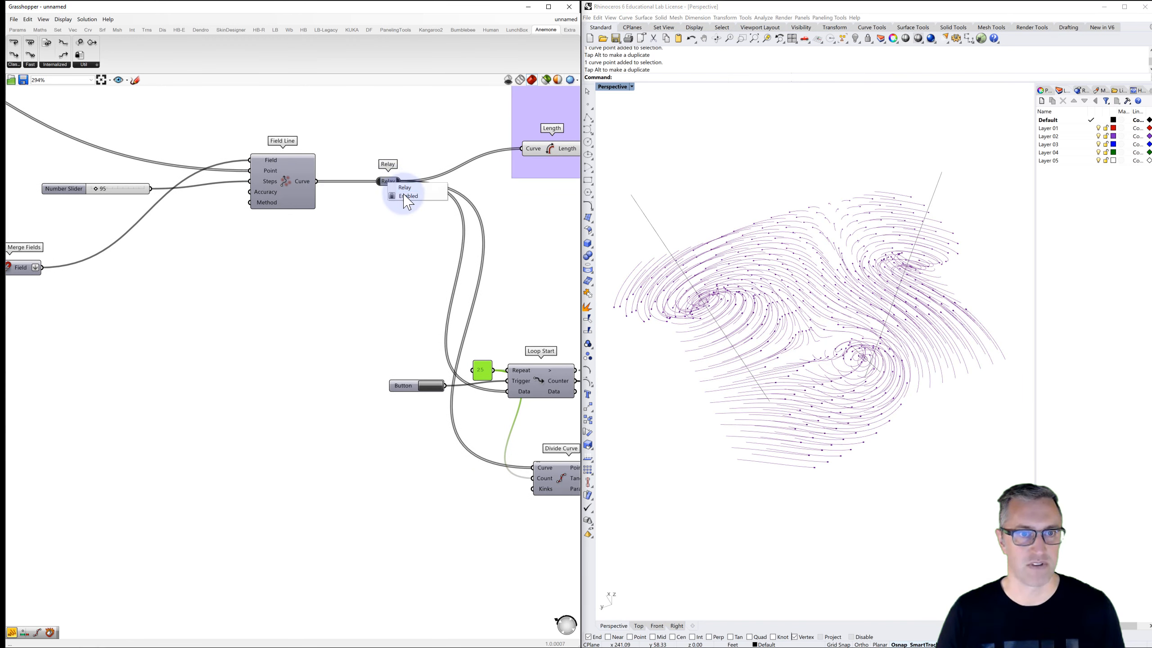
{"action": "scroll", "coordinate": [63, 184], "scroll_direction": "up", "scroll_amount": 8}
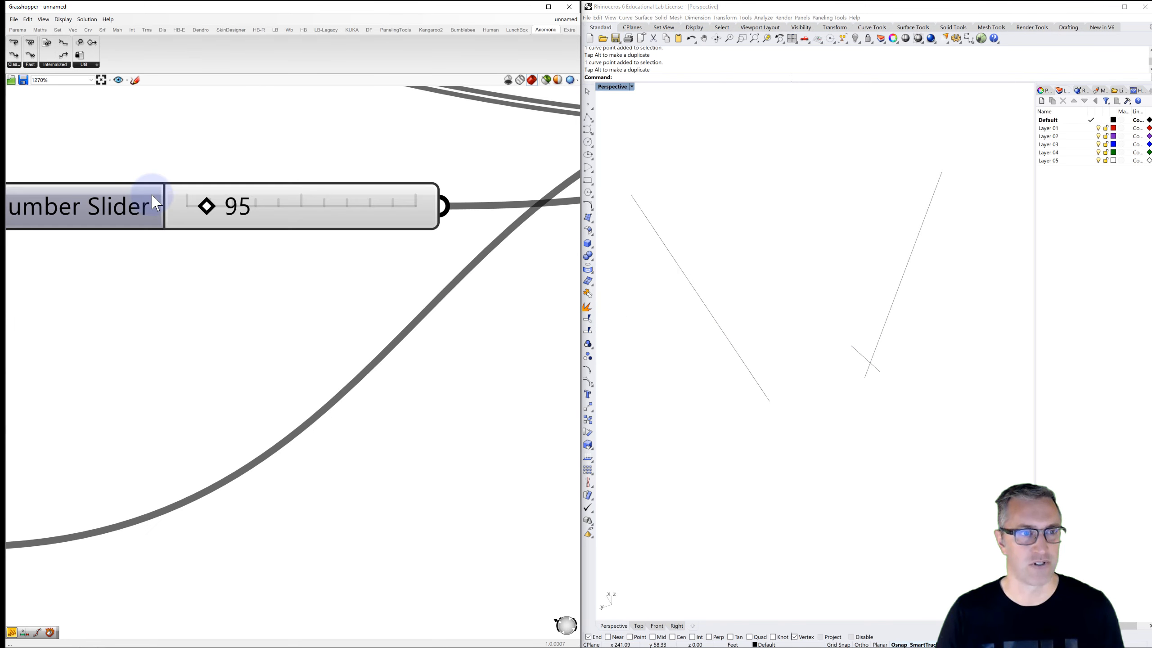
{"action": "left_click_drag", "start_coordinate": [203, 206], "coordinate": [191, 217]}
{"action": "scroll", "coordinate": [192, 233], "scroll_direction": "down", "scroll_amount": 6}
{"action": "right_click_drag", "start_coordinate": [249, 249], "coordinate": [166, 258]}
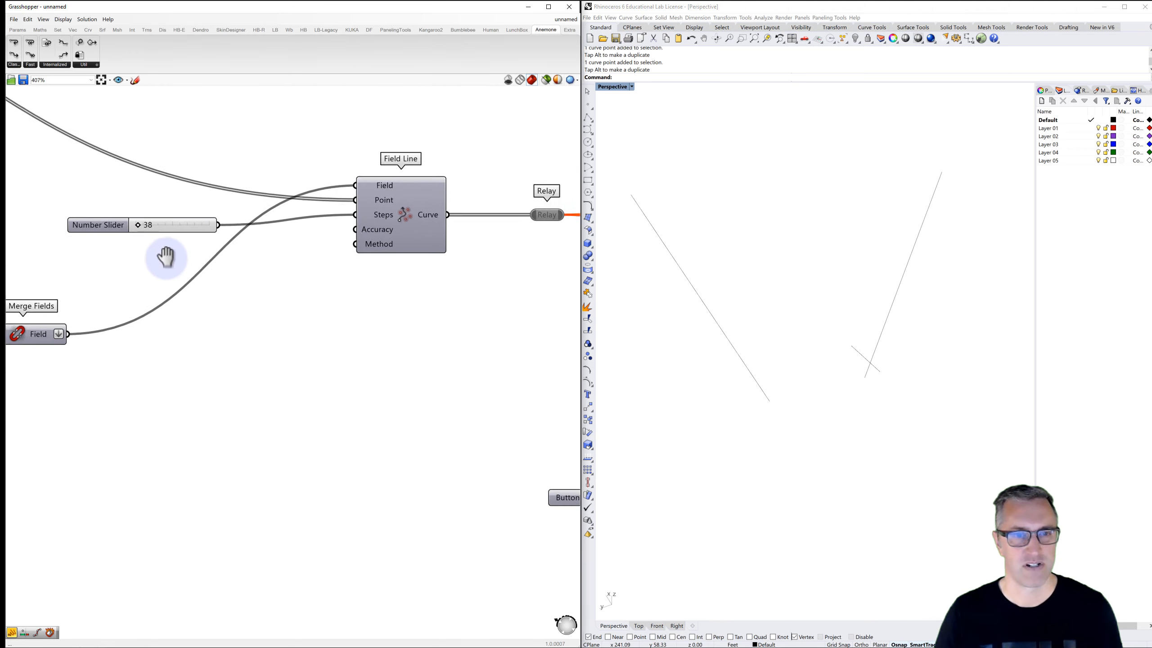
{"action": "scroll", "coordinate": [166, 258], "scroll_direction": "down", "scroll_amount": 2}
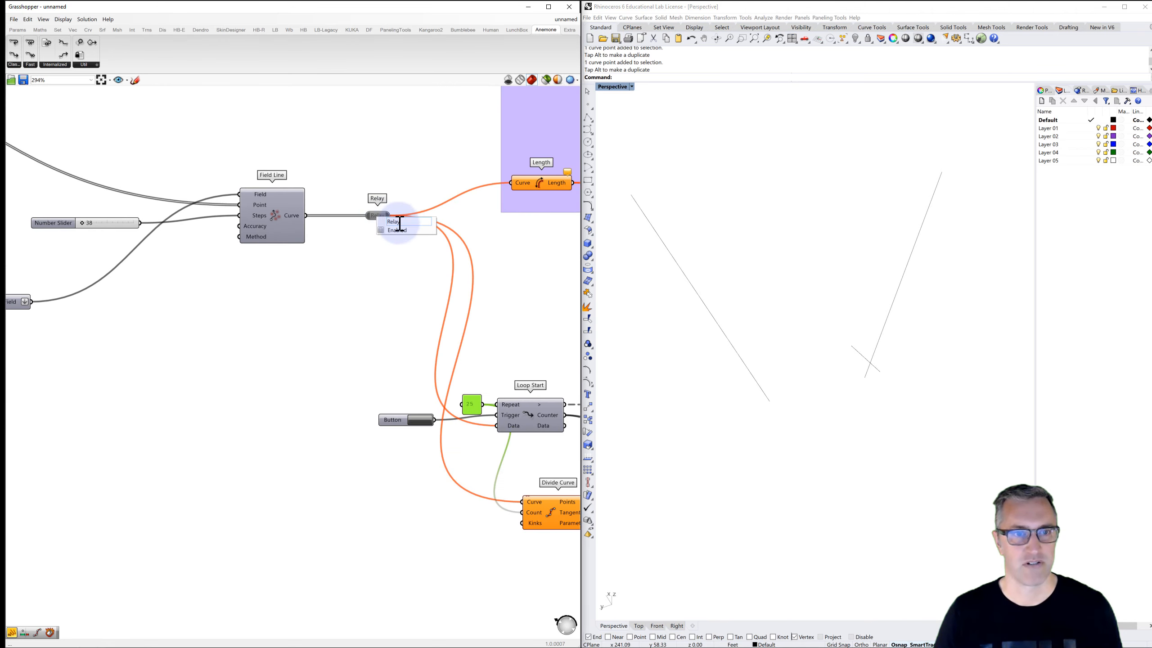
{"action": "left_click", "coordinate": [401, 232]}
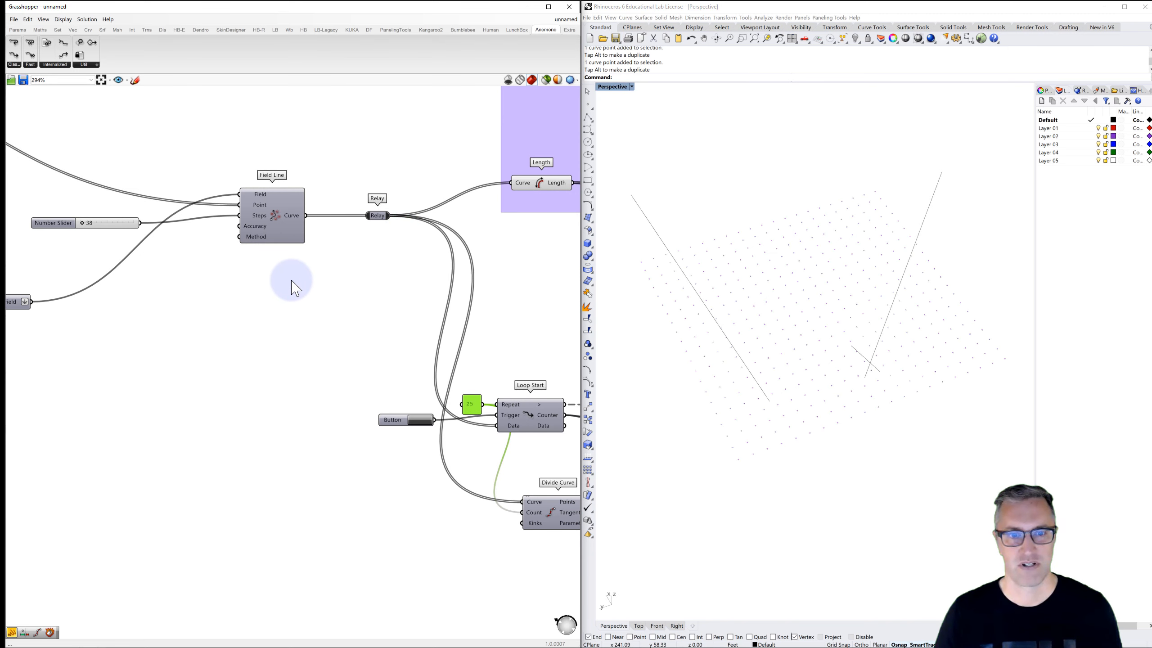
{"action": "right_click_drag", "start_coordinate": [445, 352], "coordinate": [352, 313]}
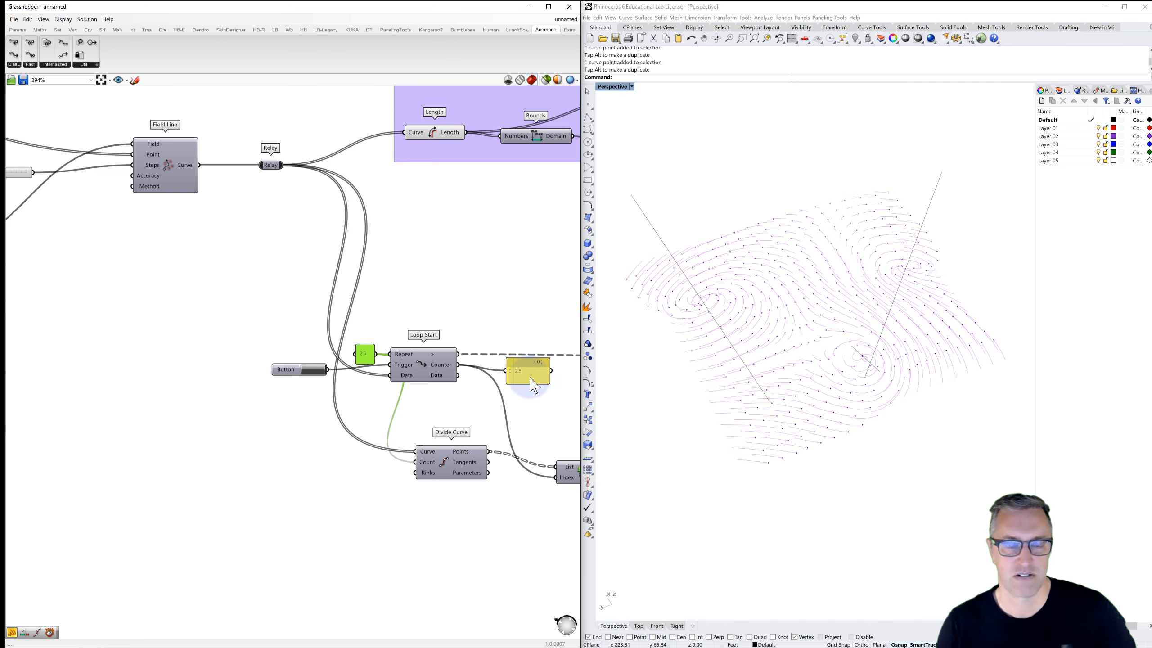
{"action": "mouse_move", "coordinate": [869, 462]}
{"action": "right_mouse_down"}
{"action": "mouse_move", "coordinate": [838, 432]}
{"action": "mouse_move", "coordinate": [833, 447]}
{"action": "mouse_move", "coordinate": [889, 469]}
{"action": "mouse_move", "coordinate": [864, 470]}
{"action": "mouse_move", "coordinate": [864, 450]}
{"action": "right_mouse_up"}
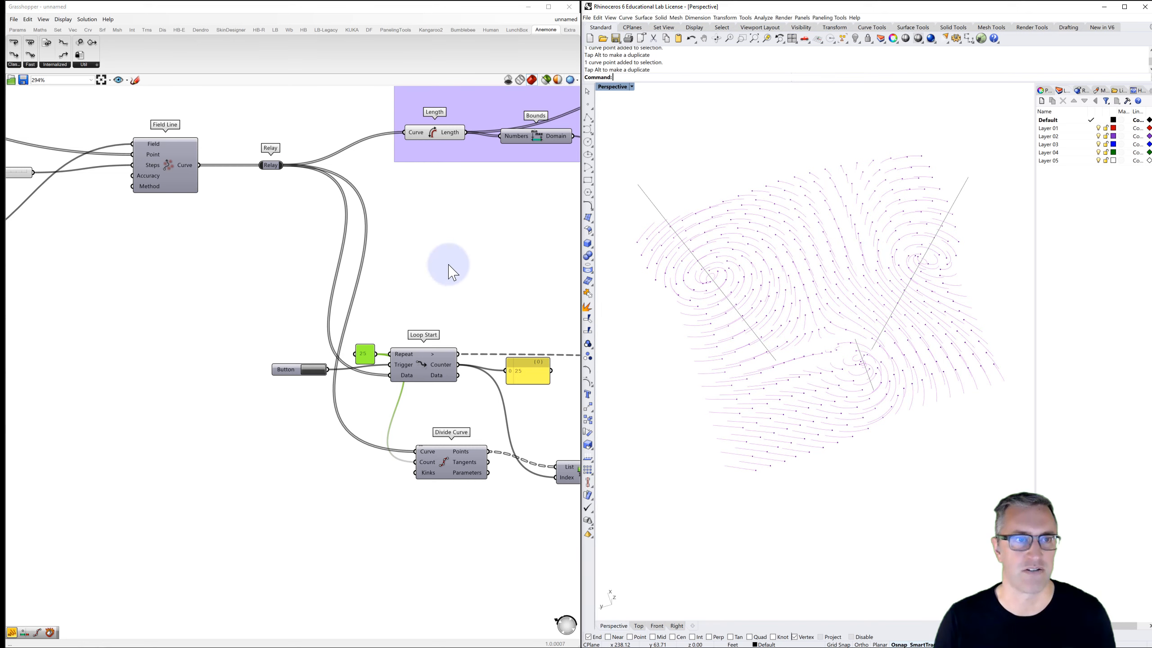
- Disable the Relay, raise the Field Line Steps slider to 1000, and check the slider's properties without changing them
{"action": "right_click_drag", "start_coordinate": [308, 229], "coordinate": [375, 175]}
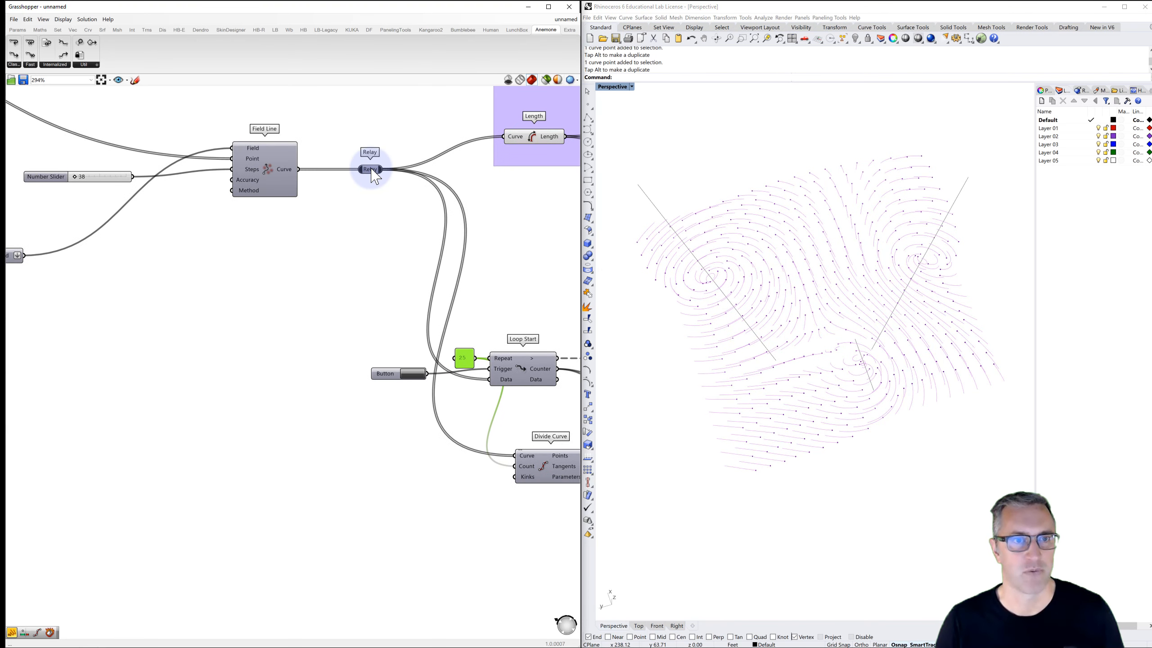
{"action": "left_click", "coordinate": [392, 181]}
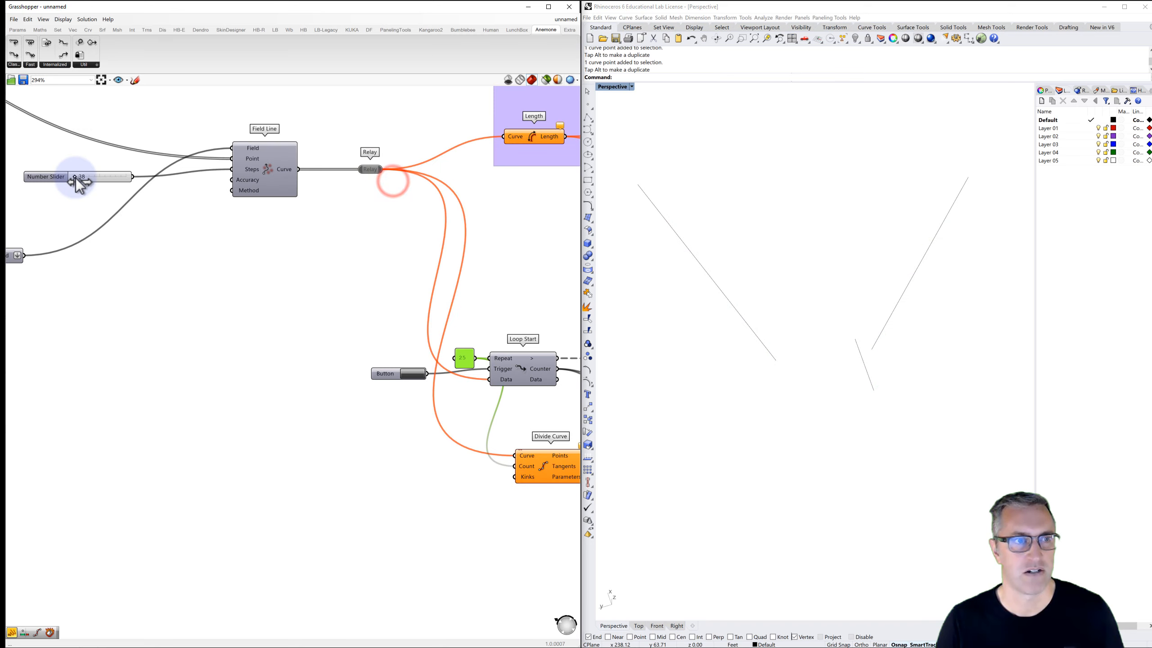
{"action": "left_click_drag", "start_coordinate": [76, 177], "coordinate": [125, 179]}
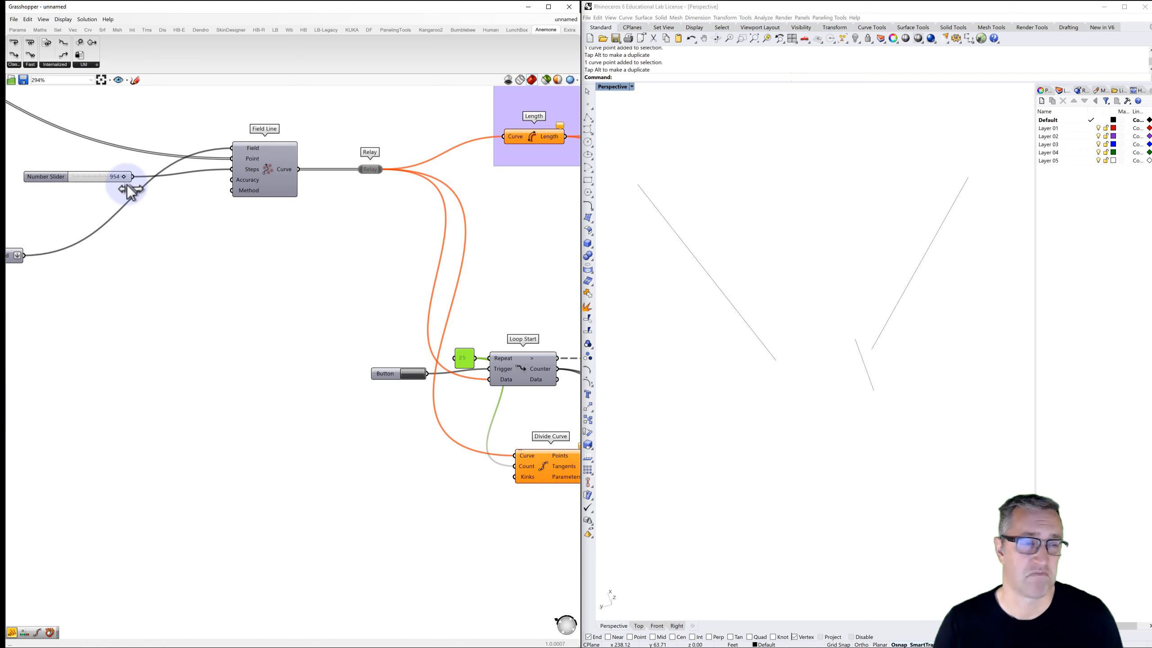
{"action": "double_click", "coordinate": [58, 183]}
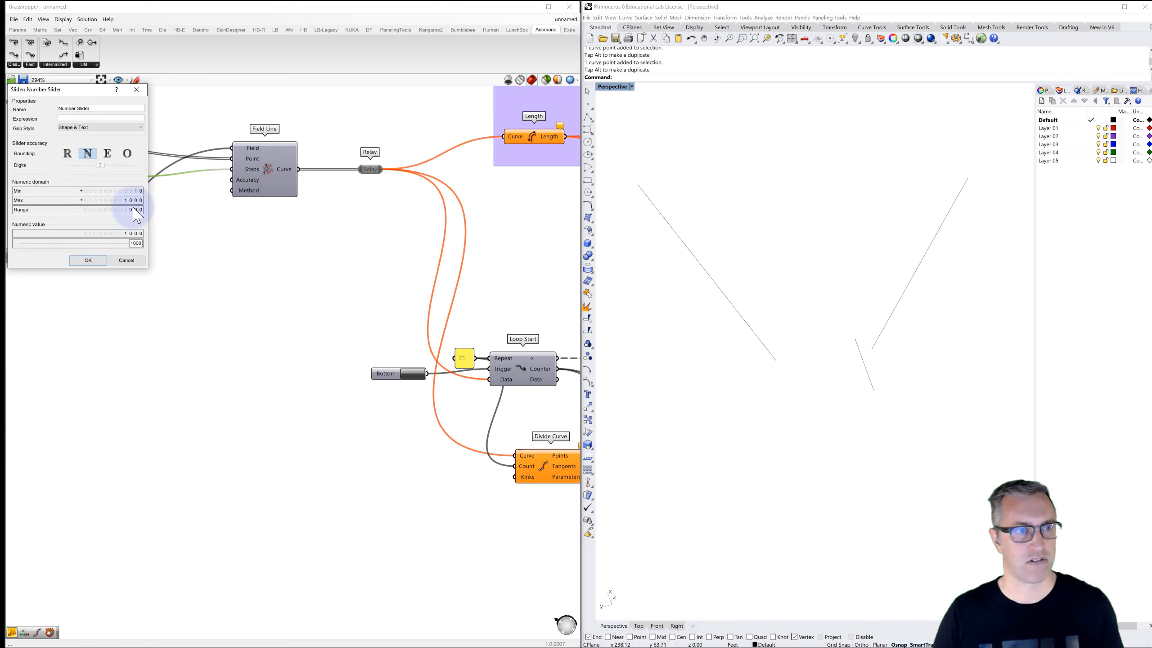
{"action": "left_click", "coordinate": [126, 260]}
- Replace the Steps slider with a panel containing 1500, wired to the Field Line Steps input and placed beside the component
{"action": "double_click", "coordinate": [151, 208]}
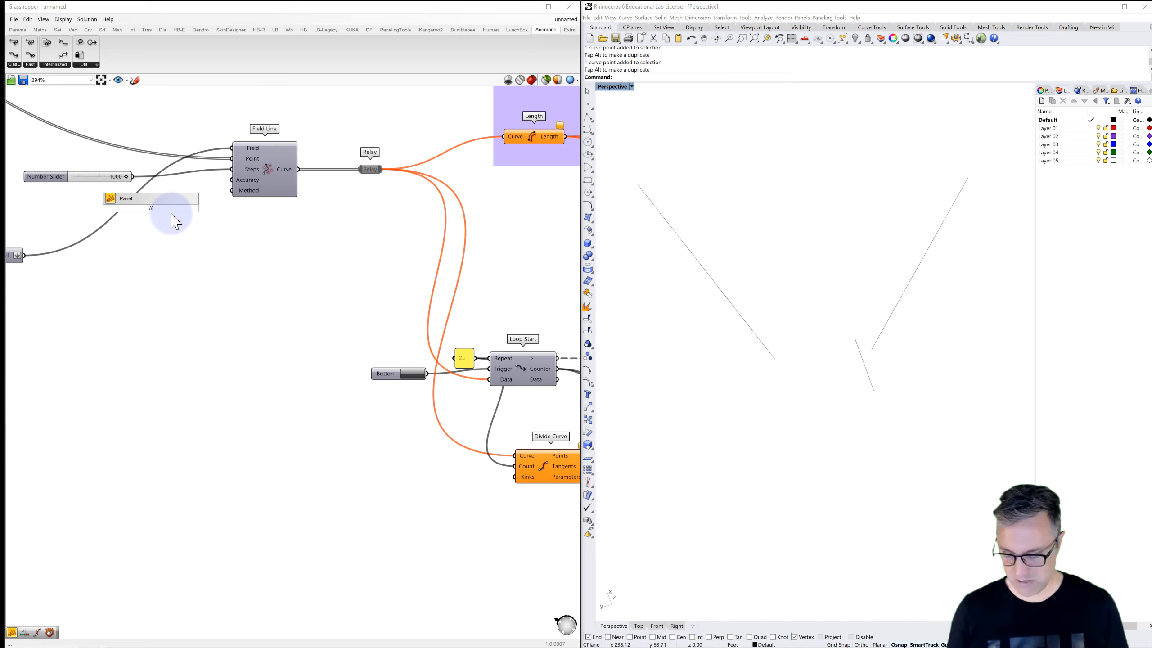
{"action": "key", "text": "Return"}
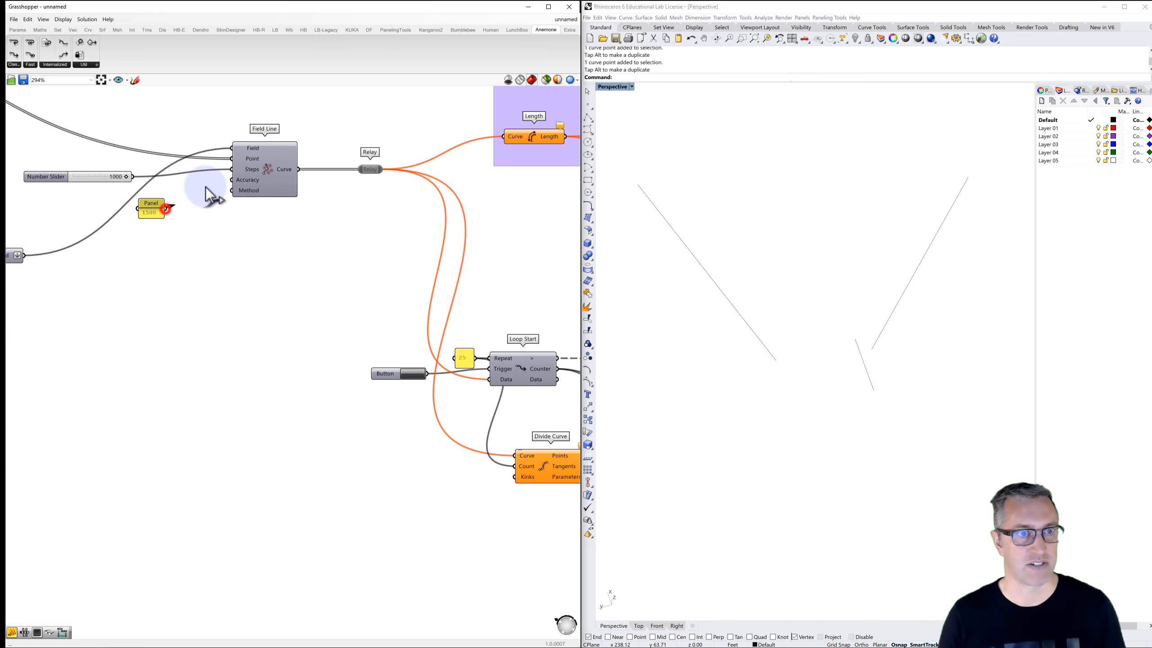
{"action": "left_click_drag", "start_coordinate": [236, 169], "coordinate": [236, 169], "text": "shift"}
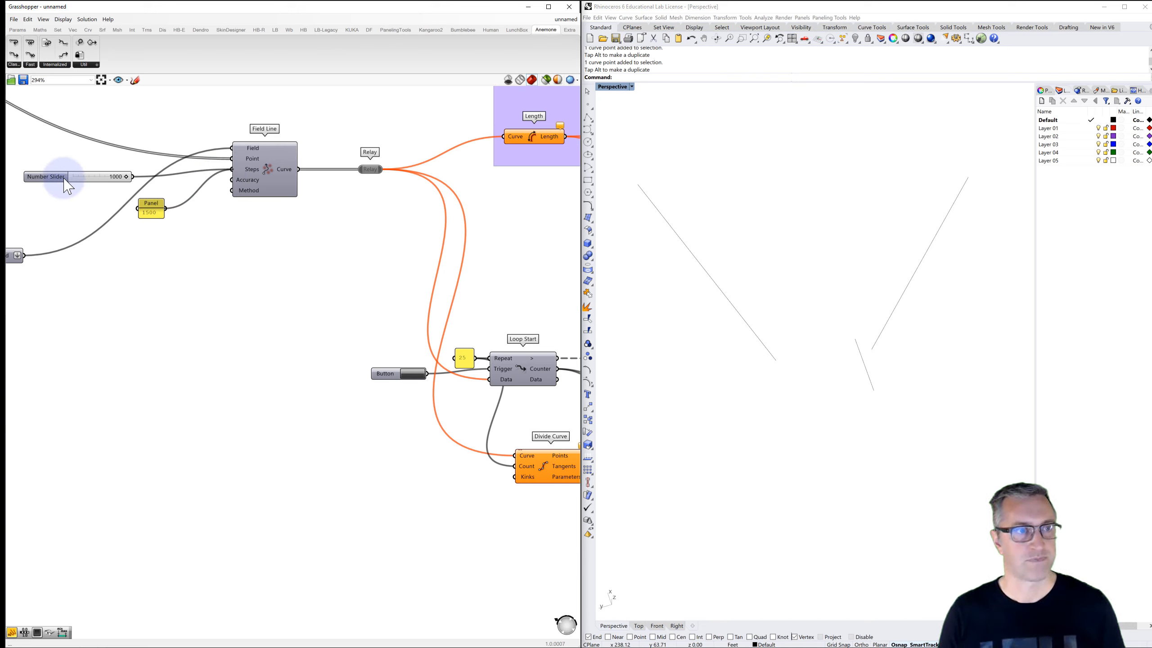
{"action": "left_click_drag", "start_coordinate": [60, 178], "coordinate": [54, 182]}
{"action": "key", "text": "Delete"}
{"action": "left_click", "coordinate": [137, 208]}
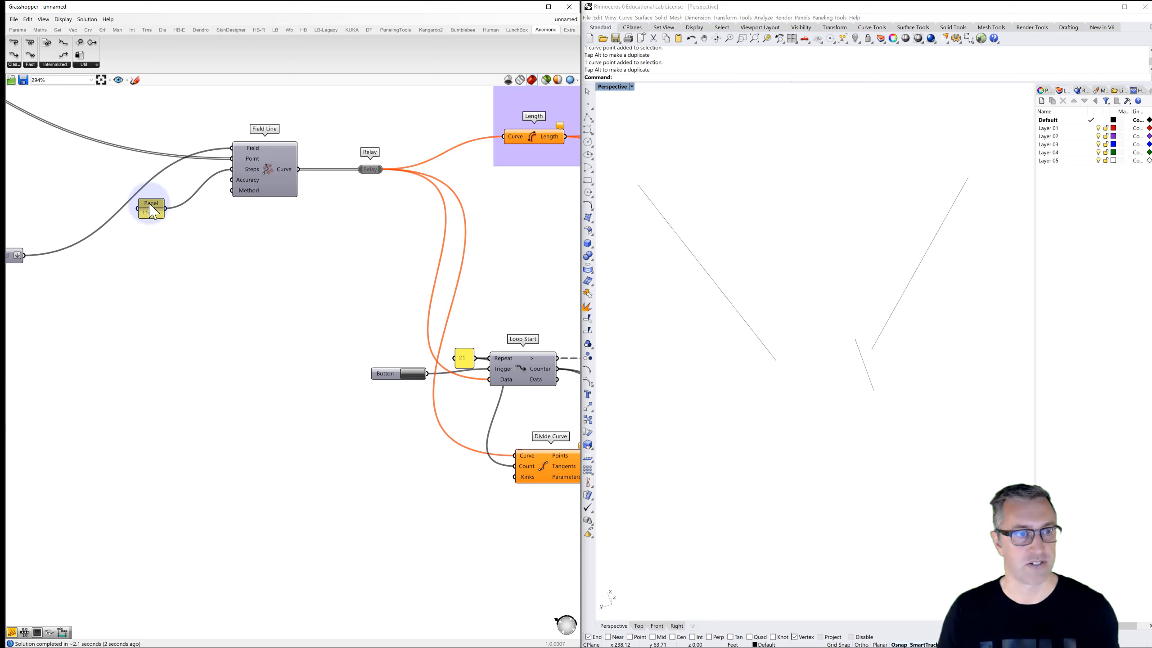
{"action": "left_click_drag", "start_coordinate": [153, 211], "coordinate": [182, 186]}
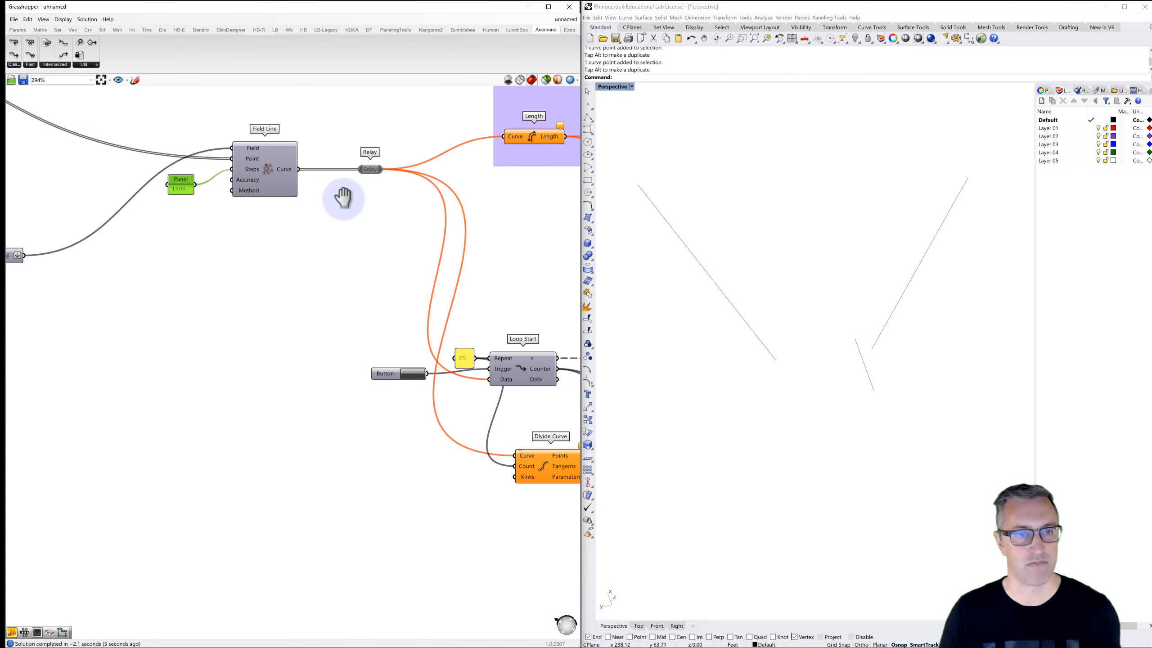
- Re-enable the Relay to regrow the field lines with the new step count and view the whole result from above
{"action": "right_click_drag", "start_coordinate": [343, 198], "coordinate": [97, 209]}
{"action": "right_click", "coordinate": [89, 178]}
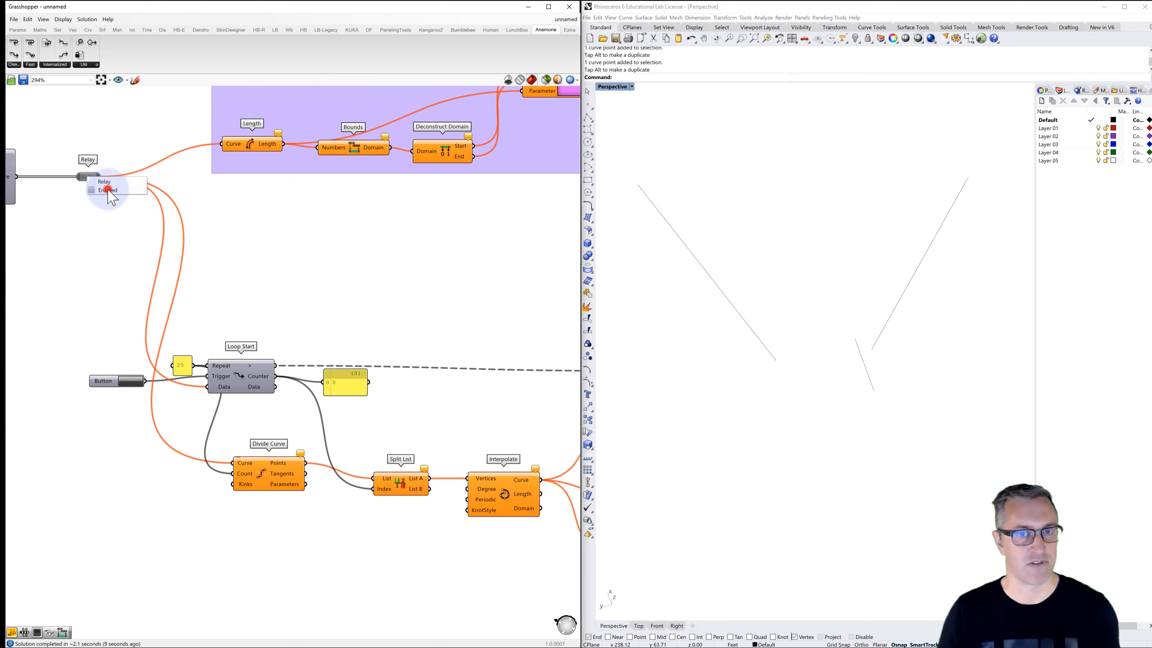
{"action": "left_click", "coordinate": [107, 190]}
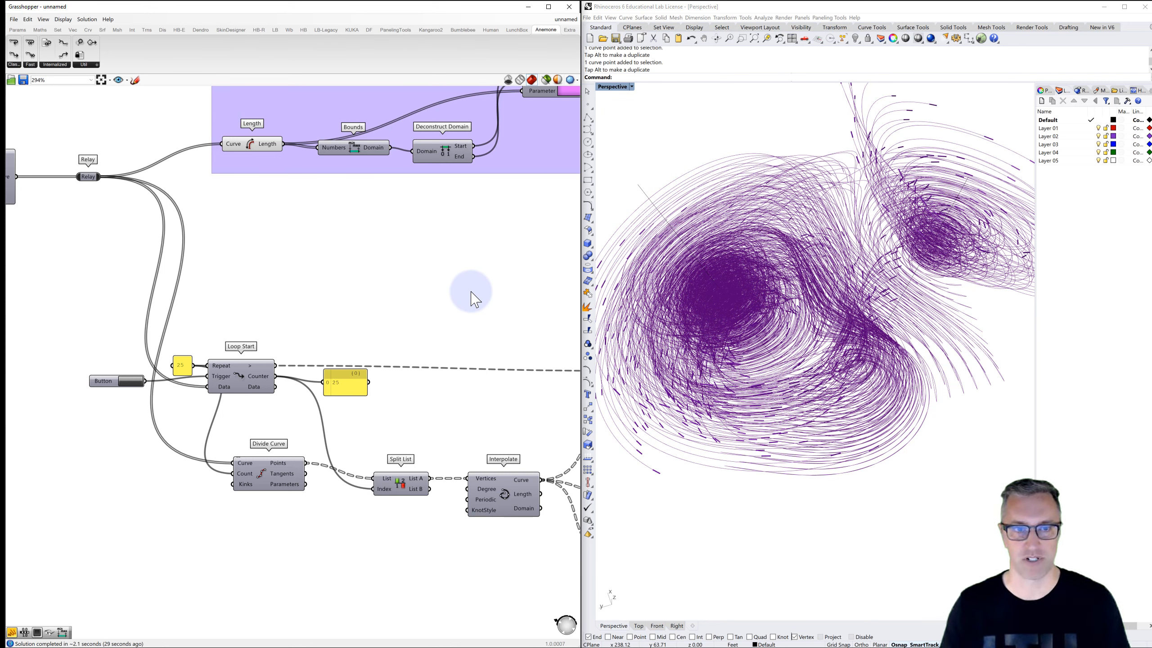
{"action": "scroll", "coordinate": [787, 328], "scroll_direction": "down", "scroll_amount": 3}
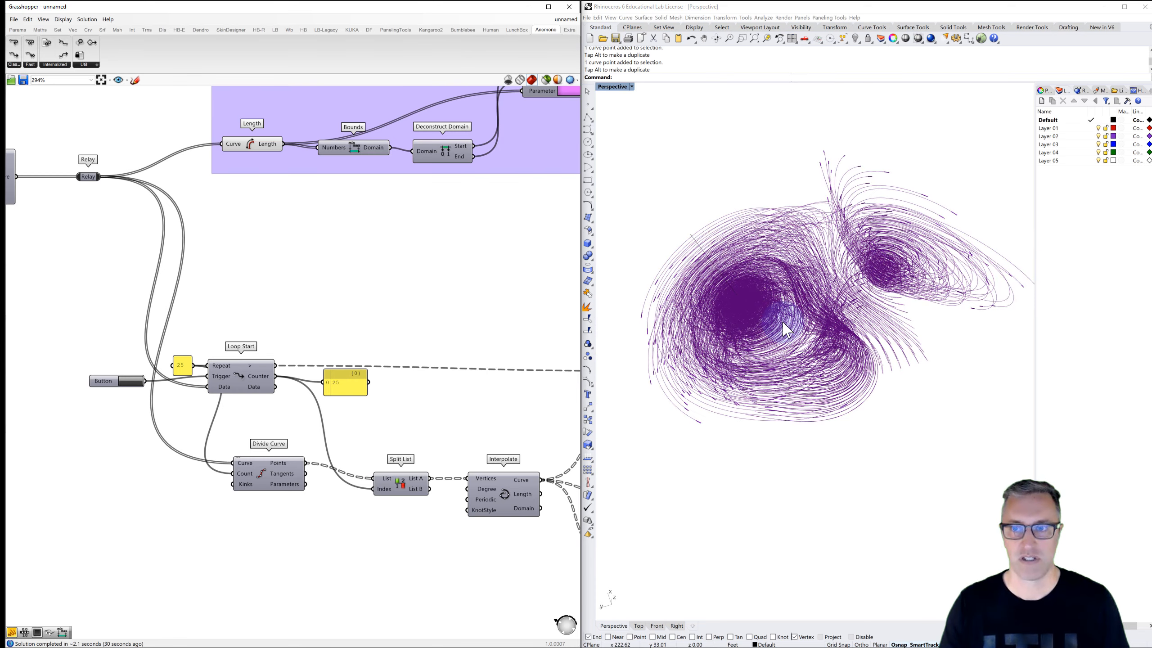
{"action": "right_click_drag", "start_coordinate": [787, 329], "coordinate": [810, 349]}
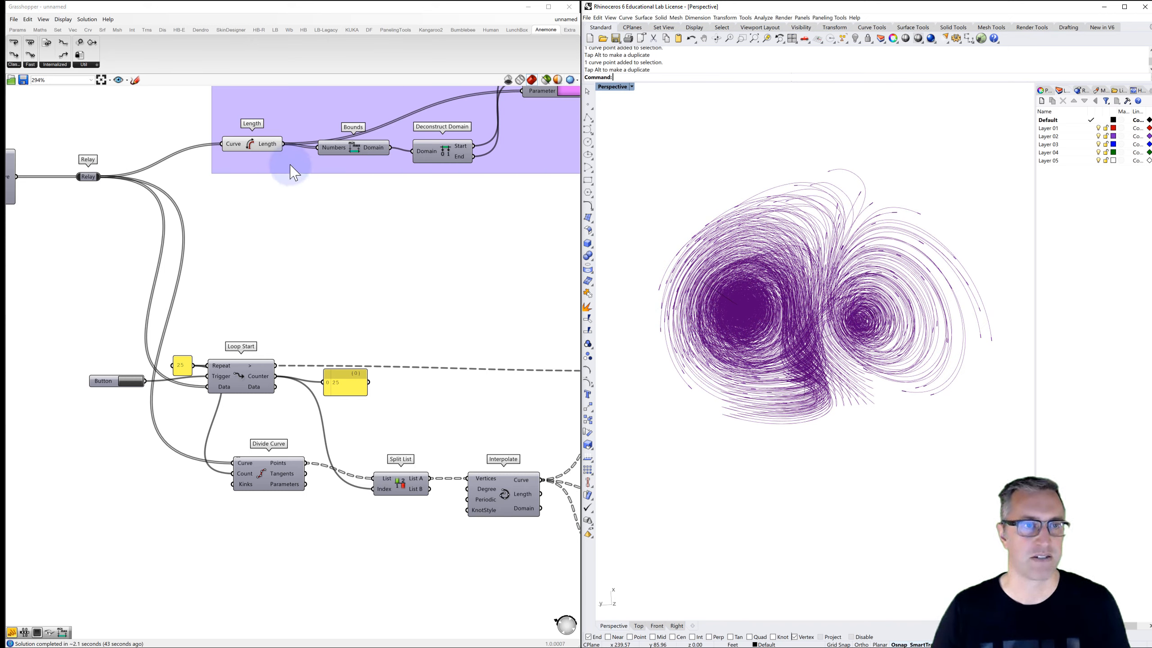
- Select the Custom Preview in the gradient group to highlight the curves it displays, then clear the selection
{"action": "left_click", "coordinate": [249, 147]}
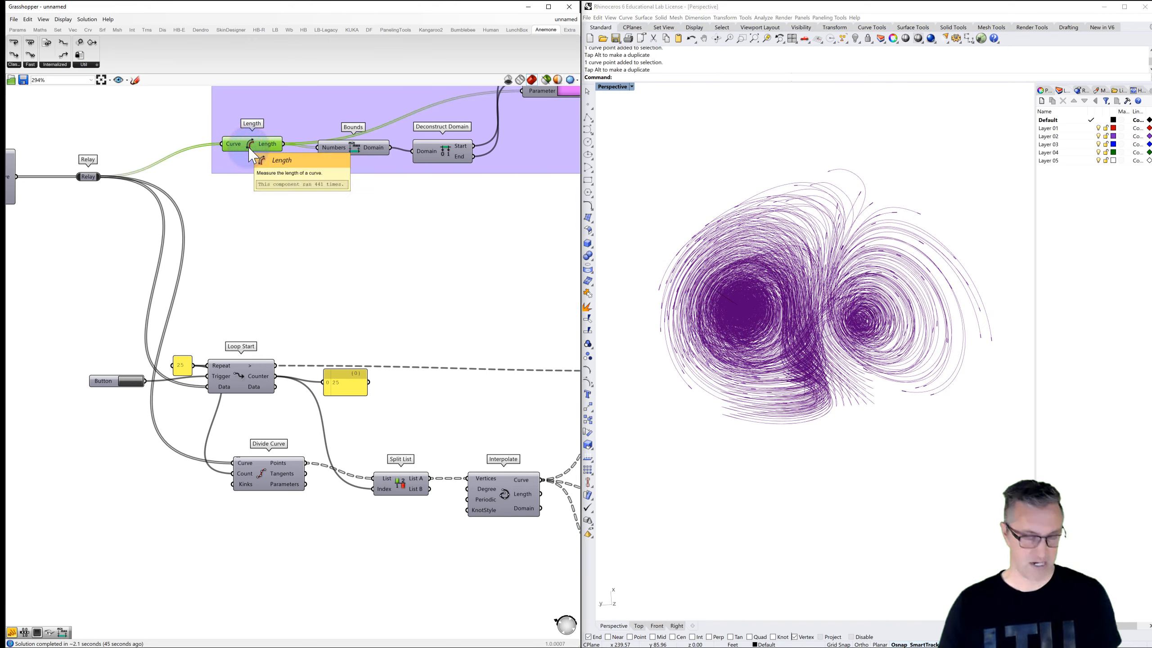
{"action": "left_click", "coordinate": [418, 223]}
{"action": "scroll", "coordinate": [418, 223], "scroll_direction": "down", "scroll_amount": 2}
{"action": "right_click_drag", "start_coordinate": [418, 223], "coordinate": [252, 265]}
{"action": "scroll", "coordinate": [230, 253], "scroll_direction": "down", "scroll_amount": 1}
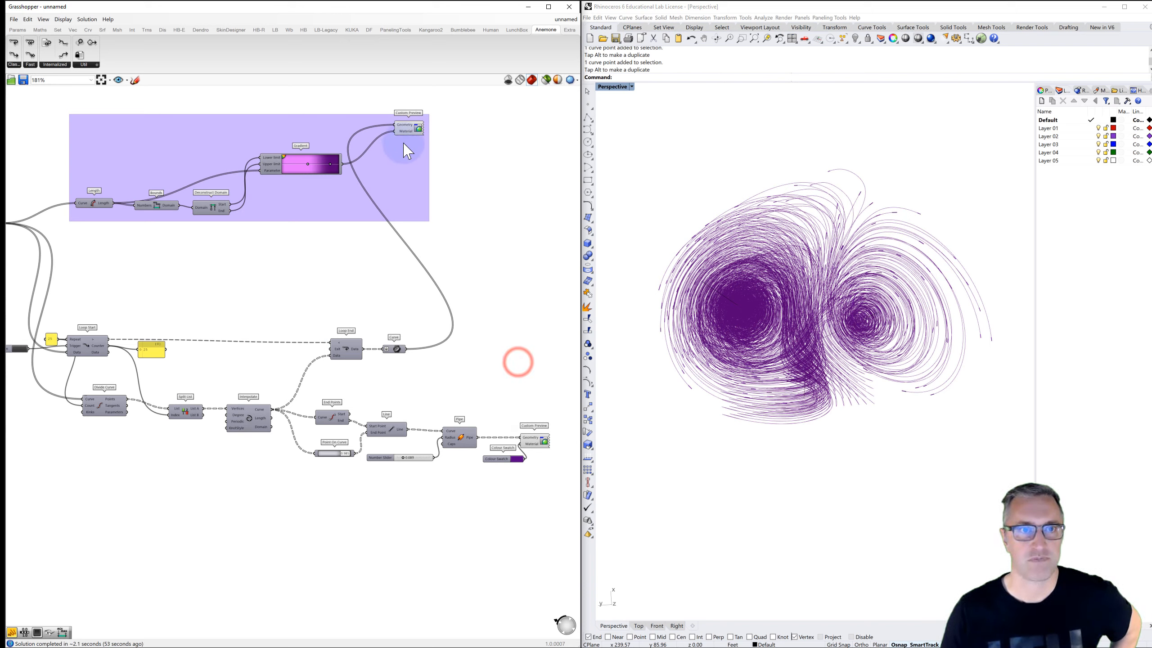
{"action": "left_click", "coordinate": [403, 128]}
{"action": "left_click", "coordinate": [497, 165]}
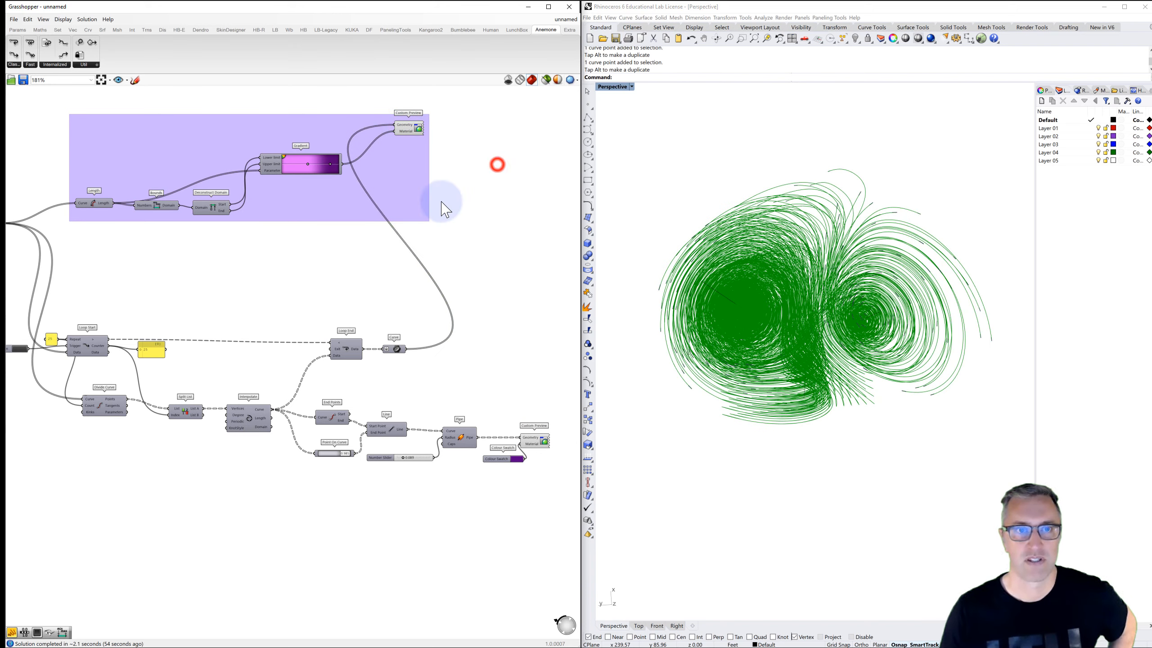
- Review the definition from the spin force group through the field lines, gradient group and growth loop, and inspect the resulting curves from another angle
{"action": "right_click_drag", "start_coordinate": [372, 276], "coordinate": [465, 255]}
{"action": "scroll", "coordinate": [437, 260], "scroll_direction": "down", "scroll_amount": 1}
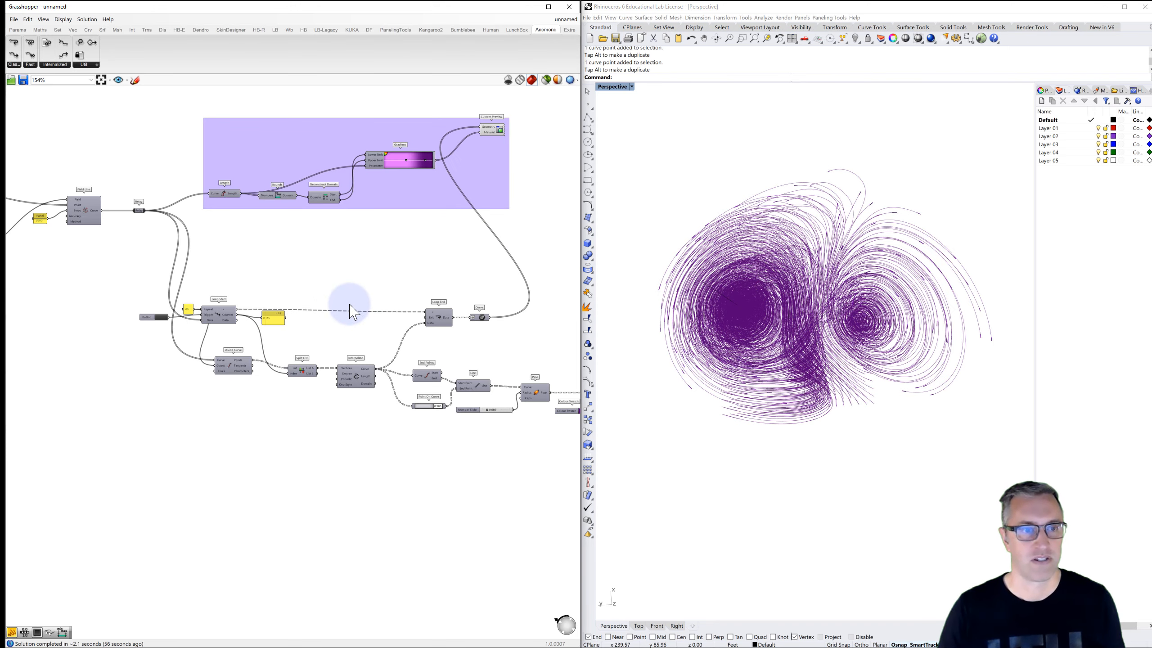
{"action": "right_click_drag", "start_coordinate": [294, 306], "coordinate": [407, 276]}
{"action": "right_click_drag", "start_coordinate": [325, 272], "coordinate": [429, 268]}
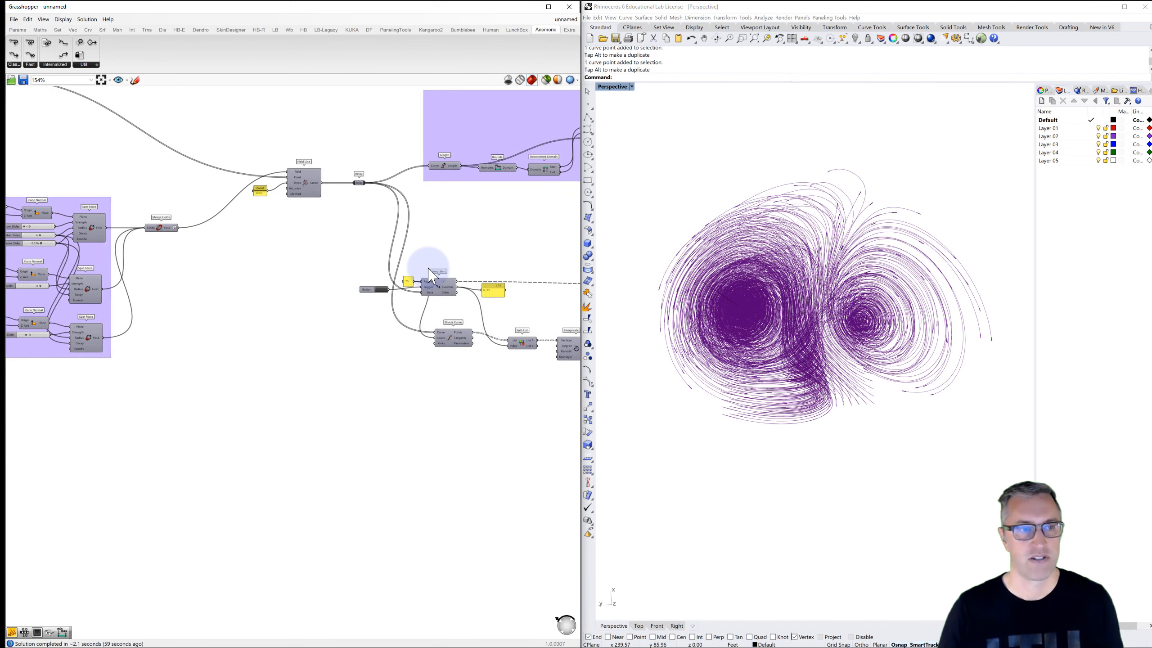
{"action": "scroll", "coordinate": [429, 268], "scroll_direction": "down", "scroll_amount": 1}
{"action": "right_click_drag", "start_coordinate": [275, 285], "coordinate": [138, 325]}
{"action": "scroll", "coordinate": [403, 263], "scroll_direction": "down", "scroll_amount": 3}
{"action": "right_click_drag", "start_coordinate": [192, 299], "coordinate": [124, 298]}
{"action": "scroll", "coordinate": [305, 274], "scroll_direction": "up", "scroll_amount": 2}
{"action": "right_click_drag", "start_coordinate": [329, 267], "coordinate": [266, 276]}
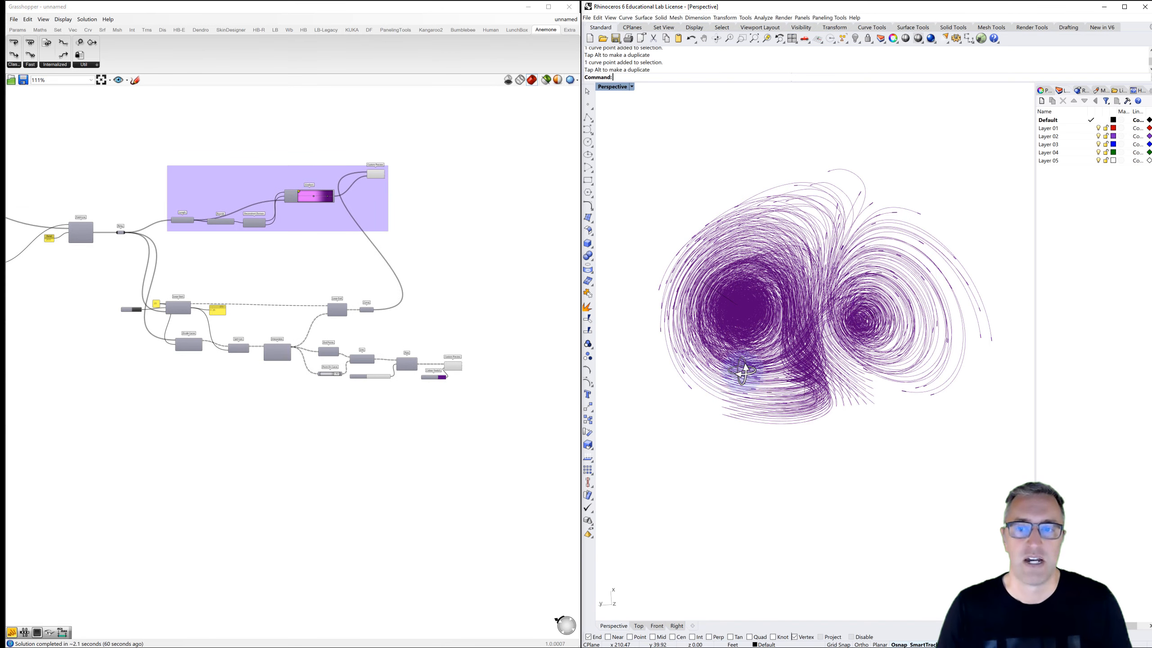
{"action": "right_click_drag", "start_coordinate": [749, 377], "coordinate": [882, 355]}
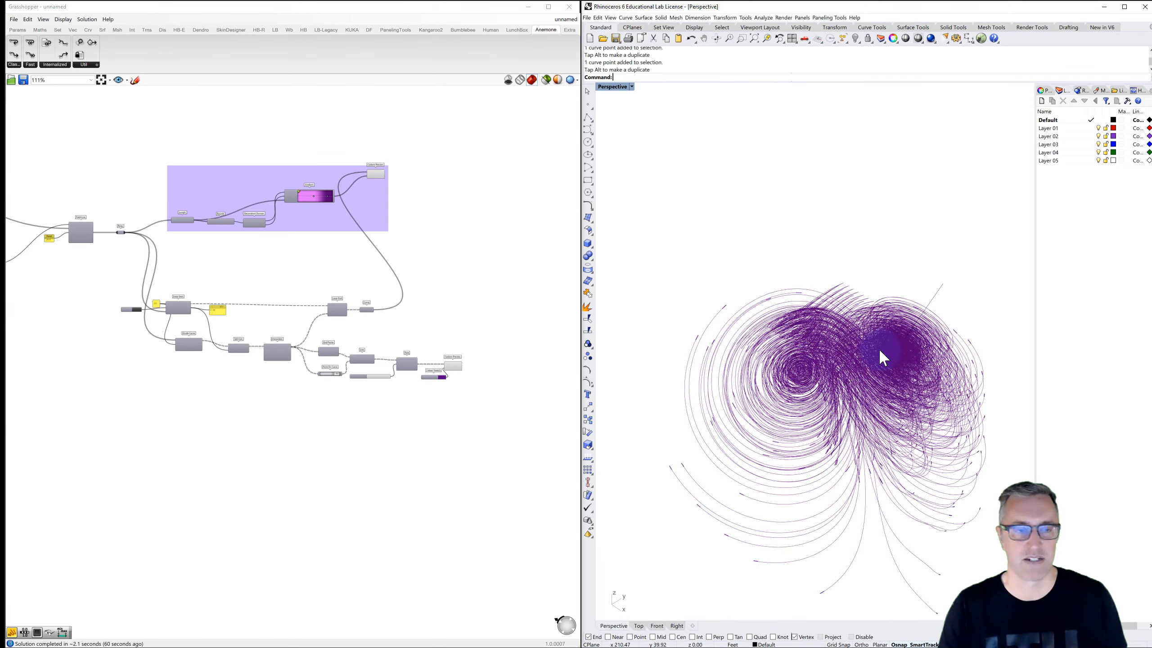
- With the Relay temporarily disabled, lower the step count in the Field Line Steps panel, and regrow the field lines to inspect them
{"action": "right_click_drag", "start_coordinate": [244, 277], "coordinate": [347, 257]}
{"action": "scroll", "coordinate": [218, 229], "scroll_direction": "up", "scroll_amount": 5}
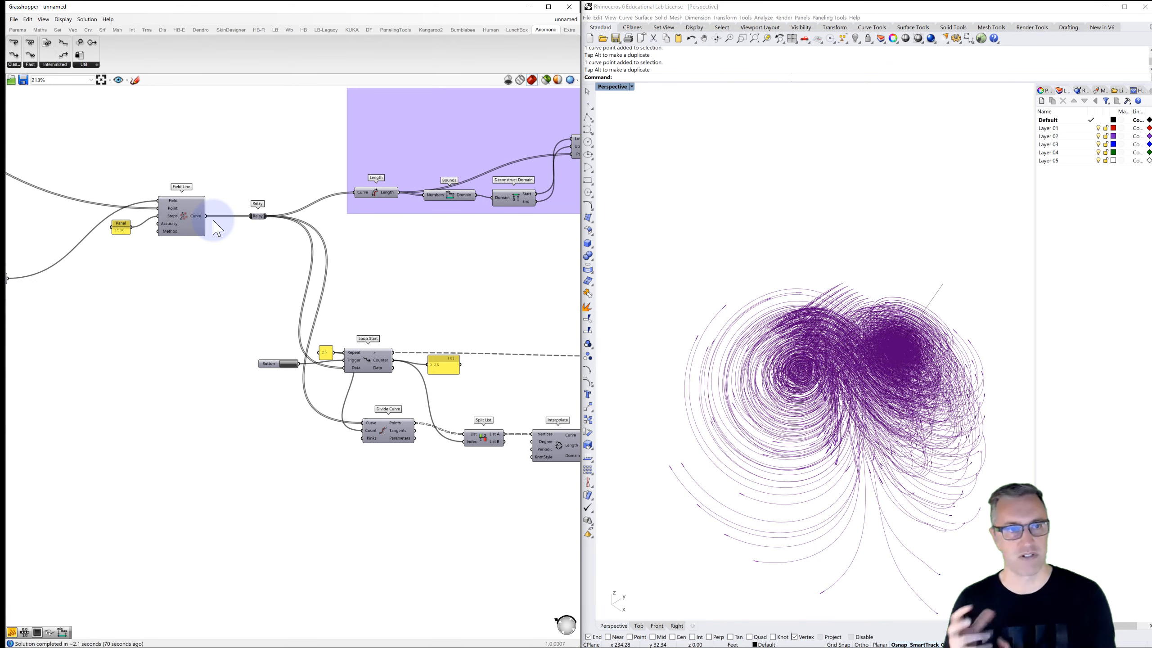
{"action": "right_click", "coordinate": [259, 215]}
{"action": "left_click", "coordinate": [278, 229]}
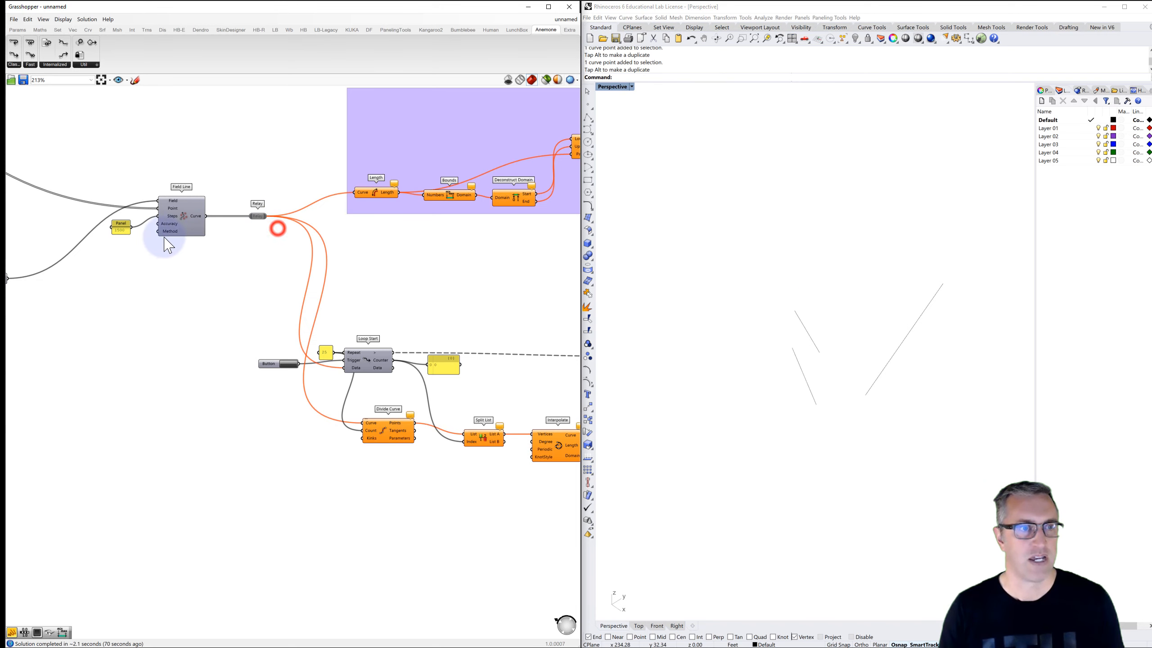
{"action": "left_click", "coordinate": [120, 230]}
{"action": "double_click", "coordinate": [122, 231]}
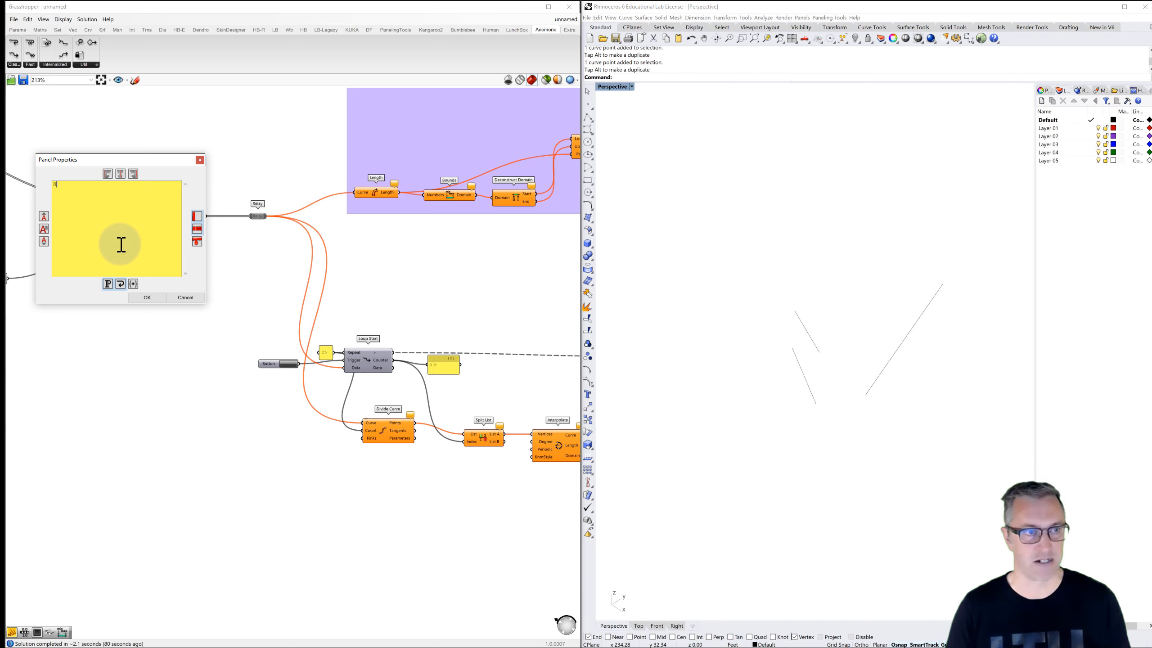
{"action": "left_click", "coordinate": [146, 298]}
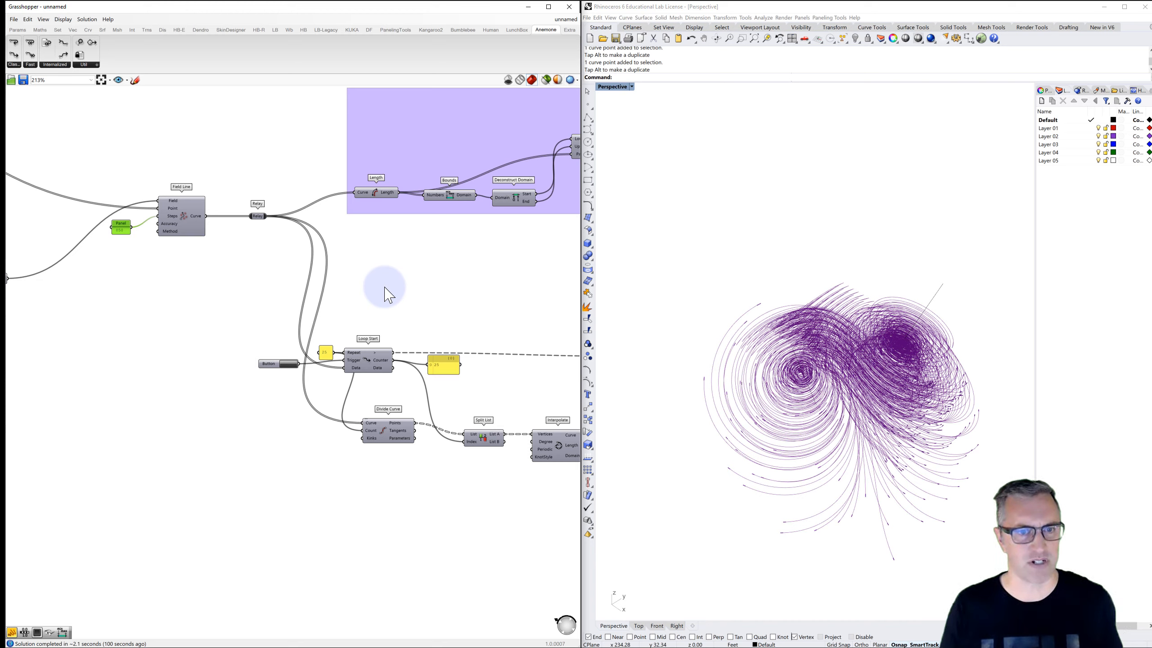
{"action": "right_click_drag", "start_coordinate": [834, 396], "coordinate": [744, 352]}
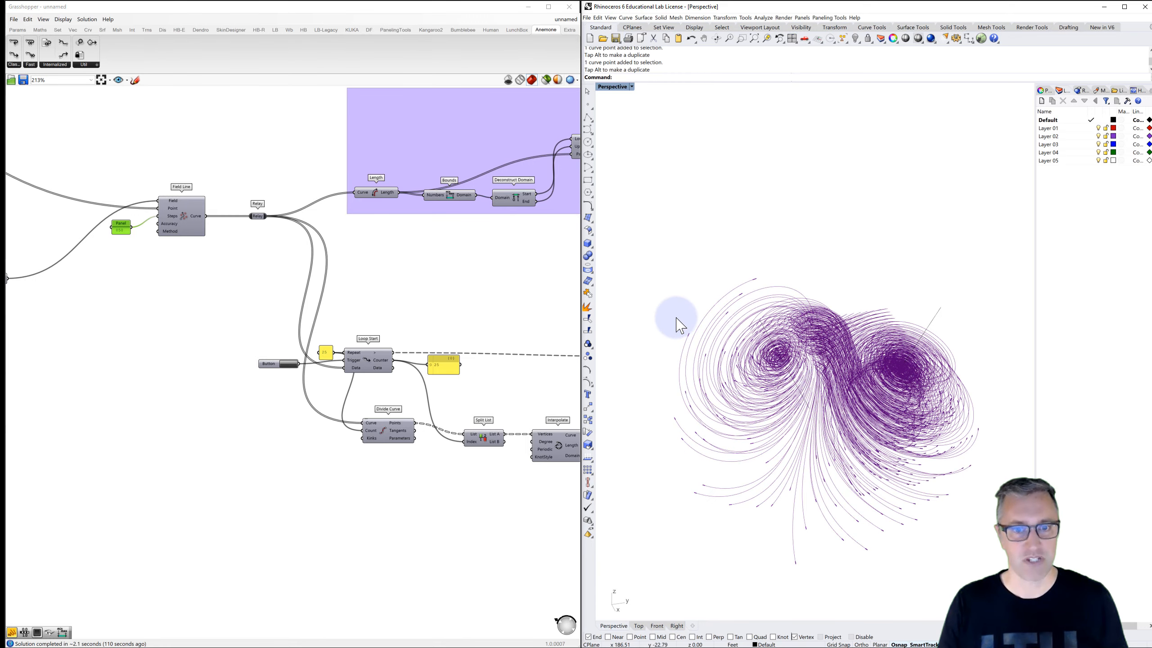